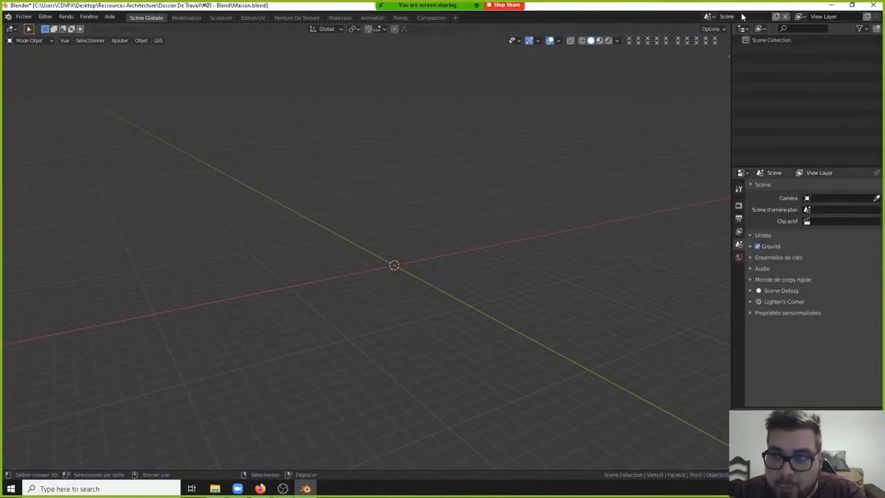
# - Rename the current scene to Assets
pyautogui.write('Arc')
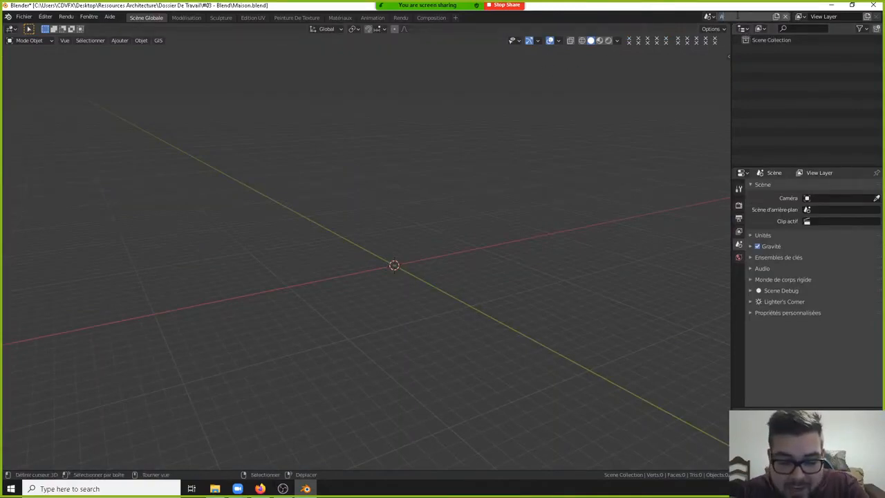
pyautogui.write('t')
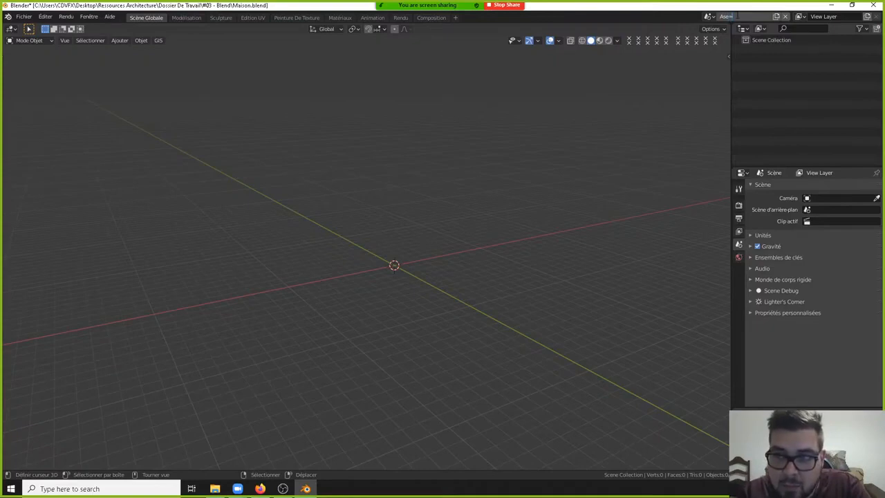
pyautogui.press('BackSpace')
pyautogui.press('BackSpace')
pyautogui.write('sets')
pyautogui.press('Return')
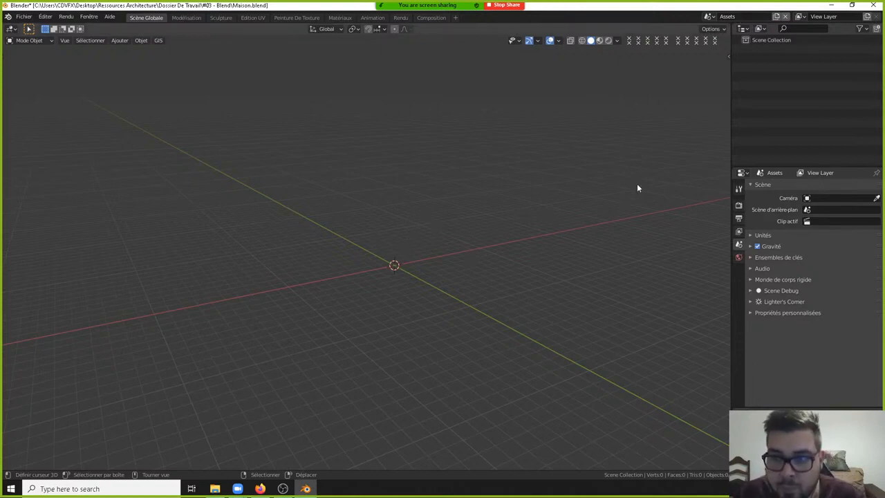
# - Create a new collection under the Scene Collection and name it Canapé
pyautogui.click(775, 40)
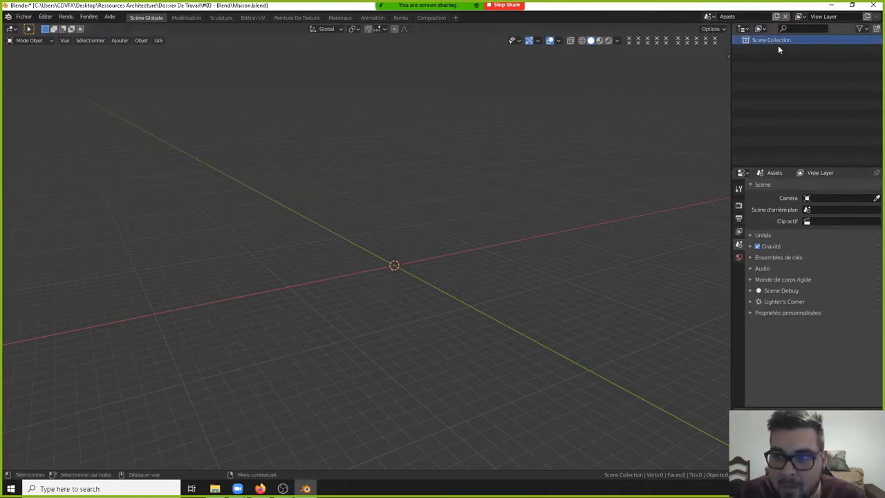
pyautogui.doubleClick(779, 42)
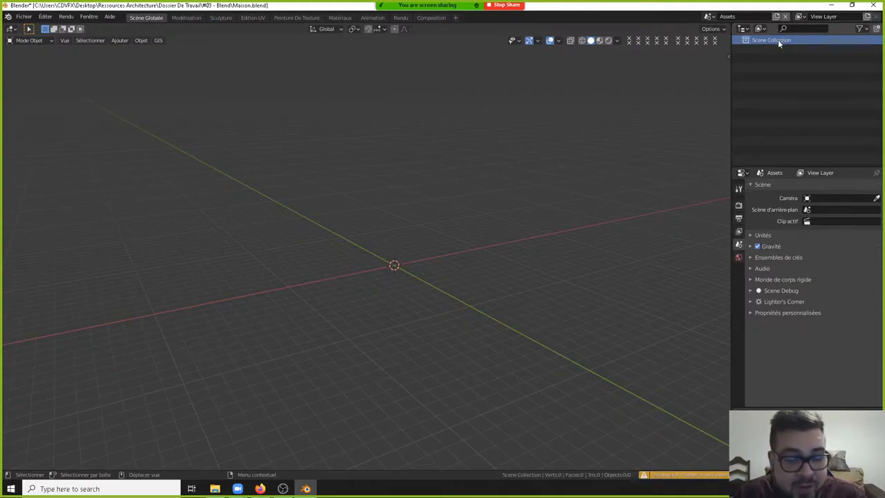
pyautogui.rightClick(777, 40)
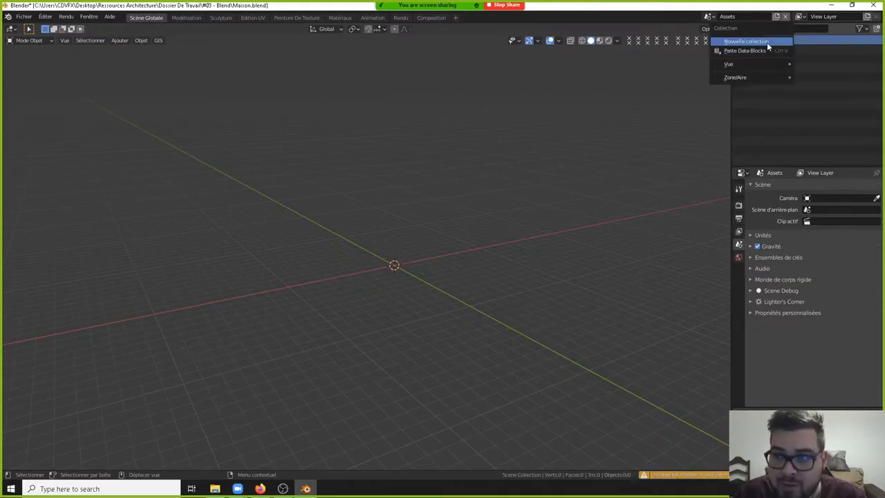
pyautogui.rightClick(775, 40)
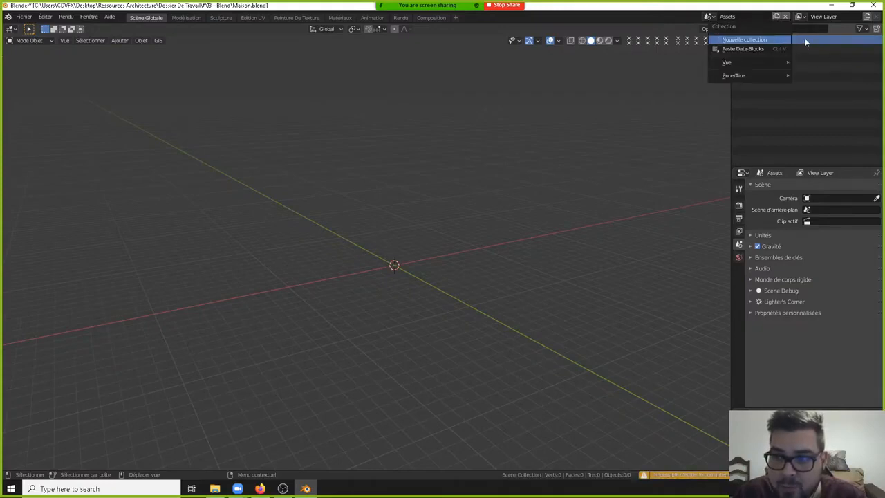
pyautogui.rightClick(776, 41)
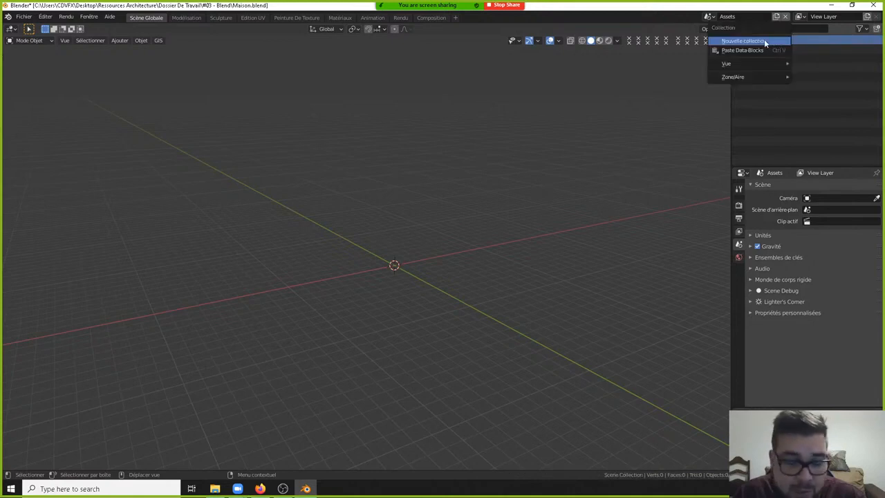
pyautogui.click(765, 41)
pyautogui.doubleClick(786, 49)
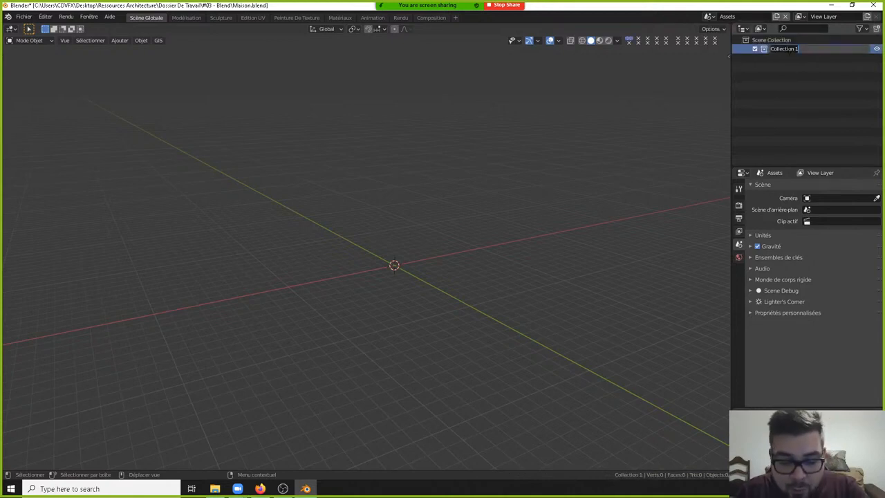
pyautogui.write('Canapé')
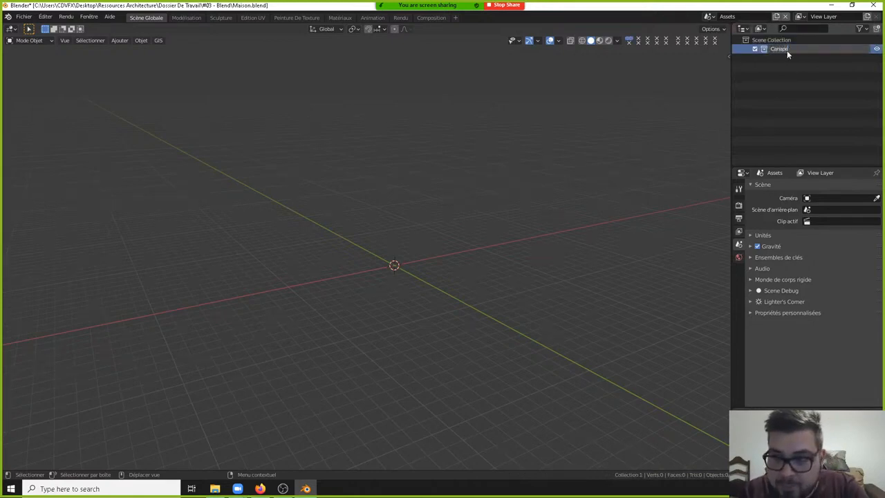
pyautogui.press('Return')
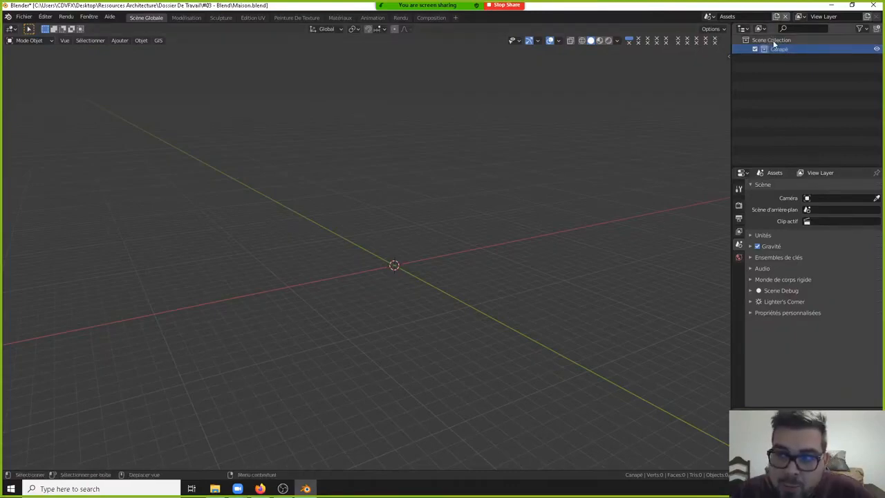
# - Add a second collection directly under the Scene Collection and name it Studio
pyautogui.click(773, 40)
pyautogui.rightClick(772, 40)
pyautogui.click(772, 40)
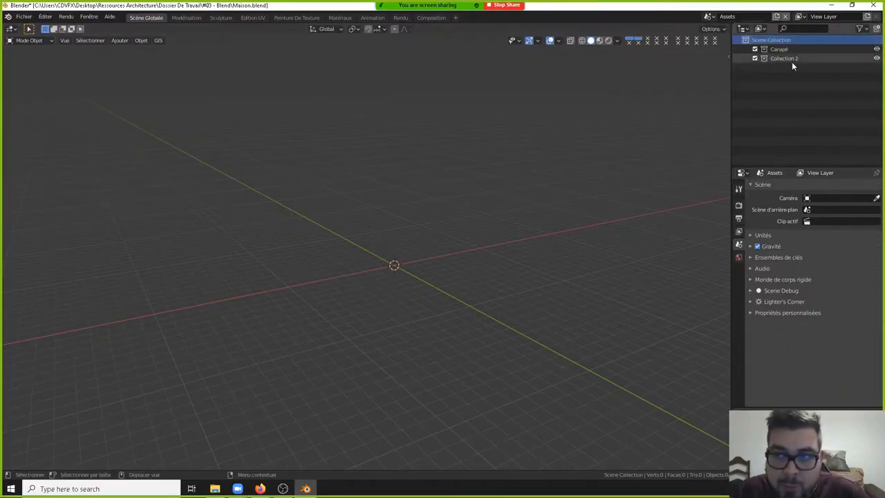
pyautogui.doubleClick(788, 60)
pyautogui.write('S')
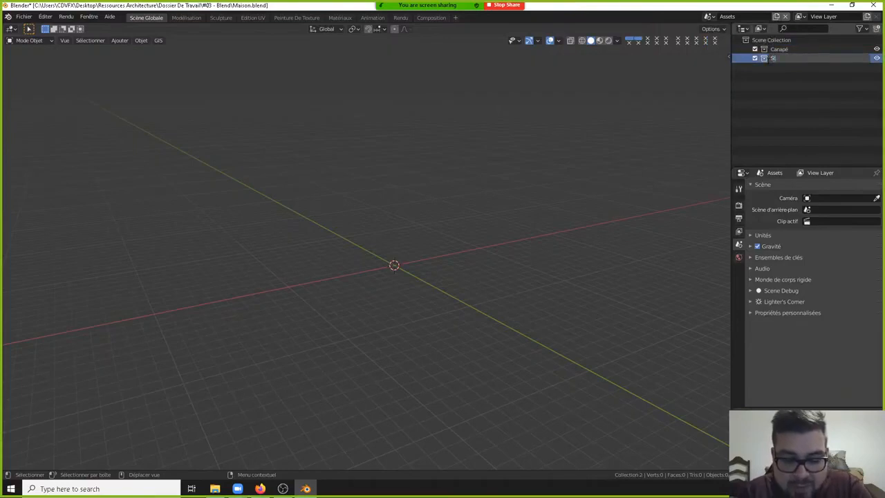
pyautogui.write('tudio')
pyautogui.press('Return')
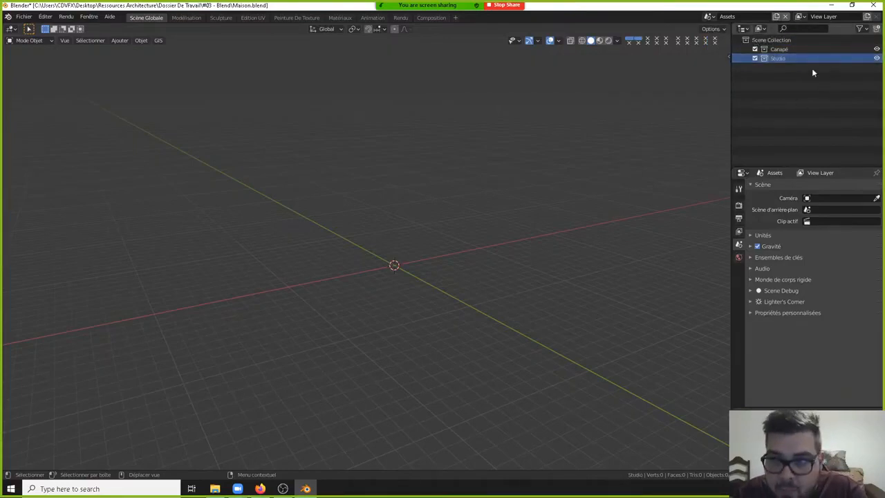
# - Create a sub-collection inside the Studio collection and name it Lumières
pyautogui.rightClick(778, 60)
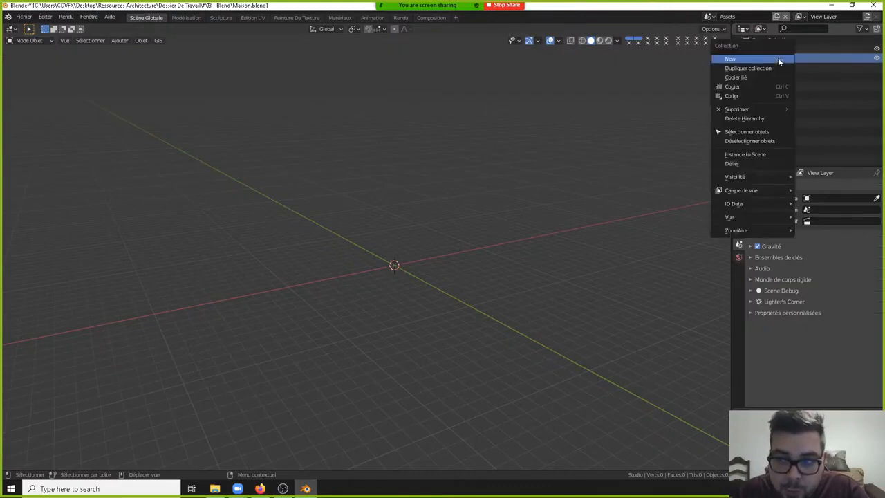
pyautogui.click(769, 59)
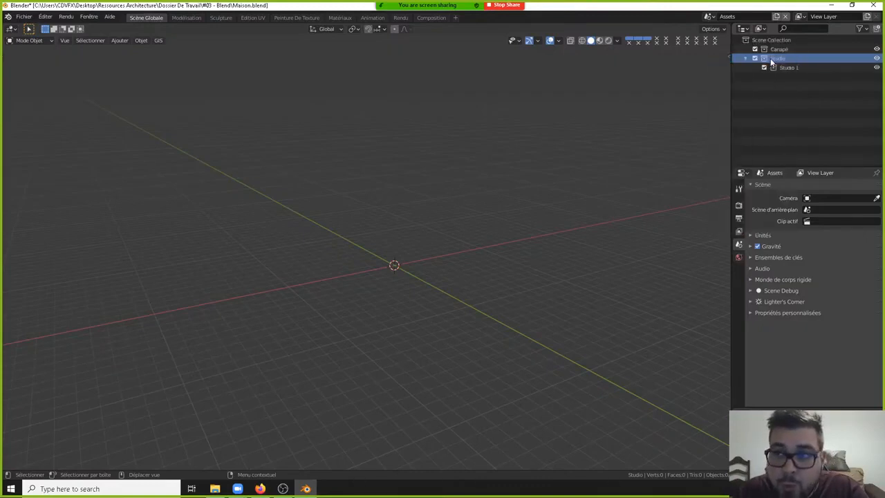
pyautogui.doubleClick(791, 69)
pyautogui.write('Lumières')
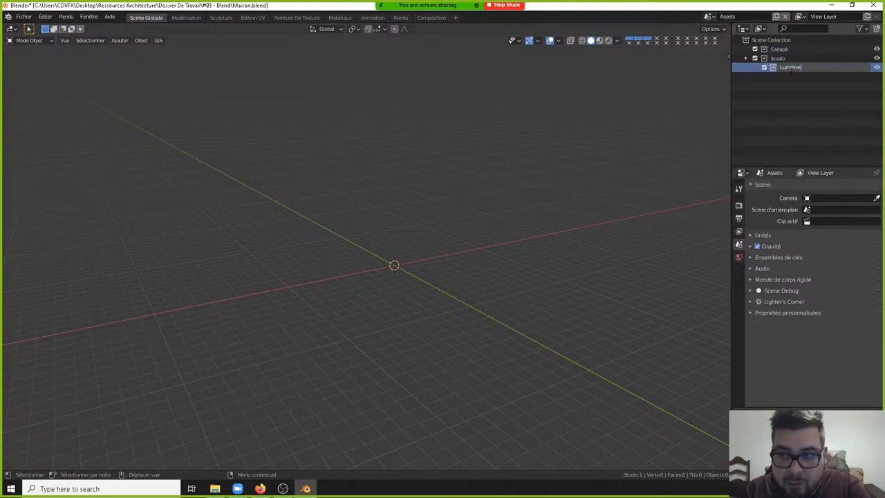
pyautogui.press('Return')
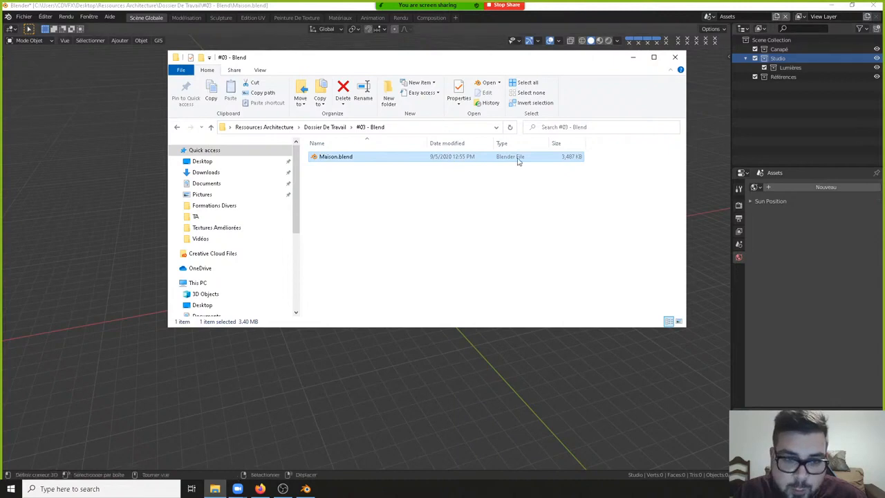
# - In File Explorer, go up to Ressources Architecture and open the Salon folder inside Meubles
pyautogui.click(325, 127)
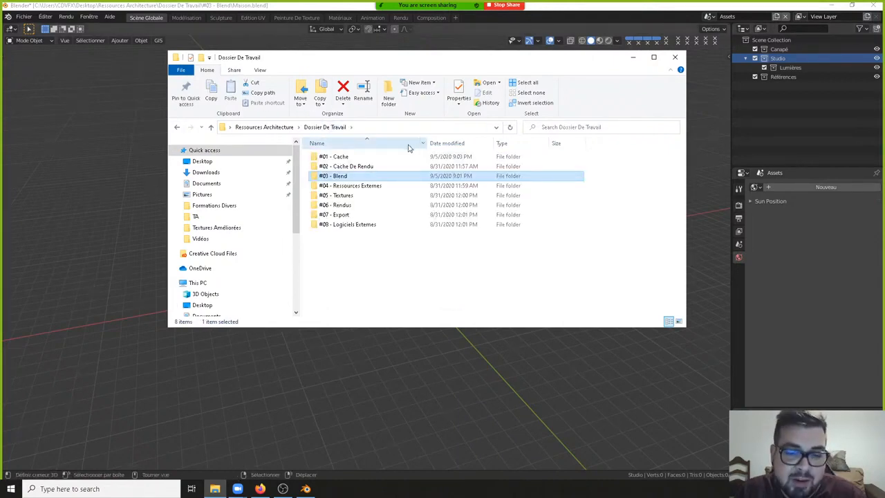
pyautogui.click(274, 128)
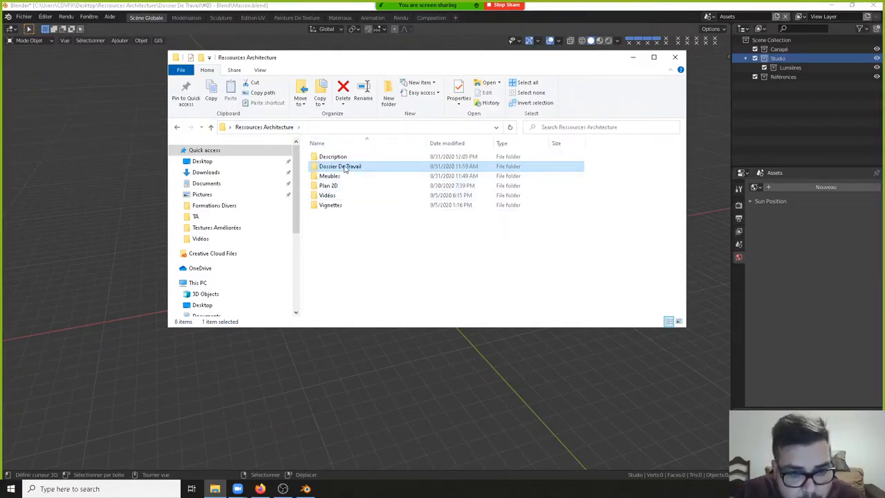
pyautogui.doubleClick(345, 167)
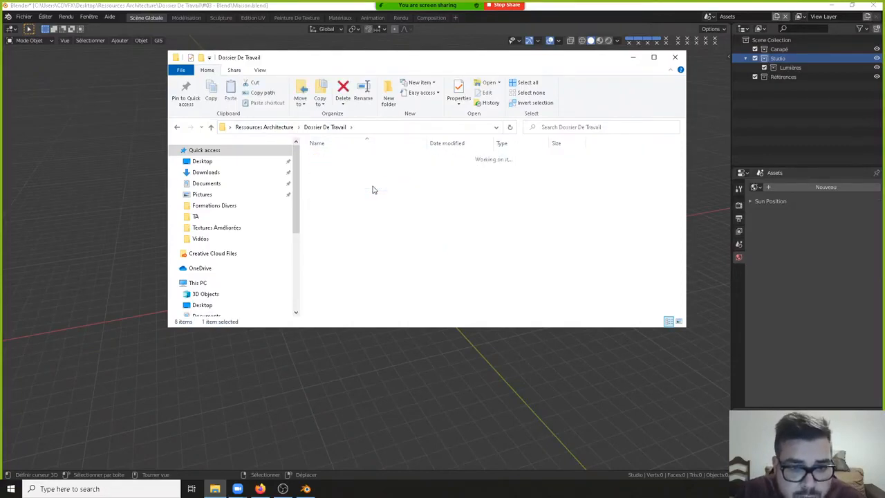
pyautogui.click(328, 127)
pyautogui.click(264, 127)
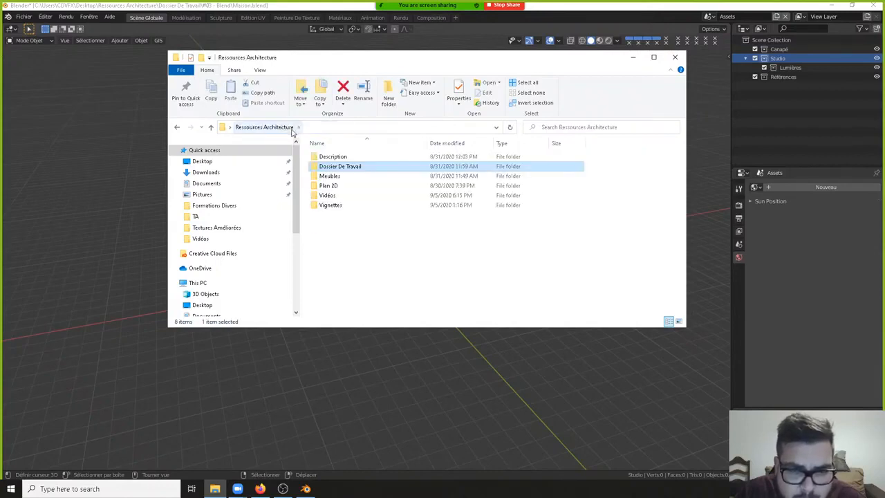
pyautogui.doubleClick(337, 175)
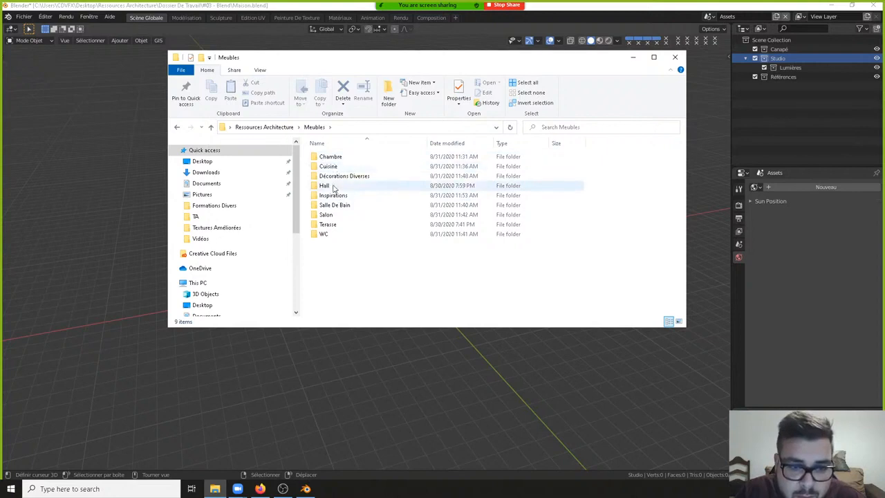
pyautogui.doubleClick(342, 215)
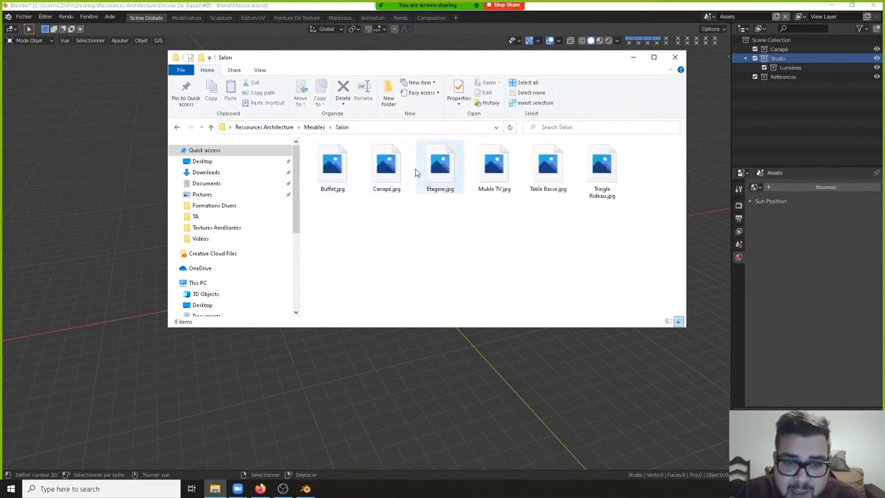
# - Bring Canapé.jpg from the Salon folder into the Blender 3D scene as a reference image and close File Explorer
pyautogui.click(386, 168)
pyautogui.moveTo(474, 63); pyautogui.dragTo(286, 66)
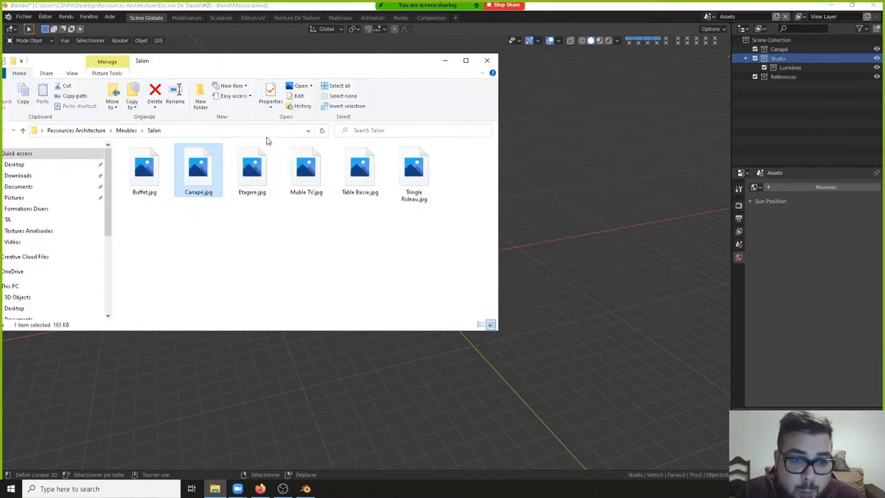
pyautogui.click(252, 169)
pyautogui.doubleClick(198, 169)
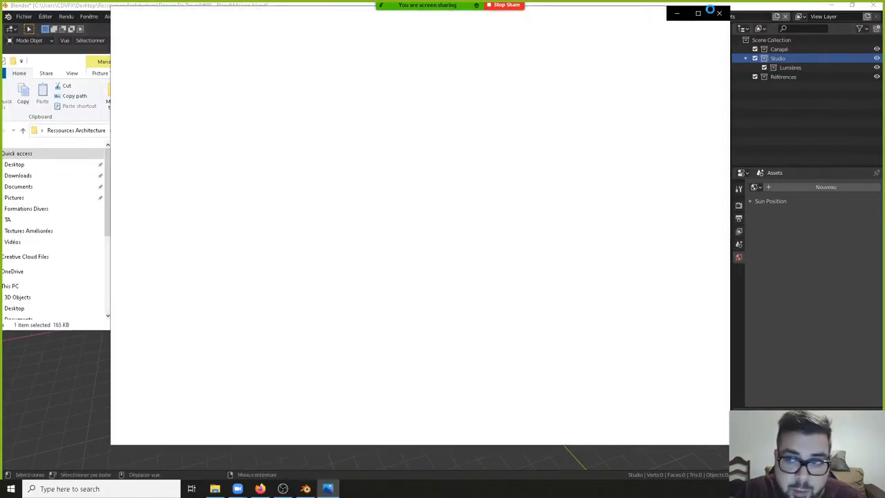
pyautogui.click(719, 13)
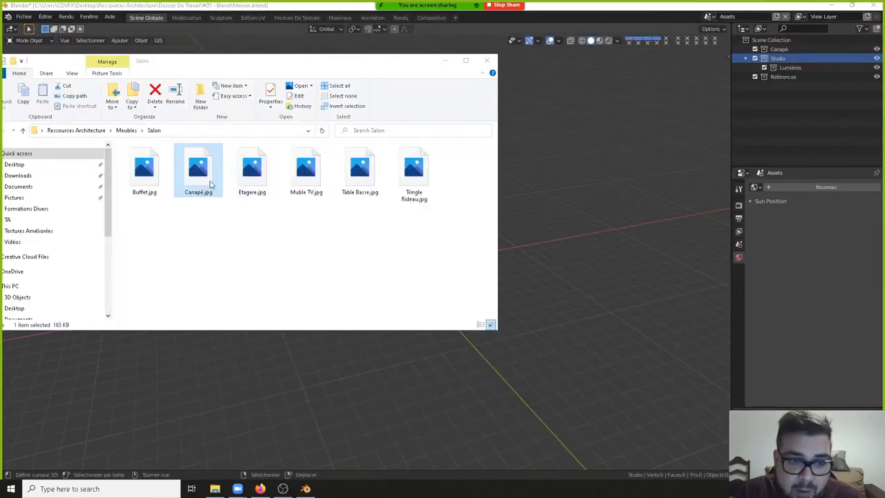
pyautogui.moveTo(211, 183); pyautogui.dragTo(560, 192)
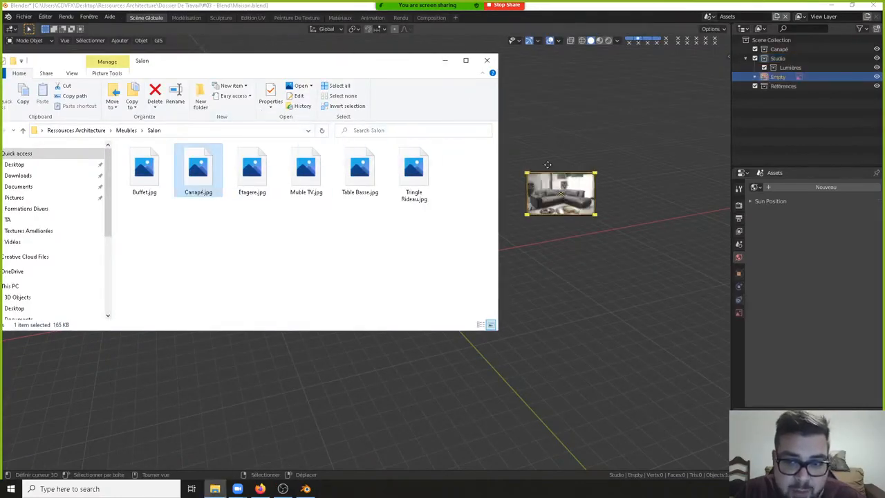
pyautogui.click(486, 60)
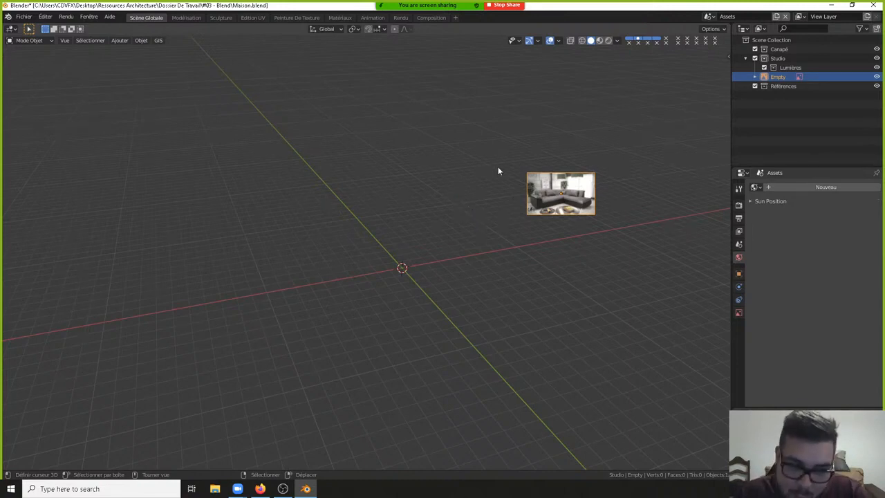
# - Move the sofa reference image into the Références collection and reset its rotation, location and scale
pyautogui.keyDown('shift'); pyautogui.click(543, 184); pyautogui.keyUp('shift')
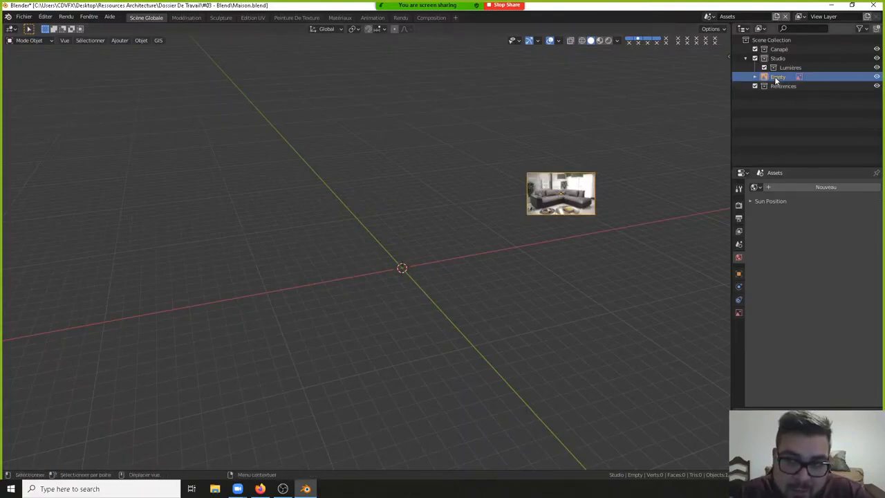
pyautogui.moveTo(774, 76); pyautogui.dragTo(778, 89)
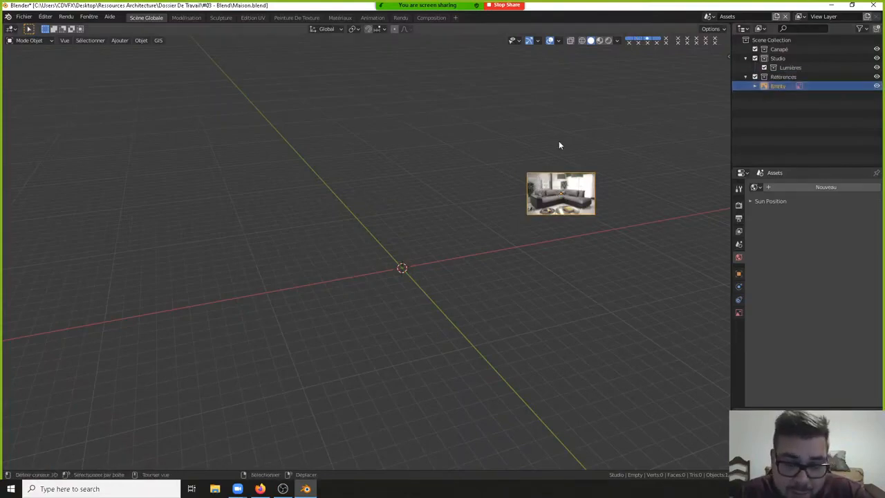
pyautogui.hotkey('alt', 'r')
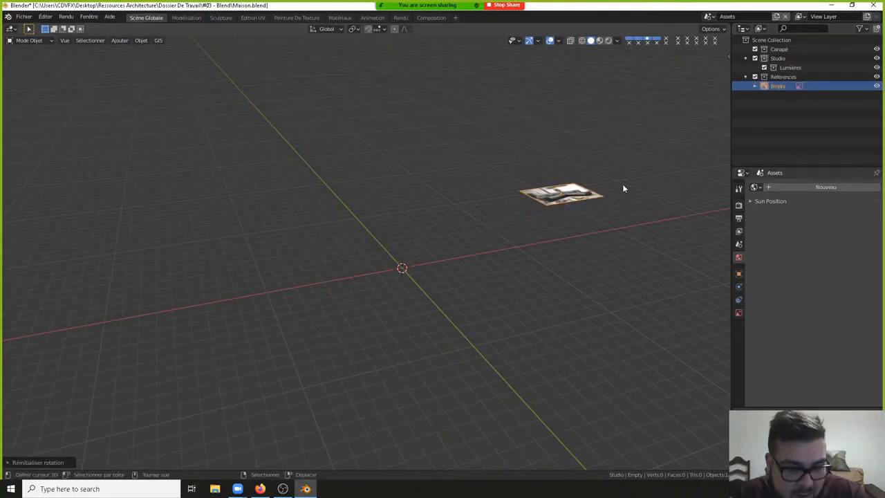
pyautogui.hotkey('alt', 'g')
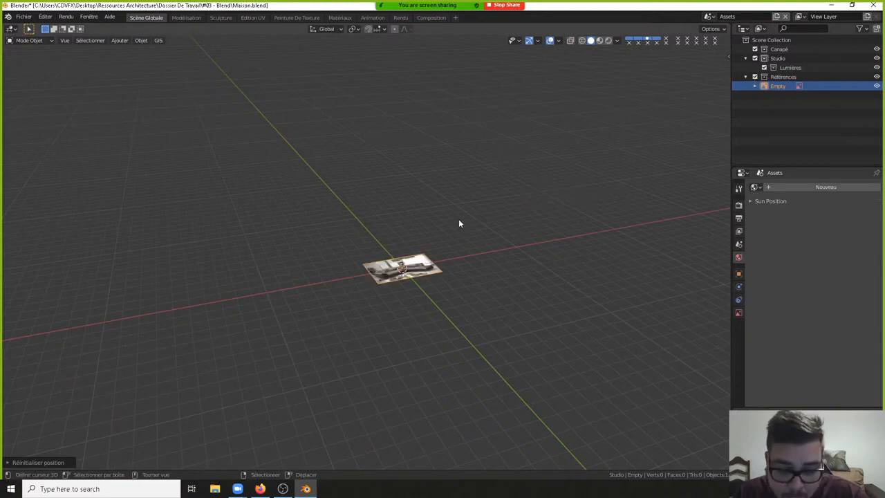
pyautogui.hotkey('alt', 's')
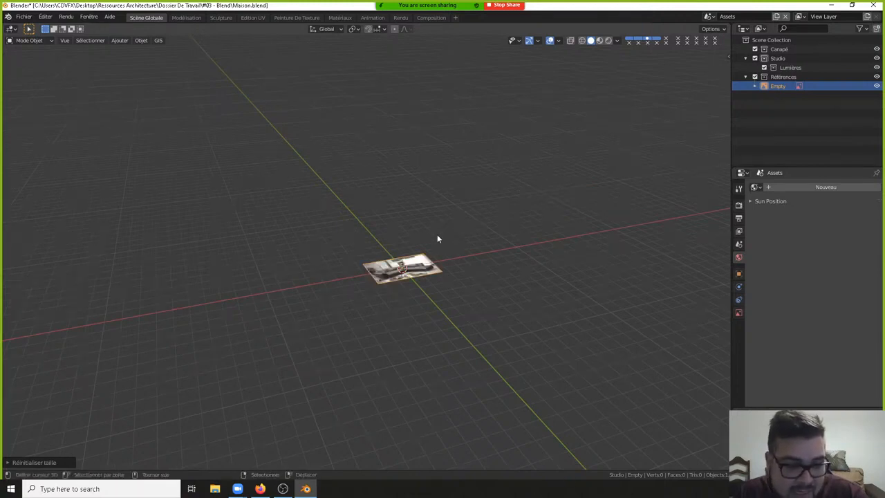
pyautogui.press('KP_7')
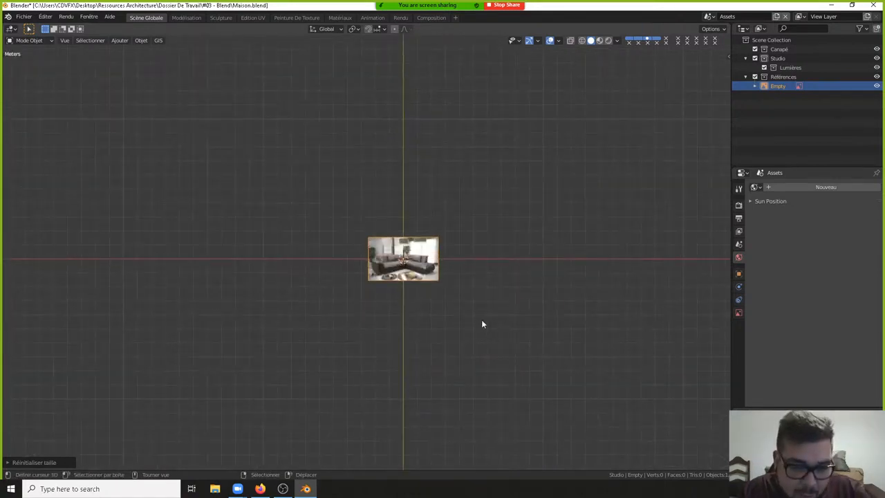
# - Rotate the sofa reference image 90° about the global X axis so it stands upright
pyautogui.moveTo(483, 324); pyautogui.dragTo(486, 254, button='middle')
pyautogui.write('rx9')
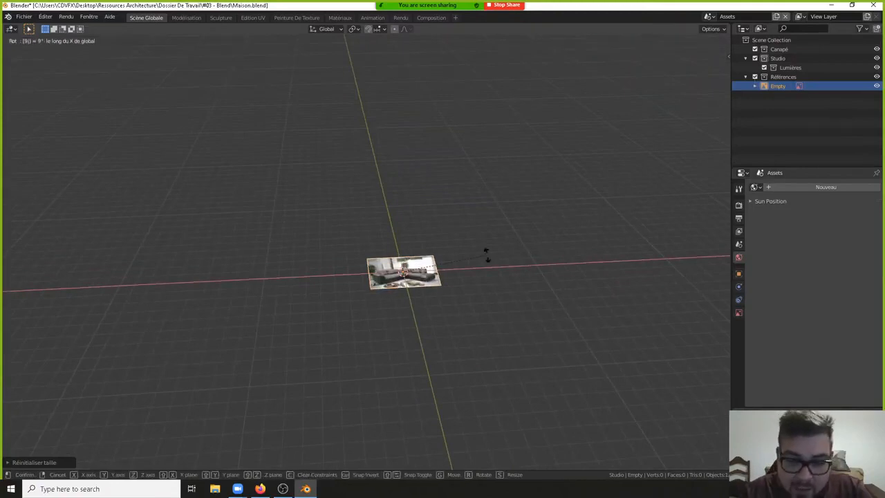
pyautogui.write('0')
pyautogui.press('Return')
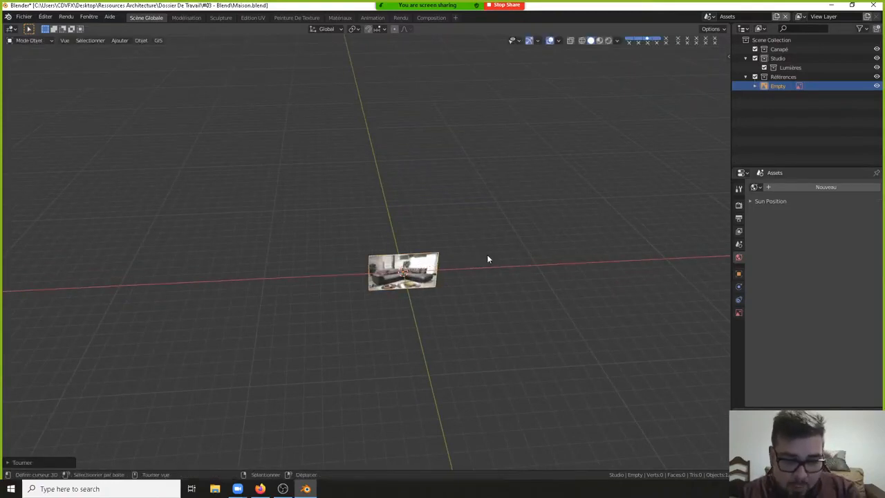
# - Move the sofa reference image 5 m along the global Y axis
pyautogui.press('KP_1')
pyautogui.write('g')
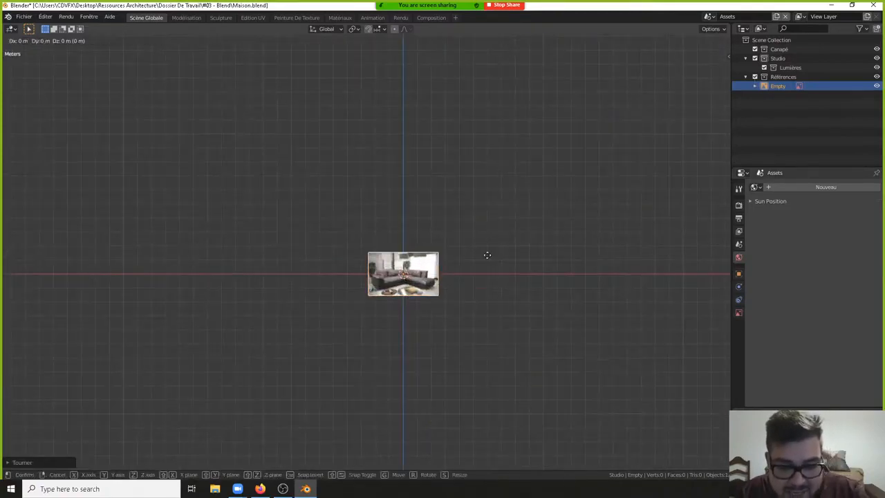
pyautogui.write('y')
pyautogui.write('5')
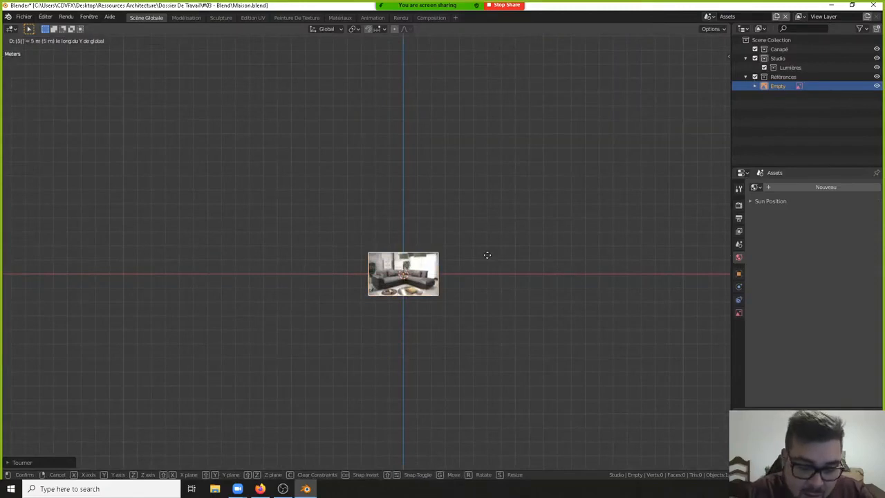
pyautogui.press('Return')
pyautogui.moveTo(467, 257); pyautogui.dragTo(437, 304, button='middle')
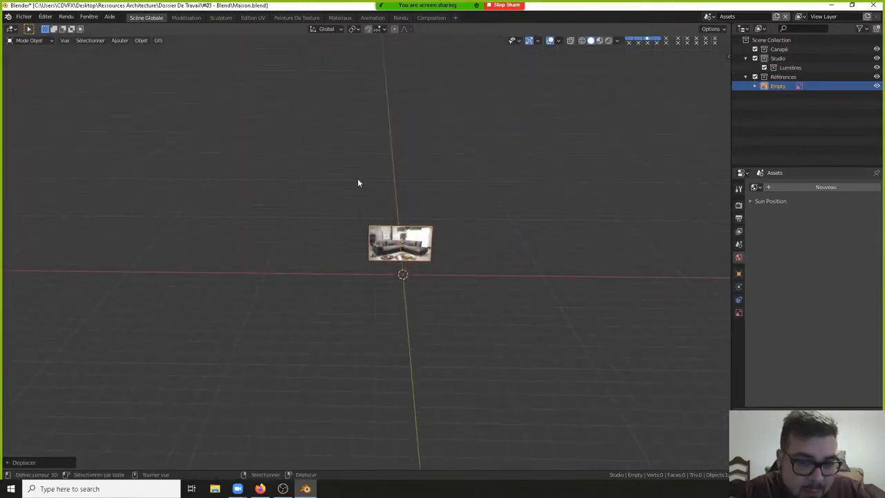
pyautogui.scroll(2, 428, 265)
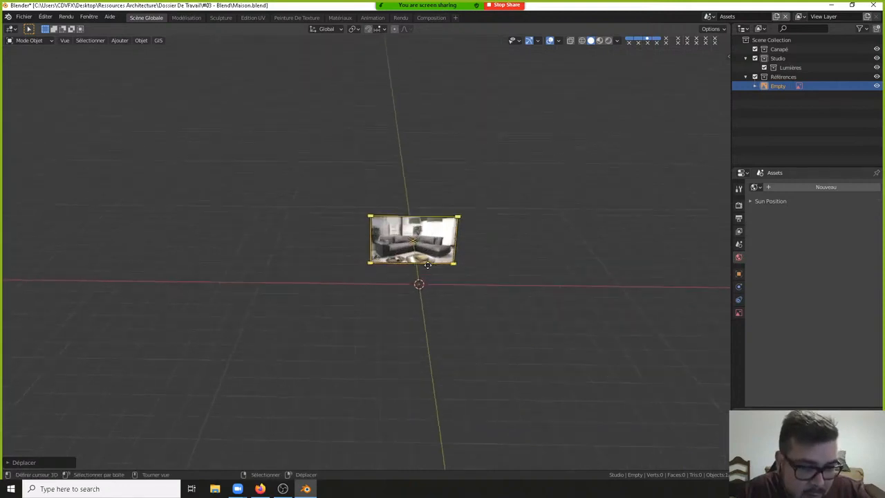
pyautogui.scroll(2, 427, 265)
pyautogui.keyDown('shift'); pyautogui.moveTo(427, 265); pyautogui.dragTo(377, 242, button='middle'); pyautogui.keyUp('shift')
# - Return the 3D cursor to the world origin and add a plane mesh there
pyautogui.hotkey('alt', 'Tab')
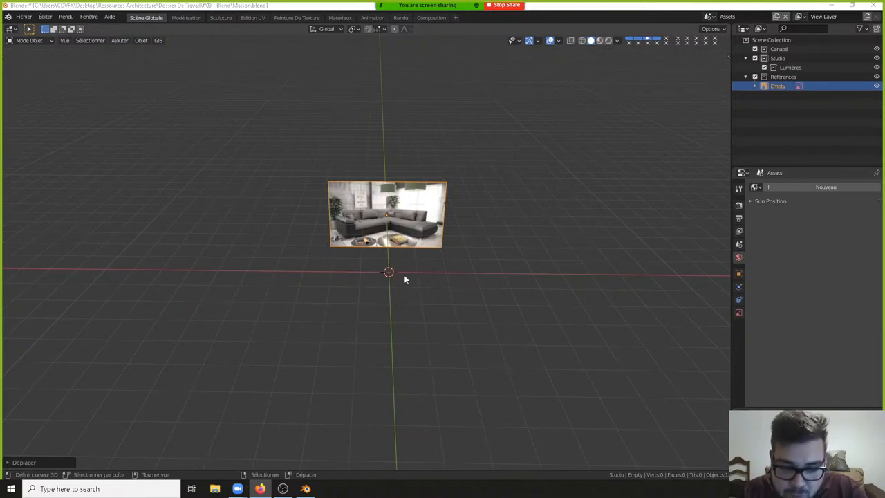
pyautogui.keyDown('shift'); pyautogui.rightClick(463, 137); pyautogui.keyUp('shift')
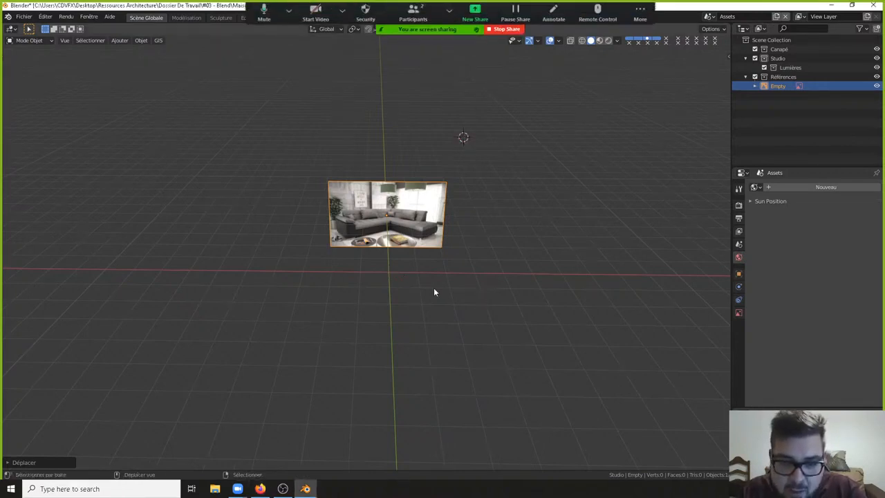
pyautogui.hotkey('shift', 'c')
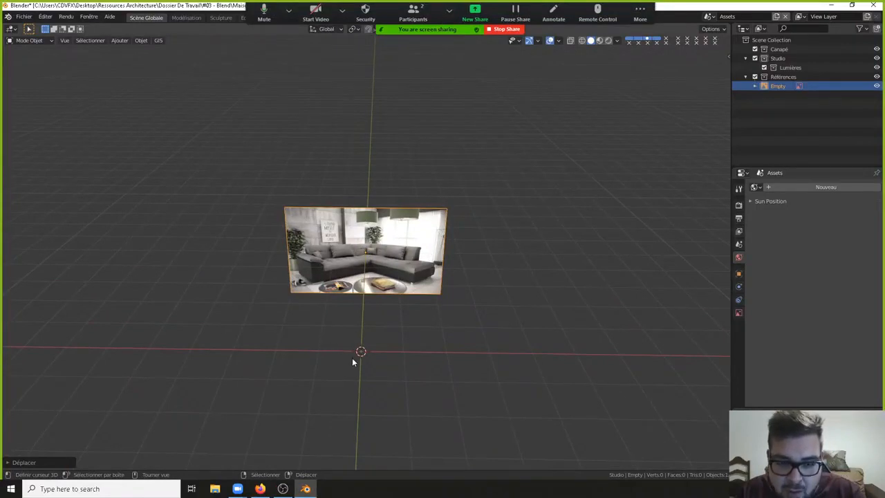
pyautogui.hotkey('shift', 'a')
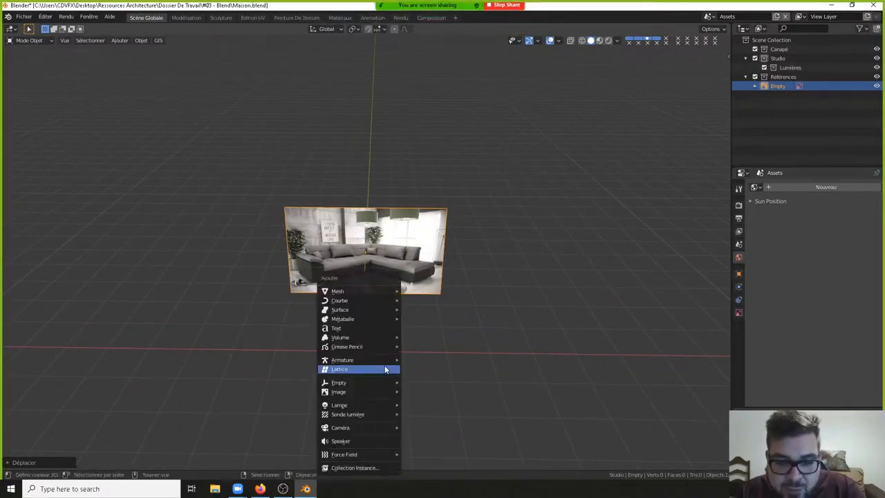
pyautogui.moveTo(360, 291)
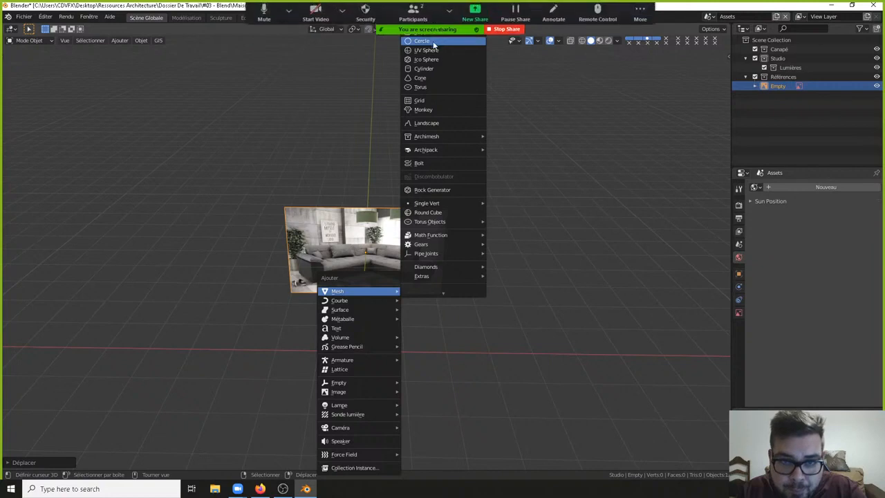
pyautogui.click(452, 23)
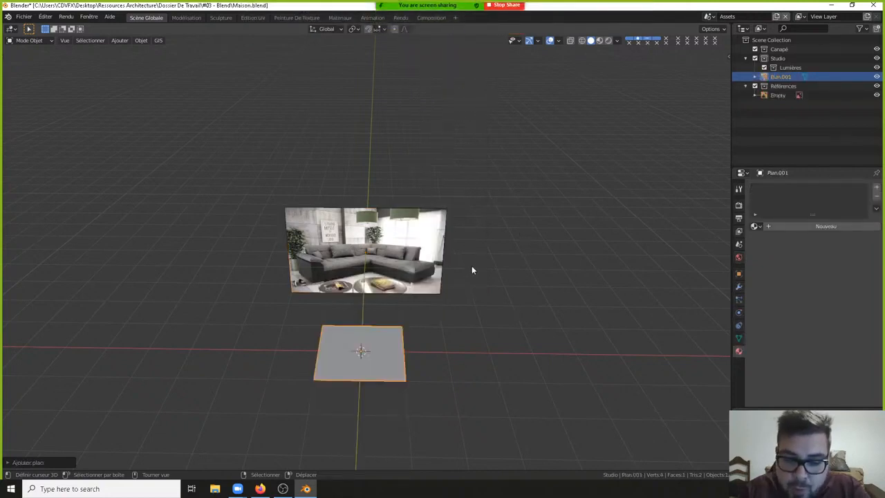
# - In top view, set the new plane's X dimension to 2.5 m
pyautogui.press('KP_7')
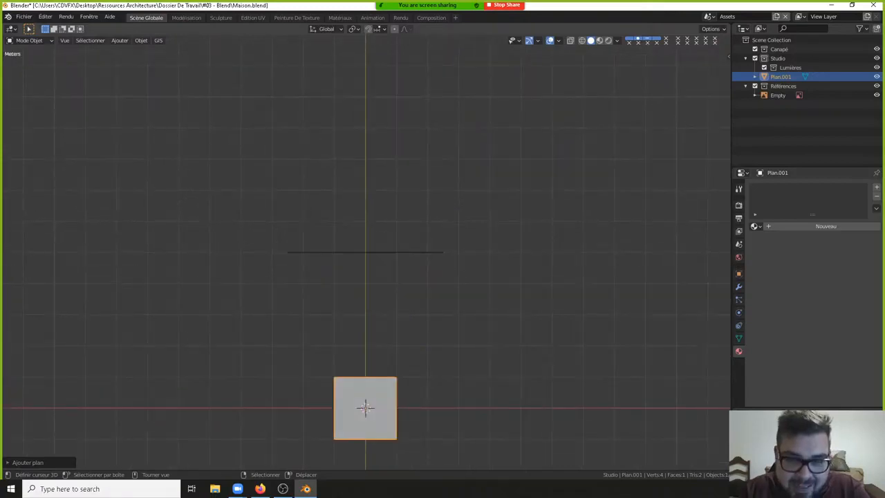
pyautogui.keyDown('shift'); pyautogui.moveTo(498, 341); pyautogui.dragTo(475, 223, button='middle'); pyautogui.keyUp('shift')
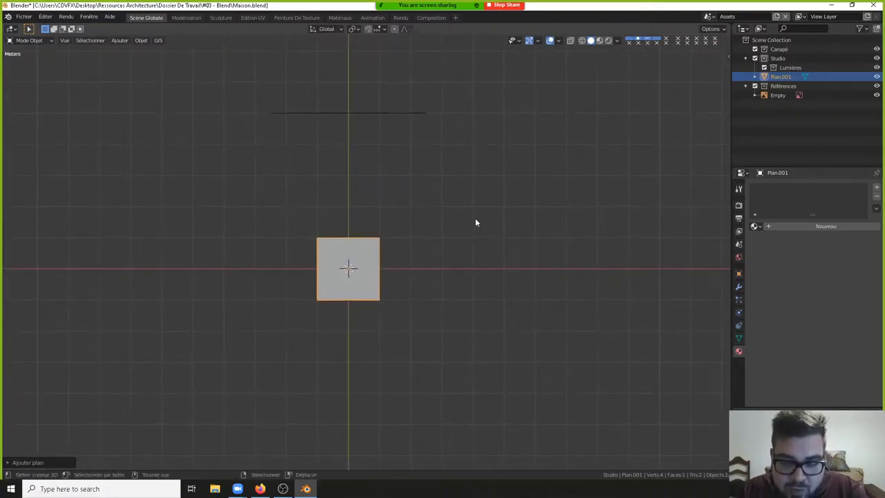
pyautogui.press('n')
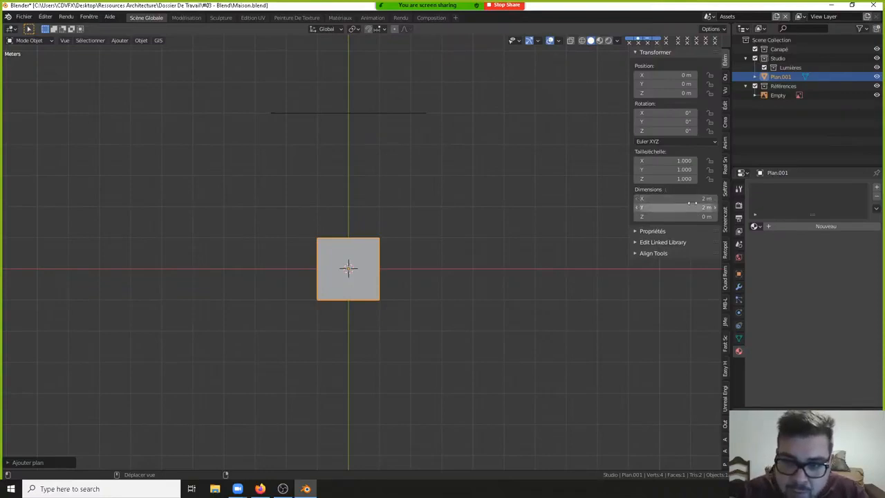
pyautogui.click(681, 199)
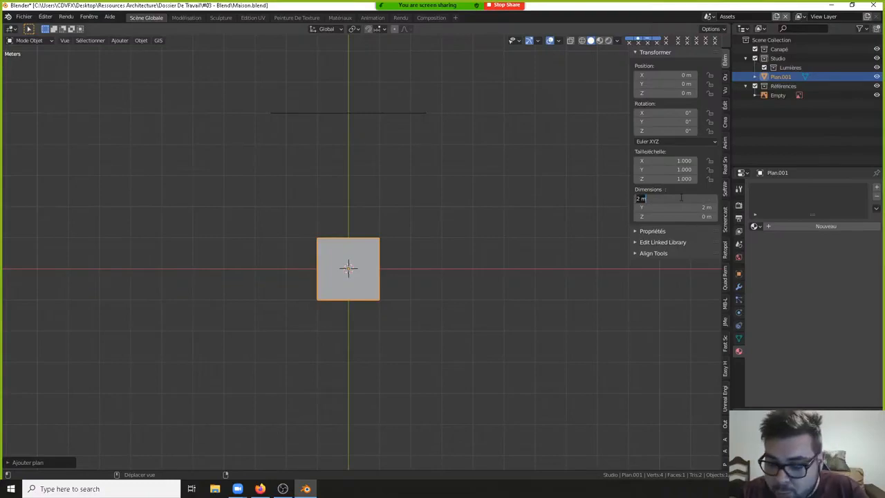
pyautogui.write('2.5')
pyautogui.press('Return')
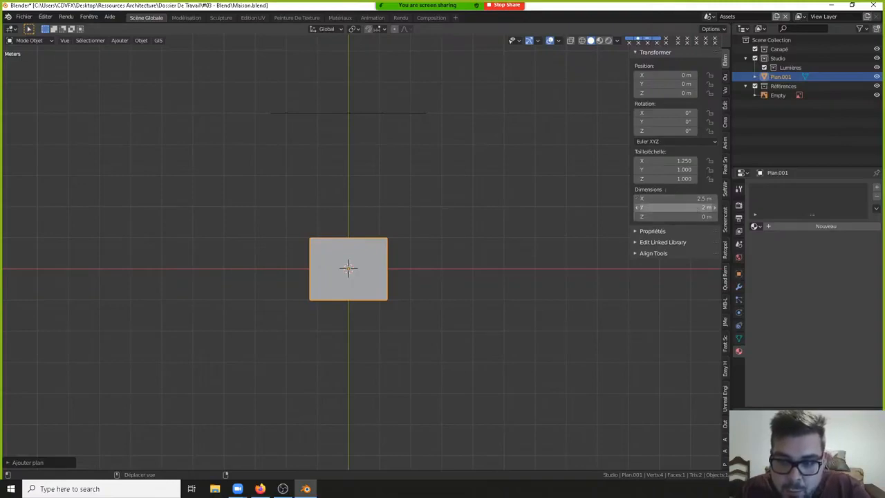
# - Set the plane's Y dimension to 195 m
pyautogui.click(673, 208)
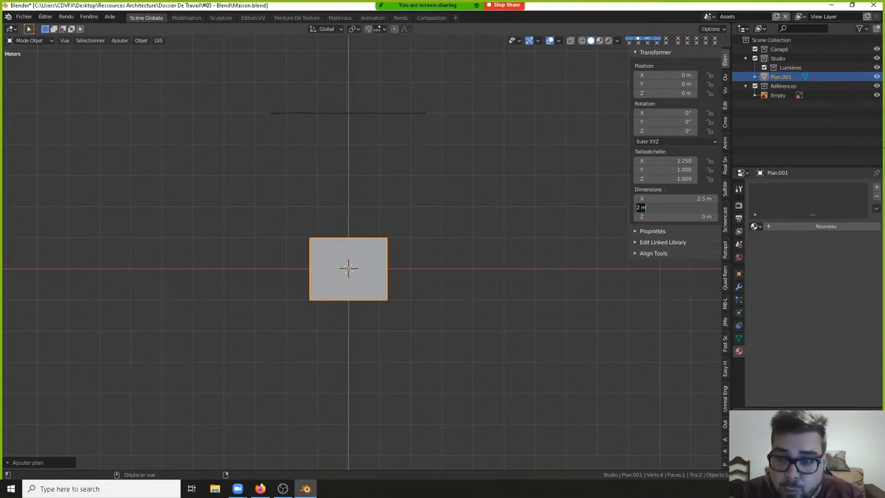
pyautogui.click(660, 201)
pyautogui.click(656, 207)
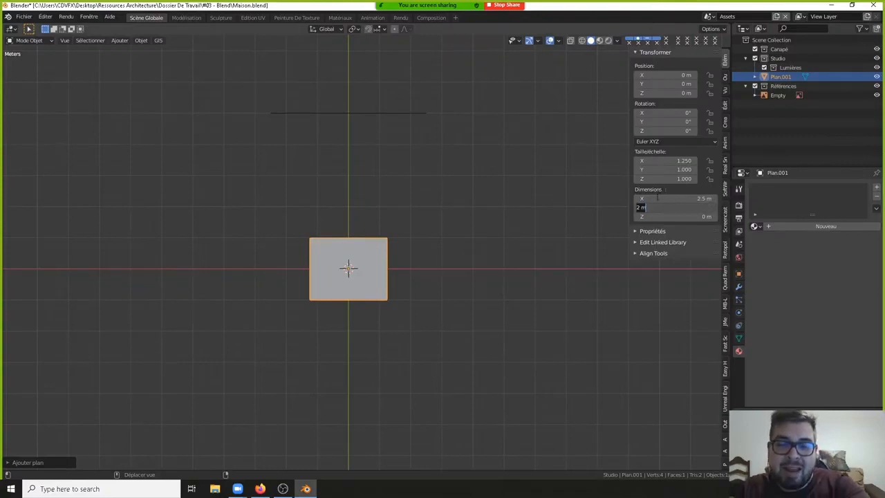
pyautogui.write('195')
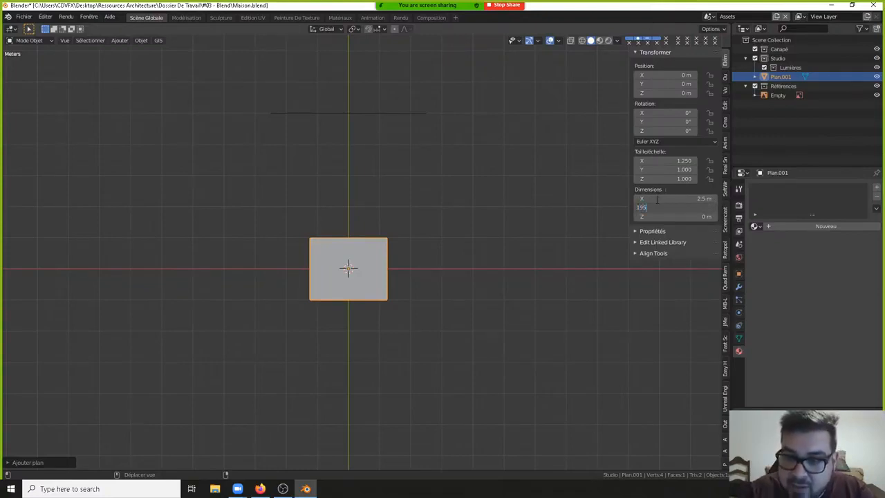
pyautogui.press('Return')
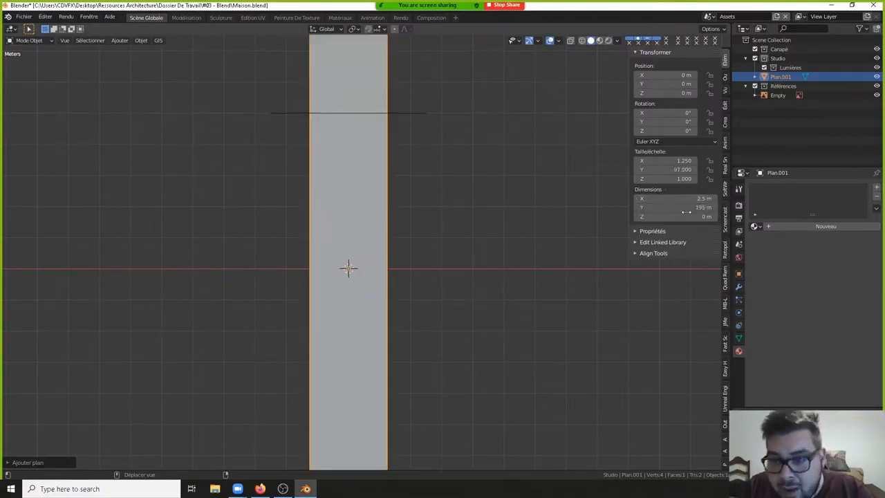
# - Set the plane's Y dimension to 1.95 m
pyautogui.click(689, 207)
pyautogui.write('1.95')
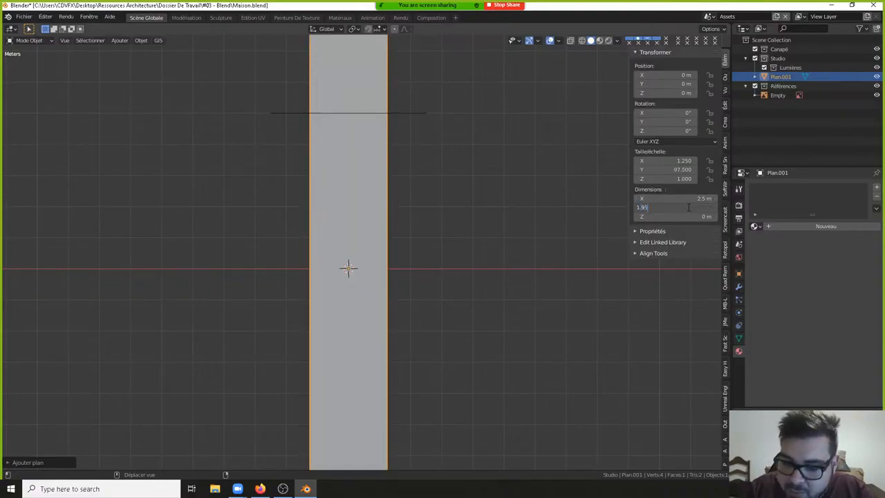
pyautogui.press('Return')
# - Apply the plane's rotation and scale and set its origin to its geometry
pyautogui.scroll(1, 347, 289)
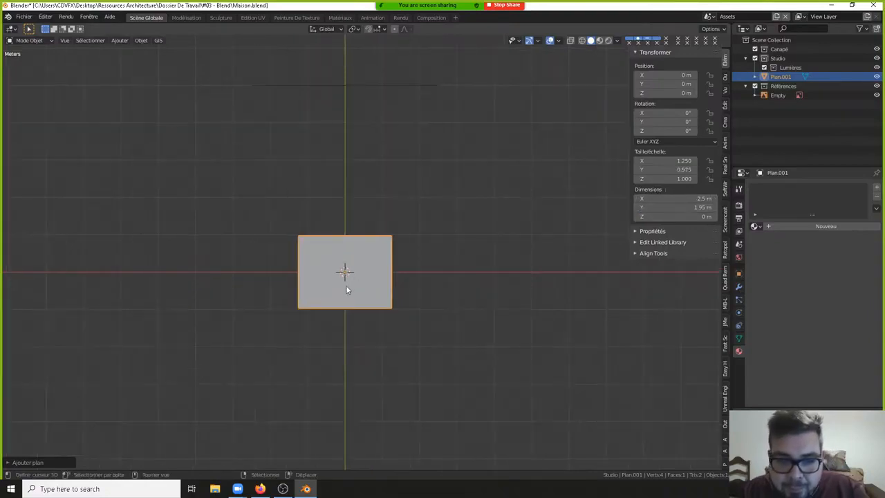
pyautogui.keyDown('shift'); pyautogui.moveTo(400, 297); pyautogui.dragTo(443, 281, button='middle'); pyautogui.keyUp('shift')
pyautogui.scroll(2, 413, 250)
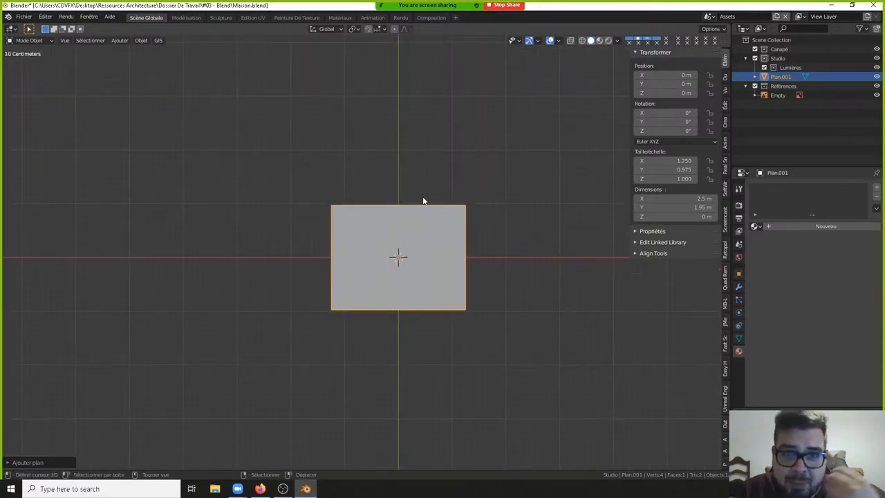
pyautogui.press('q')
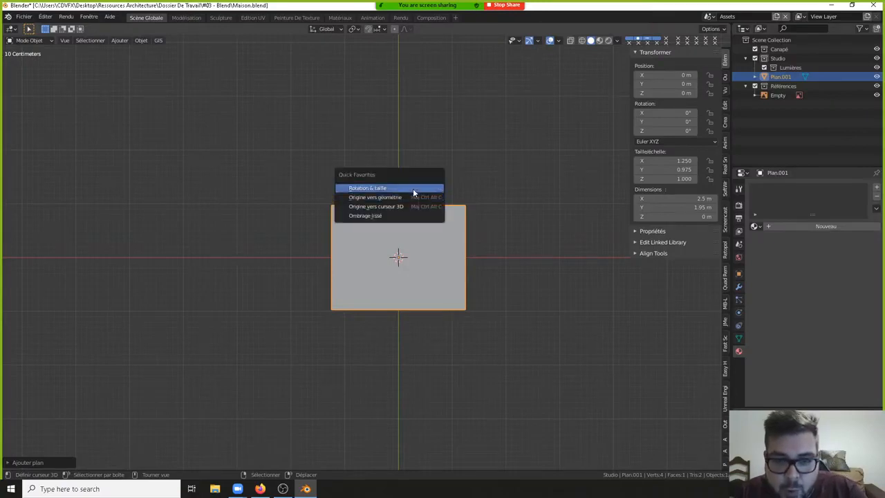
pyautogui.click(406, 188)
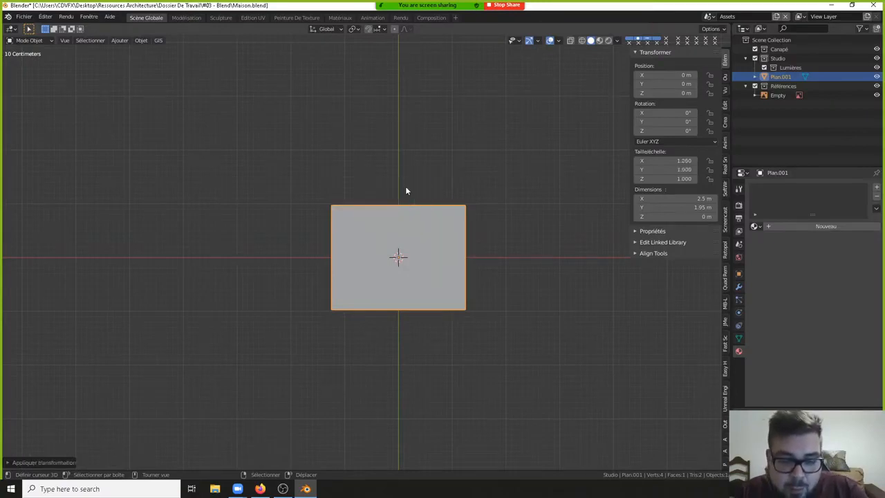
pyautogui.press('q')
pyautogui.click(403, 195)
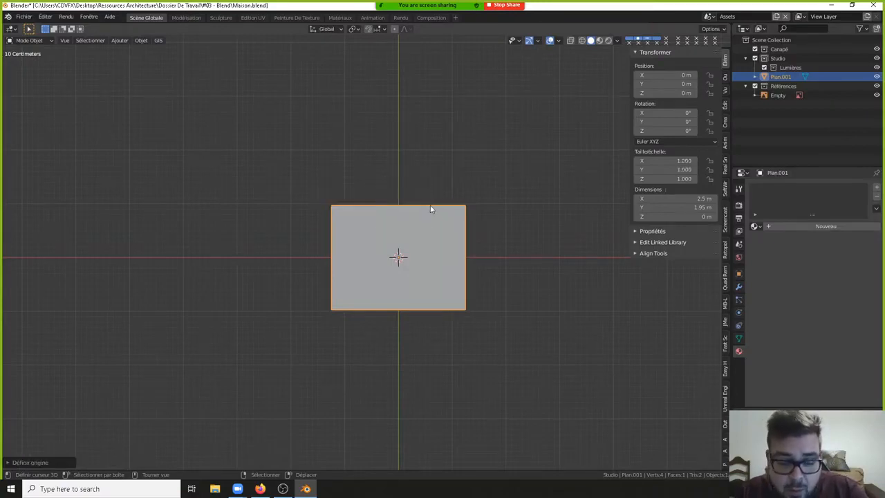
# - In Edit Mode, add one centred loop cut to the plane, running parallel to the Y axis
pyautogui.press('Tab')
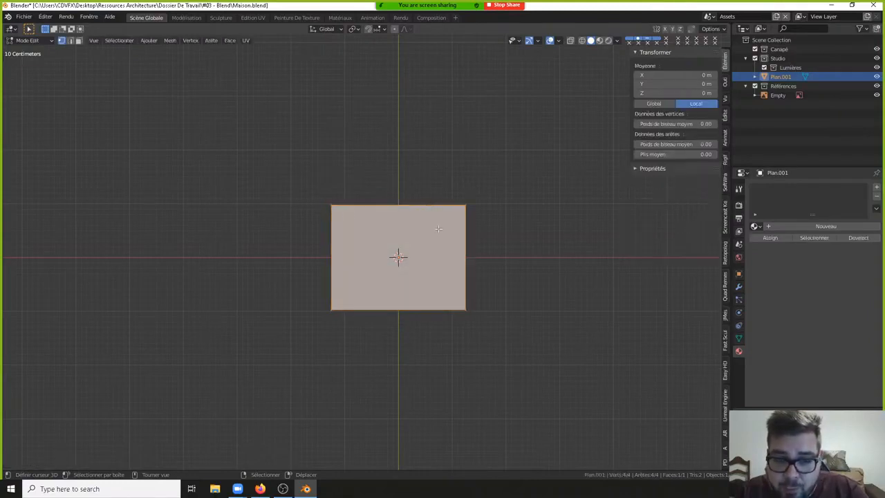
pyautogui.hotkey('ctrl', 'r')
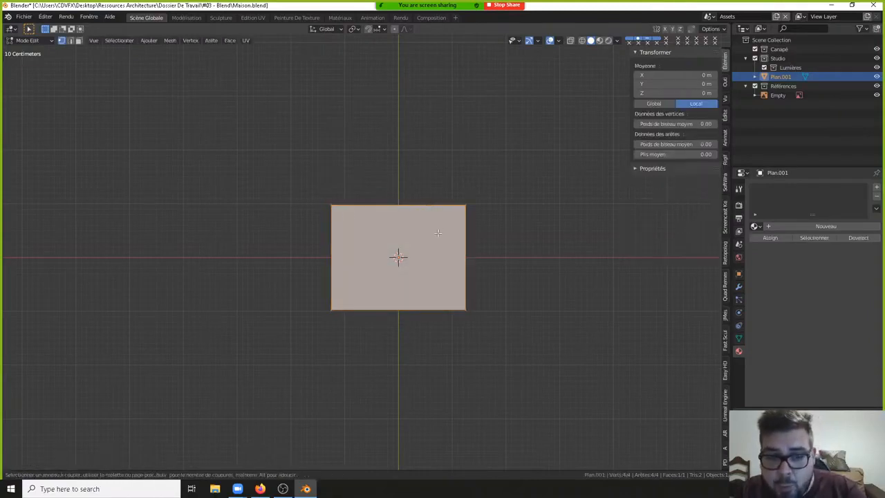
pyautogui.click(417, 203)
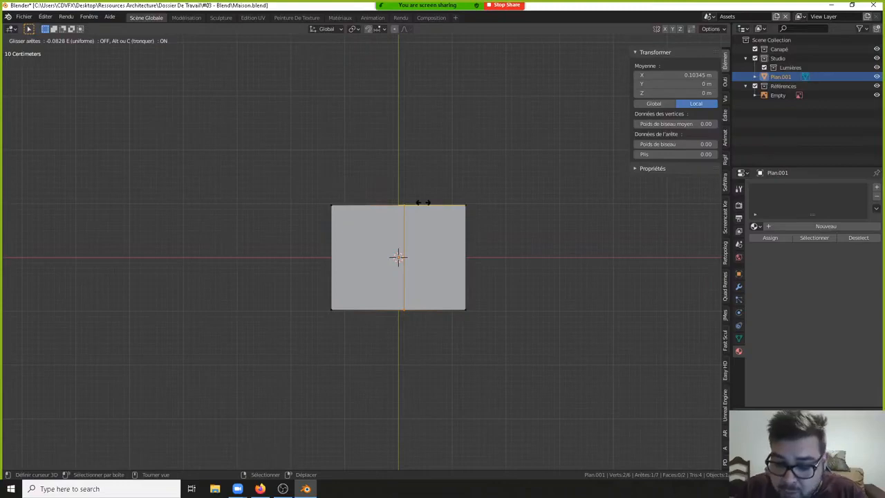
pyautogui.write('0.63')
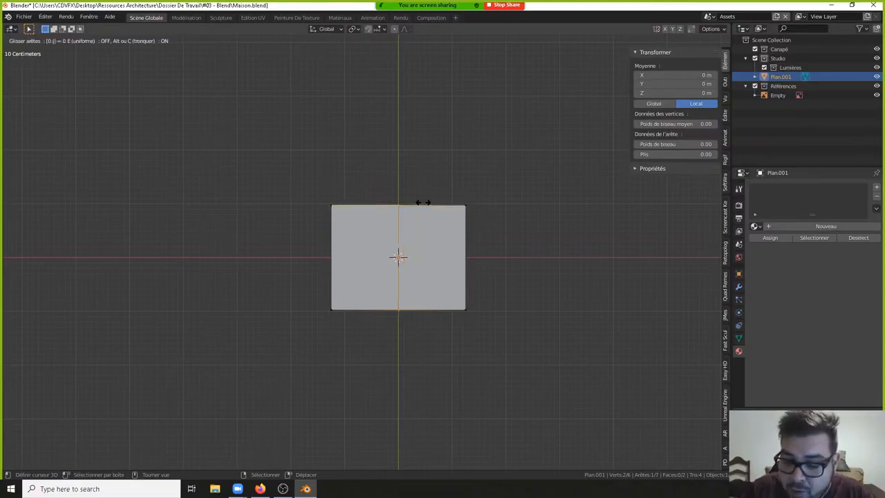
pyautogui.press('-')
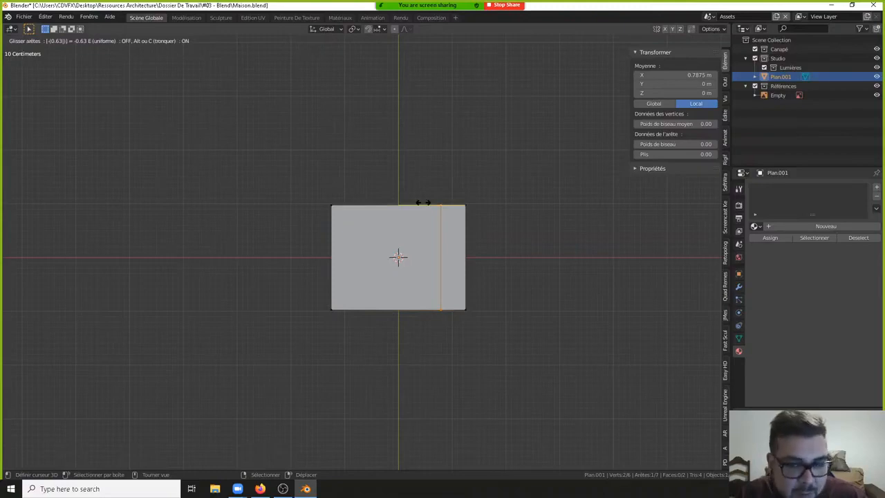
pyautogui.rightClick(385, 199)
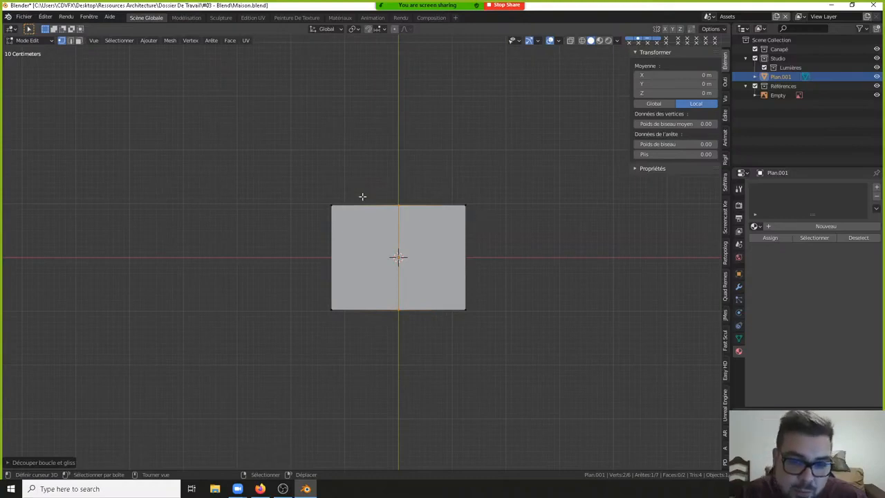
pyautogui.write('gx')
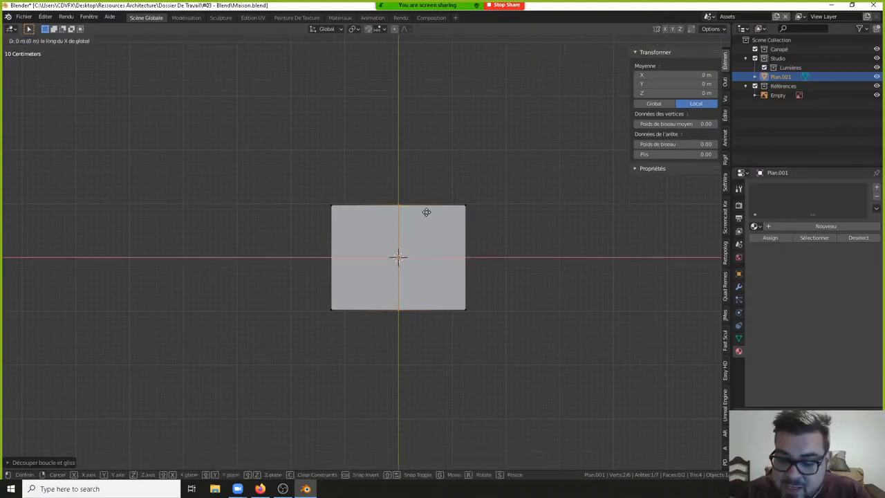
pyautogui.write('0.63')
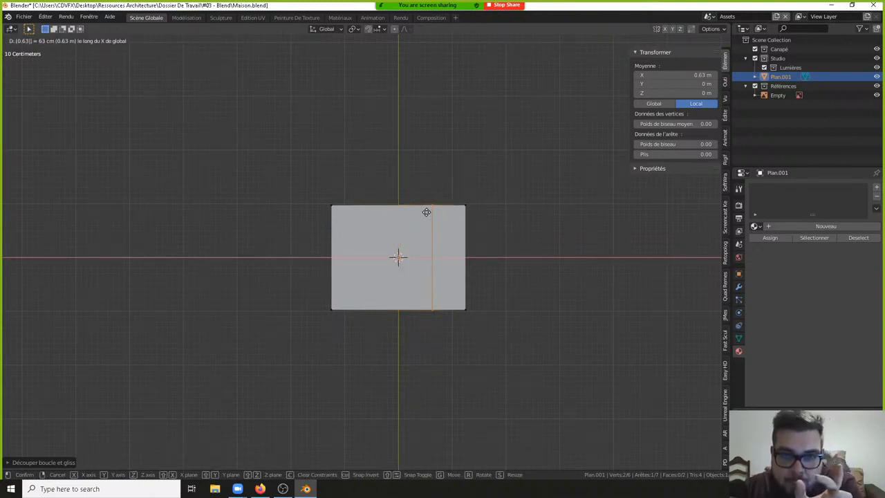
pyautogui.press('Escape')
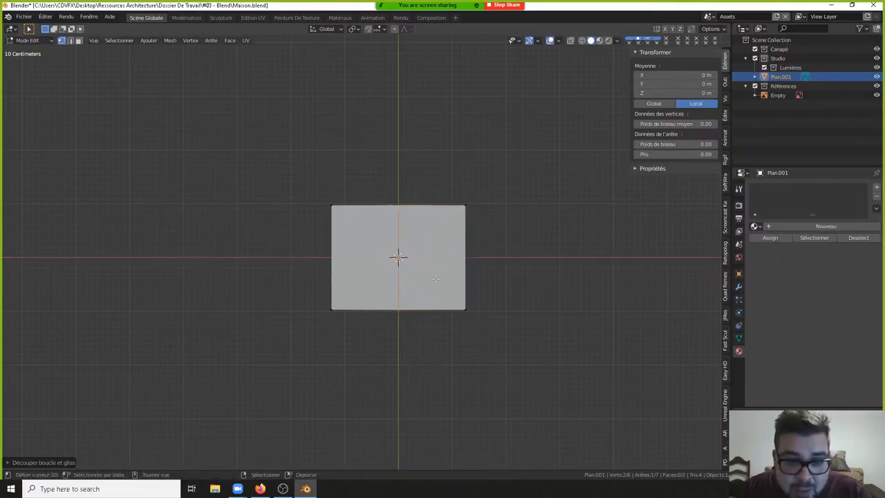
# - Move the centred edge loop 1.25 m along X onto the plane's positive-X edge
pyautogui.write('gx')
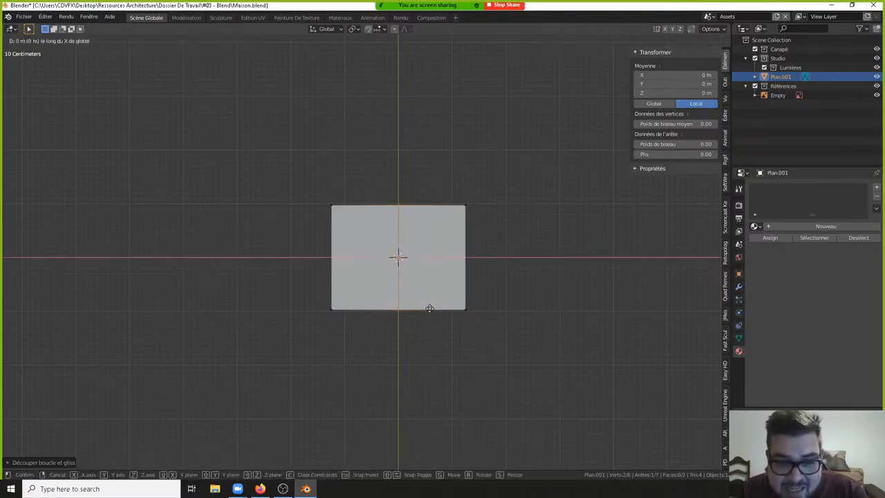
pyautogui.write('1.25')
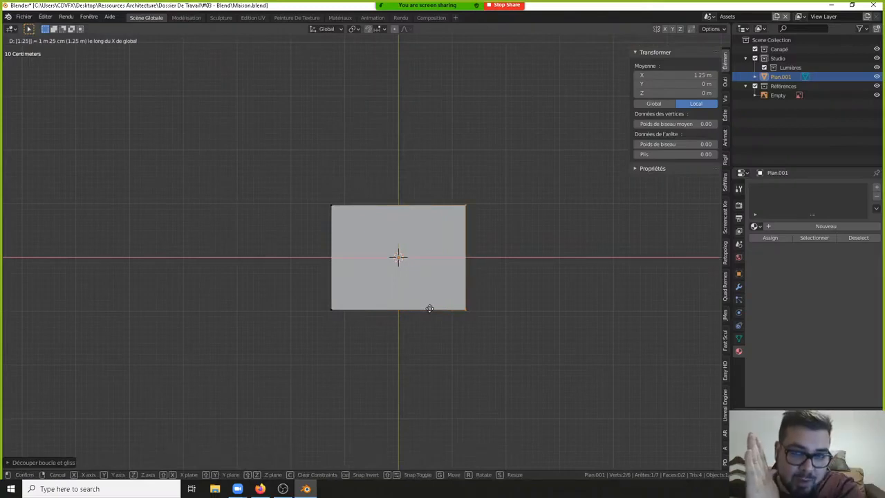
pyautogui.press('Return')
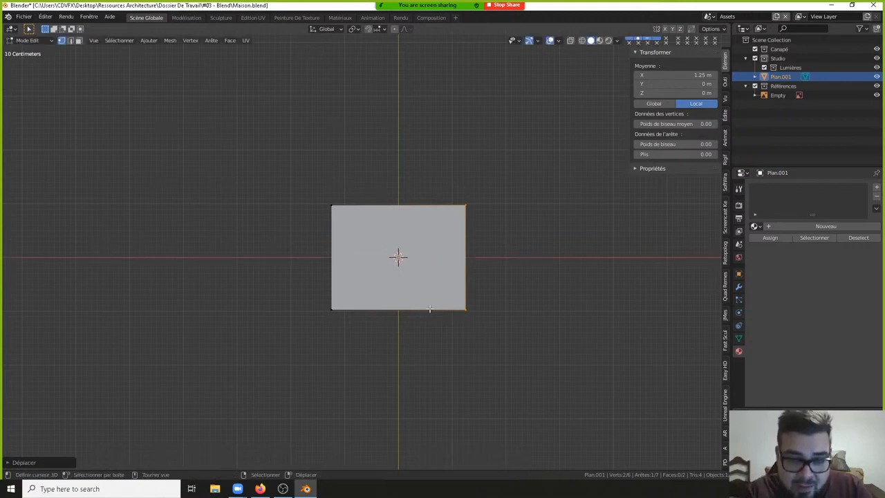
# - Try extruding the selected edge 0.63 m along X and check the X positions of the outer and inner edges
pyautogui.write('ex0.63')
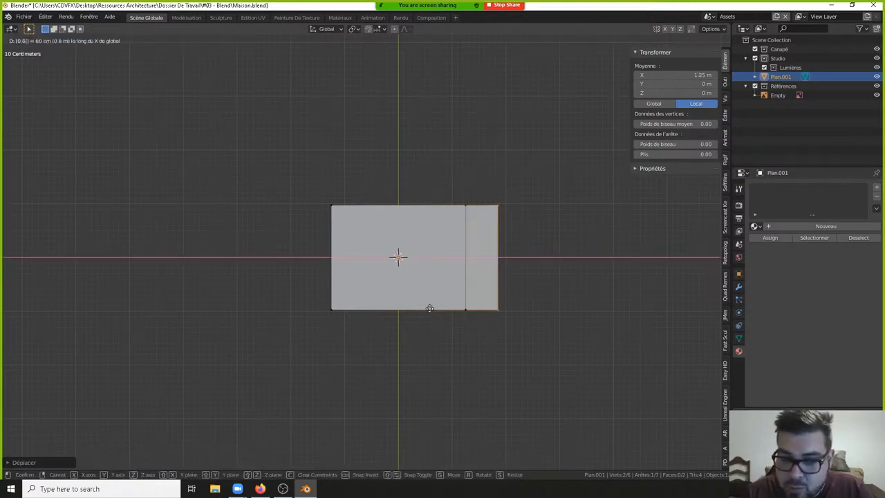
pyautogui.press('Return')
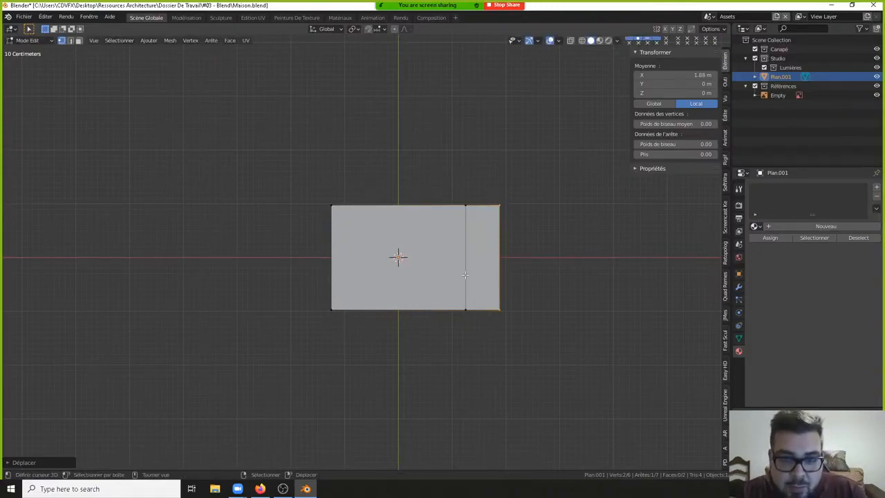
pyautogui.keyDown('shift'); pyautogui.moveTo(464, 274); pyautogui.dragTo(398, 261, button='middle'); pyautogui.keyUp('shift')
pyautogui.click(405, 213)
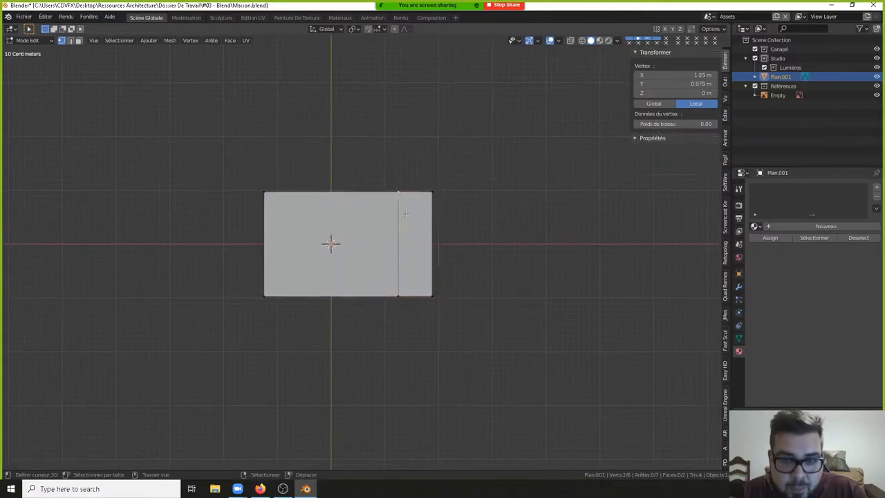
pyautogui.click(405, 214)
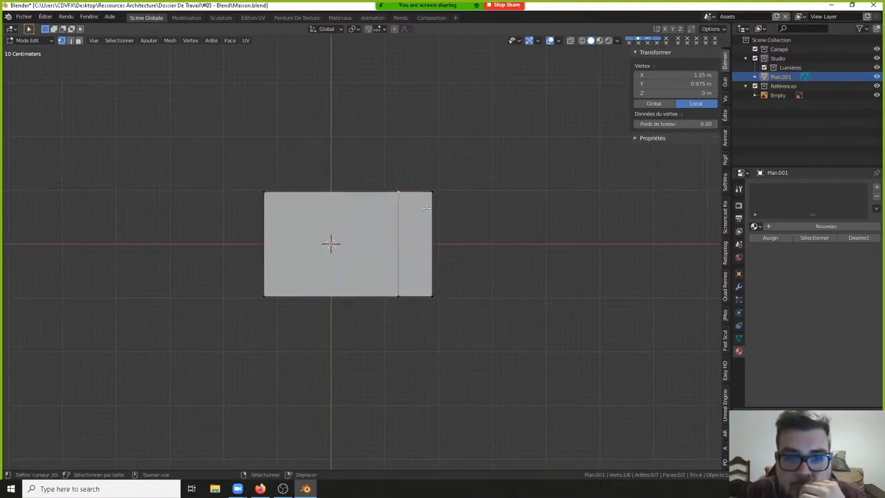
pyautogui.click(70, 43)
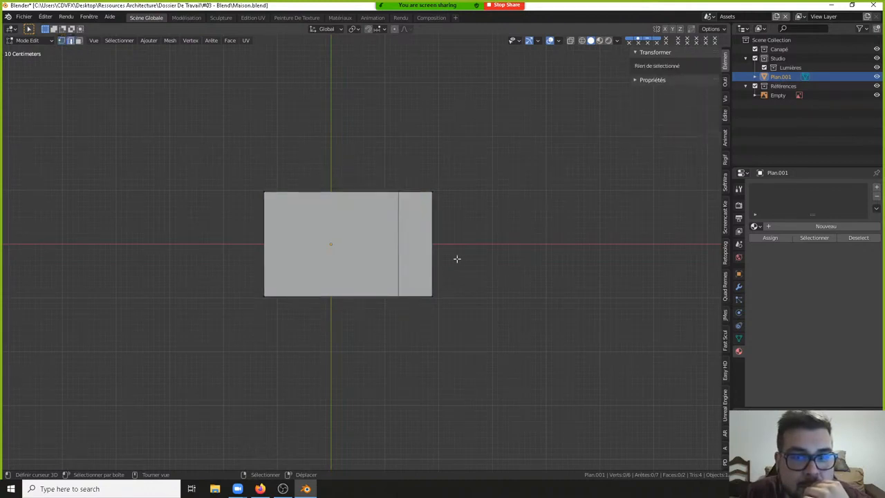
pyautogui.click(407, 234)
pyautogui.click(423, 235)
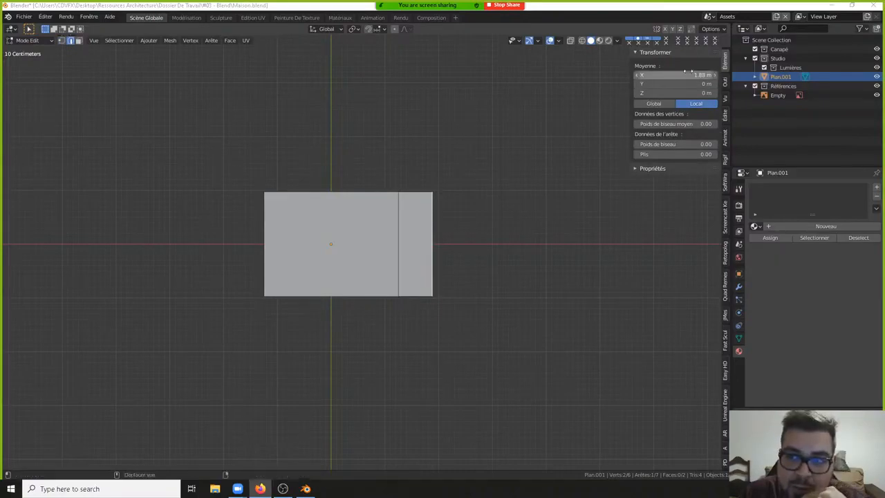
pyautogui.click(391, 211)
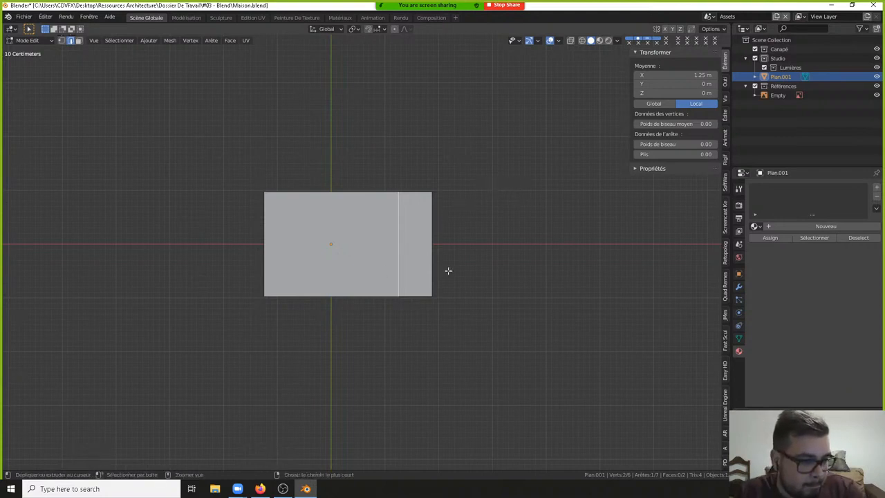
# - Undo the edge extrusion and the selections made after it
pyautogui.hotkey('ctrl', 'z')
pyautogui.hotkey('ctrl', 'z')
pyautogui.hotkey('ctrl', 'z')
pyautogui.hotkey('ctrl', 'z')
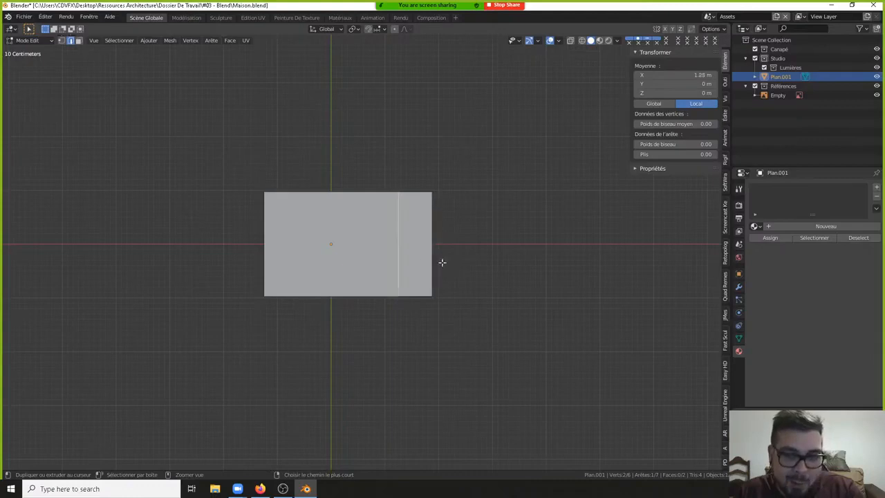
pyautogui.hotkey('ctrl', 'z')
pyautogui.hotkey('ctrl', 'z')
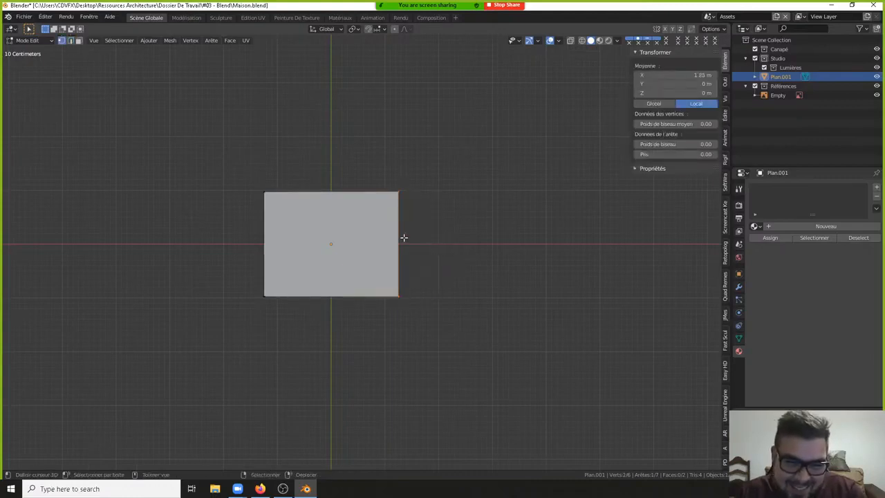
# - Clear the selection and add a loop cut parallel to Y, slid fully onto the plane's positive-X edge
pyautogui.press('a')
pyautogui.click(381, 202)
pyautogui.hotkey('ctrl', 'r')
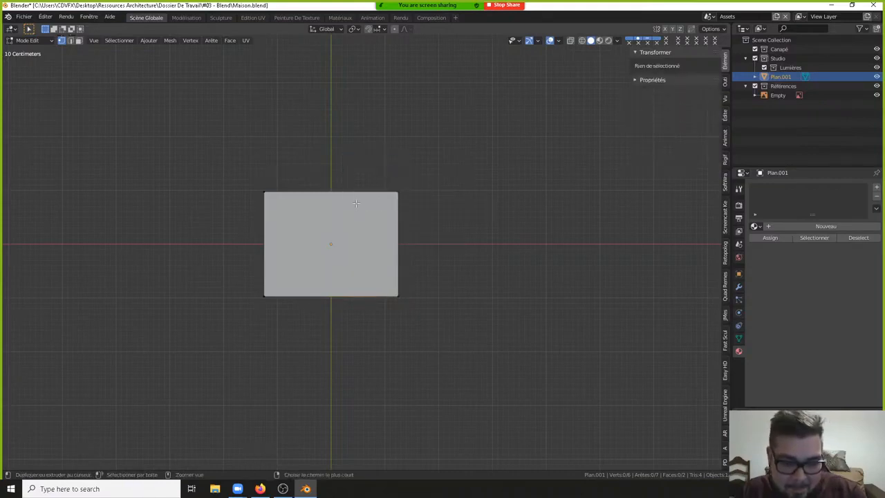
pyautogui.click(355, 202)
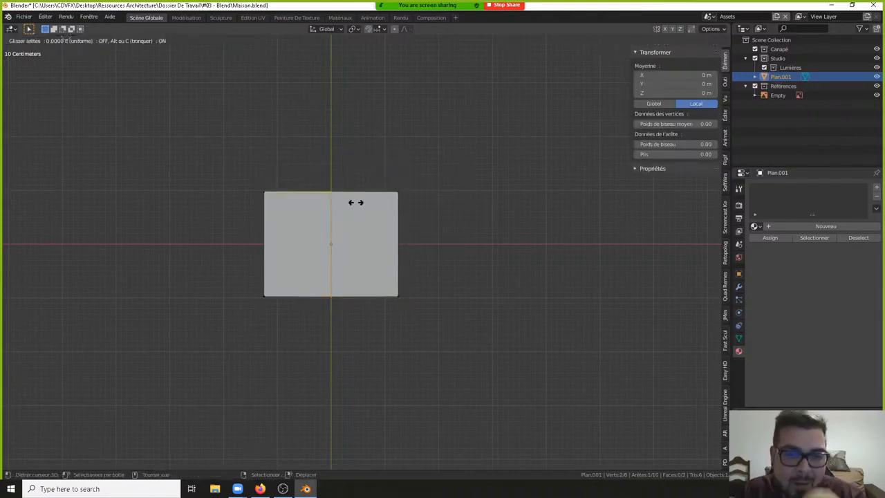
pyautogui.click(428, 197)
# - Move the new edge loop -0.63 m along X and set its mean X position to 0.63 m
pyautogui.write('gx')
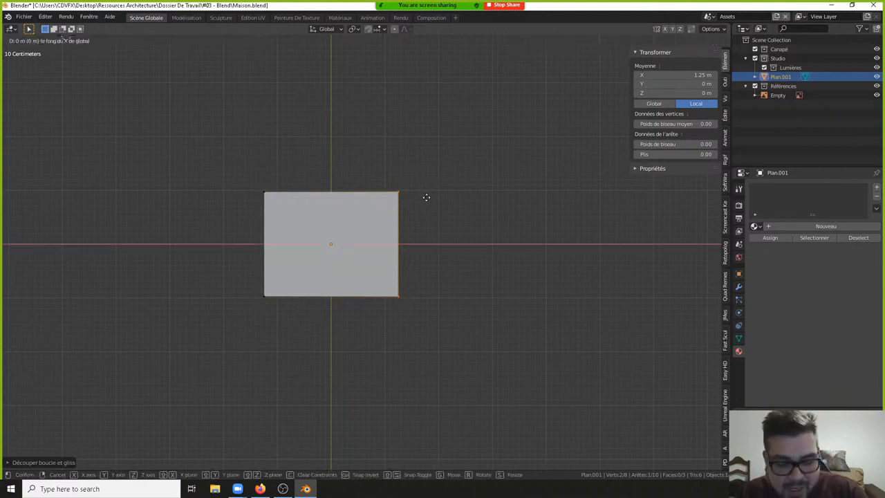
pyautogui.write('0.63-')
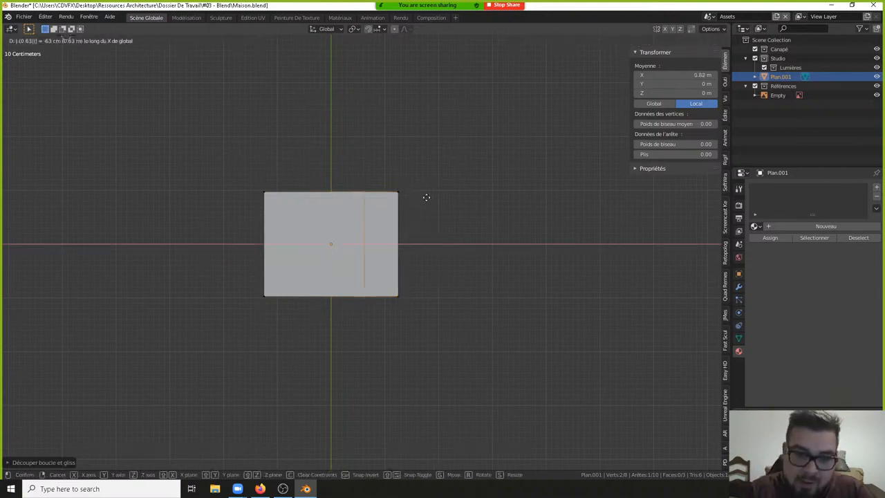
pyautogui.press('Return')
pyautogui.keyDown('shift'); pyautogui.moveTo(371, 232); pyautogui.dragTo(419, 198, button='middle'); pyautogui.keyUp('shift')
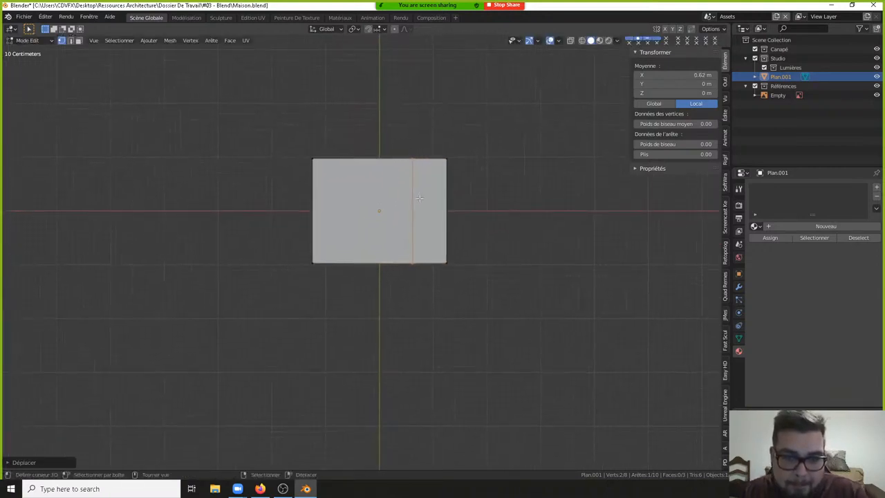
pyautogui.scroll(2, 419, 199)
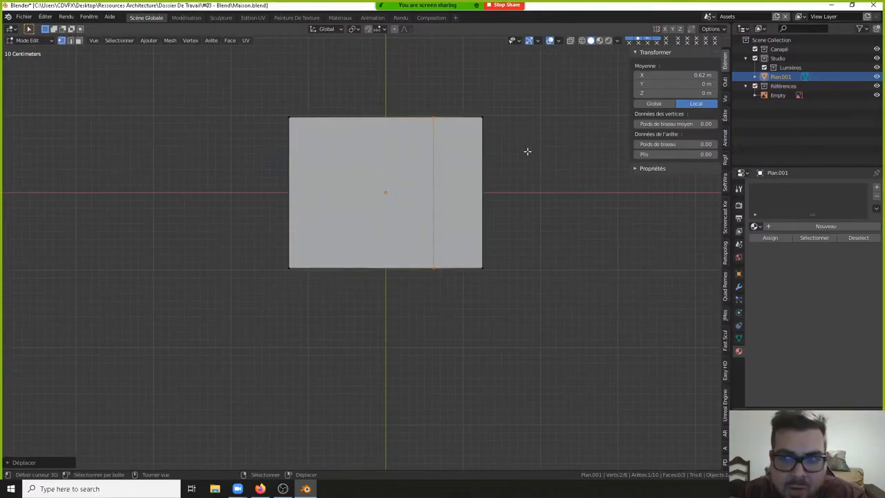
pyautogui.click(674, 77)
pyautogui.write('0.63')
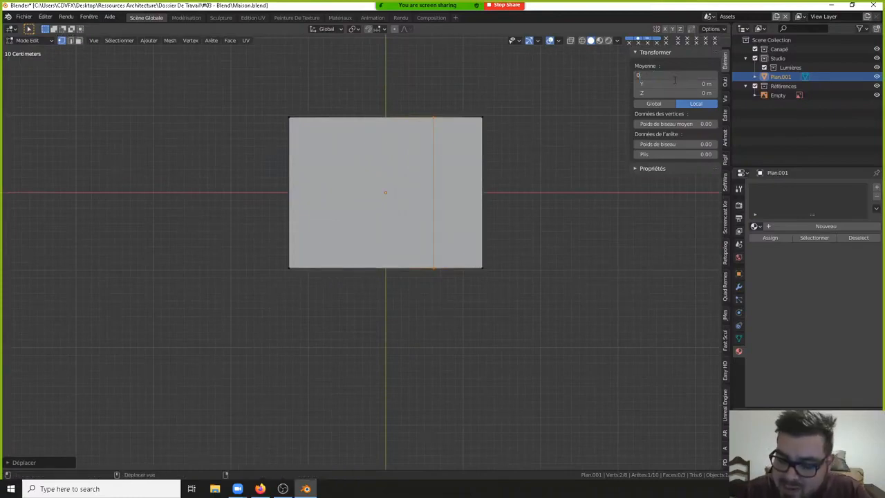
pyautogui.press('Return')
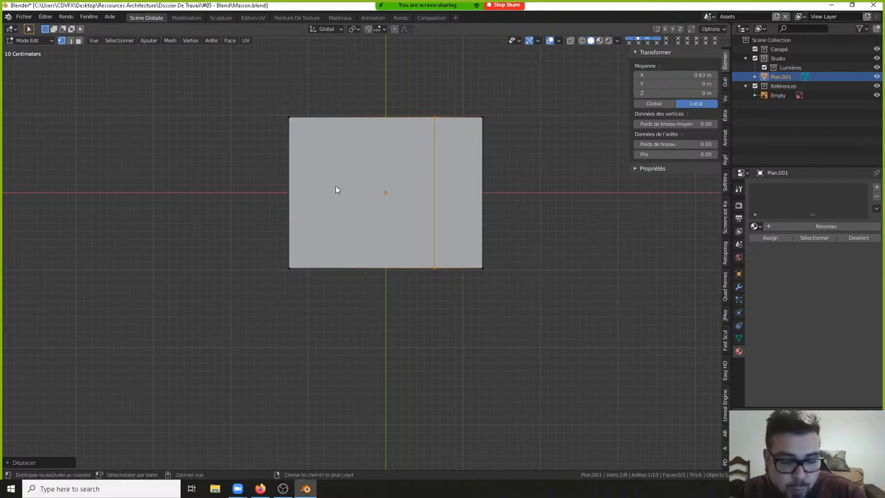
# - Add a loop cut parallel to X, slid onto the plane's positive-Y edge, and move it -0.97 m along Y
pyautogui.hotkey('ctrl', 'r')
pyautogui.click(421, 177)
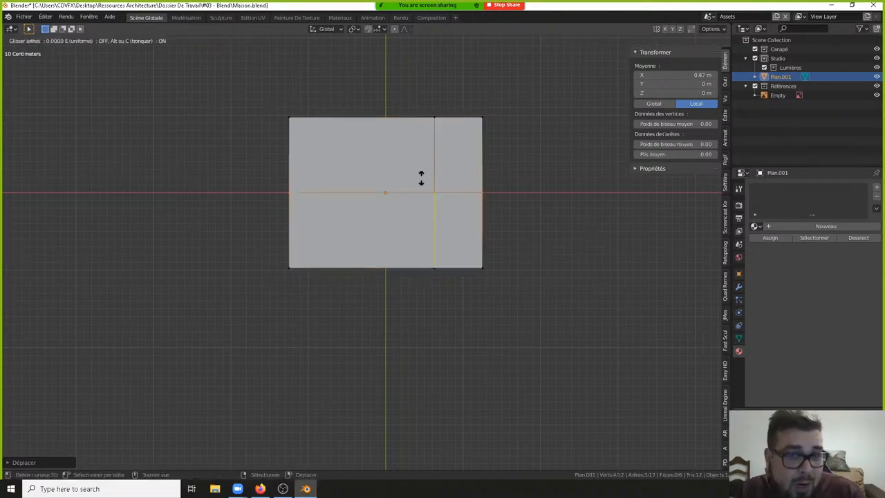
pyautogui.click(418, 99)
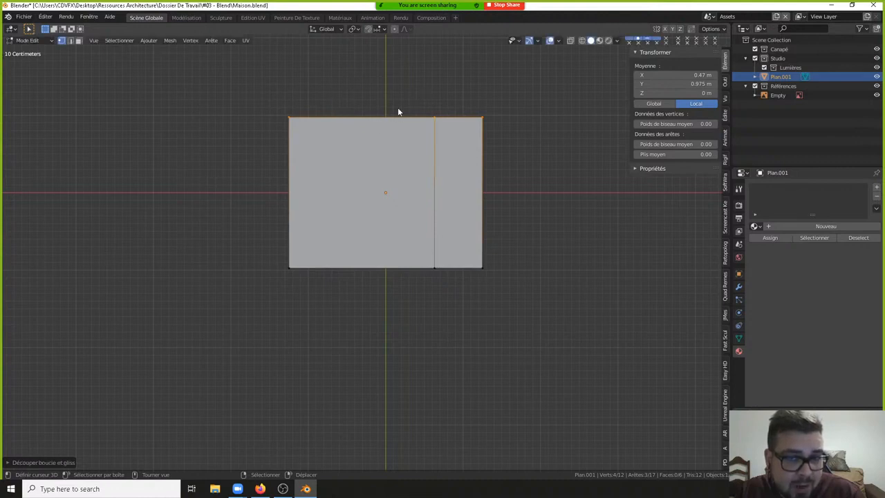
pyautogui.write('g')
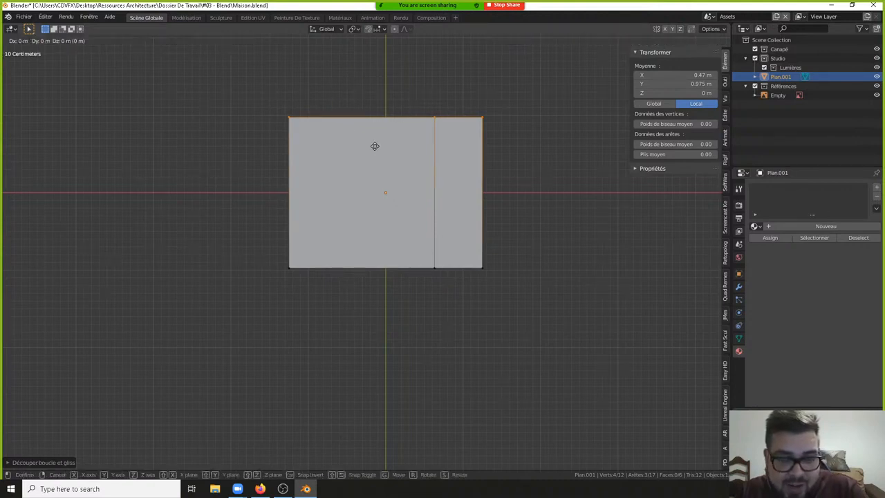
pyautogui.write('y0.97')
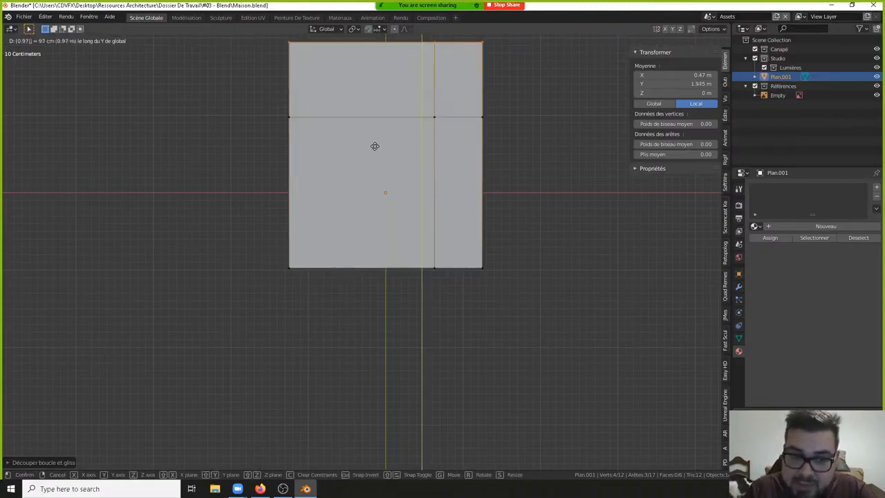
pyautogui.write('-')
pyautogui.press('Return')
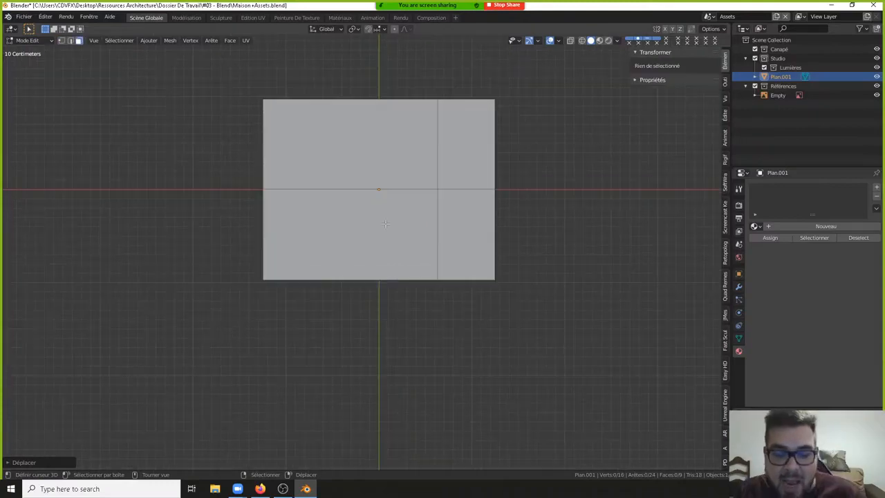
# - Select the plane's faces one after another to examine how the cuts divide the sofa's footprint
pyautogui.click(369, 202)
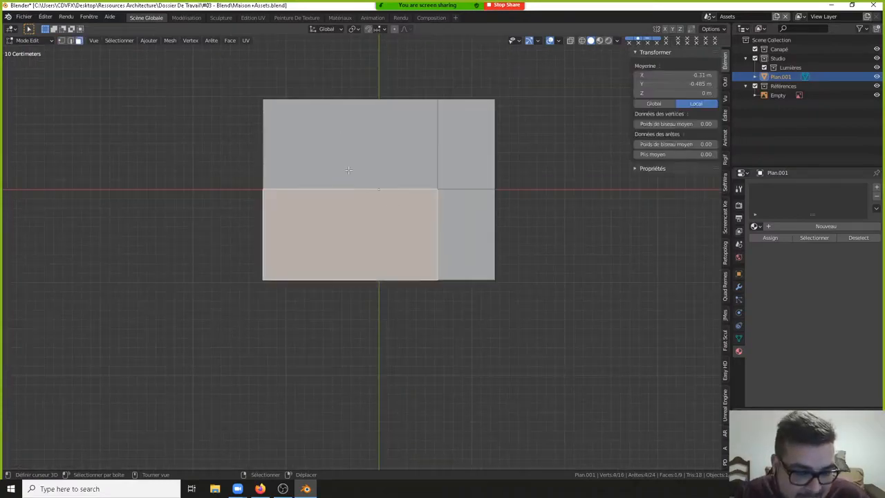
pyautogui.click(346, 114)
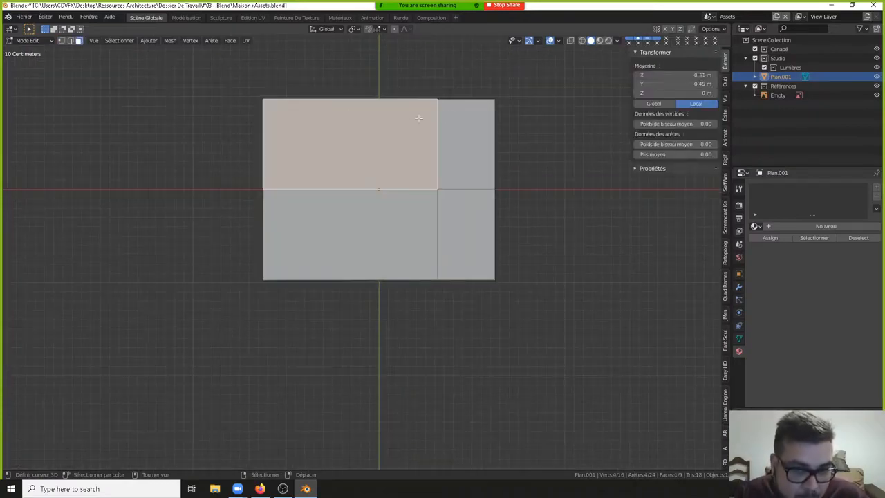
pyautogui.click(470, 117)
pyautogui.click(478, 226)
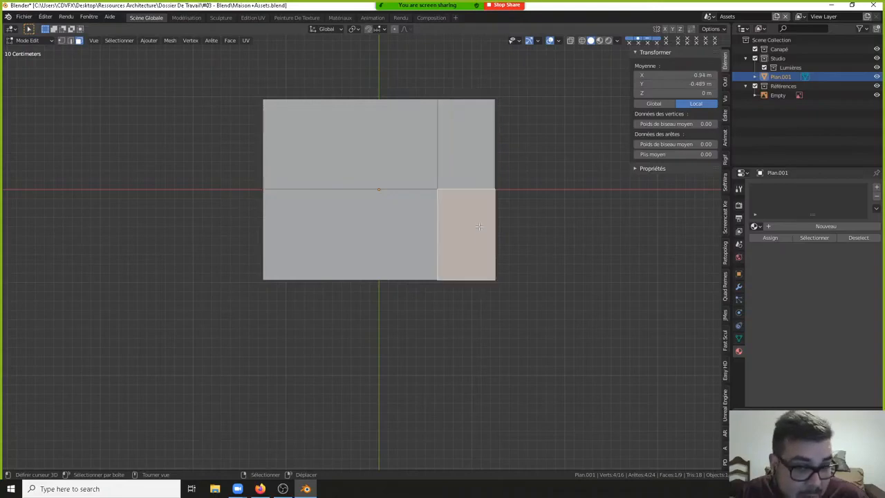
pyautogui.click(462, 151)
pyautogui.click(408, 140)
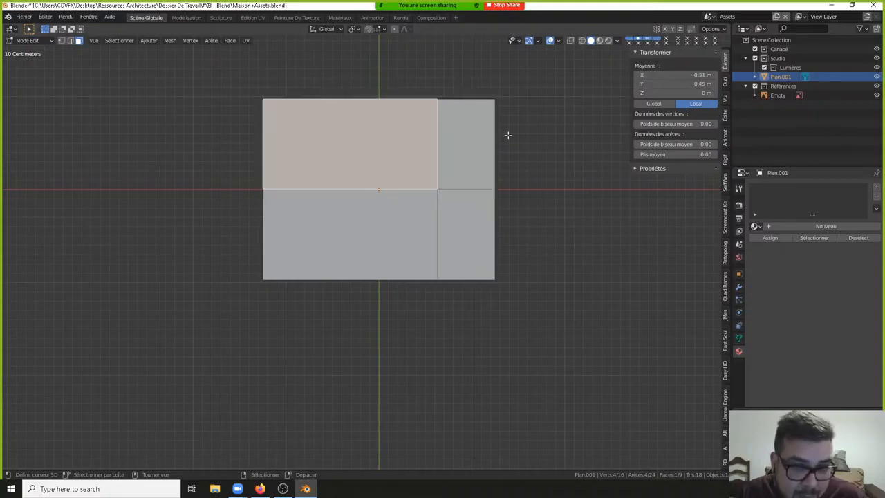
pyautogui.click(485, 137)
pyautogui.click(467, 231)
# - Delete the large face on the negative-X, negative-Y side to leave an L-shaped footprint
pyautogui.click(370, 232)
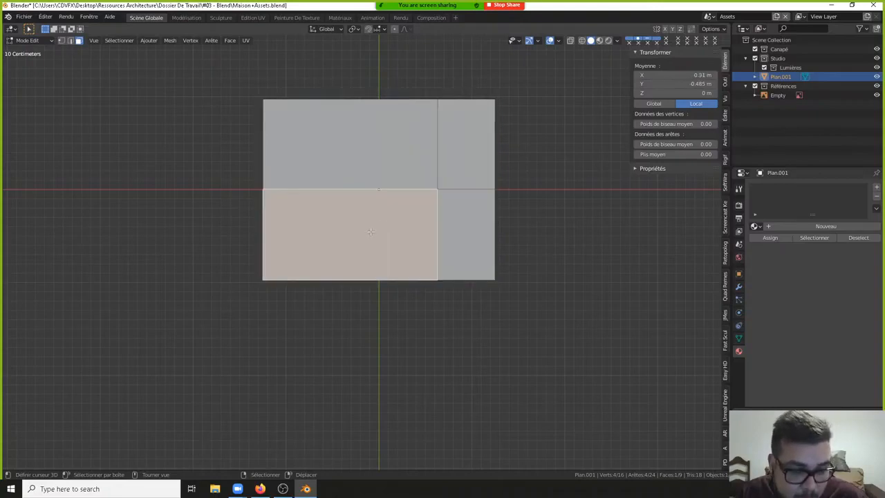
pyautogui.press('x')
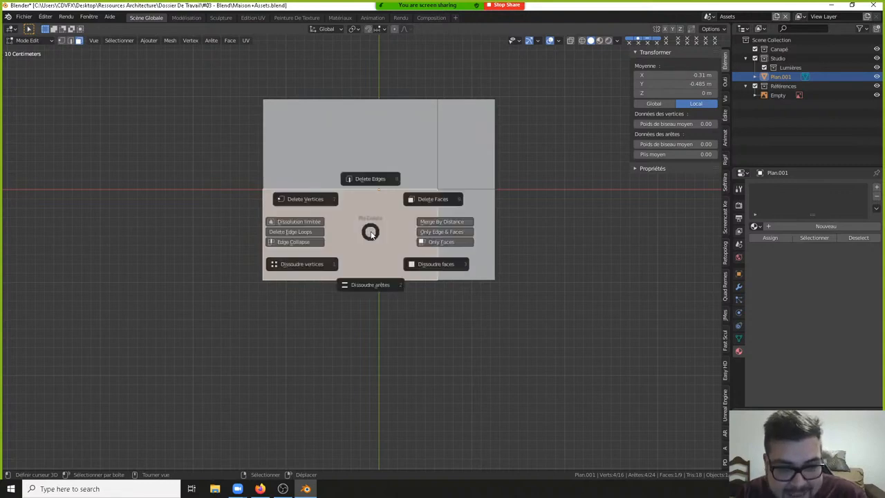
pyautogui.click(441, 191)
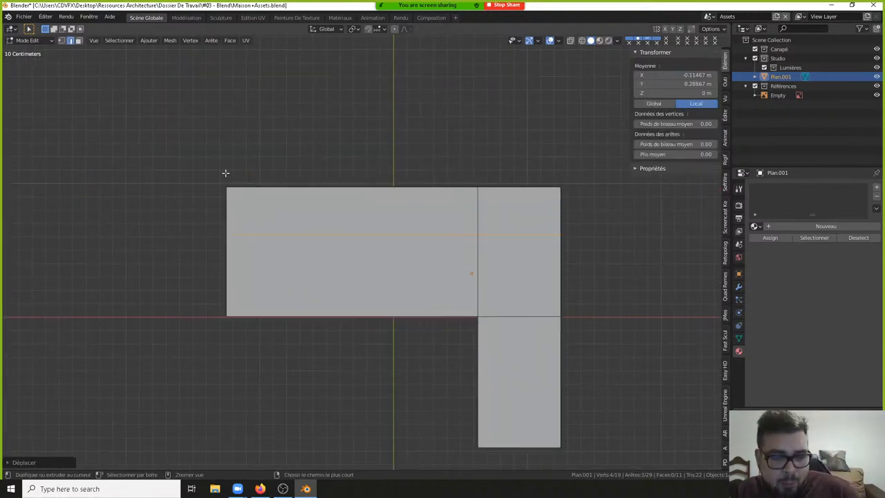
# - Add a loop cut across the long arm, slid onto its negative-X edge, and move it 0.25 m along X
pyautogui.click(237, 173)
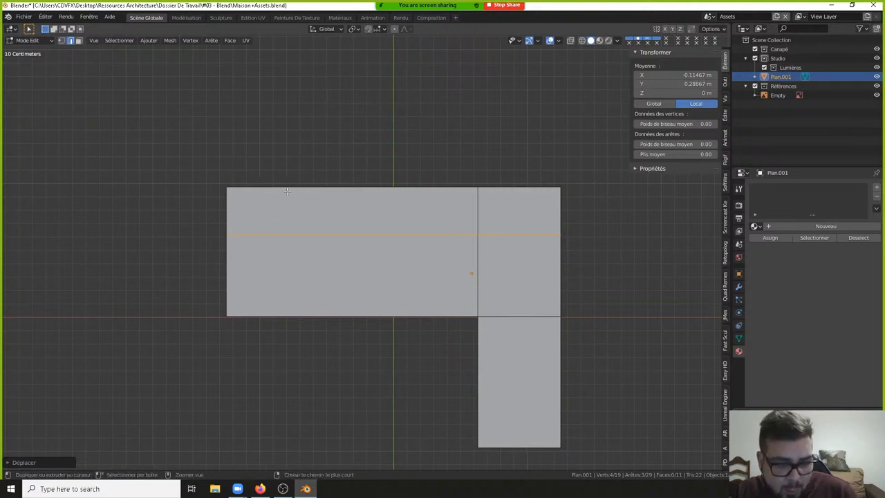
pyautogui.hotkey('ctrl', 'r')
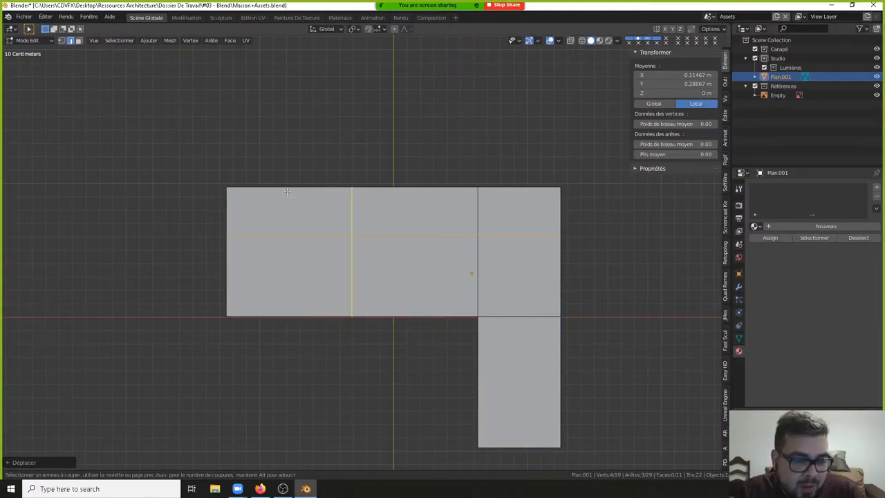
pyautogui.click(287, 192)
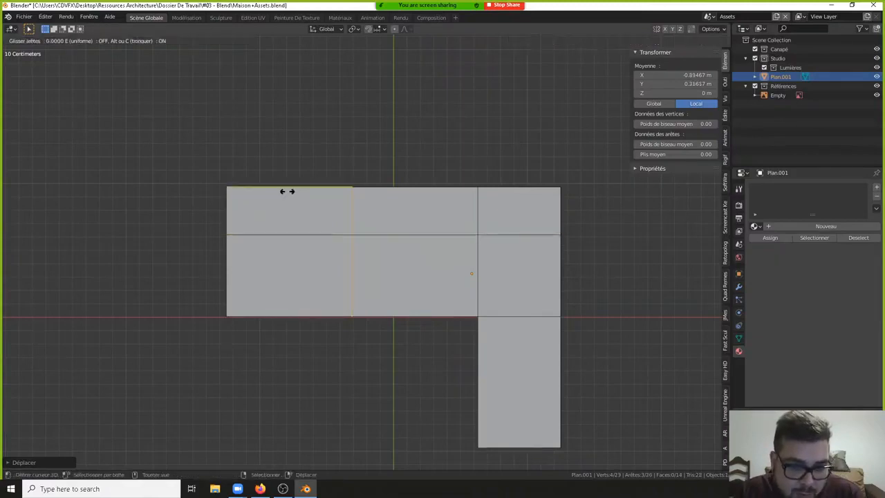
pyautogui.click(147, 201)
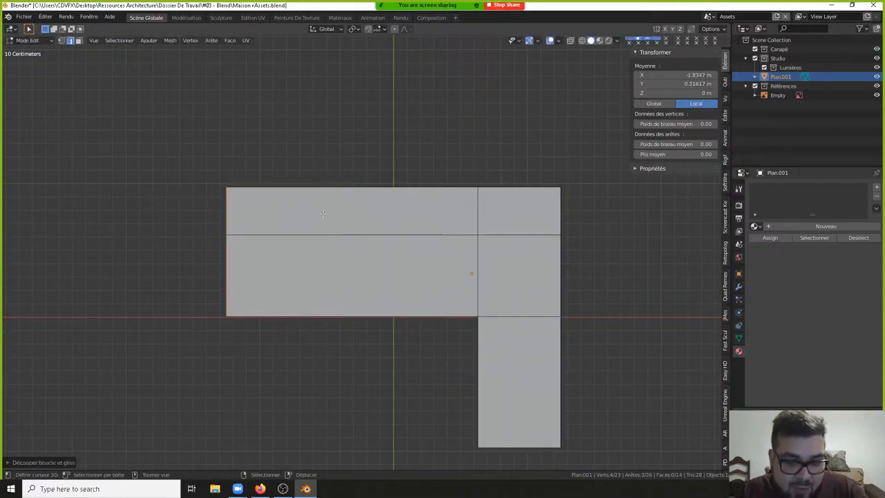
pyautogui.write('gx')
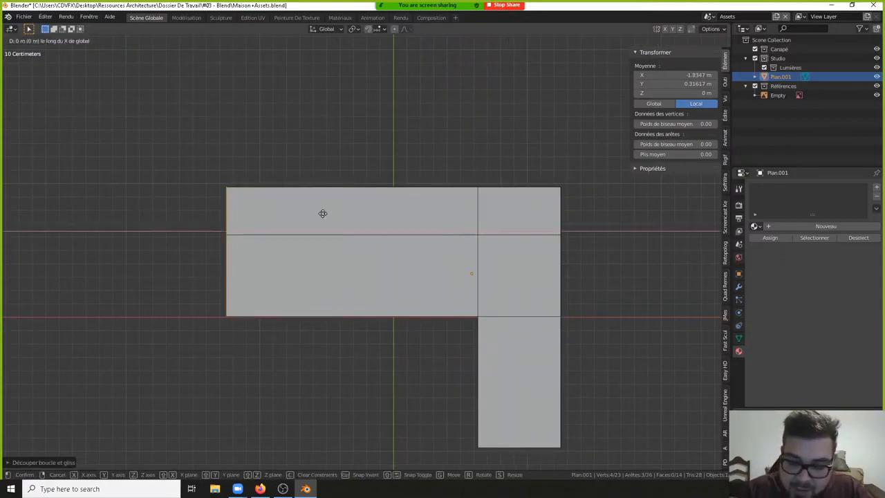
pyautogui.write('0.25')
pyautogui.press('Return')
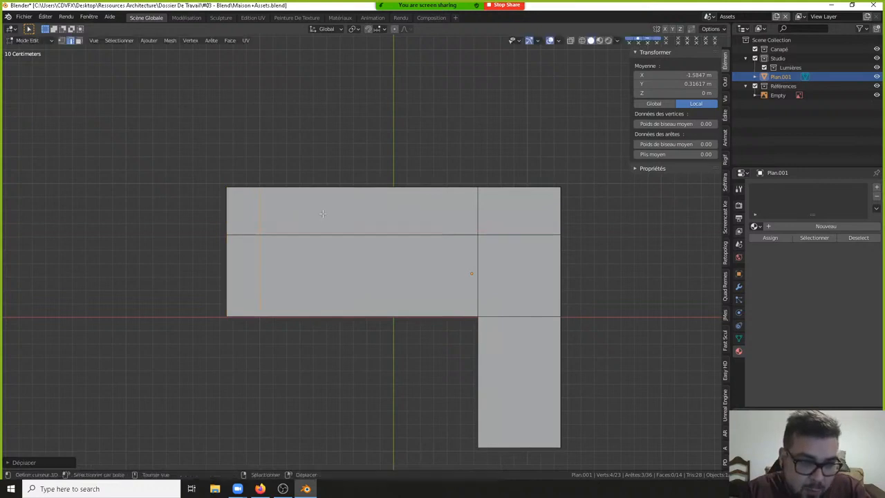
# - Add a lengthwise loop cut through the short arm, slid onto the positive-X edge, and move it -0.15 m along X
pyautogui.scroll(-1, 306, 237)
pyautogui.rightClick(492, 194)
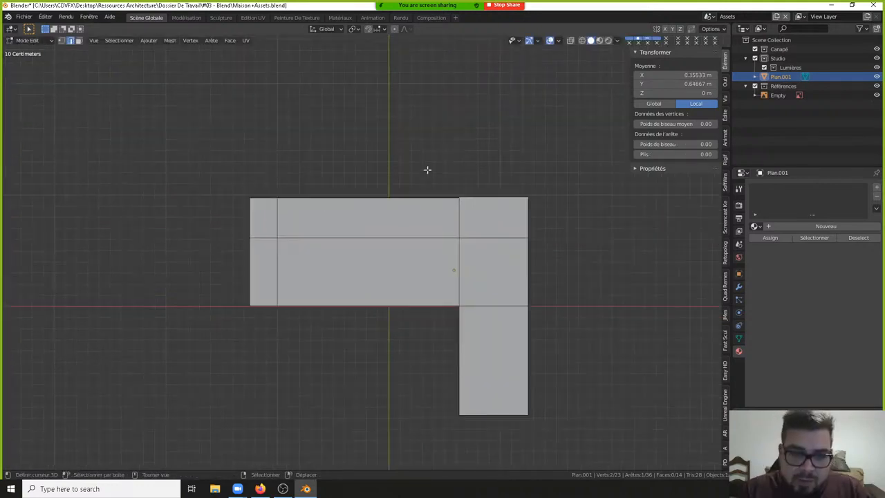
pyautogui.keyDown('shift'); pyautogui.moveTo(418, 186); pyautogui.dragTo(421, 211, button='middle'); pyautogui.keyUp('shift')
pyautogui.keyDown('shift'); pyautogui.moveTo(393, 251); pyautogui.dragTo(264, 267, button='middle'); pyautogui.keyUp('shift')
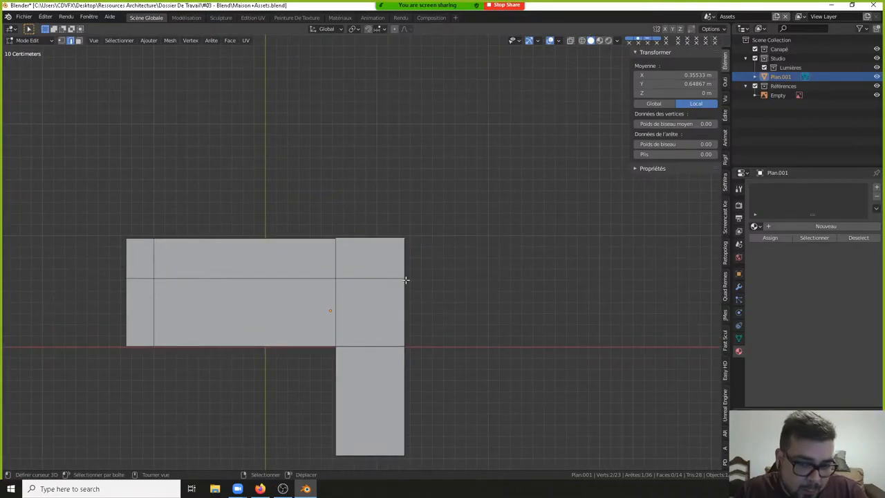
pyautogui.moveTo(389, 321); pyautogui.dragTo(415, 87, button='middle')
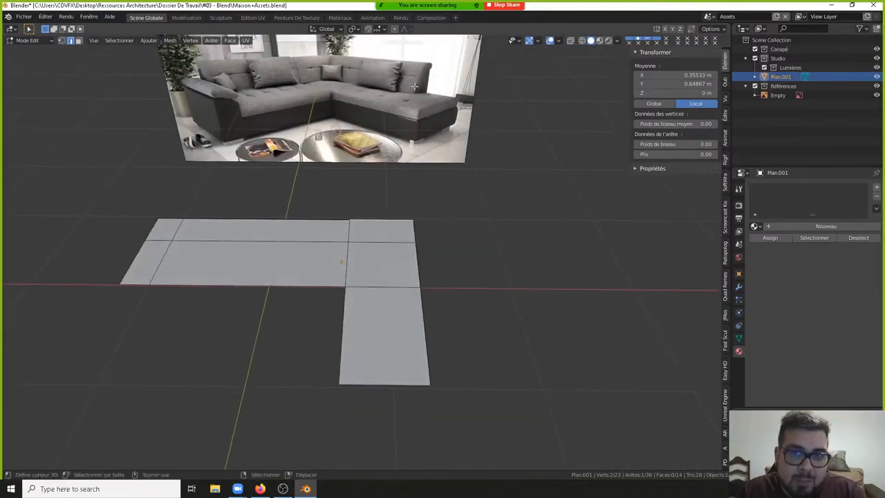
pyautogui.hotkey('ctrl', 'r')
pyautogui.click(398, 219)
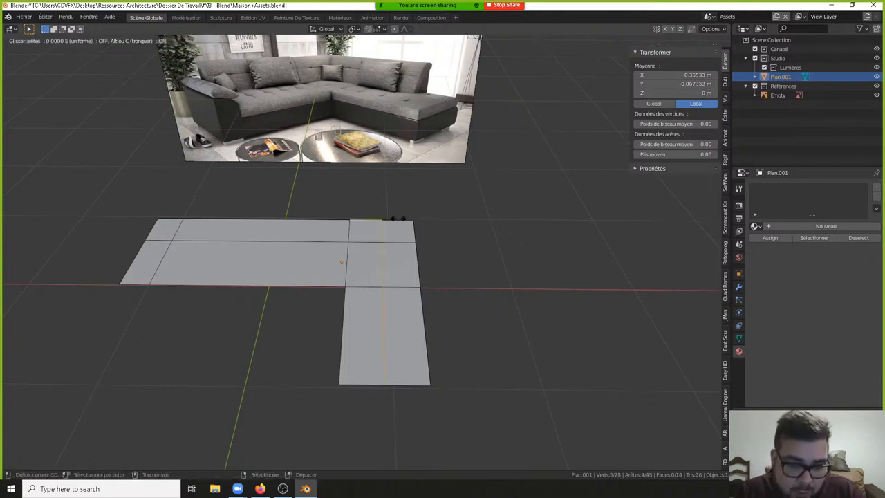
pyautogui.click(446, 207)
pyautogui.press('g')
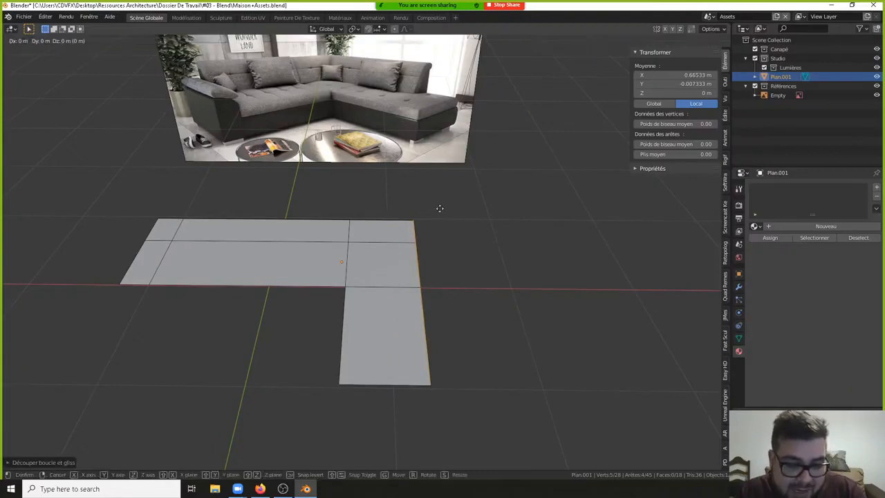
pyautogui.write('x-0.15')
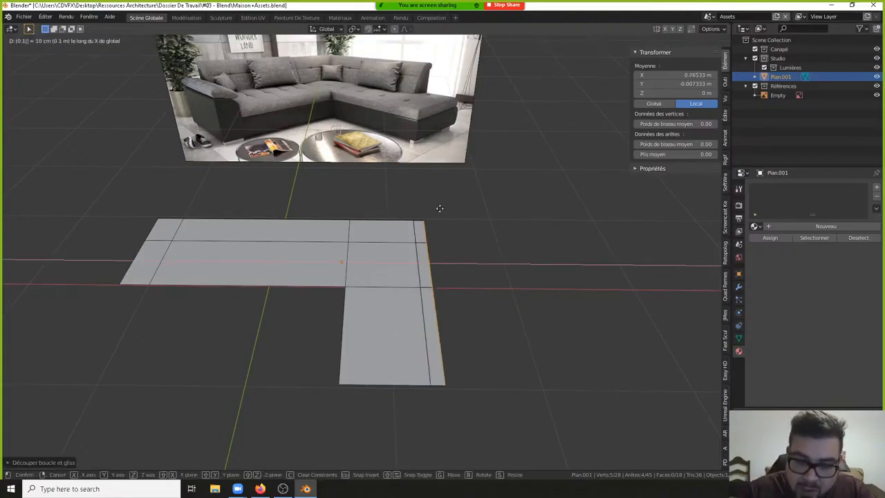
pyautogui.press('Return')
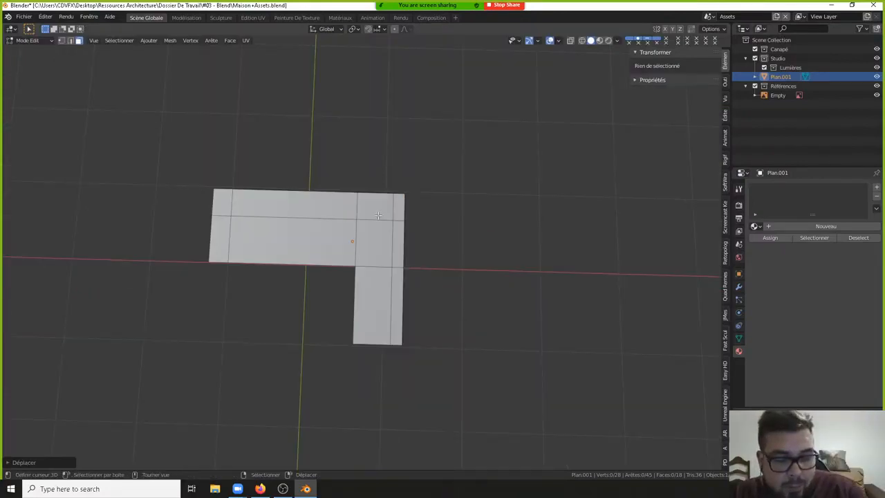
# - Move the sofa plane from the Studio collection into the Canapé collection and resume editing its mesh
pyautogui.press('Tab')
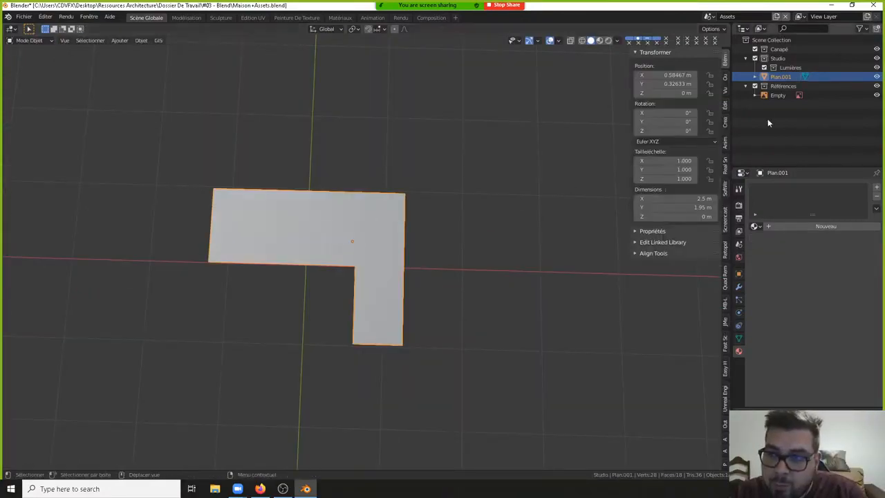
pyautogui.moveTo(780, 76); pyautogui.dragTo(779, 50)
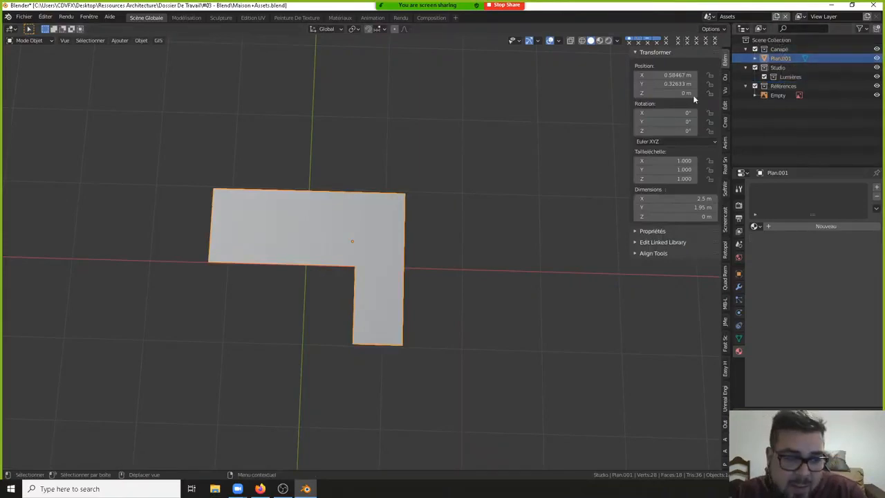
pyautogui.press('Tab')
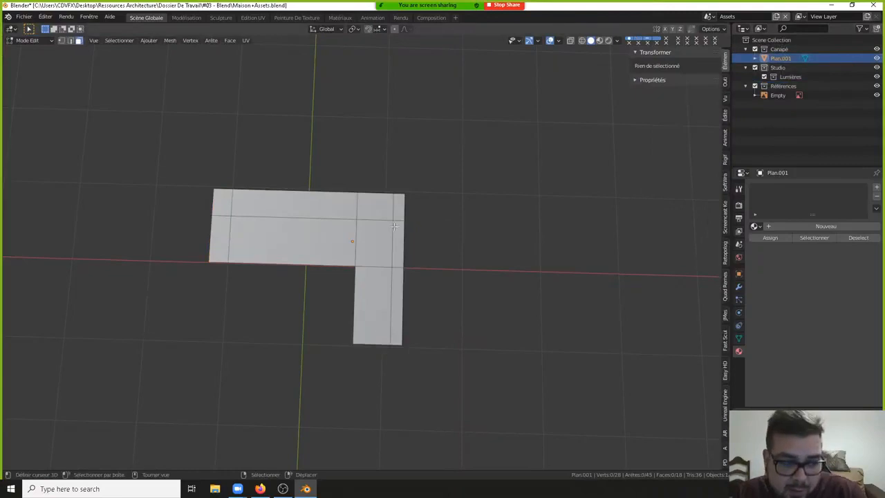
# - Separate the two armrest faces at the negative-X end of the footprint into their own object
pyautogui.click(235, 227)
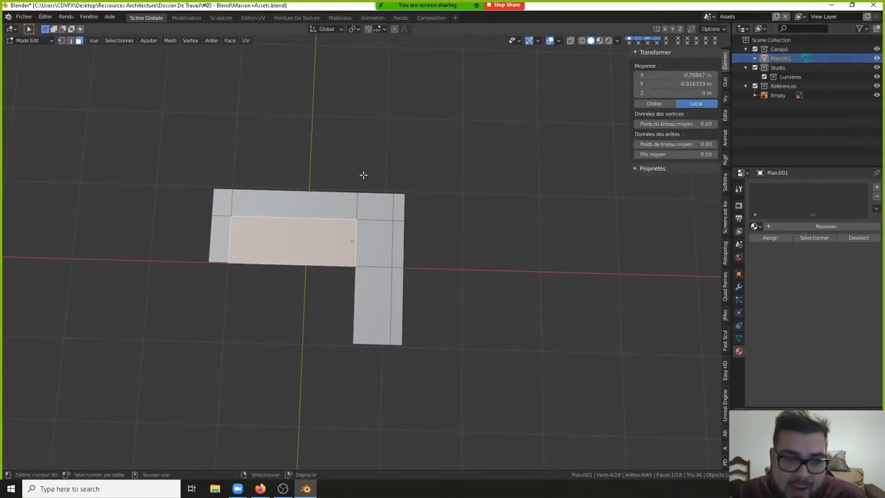
pyautogui.click(222, 240)
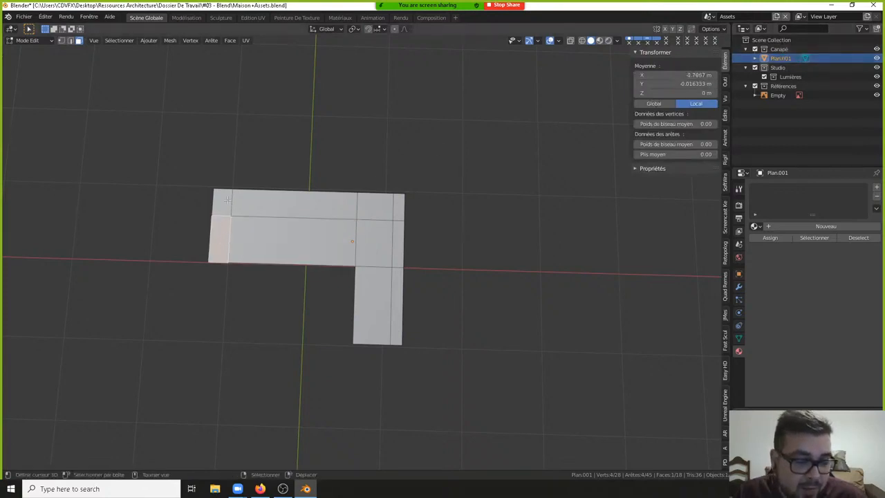
pyautogui.keyDown('shift'); pyautogui.click(227, 199); pyautogui.keyUp('shift')
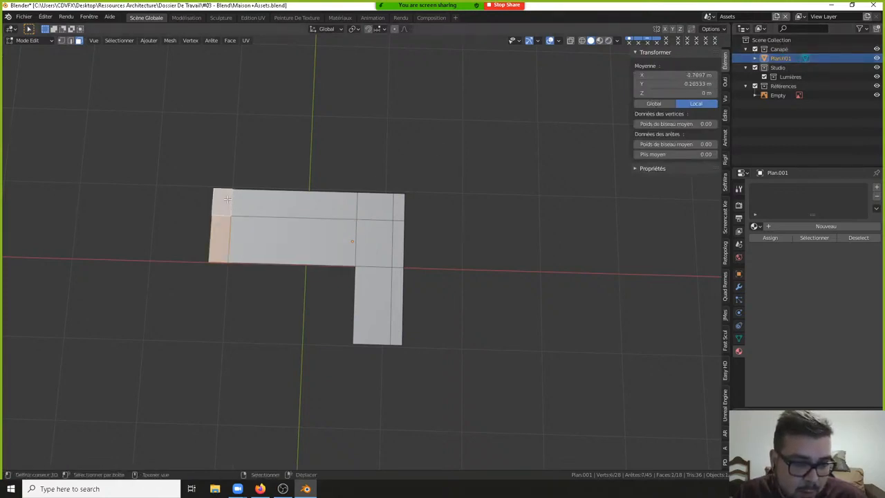
pyautogui.rightClick(228, 245)
pyautogui.hotkey('ctrl', 'z')
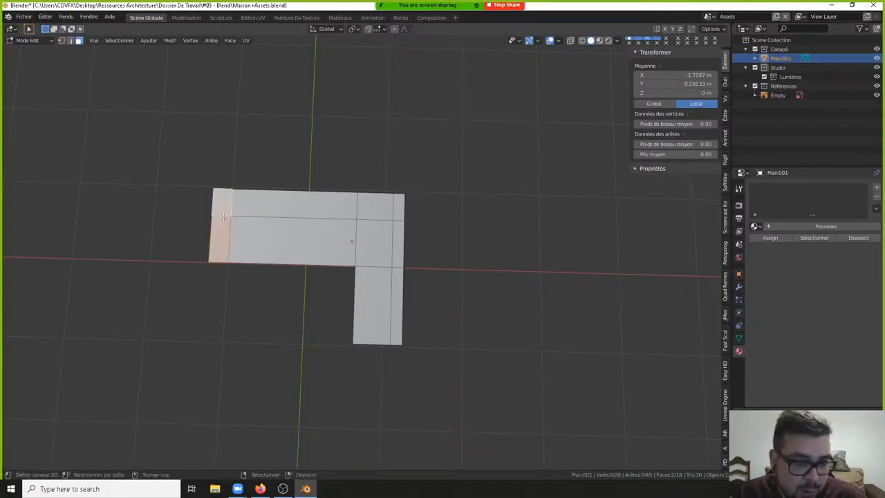
pyautogui.press('p')
pyautogui.click(223, 220)
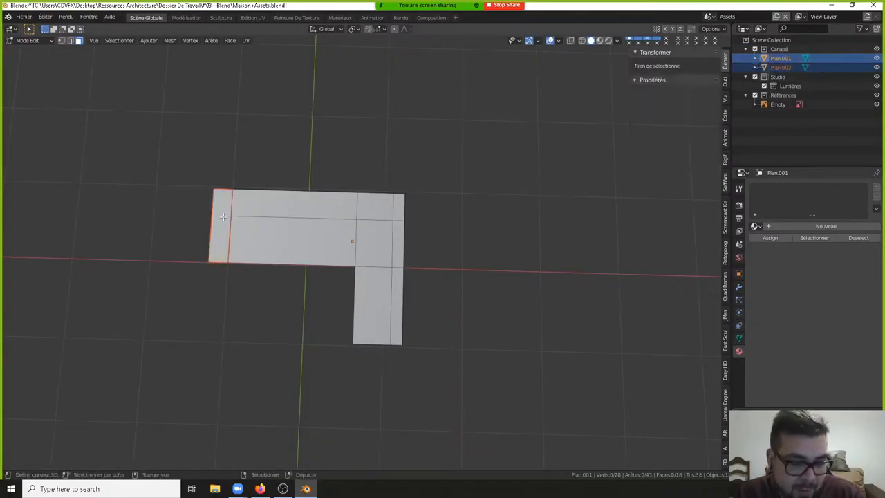
pyautogui.press('Tab')
pyautogui.press('Tab')
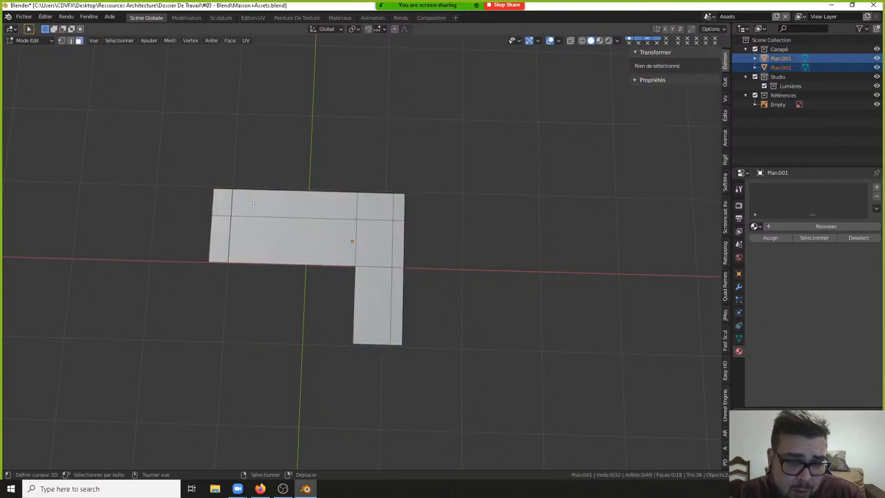
# - Separate the L-shaped strip of backrest faces along the positive-Y and positive-X edges into its own object
pyautogui.click(241, 207)
pyautogui.keyDown('shift'); pyautogui.click(375, 205); pyautogui.keyUp('shift')
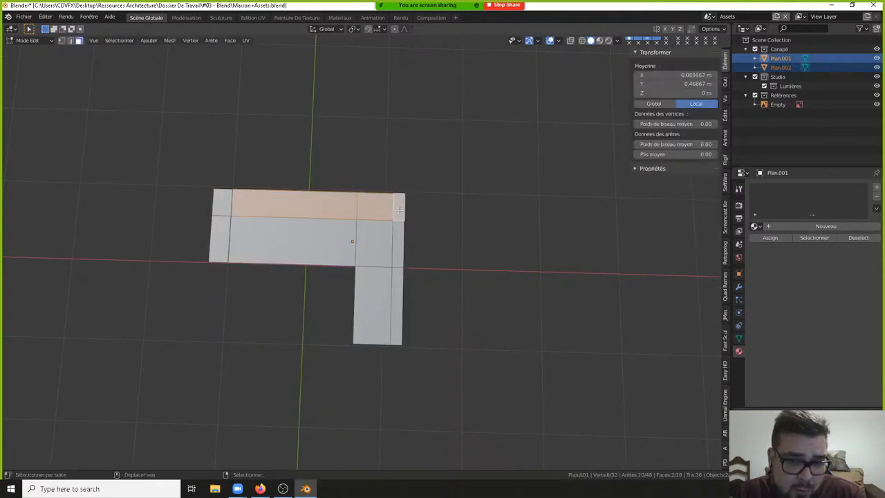
pyautogui.keyDown('shift'); pyautogui.click(394, 231); pyautogui.keyUp('shift')
pyautogui.keyDown('shift'); pyautogui.click(401, 302); pyautogui.keyUp('shift')
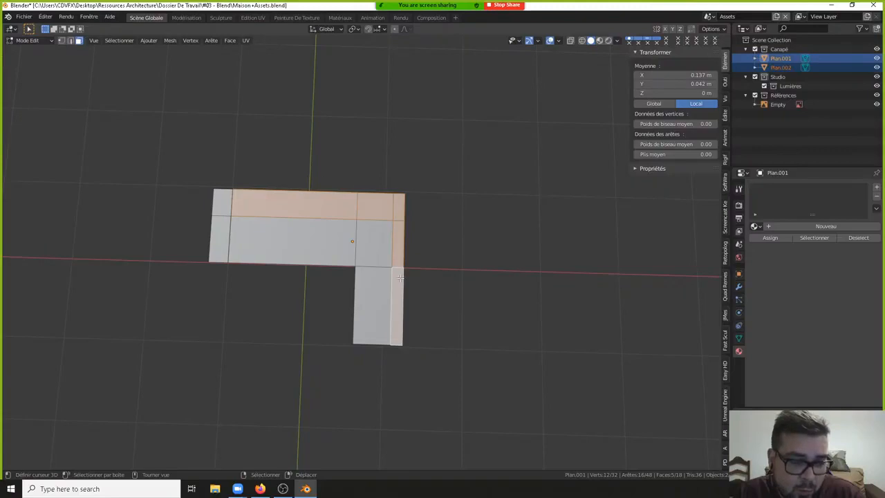
pyautogui.hotkey('alt', 'e')
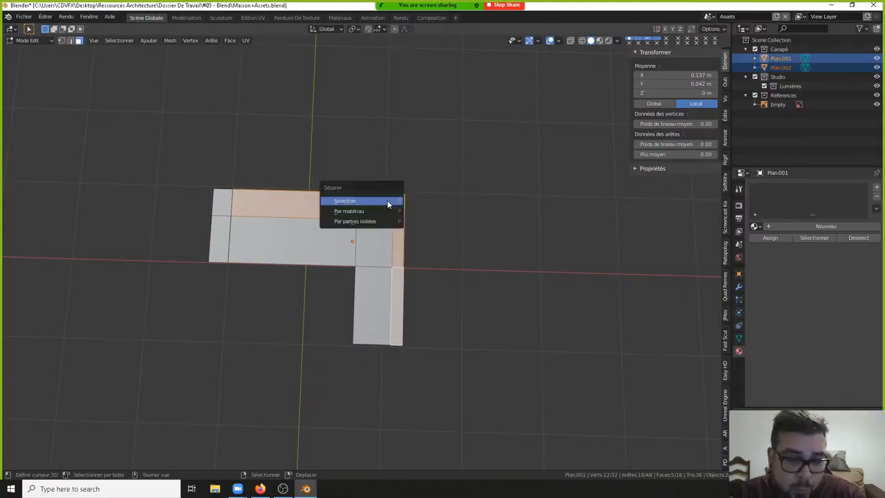
pyautogui.click(388, 200)
# - Separate the inner corner face and the short arm's seat face into their own object, and return to Object Mode
pyautogui.click(299, 233)
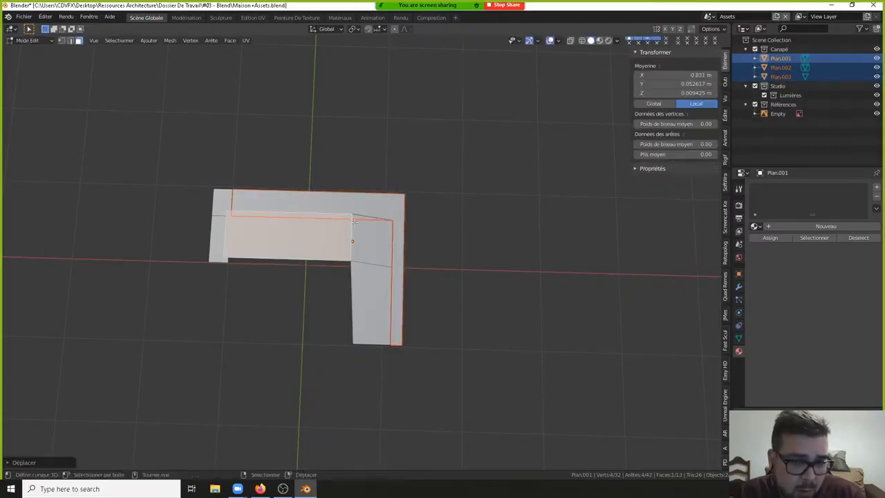
pyautogui.hotkey('ctrl', 'z')
pyautogui.click(366, 236)
pyautogui.keyDown('shift'); pyautogui.click(371, 278); pyautogui.keyUp('shift')
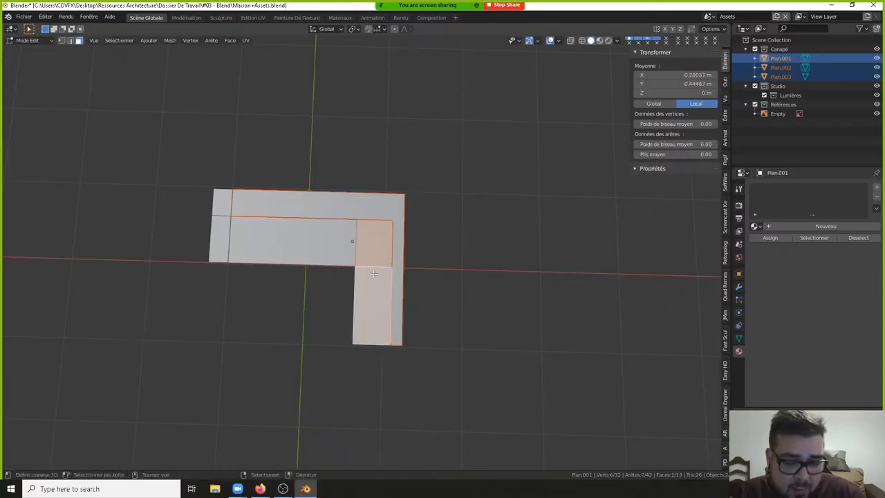
pyautogui.press('p')
pyautogui.click(373, 272)
pyautogui.press('Tab')
# - Select the separated sofa pieces one after another to check how the footprint is divided
pyautogui.click(325, 241)
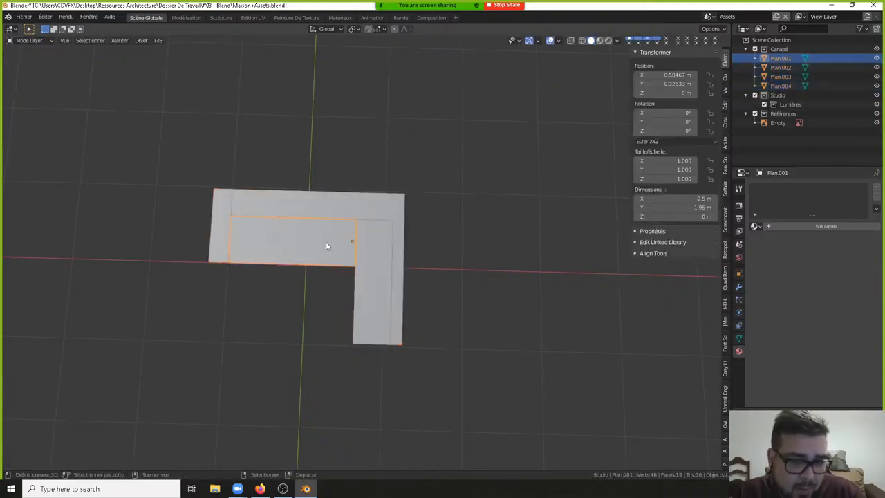
pyautogui.click(219, 235)
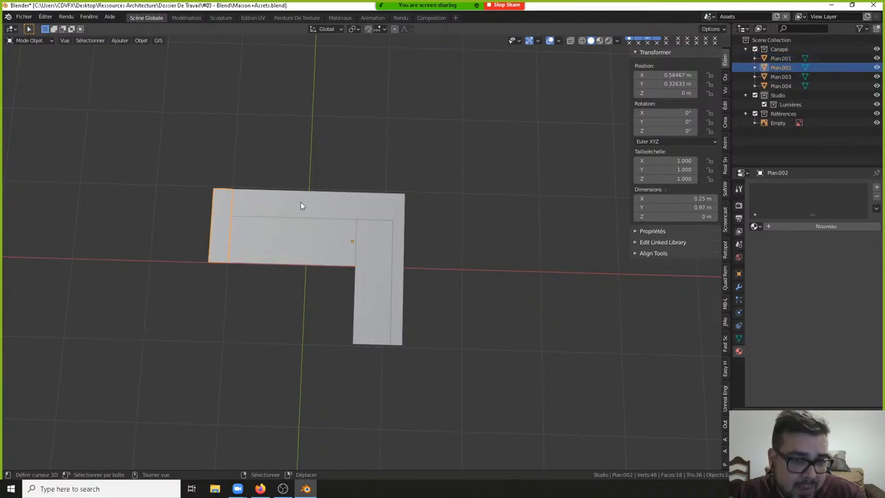
pyautogui.click(286, 205)
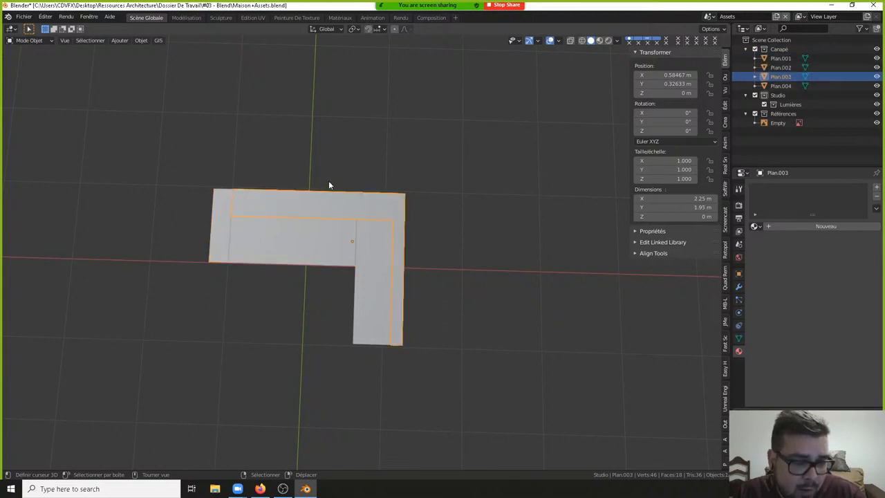
pyautogui.click(381, 243)
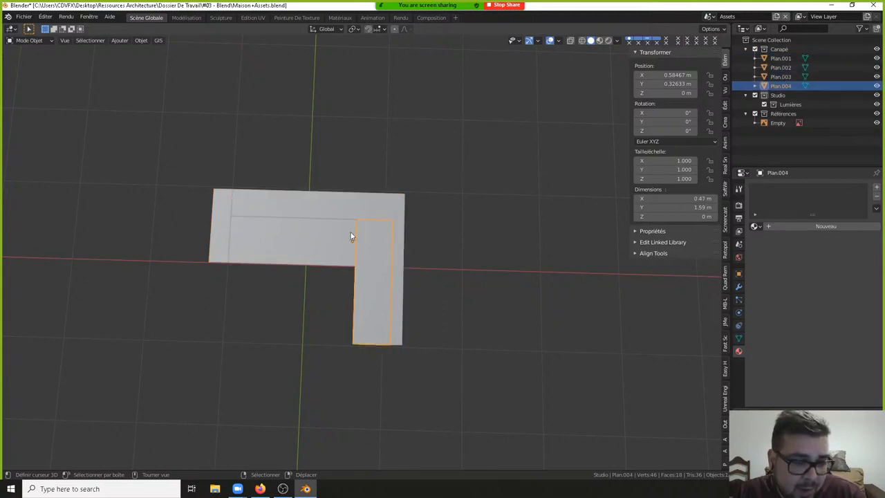
# - Rename the long arm's seat object as Canapé
pyautogui.click(348, 239)
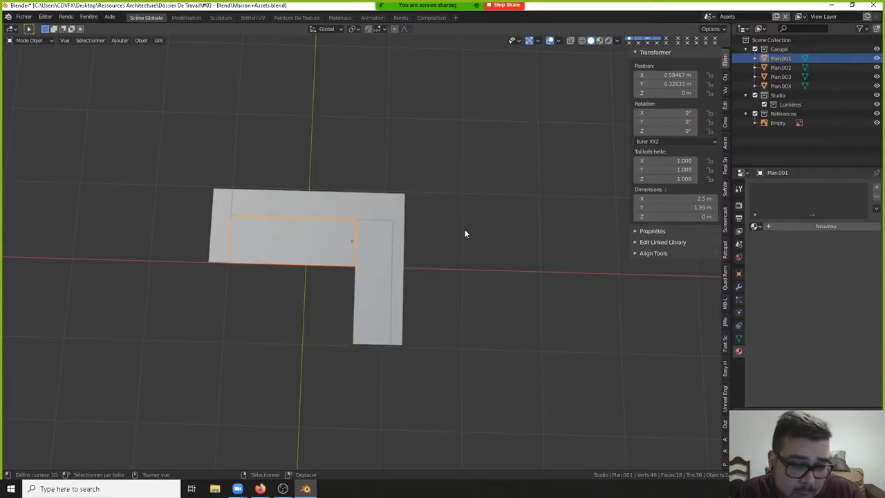
pyautogui.doubleClick(780, 58)
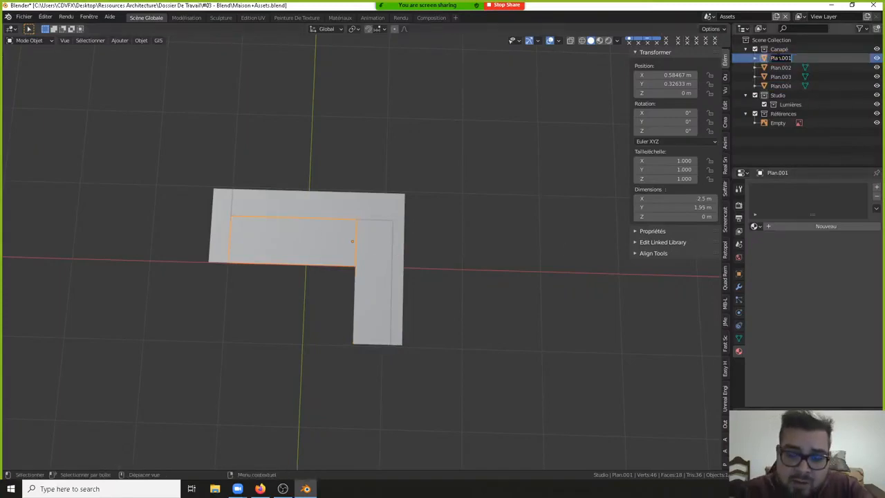
pyautogui.write('Canapé')
pyautogui.press('Return')
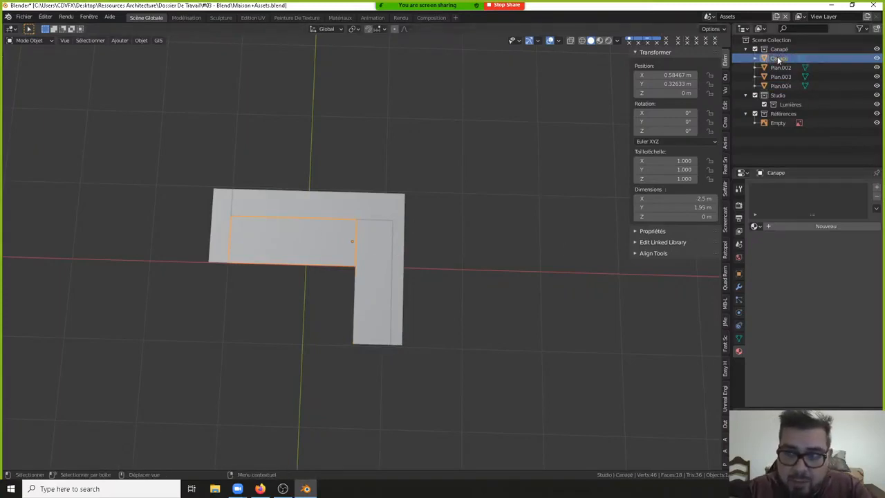
# - Rename the armrest object Plan.002 as Accoudoir
pyautogui.doubleClick(780, 67)
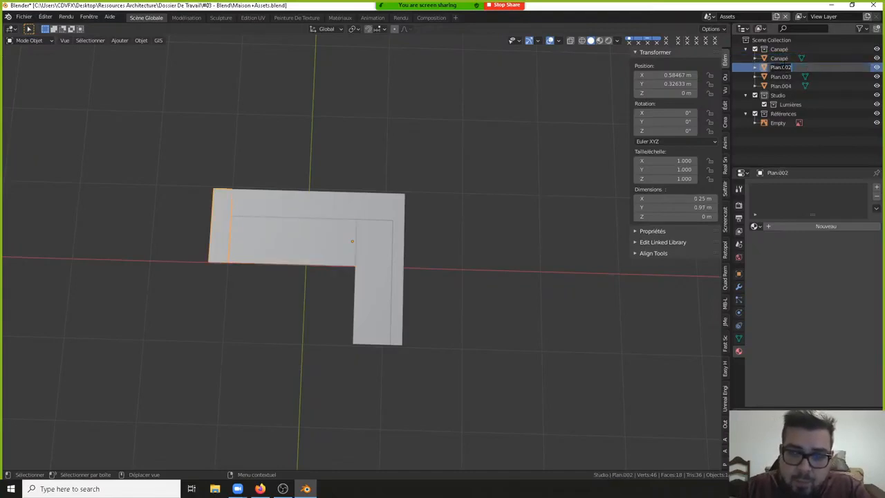
pyautogui.write('Acc')
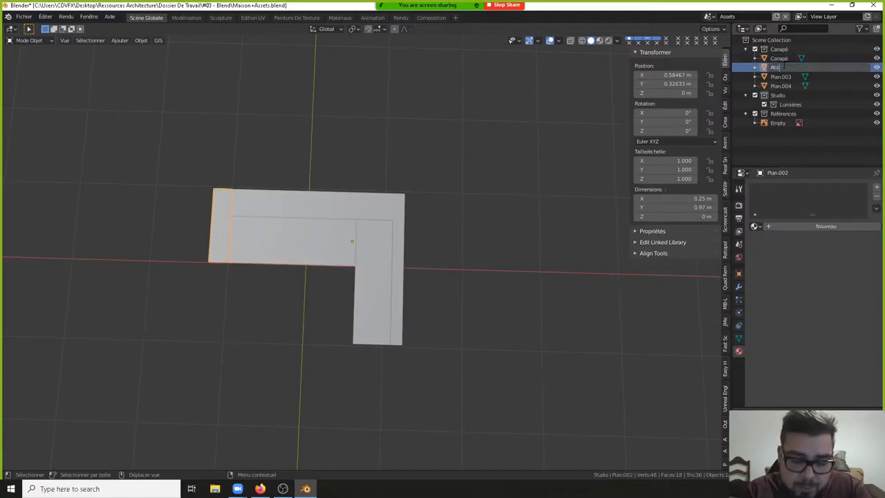
pyautogui.write('oudoi')
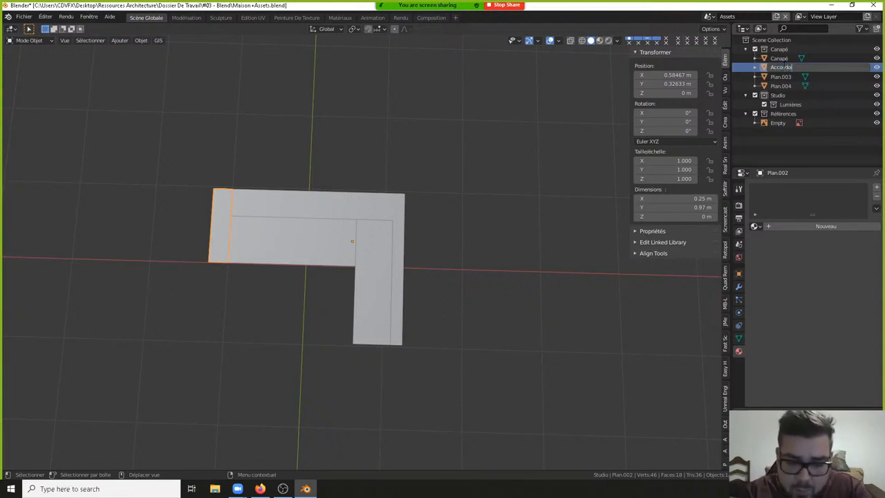
pyautogui.write('r')
pyautogui.press('Return')
# - Rename the L-shaped backrest object Plan.003 as STructure
pyautogui.doubleClick(781, 76)
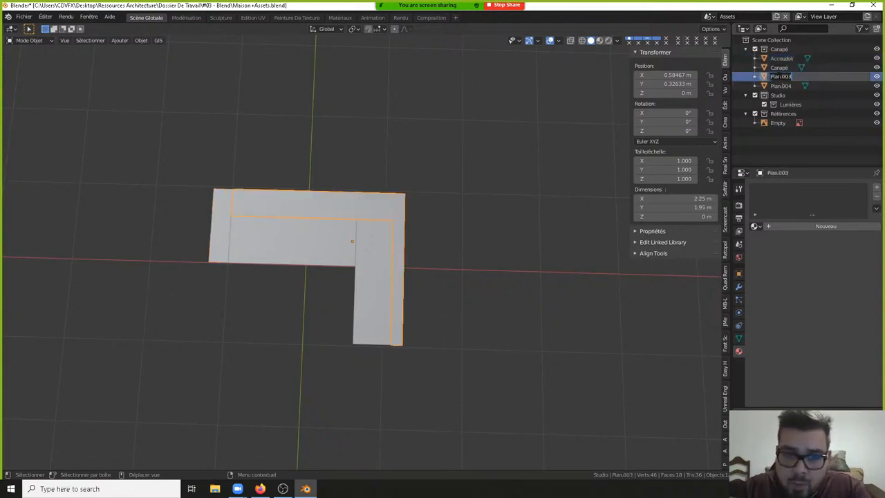
pyautogui.write('At')
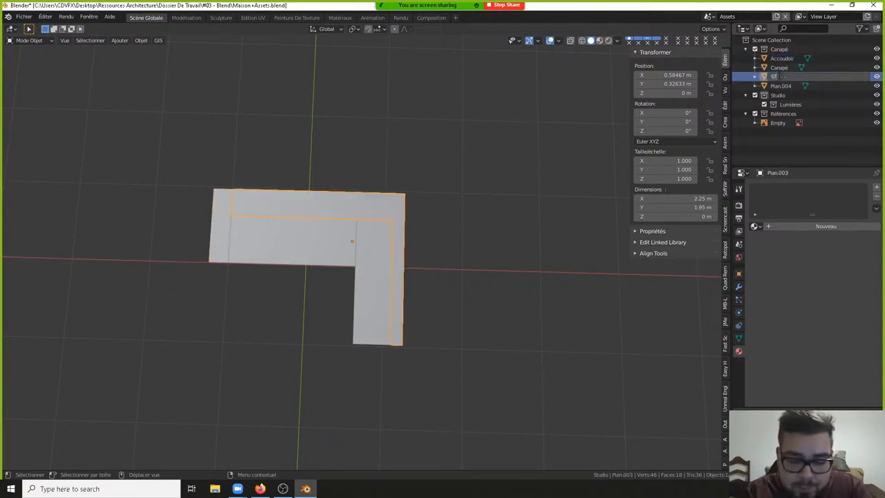
pyautogui.write('ructure')
pyautogui.press('Return')
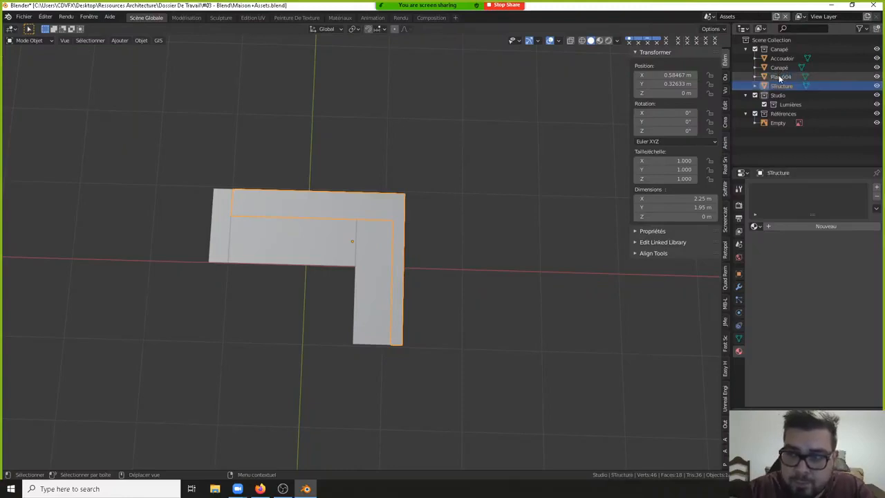
# - Rename the short arm's seat object Plan.004 as Méridienne, and correct the backrest object's name to Structure
pyautogui.doubleClick(785, 76)
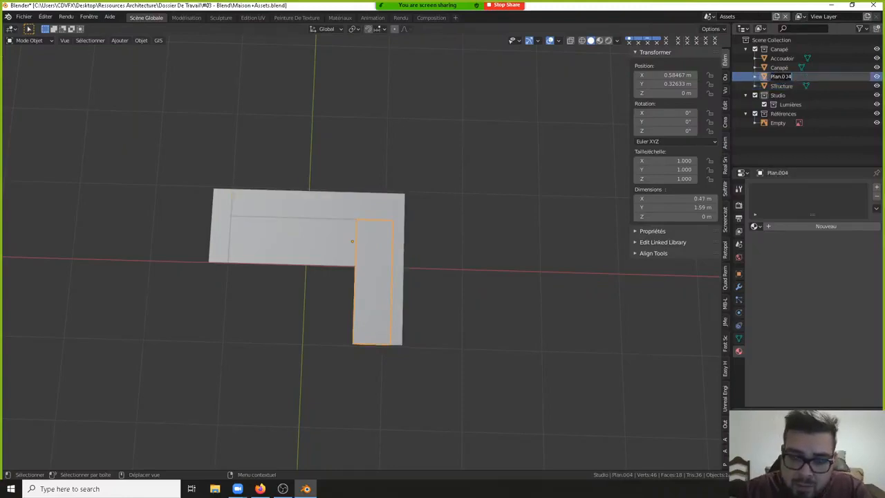
pyautogui.write('Méridienne')
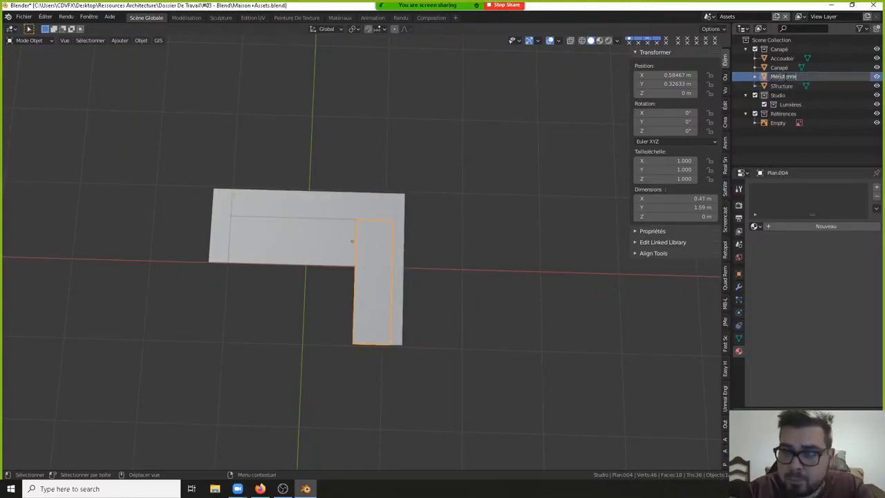
pyautogui.press('Return')
pyautogui.click(782, 86)
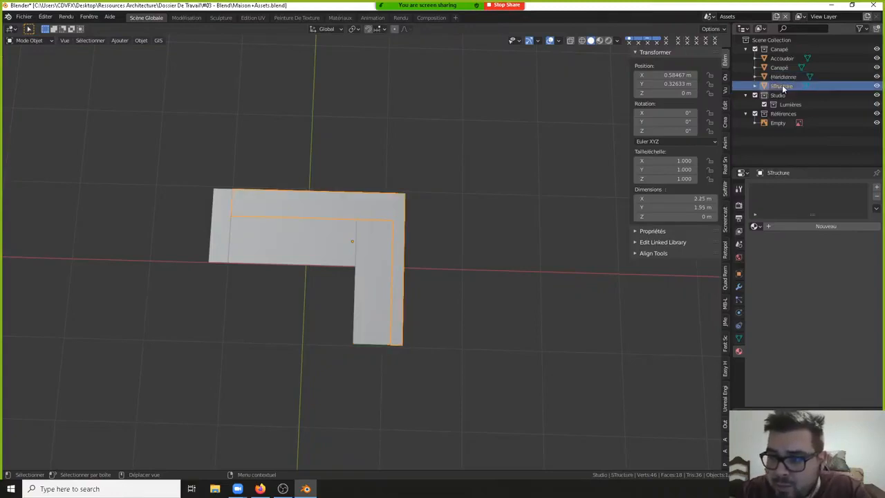
# - Centre the Accoudoir object's origin on its geometry and isolate the object in the viewport
pyautogui.keyDown('shift'); pyautogui.moveTo(224, 235); pyautogui.dragTo(244, 240, button='middle'); pyautogui.keyUp('shift')
pyautogui.click(244, 240)
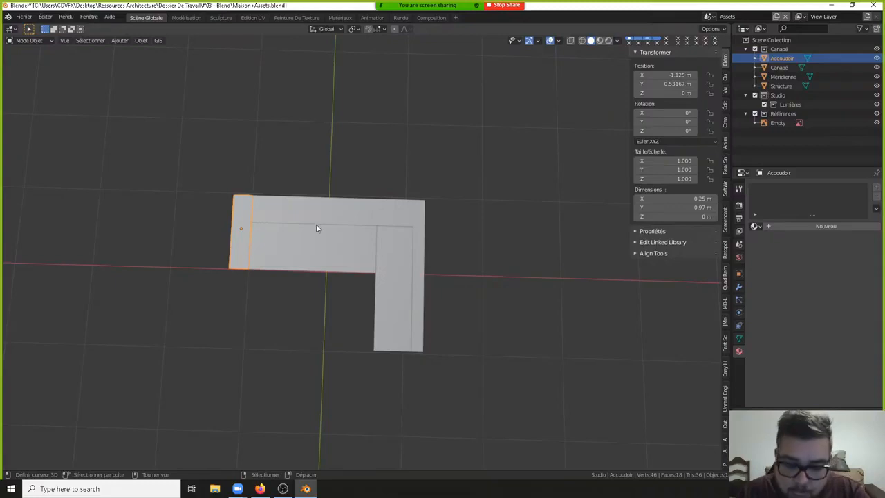
pyautogui.press('KP_Divide')
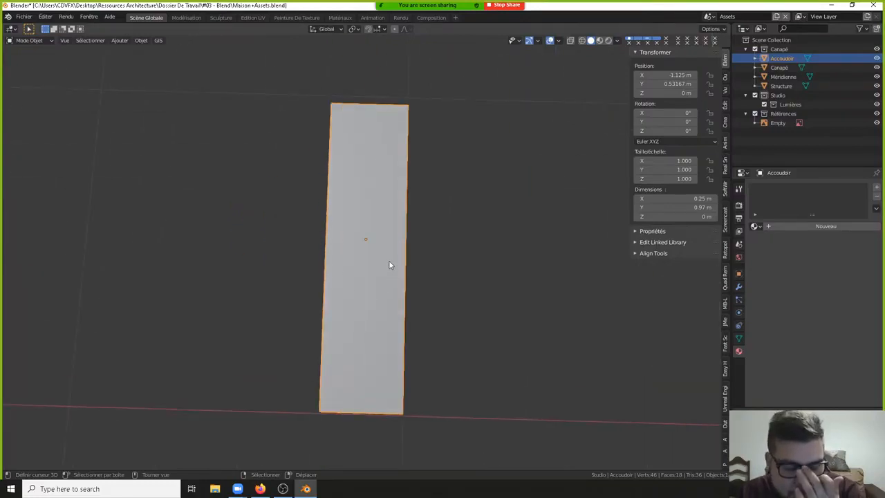
# - Dissolve the edge crossing the armrest's footprint in Edit Mode so that a single face is left
pyautogui.moveTo(474, 312); pyautogui.dragTo(465, 229, button='middle')
pyautogui.press('Tab')
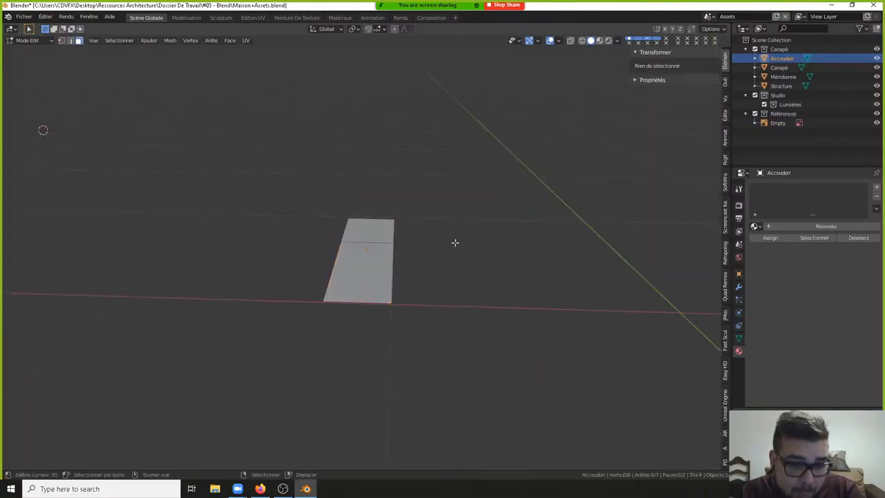
pyautogui.click(369, 244)
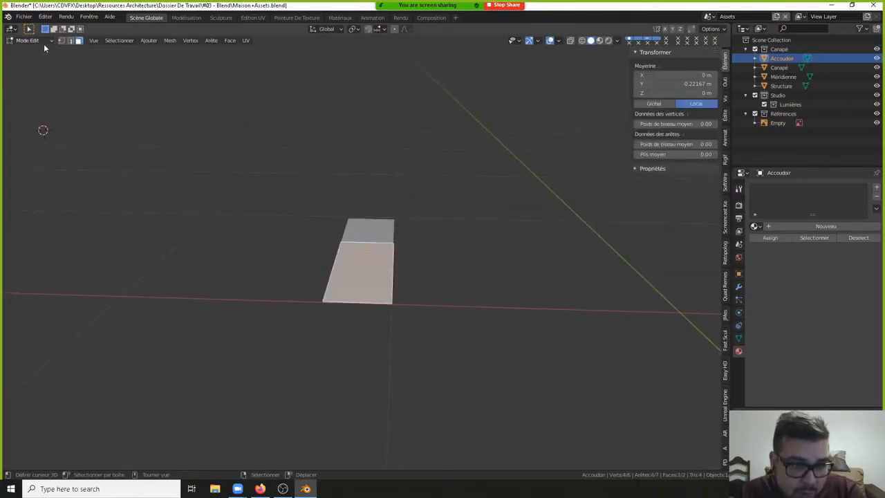
pyautogui.click(70, 40)
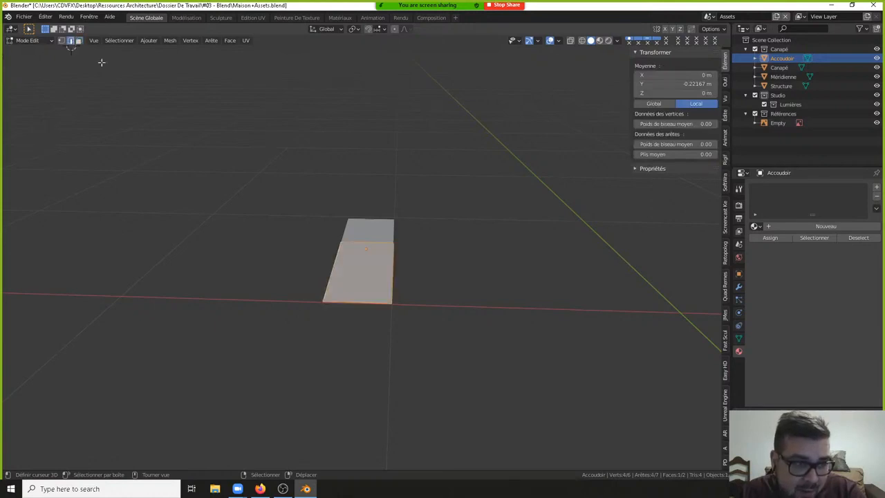
pyautogui.click(368, 243)
pyautogui.press('x')
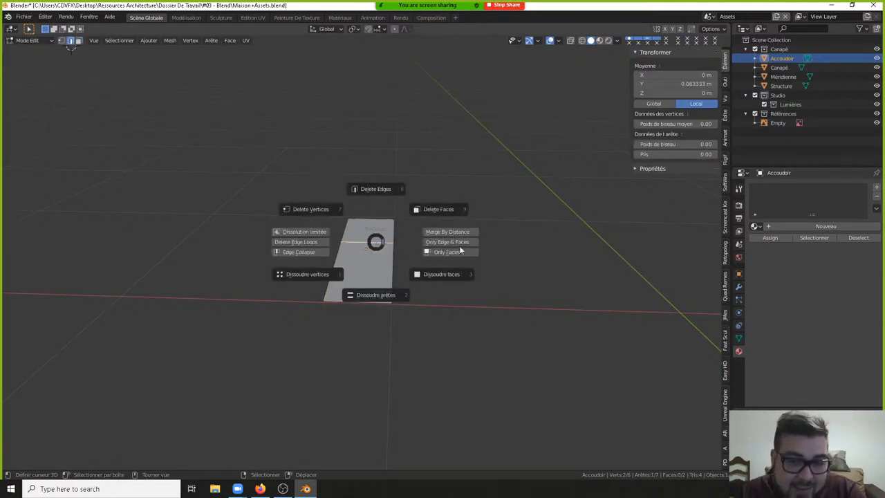
pyautogui.click(388, 295)
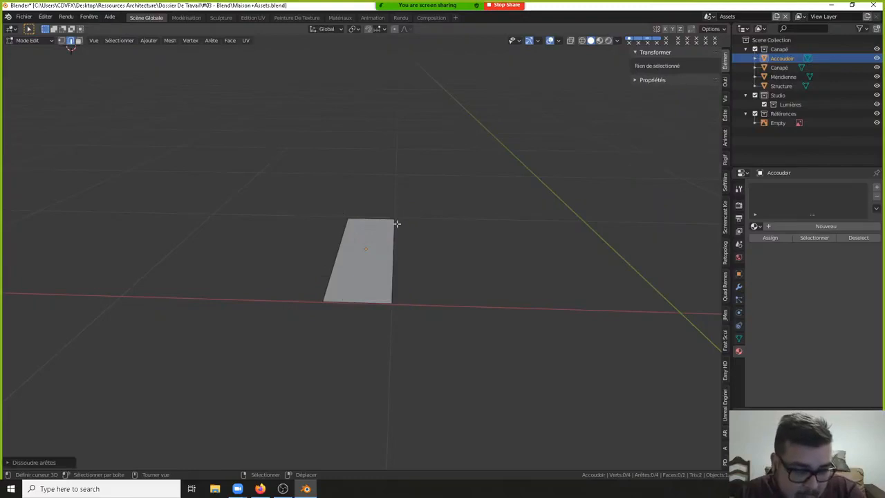
# - Select the border edges of the armrest's face one after another to check its outline
pyautogui.click(390, 230)
pyautogui.click(385, 220)
pyautogui.click(343, 230)
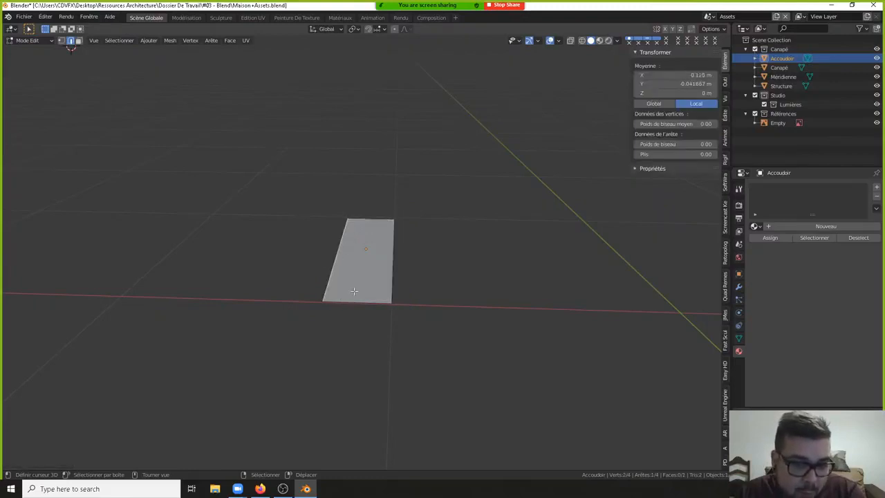
pyautogui.click(354, 292)
pyautogui.click(388, 261)
pyautogui.click(384, 221)
pyautogui.click(347, 232)
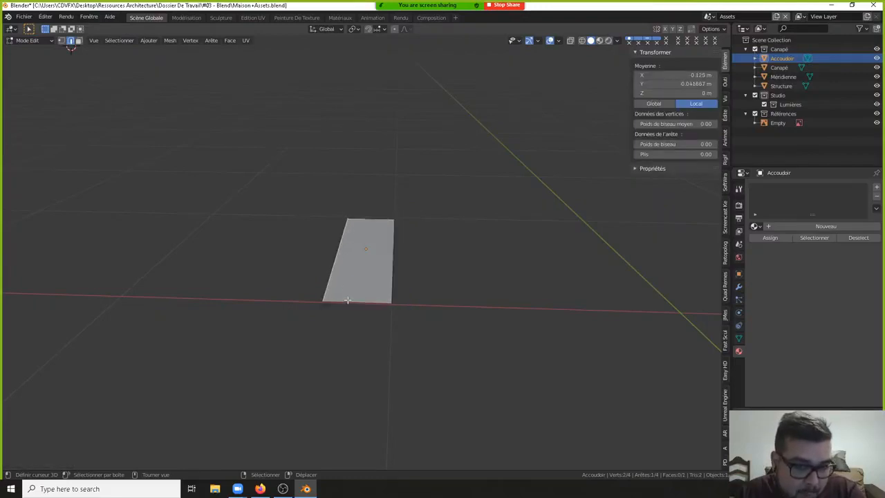
pyautogui.click(349, 301)
pyautogui.click(392, 268)
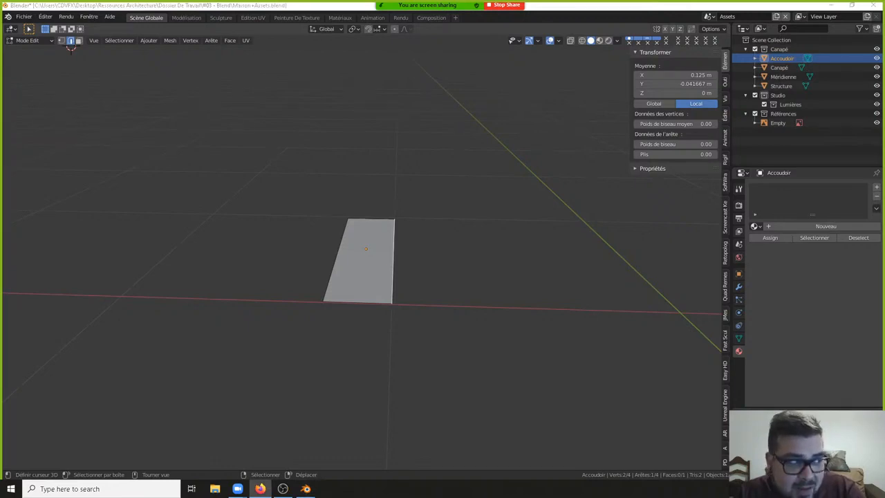
# - Select all of the armrest's geometry
pyautogui.click(435, 173)
pyautogui.press('a')
pyautogui.click(435, 121)
pyautogui.press('a')
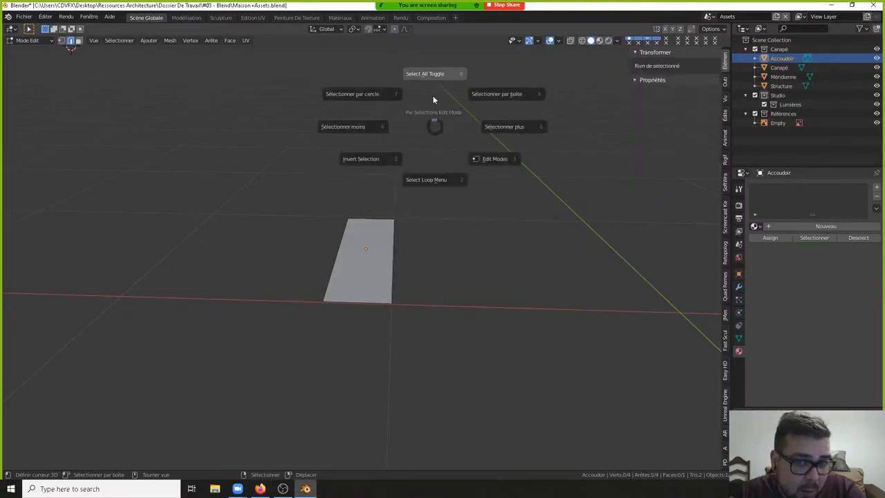
pyautogui.click(433, 92)
pyautogui.press('g')
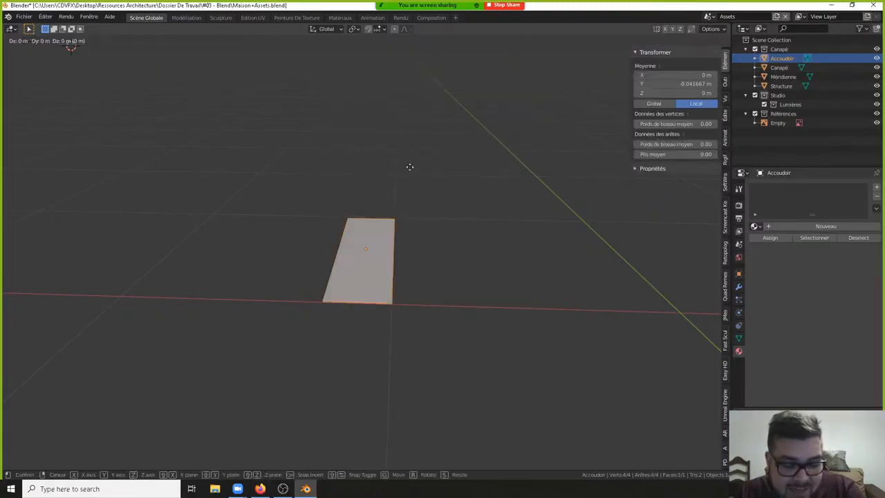
pyautogui.press('z')
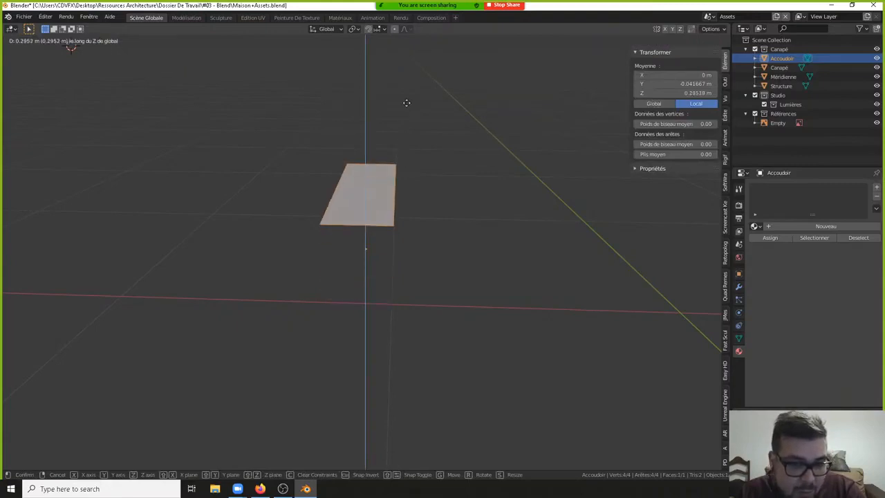
pyautogui.rightClick(406, 103)
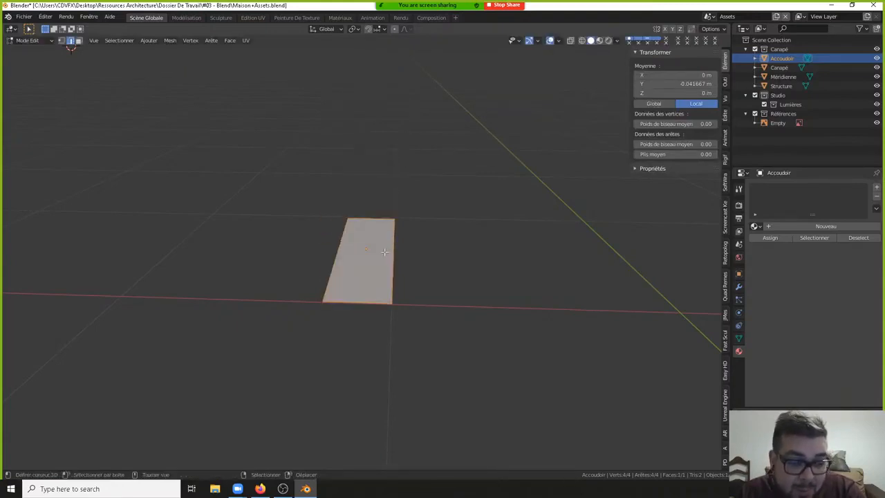
# - Extrude the armrest's face 0.61 m upward, return to Object Mode and show the other sofa pieces again
pyautogui.press('e')
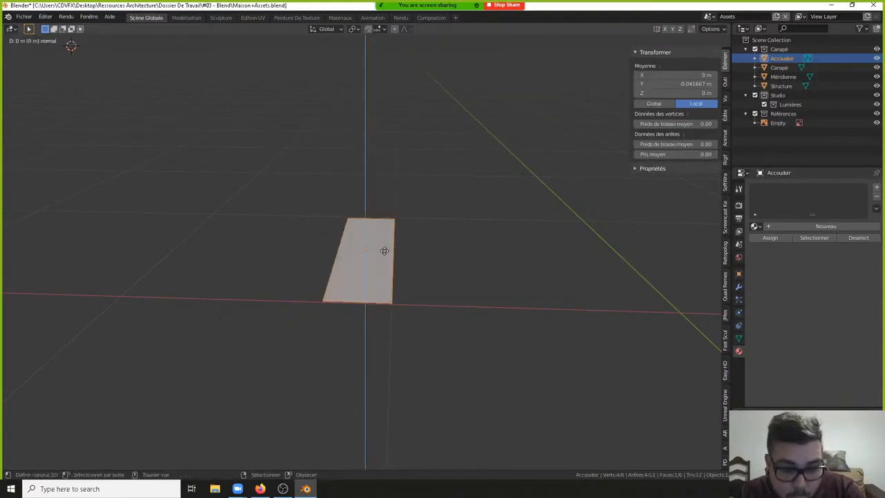
pyautogui.write('0.61')
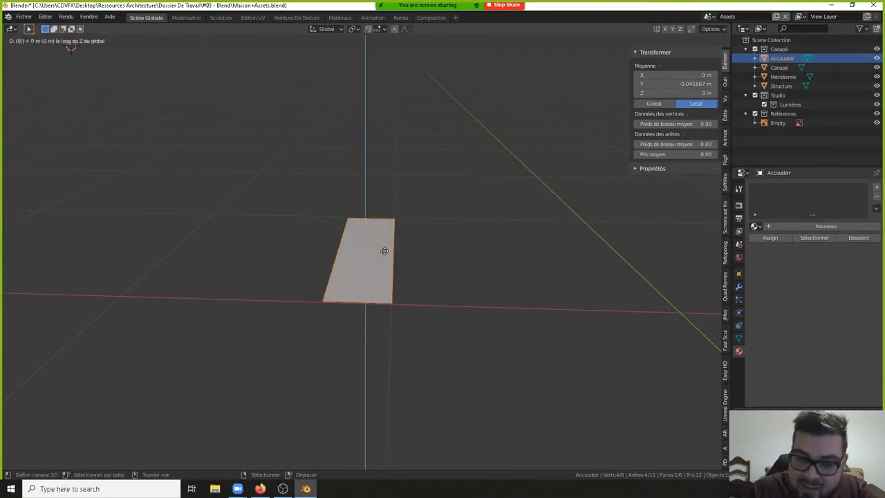
pyautogui.press('Return')
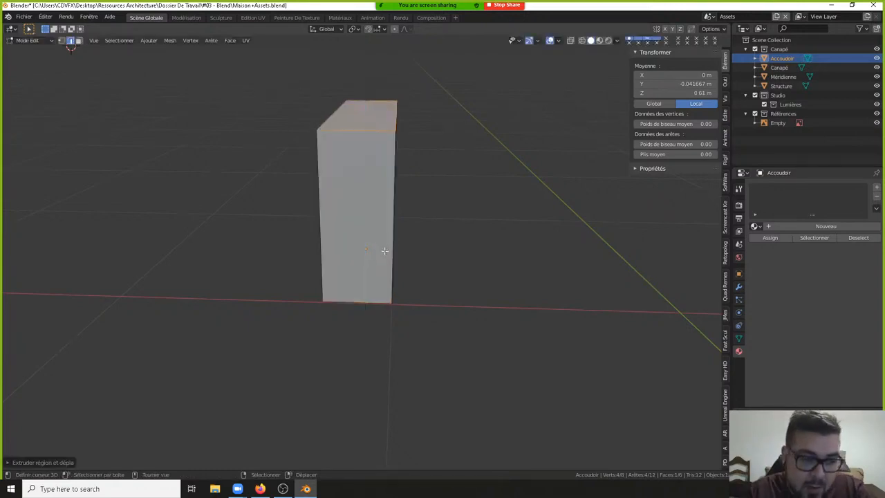
pyautogui.press('Tab')
pyautogui.moveTo(384, 251); pyautogui.dragTo(350, 183, button='middle')
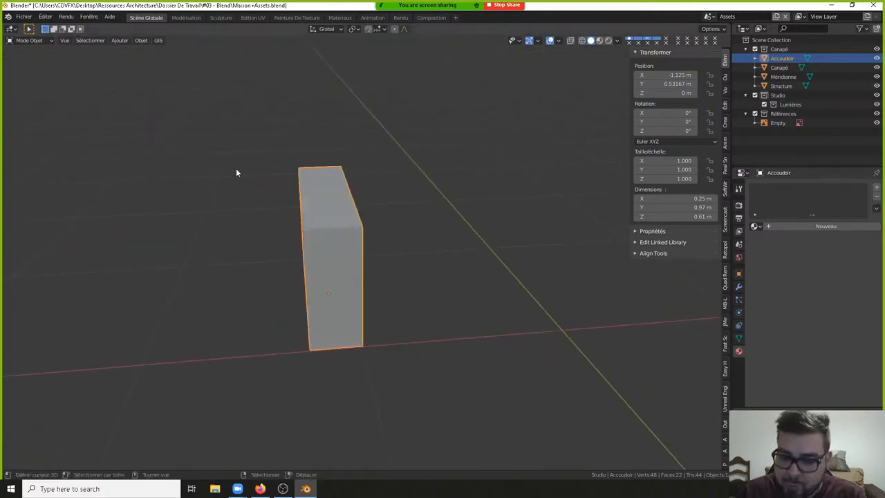
pyautogui.press('KP_Divide')
pyautogui.moveTo(261, 203); pyautogui.dragTo(267, 134, button='middle')
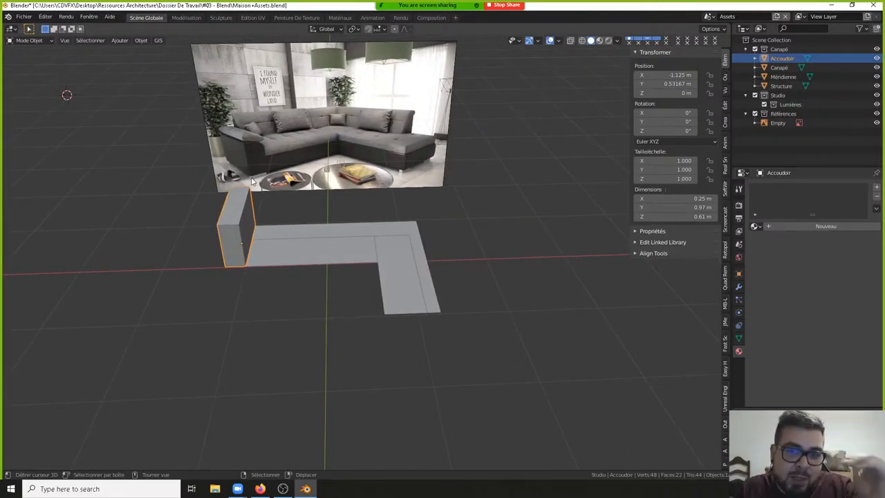
# - Lower the armrest's top edge on the seat side by 0.2 m along Z in Edit Mode
pyautogui.moveTo(258, 206); pyautogui.dragTo(263, 181, button='middle')
pyautogui.moveTo(239, 239); pyautogui.dragTo(270, 241, button='middle')
pyautogui.press('Tab')
pyautogui.scroll(2, 270, 239)
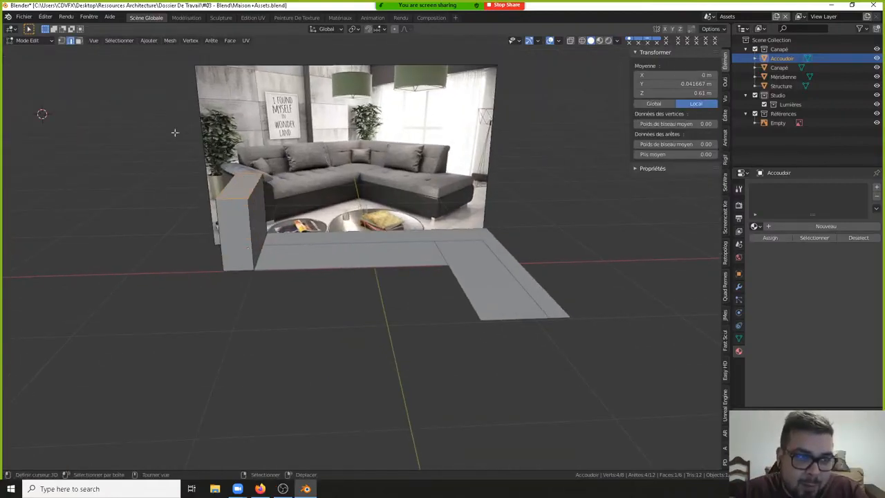
pyautogui.click(70, 40)
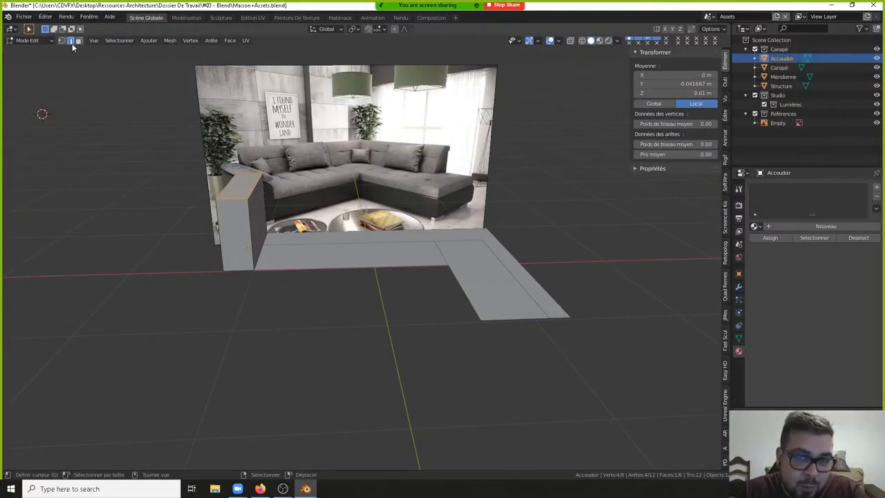
pyautogui.click(255, 181)
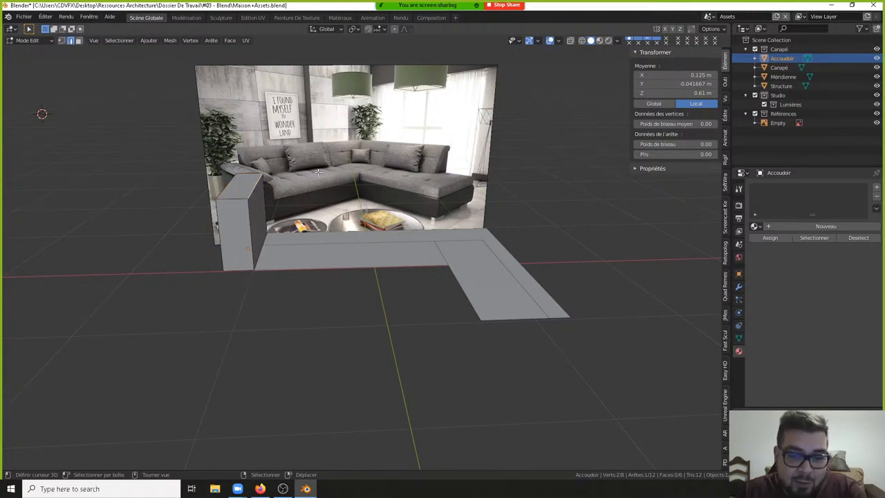
pyautogui.press('g')
pyautogui.press('z')
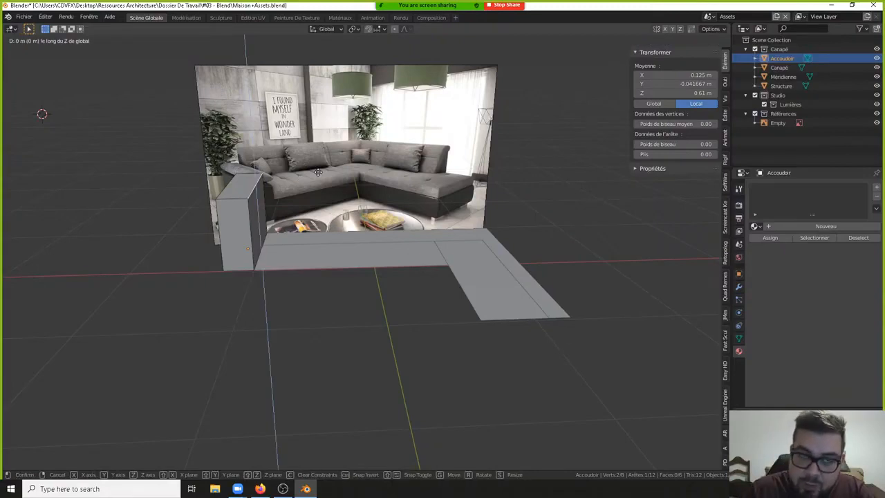
pyautogui.write('-0.2')
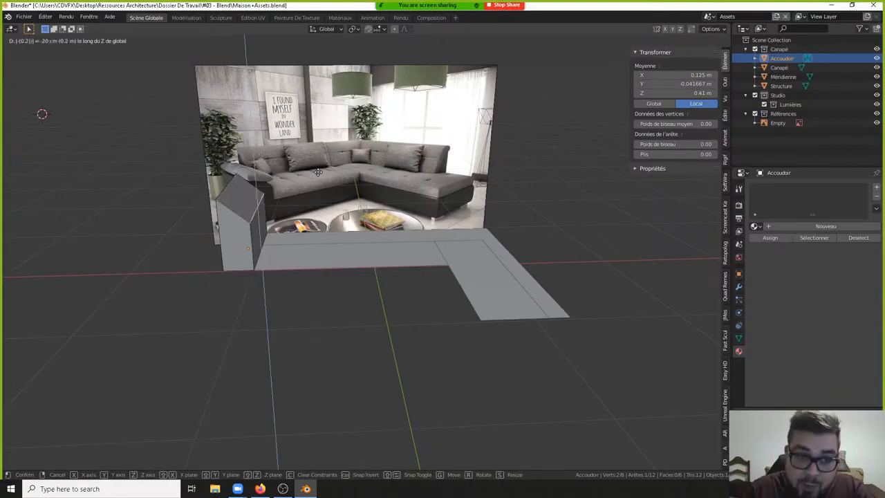
pyautogui.press('Return')
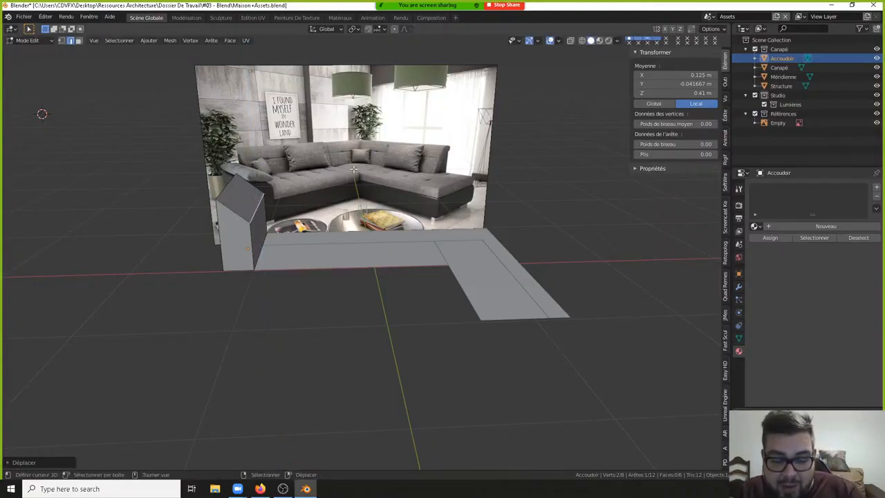
# - Raise the armrest's top edge on the seat side by 0.1 m along Z
pyautogui.hotkey('ctrl', 'b')
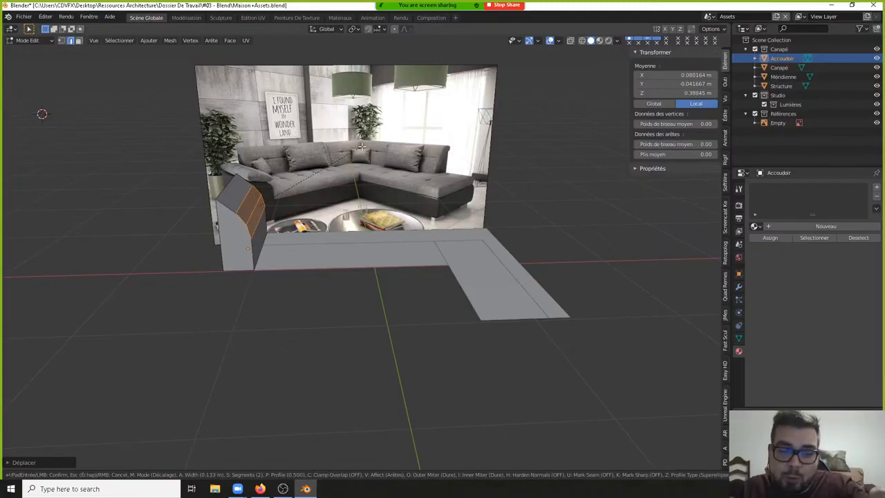
pyautogui.press('Escape')
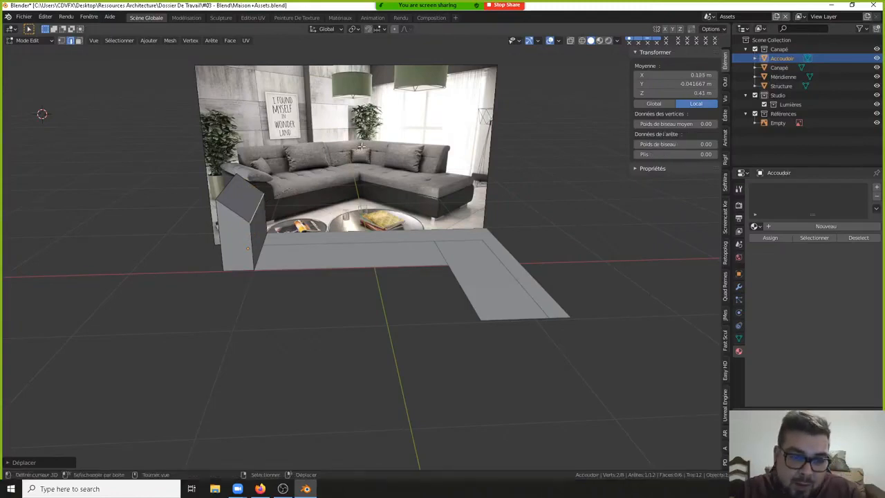
pyautogui.write('g')
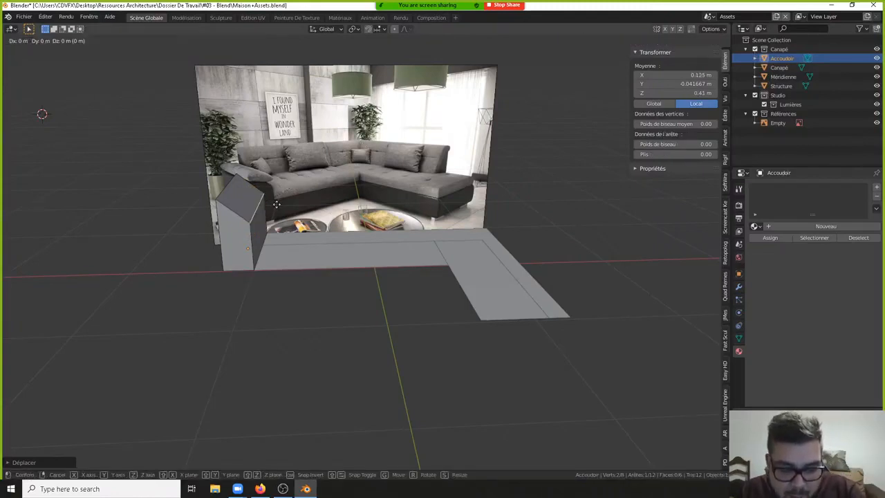
pyautogui.write('z')
pyautogui.write('0.1')
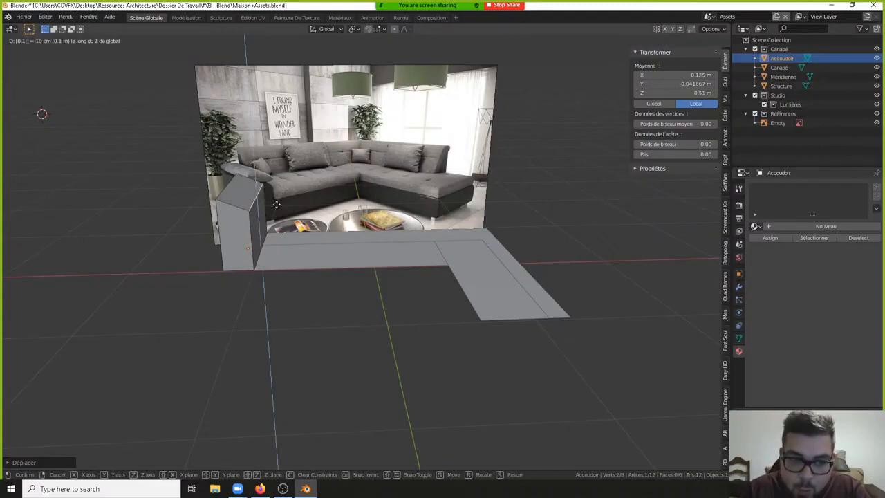
pyautogui.press('Return')
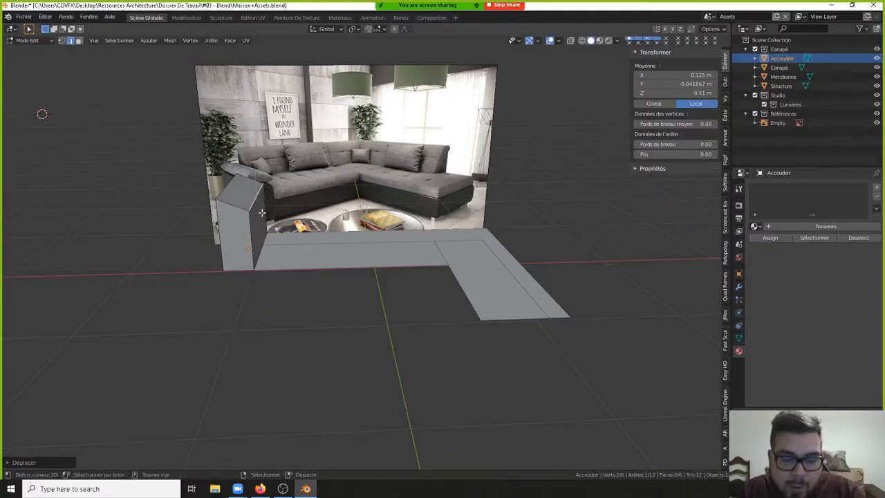
# - Bevel the armrest's top edge on the seat side with 3 segments and a width of 0.1 m
pyautogui.hotkey('ctrl', 'b')
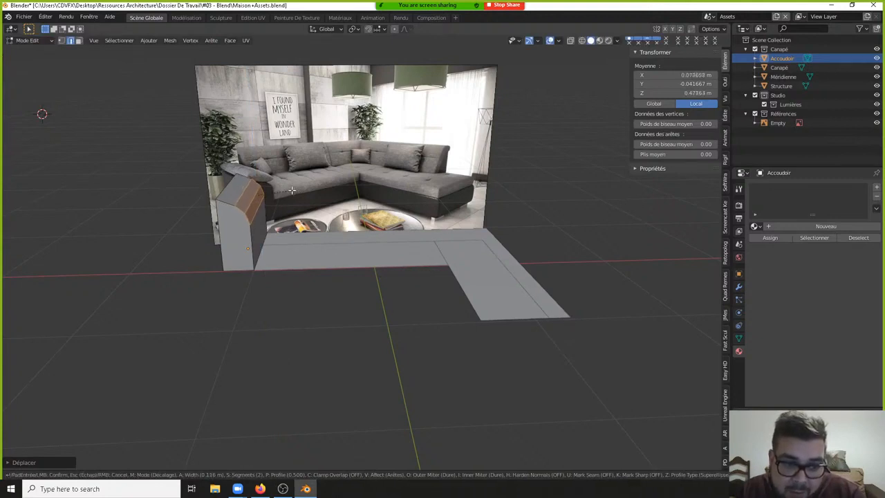
pyautogui.scroll(1, 292, 191)
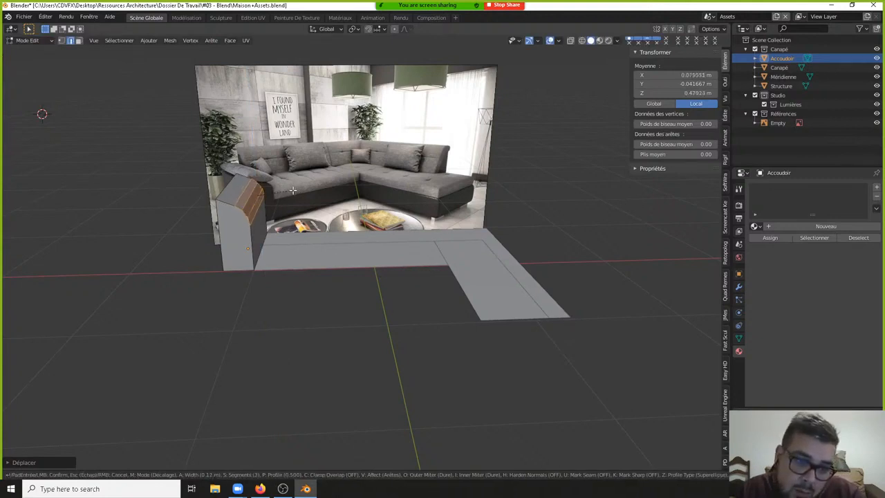
pyautogui.click(294, 190)
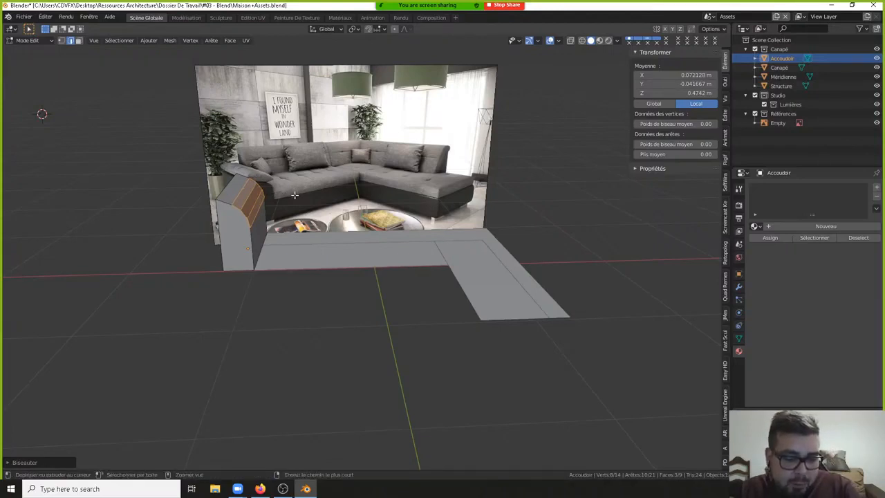
pyautogui.hotkey('ctrl', 'z')
pyautogui.hotkey('ctrl', 'b')
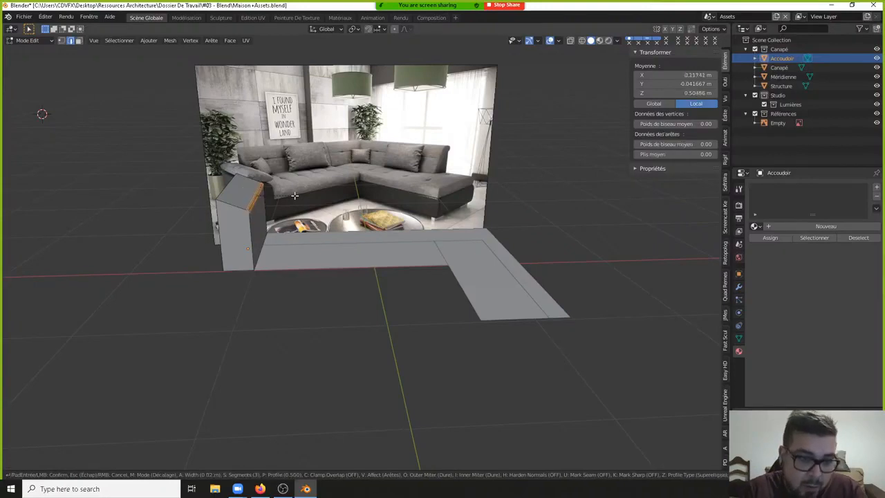
pyautogui.write('.25')
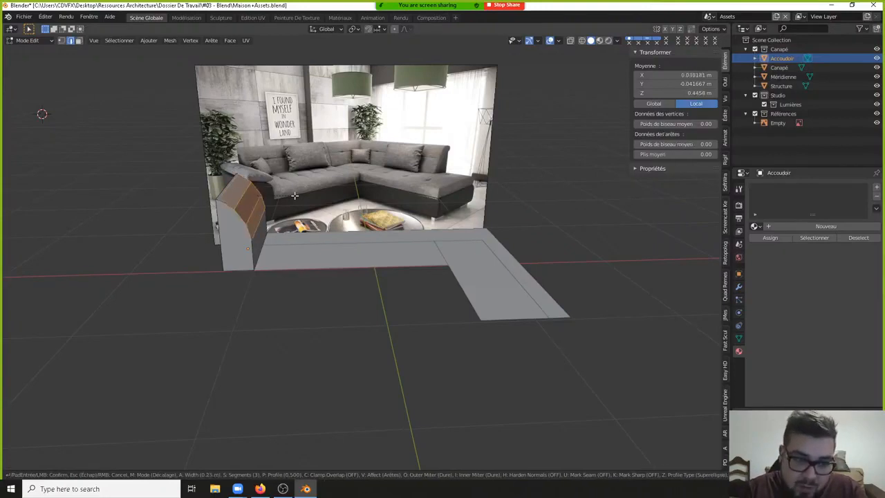
pyautogui.press('BackSpace')
pyautogui.press('BackSpace')
pyautogui.press('BackSpace')
pyautogui.write('.1')
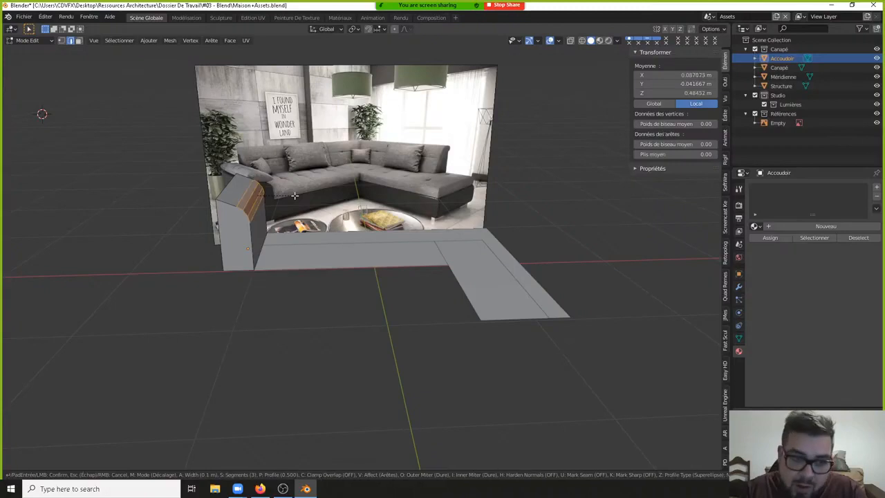
pyautogui.press('Return')
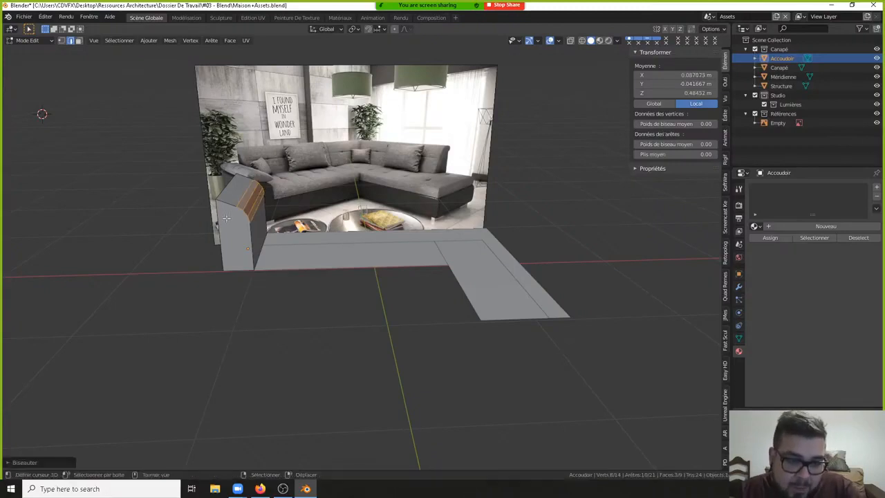
# - Select the outlines of both armrest ends plus the bottom and outer top edges, and bevel them slightly with 3 segments
pyautogui.press('KP_Decimal')
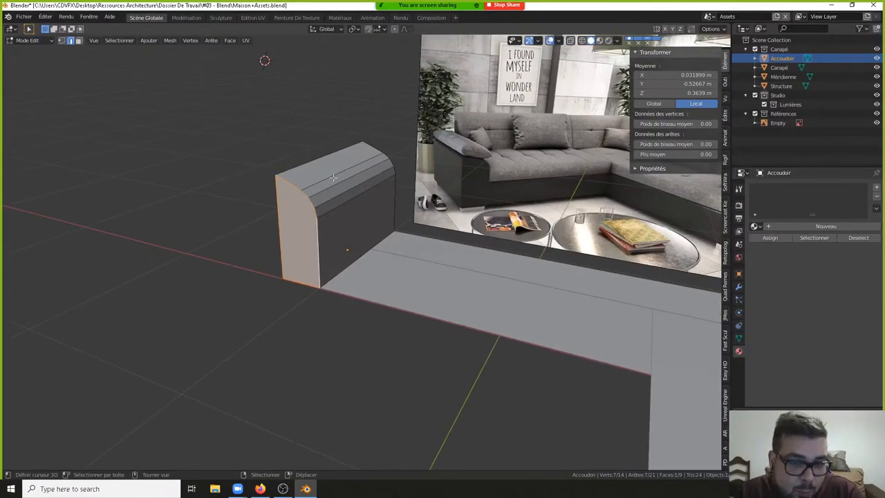
pyautogui.keyDown('shift'); pyautogui.click(305, 161); pyautogui.keyUp('shift')
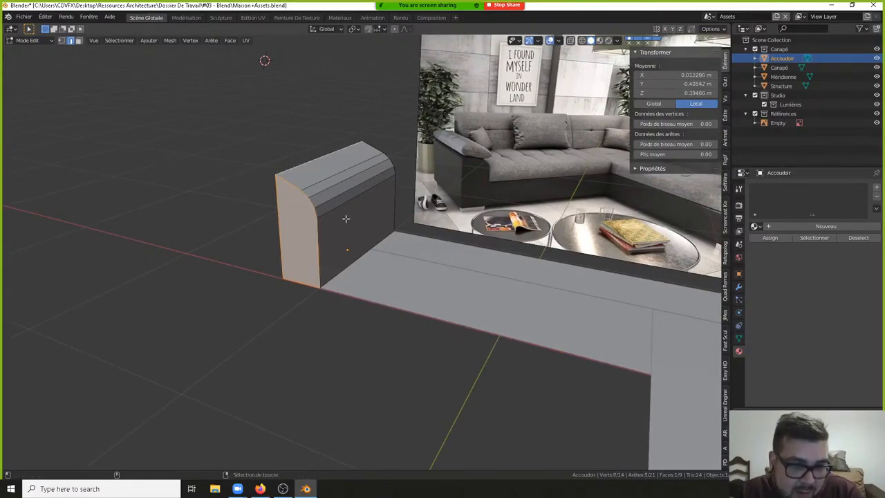
pyautogui.keyDown('shift'); pyautogui.click(351, 255); pyautogui.keyUp('shift')
pyautogui.moveTo(328, 255); pyautogui.dragTo(417, 247, button='middle')
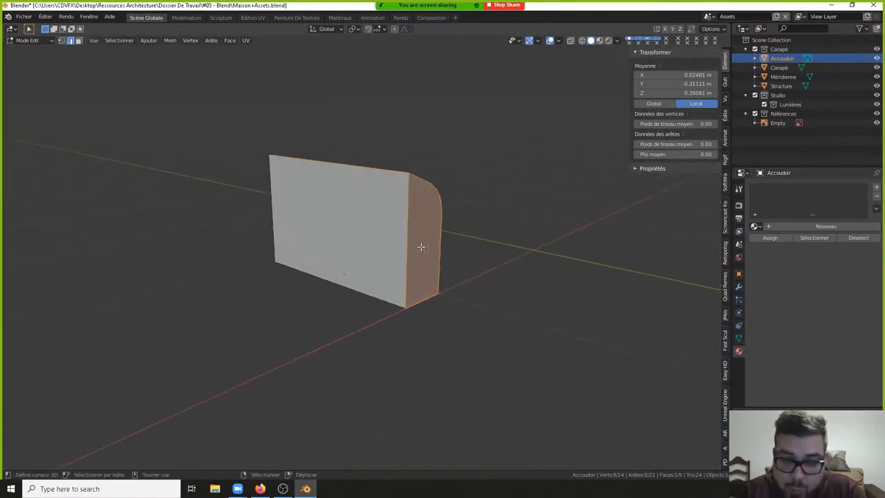
pyautogui.scroll(3, 416, 247)
pyautogui.keyDown('alt'); pyautogui.keyDown('shift'); pyautogui.rightClick(432, 385); pyautogui.keyUp('shift'); pyautogui.keyUp('alt')
pyautogui.moveTo(230, 346); pyautogui.dragTo(262, 304, button='middle')
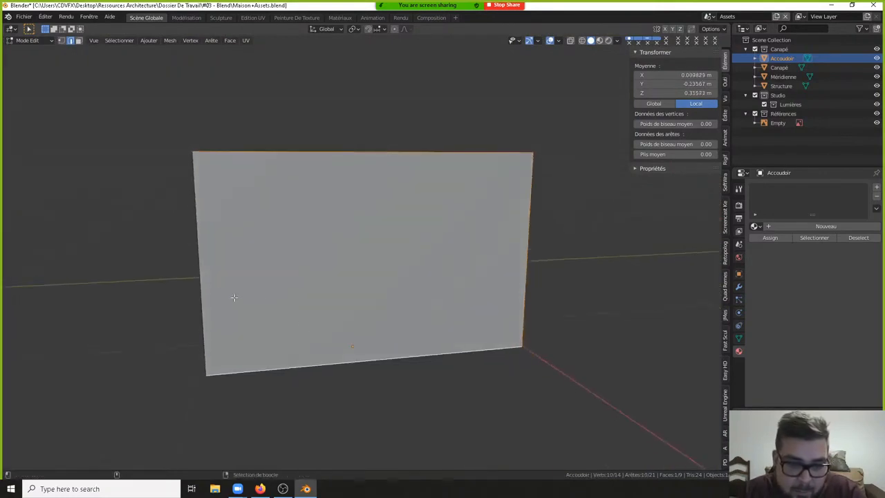
pyautogui.keyDown('alt'); pyautogui.keyDown('shift'); pyautogui.rightClick(220, 278); pyautogui.keyUp('shift'); pyautogui.keyUp('alt')
pyautogui.moveTo(219, 274); pyautogui.dragTo(417, 168, button='middle')
pyautogui.scroll(-3, 417, 168)
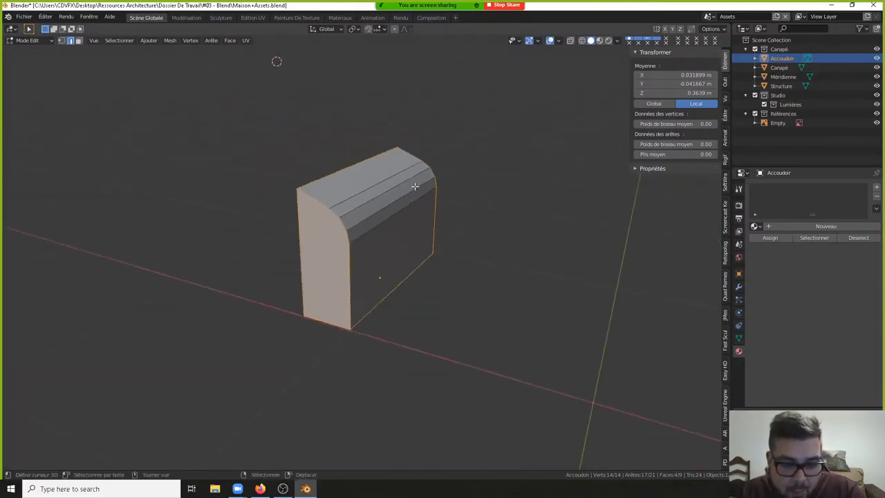
pyautogui.hotkey('ctrl', 'b')
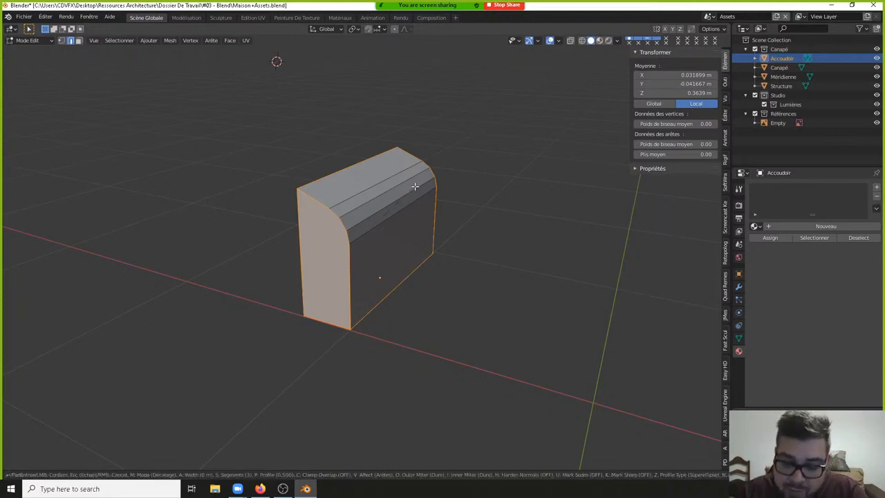
pyautogui.click(415, 186)
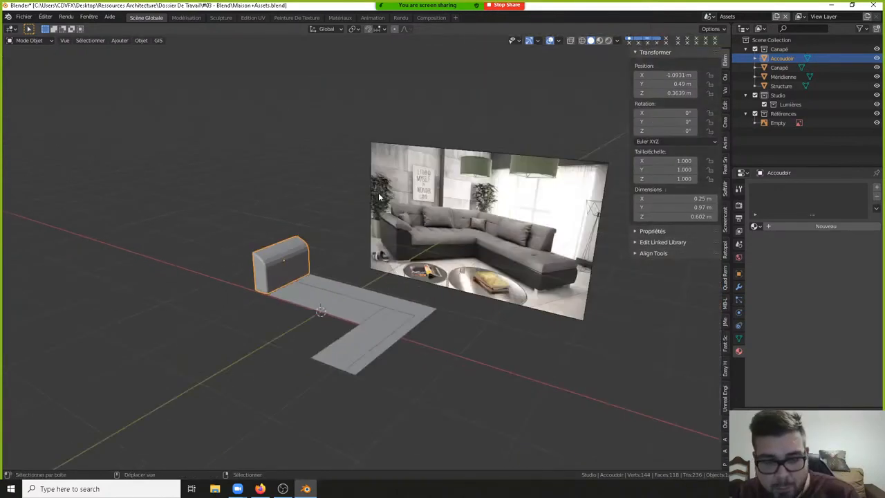
# - Inspect the bevelled armrest in Object Mode from the front and in perspective, and apply smooth shading to it
pyautogui.hotkey('shift', 'c')
pyautogui.press('KP_1')
pyautogui.press('KP_Decimal')
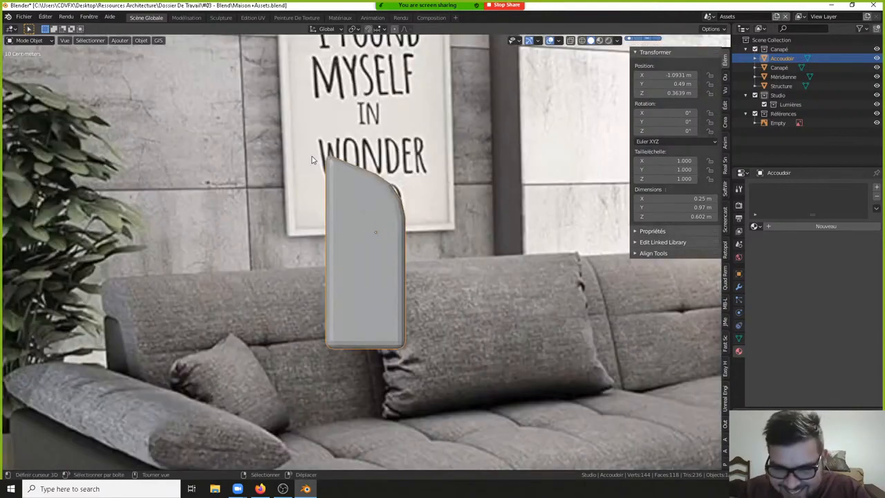
pyautogui.moveTo(311, 159); pyautogui.dragTo(325, 197, button='middle')
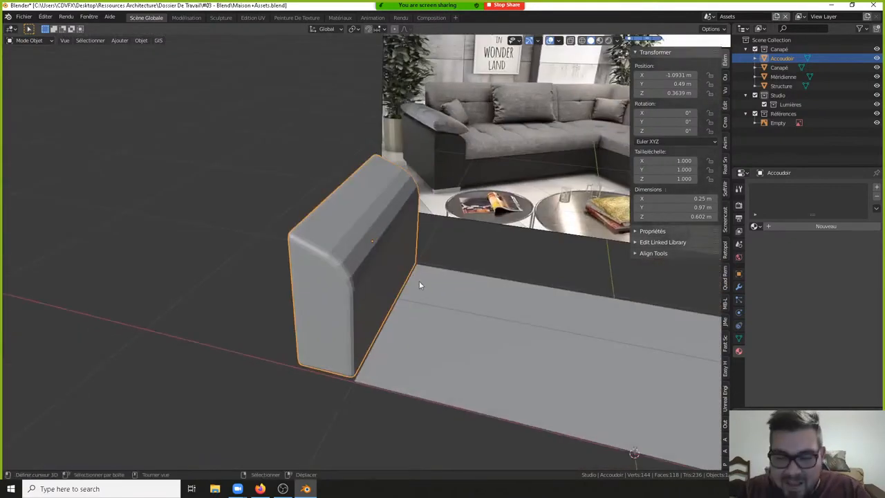
pyautogui.moveTo(419, 284); pyautogui.dragTo(411, 259, button='middle')
pyautogui.rightClick(429, 262)
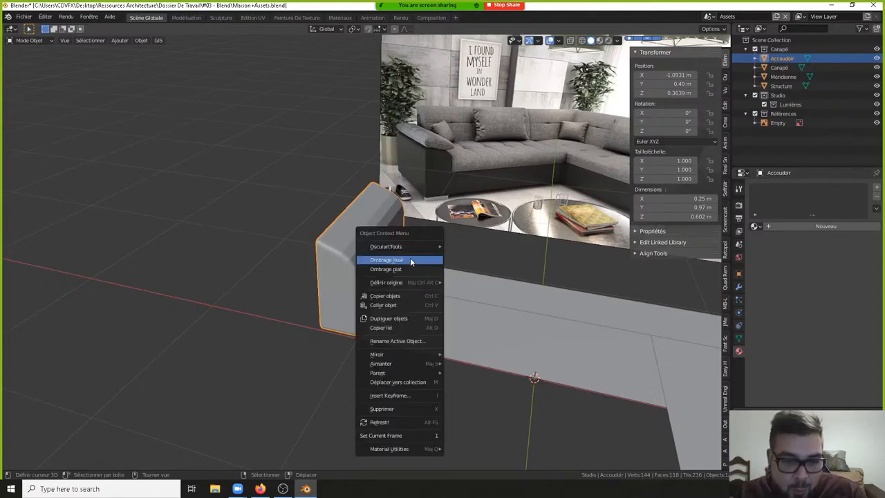
pyautogui.click(410, 260)
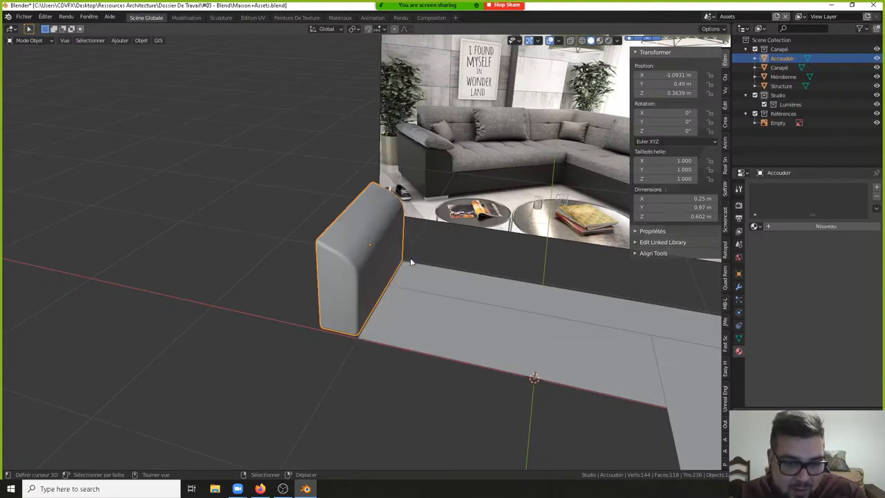
# - Apply Auto Smooth to the armrest's normals with an angle of 89° and deselect the armrest
pyautogui.click(739, 338)
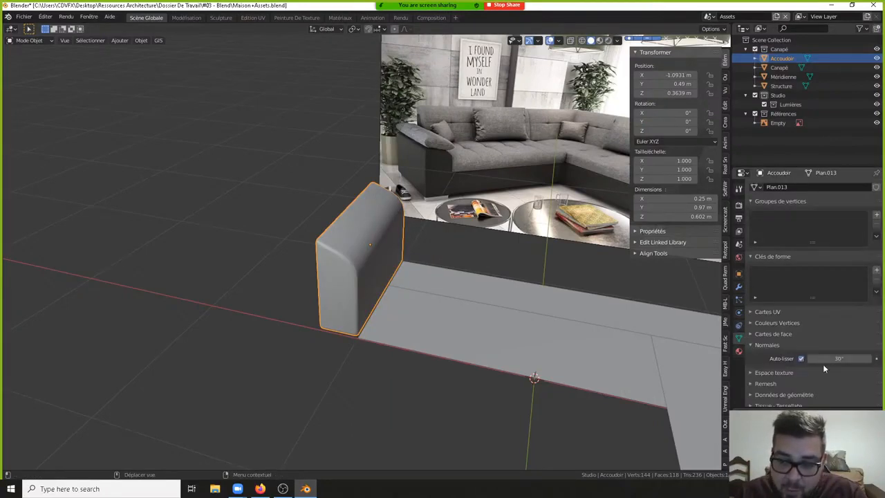
pyautogui.moveTo(837, 358); pyautogui.dragTo(815, 345)
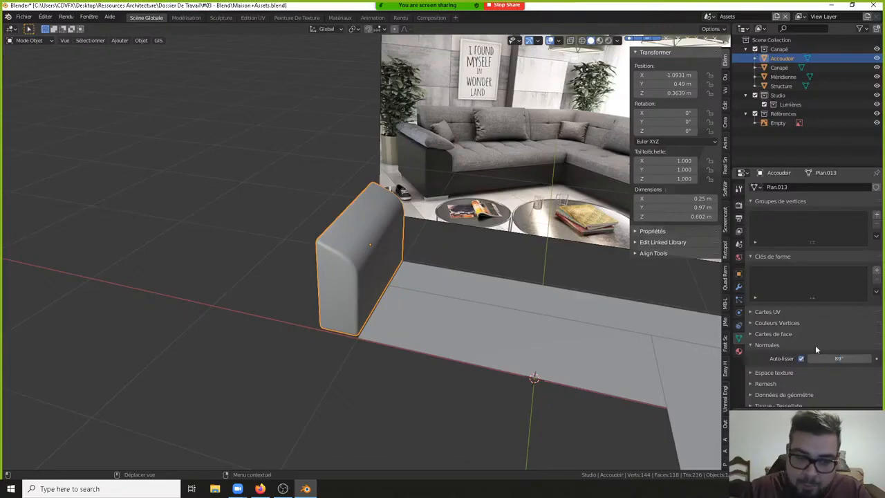
pyautogui.press('a')
pyautogui.click(377, 242)
pyautogui.moveTo(395, 271); pyautogui.dragTo(275, 232, button='middle')
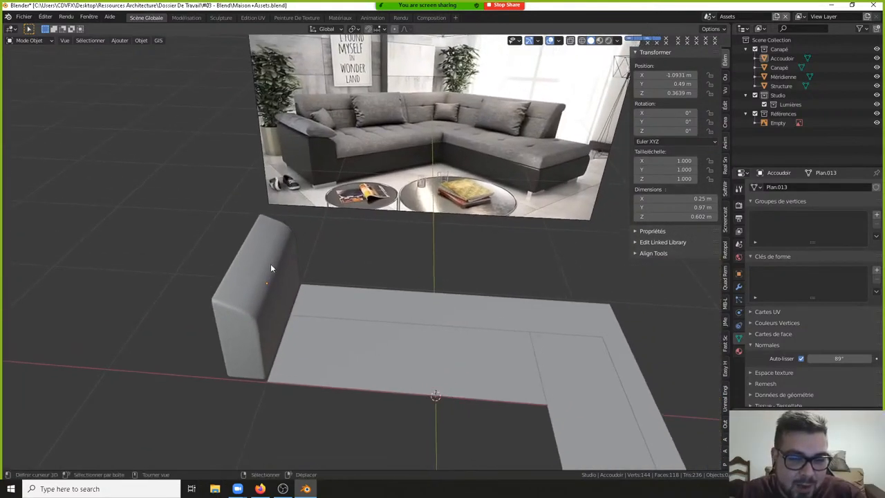
# - Open the L-shaped Structure piece in Edit Mode and select all of its geometry
pyautogui.click(349, 295)
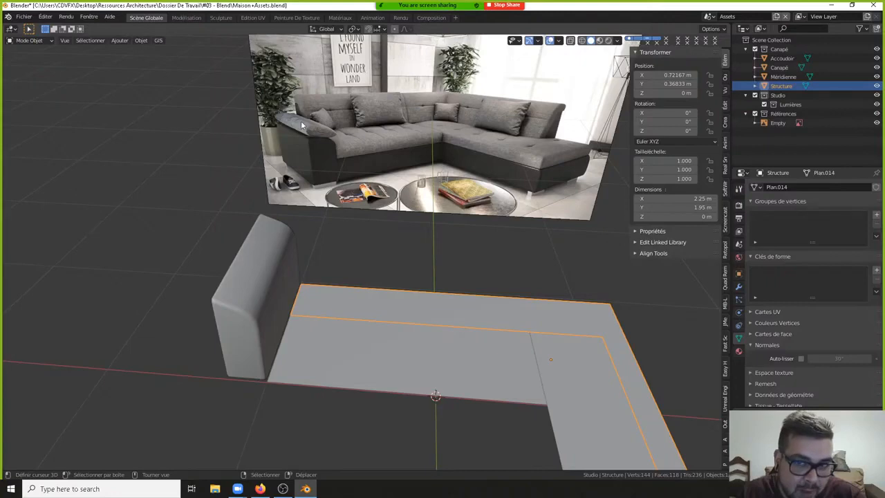
pyautogui.press('Tab')
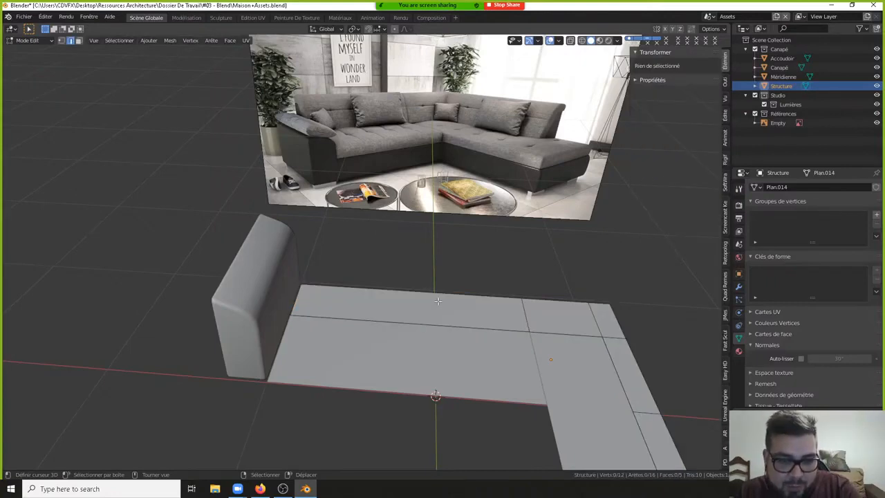
pyautogui.press('a')
pyautogui.click(436, 261)
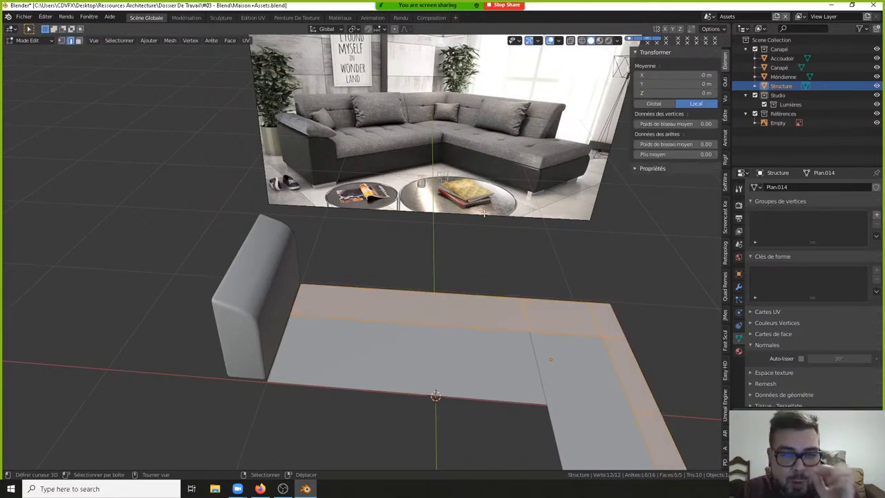
pyautogui.moveTo(525, 315); pyautogui.dragTo(369, 262, button='middle')
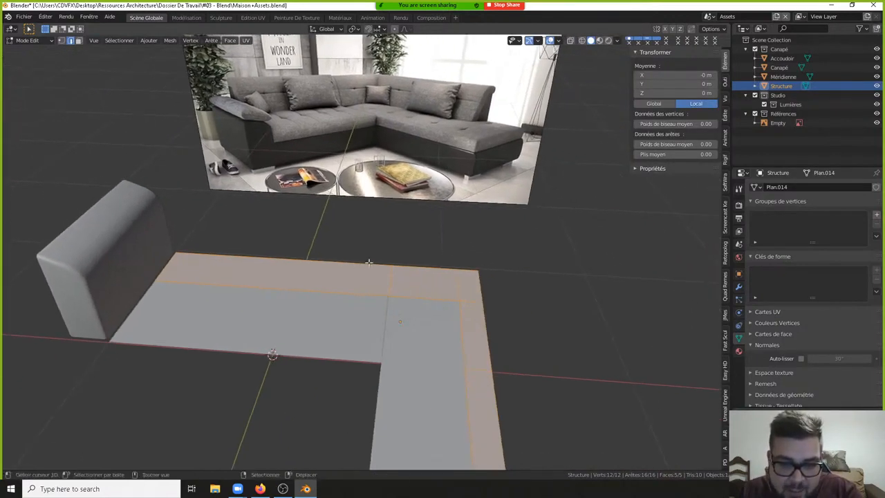
# - Dissolve the two short edges that cross the Structure's narrow strip along the chaise side
pyautogui.click(389, 270)
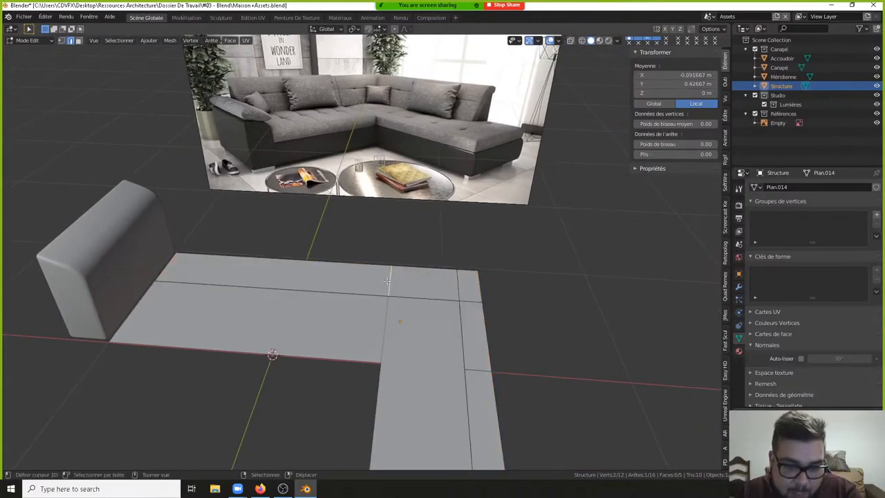
pyautogui.moveTo(456, 279)
pyautogui.mouseDown(button='middle')
pyautogui.moveTo(472, 286)
pyautogui.moveTo(467, 274)
pyautogui.mouseUp(button='middle')
pyautogui.click(472, 287)
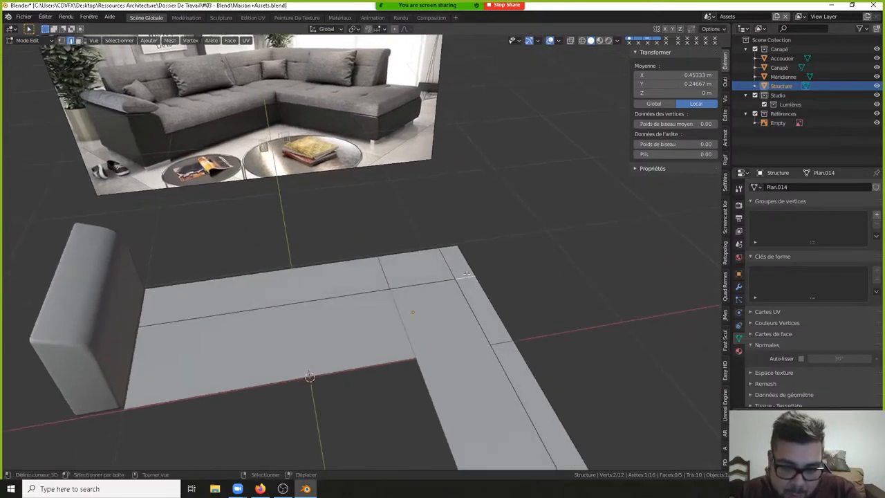
pyautogui.press('x')
pyautogui.click(474, 320)
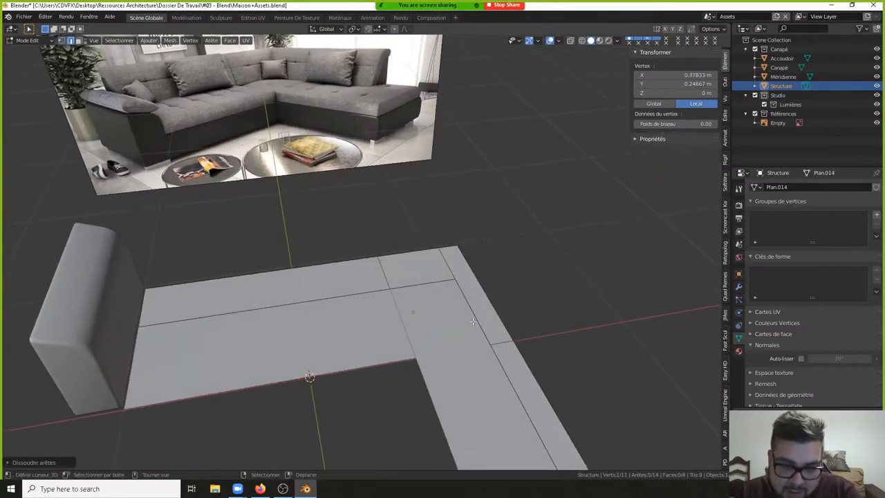
pyautogui.rightClick(497, 335)
pyautogui.press('x')
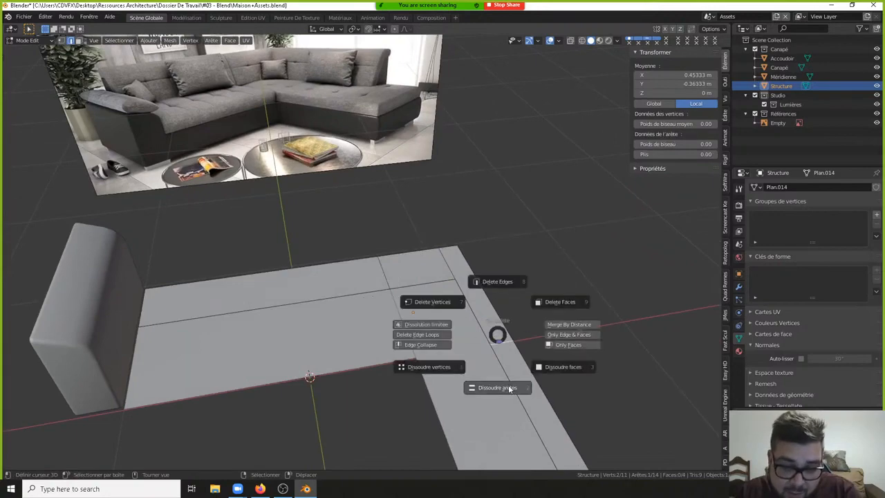
pyautogui.click(524, 369)
pyautogui.moveTo(527, 374); pyautogui.dragTo(387, 173, button='middle')
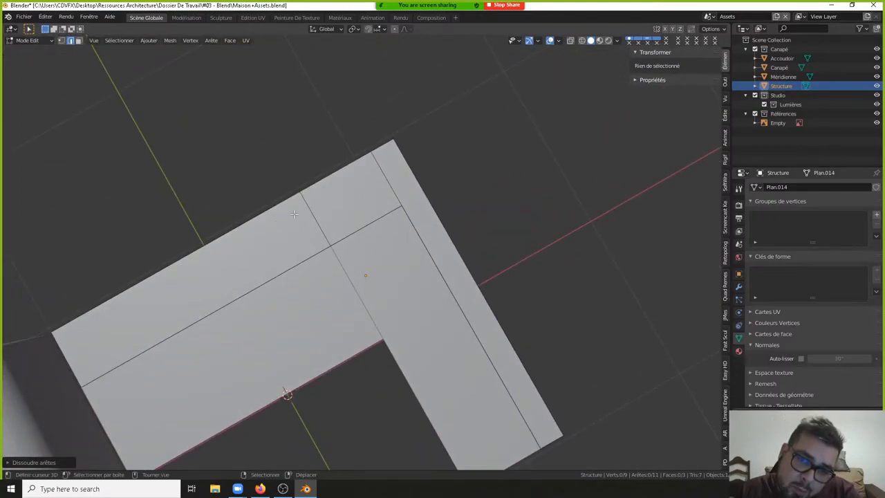
# - Dissolve the short edge that crosses the Structure's back strip in line with the L's inner side
pyautogui.moveTo(306, 202); pyautogui.dragTo(353, 160, button='middle')
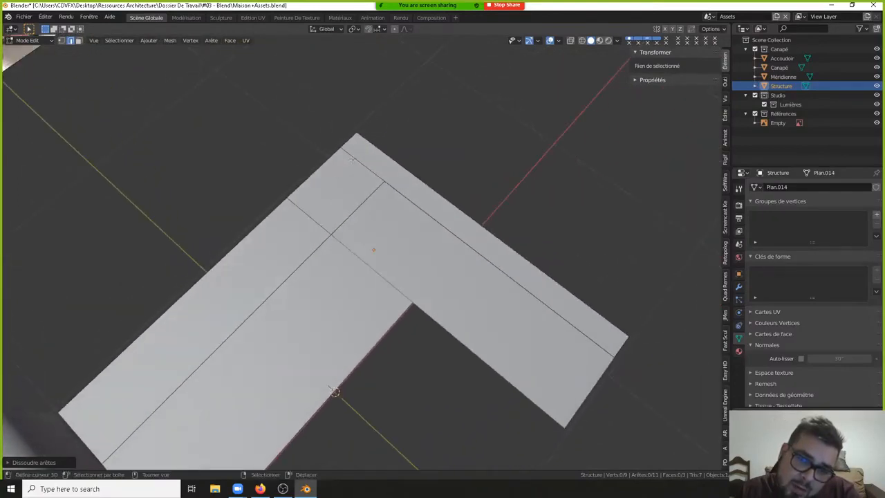
pyautogui.rightClick(314, 215)
pyautogui.press('x')
pyautogui.click(316, 265)
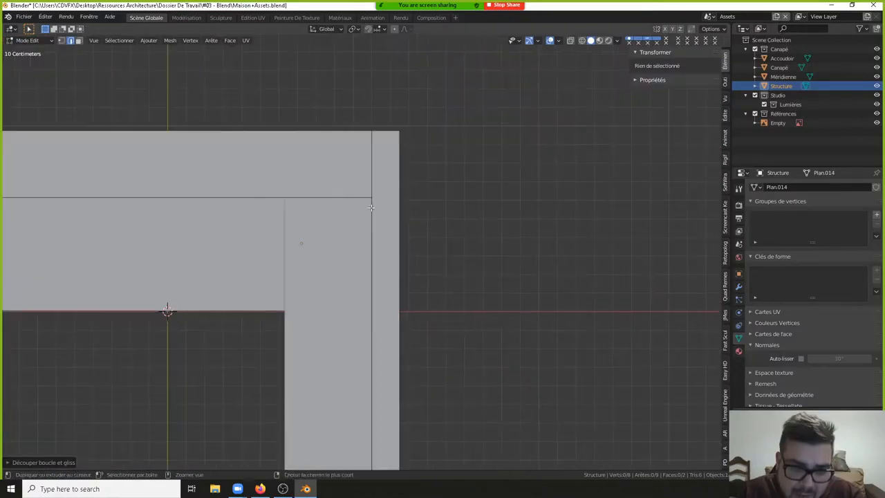
# - Undo the recent edge edits on the Structure, back to before the chaise strip's two short edges were dissolved
pyautogui.hotkey('ctrl', 'z')
pyautogui.hotkey('ctrl', 'z')
pyautogui.hotkey('ctrl', 'z')
pyautogui.hotkey('ctrl', 'z')
pyautogui.hotkey('ctrl', 'z')
pyautogui.hotkey('ctrl', 'z')
pyautogui.hotkey('ctrl', 'z')
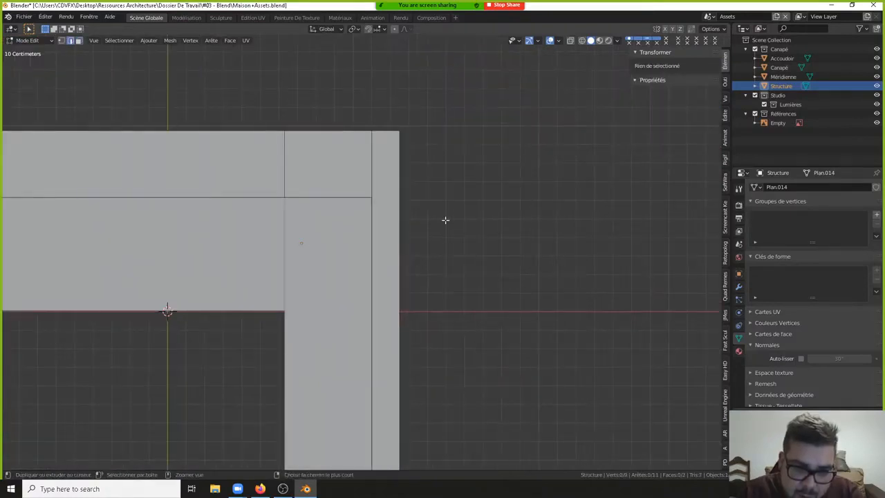
pyautogui.hotkey('ctrl', 'z')
pyautogui.hotkey('ctrl', 'z')
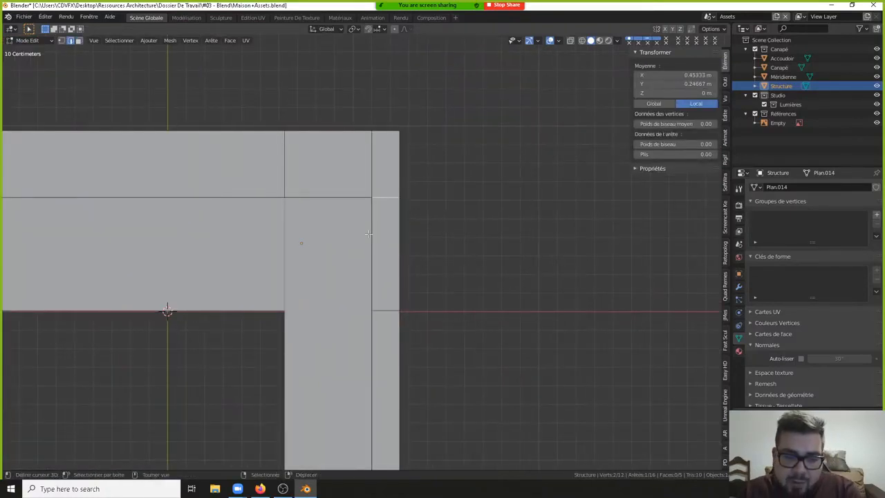
# - Join the inner corner vertex of the Structure's strips to the outer corner vertex with a diagonal edge, and deselect everything
pyautogui.scroll(-2, 381, 207)
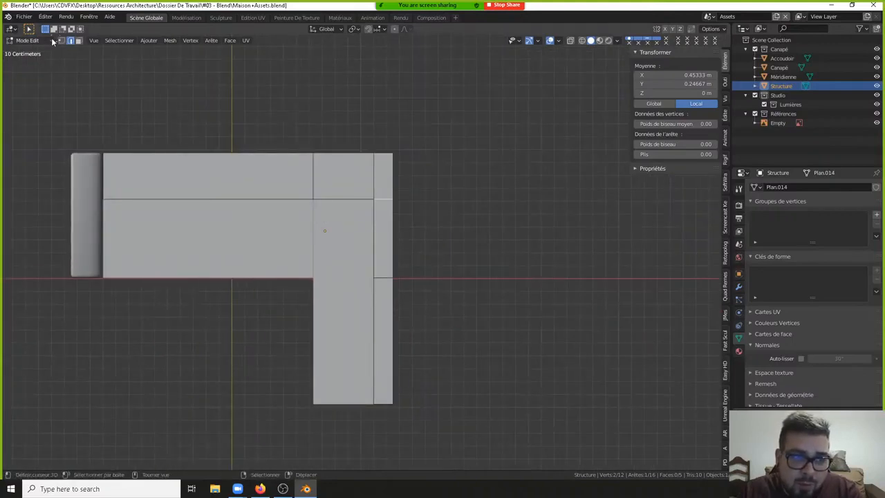
pyautogui.click(61, 41)
pyautogui.click(384, 200)
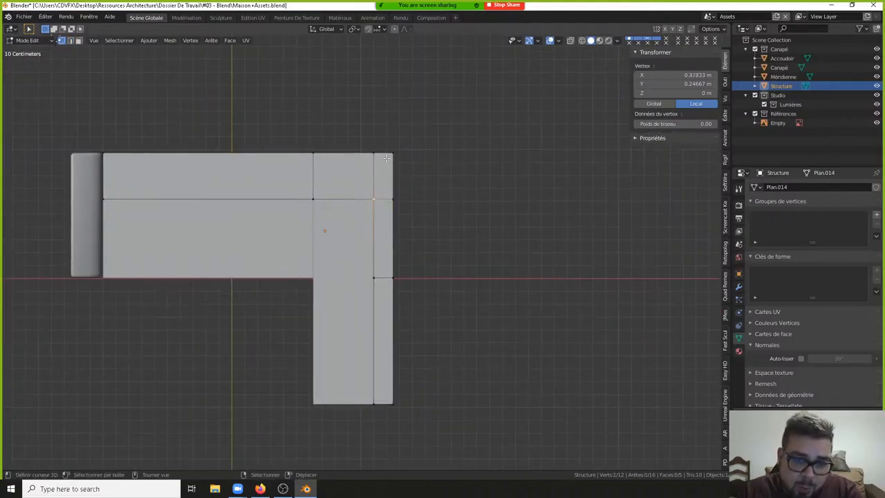
pyautogui.scroll(3, 386, 199)
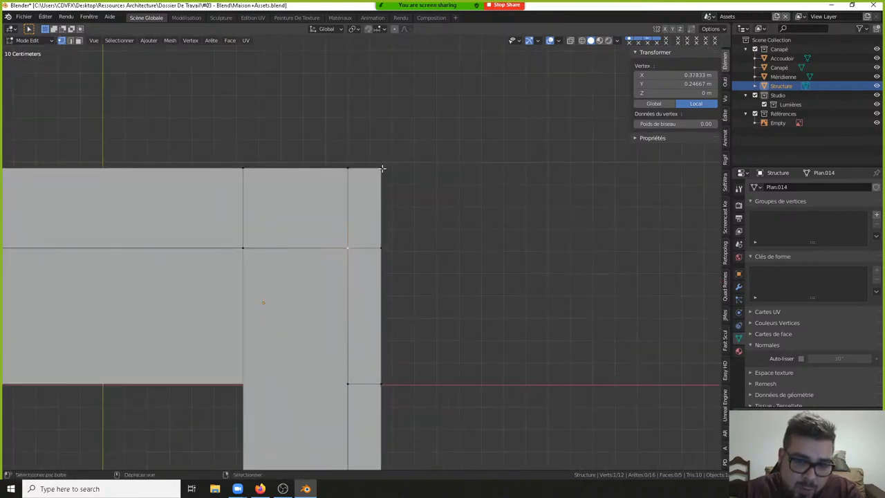
pyautogui.keyDown('shift'); pyautogui.click(385, 169); pyautogui.keyUp('shift')
pyautogui.press('f')
pyautogui.press('a')
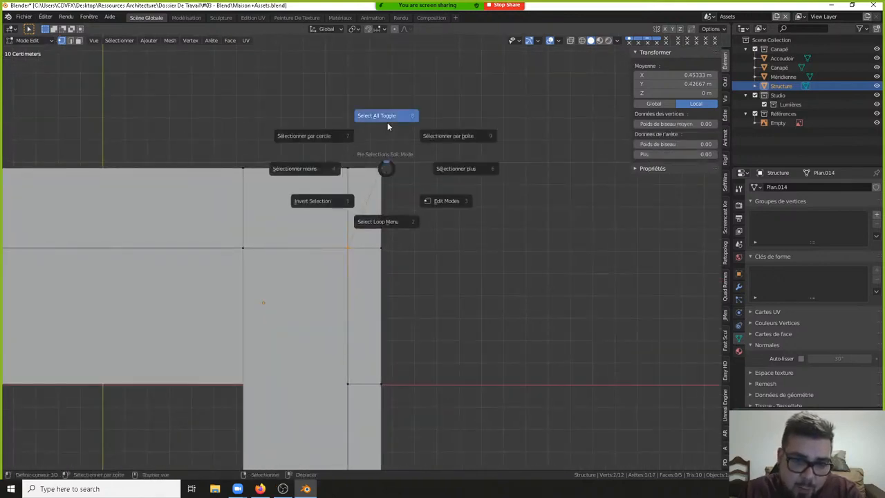
pyautogui.click(387, 122)
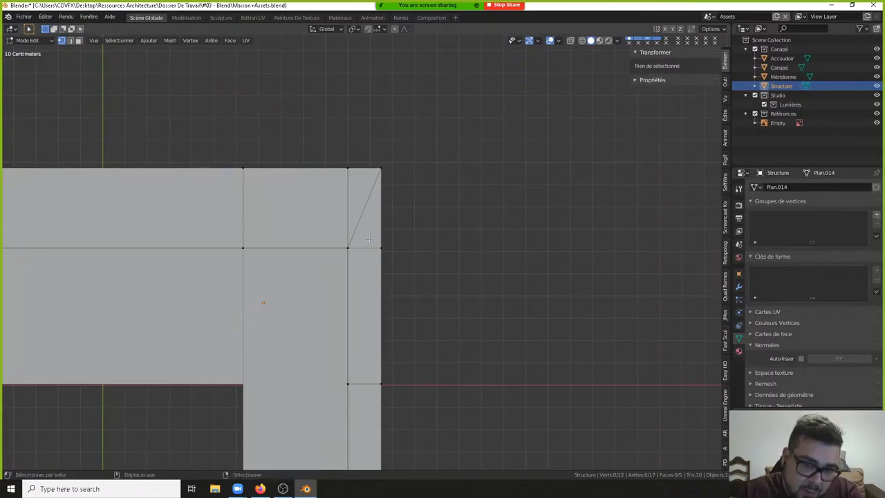
pyautogui.keyDown('shift'); pyautogui.moveTo(362, 250); pyautogui.dragTo(394, 213, button='middle'); pyautogui.keyUp('shift')
pyautogui.scroll(-1, 405, 187)
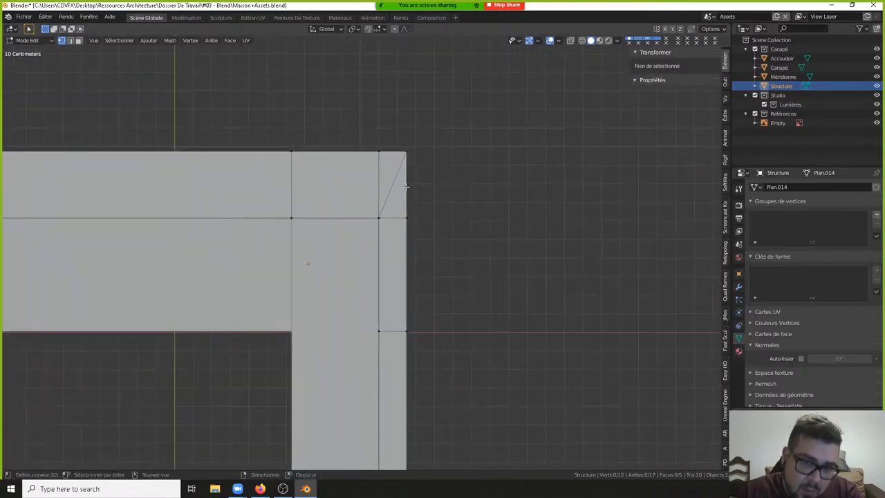
# - Dissolve the two short edges that cross the Structure's narrow chaise-side strip
pyautogui.click(69, 40)
pyautogui.click(379, 230)
pyautogui.press('x')
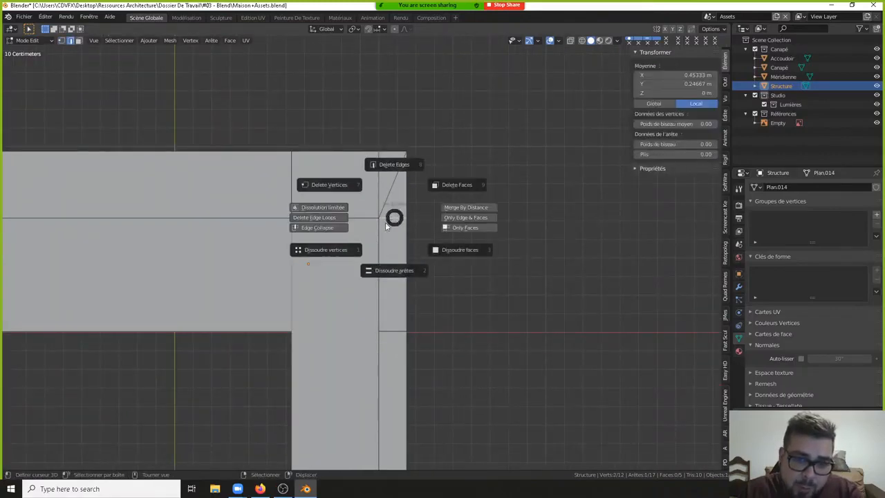
pyautogui.click(398, 327)
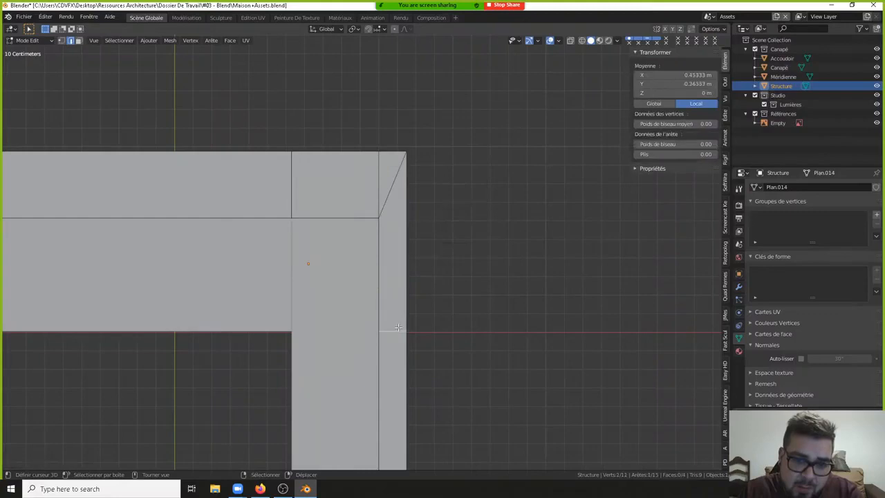
pyautogui.press('x')
pyautogui.click(398, 380)
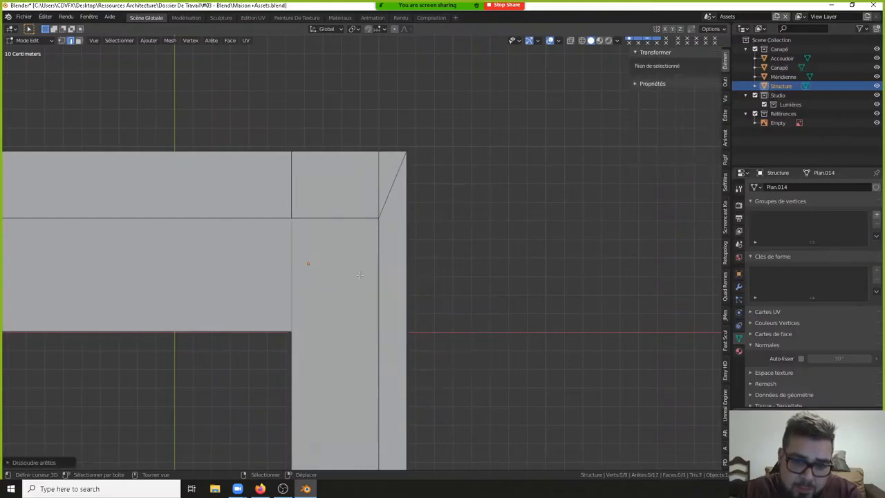
# - Dissolve the two remaining short edges that cross the Structure's back strip near the corner
pyautogui.click(374, 168)
pyautogui.press('x')
pyautogui.click(373, 221)
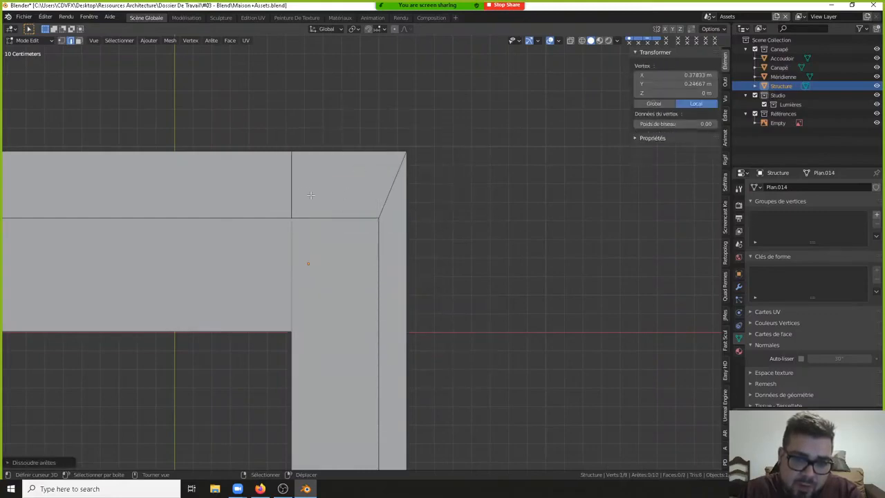
pyautogui.click(292, 185)
pyautogui.press('x')
pyautogui.click(284, 237)
pyautogui.keyDown('shift'); pyautogui.moveTo(282, 255); pyautogui.dragTo(354, 248, button='middle'); pyautogui.keyUp('shift')
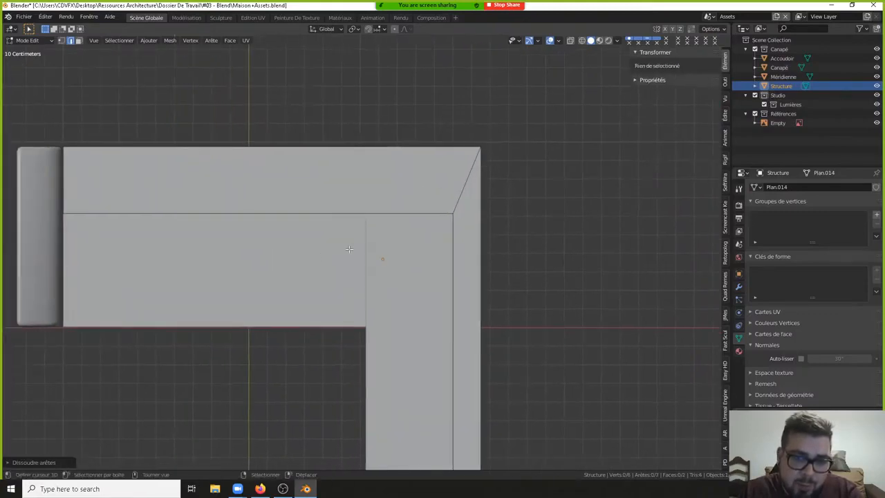
pyautogui.scroll(-1, 358, 242)
pyautogui.keyDown('shift'); pyautogui.moveTo(464, 255); pyautogui.dragTo(418, 205, button='middle'); pyautogui.keyUp('shift')
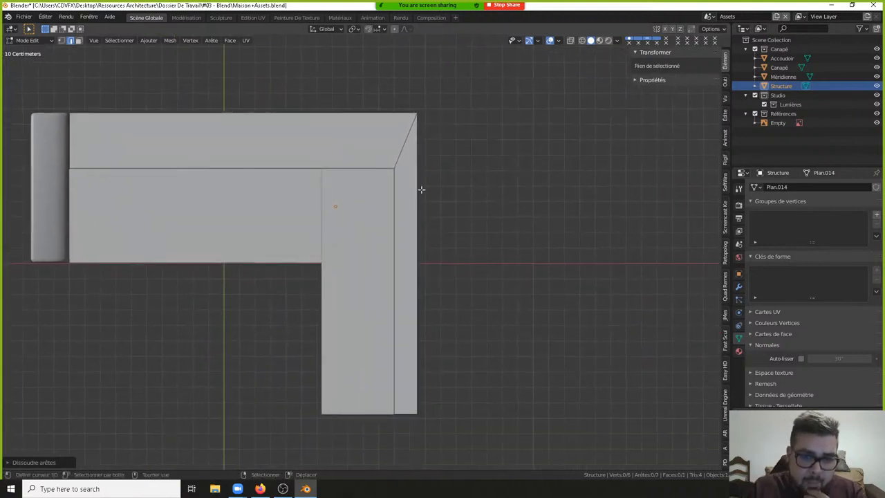
# - Delete the diagonal edge between the inner and outer corners of the Structure's strips
pyautogui.click(394, 167)
pyautogui.moveTo(393, 167); pyautogui.dragTo(397, 186, button='middle')
pyautogui.press('x')
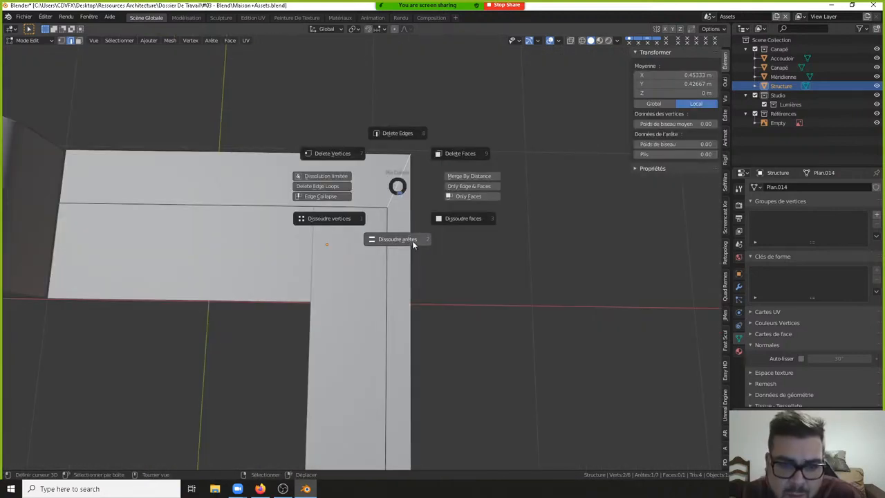
pyautogui.click(407, 140)
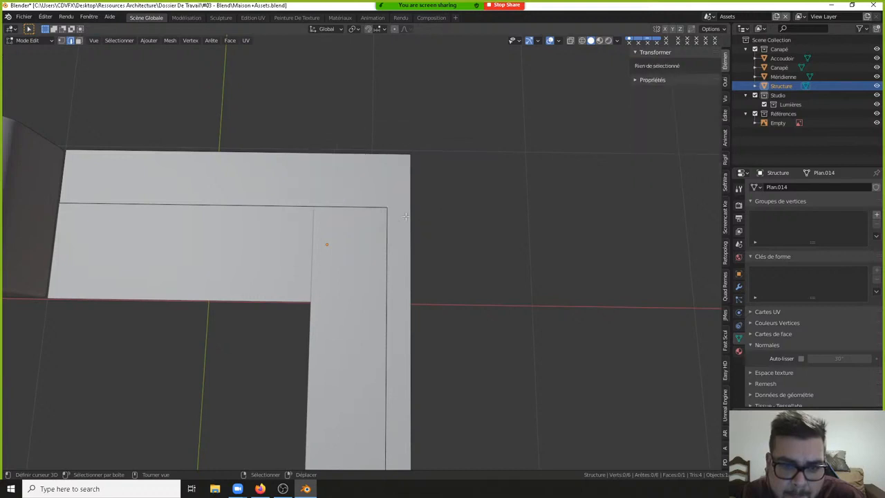
pyautogui.click(383, 208)
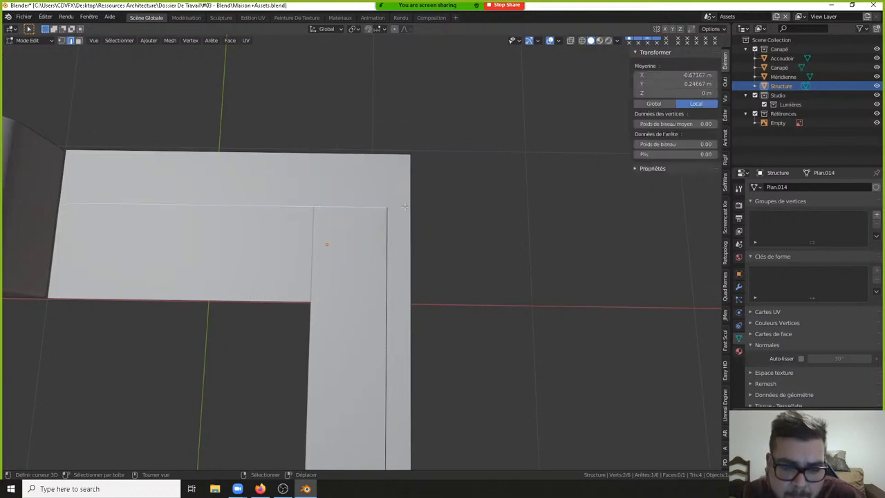
pyautogui.hotkey('ctrl', 'r')
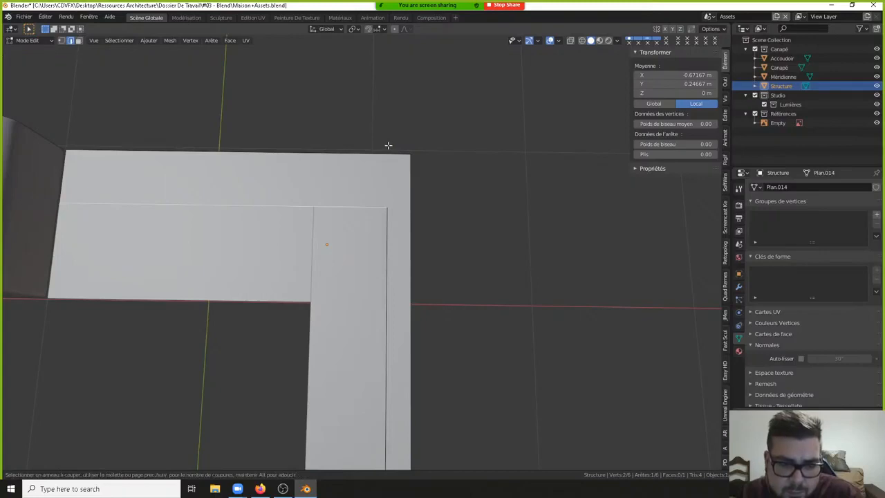
pyautogui.press('Escape')
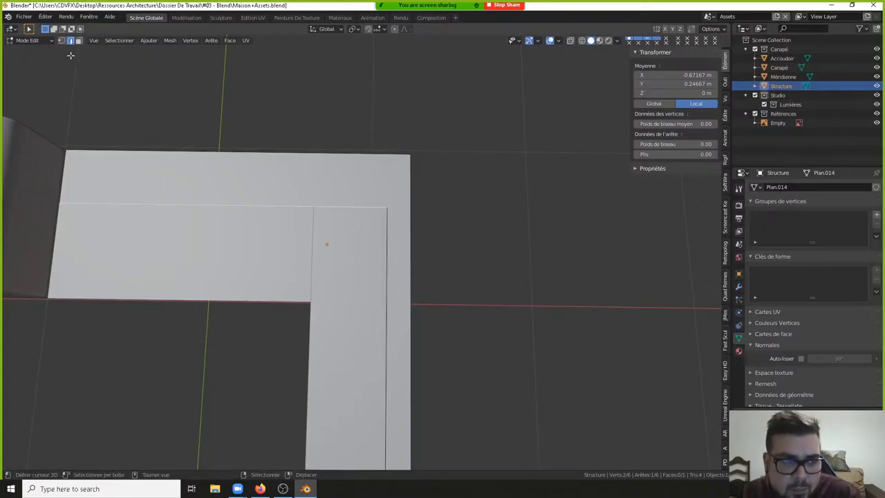
# - Connect the strips' inner corner vertex to the outer corner vertex with a new edge that splits the L-shaped strip face
pyautogui.click(62, 42)
pyautogui.click(387, 201)
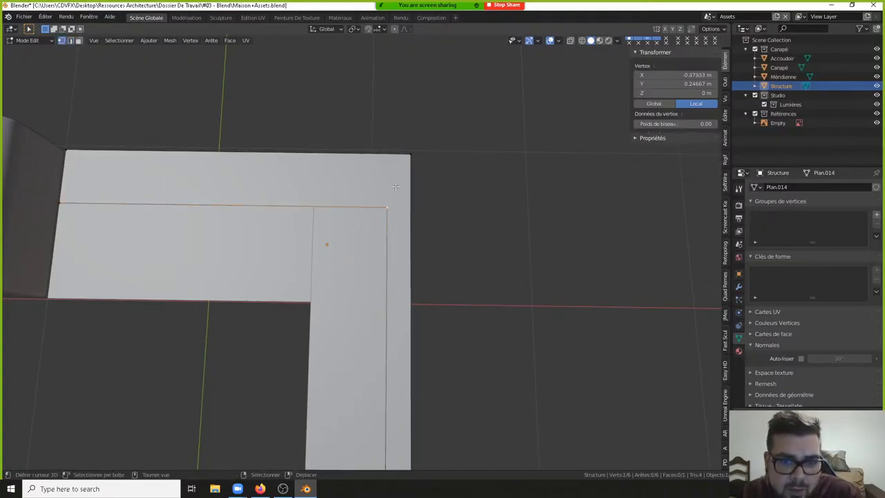
pyautogui.keyDown('shift'); pyautogui.click(410, 154); pyautogui.keyUp('shift')
pyautogui.press('f')
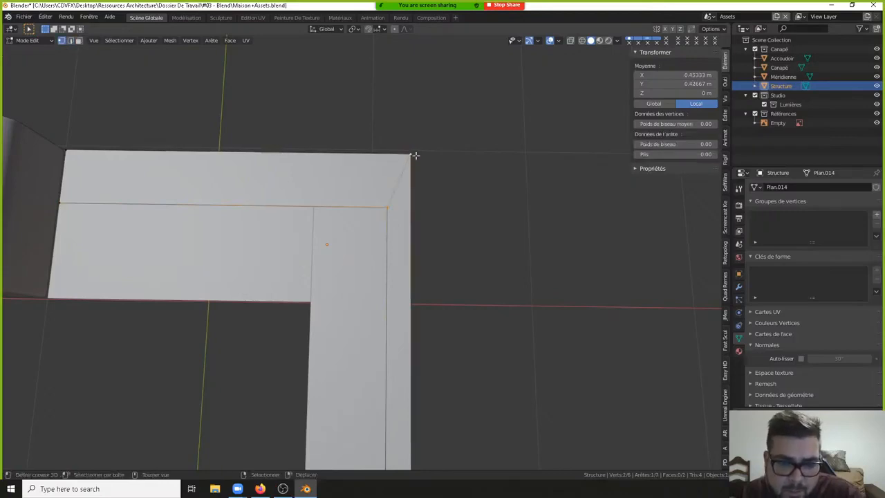
# - Check the back and chaise-side strip faces in face selection, selecting them separately and together from several angles
pyautogui.click(78, 40)
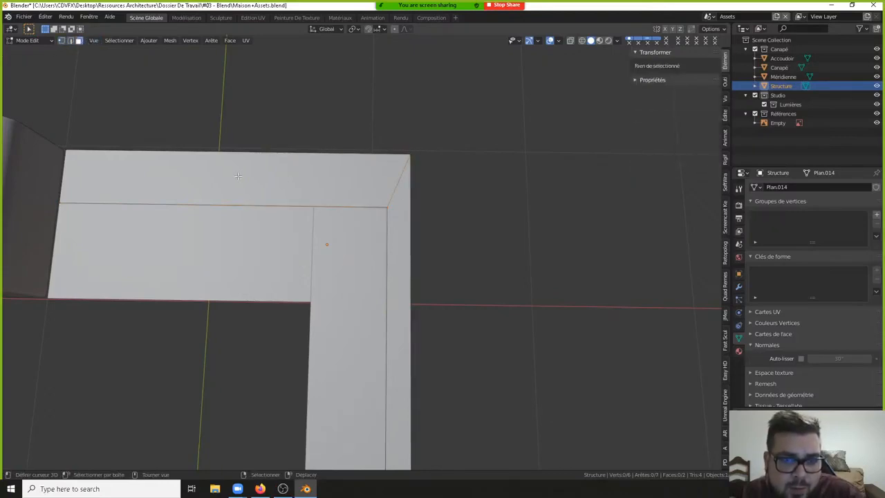
pyautogui.click(242, 168)
pyautogui.click(404, 233)
pyautogui.scroll(-4, 408, 232)
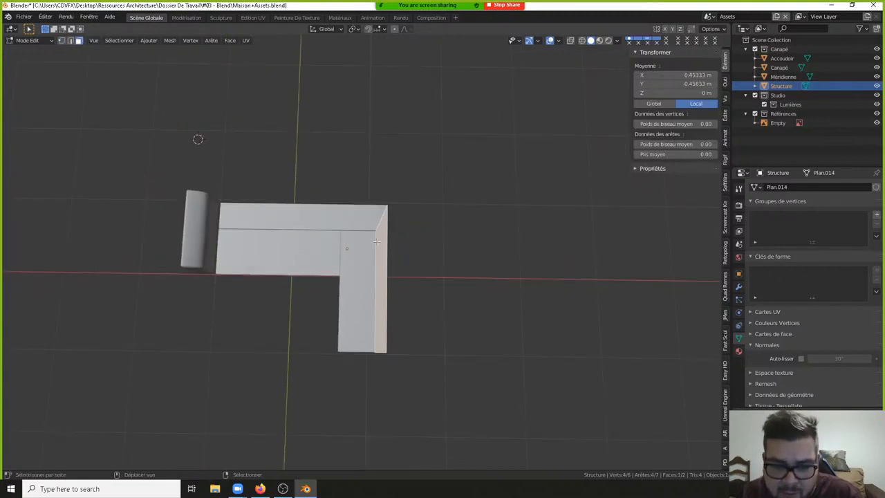
pyautogui.scroll(4, 332, 242)
pyautogui.keyDown('shift'); pyautogui.click(332, 173); pyautogui.keyUp('shift')
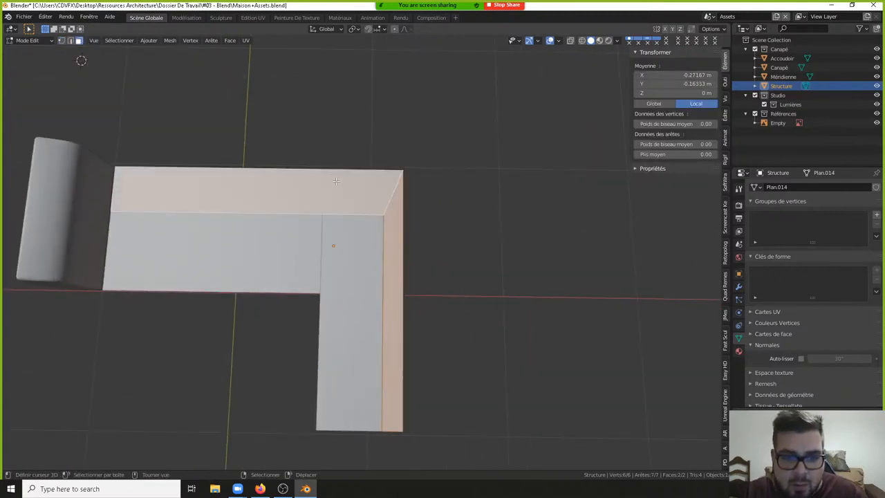
pyautogui.moveTo(345, 192); pyautogui.dragTo(378, 139, button='middle')
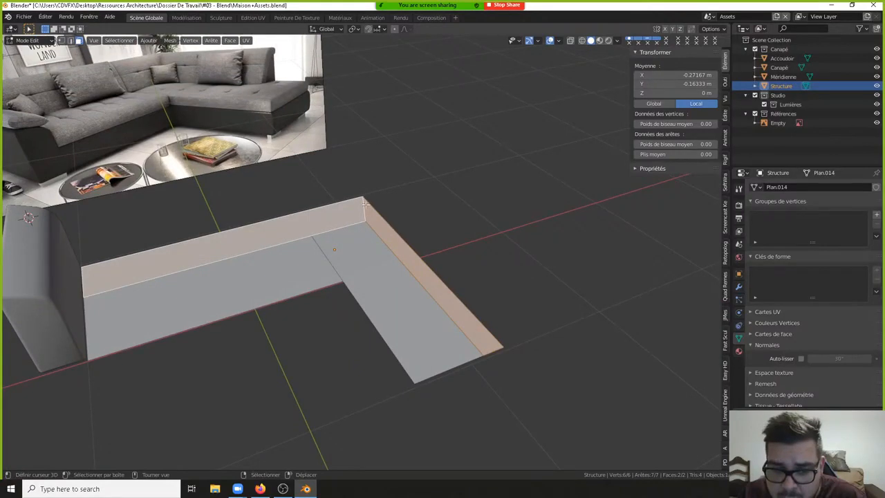
pyautogui.hotkey('alt', 'a')
pyautogui.click(344, 216)
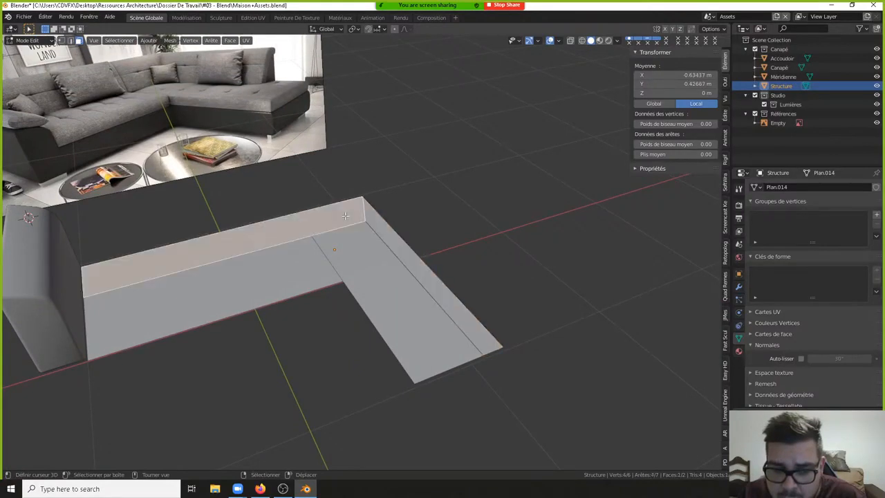
pyautogui.click(385, 238)
pyautogui.click(347, 214)
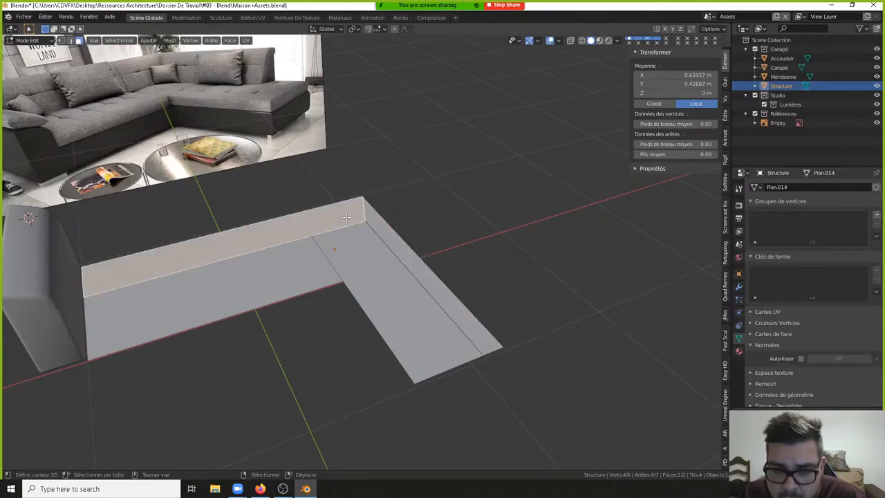
pyautogui.keyDown('shift'); pyautogui.moveTo(348, 213); pyautogui.dragTo(285, 206, button='middle'); pyautogui.keyUp('shift')
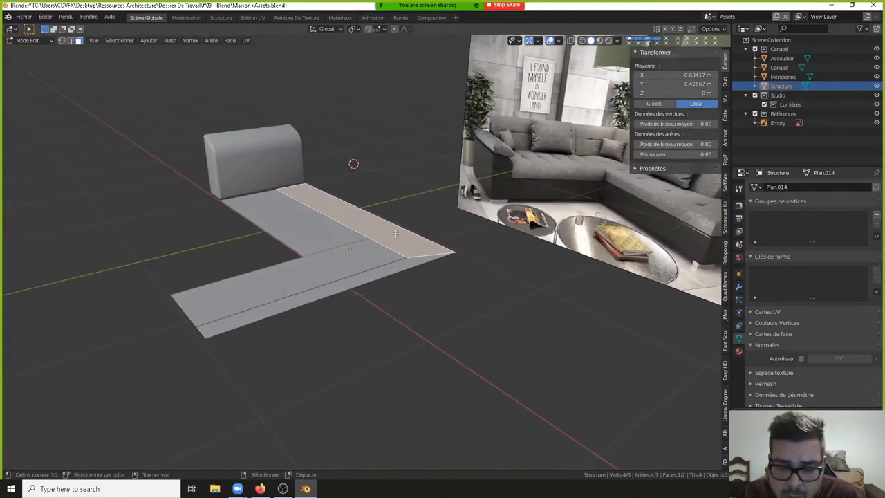
# - Extrude the back and chaise-side strip faces together 0.77 m upward along Z to form the backrest walls
pyautogui.press('x')
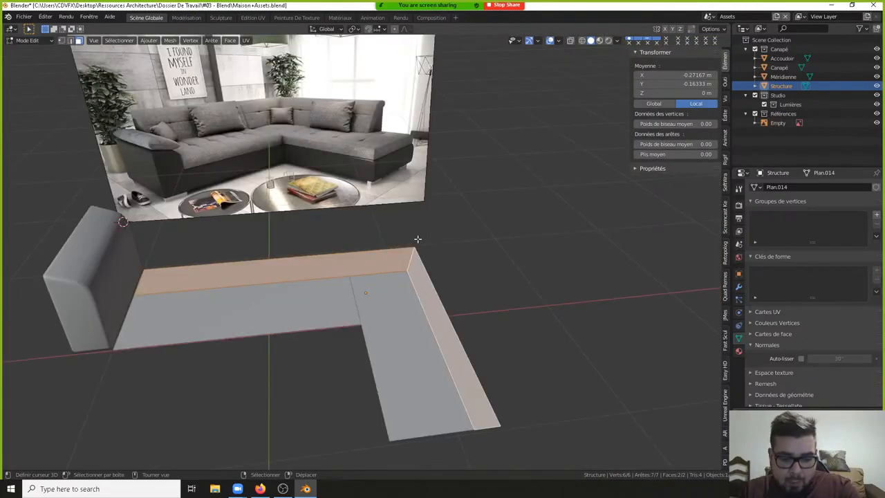
pyautogui.write('e')
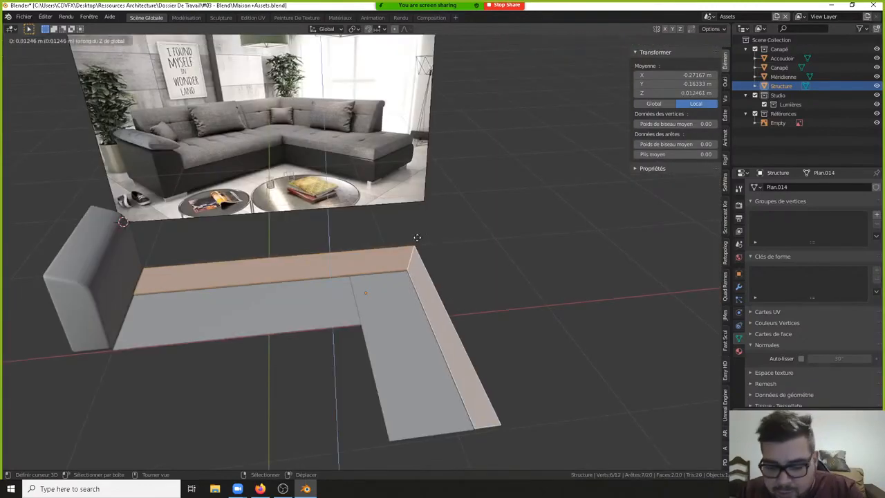
pyautogui.write('0.37')
pyautogui.press('Return')
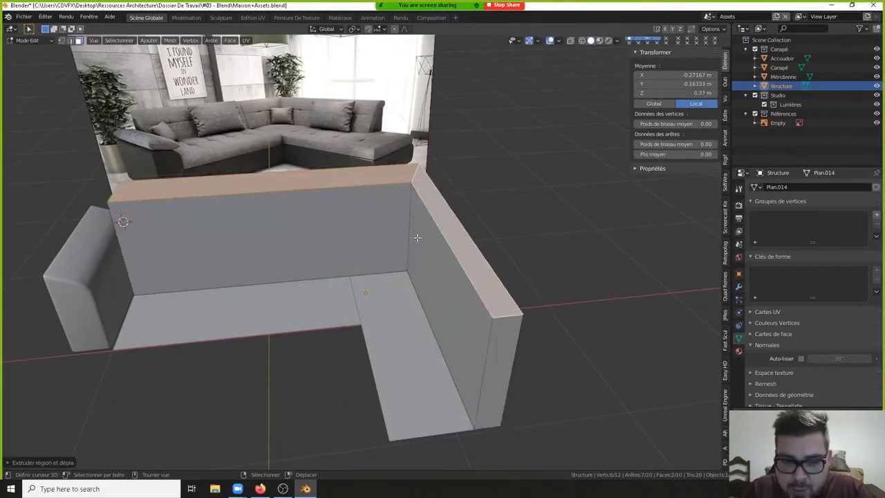
# - Lower the inner top edges of the Structure's back and chaise-side backrest walls by 0.25 m along Z
pyautogui.click(70, 40)
pyautogui.click(305, 191)
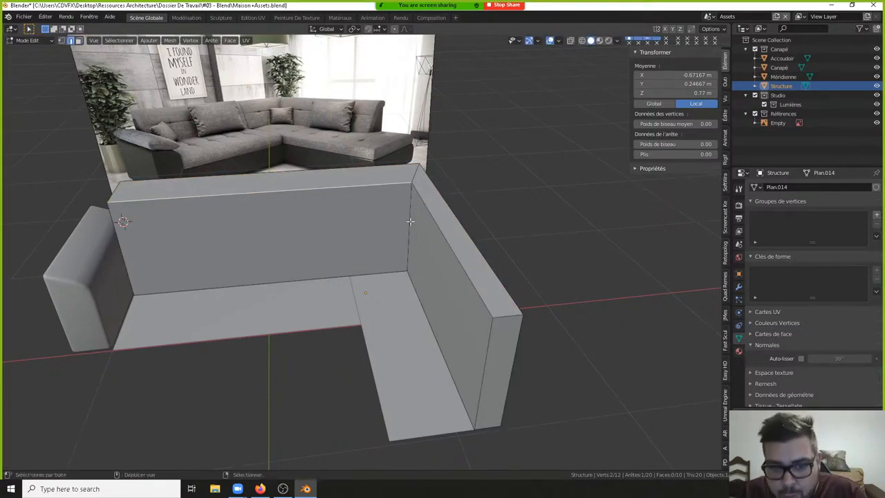
pyautogui.write('gz')
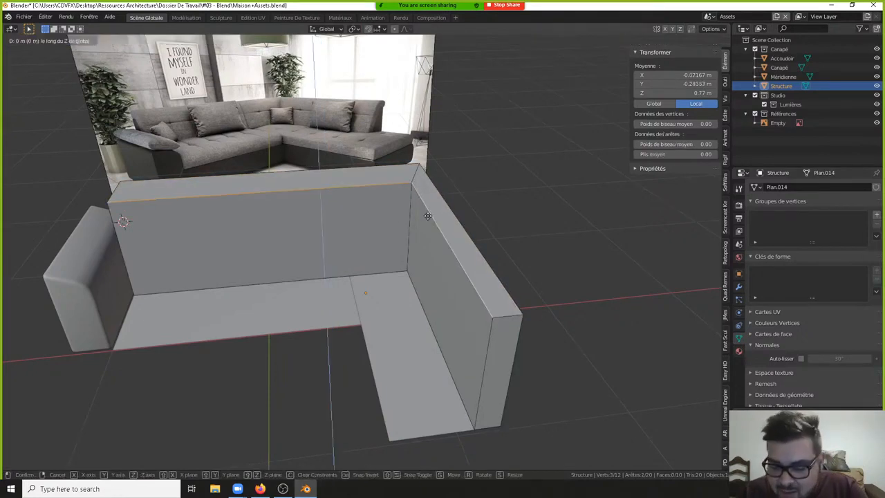
pyautogui.write('0.25')
pyautogui.press('-')
pyautogui.press('Return')
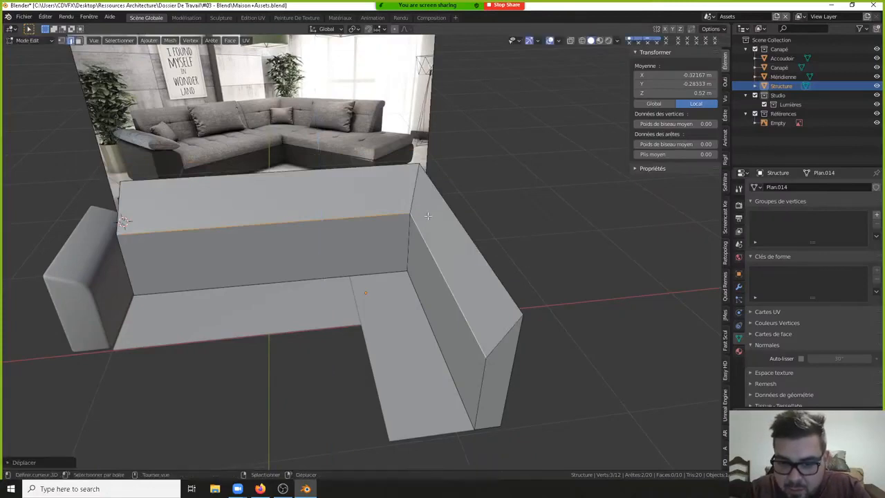
# - Bevel the lowered inner edges of the backrest walls with a 0.25 m width and 3 segments
pyautogui.moveTo(415, 227); pyautogui.dragTo(477, 239, button='middle')
pyautogui.hotkey('ctrl', 'b')
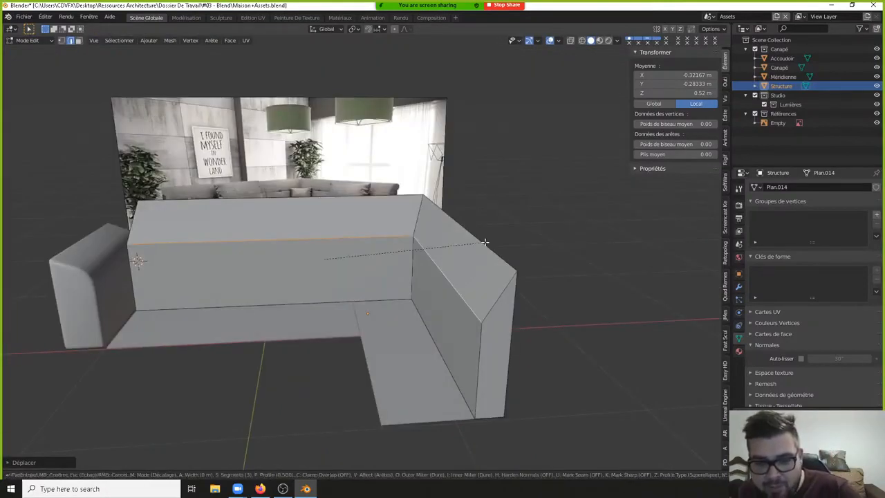
pyautogui.write('0.25')
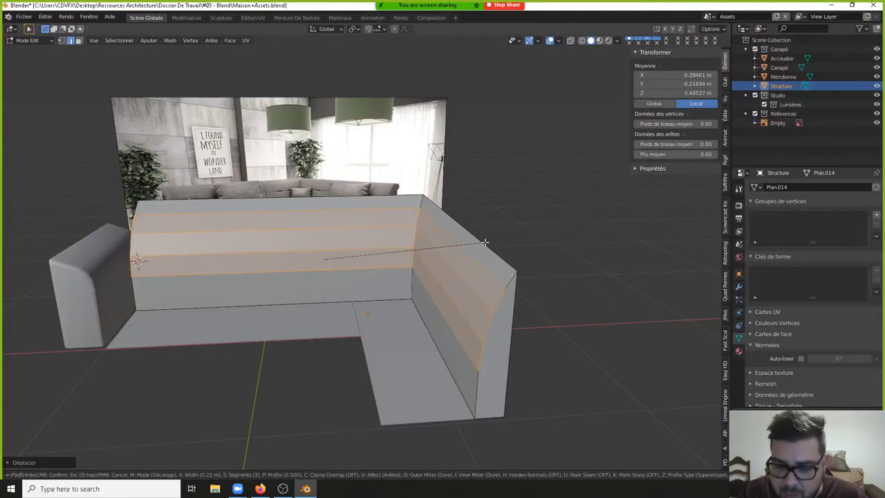
pyautogui.press('Return')
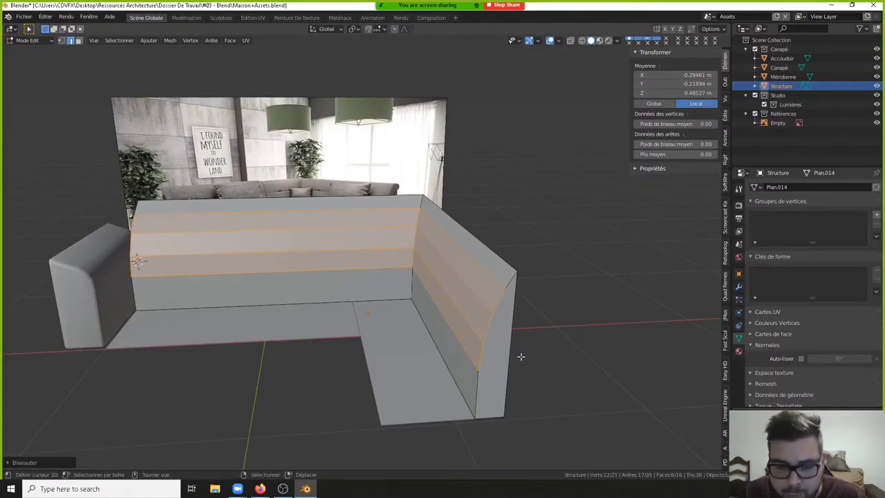
# - Bevel the outline edges of the backrest's end faces and its inner corner edges by 0.025 m with 3 segments
pyautogui.keyDown('alt'); pyautogui.click(502, 300); pyautogui.keyUp('alt')
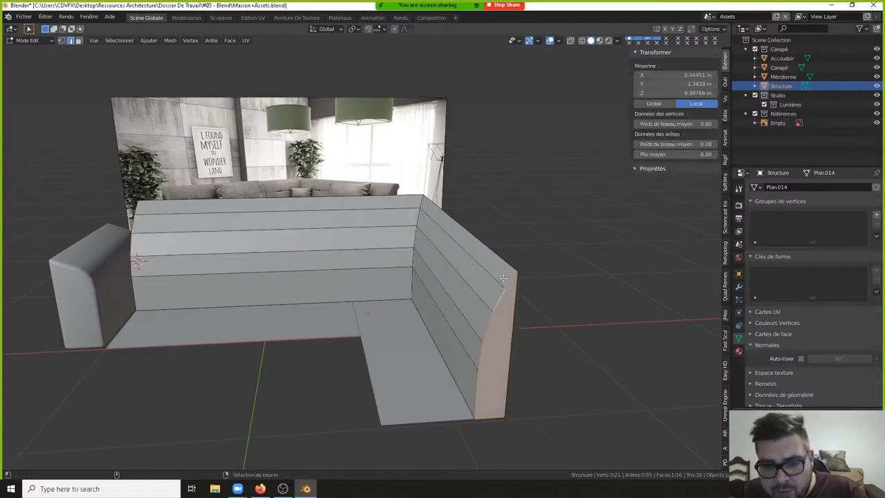
pyautogui.keyDown('alt'); pyautogui.keyDown('shift'); pyautogui.click(514, 267); pyautogui.keyUp('shift'); pyautogui.keyUp('alt')
pyautogui.moveTo(530, 265); pyautogui.dragTo(417, 253, button='middle')
pyautogui.keyDown('alt'); pyautogui.keyDown('shift'); pyautogui.click(412, 254); pyautogui.keyUp('shift'); pyautogui.keyUp('alt')
pyautogui.moveTo(266, 297); pyautogui.dragTo(307, 275, button='middle')
pyautogui.moveTo(227, 245); pyautogui.dragTo(521, 264, button='middle')
pyautogui.hotkey('ctrl', 'b')
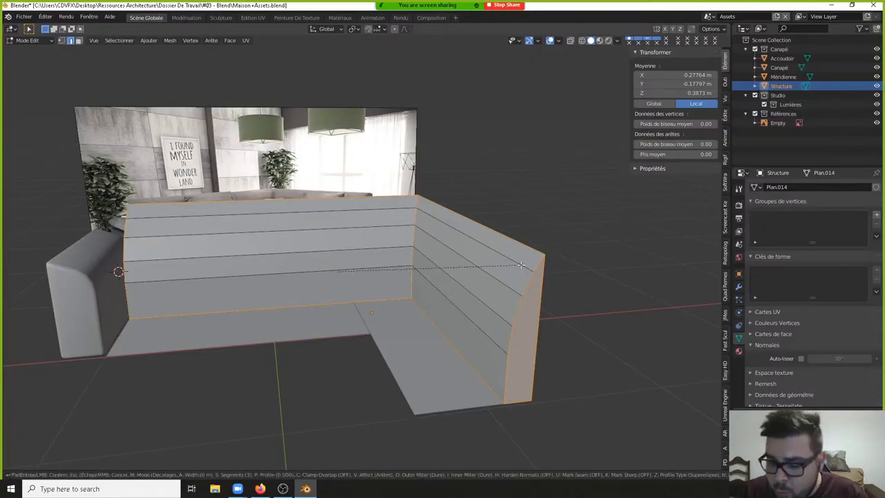
pyautogui.write('0.025')
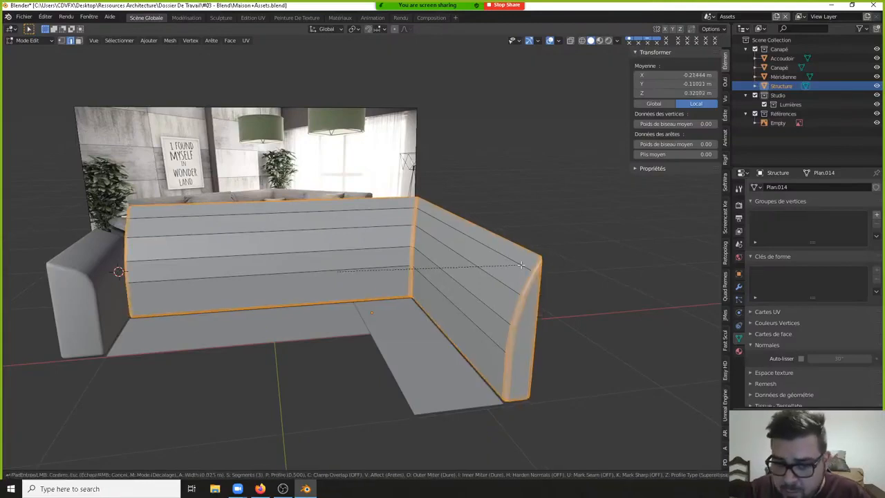
pyautogui.press('Return')
# - Shade the Structure smooth and enable Auto Smooth at 89°
pyautogui.press('Tab')
pyautogui.rightClick(541, 249)
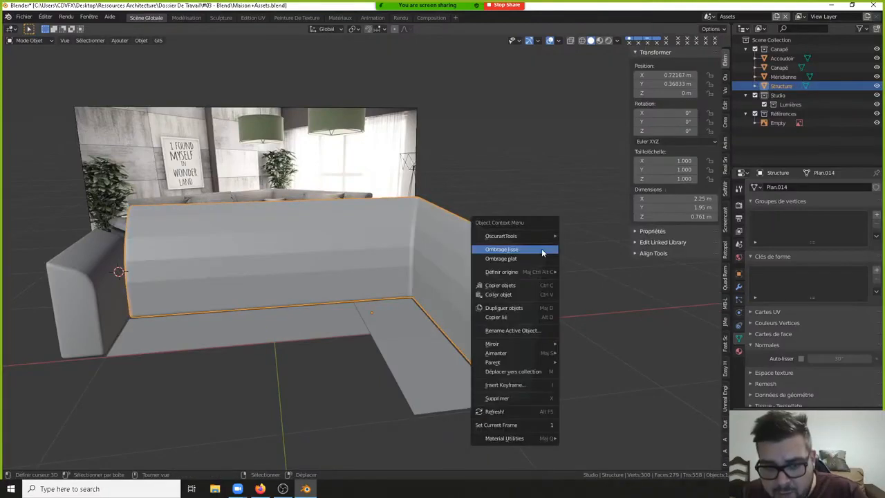
pyautogui.click(541, 249)
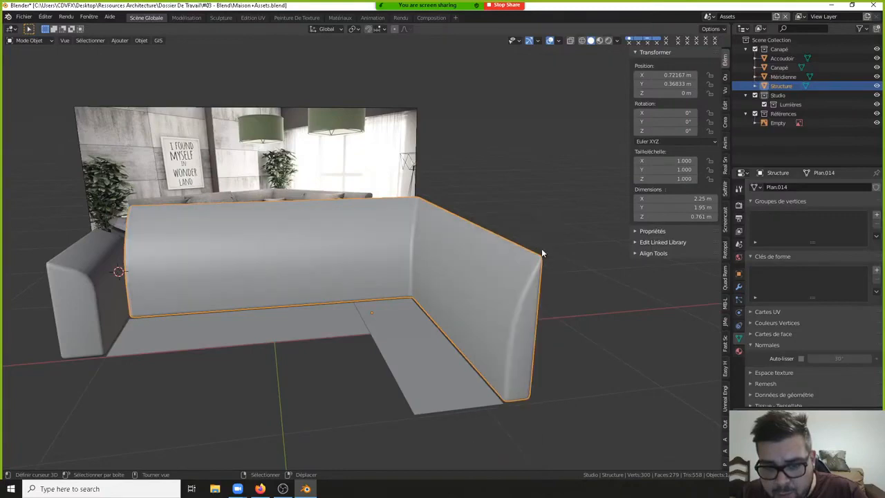
pyautogui.click(800, 358)
pyautogui.click(828, 358)
pyautogui.write('89')
pyautogui.press('Return')
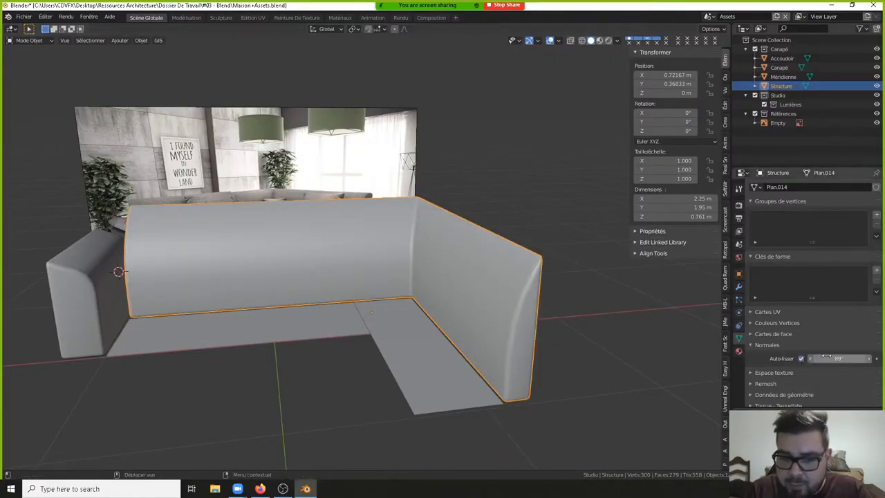
pyautogui.hotkey('alt', 'a')
# - Extrude the Canapé's seat face 0.42 m upward and set the object's origin to its geometry
pyautogui.moveTo(296, 289); pyautogui.dragTo(315, 291, button='middle')
pyautogui.click(279, 318)
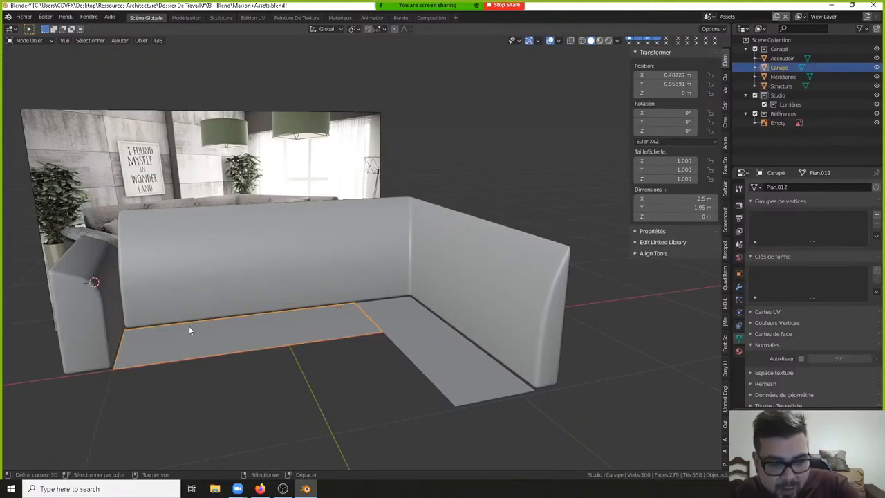
pyautogui.press('Tab')
pyautogui.click(230, 314)
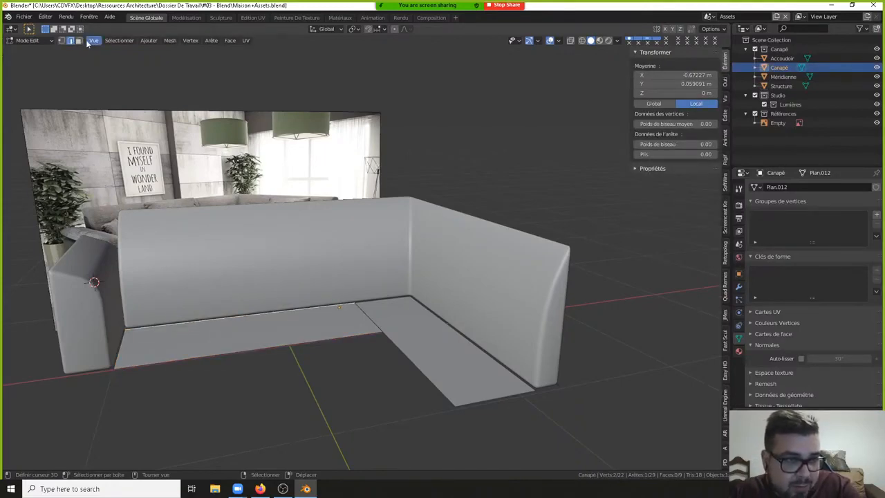
pyautogui.press('3')
pyautogui.click(257, 323)
pyautogui.write('e')
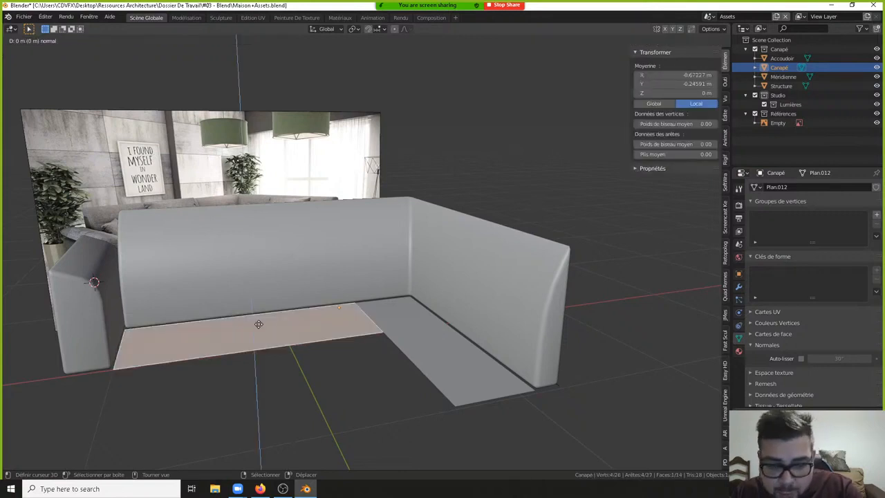
pyautogui.write('0.42')
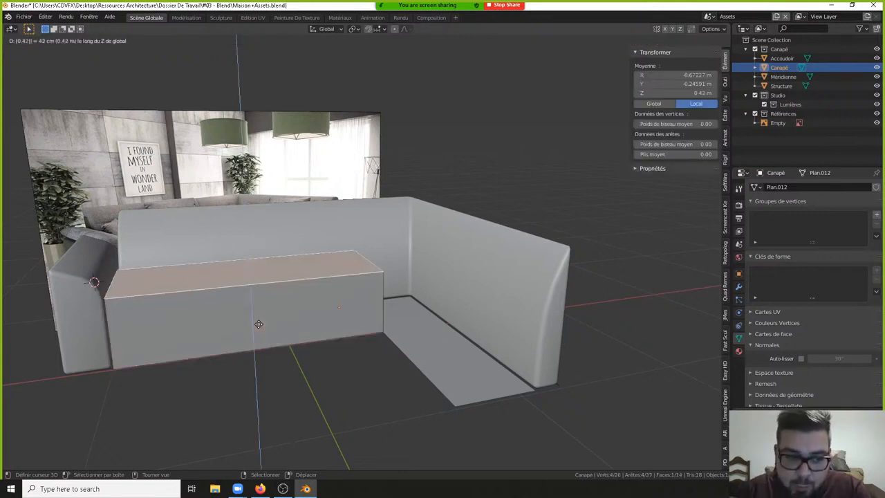
pyautogui.press('Return')
pyautogui.hotkey('ctrl', 'alt', 'shift', 'c')
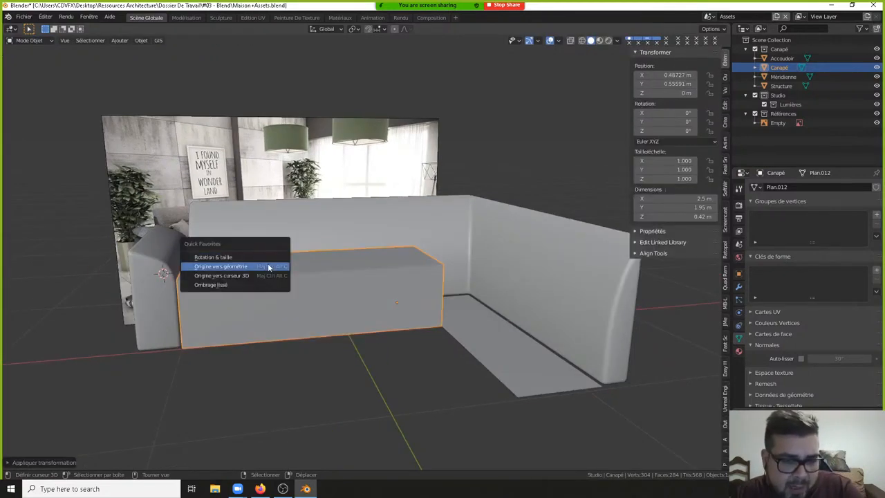
pyautogui.click(260, 265)
# - Add a horizontal loop cut around the Canapé's seat block and slide it up to the top edge
pyautogui.press('Tab')
pyautogui.press('KP_1')
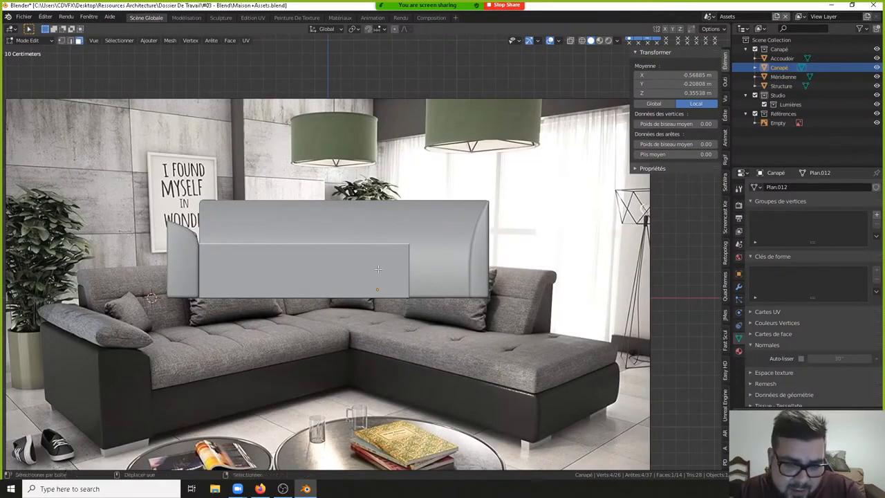
pyautogui.keyDown('shift'); pyautogui.moveTo(365, 261); pyautogui.dragTo(424, 284, button='middle'); pyautogui.keyUp('shift')
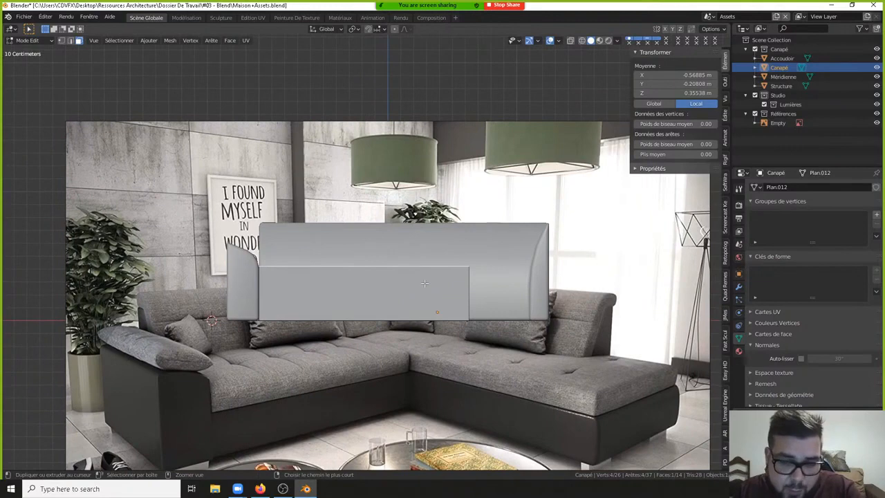
pyautogui.hotkey('ctrl', 'r')
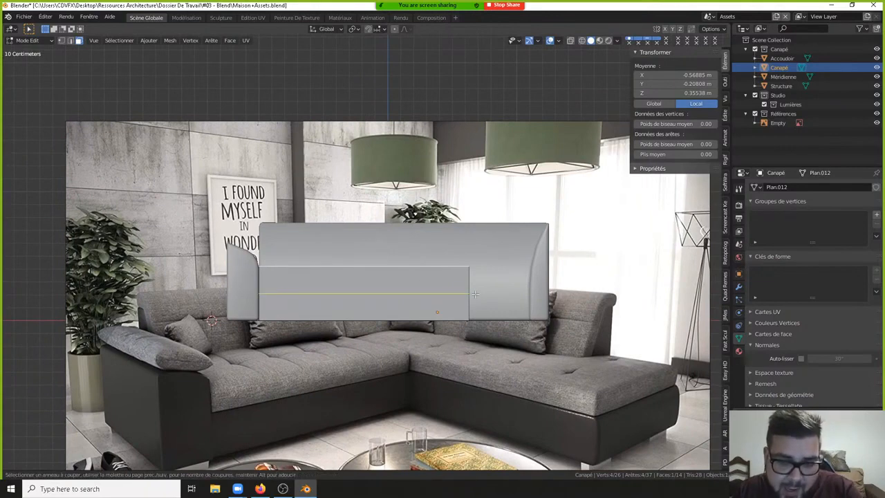
pyautogui.click(475, 293)
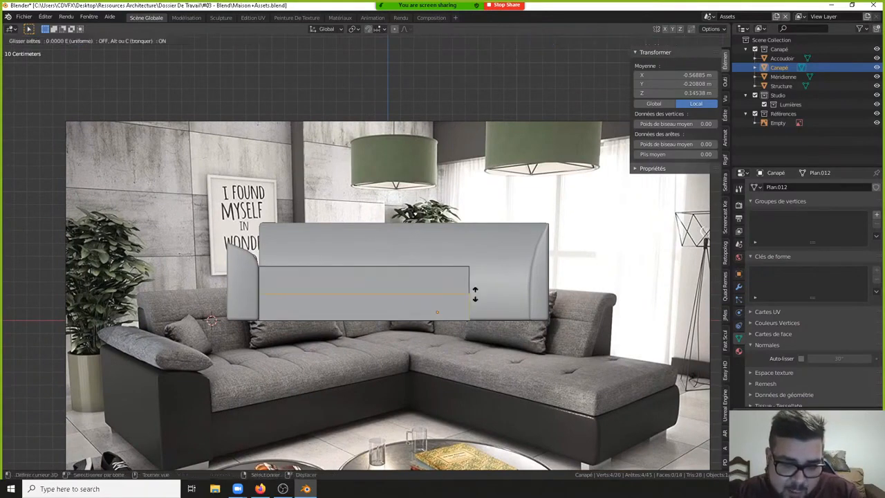
pyautogui.click(481, 250)
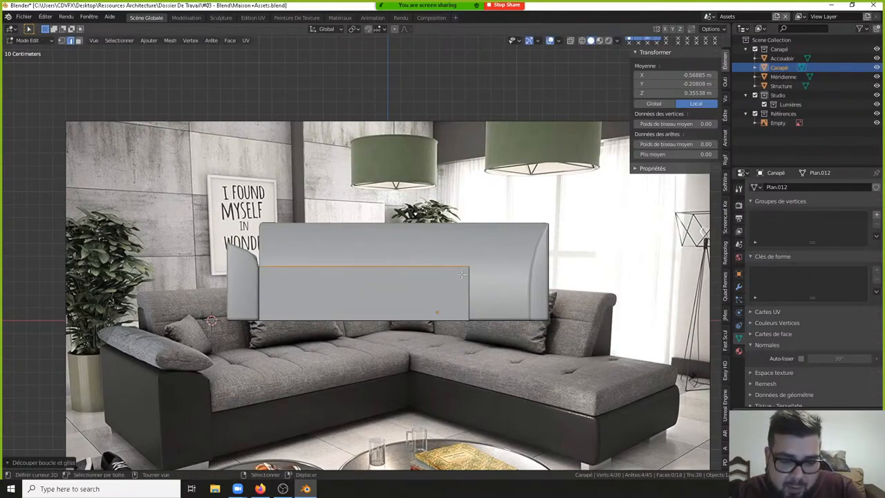
# - Move the new edge loop 0.15 m down along Z to separate the cushion from the base
pyautogui.write('gy')
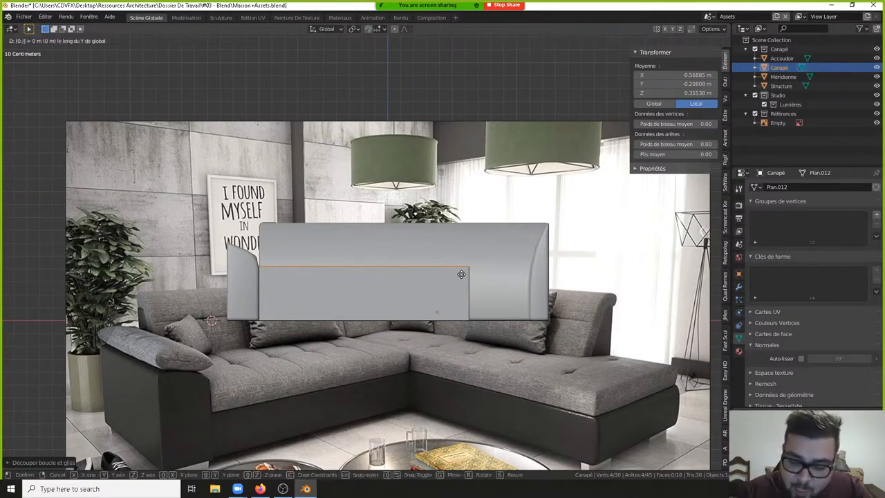
pyautogui.write('-0.15')
pyautogui.press('BackSpace')
pyautogui.press('BackSpace')
pyautogui.press('BackSpace')
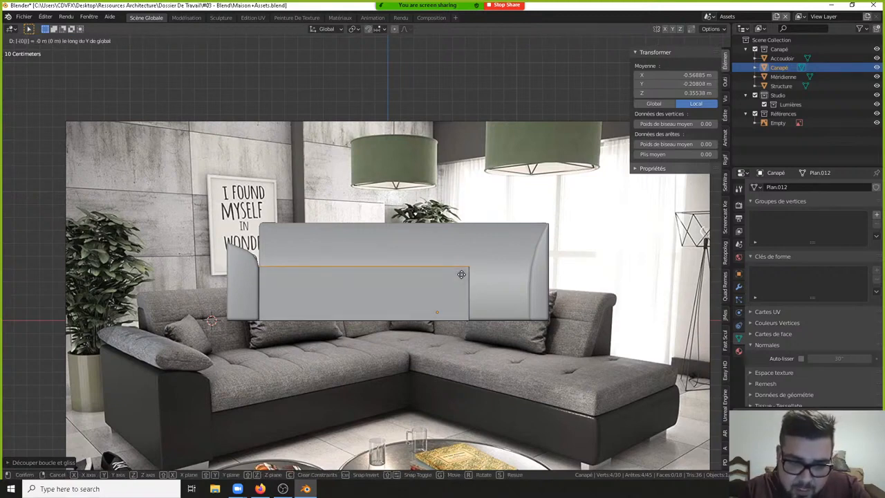
pyautogui.write('.1z')
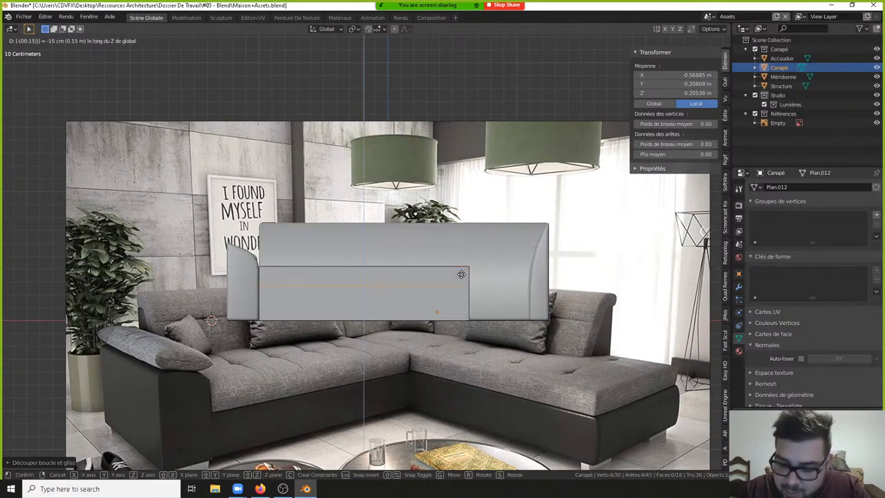
pyautogui.write('5')
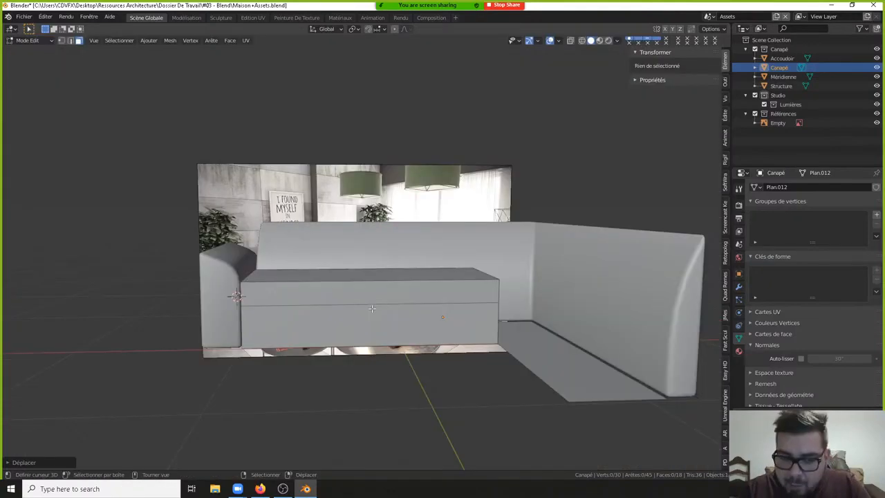
# - Isolate the Canapé in local view and delete the L-shaped chain of leftover outline edges behind and beside the seat block
pyautogui.press('KP_Divide')
pyautogui.moveTo(337, 258); pyautogui.dragTo(450, 257, button='middle')
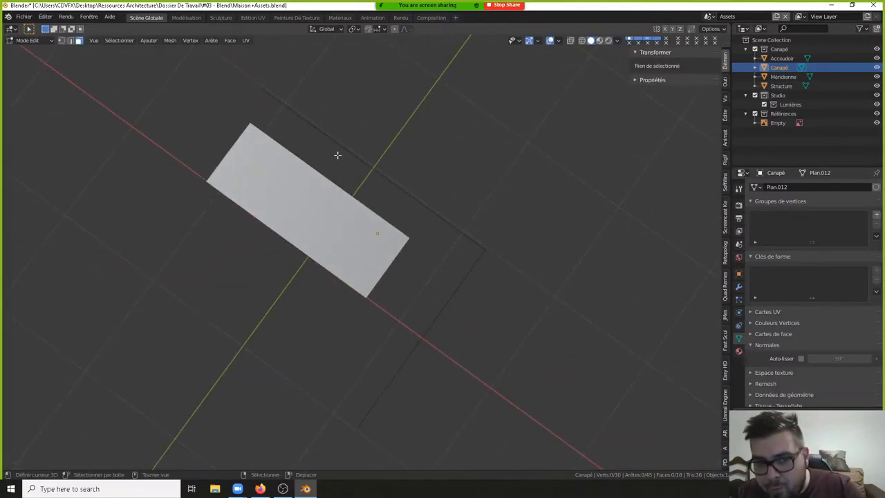
pyautogui.press('Tab')
pyautogui.press('Tab')
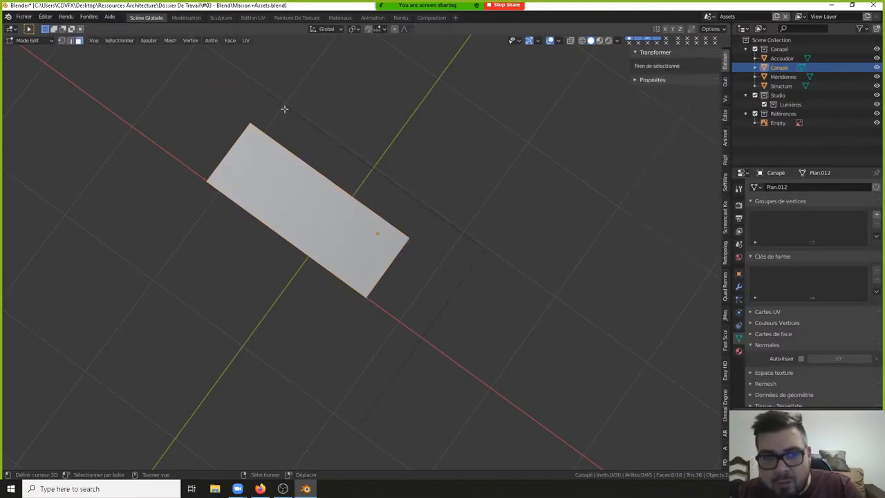
pyautogui.click(386, 150)
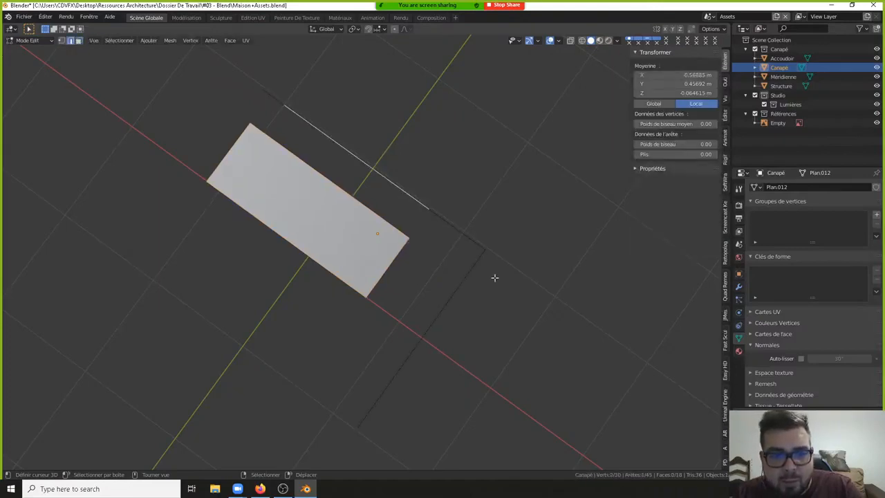
pyautogui.keyDown('shift'); pyautogui.click(450, 222); pyautogui.keyUp('shift')
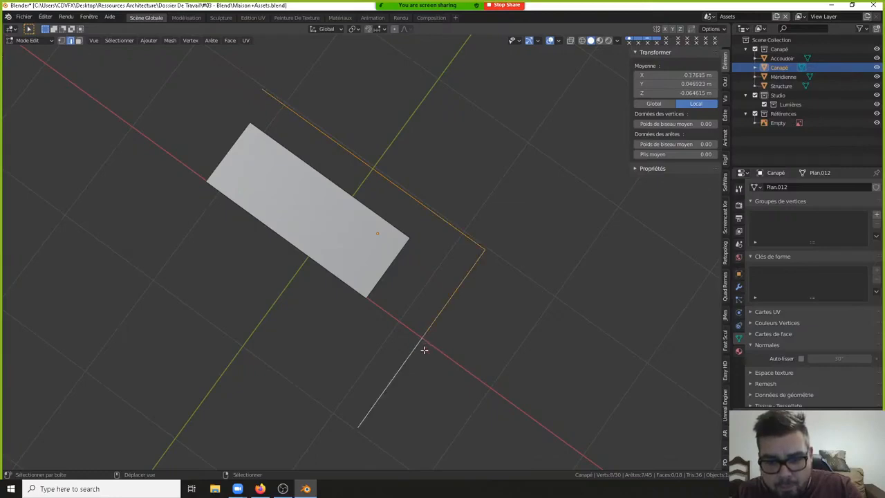
pyautogui.press('x')
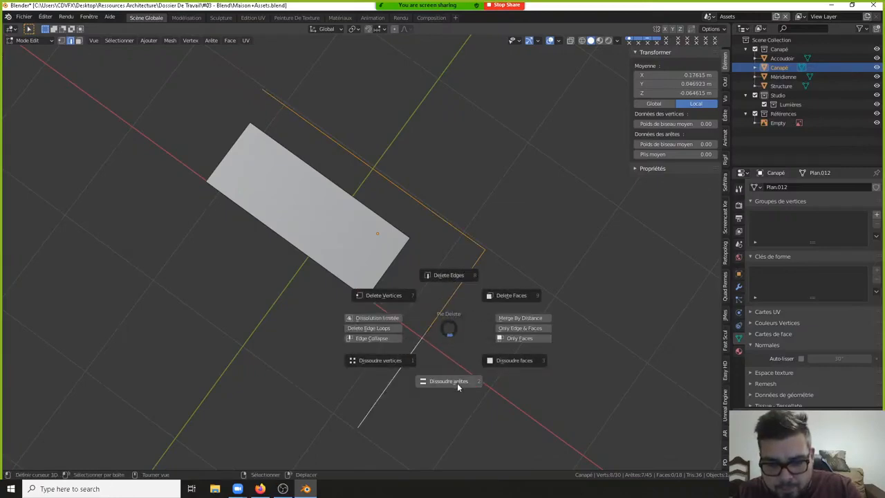
pyautogui.click(448, 276)
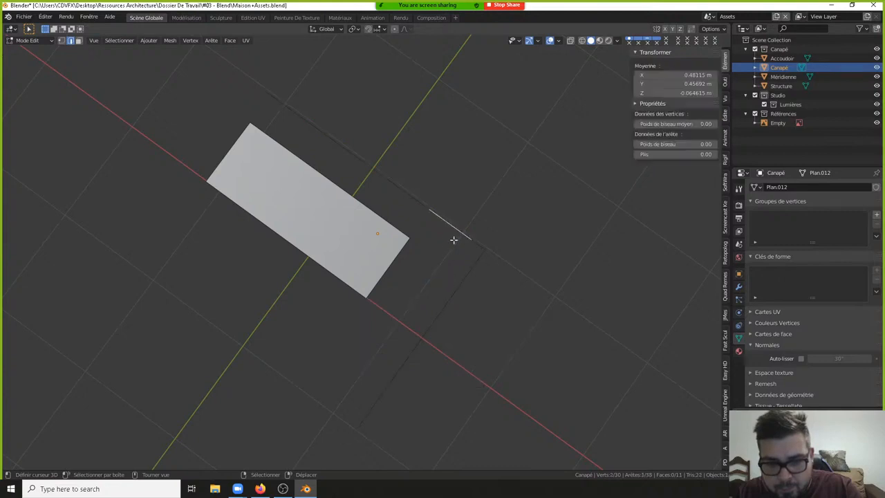
# - Delete the second set of edges remaining along the L-shaped outline around the seat block
pyautogui.keyDown('ctrl'); pyautogui.click(257, 92); pyautogui.keyUp('ctrl')
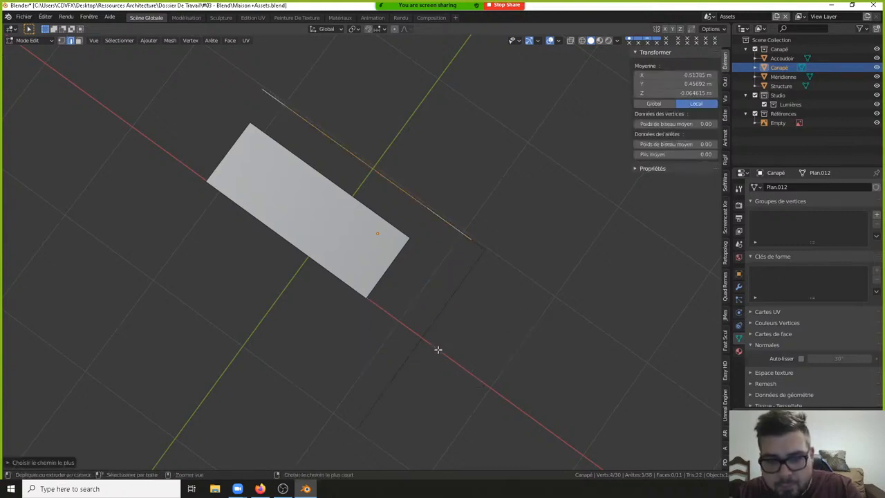
pyautogui.keyDown('ctrl'); pyautogui.click(367, 405); pyautogui.keyUp('ctrl')
pyautogui.press('x')
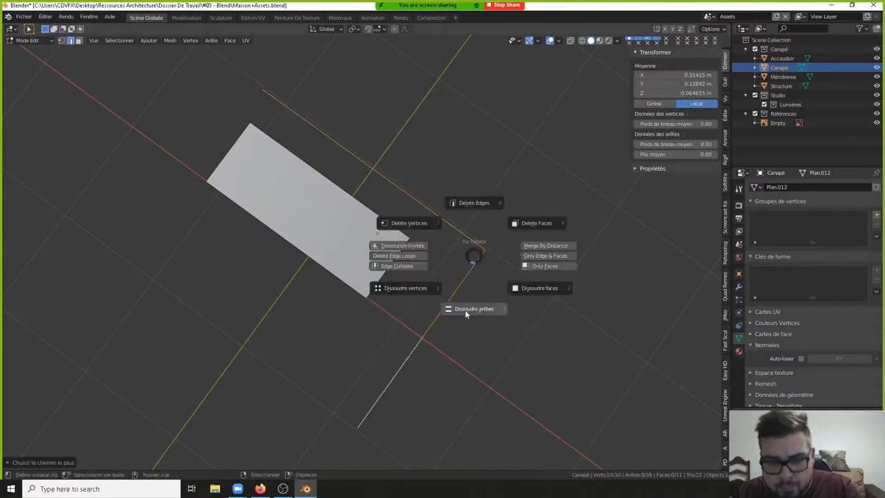
pyautogui.click(482, 205)
pyautogui.moveTo(419, 235); pyautogui.dragTo(472, 219, button='middle')
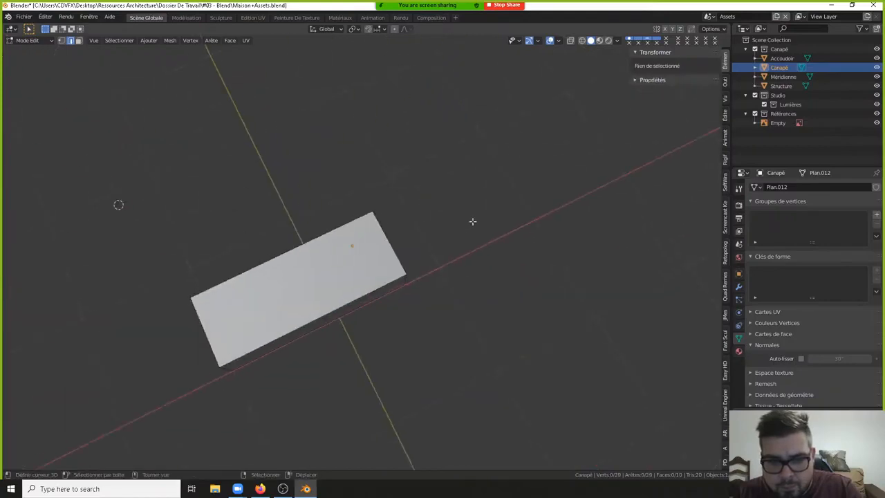
# - Apply the Canapé's rotation and scale and set its origin to its geometry
pyautogui.press('Tab')
pyautogui.press('q')
pyautogui.click(348, 251)
pyautogui.click(346, 261)
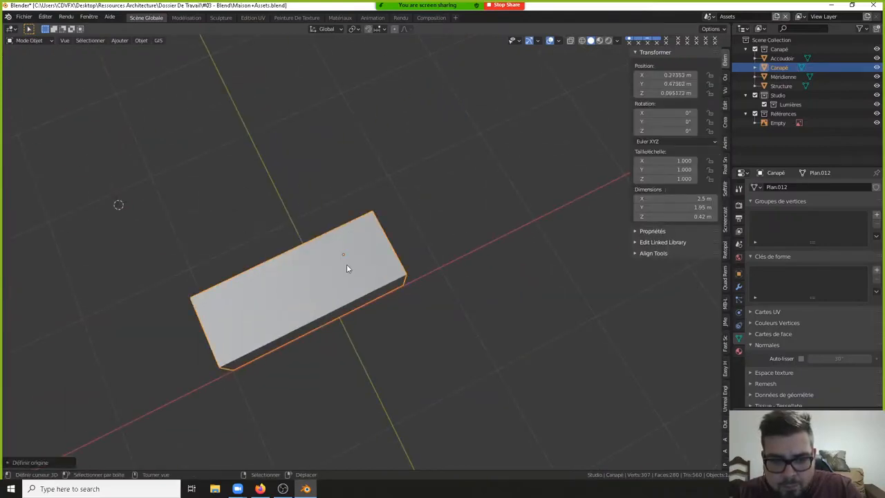
pyautogui.moveTo(363, 255); pyautogui.dragTo(345, 264, button='middle')
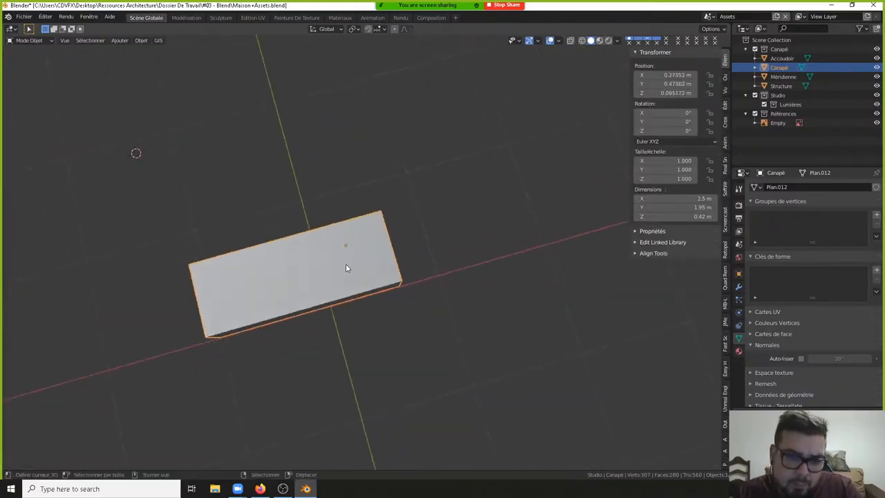
pyautogui.press('q')
pyautogui.click(338, 259)
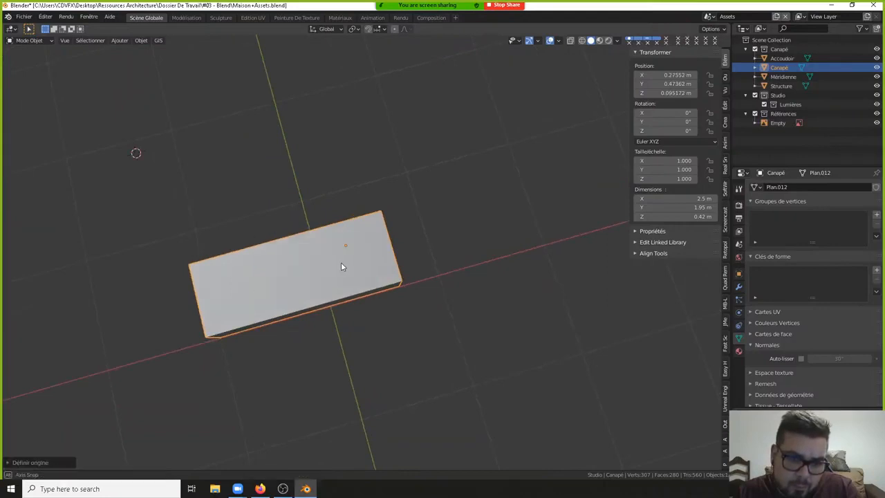
# - Clean up the Canapé's whole mesh by dissolving degenerate geometry, merging vertices by distance and deleting loose elements
pyautogui.press('Tab')
pyautogui.press('a')
pyautogui.press('q')
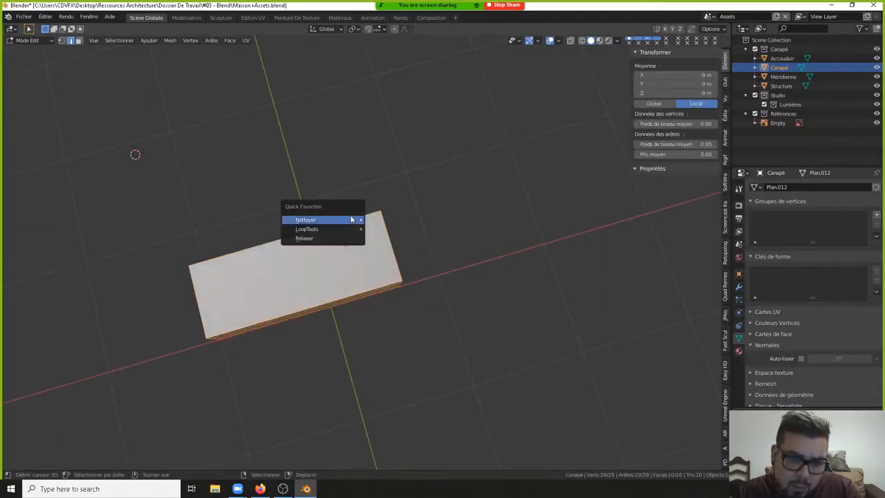
pyautogui.moveTo(351, 219)
pyautogui.click(420, 242)
pyautogui.press('q')
pyautogui.moveTo(419, 241)
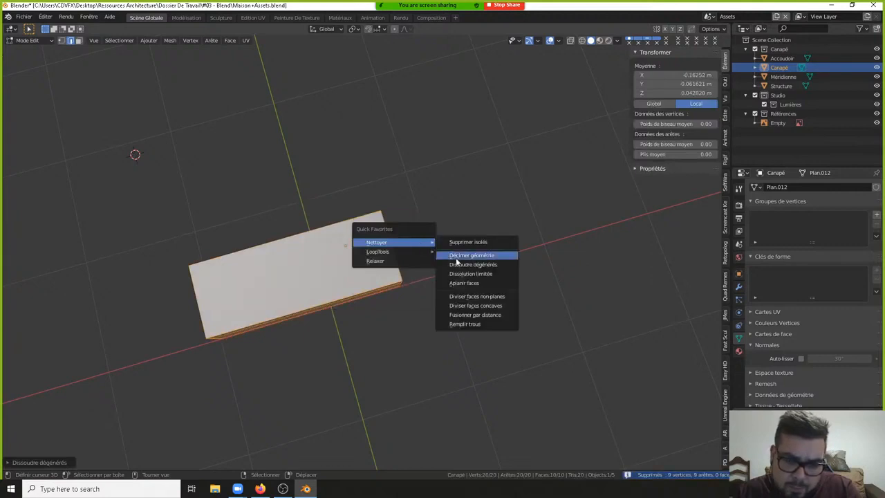
pyautogui.click(475, 314)
pyautogui.press('q')
pyautogui.moveTo(484, 315)
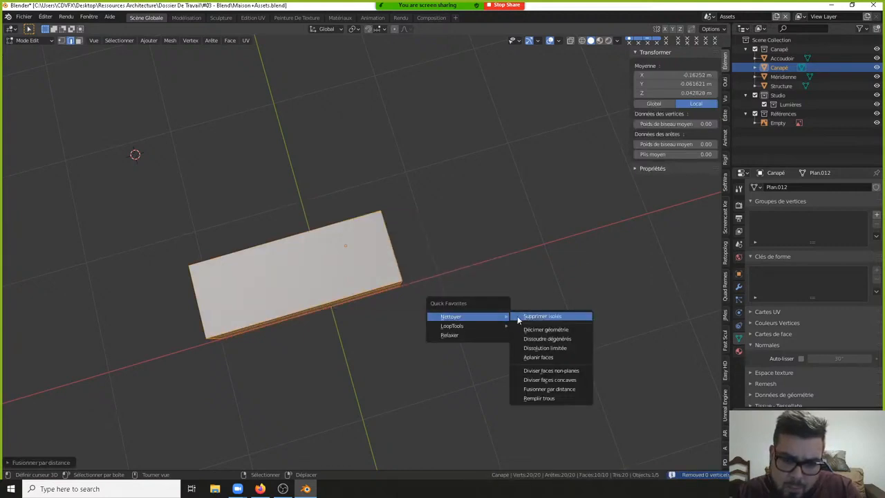
pyautogui.click(517, 318)
# - Apply the cleaned Canapé's rotation and scale and recenter its origin on the seat block's geometry
pyautogui.press('Tab')
pyautogui.press('q')
pyautogui.click(364, 273)
pyautogui.press('q')
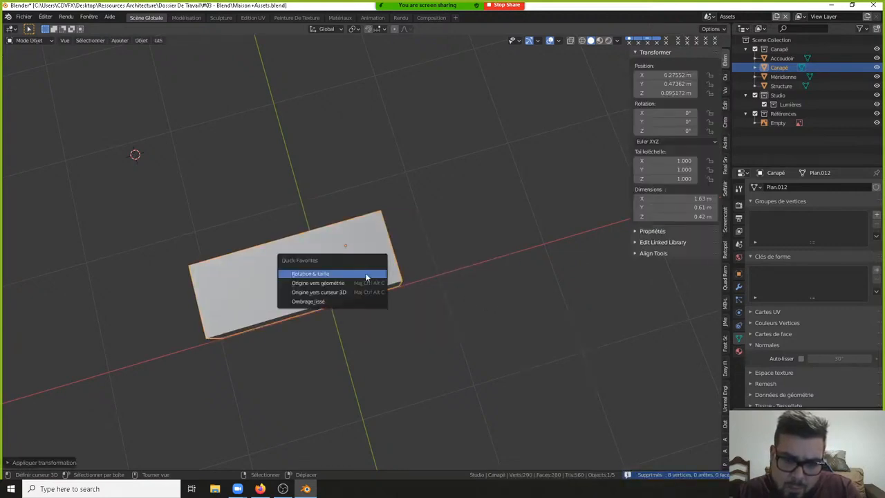
pyautogui.click(367, 282)
# - Select the faces of the Canapé's upper cushion section and separate them into their own object
pyautogui.keyDown('shift'); pyautogui.moveTo(367, 283); pyautogui.dragTo(375, 213, button='middle'); pyautogui.keyUp('shift')
pyautogui.press('KP_1')
pyautogui.press('Tab')
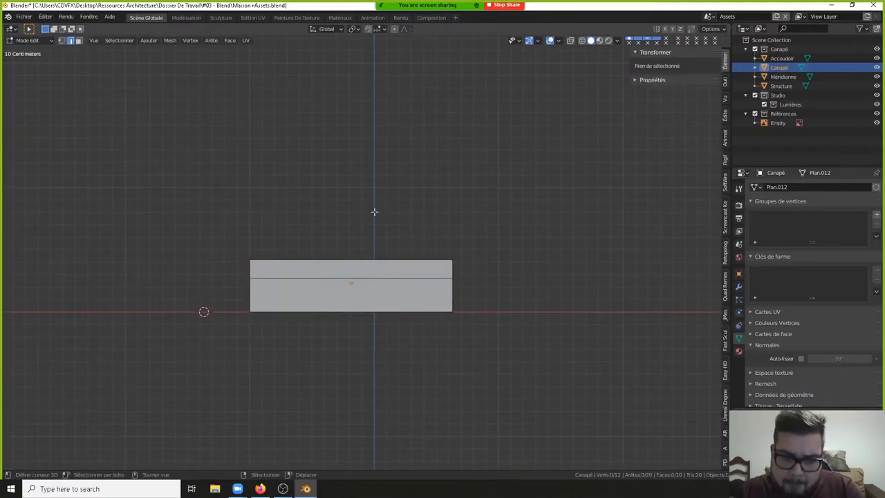
pyautogui.click(79, 41)
pyautogui.hotkey('ctrl', 'z')
pyautogui.moveTo(432, 230); pyautogui.dragTo(385, 305, button='middle')
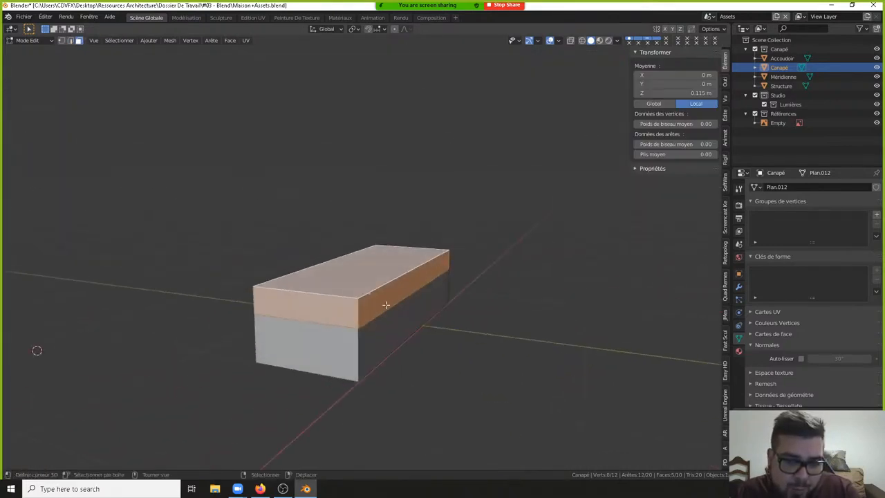
pyautogui.moveTo(436, 235); pyautogui.dragTo(374, 298, button='middle')
pyautogui.press('p')
pyautogui.click(428, 248)
pyautogui.press('Tab')
# - Try moving the separated cushion off its base, cancel the move and leave local view to show the whole sofa
pyautogui.click(373, 298)
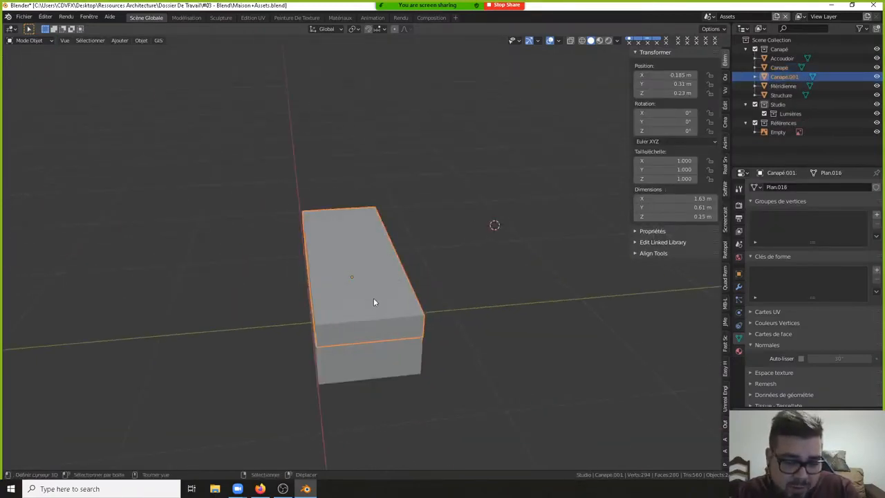
pyautogui.press('g')
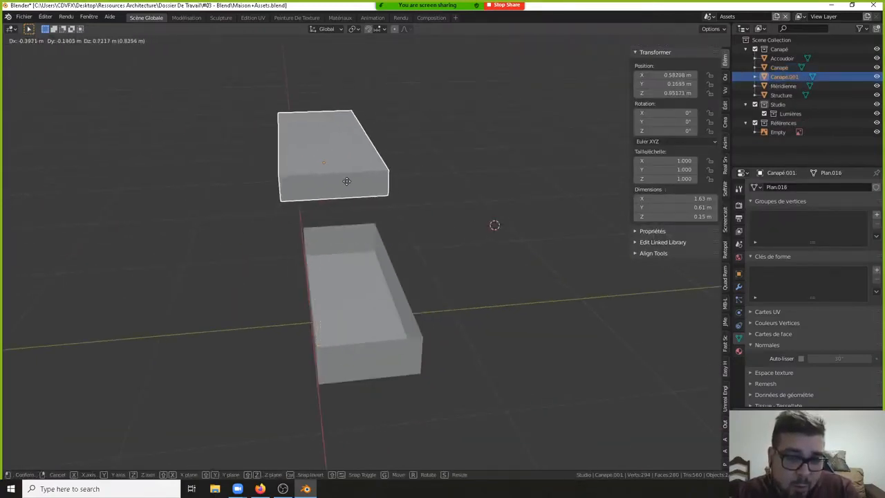
pyautogui.rightClick(347, 183)
pyautogui.moveTo(369, 222); pyautogui.dragTo(428, 206, button='middle')
pyautogui.press('KP_Divide')
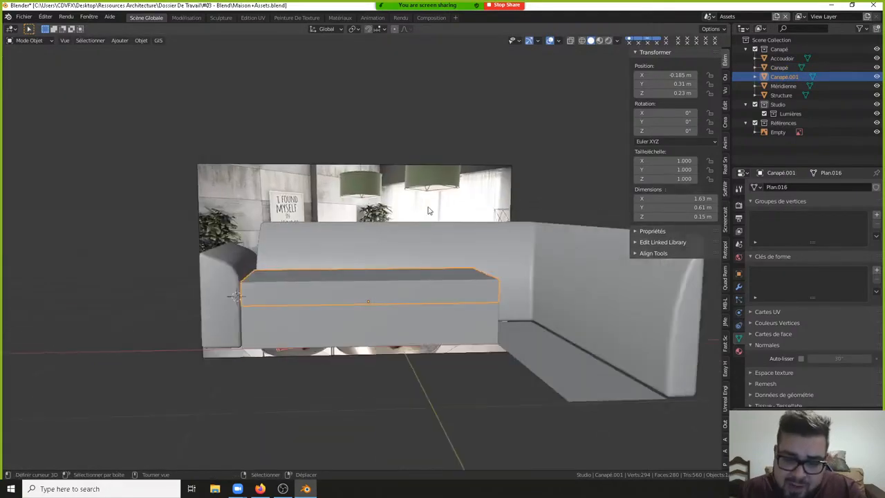
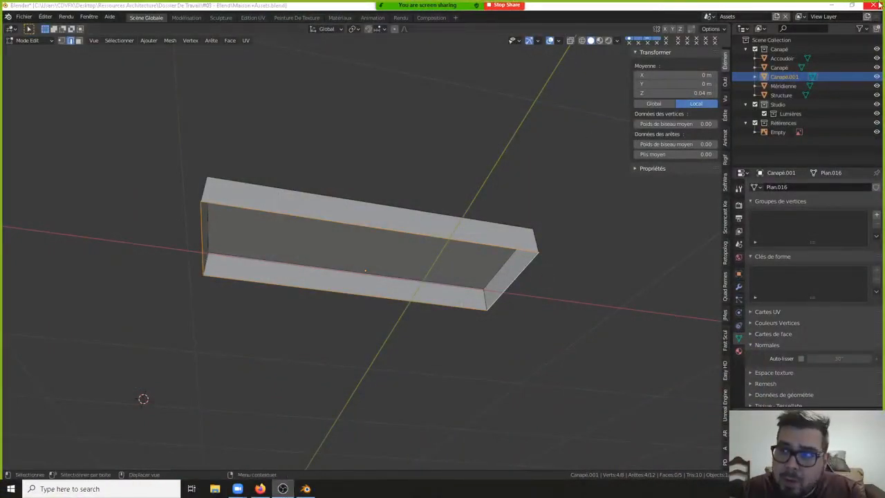
pyautogui.click(849, 5)
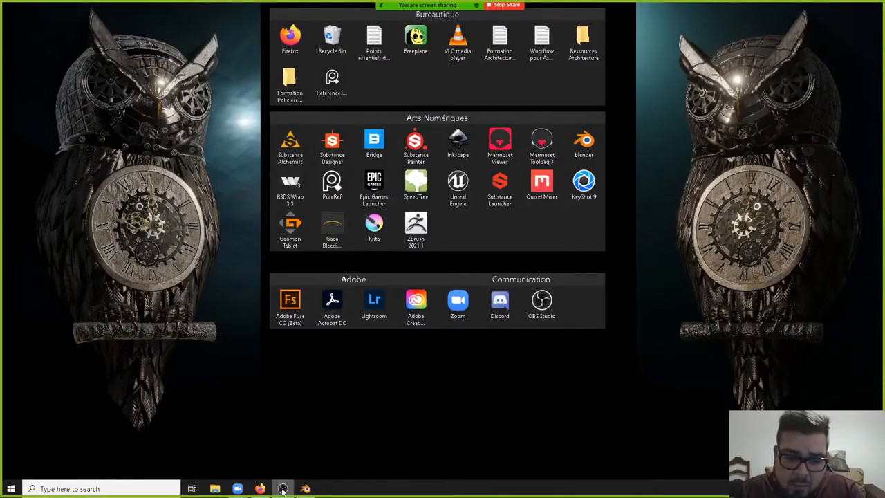
pyautogui.click(305, 489)
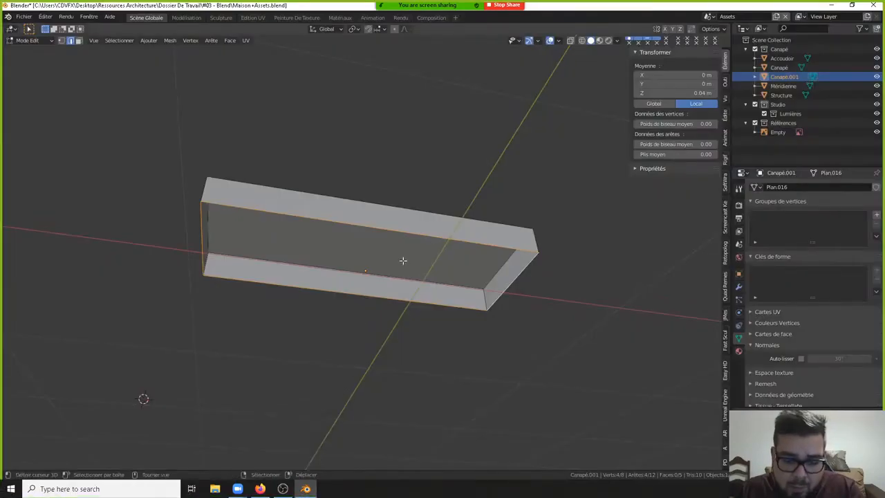
# - Fill the open underside of the isolated cushion with a face
pyautogui.press('f')
pyautogui.press('a')
pyautogui.click(403, 222)
pyautogui.press('Tab')
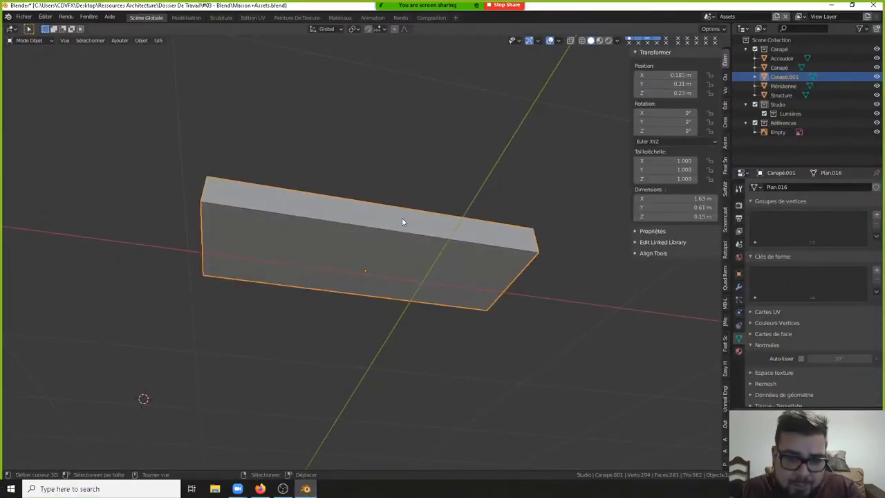
# - Apply the cushion's rotation and scale and set its origin to its geometry
pyautogui.moveTo(402, 217); pyautogui.dragTo(369, 244, button='middle')
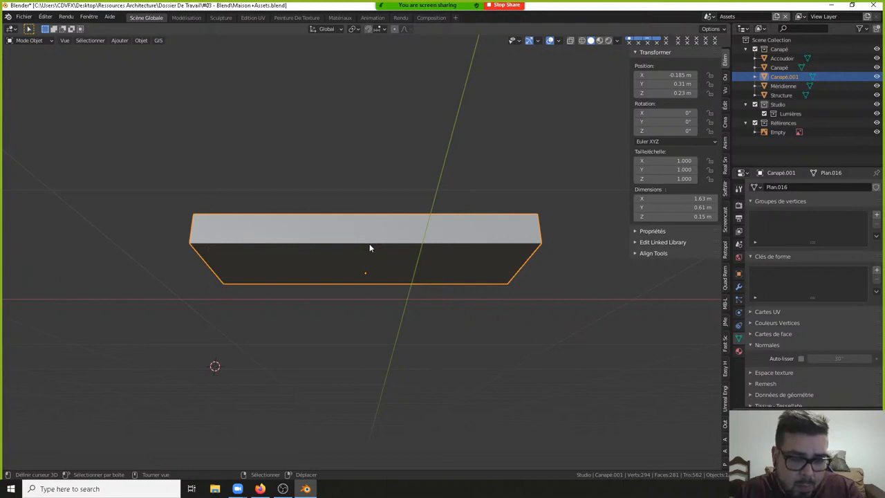
pyautogui.press('q')
pyautogui.click(350, 237)
pyautogui.press('q')
pyautogui.click(343, 247)
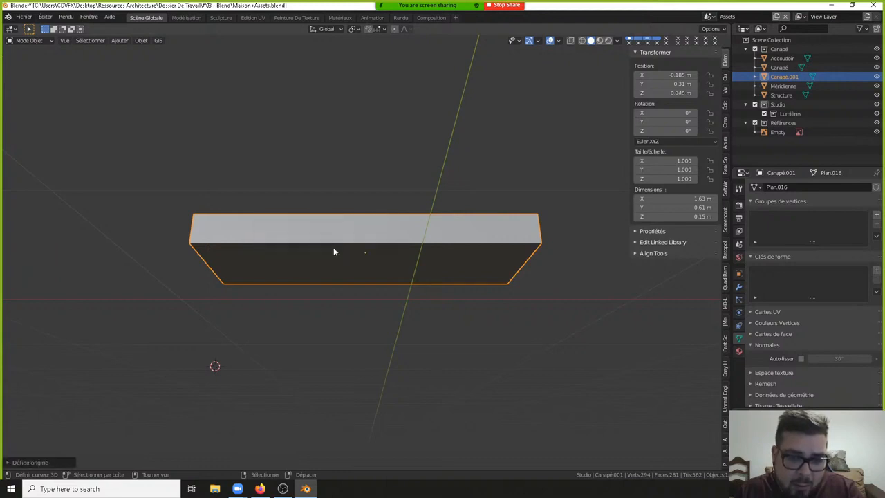
# - Add a Bevel modifier to the cushion with an amount of 0.05 m and 3 segments, and apply it
pyautogui.moveTo(409, 256); pyautogui.dragTo(410, 306, button='middle')
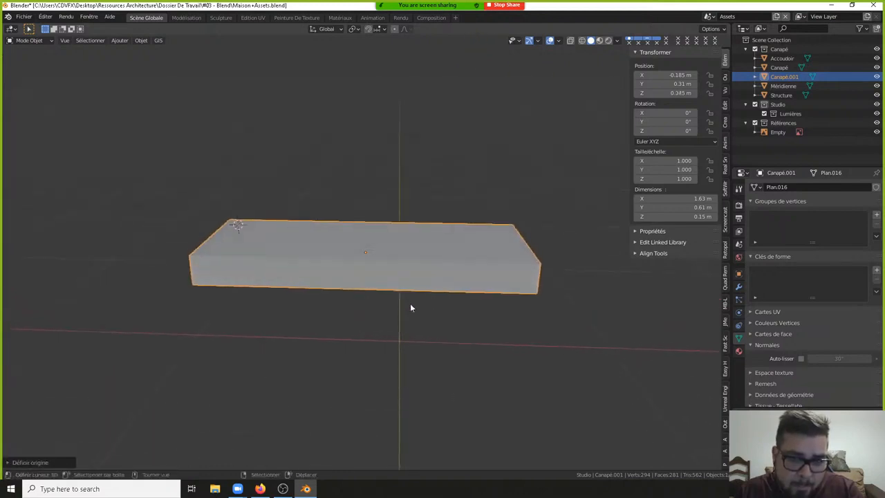
pyautogui.click(738, 285)
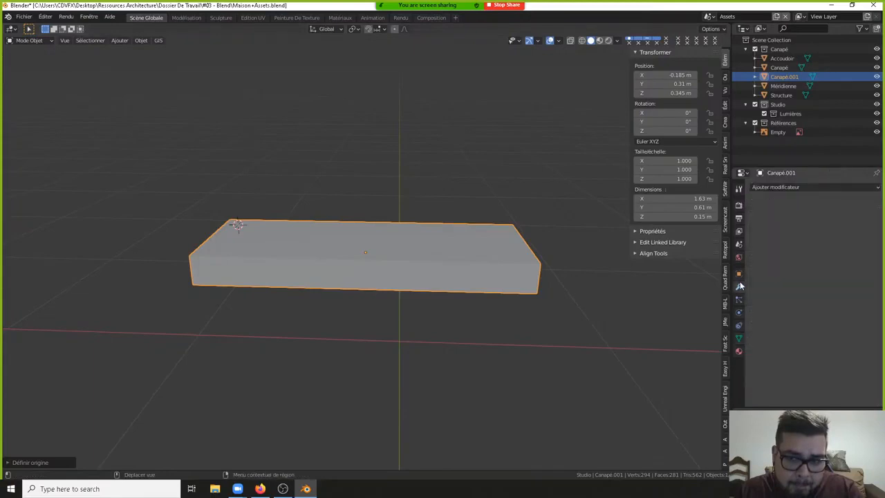
pyautogui.click(803, 188)
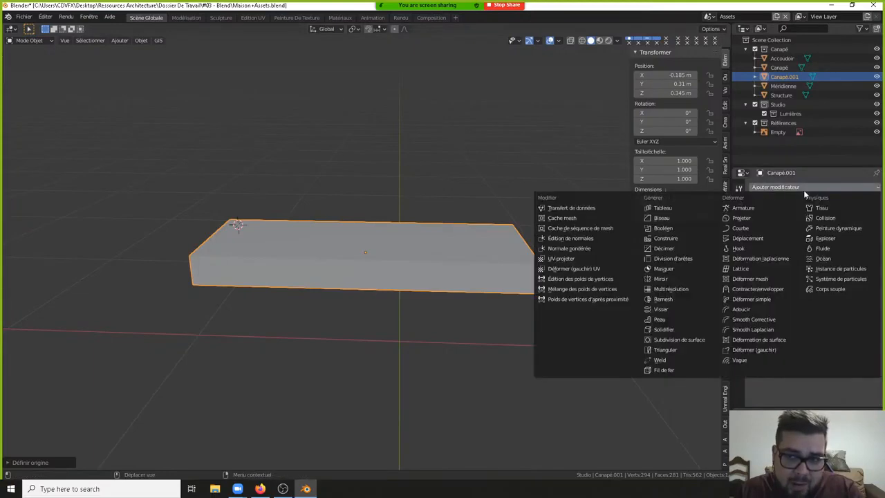
pyautogui.click(671, 220)
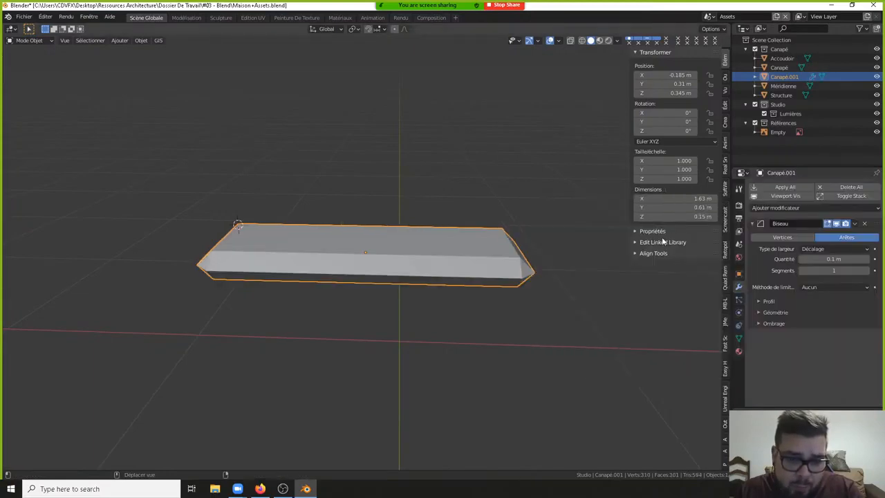
pyautogui.click(835, 259)
pyautogui.write('0.0')
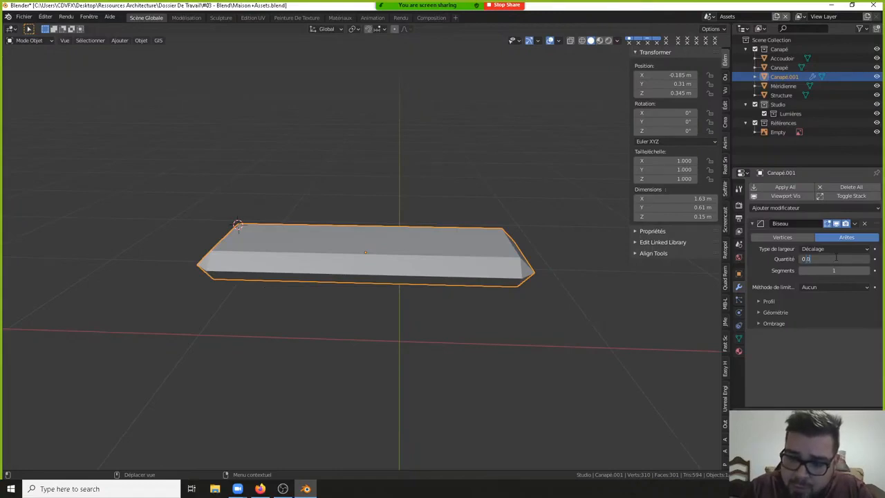
pyautogui.write('5')
pyautogui.press('Return')
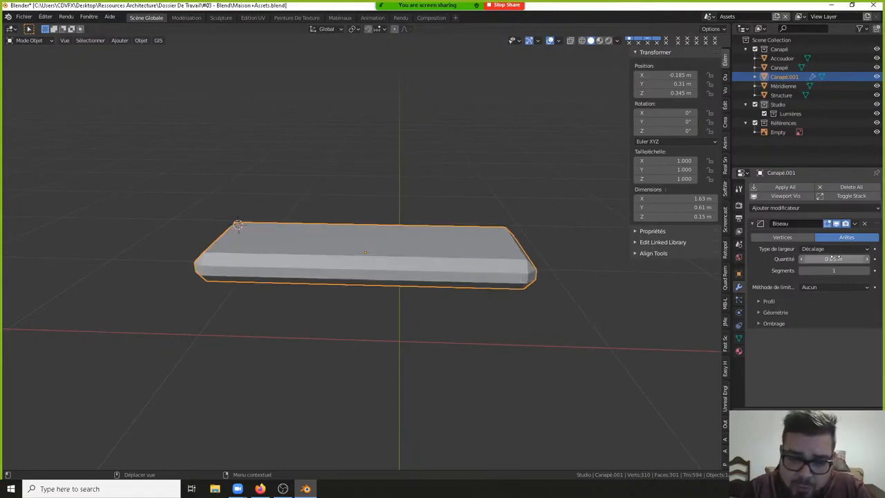
pyautogui.click(866, 271)
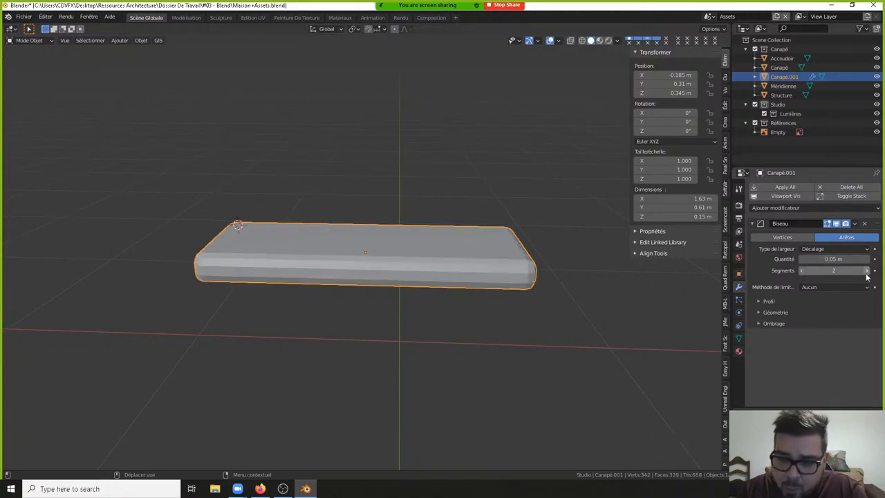
pyautogui.click(866, 271)
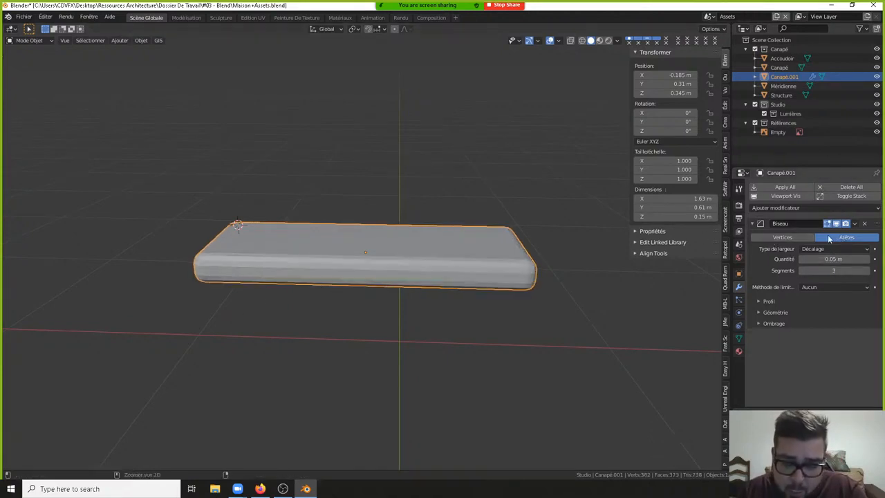
pyautogui.hotkey('ctrl', 'a')
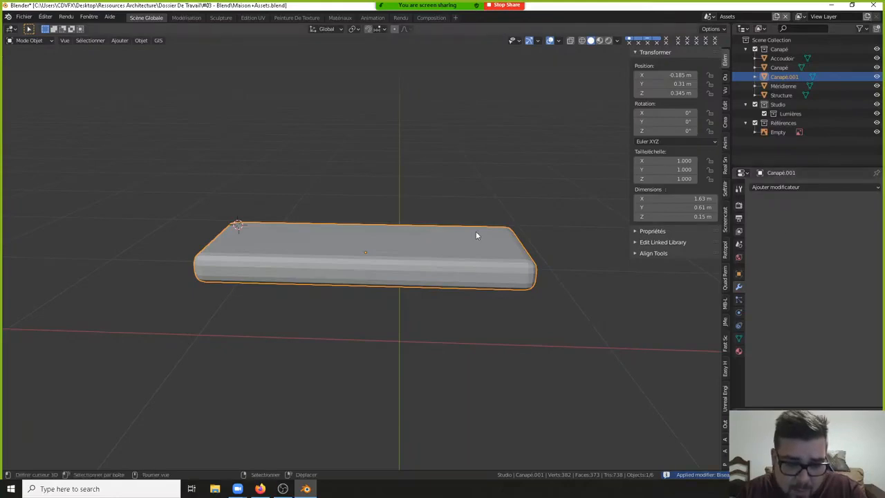
# - Shade the cushion smooth and enable Auto Smooth with an angle of 89°
pyautogui.moveTo(475, 231); pyautogui.dragTo(491, 262, button='middle')
pyautogui.rightClick(491, 262)
pyautogui.click(461, 266)
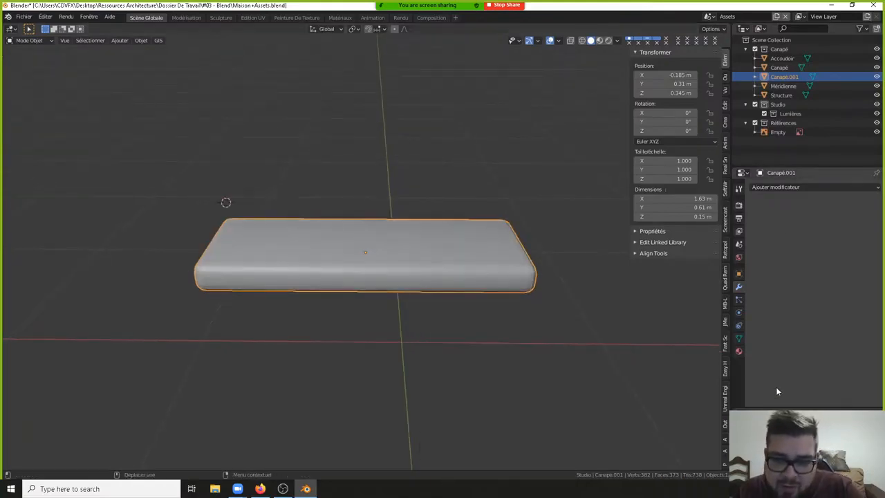
pyautogui.click(737, 340)
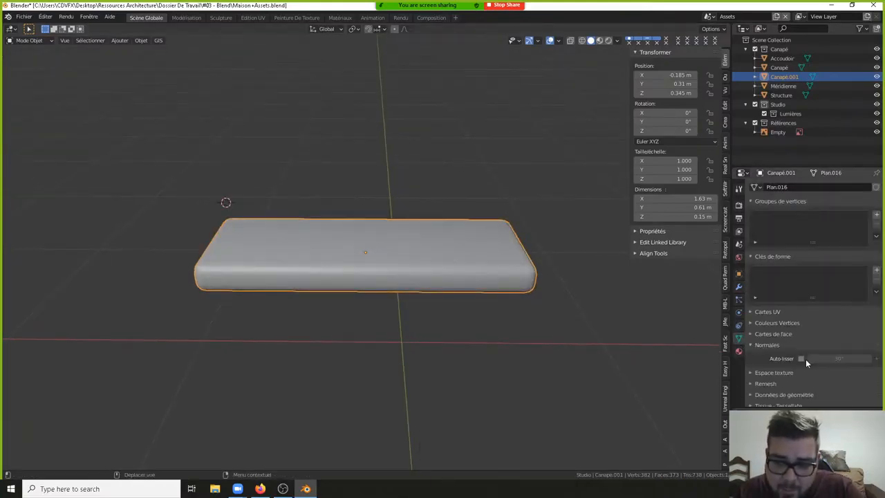
pyautogui.click(829, 358)
pyautogui.write('89')
pyautogui.press('Return')
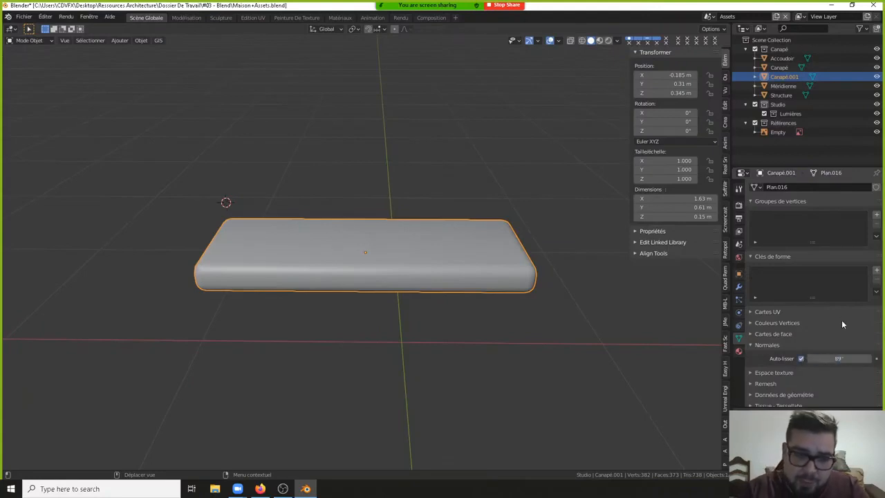
# - Isolate the Canapé base in local view and select the edges around its open top
pyautogui.press('KP_Divide')
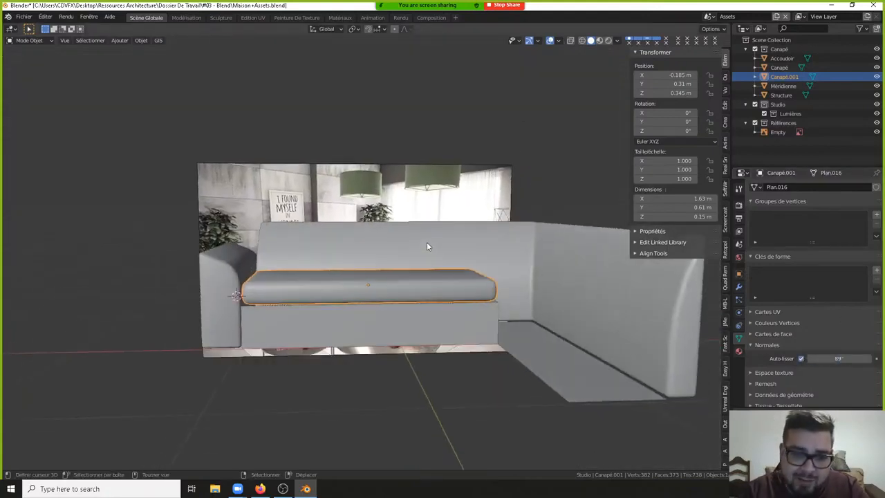
pyautogui.click(434, 329)
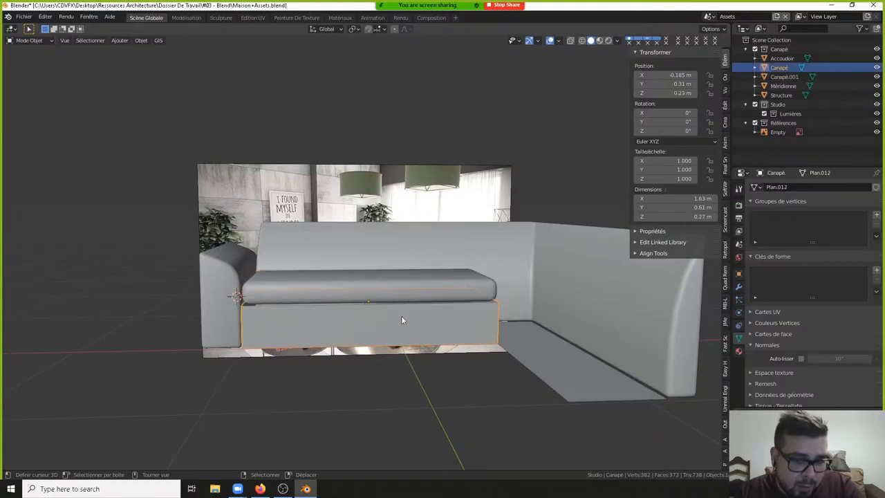
pyautogui.press('KP_Divide')
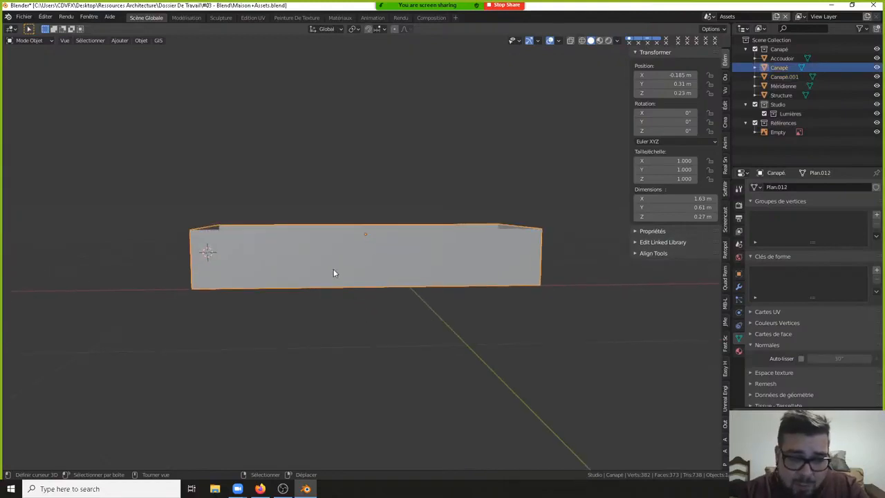
pyautogui.moveTo(346, 233); pyautogui.dragTo(349, 268, button='middle')
pyautogui.press('Tab')
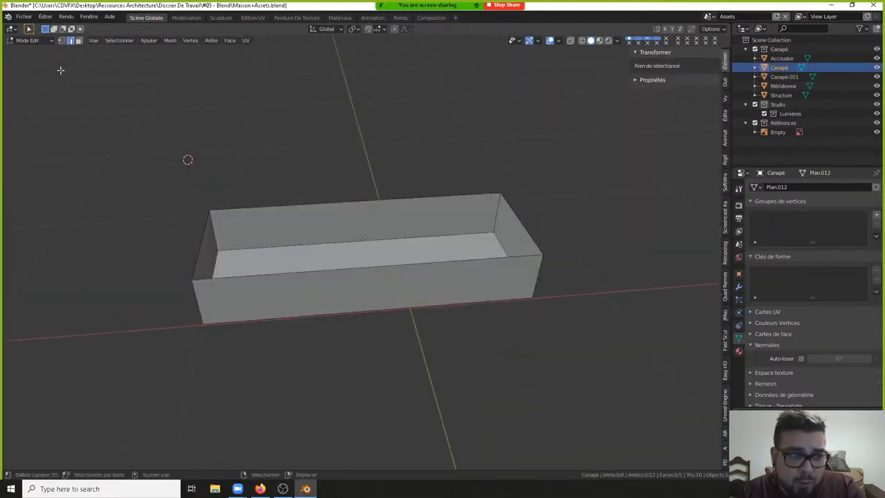
pyautogui.click(361, 207)
pyautogui.keyDown('shift'); pyautogui.click(503, 258); pyautogui.keyUp('shift')
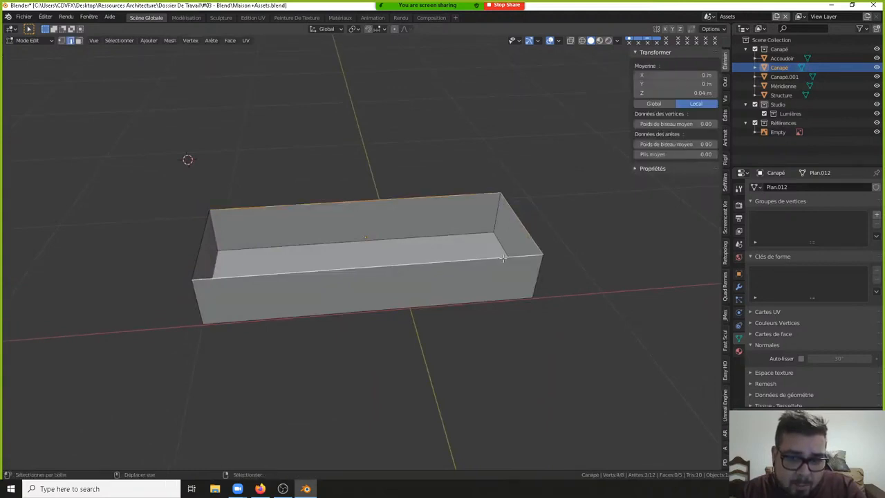
# - Fill the open top of the Canapé box with a face, then apply its rotation and scale and set its origin to geometry
pyautogui.press('f')
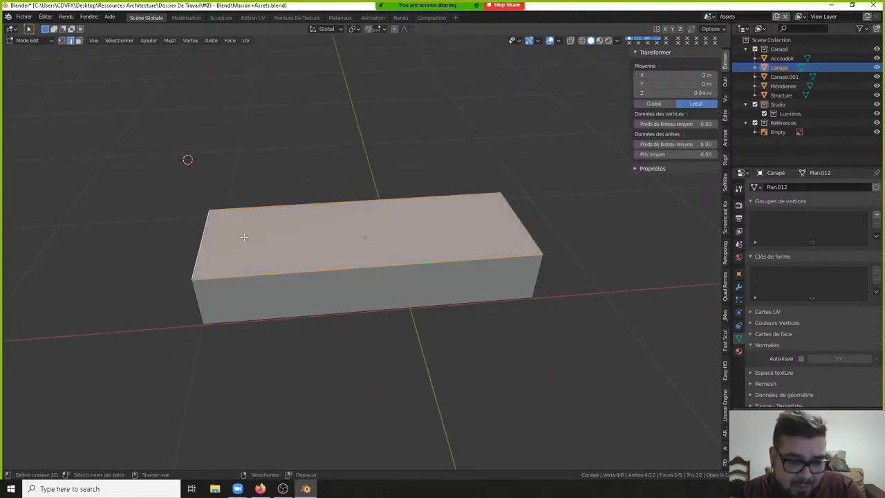
pyautogui.press('Tab')
pyautogui.press('q')
pyautogui.click(315, 213)
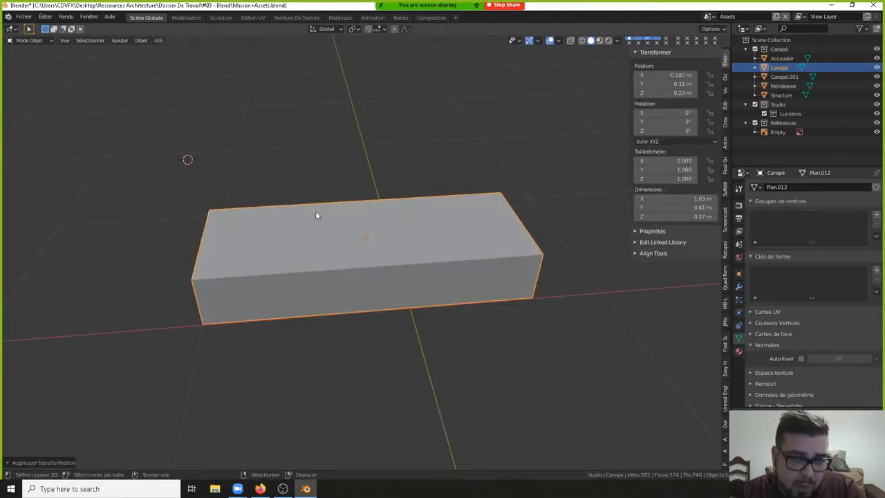
pyautogui.press('q')
pyautogui.click(313, 222)
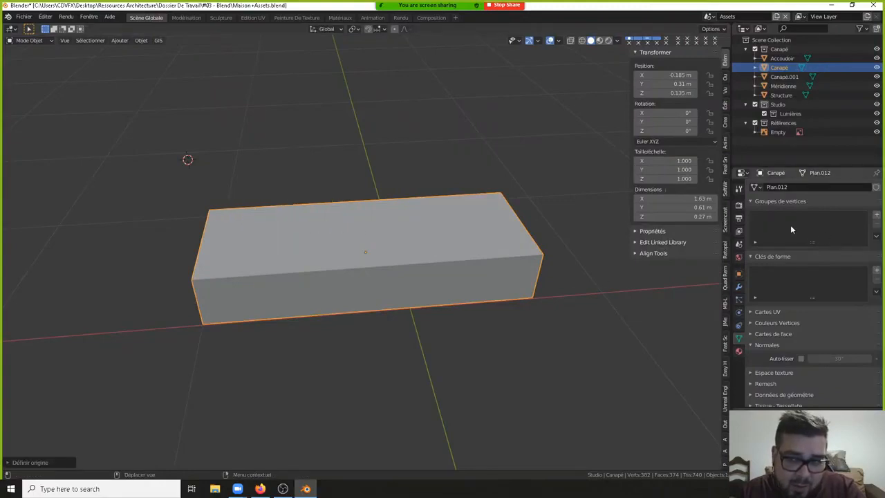
# - Add a Bevel modifier to the Canapé box with an amount of 0.025 m and 3 segments, and apply it
pyautogui.click(738, 287)
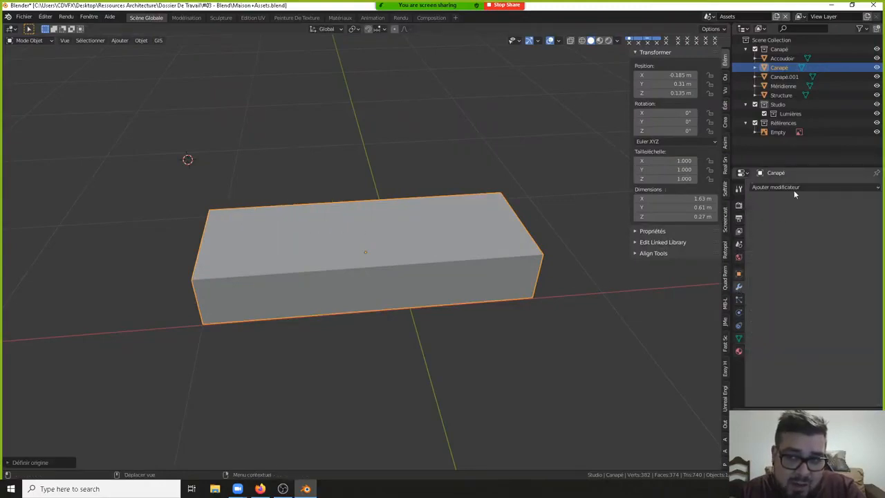
pyautogui.click(793, 188)
pyautogui.click(660, 219)
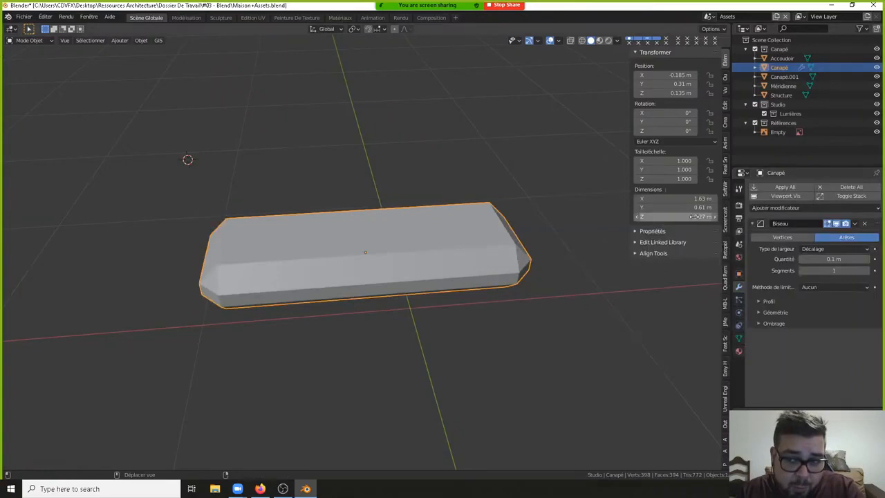
pyautogui.click(835, 259)
pyautogui.write('0')
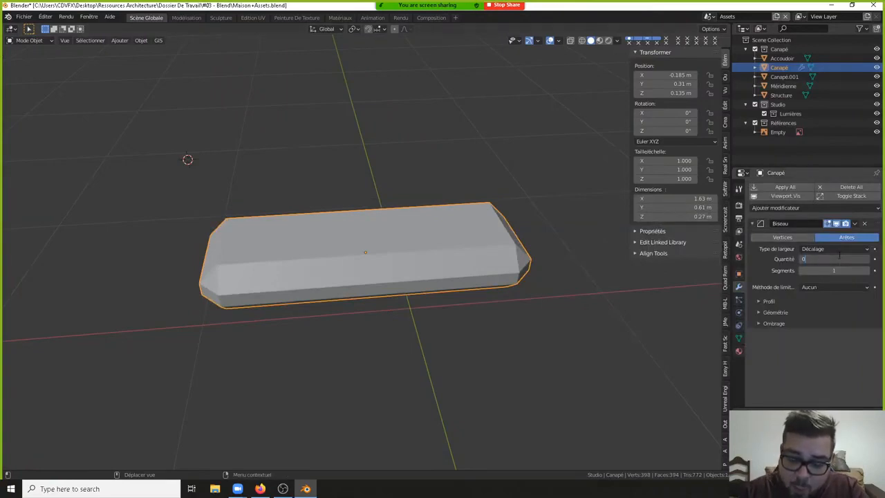
pyautogui.write('.025')
pyautogui.press('Return')
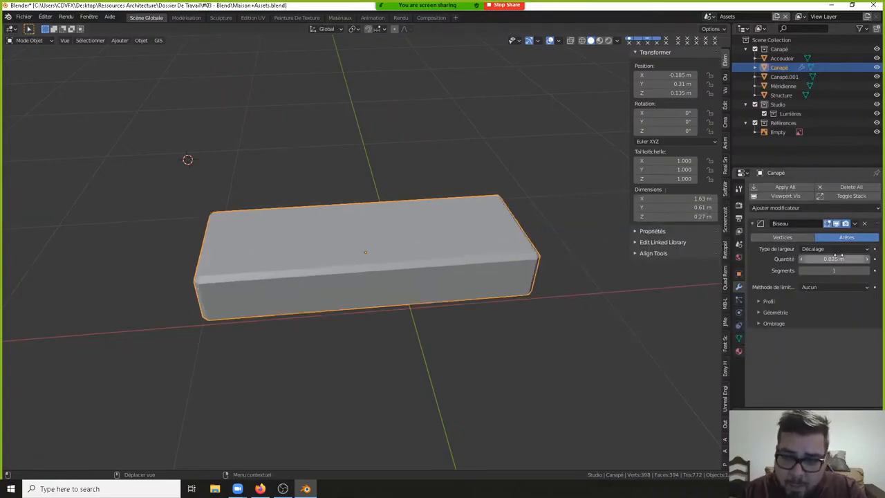
pyautogui.click(868, 270)
pyautogui.click(868, 270)
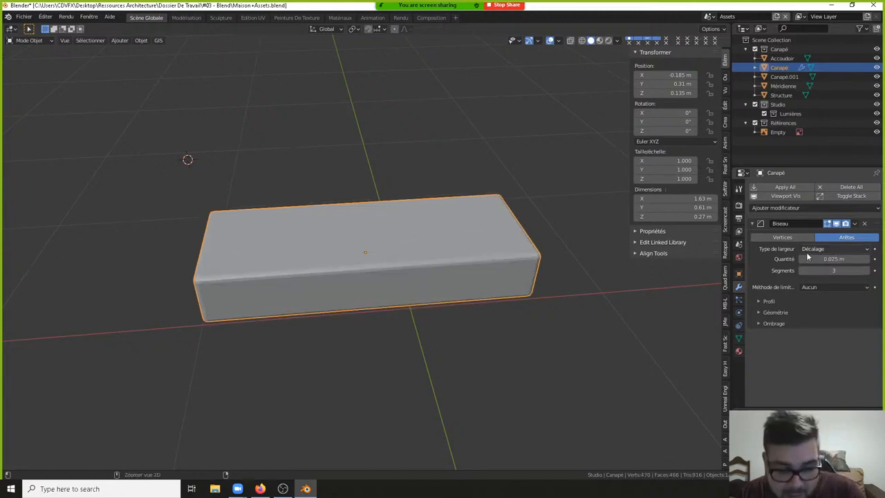
pyautogui.hotkey('ctrl', 'a')
# - Shade the Canapé box smooth and enable auto smooth for its normals at 89°
pyautogui.rightClick(512, 269)
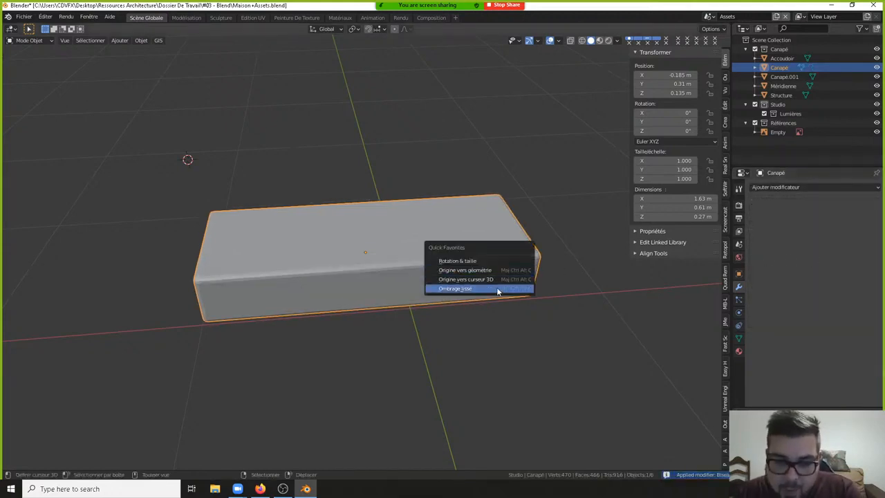
pyautogui.click(496, 287)
pyautogui.click(738, 338)
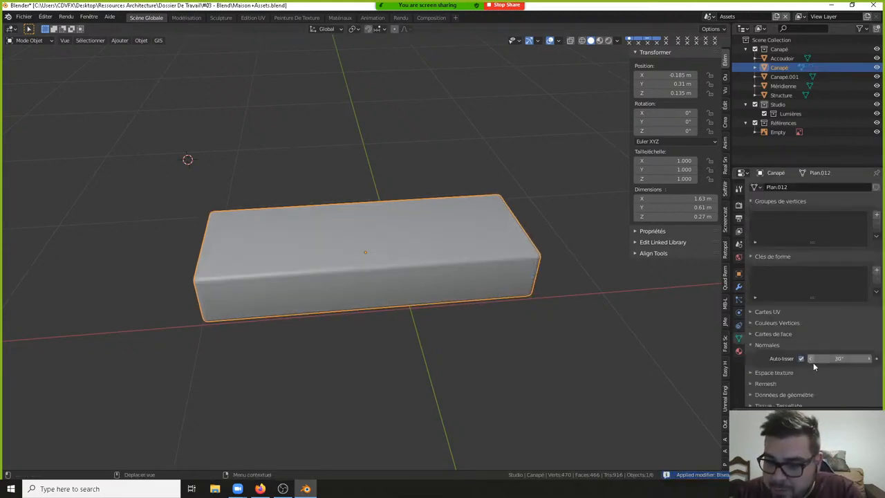
pyautogui.write('89')
pyautogui.press('Return')
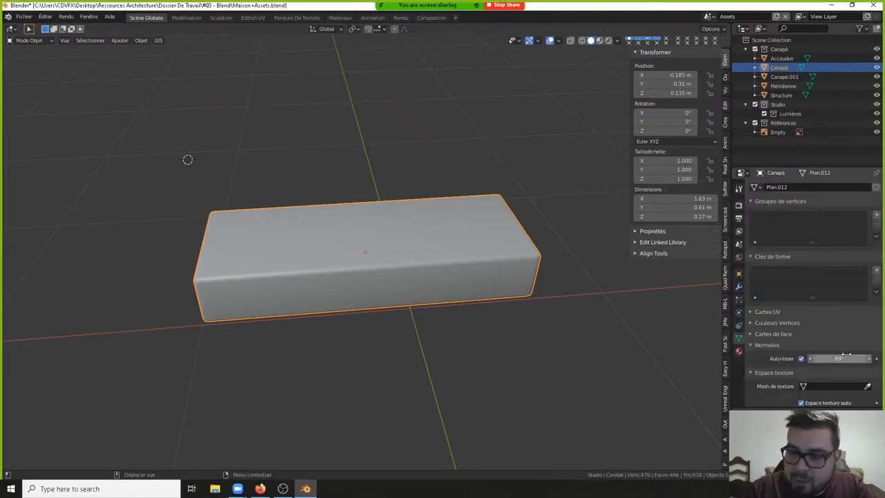
# - Leave the isolated view of the Canapé box to show the whole sofa and deselect everything
pyautogui.press('KP_Divide')
pyautogui.press('a')
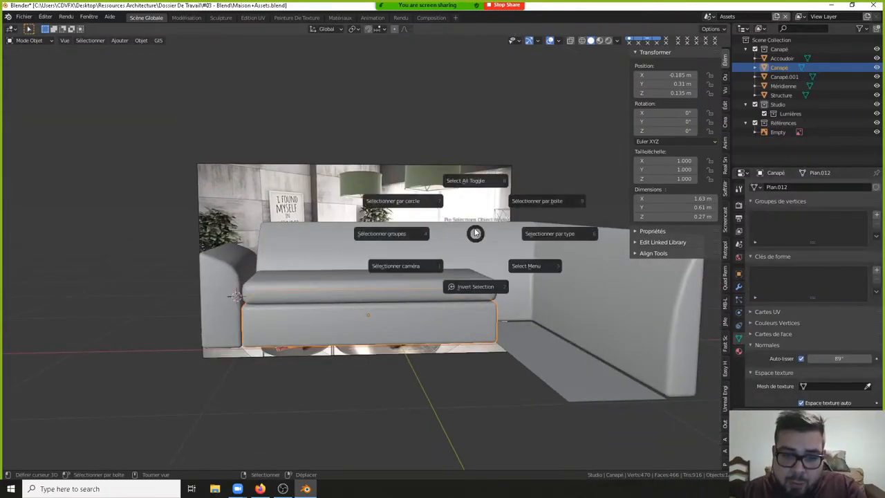
pyautogui.click(474, 197)
pyautogui.moveTo(507, 237); pyautogui.dragTo(425, 366, button='middle')
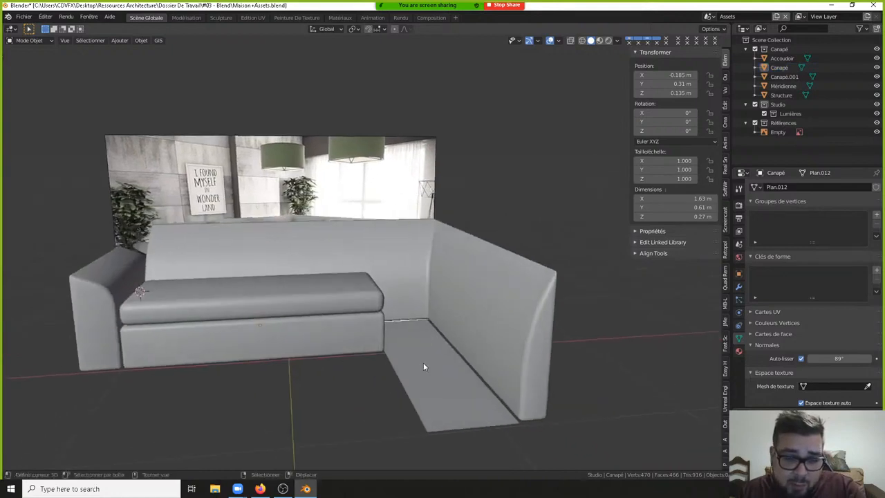
# - Dissolve the edge crossing the flat Méridienne plane on the floor beside the seat
pyautogui.click(436, 352)
pyautogui.press('Tab')
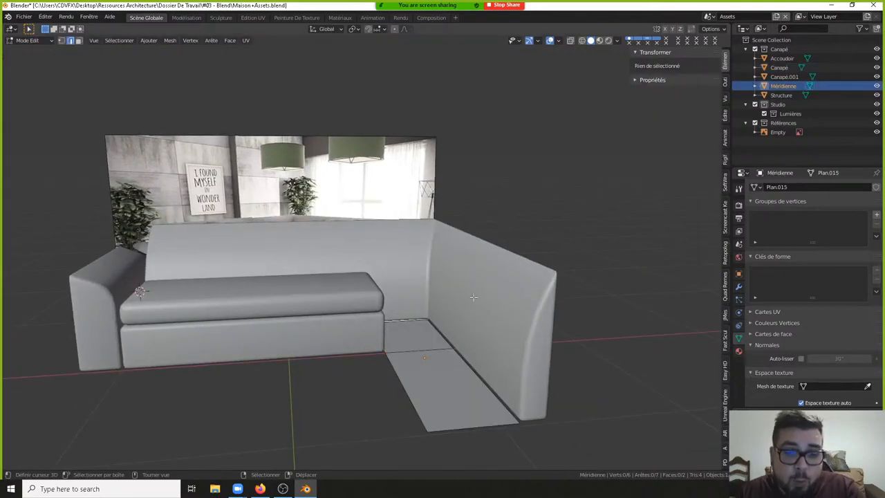
pyautogui.click(443, 321)
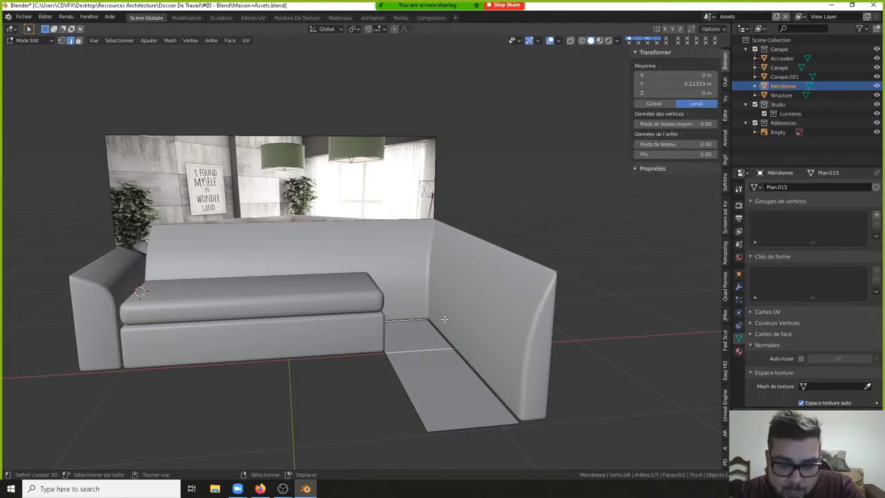
pyautogui.press('x')
pyautogui.click(456, 372)
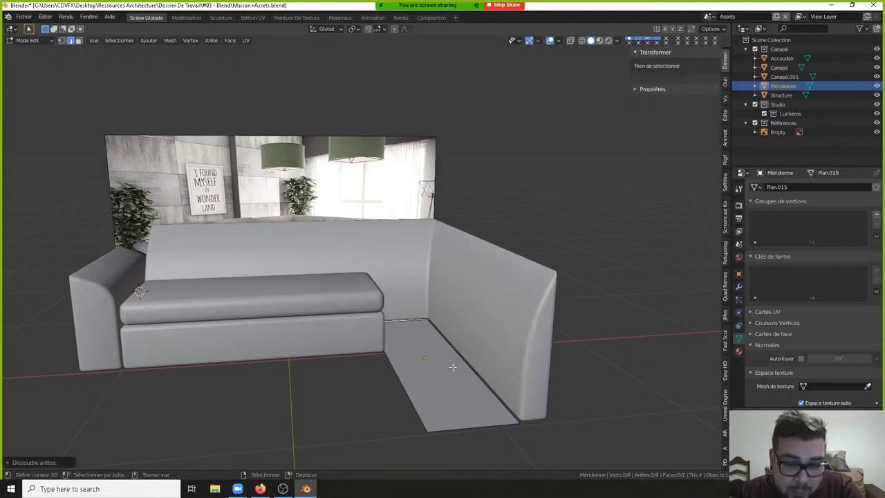
# - Extrude the whole Méridienne face 0.42 m upward along Z
pyautogui.press('a')
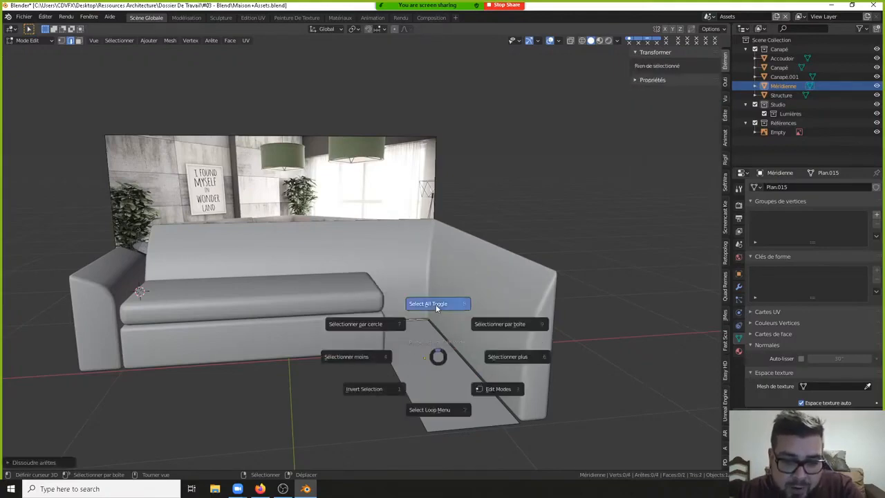
pyautogui.click(437, 306)
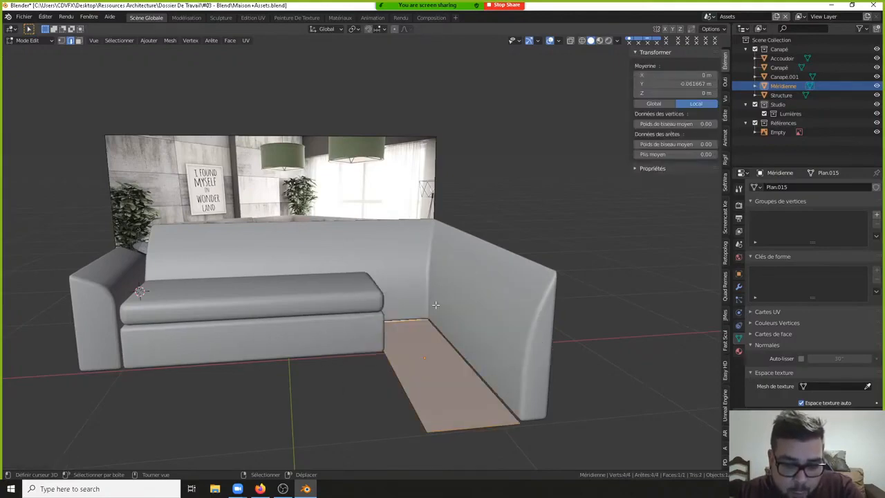
pyautogui.write('e')
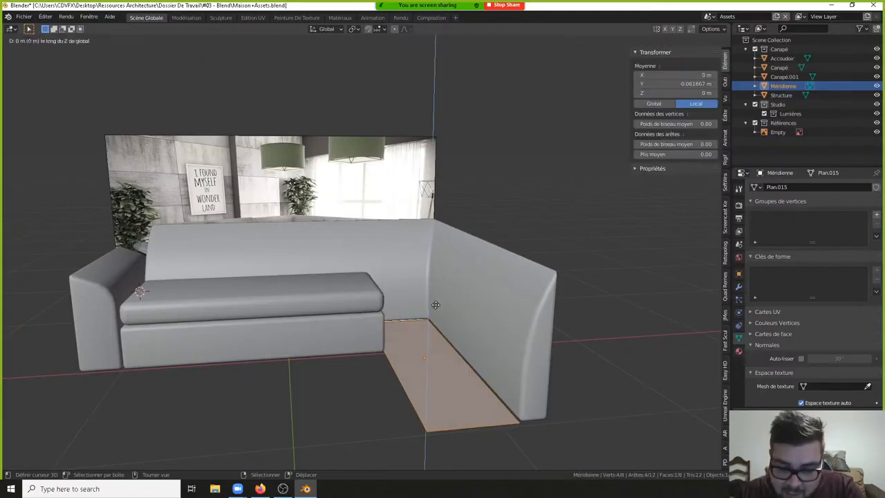
pyautogui.write('0.42')
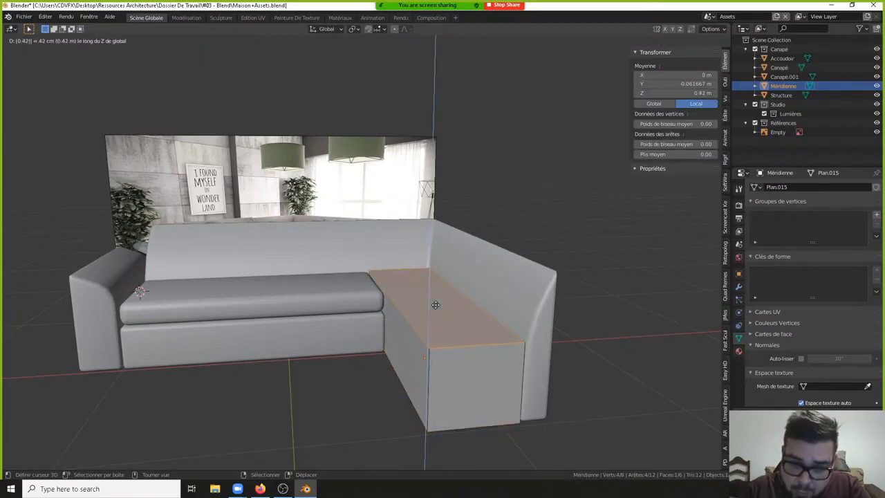
pyautogui.press('Return')
pyautogui.press('Tab')
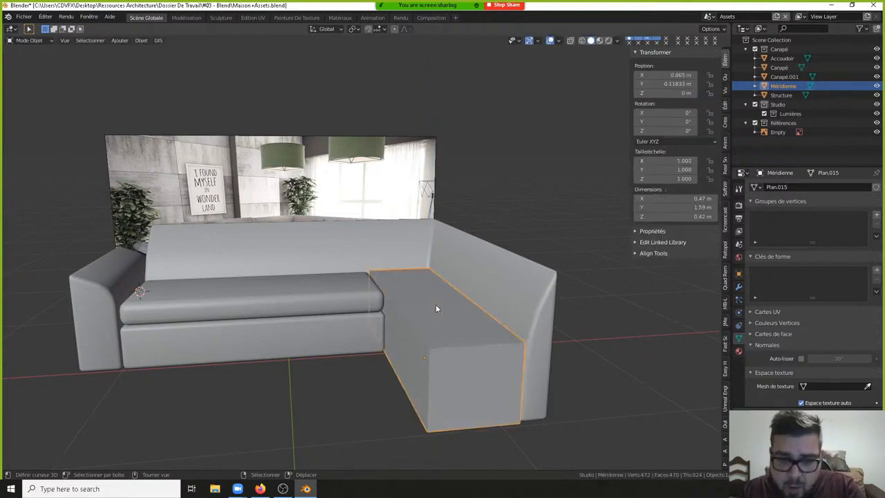
# - Apply the Méridienne block's rotation and scale and set its origin to geometry
pyautogui.press('q')
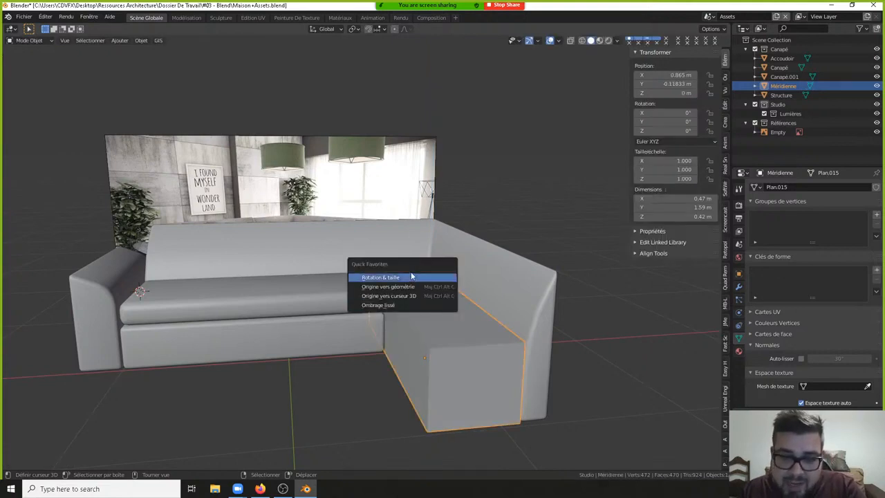
pyautogui.click(410, 273)
pyautogui.press('q')
pyautogui.click(405, 284)
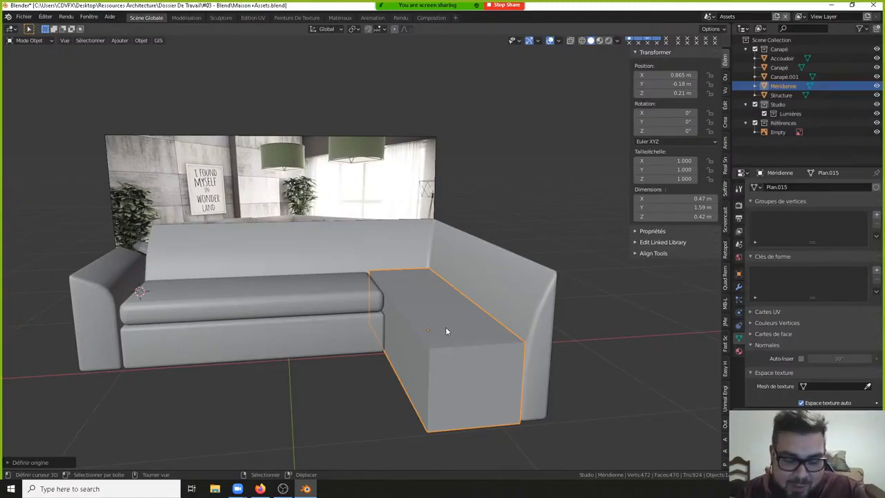
# - Add a horizontal loop cut around the Méridienne block, placed 0.15 m below its top edge
pyautogui.moveTo(444, 328); pyautogui.dragTo(357, 339, button='middle')
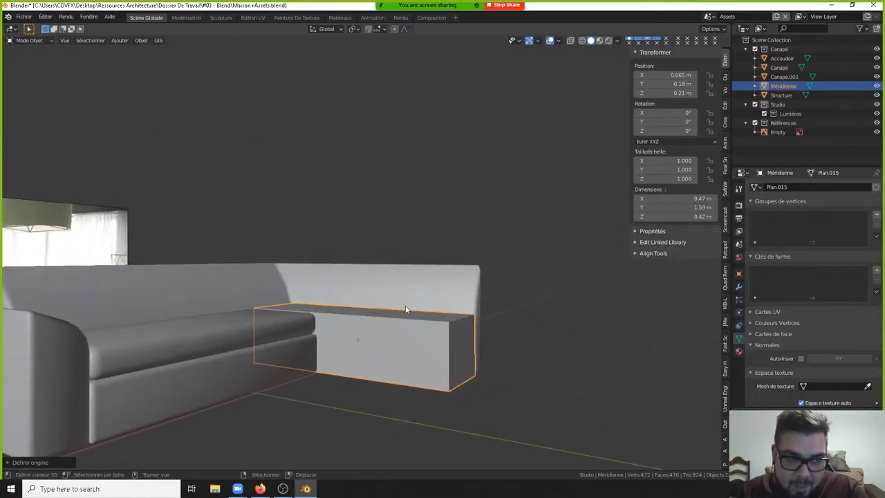
pyautogui.press('Tab')
pyautogui.press('a')
pyautogui.click(405, 256)
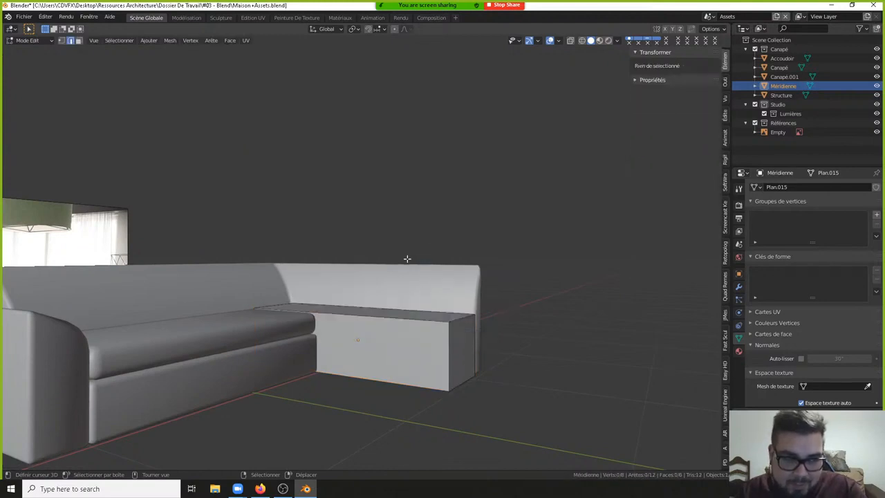
pyautogui.hotkey('ctrl', 'r')
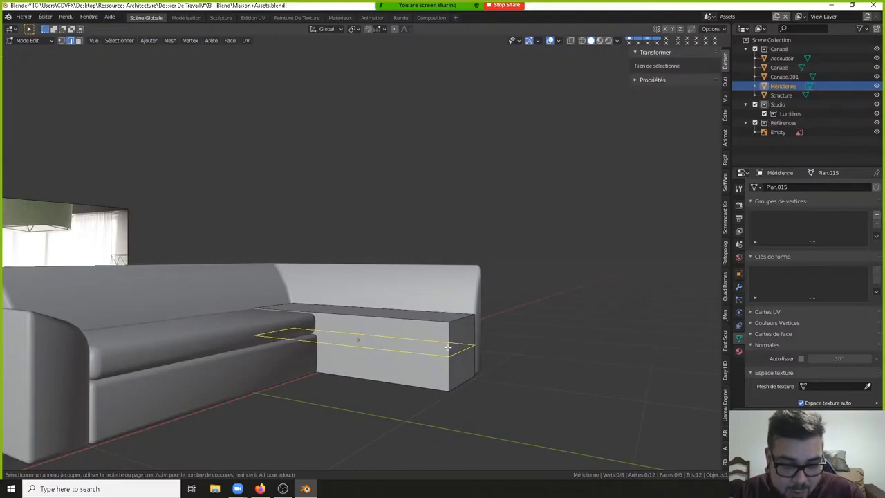
pyautogui.click(448, 348)
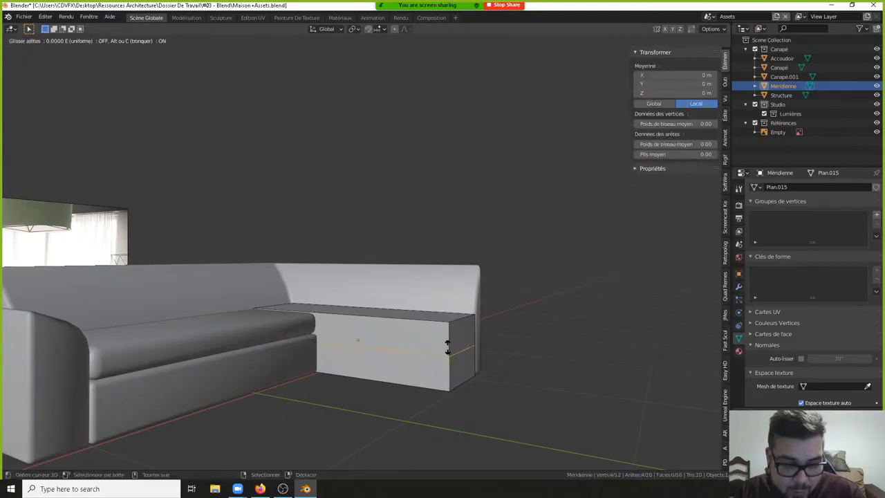
pyautogui.click(450, 302)
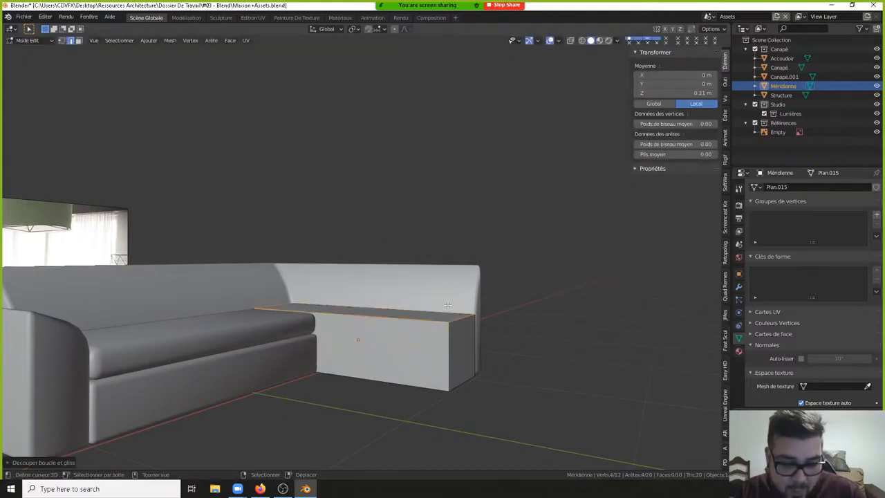
pyautogui.write('gz0.1')
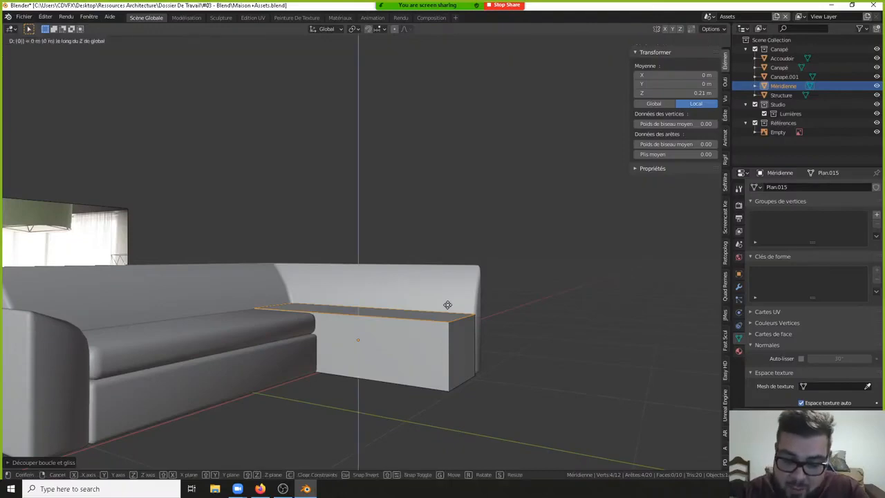
pyautogui.write('5-')
pyautogui.press('Return')
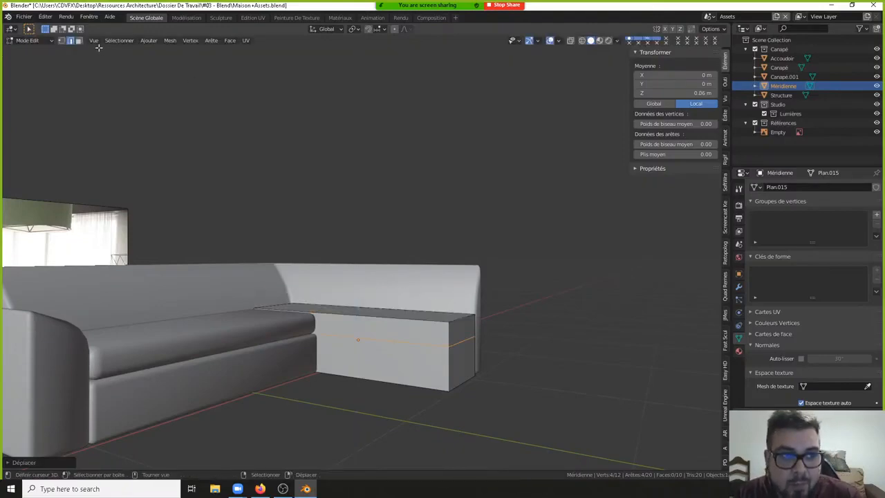
# - Isolate the Méridienne block and separate its top face and the four side faces above the loop cut into a new object
pyautogui.press('KP_Divide')
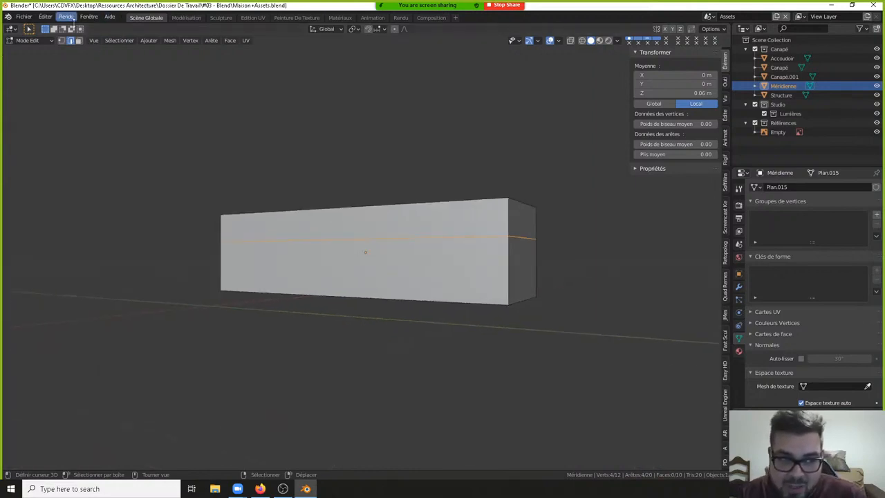
pyautogui.click(78, 40)
pyautogui.click(414, 217)
pyautogui.moveTo(547, 222); pyautogui.dragTo(367, 237, button='middle')
pyautogui.keyDown('shift'); pyautogui.click(441, 233); pyautogui.keyUp('shift')
pyautogui.keyDown('shift'); pyautogui.click(377, 235); pyautogui.keyUp('shift')
pyautogui.moveTo(477, 217); pyautogui.dragTo(406, 226, button='middle')
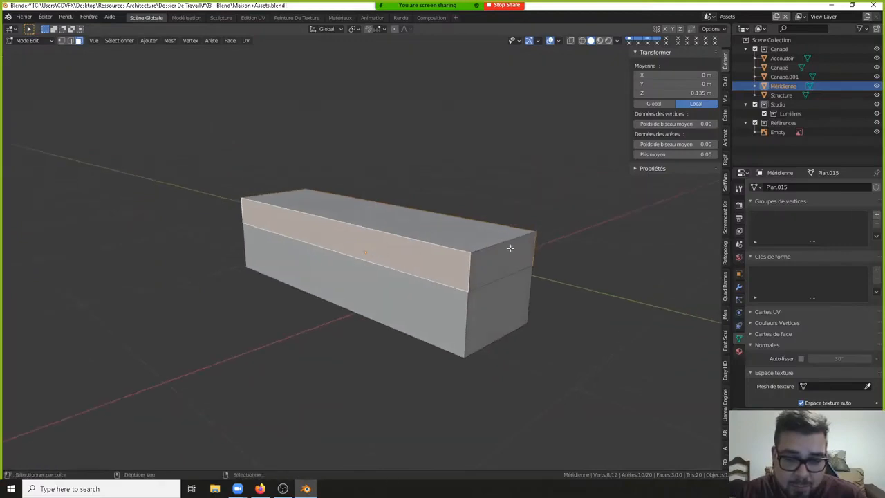
pyautogui.keyDown('shift'); pyautogui.click(510, 249); pyautogui.keyUp('shift')
pyautogui.keyDown('shift'); pyautogui.click(485, 234); pyautogui.keyUp('shift')
pyautogui.moveTo(485, 232); pyautogui.dragTo(334, 216, button='middle')
pyautogui.press('p')
pyautogui.click(390, 216)
pyautogui.press('Tab')
# - Isolate the separated chaise cushion and fill its open underside with a face built from the four bottom edges
pyautogui.click(382, 259)
pyautogui.press('KP_Divide')
pyautogui.press('KP_Divide')
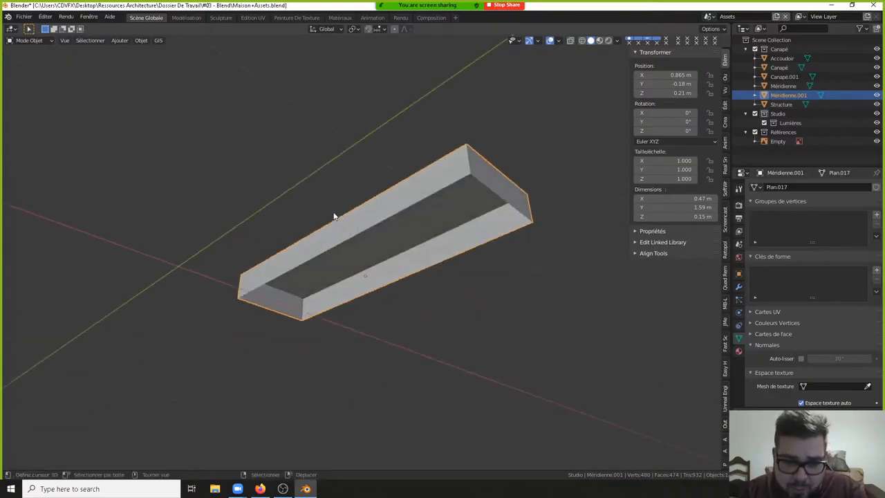
pyautogui.press('Tab')
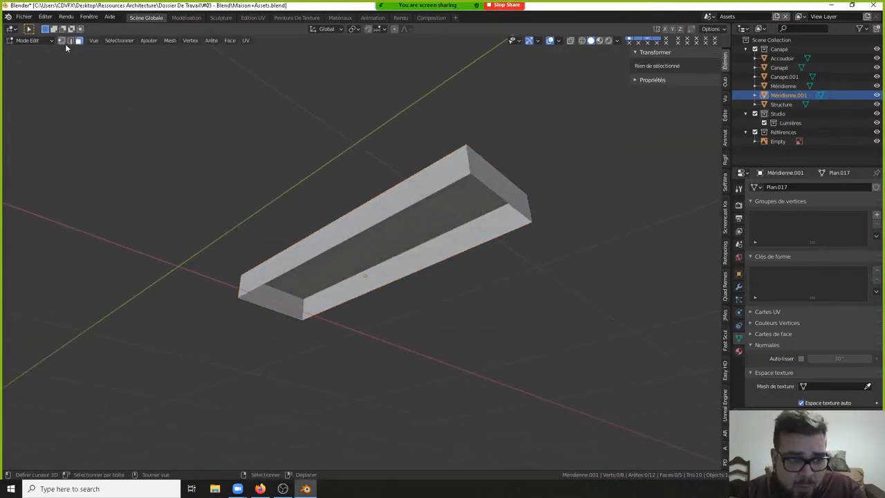
pyautogui.rightClick(280, 315)
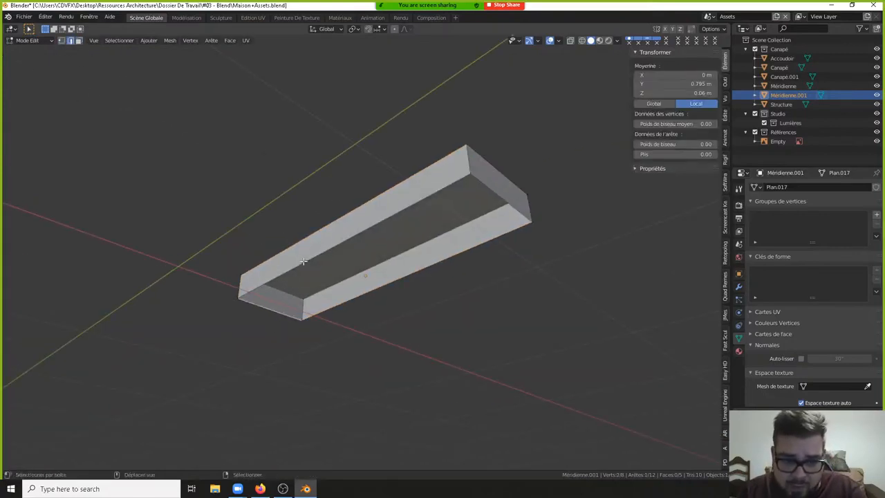
pyautogui.keyDown('shift'); pyautogui.rightClick(307, 259); pyautogui.keyUp('shift')
pyautogui.keyDown('shift'); pyautogui.rightClick(387, 283); pyautogui.keyUp('shift')
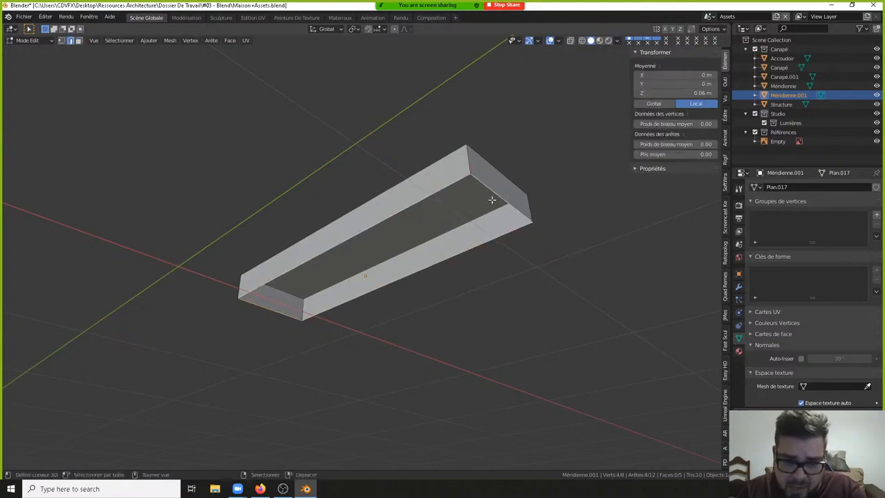
pyautogui.press('f')
pyautogui.press('Tab')
# - Apply the chaise cushion's rotation and scale and set its origin to geometry
pyautogui.press('q')
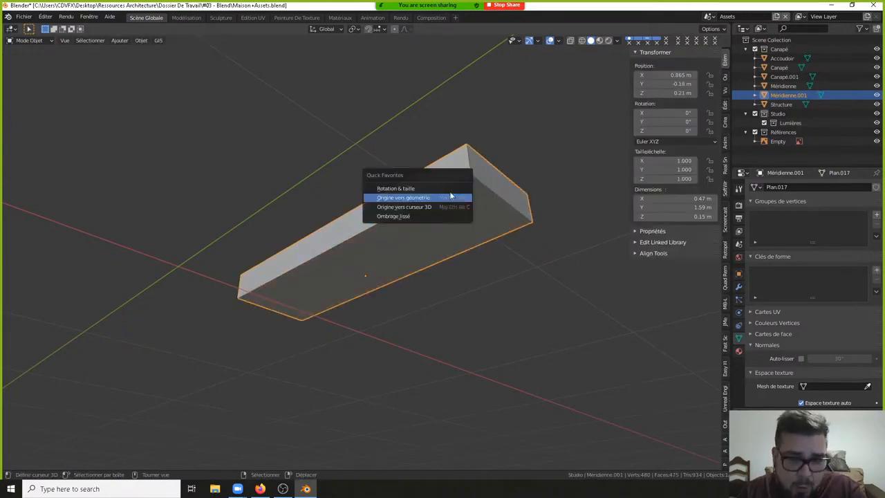
pyautogui.click(445, 188)
pyautogui.press('q')
pyautogui.click(443, 198)
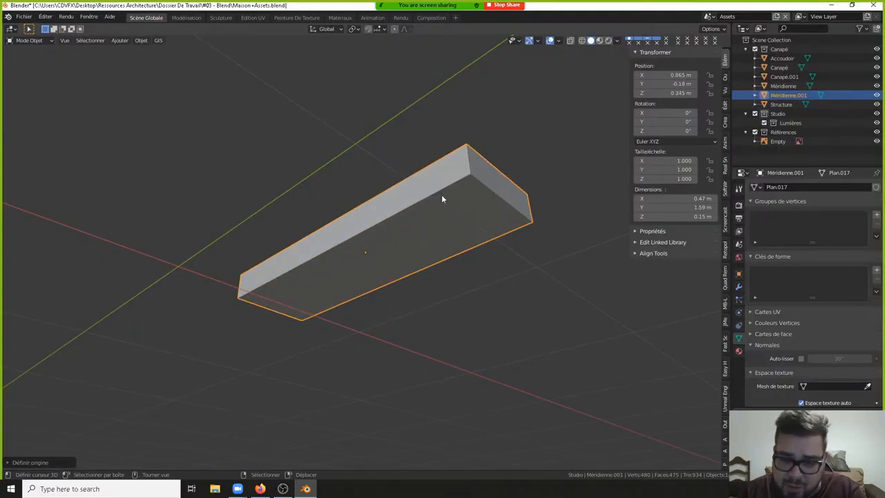
# - Add a Bevel modifier to the chaise cushion with an amount of 0.025 m and 3 segments
pyautogui.moveTo(614, 307); pyautogui.dragTo(737, 297, button='middle')
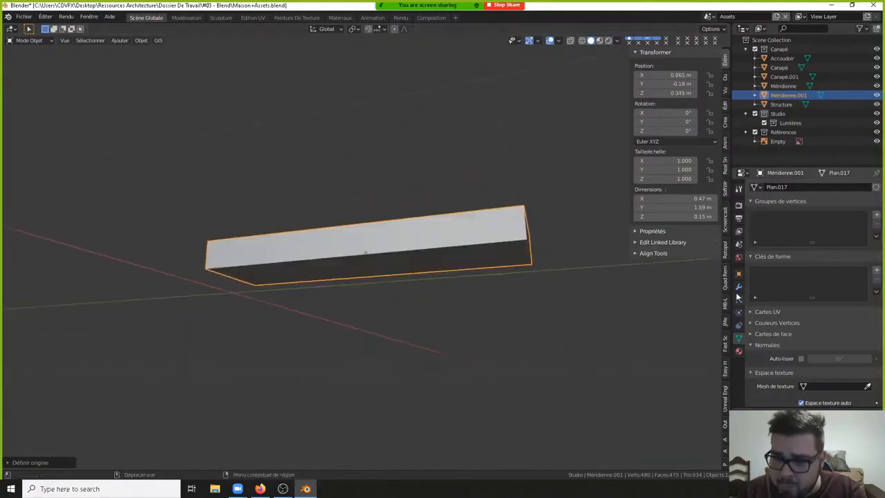
pyautogui.click(738, 286)
pyautogui.click(795, 207)
pyautogui.click(660, 238)
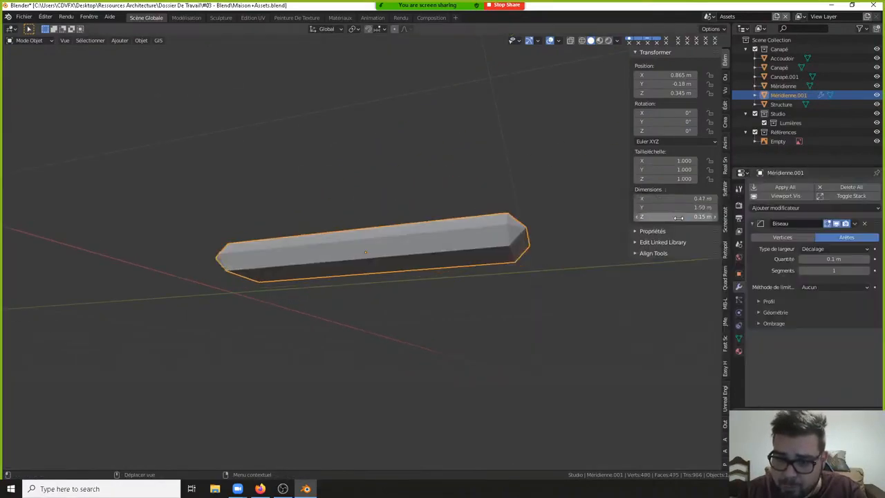
pyautogui.click(836, 259)
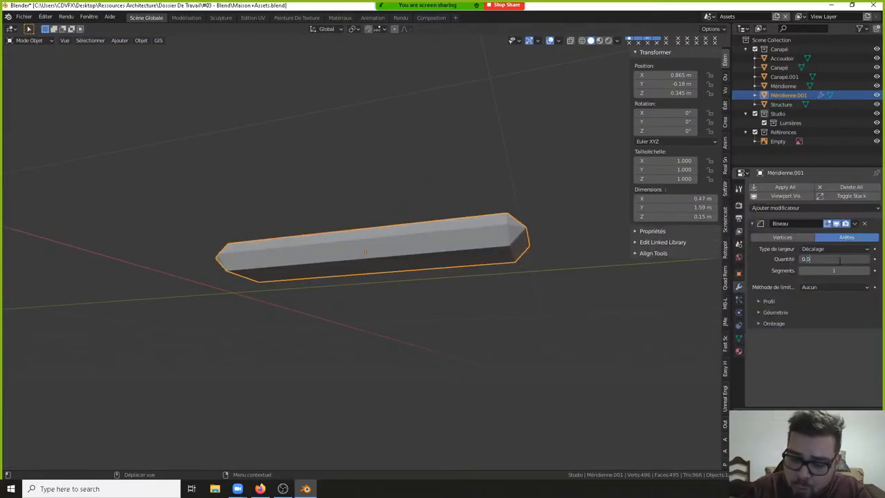
pyautogui.press('Return')
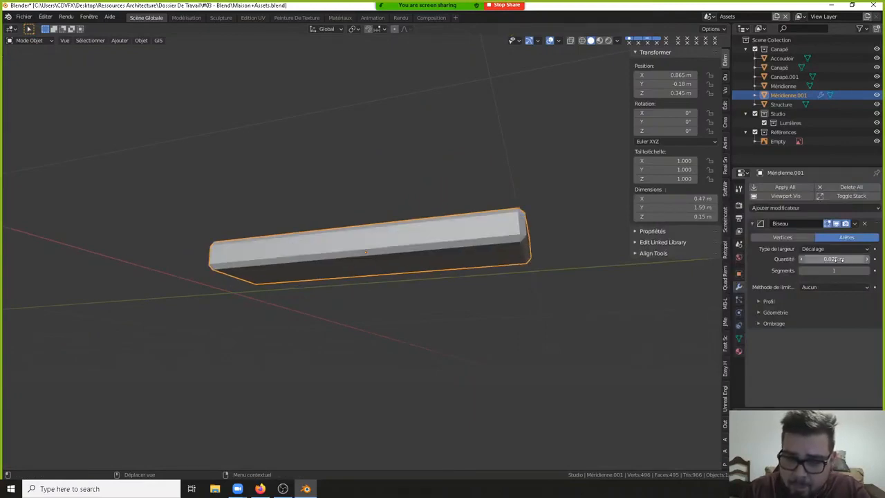
pyautogui.moveTo(505, 323); pyautogui.dragTo(463, 372, button='middle')
pyautogui.press('KP_1')
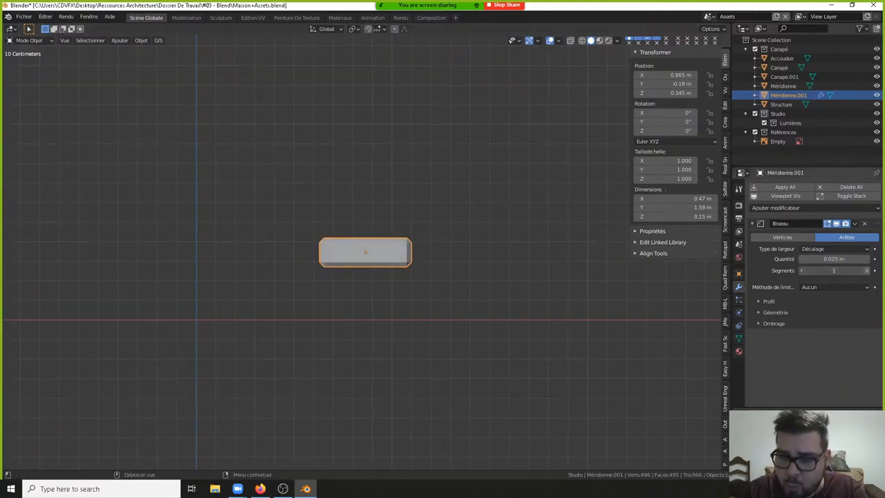
pyautogui.click(865, 270)
pyautogui.click(866, 270)
pyautogui.press('KP_7')
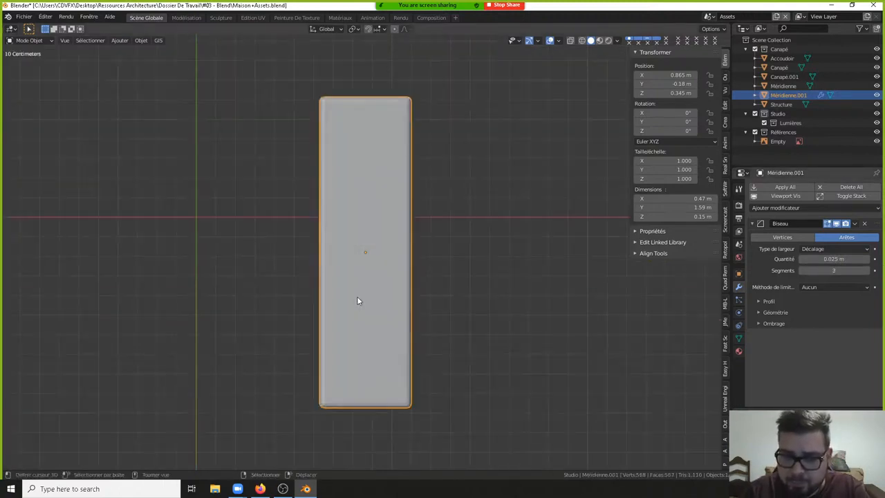
# - Bring the whole sofa back into view and set the chaise cushion's bevel amount to 0.05 m
pyautogui.scroll(-4, 414, 351)
pyautogui.press('KP_Divide')
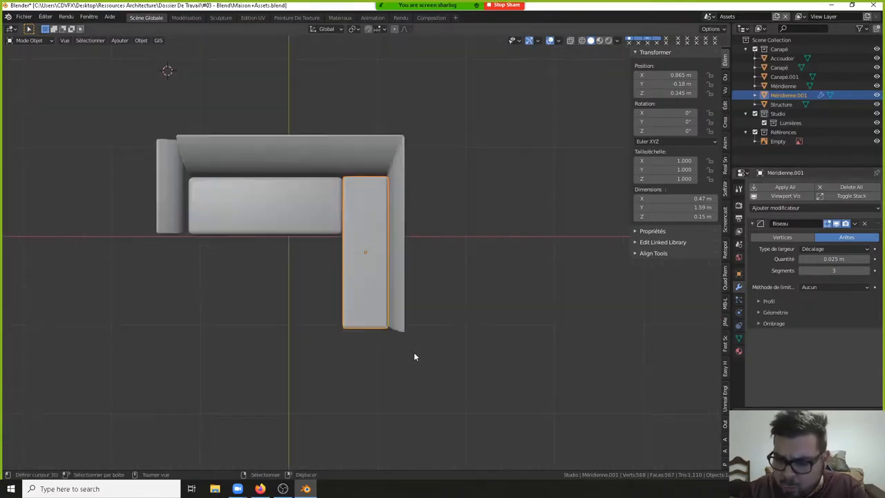
pyautogui.moveTo(412, 353); pyautogui.dragTo(437, 355, button='middle')
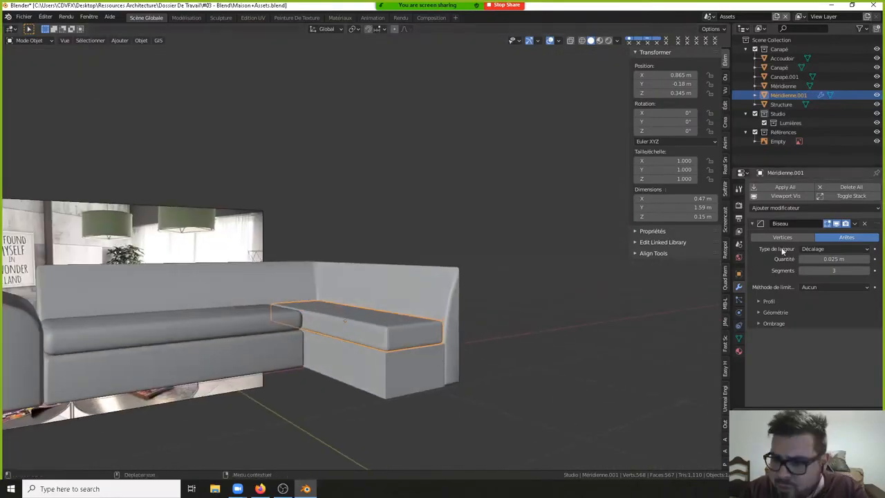
pyautogui.click(816, 257)
pyautogui.write('0.05')
pyautogui.press('Return')
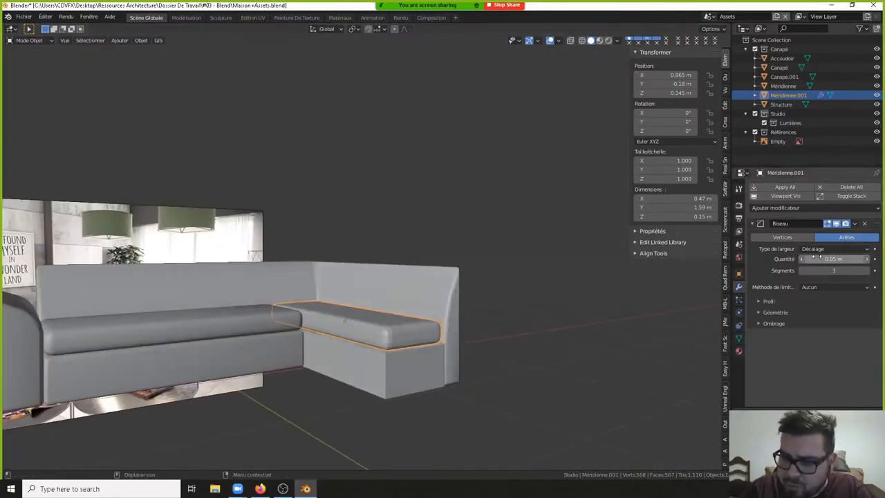
# - Shade the chaise cushion smooth and enable Auto Smooth on it with an angle of 89°
pyautogui.rightClick(477, 276)
pyautogui.click(450, 284)
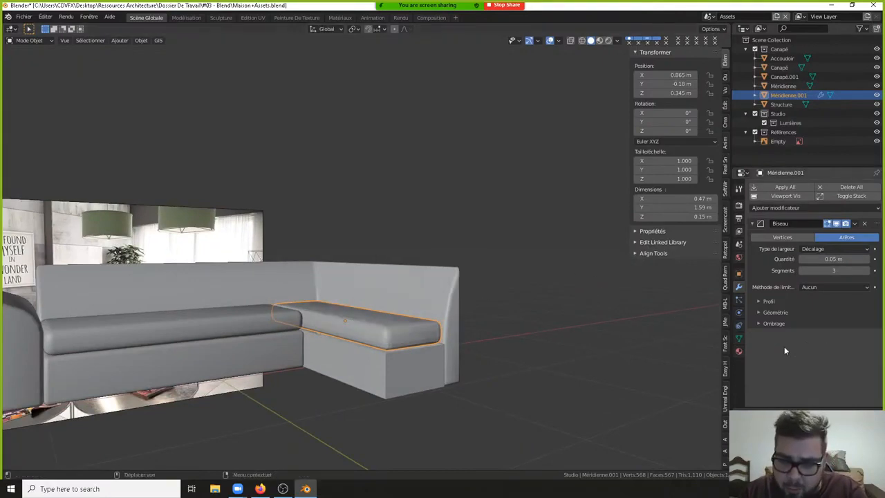
pyautogui.click(738, 338)
pyautogui.click(800, 358)
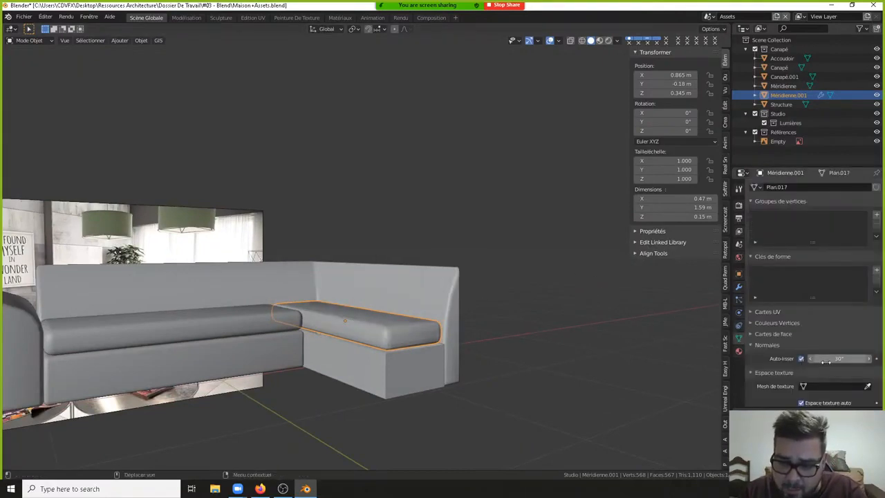
pyautogui.click(812, 358)
pyautogui.write('89')
pyautogui.press('Return')
# - Isolate the chaise base block and fill its open top with a face built from the four upper edges
pyautogui.click(423, 358)
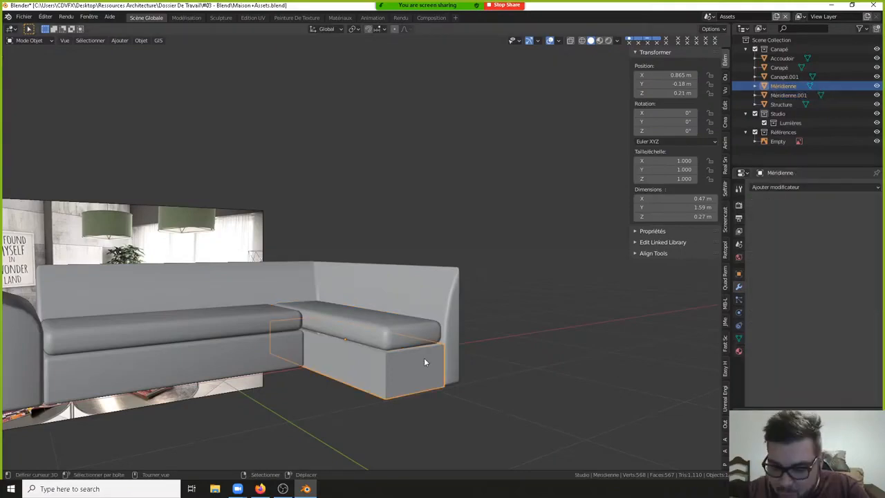
pyautogui.press('KP_Divide')
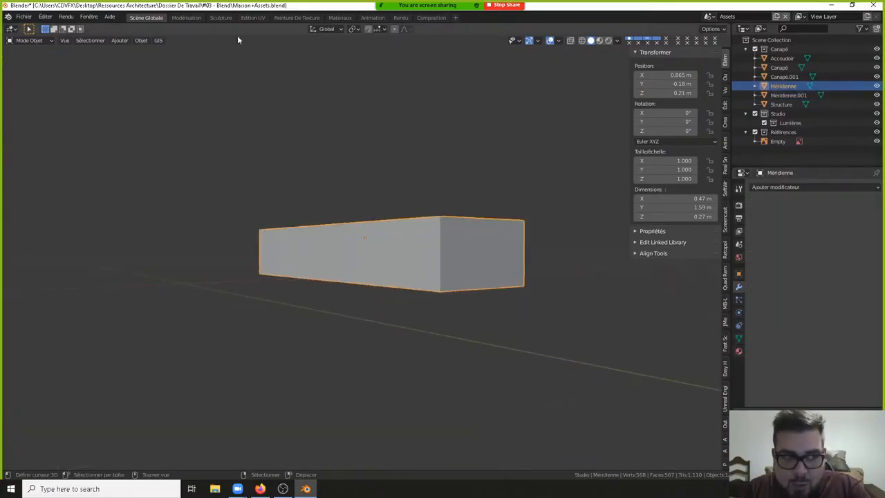
pyautogui.press('Tab')
pyautogui.moveTo(371, 233); pyautogui.dragTo(341, 221, button='middle')
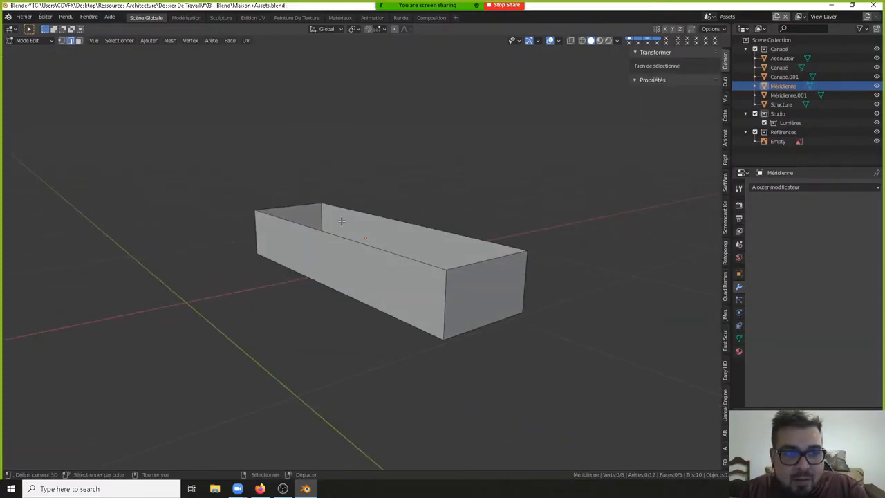
pyautogui.click(405, 264)
pyautogui.keyDown('shift'); pyautogui.click(460, 229); pyautogui.keyUp('shift')
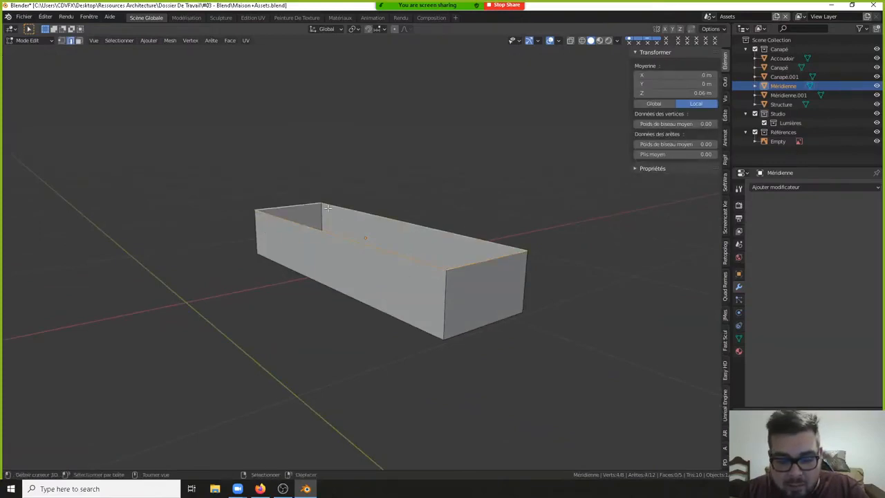
pyautogui.press('f')
pyautogui.press('Tab')
# - Apply the chaise base's rotation and scale and set its origin to geometry
pyautogui.press('q')
pyautogui.click(428, 213)
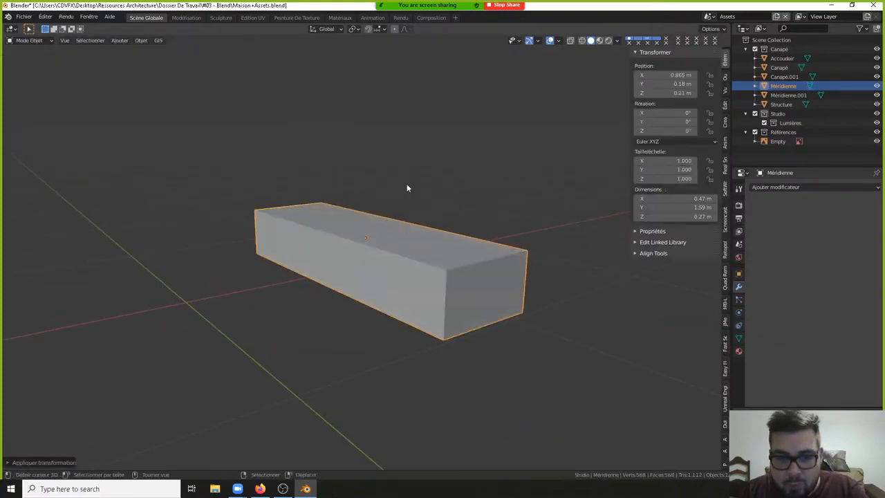
pyautogui.press('q')
pyautogui.click(404, 202)
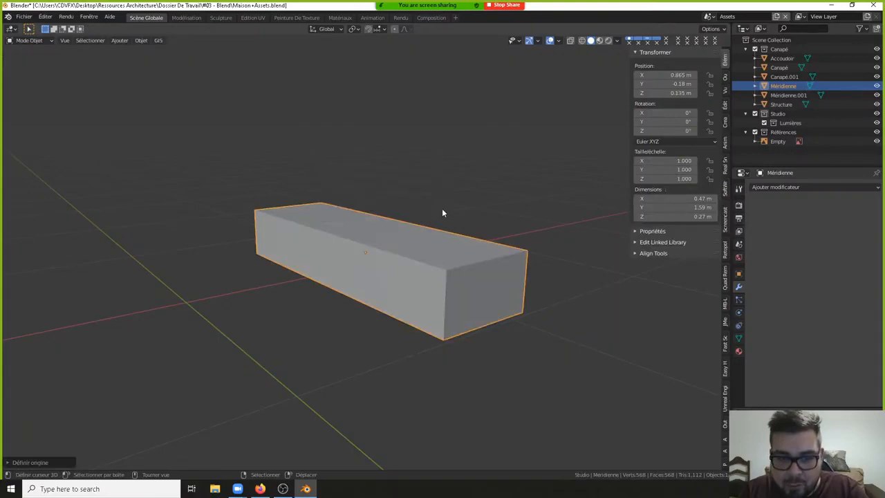
# - Add a Bevel modifier to the chaise base with an amount of 0.025 m and 3 segments
pyautogui.click(791, 188)
pyautogui.click(676, 221)
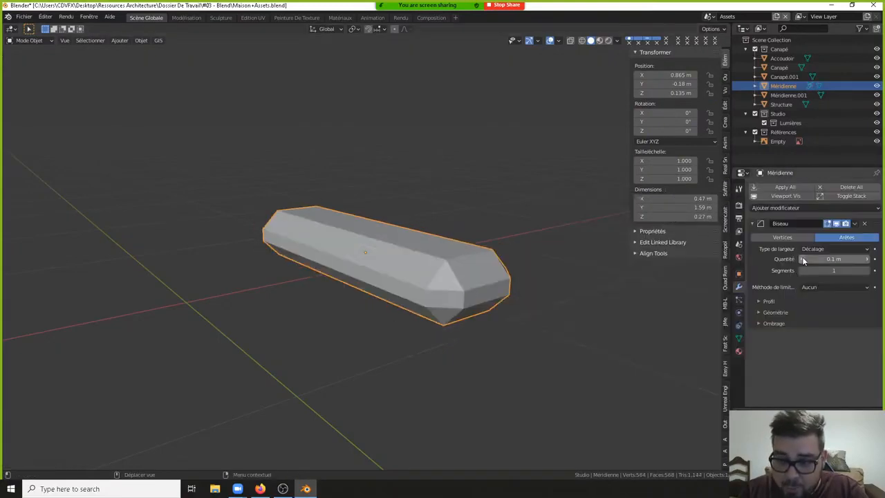
pyautogui.click(801, 259)
pyautogui.write('0.025')
pyautogui.press('Return')
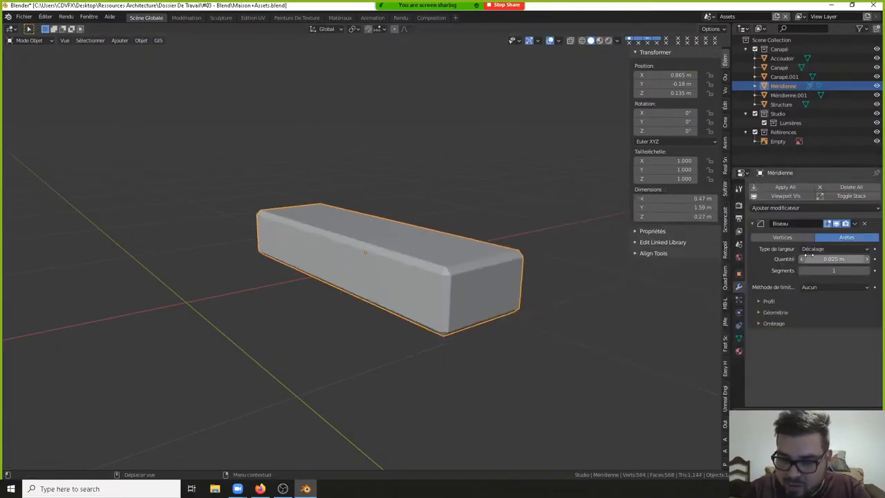
pyautogui.click(866, 270)
pyautogui.click(866, 270)
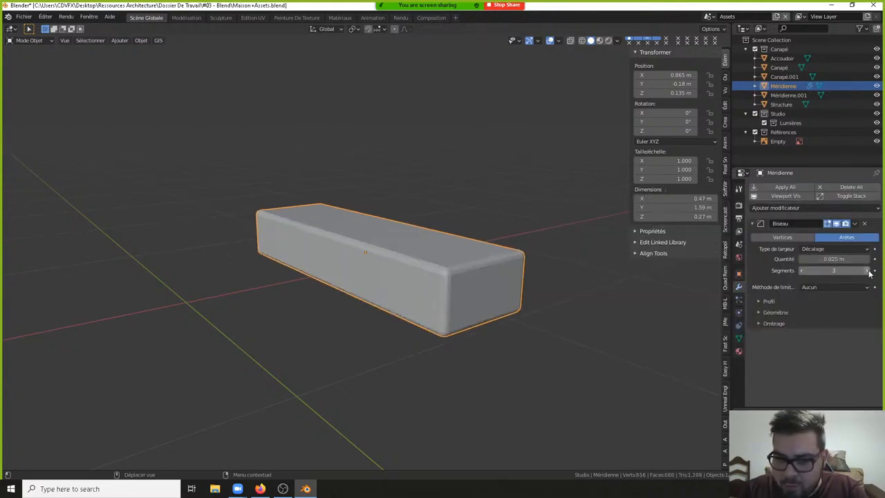
# - Shade the chaise base smooth and enable Auto Smooth on it with an angle of 180°
pyautogui.press('q')
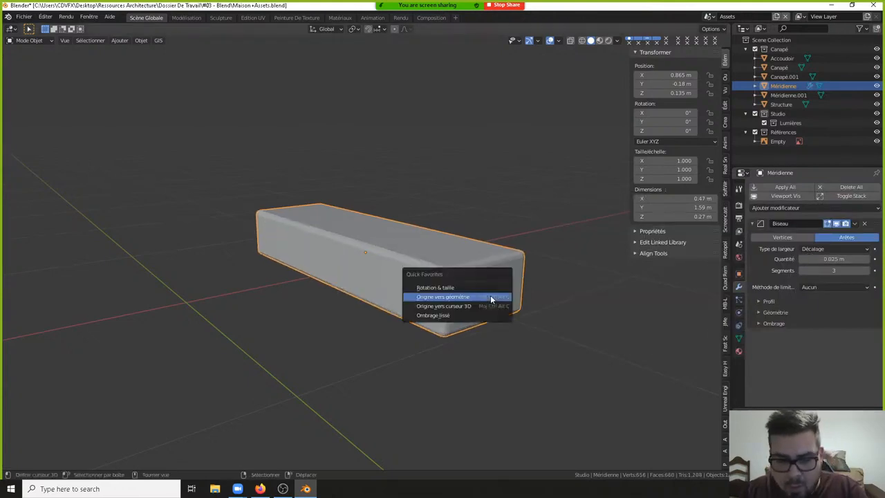
pyautogui.click(454, 315)
pyautogui.click(738, 338)
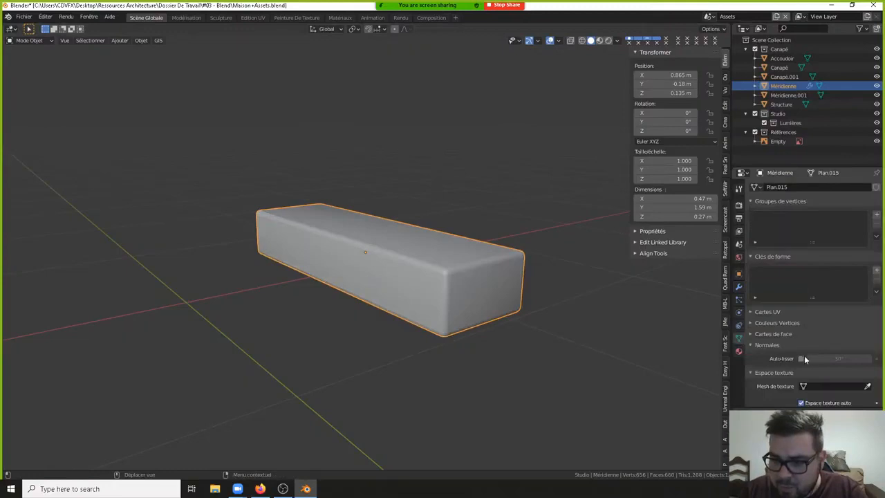
pyautogui.click(802, 358)
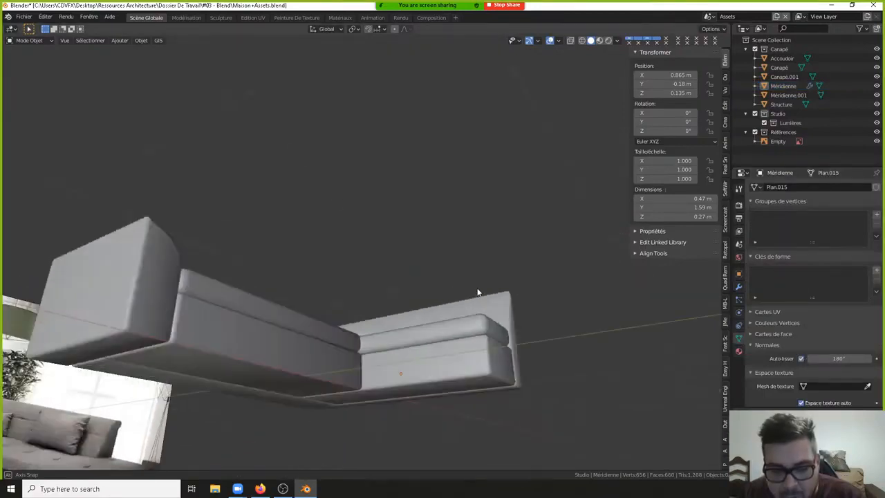
# - Examine the whole sofa from above and in perspective, comparing its shape with the reference image
pyautogui.moveTo(478, 292); pyautogui.dragTo(406, 318, button='middle')
pyautogui.scroll(-6, 405, 318)
pyautogui.press('KP_7')
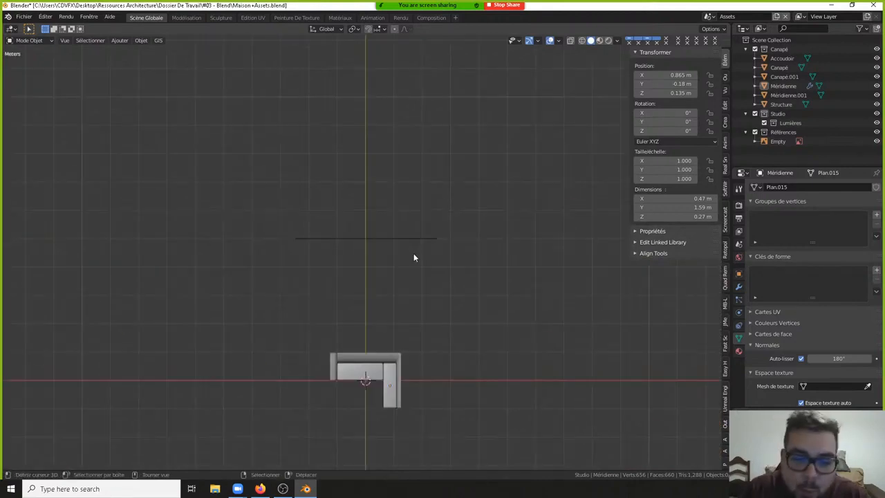
pyautogui.keyDown('shift'); pyautogui.moveTo(394, 417); pyautogui.dragTo(379, 264, button='middle'); pyautogui.keyUp('shift')
pyautogui.scroll(3, 414, 235)
pyautogui.press('a')
pyautogui.press('a')
pyautogui.click(379, 220)
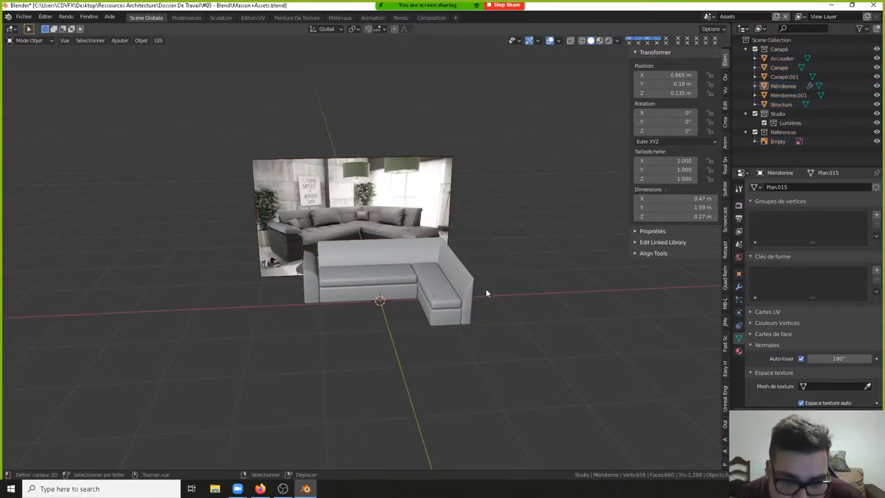
pyautogui.scroll(1, 486, 293)
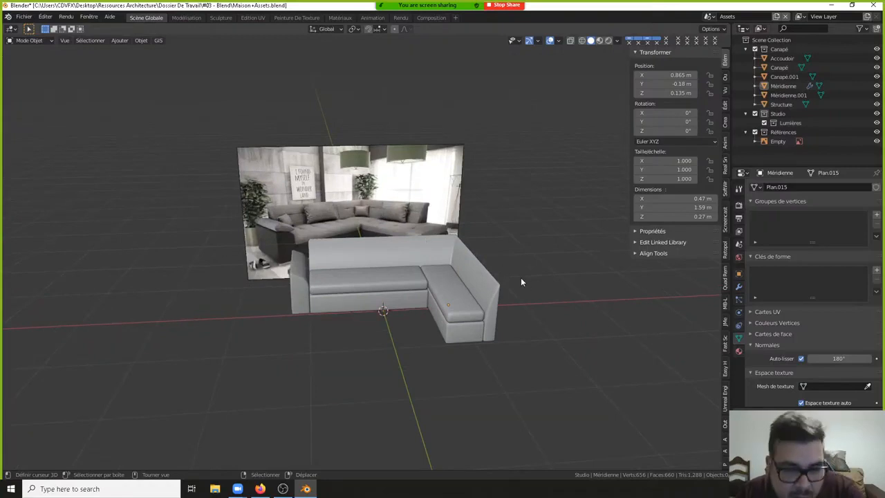
pyautogui.scroll(1, 498, 283)
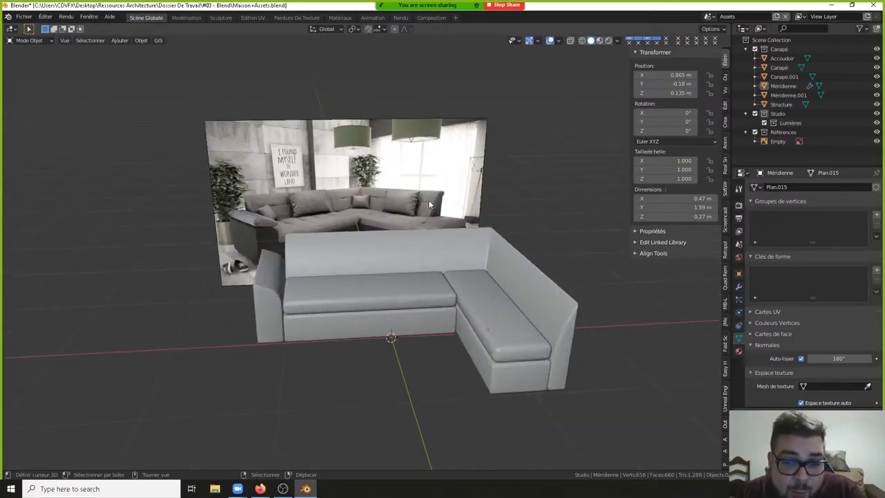
pyautogui.keyDown('shift'); pyautogui.moveTo(604, 322); pyautogui.dragTo(552, 303, button='middle'); pyautogui.keyUp('shift')
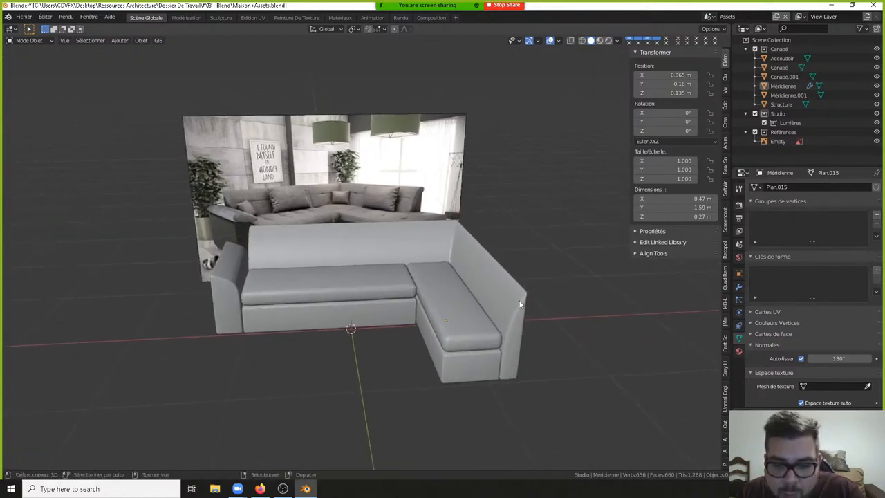
# - Apply the backrest structure's rotation and scale and set its origin to geometry
pyautogui.click(522, 289)
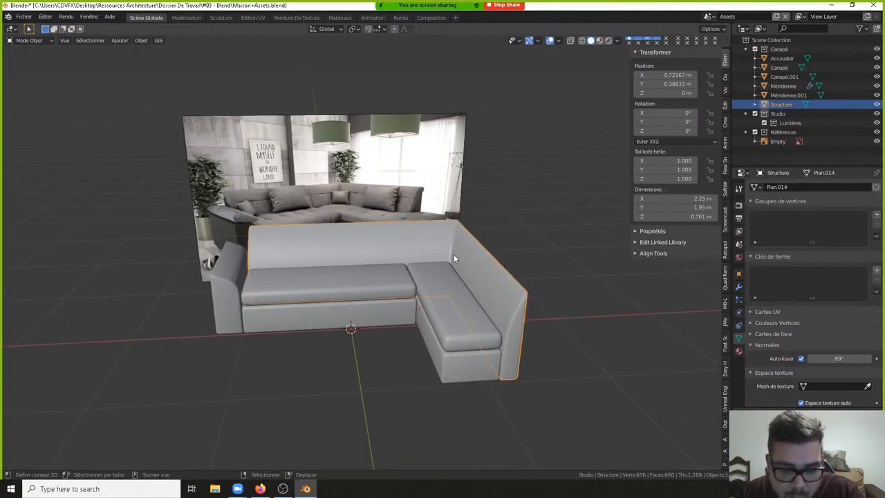
pyautogui.press('q')
pyautogui.click(439, 228)
pyautogui.press('q')
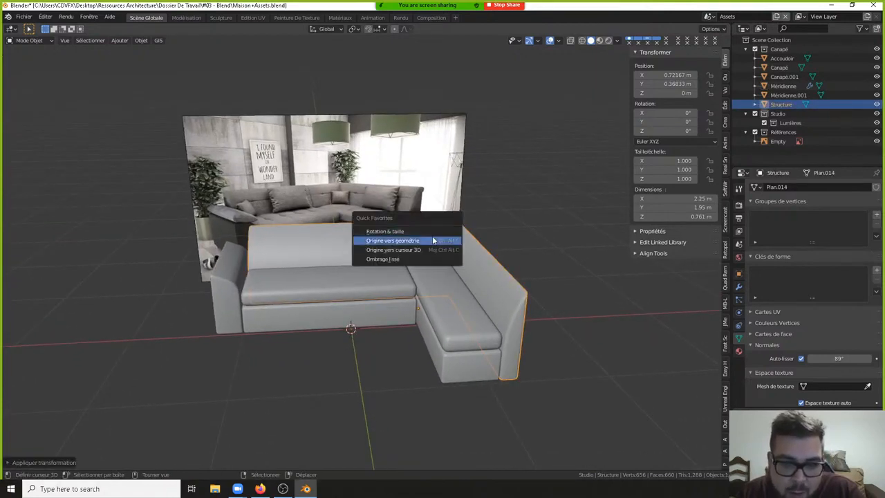
pyautogui.click(432, 240)
# - Dissolve degenerate geometry across the backrest structure's entire mesh
pyautogui.press('Tab')
pyautogui.press('a')
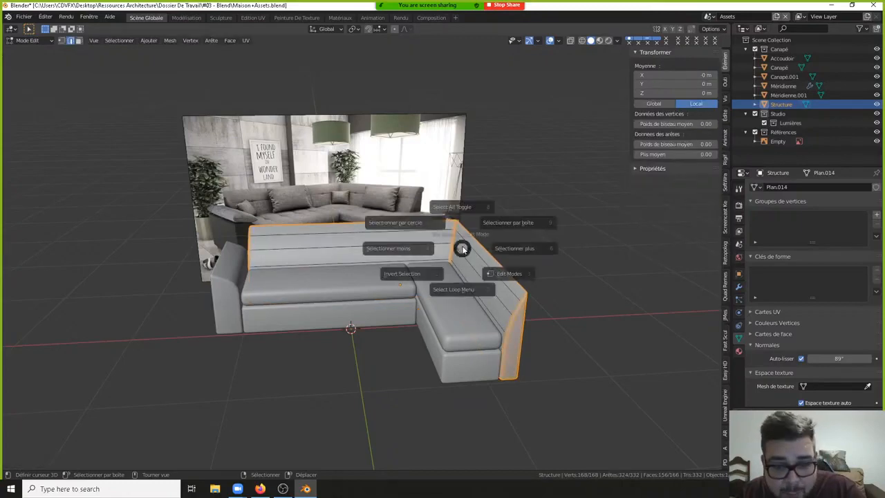
pyautogui.click(464, 206)
pyautogui.press('a')
pyautogui.click(462, 169)
pyautogui.press('q')
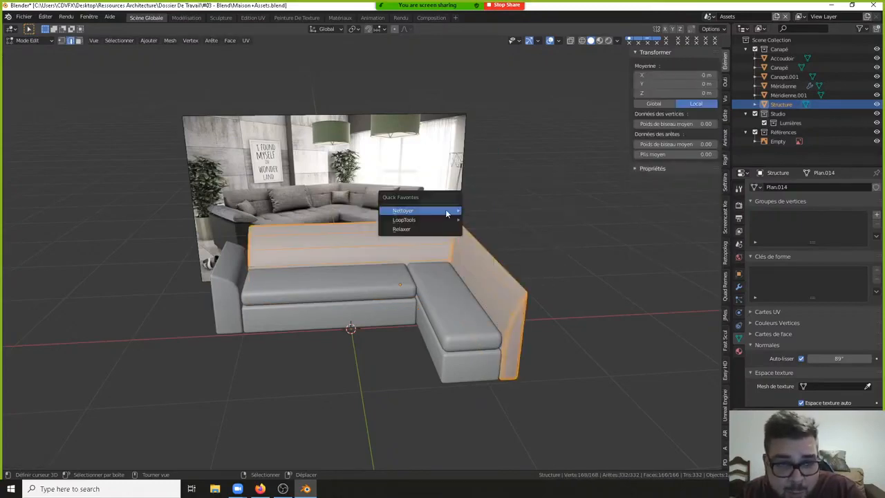
pyautogui.moveTo(450, 210)
pyautogui.click(519, 233)
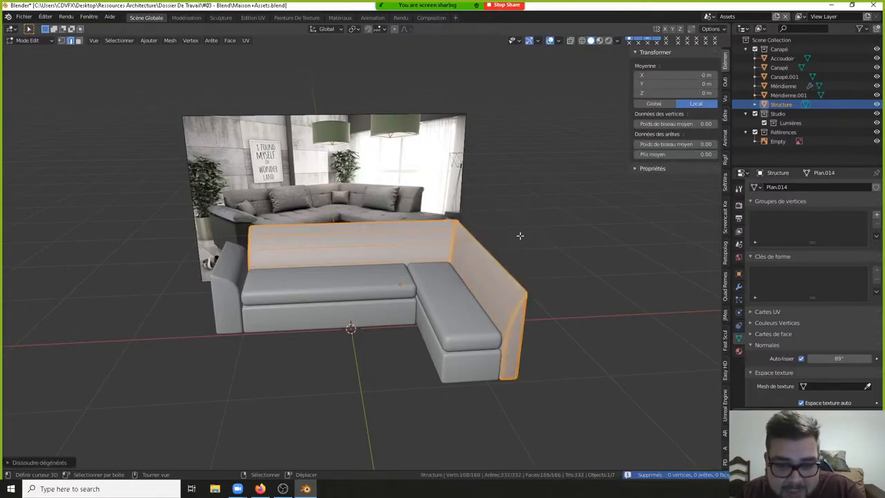
# - Merge the backrest structure's vertices by distance and delete its loose geometry
pyautogui.press('q')
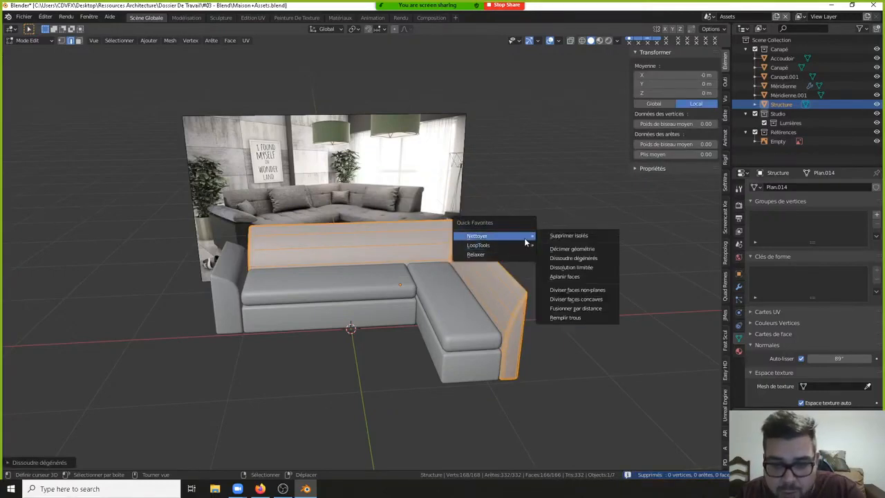
pyautogui.click(575, 307)
pyautogui.press('q')
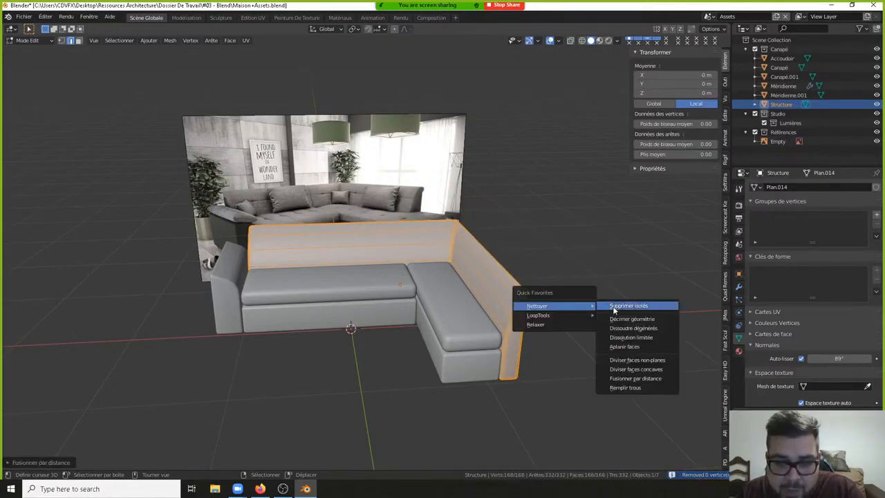
pyautogui.click(649, 304)
pyautogui.press('Tab')
# - Dissolve degenerate geometry in the whole mesh of the chaise cushion
pyautogui.click(454, 296)
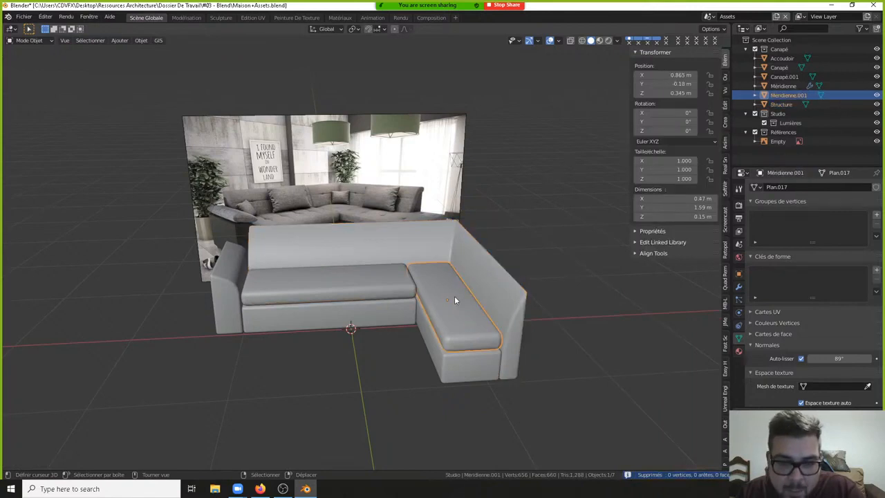
pyautogui.press('Tab')
pyautogui.press('q')
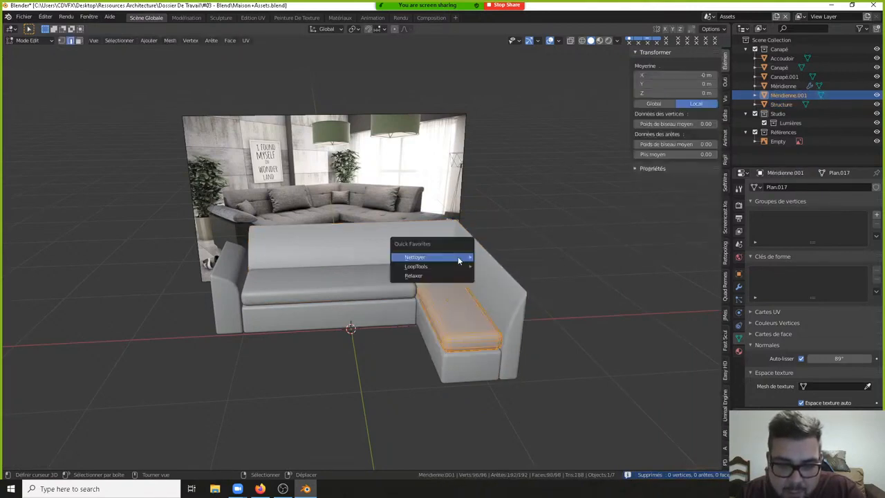
pyautogui.moveTo(463, 257)
pyautogui.click(512, 278)
# - Merge the chaise cushion's vertices by distance and delete its loose geometry
pyautogui.press('q')
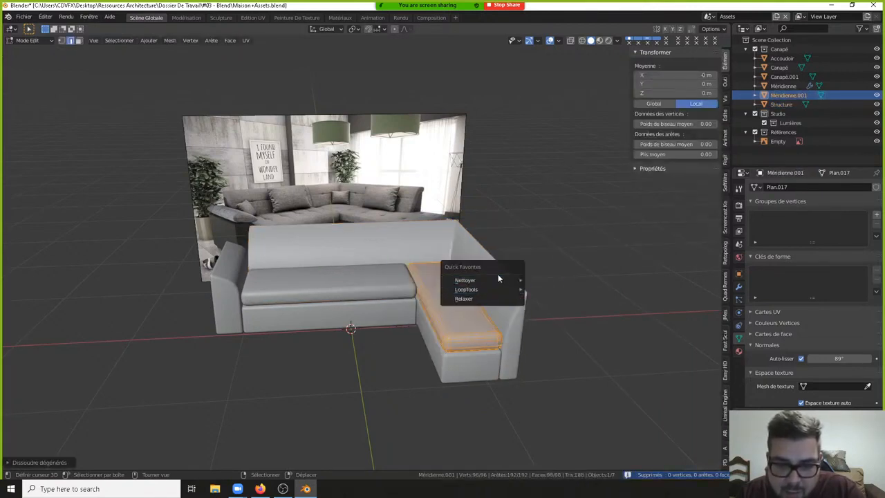
pyautogui.moveTo(515, 279)
pyautogui.click(561, 356)
pyautogui.press('q')
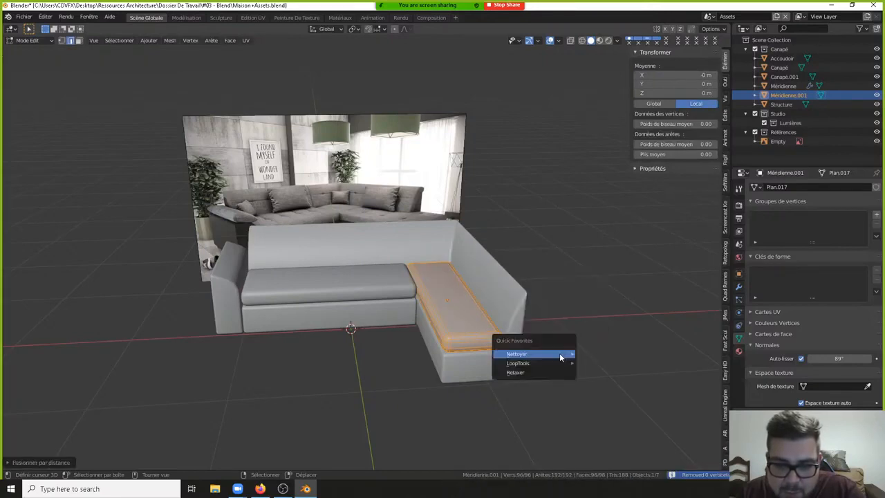
pyautogui.click(593, 354)
pyautogui.press('Tab')
# - Apply the chaise cushion's rotation and scale and set its origin to geometry
pyautogui.press('q')
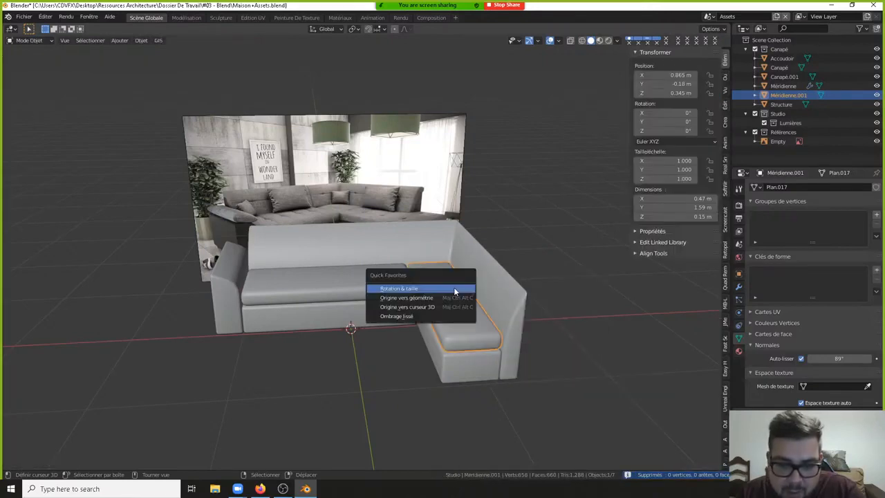
pyautogui.click(453, 289)
pyautogui.press('q')
pyautogui.click(446, 303)
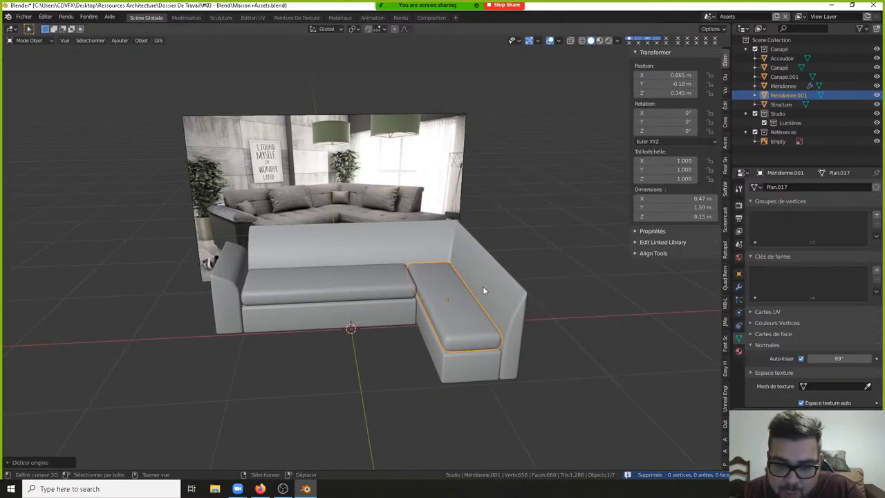
# - Reapply the backrest structure's rotation and scale and set its origin to geometry again
pyautogui.click(483, 285)
pyautogui.press('q')
pyautogui.click(473, 277)
pyautogui.press('q')
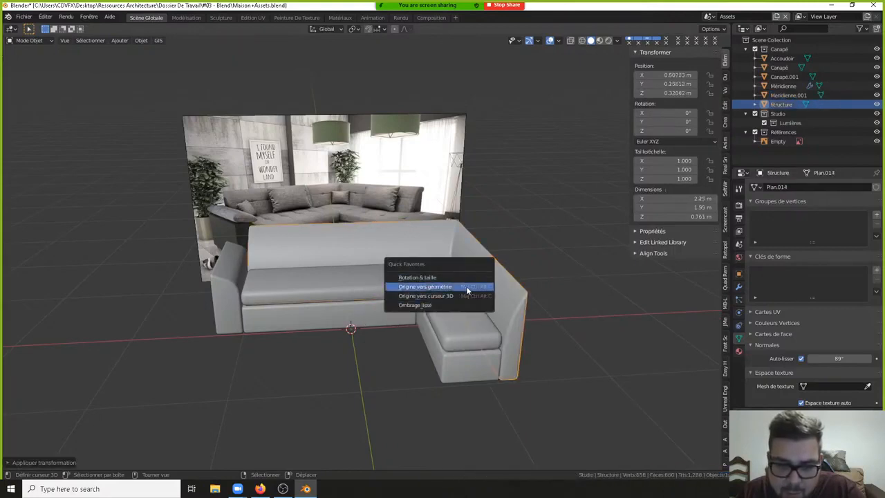
pyautogui.click(465, 286)
# - Apply the Bevel modifier on the chaise base so the bevel becomes real geometry
pyautogui.click(470, 362)
pyautogui.press('q')
pyautogui.click(464, 365)
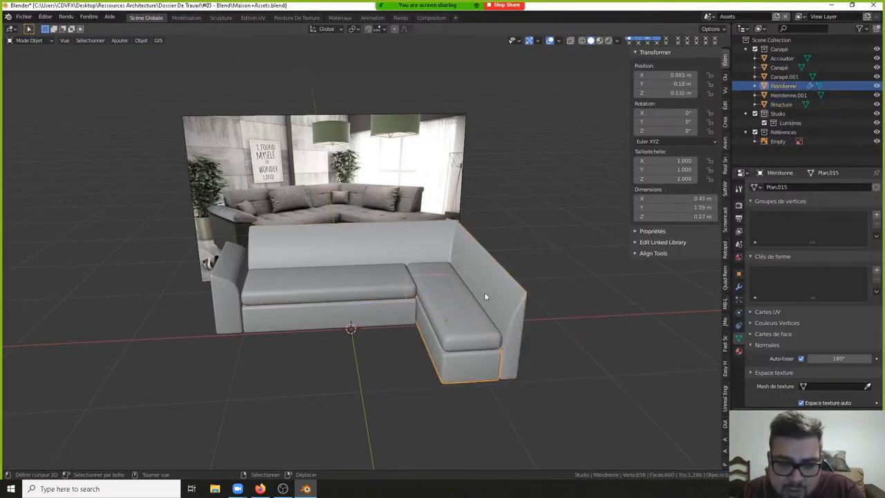
pyautogui.press('Tab')
pyautogui.press('a')
pyautogui.click(473, 267)
pyautogui.press('Tab')
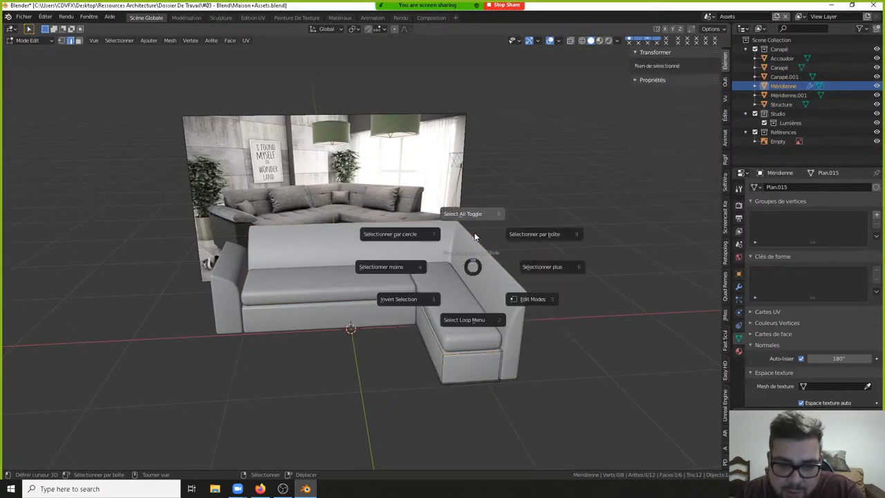
pyautogui.click(477, 228)
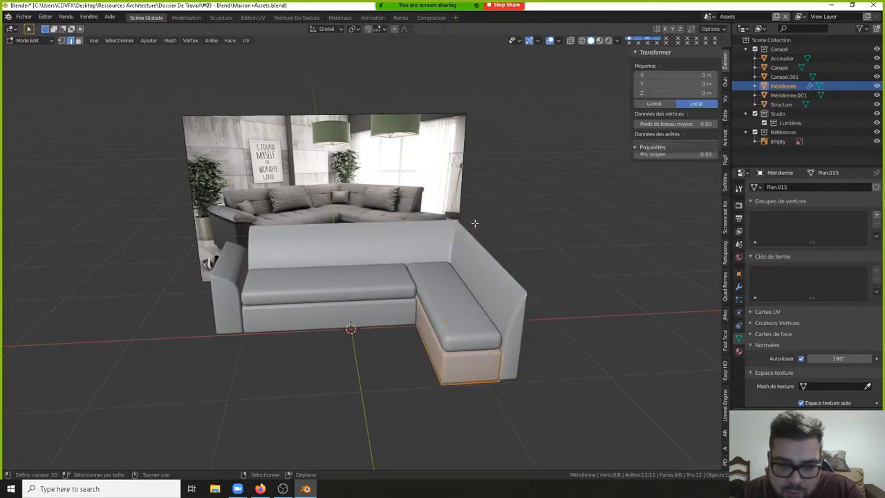
pyautogui.click(738, 286)
pyautogui.hotkey('ctrl', 'a')
# - Dissolve degenerate geometry in the chaise base's whole mesh and merge its vertices by distance
pyautogui.press('Tab')
pyautogui.press('a')
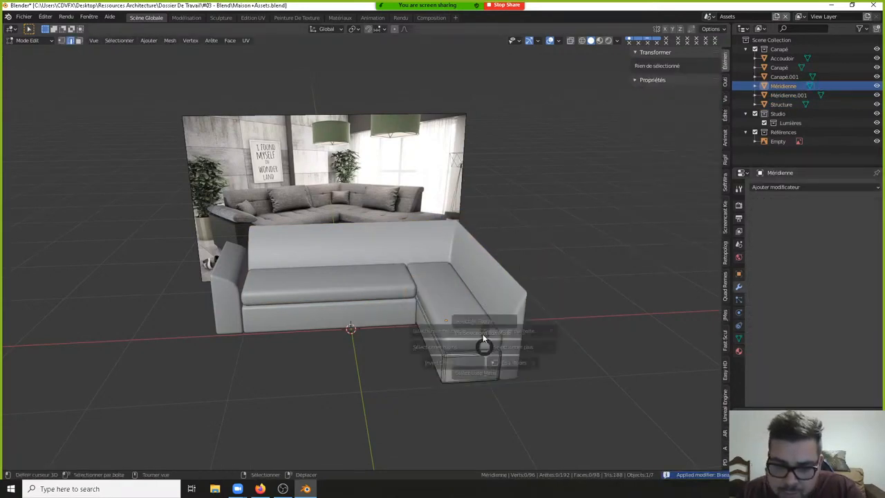
pyautogui.click(481, 293)
pyautogui.press('q')
pyautogui.moveTo(482, 292)
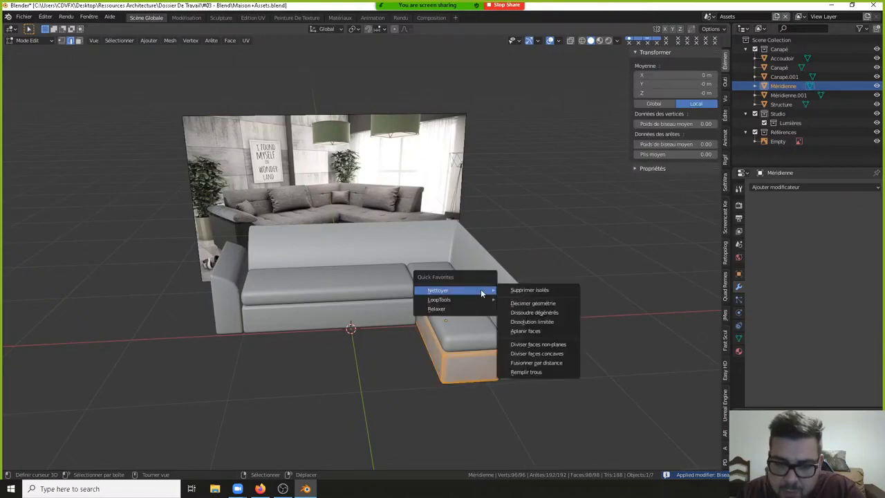
pyautogui.click(534, 312)
pyautogui.press('q')
pyautogui.moveTo(535, 310)
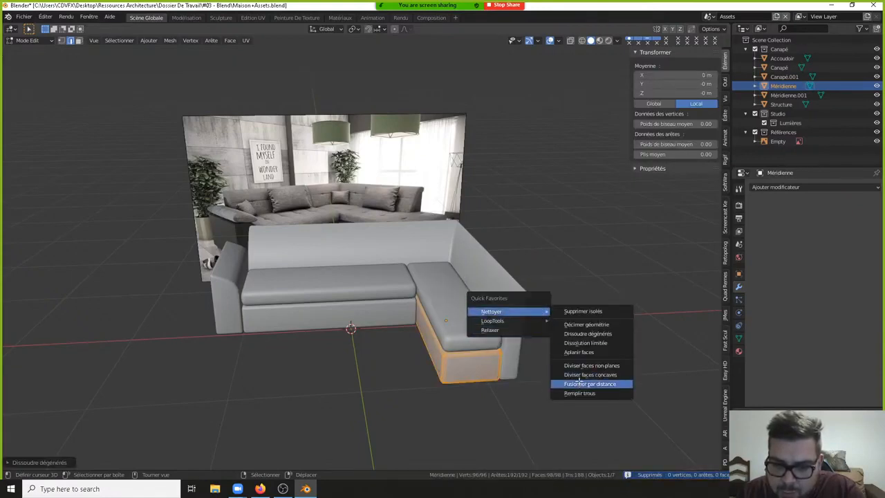
pyautogui.click(590, 384)
# - Delete loose geometry from the chaise base and set its origin to geometry
pyautogui.press('q')
pyautogui.moveTo(589, 379)
pyautogui.click(625, 296)
pyautogui.press('Tab')
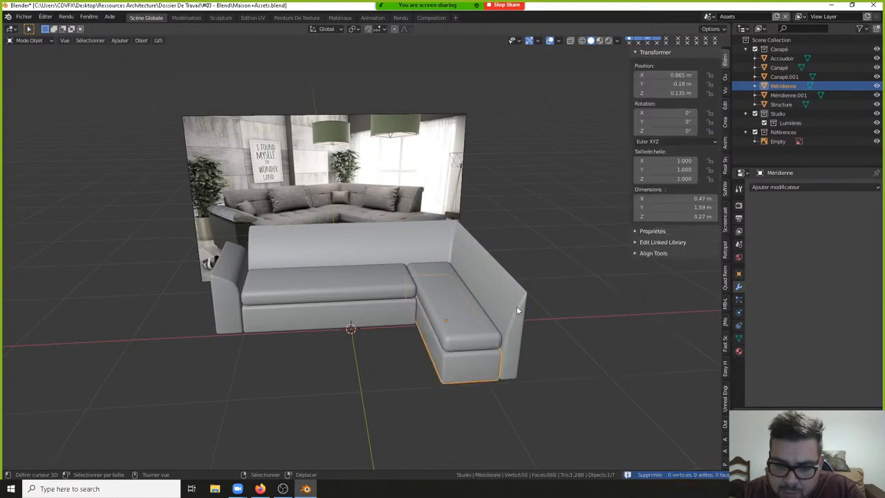
pyautogui.press('q')
pyautogui.click(493, 338)
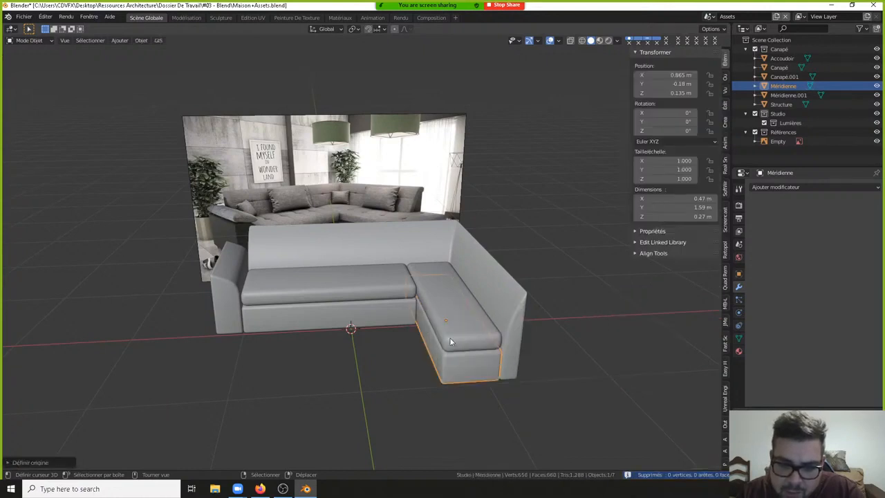
pyautogui.click(370, 319)
pyautogui.press('Tab')
pyautogui.press('a')
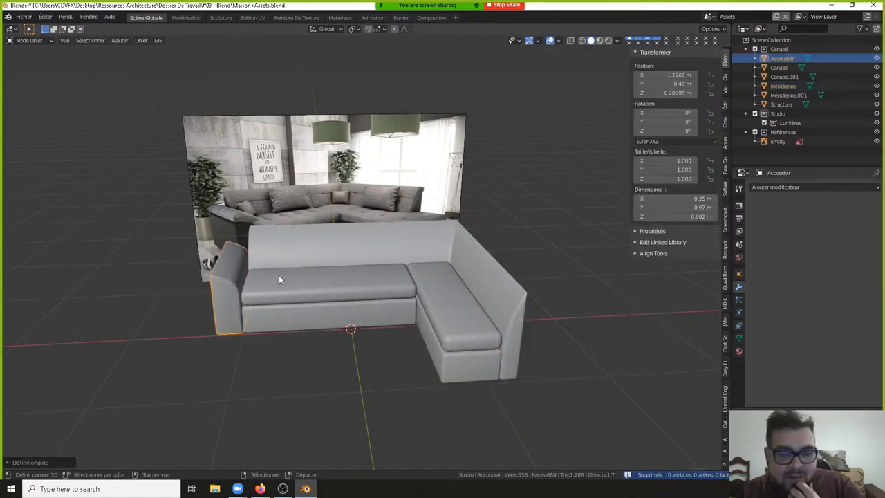
# - Select the three long inner faces of the backrest structure along the chaise in face selection mode
pyautogui.click(429, 251)
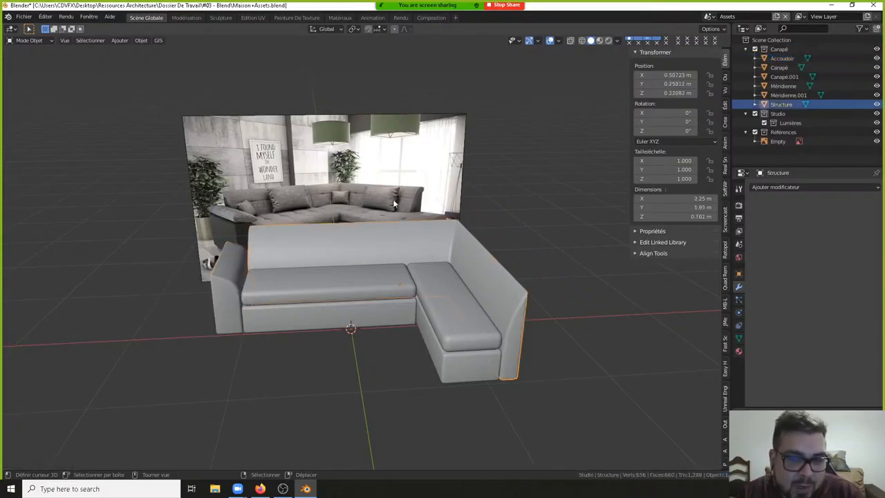
pyautogui.moveTo(393, 204); pyautogui.dragTo(418, 297, button='middle')
pyautogui.press('Tab')
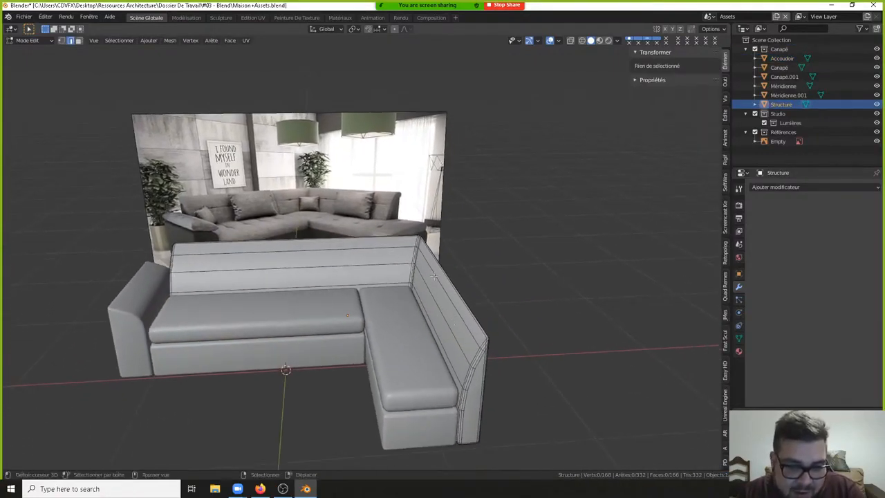
pyautogui.click(81, 42)
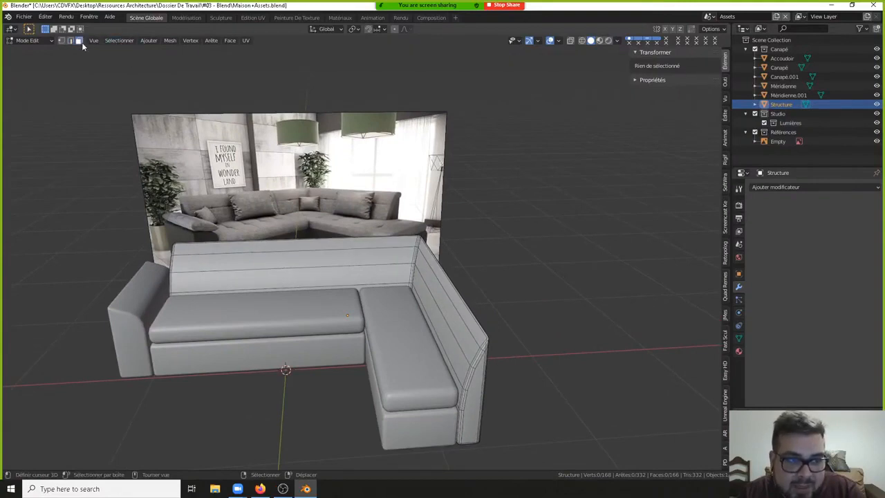
pyautogui.keyDown('shift'); pyautogui.moveTo(413, 266); pyautogui.dragTo(421, 302, button='middle'); pyautogui.keyUp('shift')
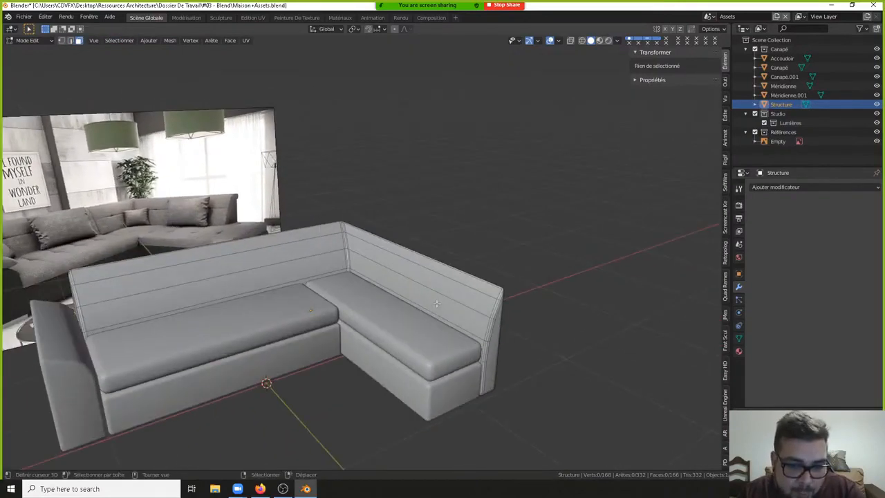
pyautogui.click(436, 303)
pyautogui.keyDown('shift'); pyautogui.click(443, 278); pyautogui.keyUp('shift')
pyautogui.keyDown('shift'); pyautogui.click(371, 231); pyautogui.keyUp('shift')
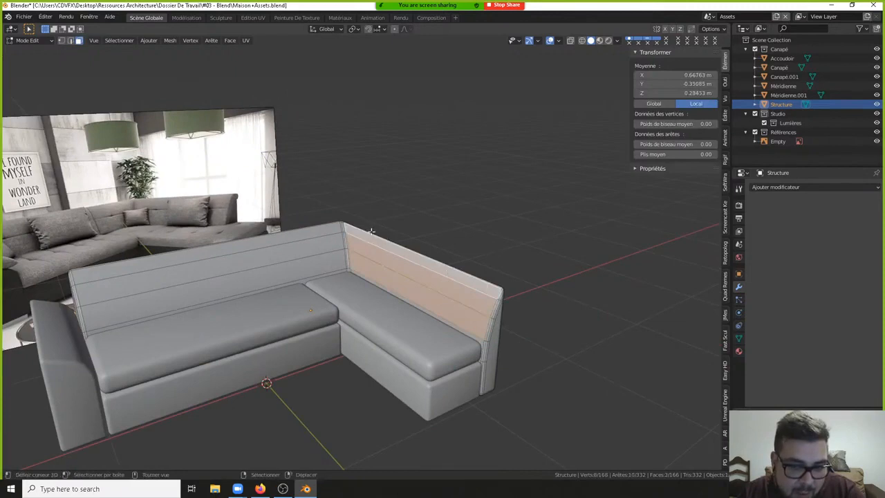
# - Extend the face selection with Circle Select over the inner corner strips and the main seat's inner backrest faces
pyautogui.scroll(3, 371, 230)
pyautogui.press('c')
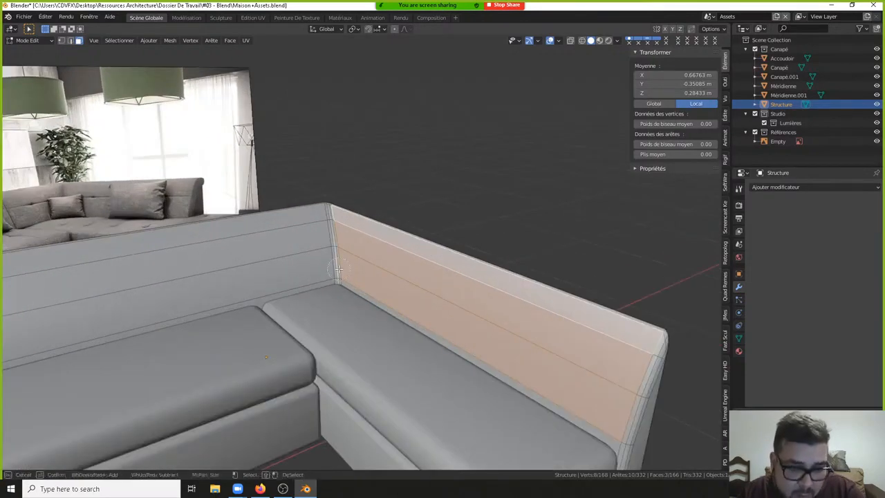
pyautogui.moveTo(338, 258); pyautogui.dragTo(333, 238)
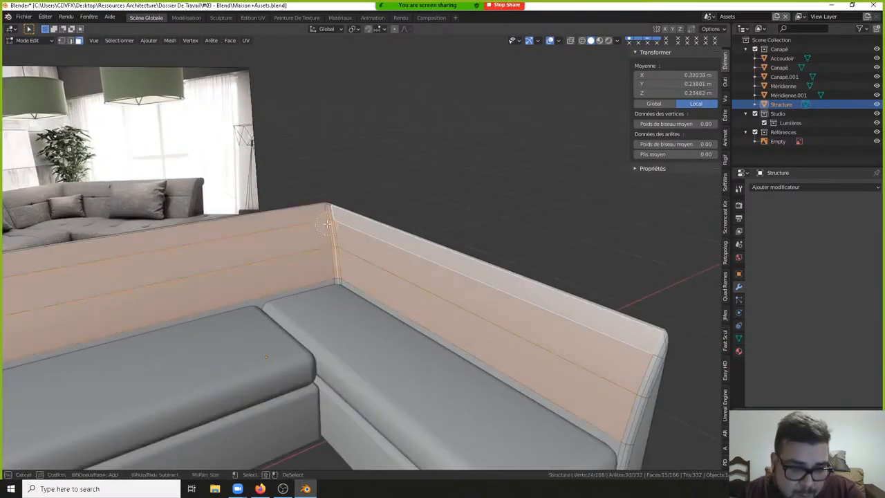
pyautogui.rightClick(327, 224)
# - Examine the selected inner backrest faces around the corner and along both sides of the sofa
pyautogui.moveTo(330, 235); pyautogui.dragTo(411, 262, button='middle')
pyautogui.keyDown('shift'); pyautogui.moveTo(272, 285); pyautogui.dragTo(343, 288, button='middle'); pyautogui.keyUp('shift')
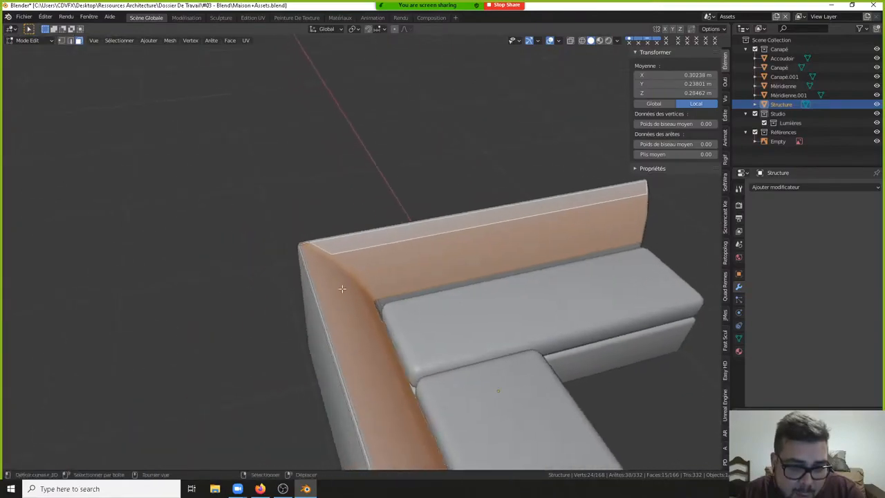
pyautogui.scroll(2, 341, 289)
pyautogui.keyDown('shift'); pyautogui.moveTo(337, 371); pyautogui.dragTo(334, 298, button='middle'); pyautogui.keyUp('shift')
pyautogui.scroll(-2, 375, 316)
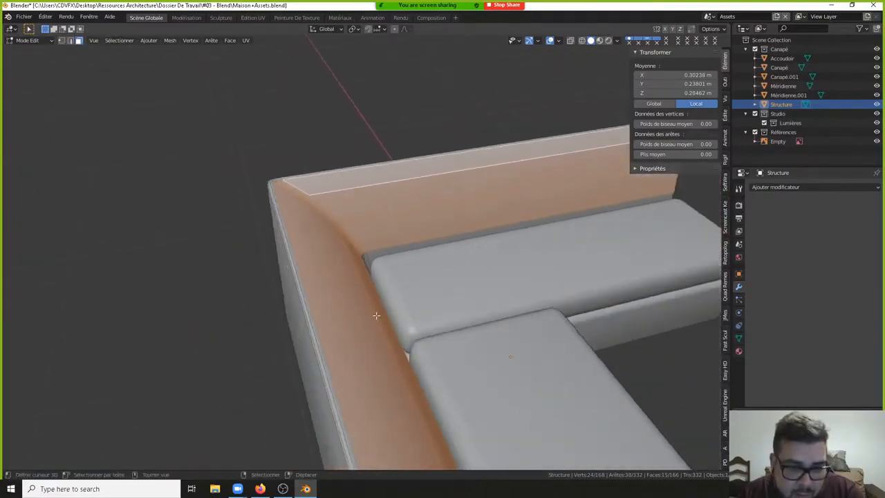
pyautogui.keyDown('shift'); pyautogui.moveTo(616, 466); pyautogui.dragTo(543, 438, button='middle'); pyautogui.keyUp('shift')
pyautogui.moveTo(387, 352); pyautogui.dragTo(279, 307, button='middle')
pyautogui.scroll(-3, 269, 303)
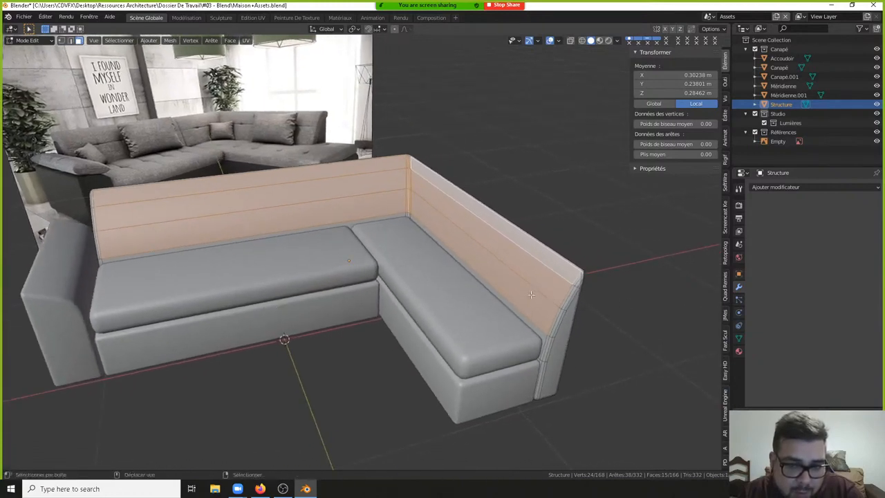
pyautogui.moveTo(557, 316); pyautogui.dragTo(407, 347, button='middle')
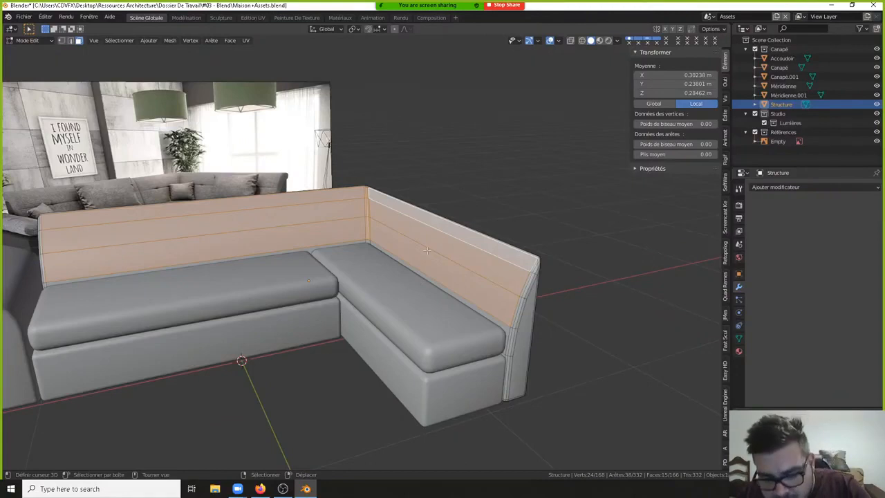
# - Duplicate the selected backrest faces in place, separate the copy into its own object and return to object mode
pyautogui.hotkey('shift', 'd')
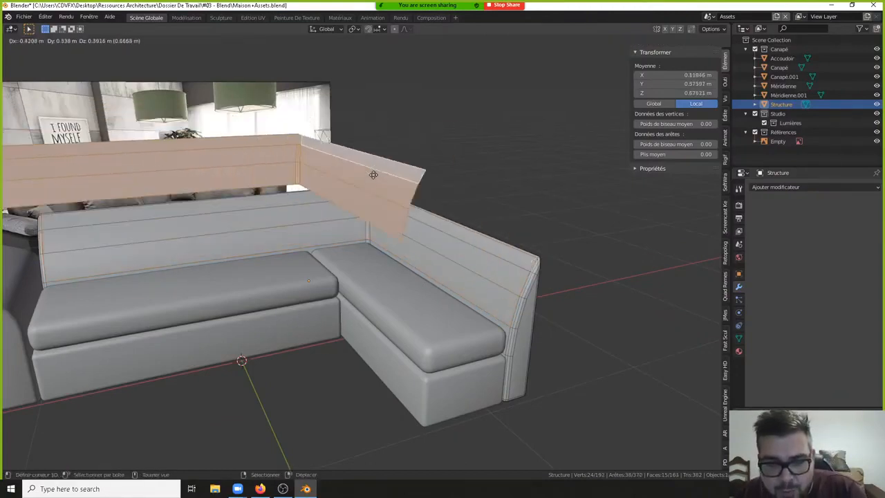
pyautogui.rightClick(373, 155)
pyautogui.press('p')
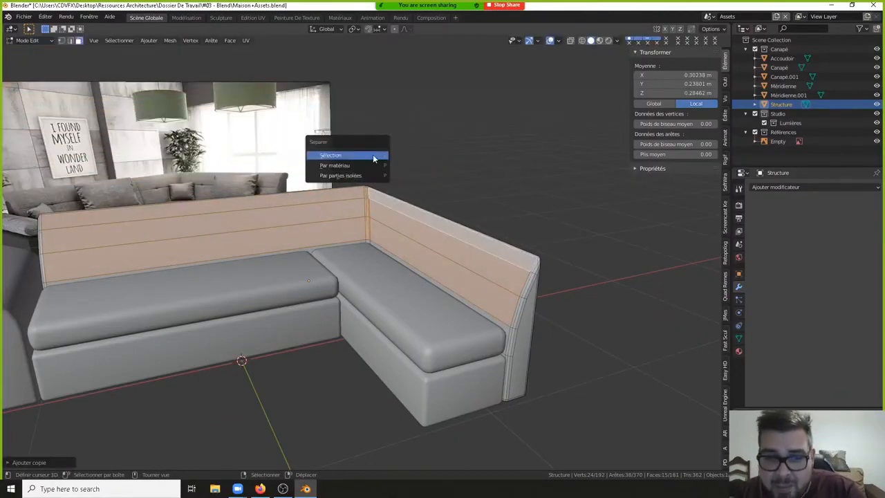
pyautogui.click(371, 156)
pyautogui.press('Tab')
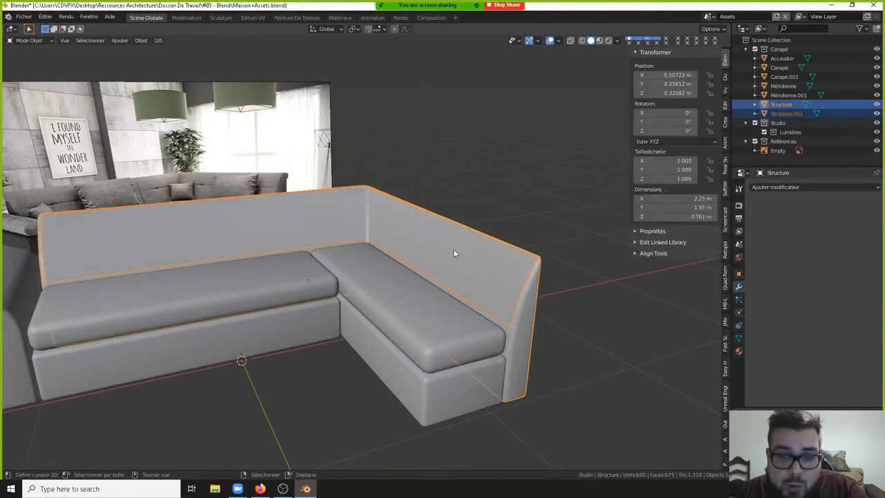
# - Apply rotation and scale to the separated backrest panel and set its origin to geometry
pyautogui.click(454, 249)
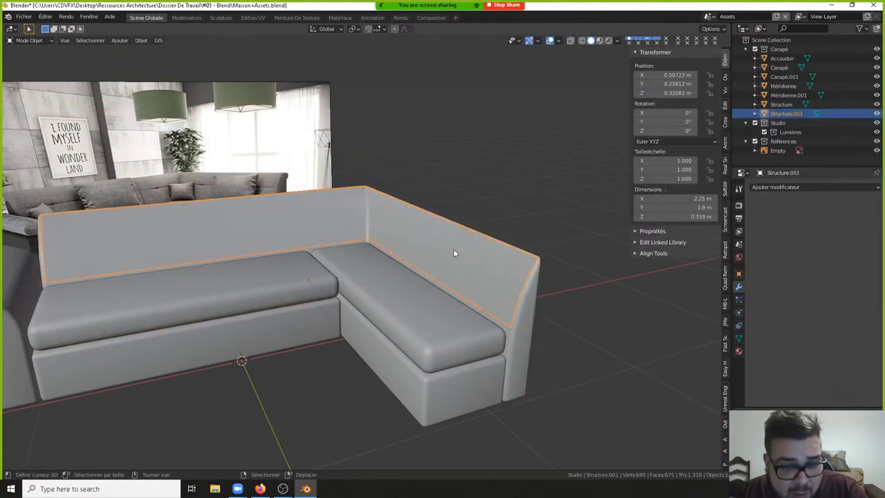
pyautogui.hotkey('ctrl', 'a')
pyautogui.click(388, 202)
pyautogui.hotkey('ctrl', 'alt', 'shift', 'c')
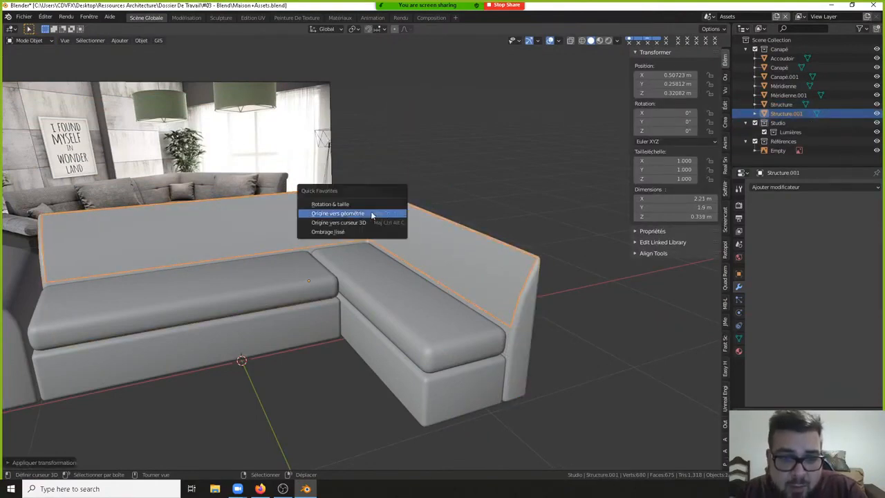
pyautogui.click(366, 217)
# - Add a Solidify modifier to the backrest panel with a thickness of 0.05 m
pyautogui.click(802, 188)
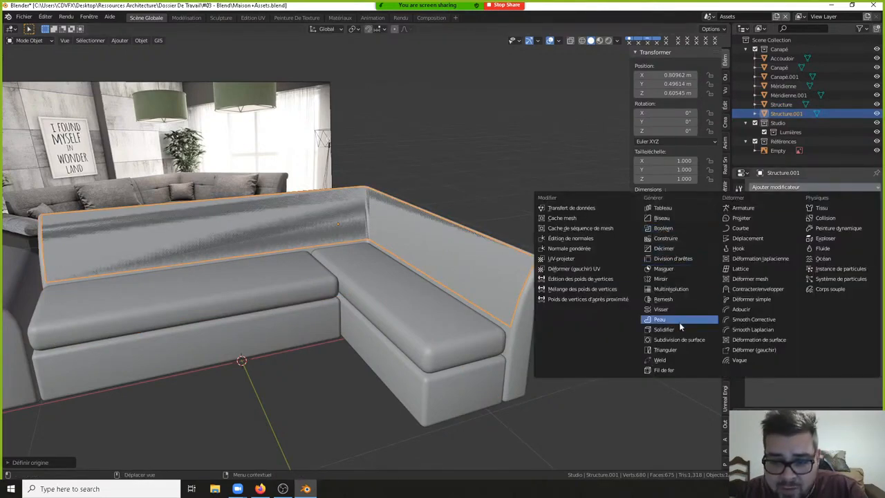
pyautogui.click(663, 329)
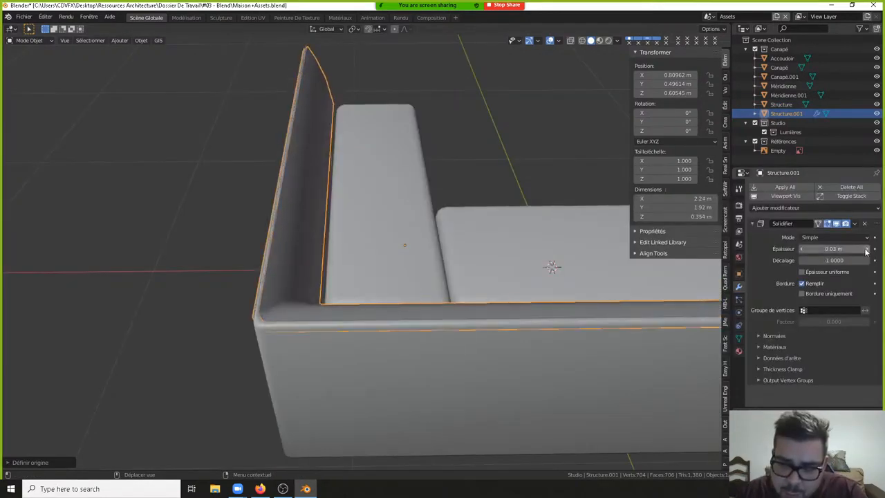
pyautogui.click(865, 250)
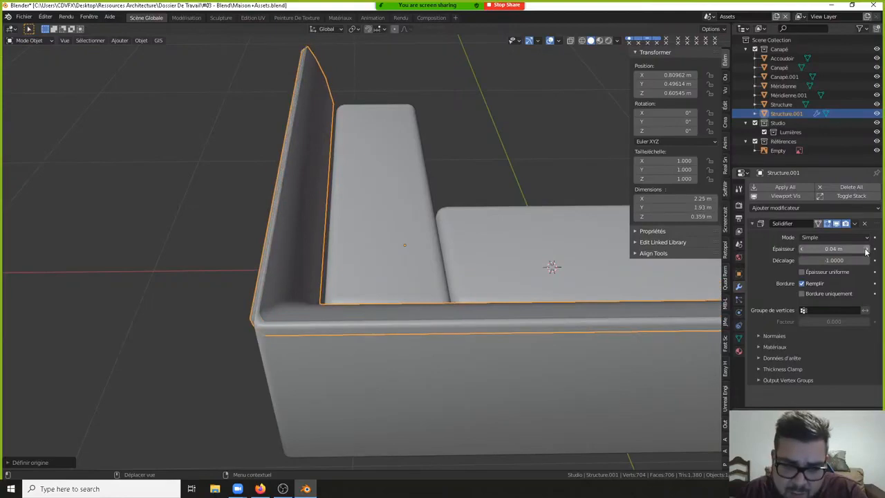
pyautogui.click(866, 249)
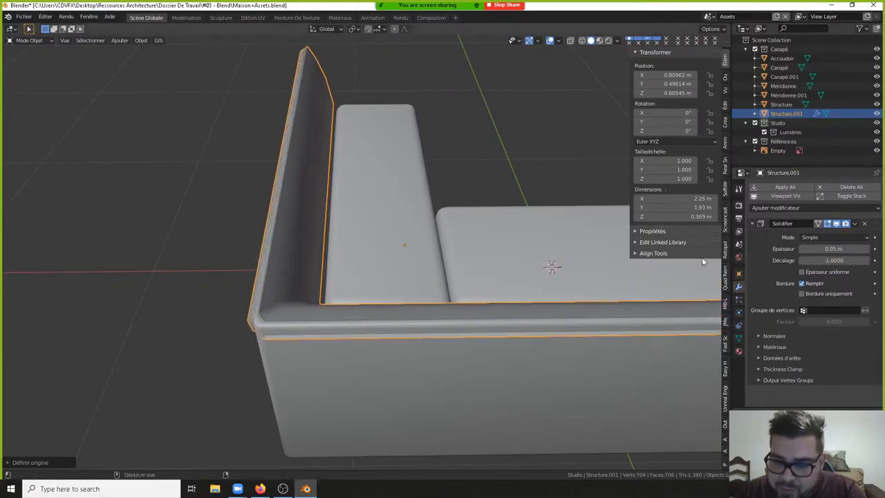
# - Add a Bevel modifier to the backrest panel with an amount of 0.025 m and 3 segments
pyautogui.click(798, 207)
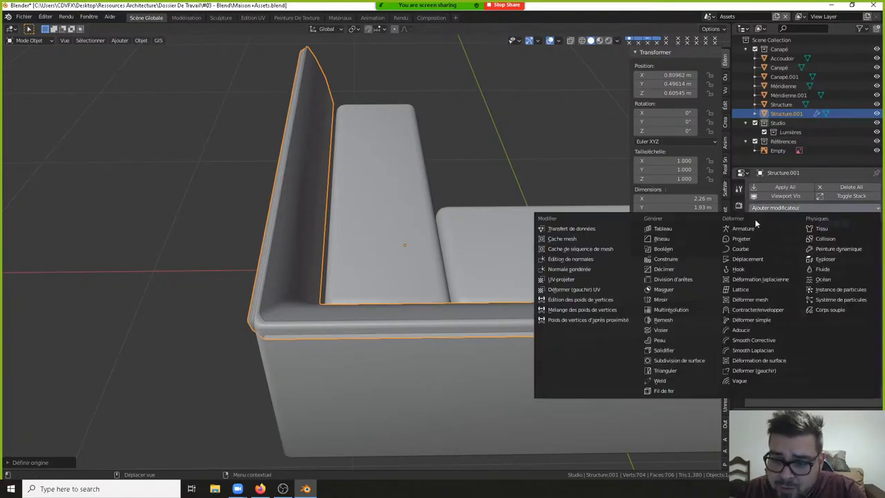
pyautogui.click(679, 240)
pyautogui.moveTo(405, 268); pyautogui.dragTo(361, 244, button='middle')
pyautogui.scroll(-4, 850, 326)
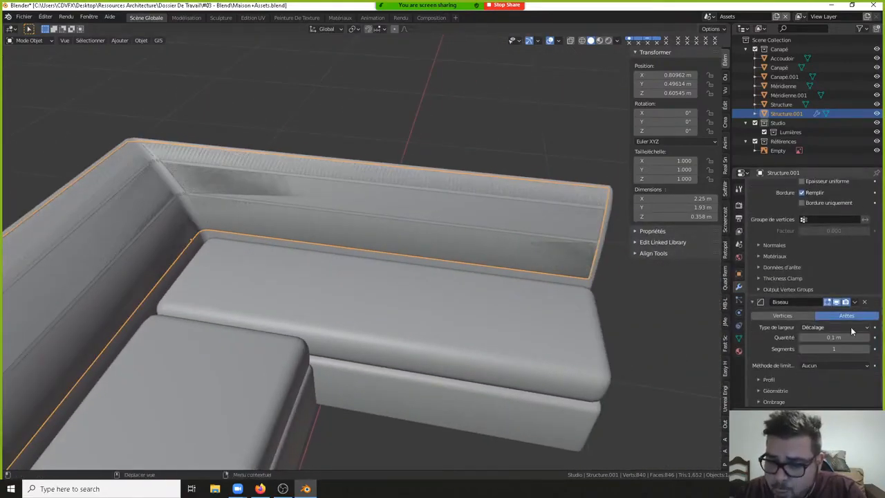
pyautogui.doubleClick(826, 336)
pyautogui.write('0.025')
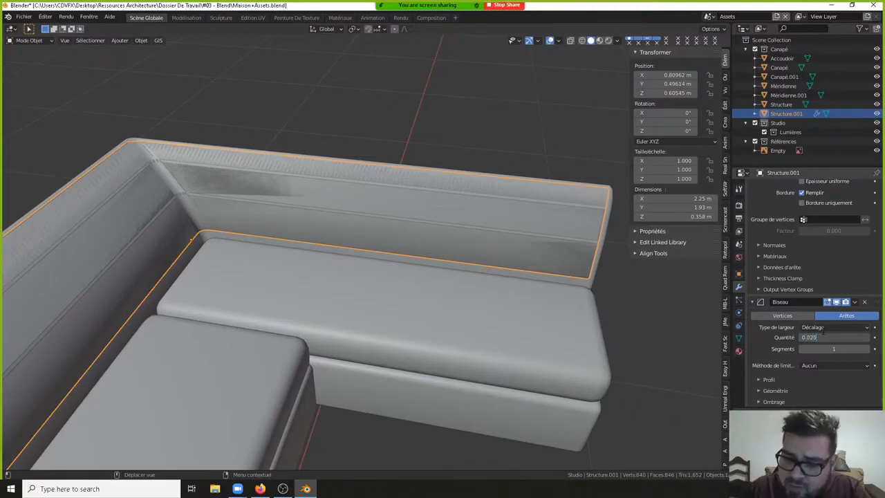
pyautogui.press('Return')
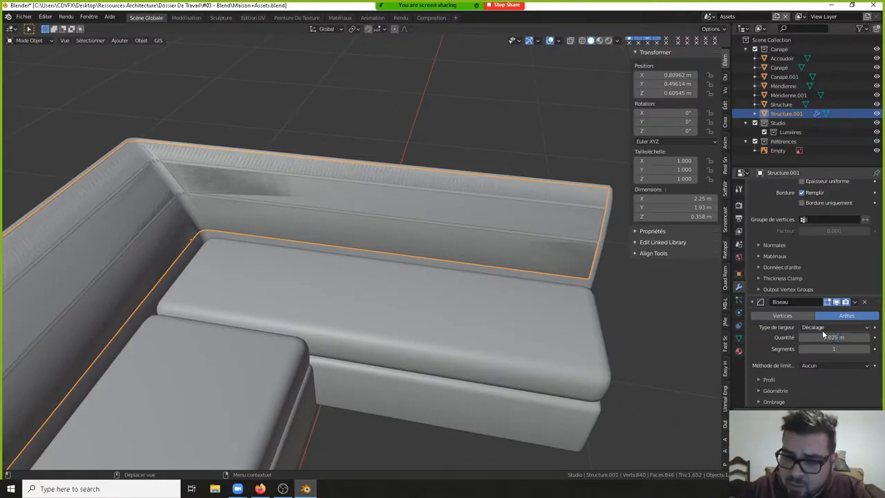
pyautogui.click(867, 350)
pyautogui.click(868, 350)
# - Move the backrest panel forward from the structure, about -0.07 m along X and about -0.02 m along Y
pyautogui.moveTo(250, 303); pyautogui.dragTo(371, 182, button='middle')
pyautogui.press('g')
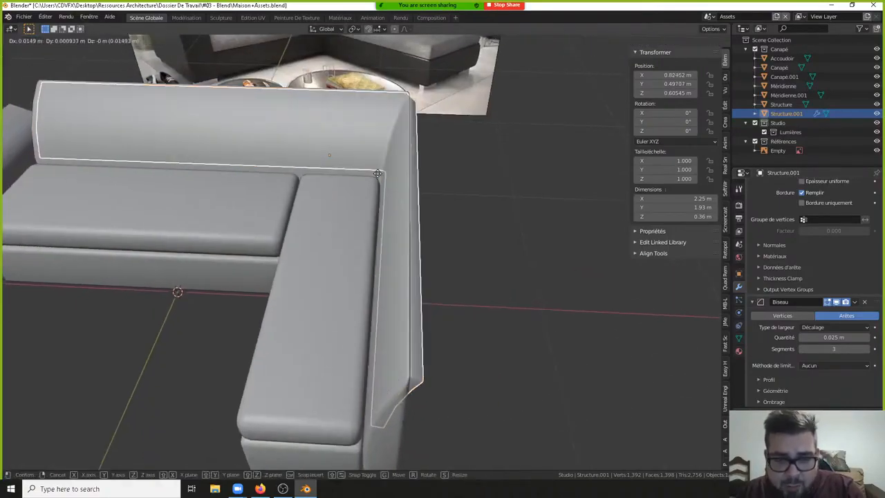
pyautogui.press('x')
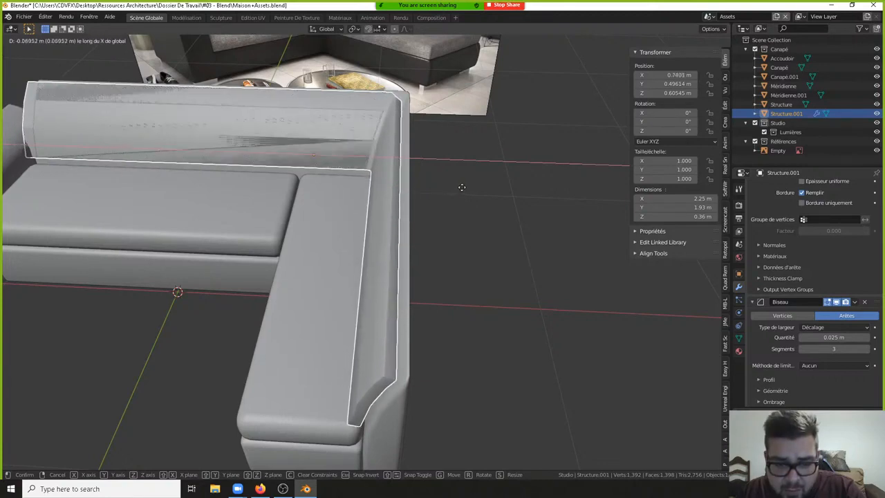
pyautogui.click(449, 187)
pyautogui.moveTo(449, 187); pyautogui.dragTo(393, 185, button='middle')
pyautogui.press('g')
pyautogui.press('y')
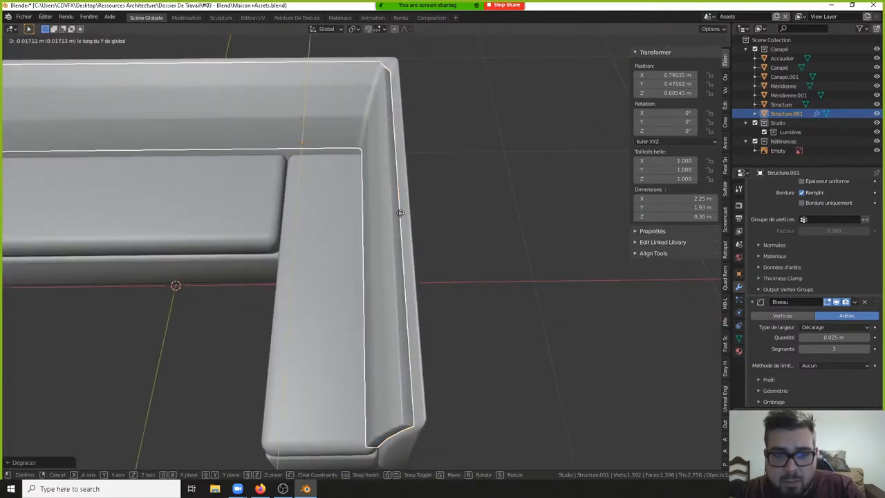
pyautogui.click(402, 223)
# - Raise the backrest panel about 0.005 m along Z and shift it about 0.008 m along X
pyautogui.moveTo(401, 222); pyautogui.dragTo(414, 202, button='middle')
pyautogui.press('g')
pyautogui.press('z')
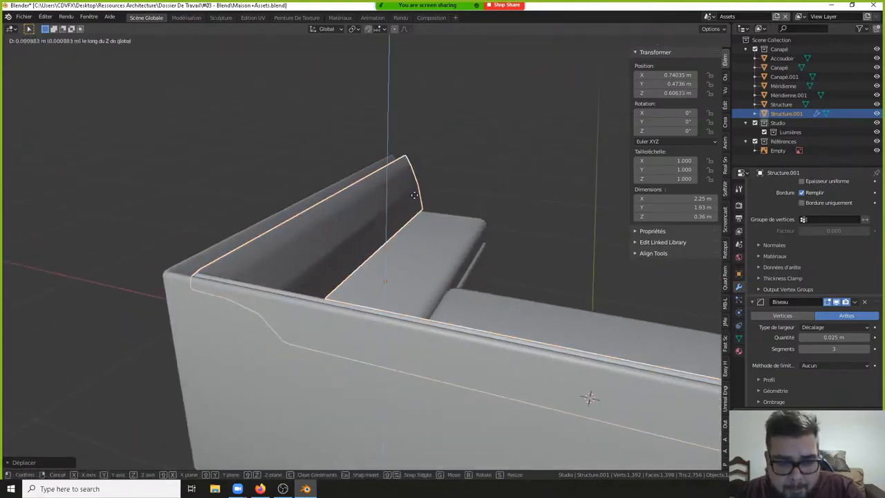
pyautogui.click(416, 186)
pyautogui.moveTo(416, 187); pyautogui.dragTo(519, 242, button='middle')
pyautogui.press('g')
pyautogui.press('x')
pyautogui.click(431, 200)
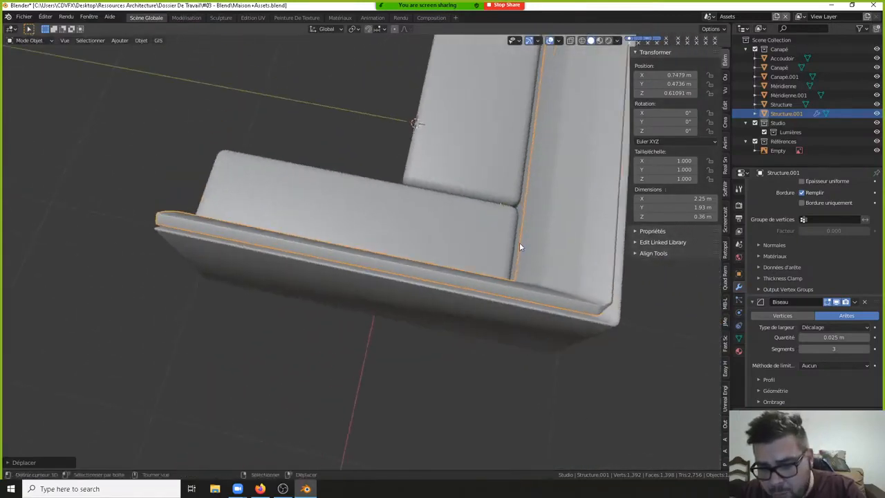
# - Deselect the backrest panel and apply its Solidify and Bevel modifiers
pyautogui.hotkey('shift', 's')
pyautogui.press('Escape')
pyautogui.press('c')
pyautogui.click(542, 197)
pyautogui.press('Escape')
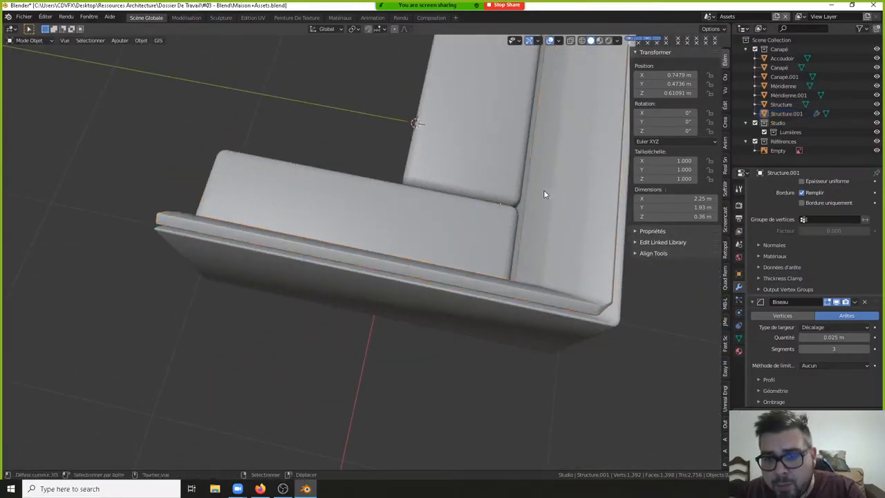
pyautogui.moveTo(543, 190)
pyautogui.mouseDown(button='middle')
pyautogui.moveTo(620, 177)
pyautogui.moveTo(655, 161)
pyautogui.mouseUp(button='middle')
pyautogui.scroll(2, 420, 202)
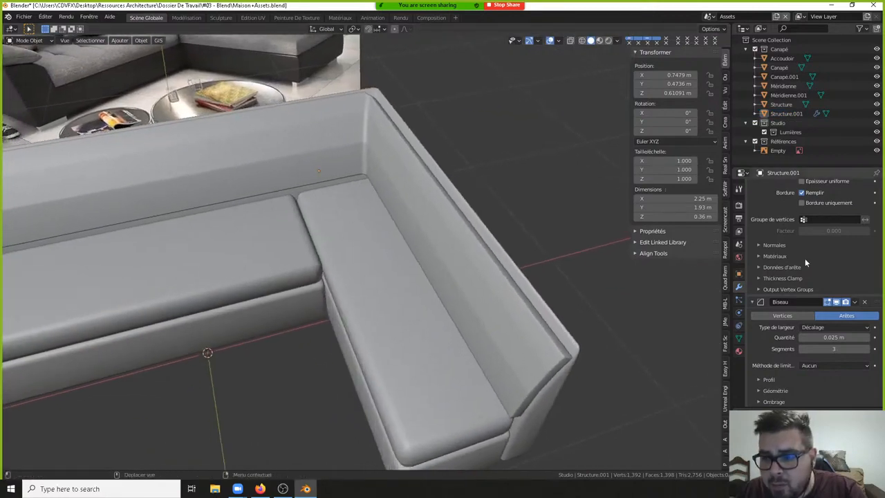
pyautogui.scroll(5, 803, 239)
pyautogui.hotkey('ctrl', 'a')
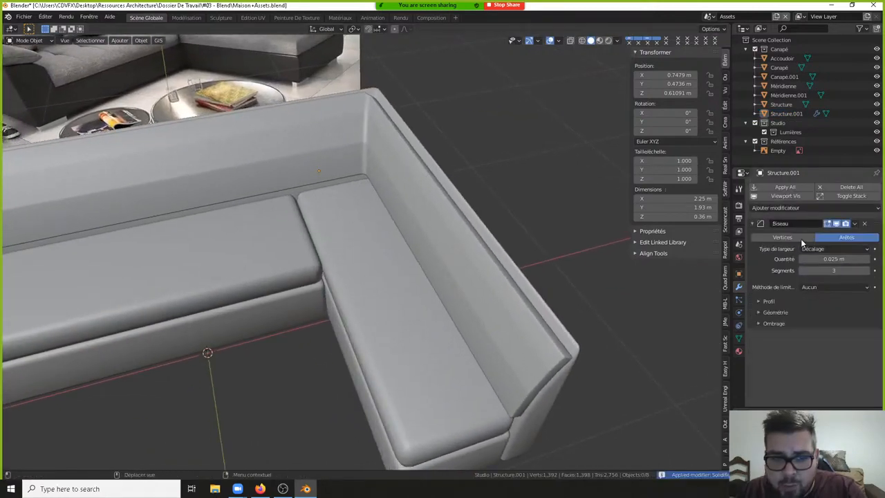
pyautogui.hotkey('ctrl', 'a')
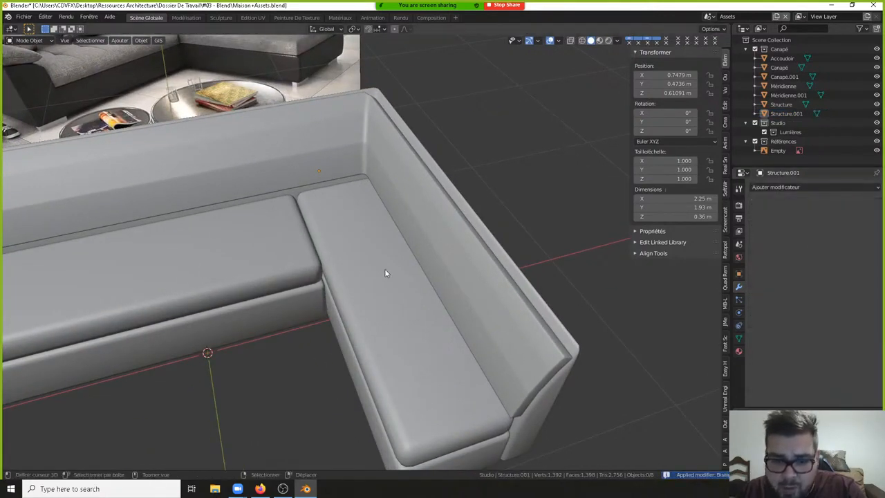
# - Shade the backrest panel smooth and set its auto-smooth angle to 180°
pyautogui.click(436, 267)
pyautogui.rightClick(436, 267)
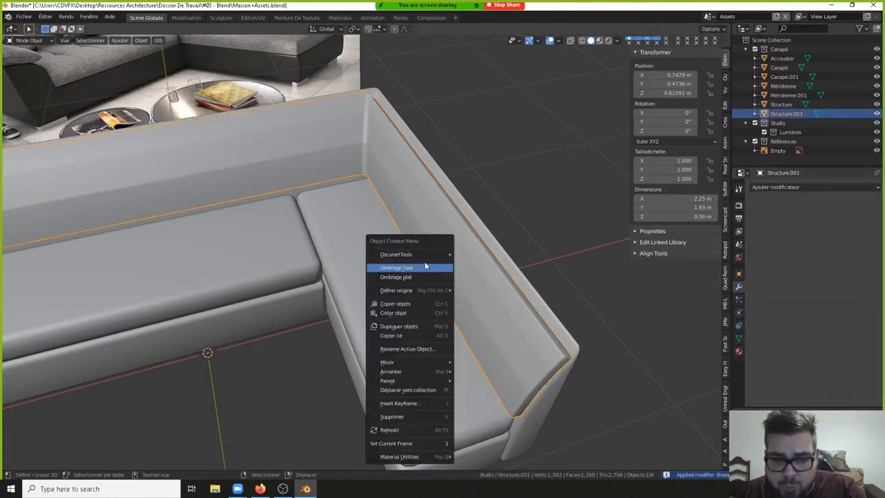
pyautogui.click(738, 338)
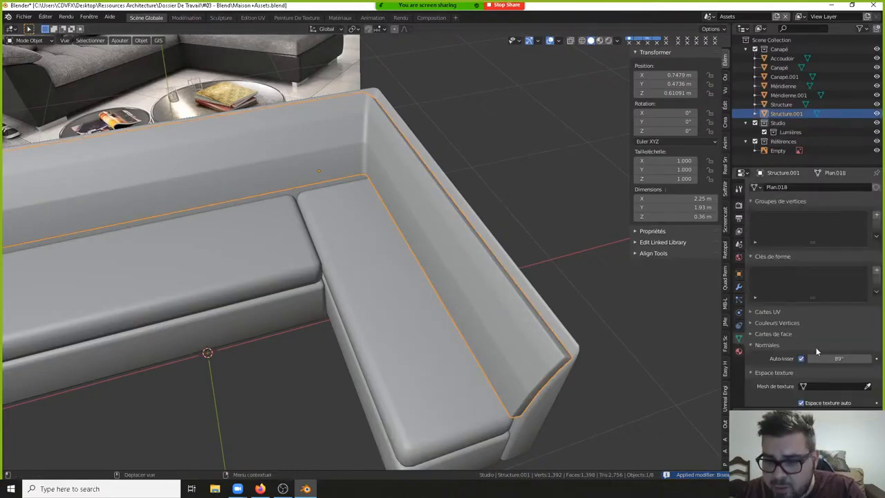
pyautogui.click(836, 357)
pyautogui.write('180')
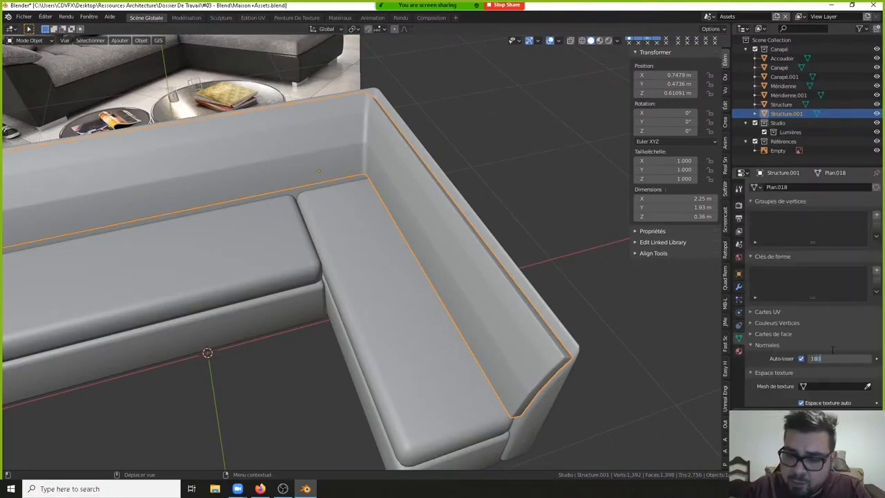
pyautogui.press('Return')
pyautogui.press('a')
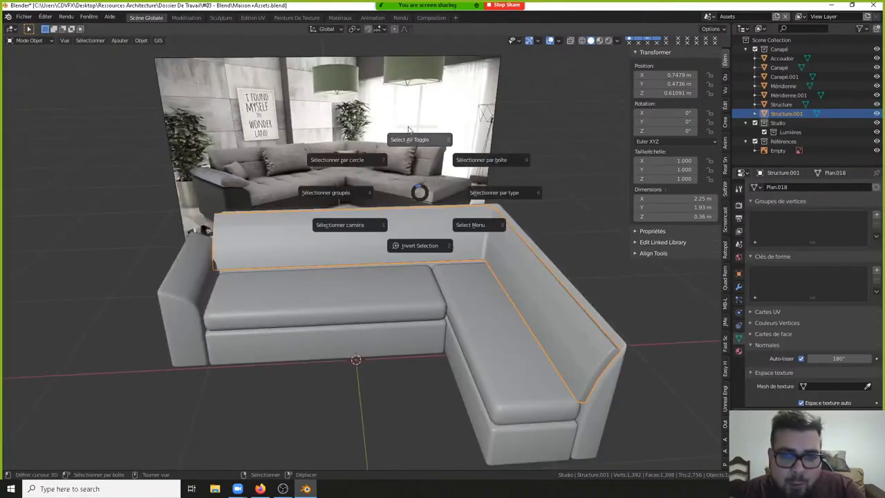
pyautogui.click(418, 141)
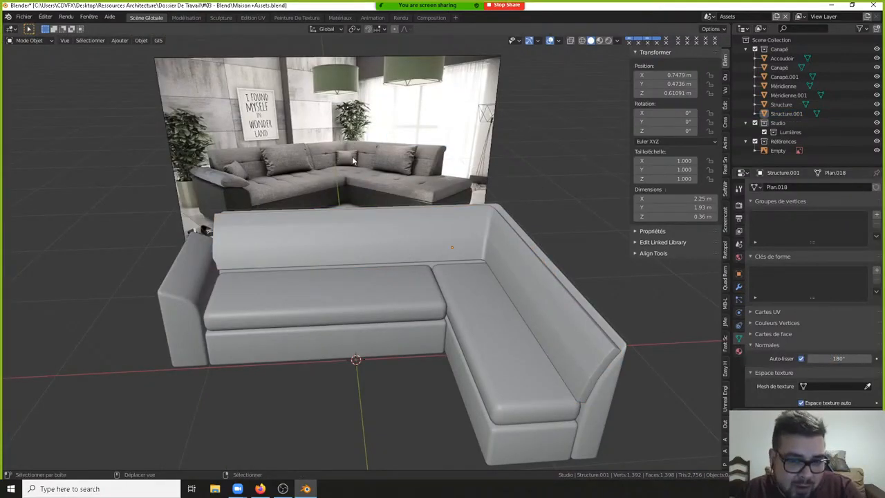
pyautogui.moveTo(359, 174); pyautogui.dragTo(328, 153, button='middle')
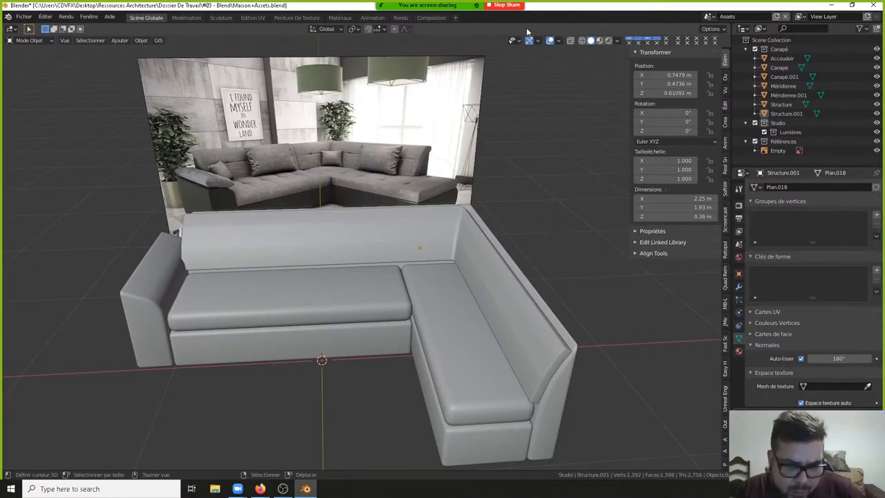
# - Reapply rotation and scale to the finished backrest panel and recentre its origin on its geometry
pyautogui.click(355, 226)
pyautogui.press('q')
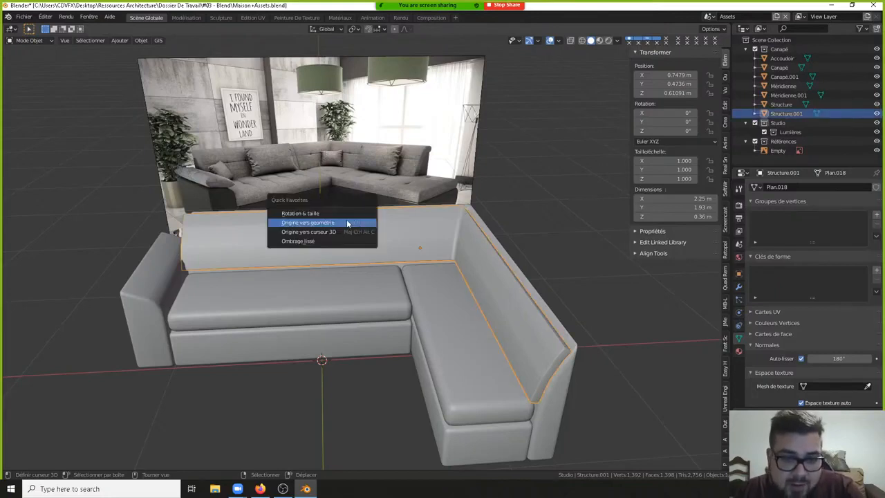
pyautogui.click(353, 226)
pyautogui.press('q')
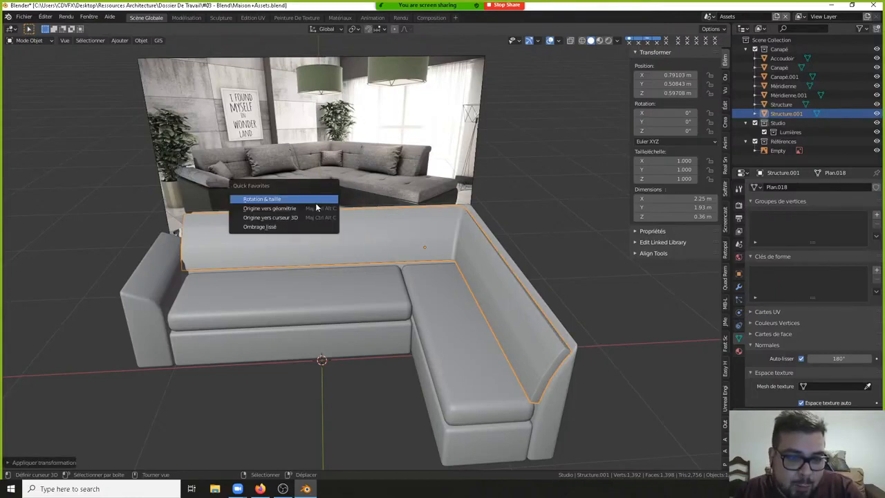
pyautogui.click(316, 211)
pyautogui.press('KP_7')
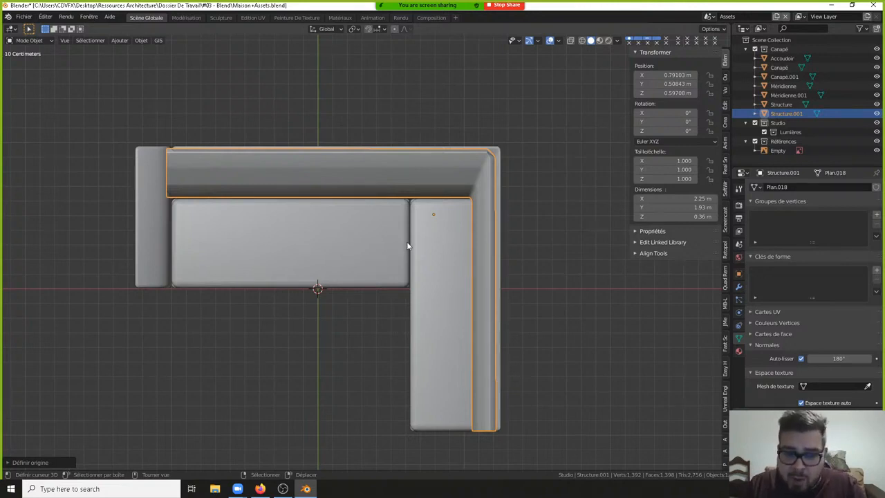
# - Place the 3D cursor at the sofa's inner corner, just in front of the backrest, and add a plane mesh there
pyautogui.scroll(-2, 394, 267)
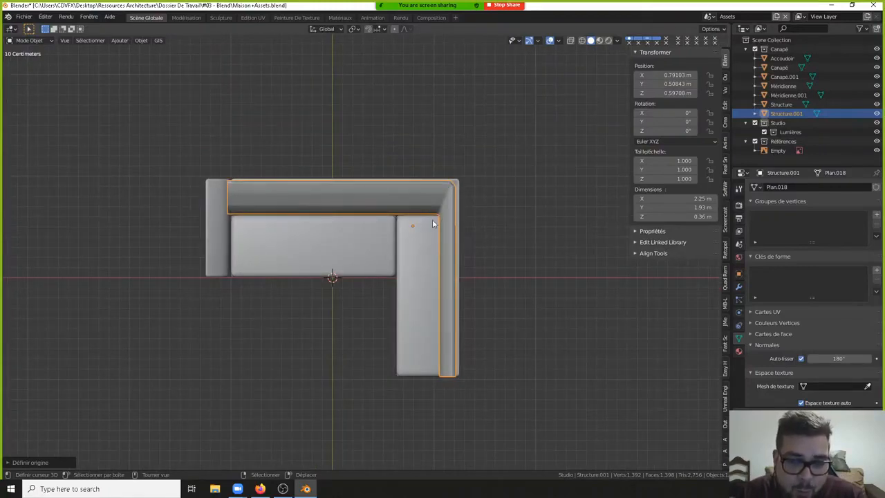
pyautogui.moveTo(433, 223); pyautogui.dragTo(356, 137, button='middle')
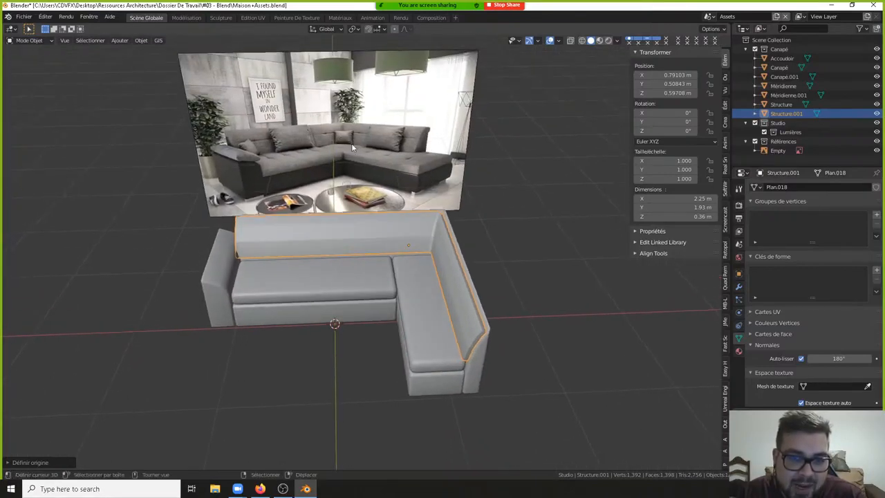
pyautogui.press('KP_7')
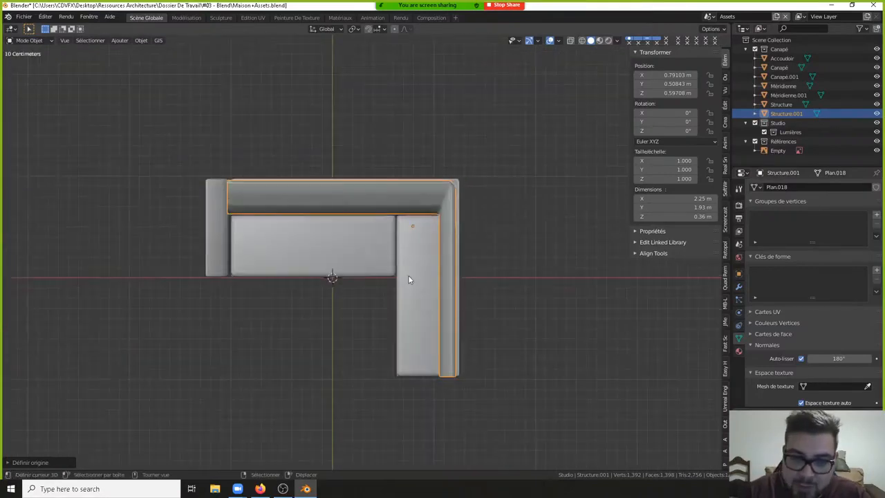
pyautogui.keyDown('shift'); pyautogui.rightClick(435, 221); pyautogui.keyUp('shift')
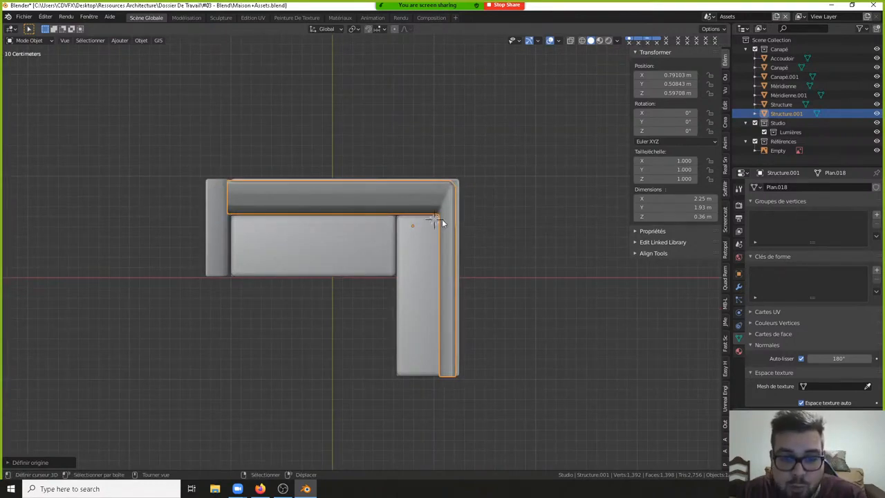
pyautogui.moveTo(434, 224); pyautogui.dragTo(445, 199, button='middle')
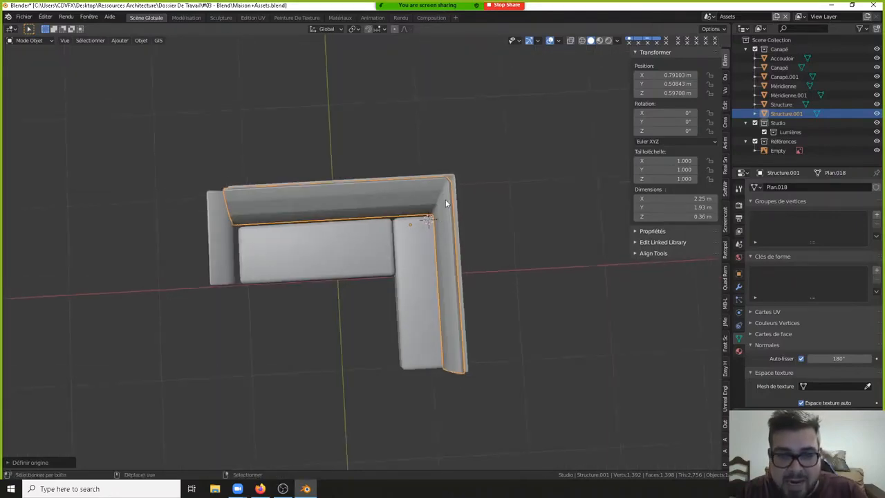
pyautogui.hotkey('shift', 'a')
pyautogui.moveTo(445, 198)
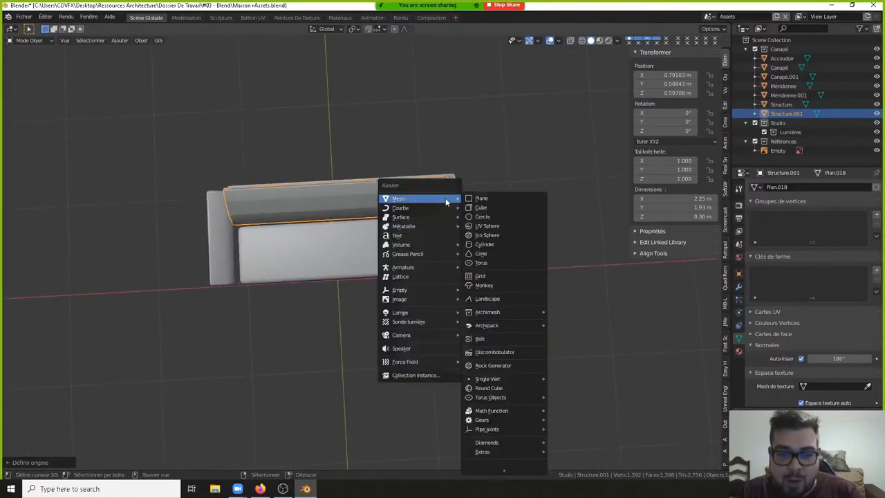
pyautogui.click(508, 198)
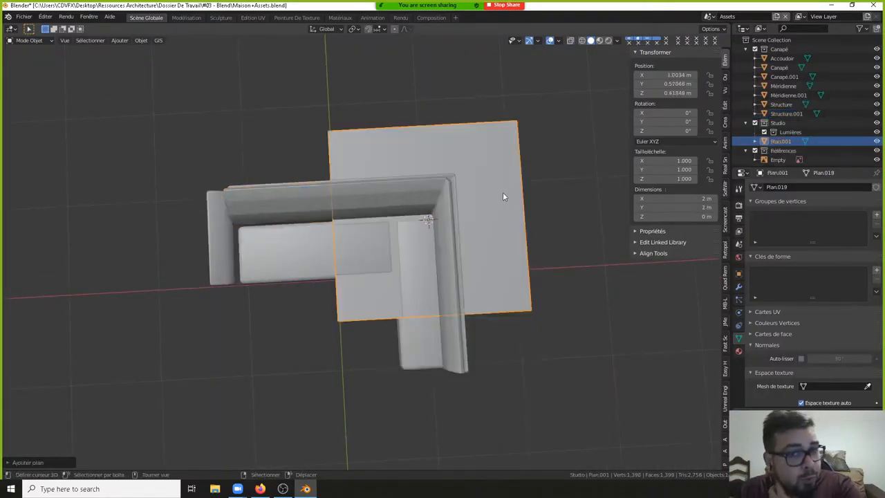
# - Flip the new plane 180° about X and turn on the face orientation overlay to show its normals
pyautogui.press('r')
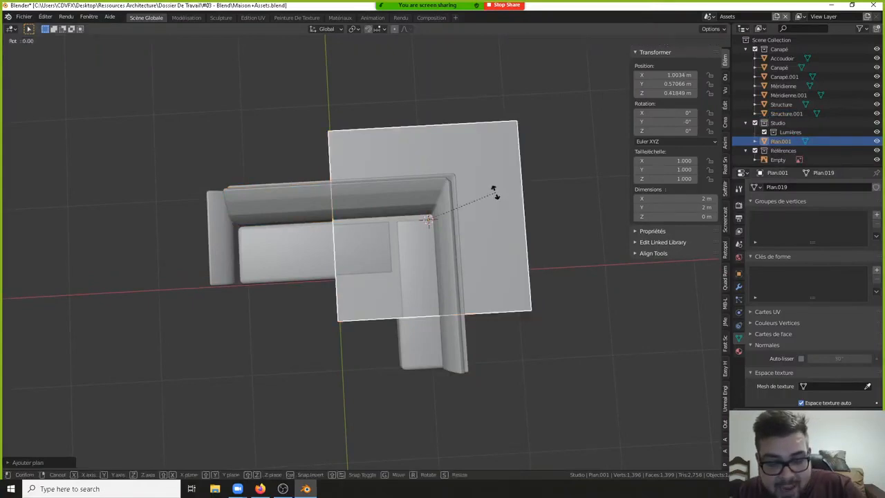
pyautogui.write('x')
pyautogui.write('180')
pyautogui.press('Return')
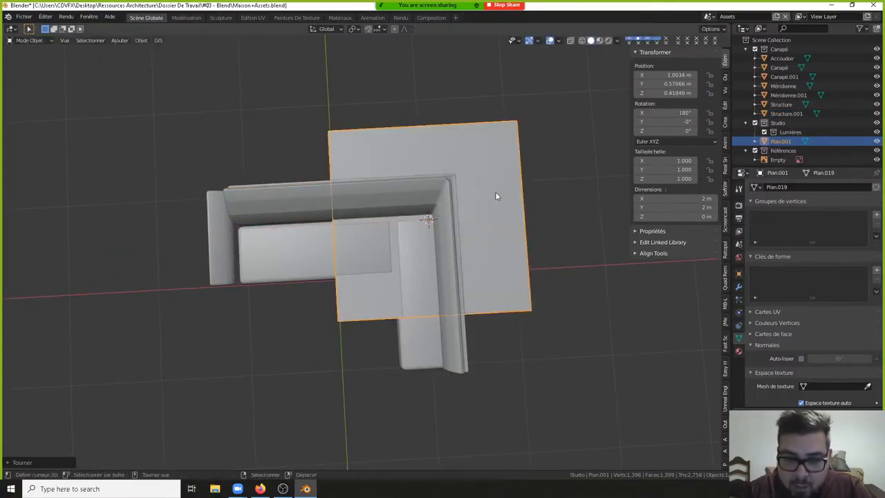
pyautogui.click(558, 41)
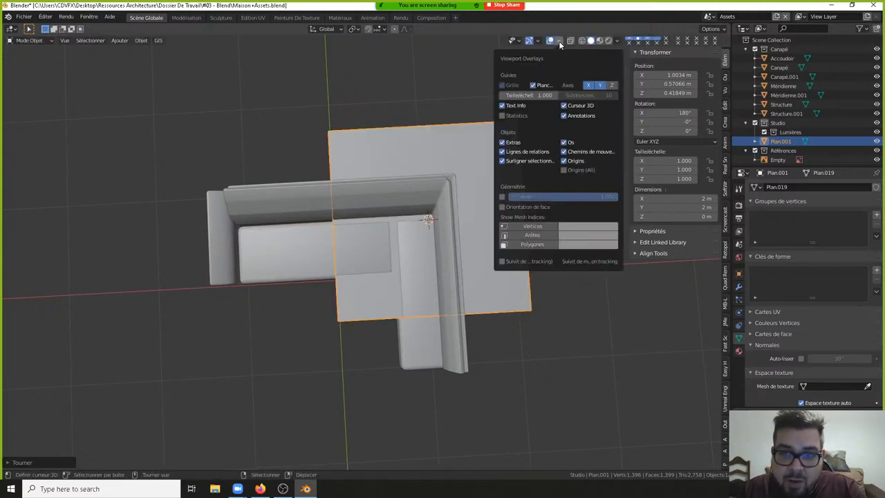
pyautogui.click(514, 200)
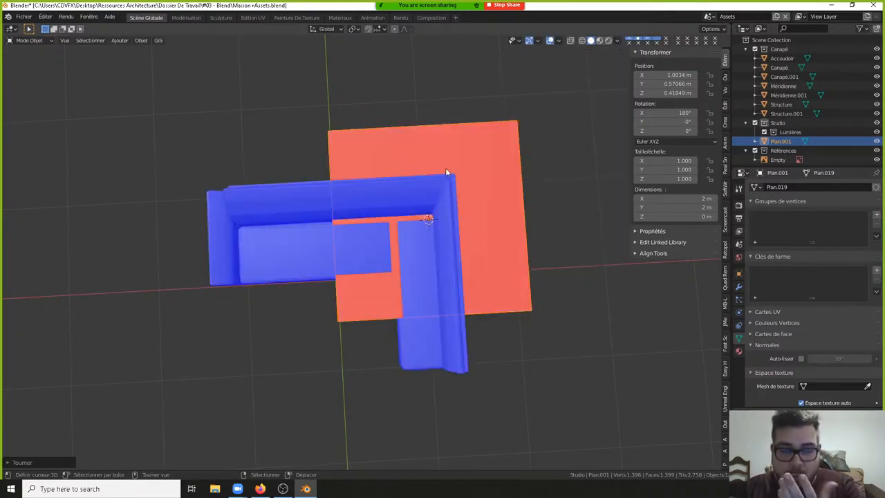
# - Stand the plane upright by rotating it 90° about X and turn it to -45° about Z across the corner
pyautogui.moveTo(436, 160); pyautogui.dragTo(426, 118, button='middle')
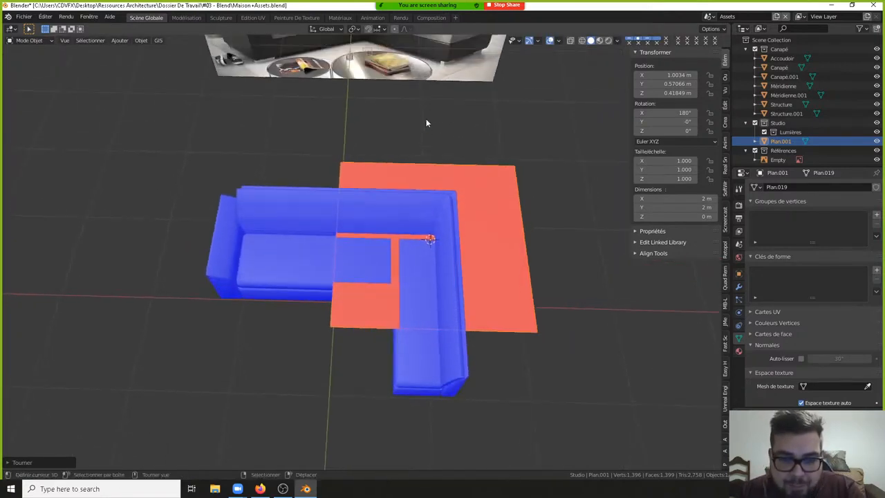
pyautogui.write('r')
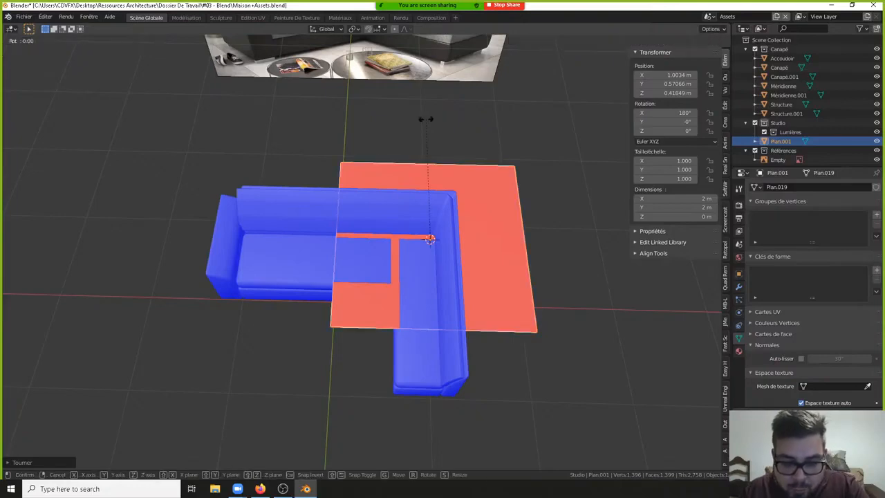
pyautogui.write('x90')
pyautogui.press('Return')
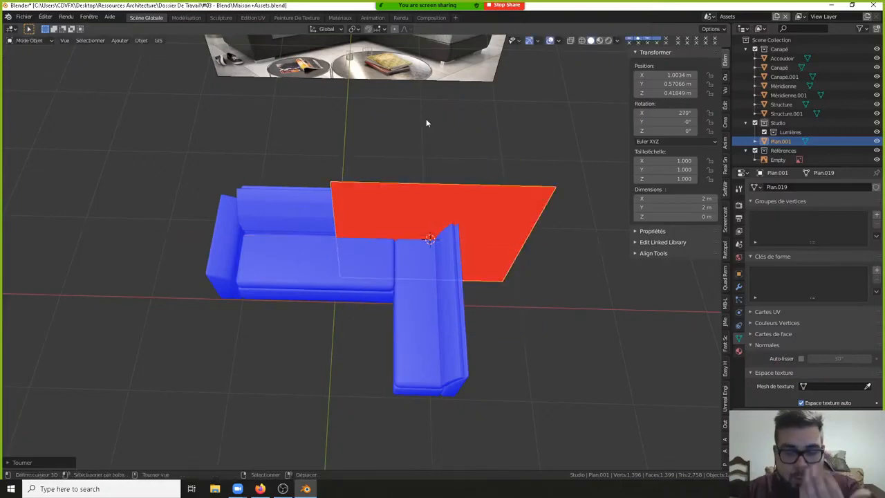
pyautogui.write('r')
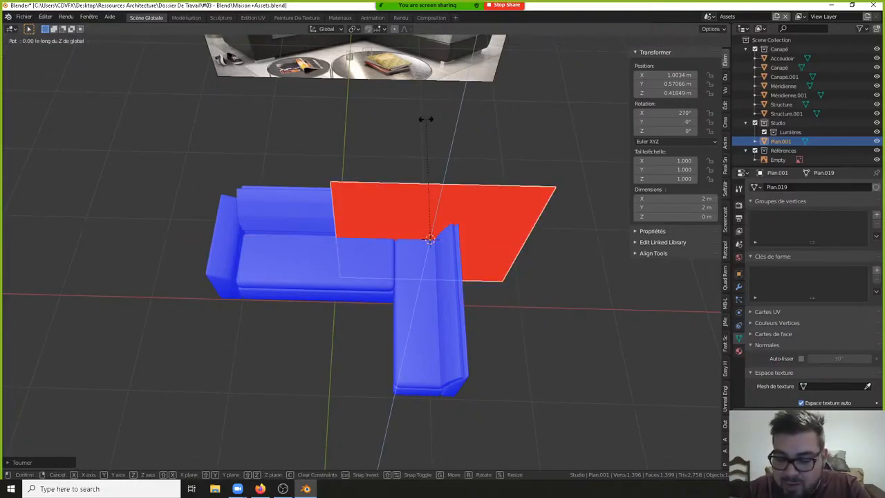
pyautogui.write('z45')
pyautogui.press('Return')
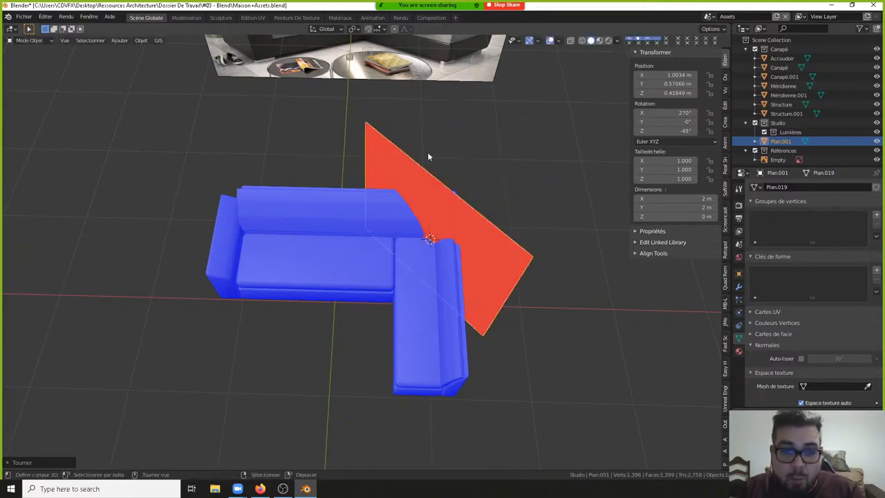
# - Scale the upright plane uniformly by 0.2 in front view
pyautogui.moveTo(427, 152); pyautogui.dragTo(432, 202, button='middle')
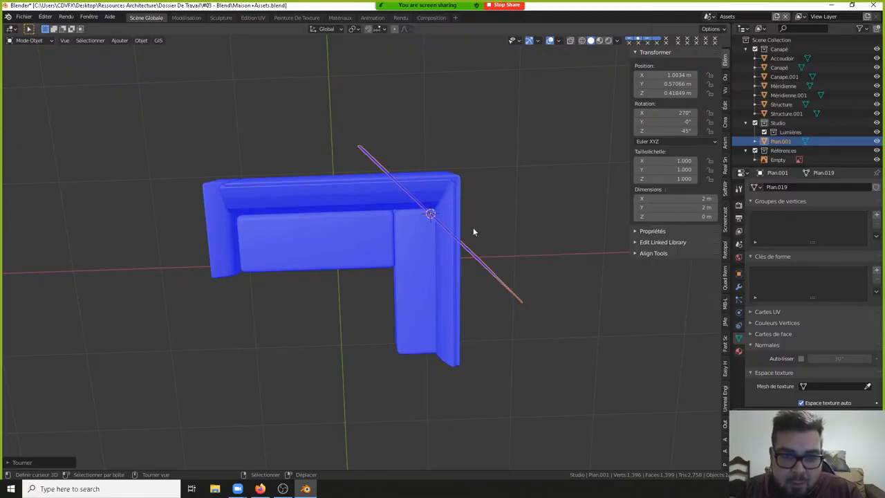
pyautogui.press('KP_1')
pyautogui.write('s')
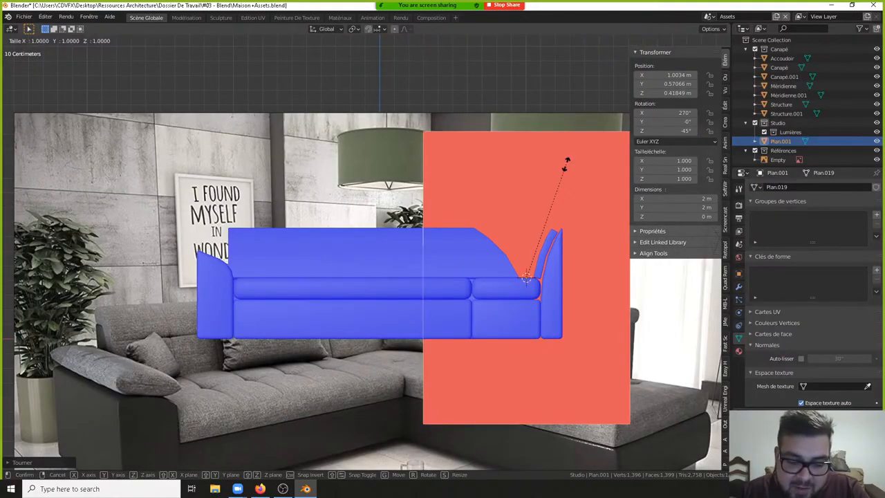
pyautogui.write('0.2')
pyautogui.press('Return')
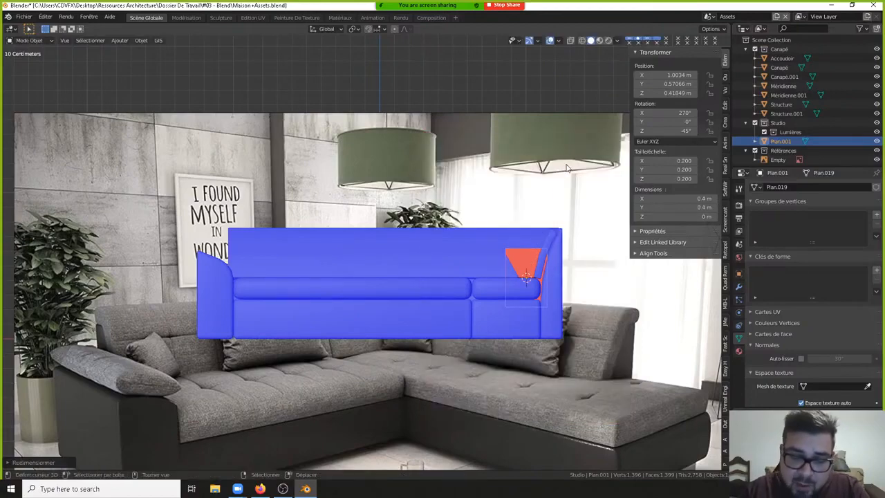
# - Raise the small plane 0.2 m along Z so it stands on the corner seat
pyautogui.moveTo(488, 203); pyautogui.dragTo(549, 209, button='middle')
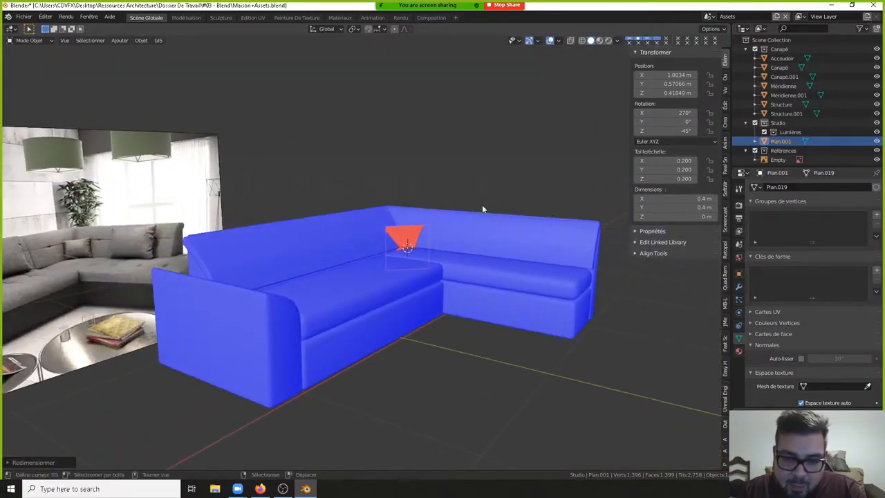
pyautogui.press('g')
pyautogui.press('z')
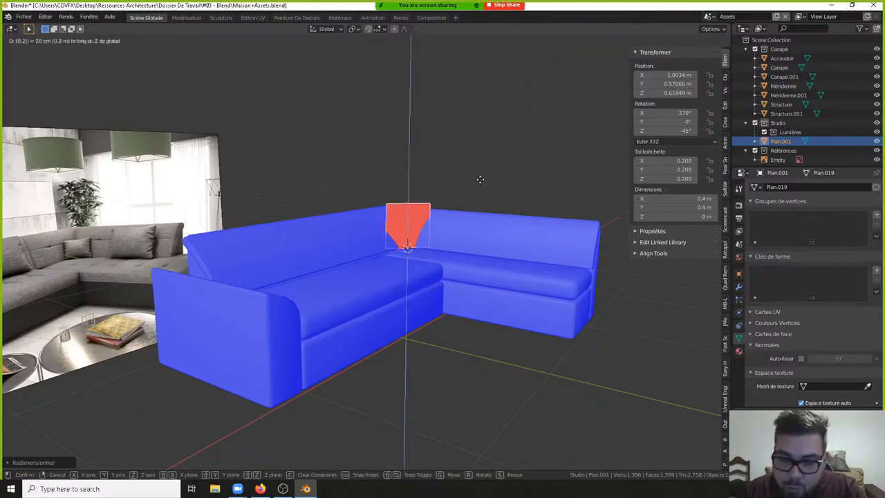
pyautogui.click(480, 178)
# - Slide the plane horizontally out of the backrest corner, about -0.11 m along X and -0.13 m along Y, keeping its height
pyautogui.moveTo(479, 178); pyautogui.dragTo(400, 209, button='middle')
pyautogui.scroll(4, 519, 268)
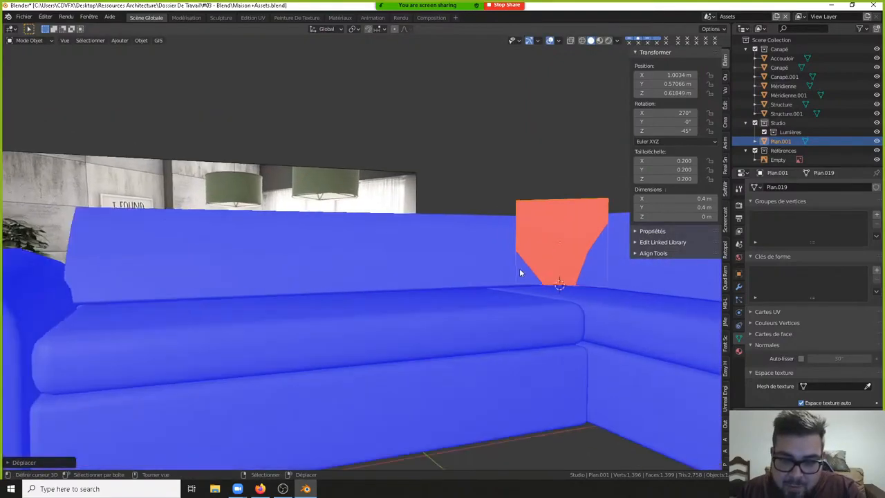
pyautogui.keyDown('shift'); pyautogui.moveTo(519, 269); pyautogui.dragTo(344, 260, button='middle'); pyautogui.keyUp('shift')
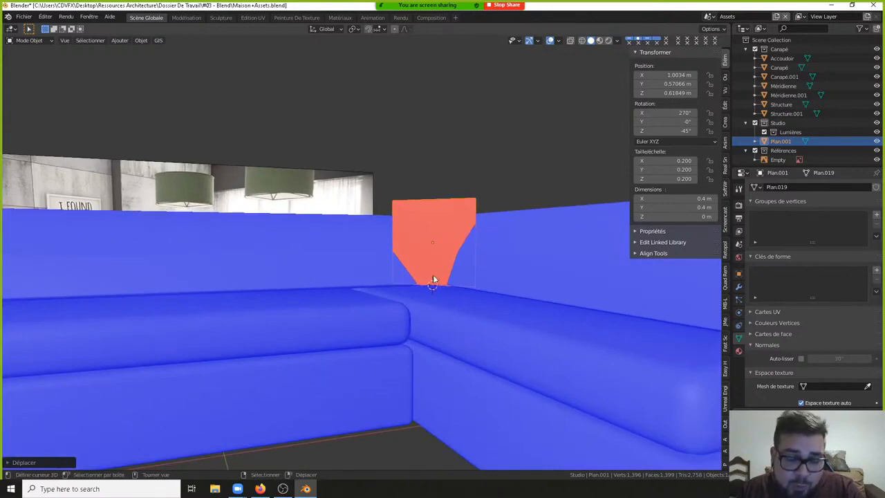
pyautogui.moveTo(435, 278); pyautogui.dragTo(412, 209, button='middle')
pyautogui.moveTo(401, 120); pyautogui.dragTo(434, 171, button='middle')
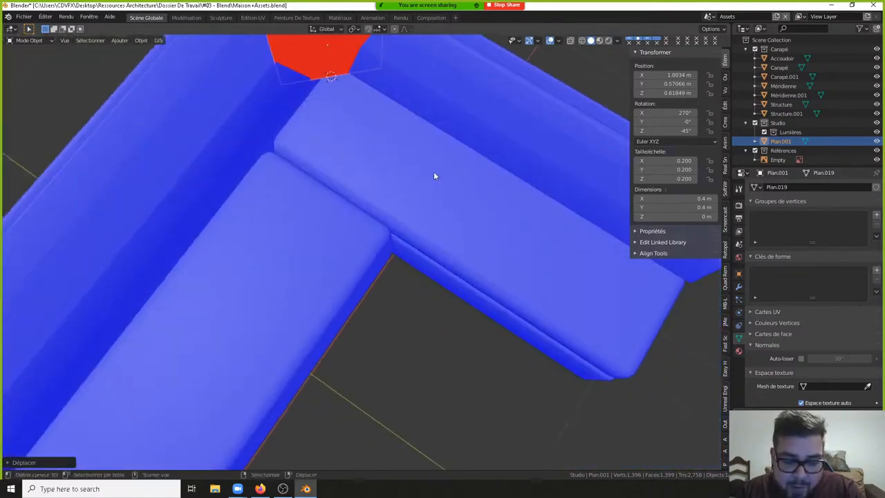
pyautogui.press('g')
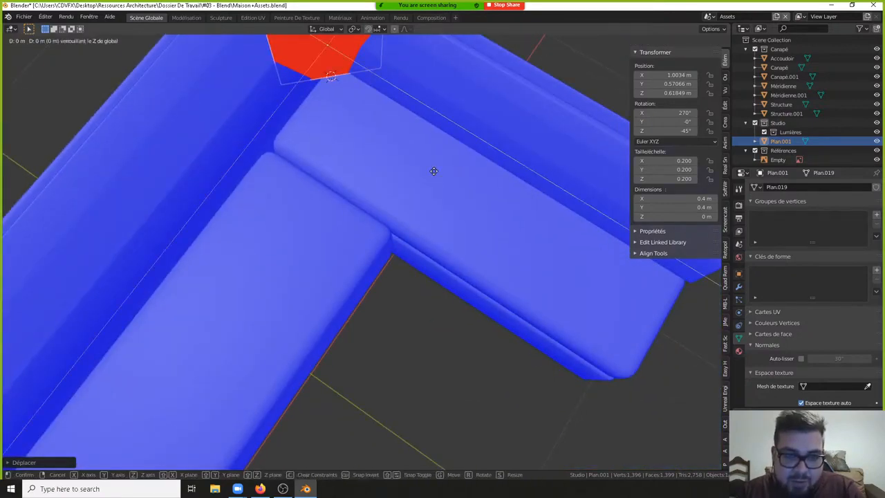
pyautogui.hotkey('shift', 'z')
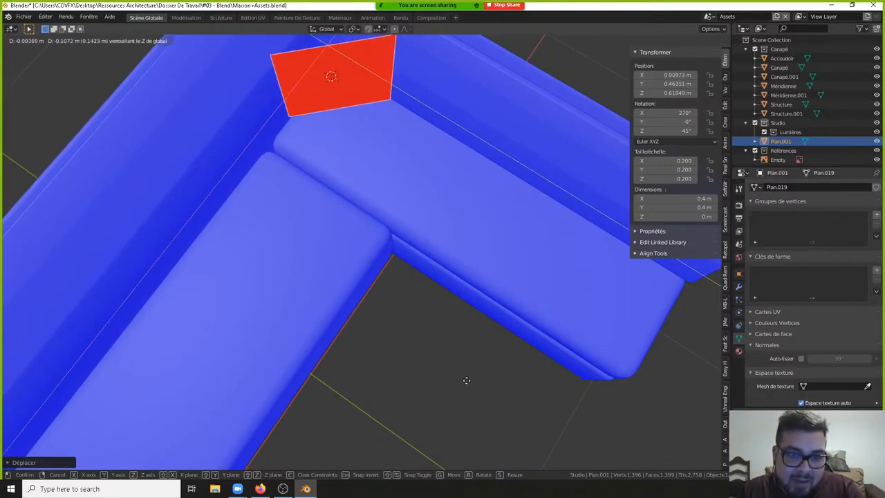
pyautogui.click(485, 447)
# - Lean the plane back toward the corner by tilting it slightly about global X and about 8° about global Y
pyautogui.keyDown('shift'); pyautogui.moveTo(334, 121); pyautogui.dragTo(278, 225, button='middle'); pyautogui.keyUp('shift')
pyautogui.click(256, 242)
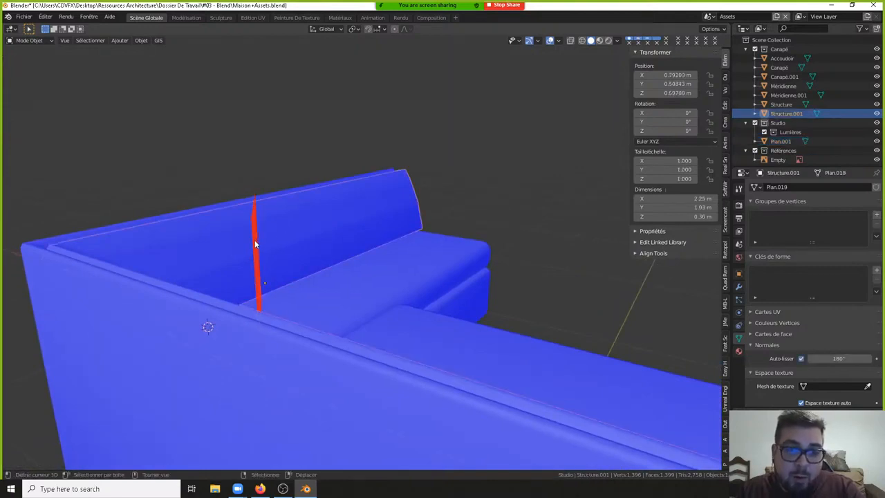
pyautogui.click(254, 243)
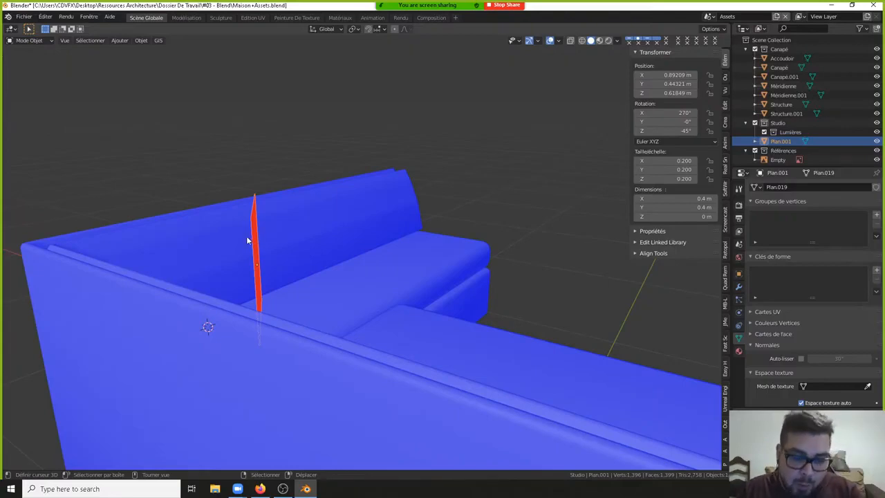
pyautogui.press('r')
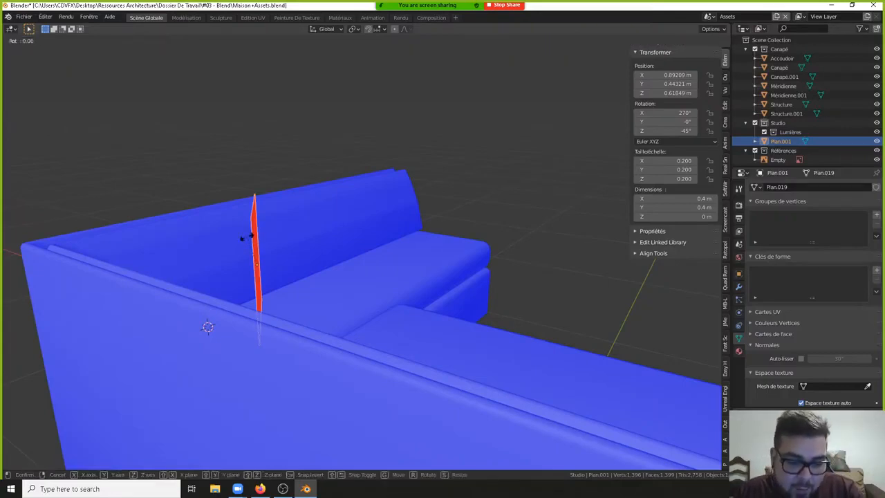
pyautogui.press('x')
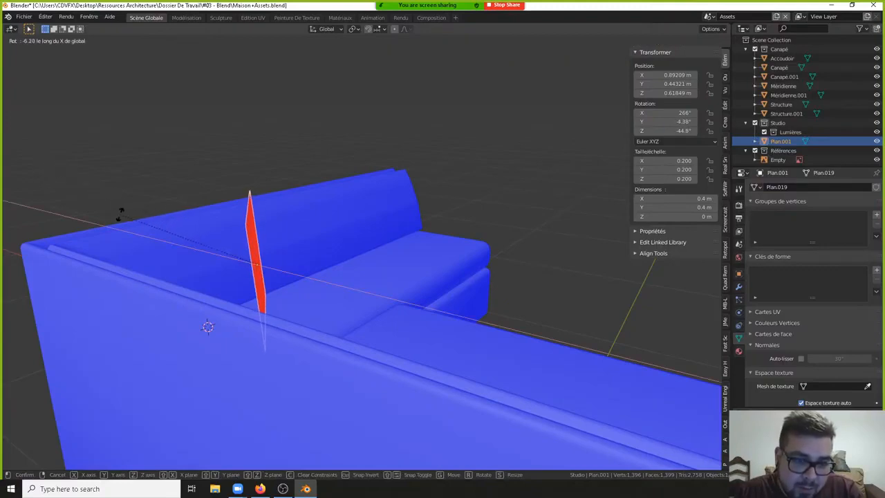
pyautogui.click(230, 236)
pyautogui.moveTo(232, 240); pyautogui.dragTo(237, 221, button='middle')
pyautogui.press('r')
pyautogui.press('y')
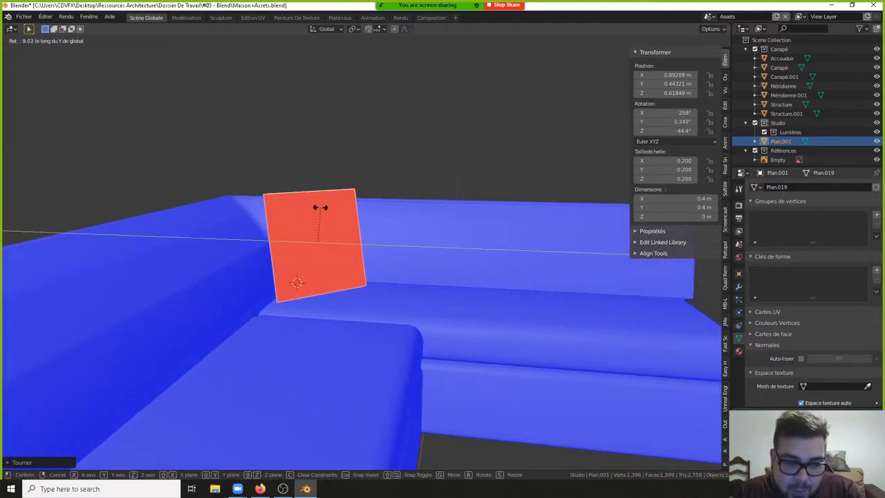
pyautogui.click(320, 208)
# - Apply the leaning plane's rotation and scale and recentre its origin on its geometry
pyautogui.press('a')
pyautogui.click(313, 164)
pyautogui.moveTo(311, 169); pyautogui.dragTo(324, 193, button='middle')
pyautogui.rightClick(327, 209)
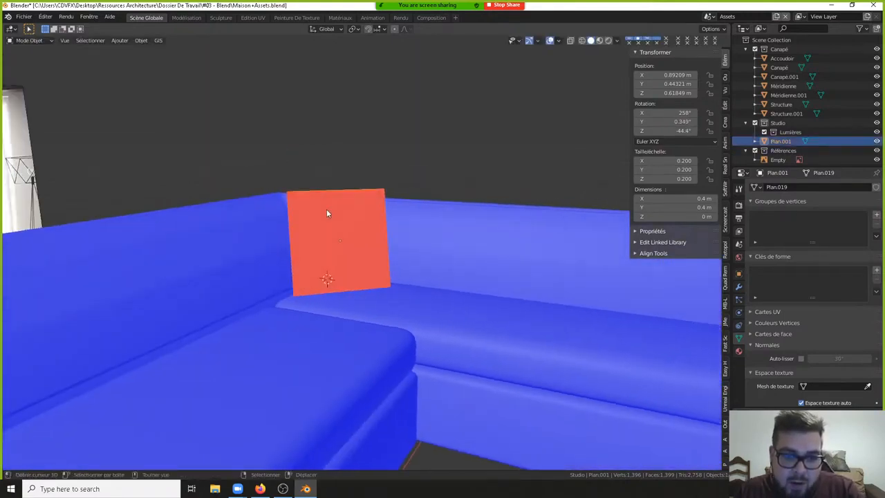
pyautogui.press('q')
pyautogui.click(311, 198)
pyautogui.press('q')
pyautogui.click(307, 206)
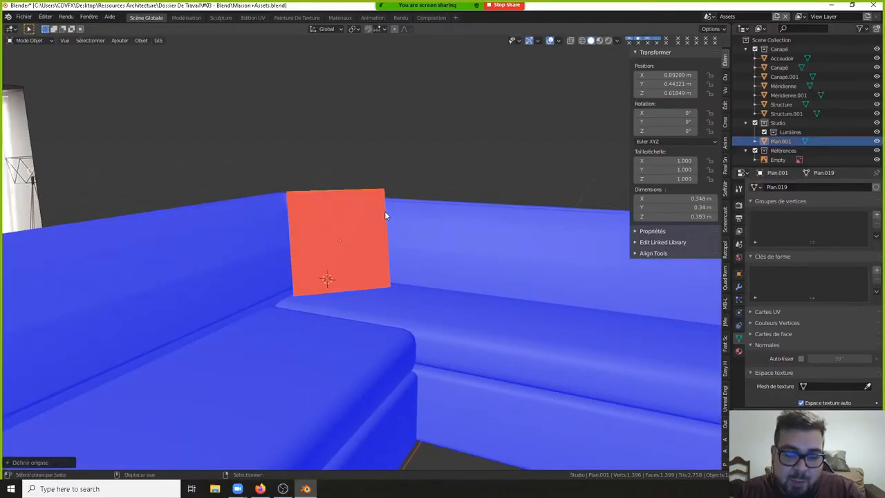
# - Subdivide the leaning plane four times in a row to give it a dense, even grid of faces
pyautogui.moveTo(384, 216); pyautogui.dragTo(310, 200, button='middle')
pyautogui.press('Tab')
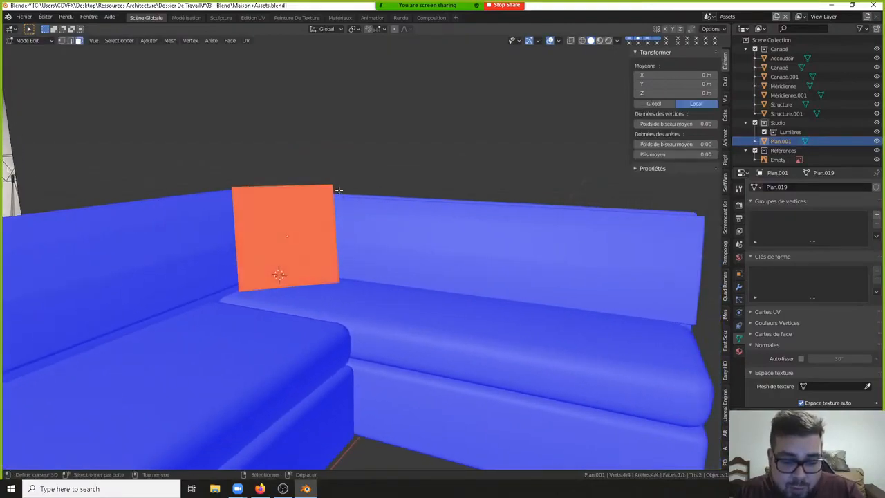
pyautogui.rightClick(338, 189)
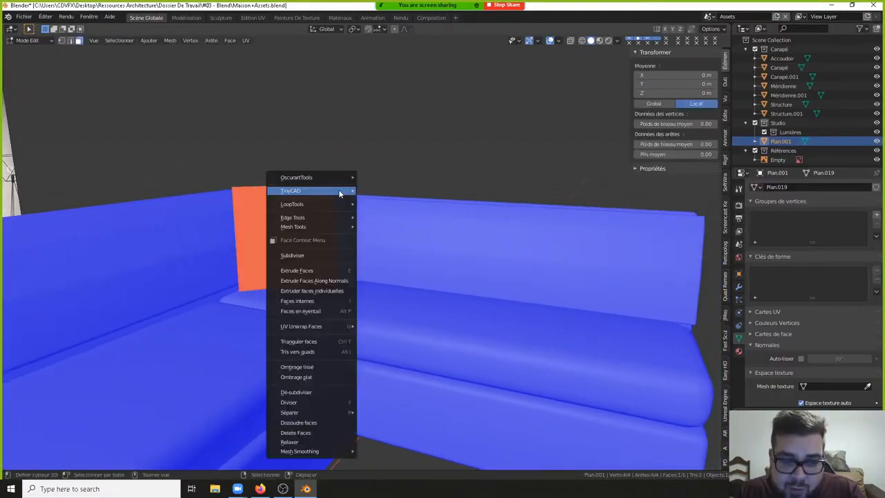
pyautogui.click(308, 255)
pyautogui.rightClick(310, 251)
pyautogui.click(309, 252)
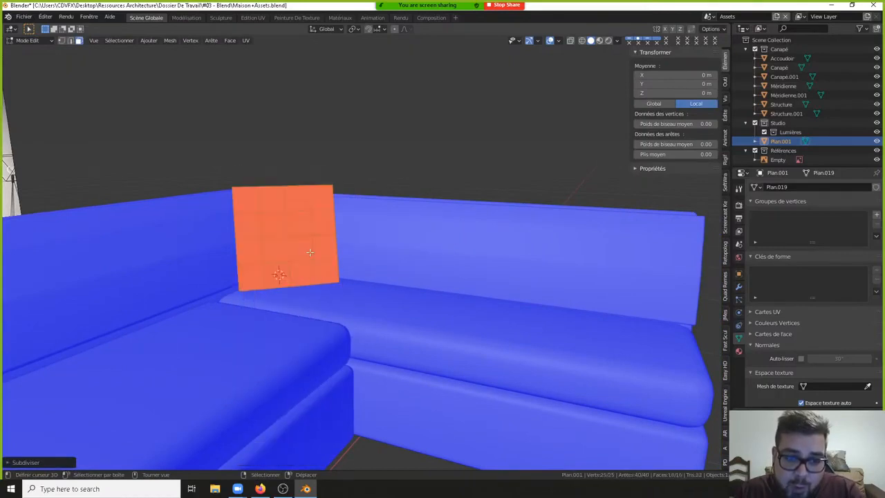
pyautogui.rightClick(309, 252)
pyautogui.click(309, 252)
pyautogui.rightClick(310, 251)
pyautogui.click(310, 252)
pyautogui.press('Tab')
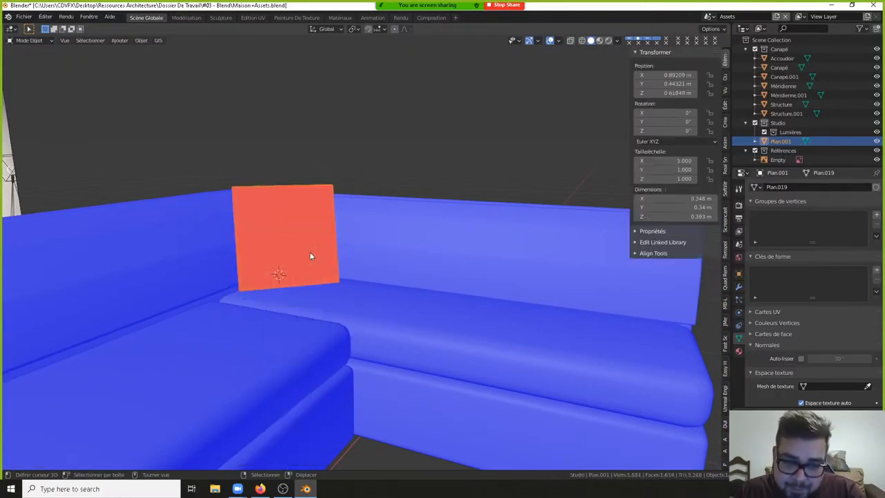
# - Thicken the subdivided plane with a Solidify modifier at its default thickness and apply the modifier
pyautogui.click(738, 286)
pyautogui.click(818, 185)
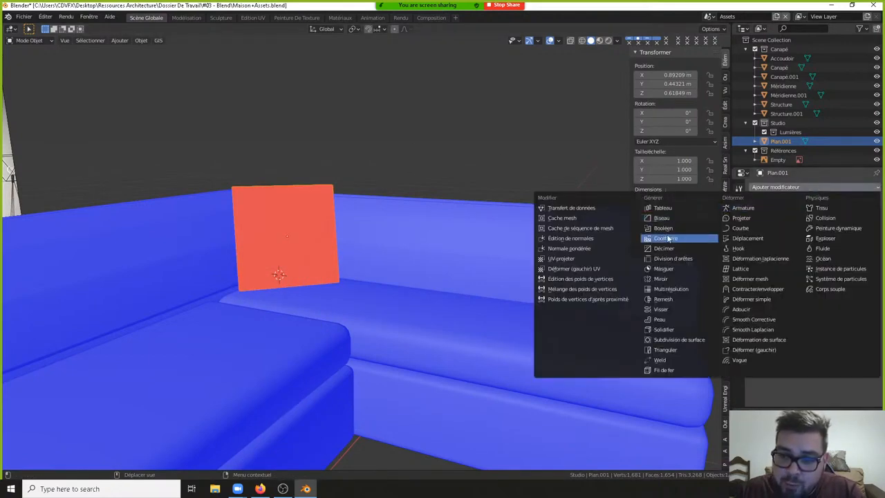
pyautogui.click(664, 329)
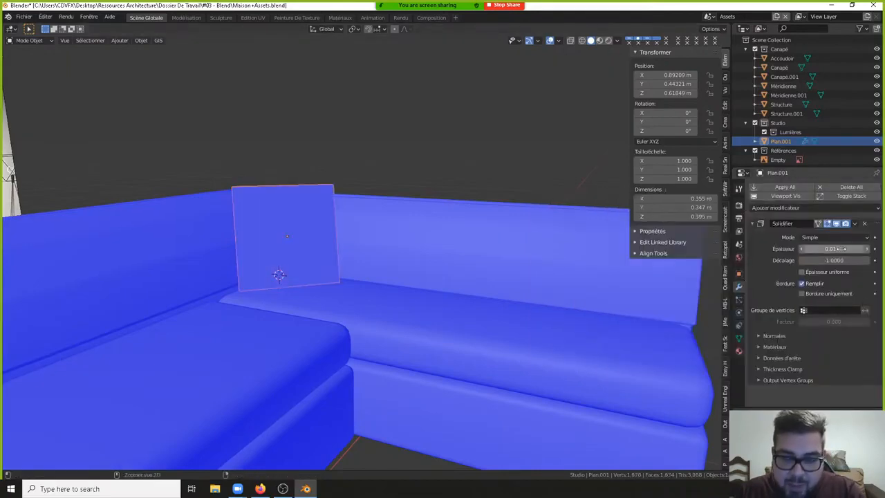
pyautogui.hotkey('ctrl', 'a')
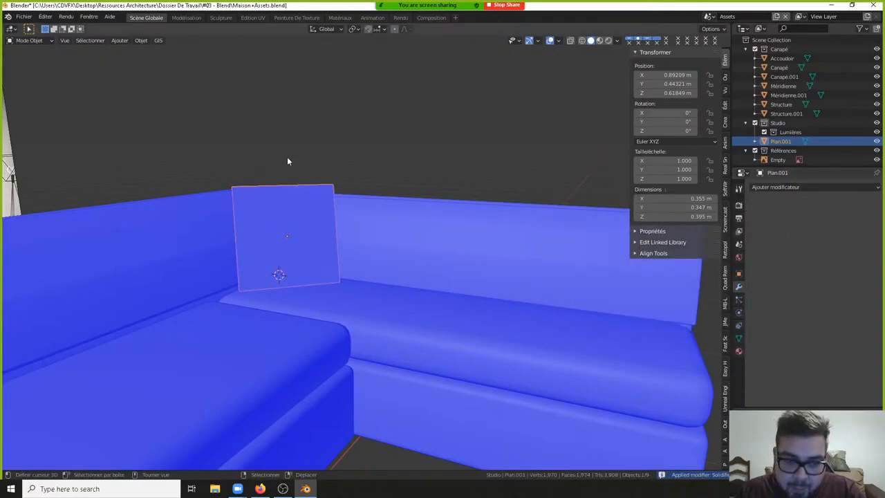
# - Enable Collision physics on the seat cushion Méridienne.001 beneath the leaning plane
pyautogui.moveTo(287, 157); pyautogui.dragTo(284, 190, button='middle')
pyautogui.click(286, 192)
pyautogui.click(287, 192)
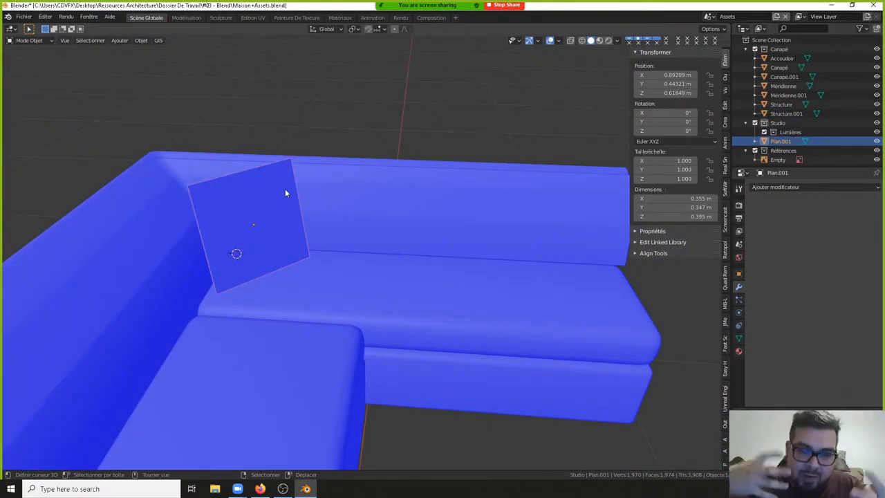
pyautogui.moveTo(316, 203); pyautogui.dragTo(386, 275, button='middle')
pyautogui.click(386, 274)
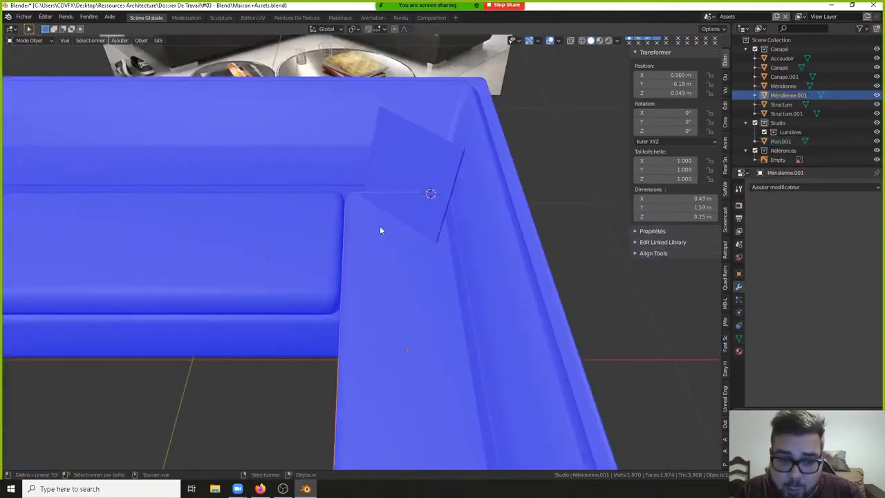
pyautogui.click(739, 312)
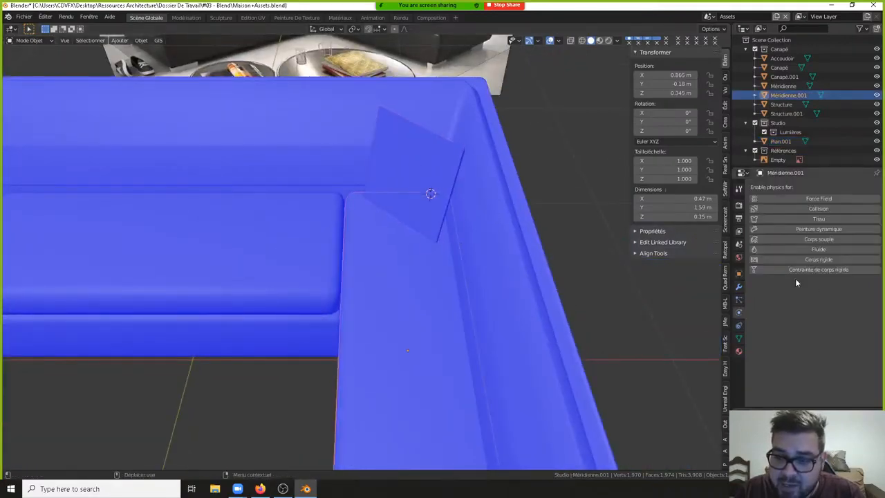
pyautogui.click(795, 208)
# - Enable Collision physics on the backrest Structure.001, the outer frame Structure and the long seat cushion Canapé.001
pyautogui.click(483, 159)
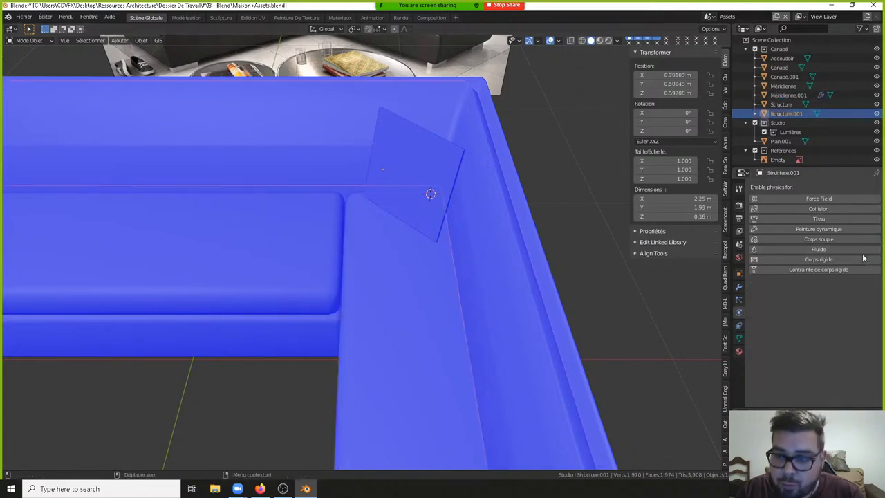
pyautogui.click(827, 210)
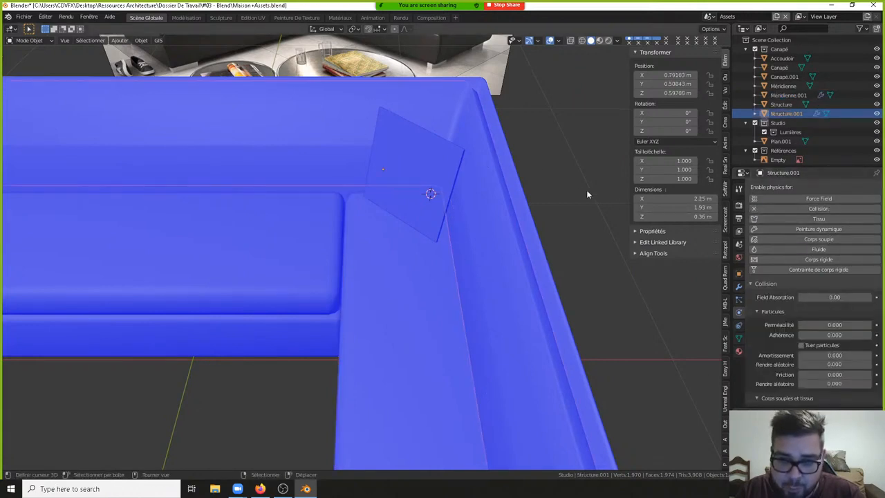
pyautogui.click(516, 166)
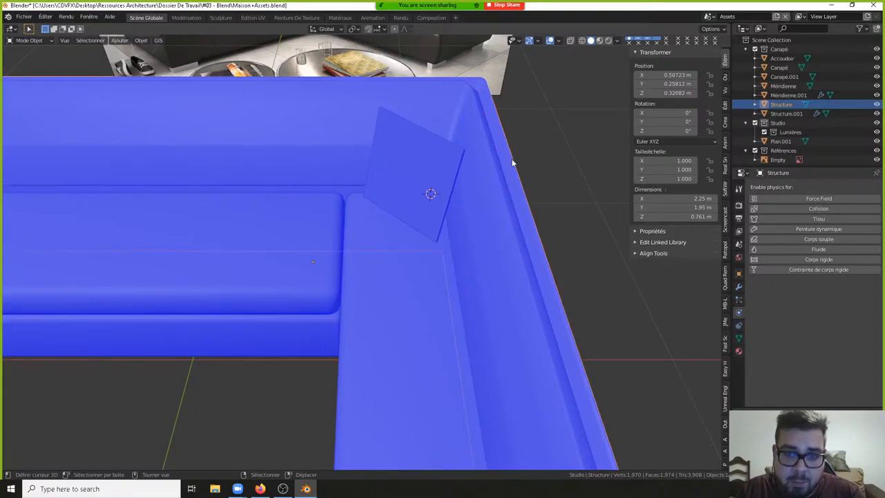
pyautogui.click(830, 211)
pyautogui.click(275, 208)
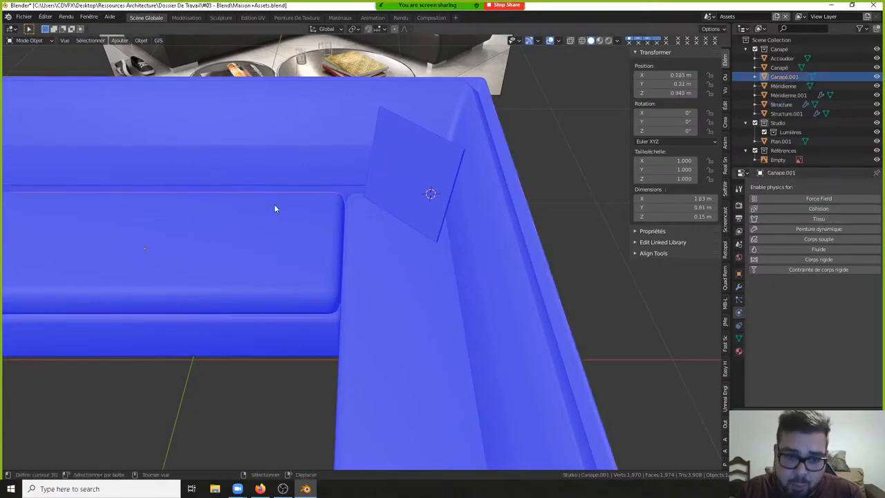
pyautogui.click(818, 208)
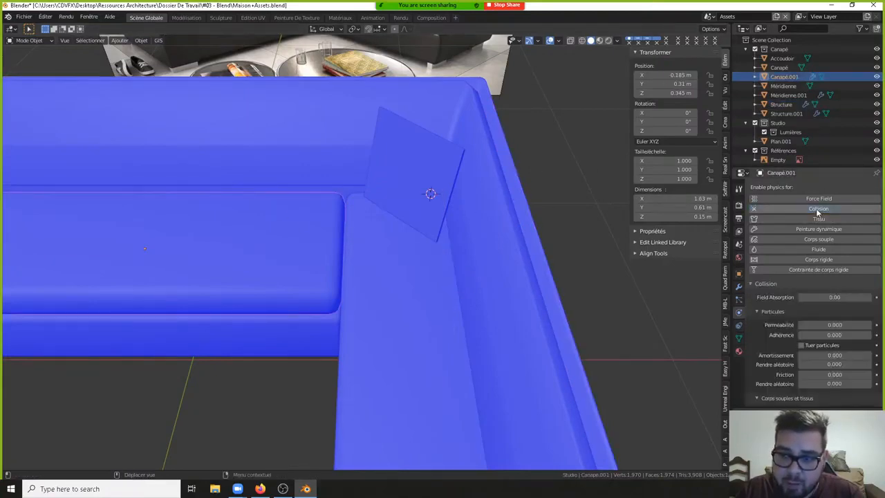
# - Set the outer and inner soft-body and cloth collision thickness to 0.001 on both Structure.001 and Structure
pyautogui.keyDown('shift'); pyautogui.moveTo(378, 177); pyautogui.dragTo(357, 189, button='middle'); pyautogui.keyUp('shift')
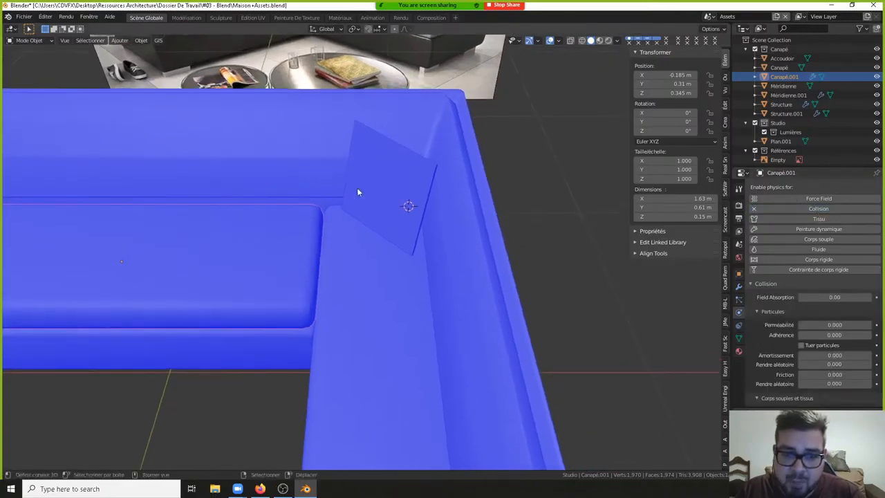
pyautogui.click(401, 131)
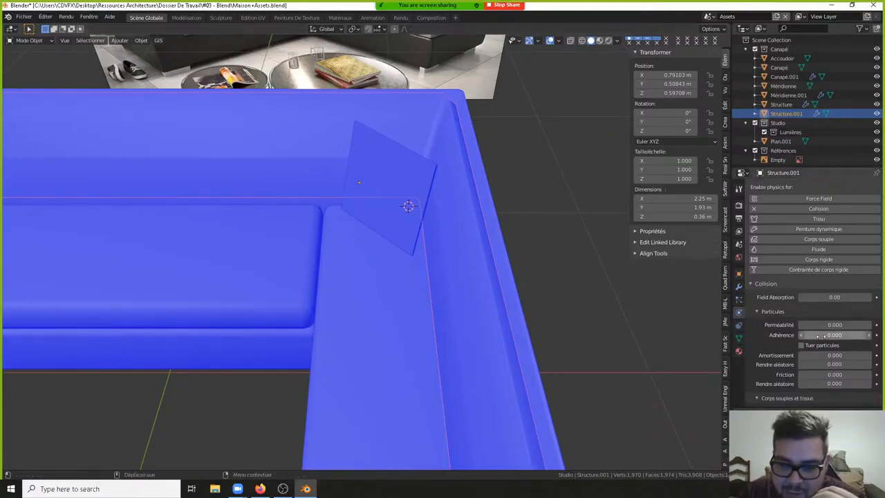
pyautogui.scroll(-3, 825, 339)
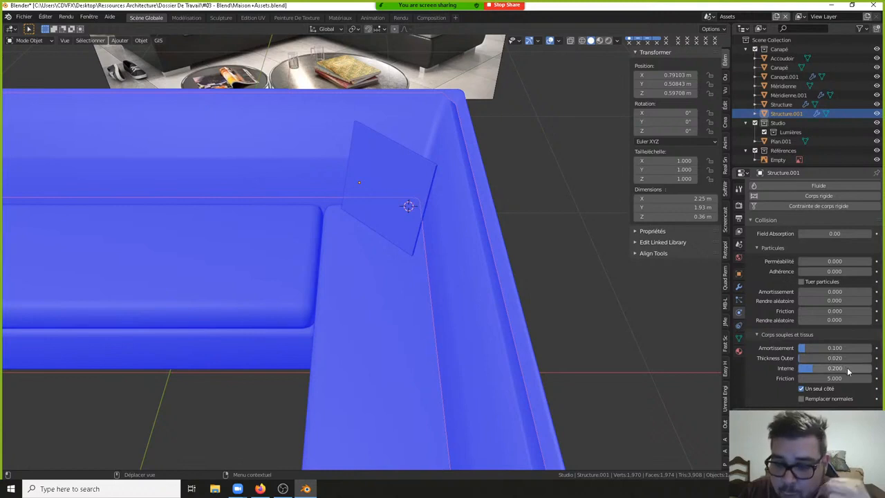
pyautogui.click(847, 369)
pyautogui.write('0.001')
pyautogui.press('Return')
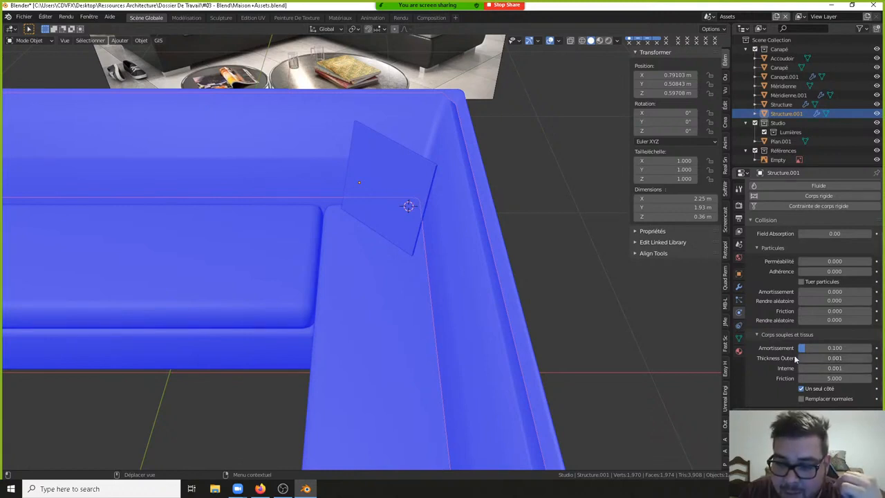
pyautogui.click(428, 116)
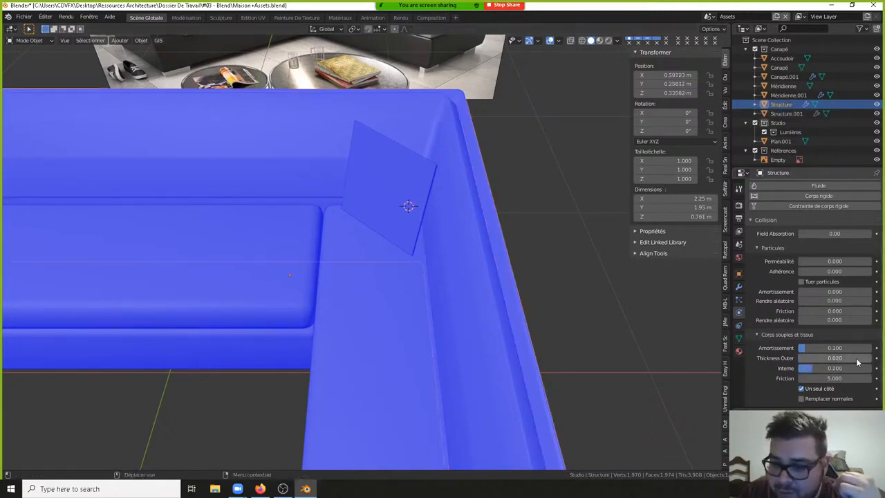
pyautogui.moveTo(857, 359); pyautogui.dragTo(795, 368)
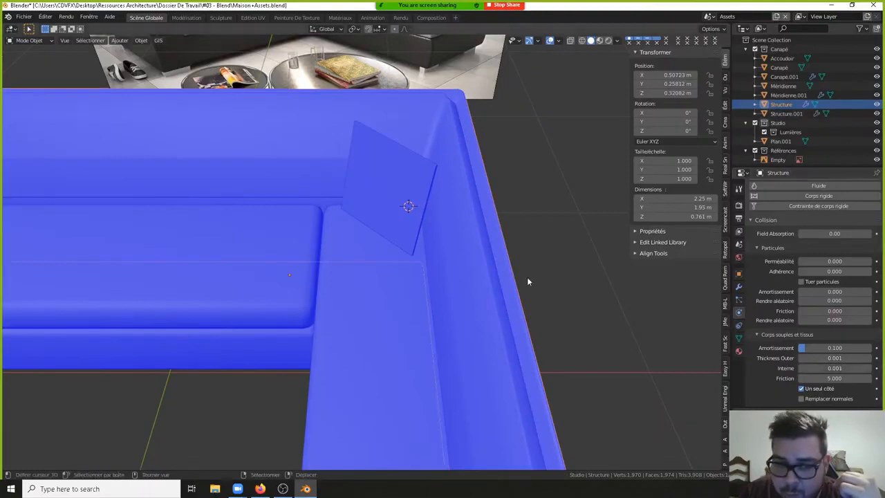
# - Set Canapé.001's outer collision thickness to 0.001, and Méridienne.001's outer and inner thickness to 0.001 with damping 0.1
pyautogui.click(212, 266)
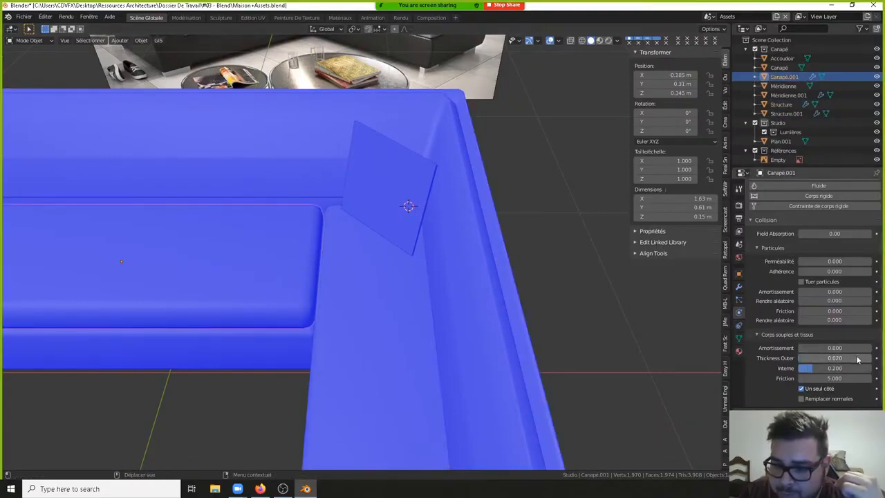
pyautogui.moveTo(857, 359); pyautogui.dragTo(829, 360)
pyautogui.click(424, 290)
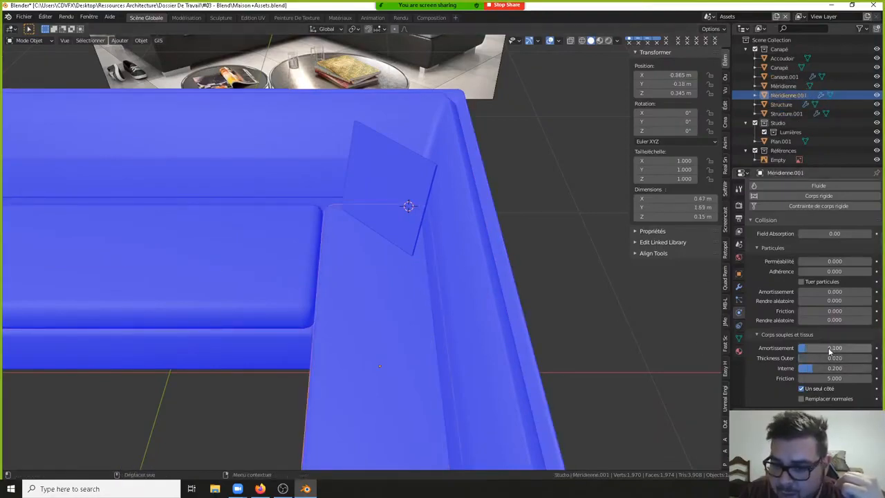
pyautogui.moveTo(861, 360); pyautogui.dragTo(799, 369)
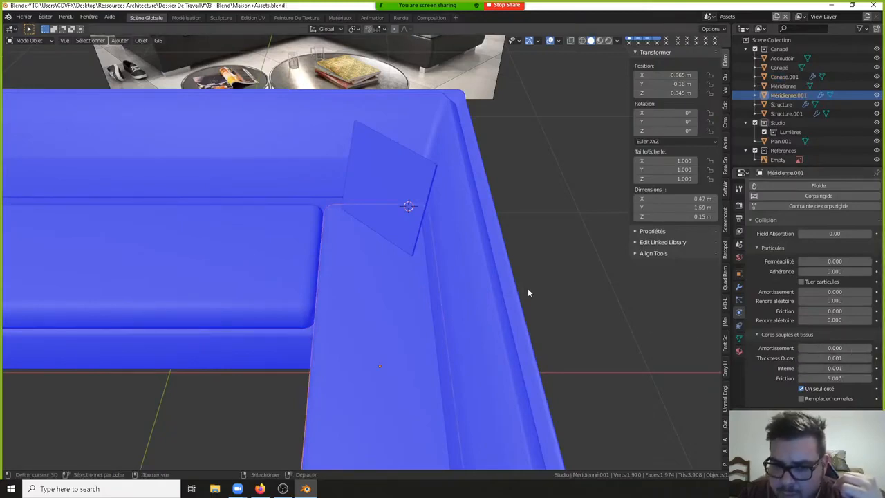
pyautogui.click(834, 347)
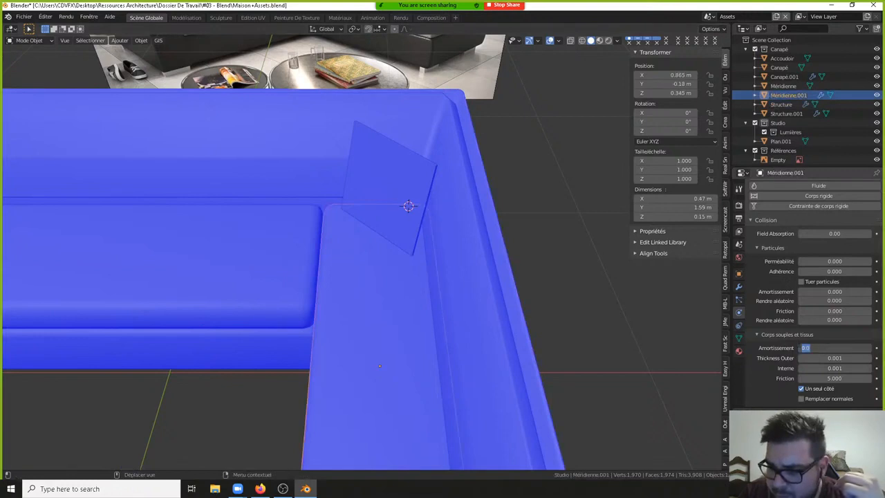
pyautogui.write('0.1')
pyautogui.press('Return')
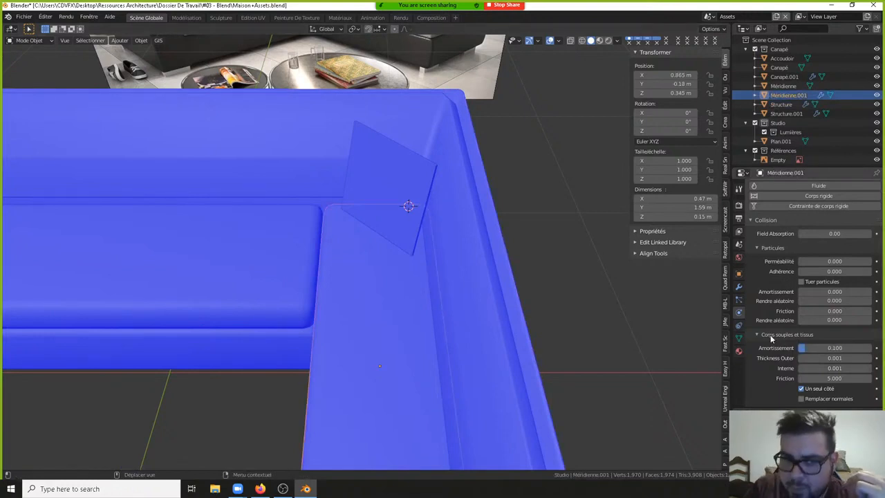
# - Review the other parts' collision settings and set Canapé.001's inner thickness to 0.001 and damping to 0.1
pyautogui.click(414, 115)
pyautogui.click(469, 123)
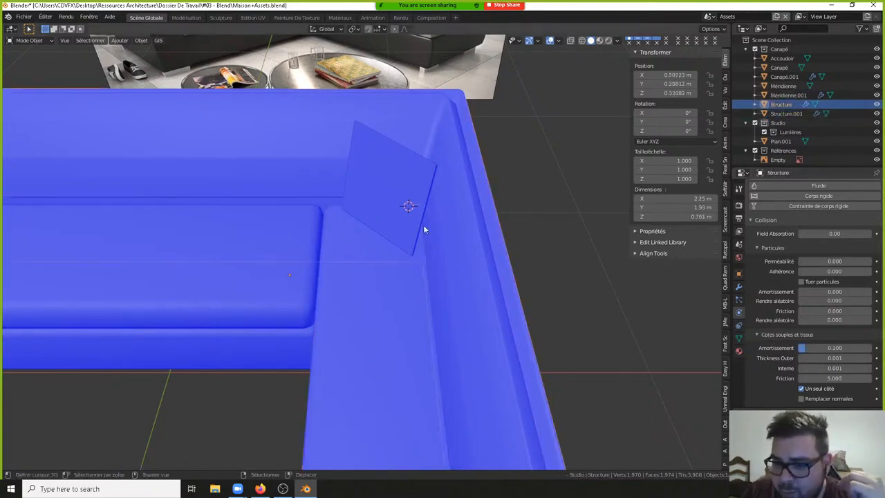
pyautogui.click(390, 302)
pyautogui.click(261, 275)
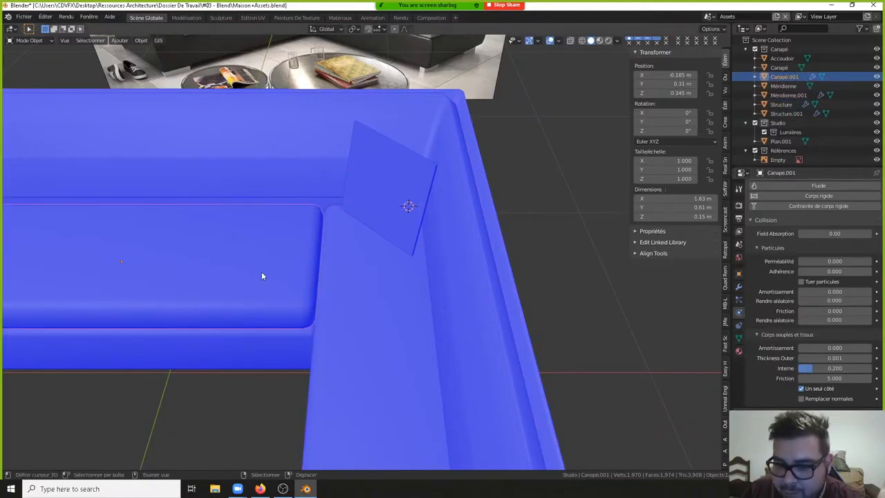
pyautogui.moveTo(841, 368); pyautogui.dragTo(804, 368)
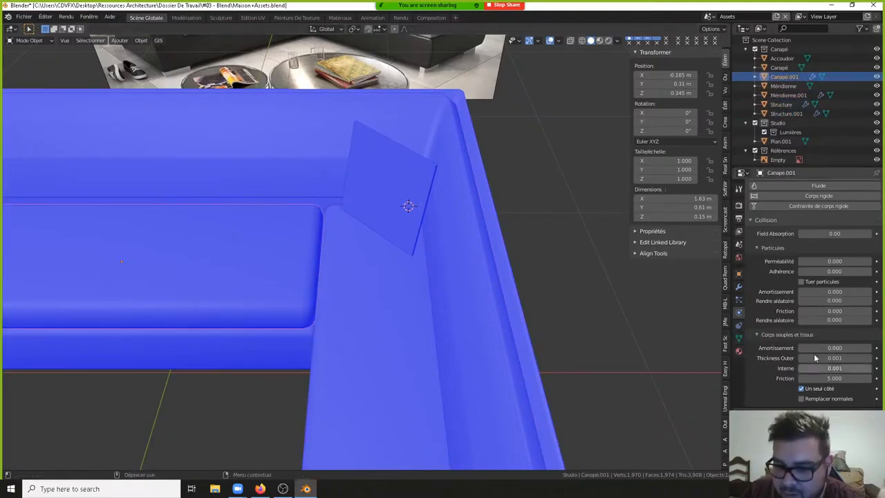
pyautogui.click(844, 347)
pyautogui.write('0')
pyautogui.press('Return')
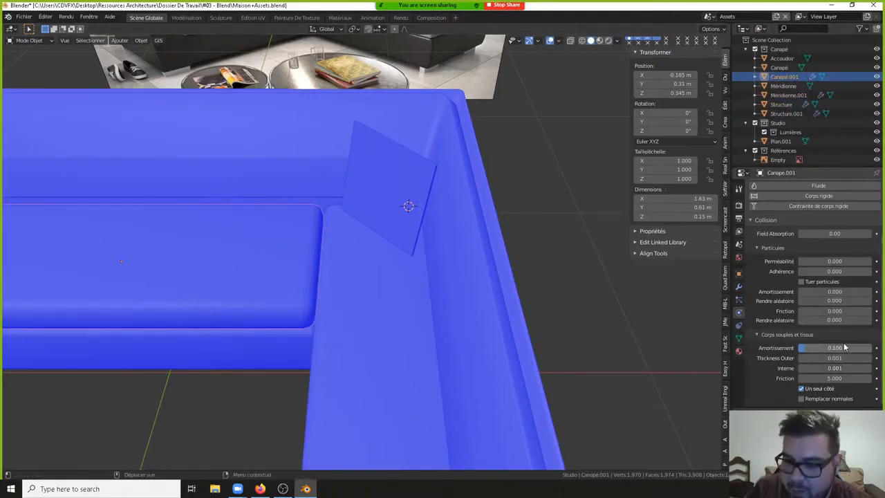
# - Add Cloth physics to the cushion plane Plan.001 and enable its pressure with a value of 100
pyautogui.click(422, 213)
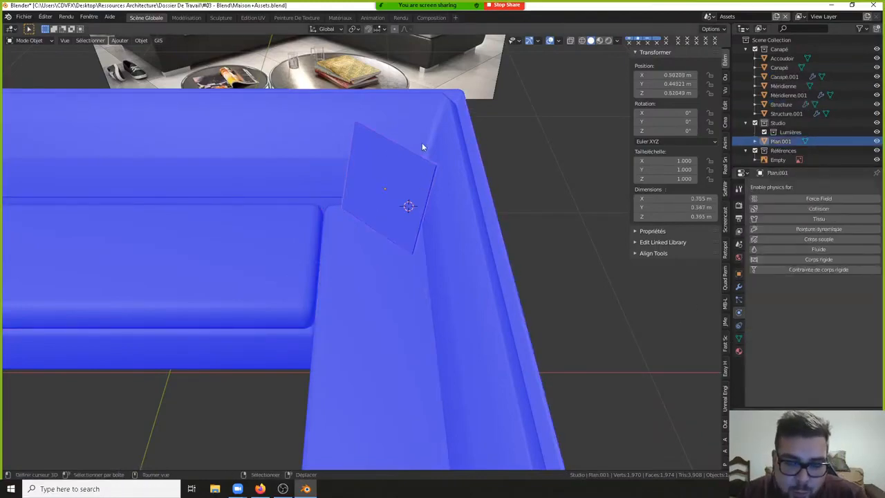
pyautogui.moveTo(371, 170); pyautogui.dragTo(442, 170, button='middle')
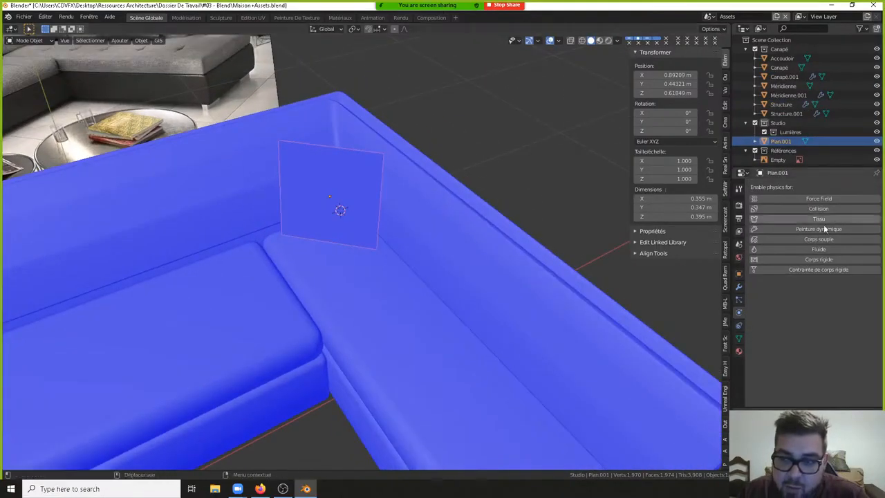
pyautogui.click(834, 219)
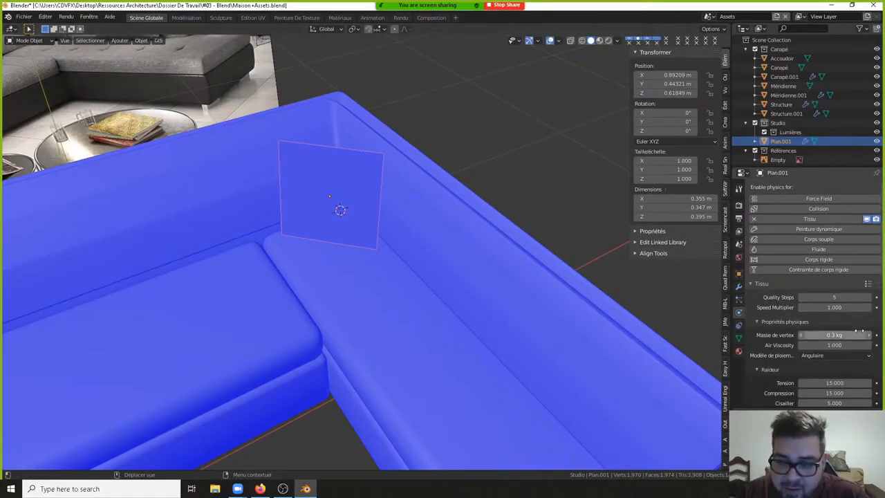
pyautogui.scroll(-7, 850, 324)
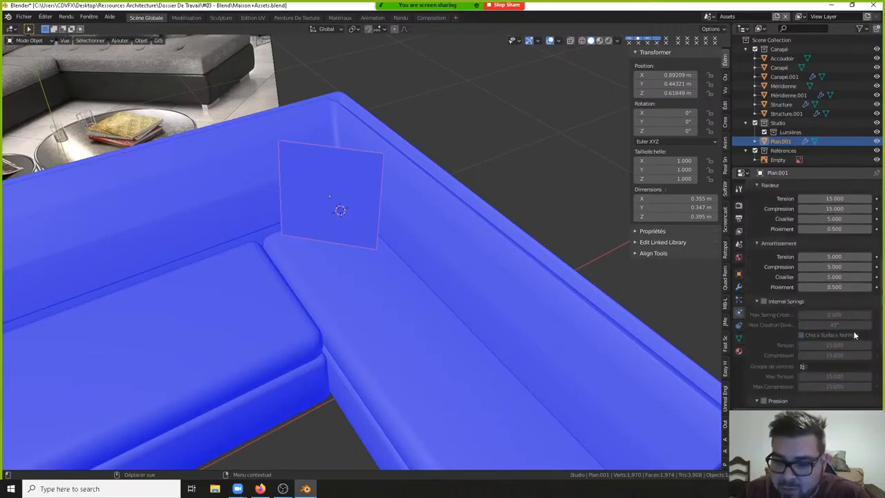
pyautogui.scroll(-2, 825, 279)
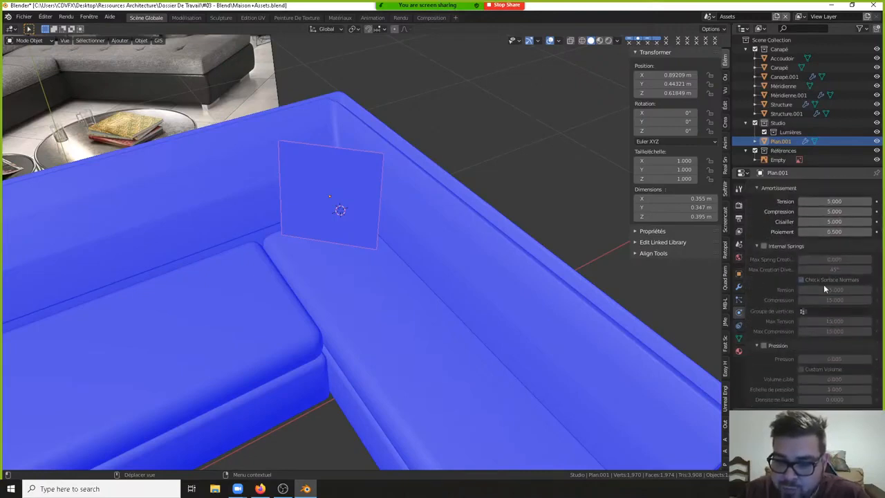
pyautogui.click(765, 345)
pyautogui.click(819, 358)
pyautogui.write('100')
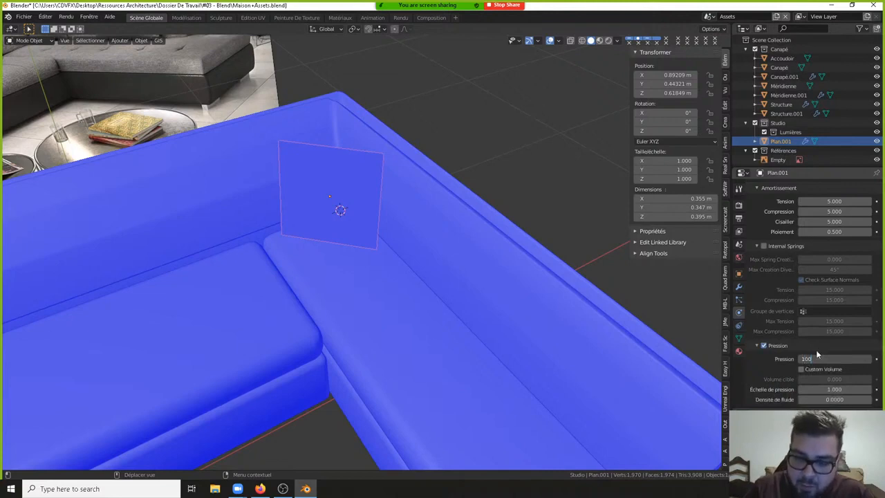
pyautogui.press('Return')
# - Set the collision quality of Plan.001's cloth to 5
pyautogui.scroll(-2, 764, 322)
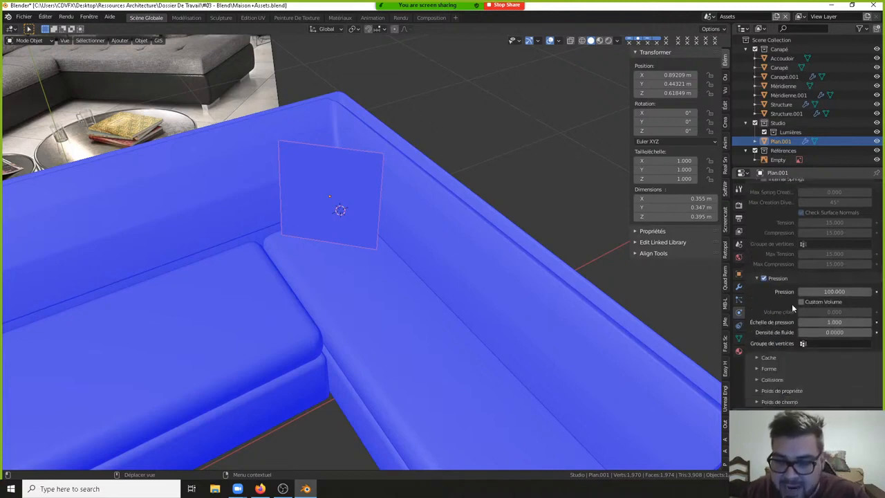
pyautogui.click(769, 379)
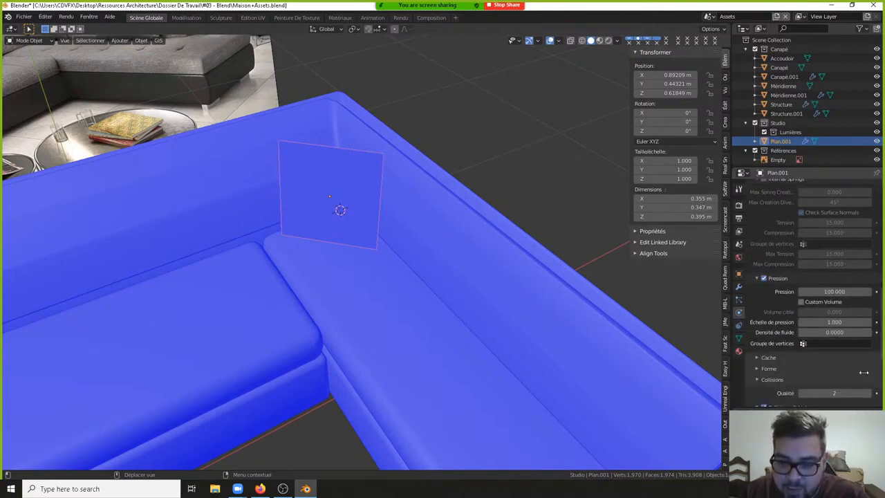
pyautogui.scroll(-2, 864, 359)
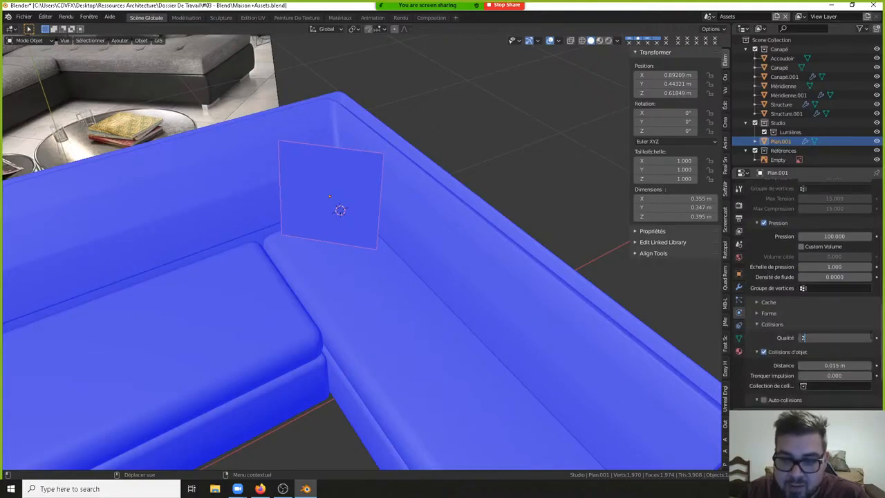
pyautogui.click(869, 339)
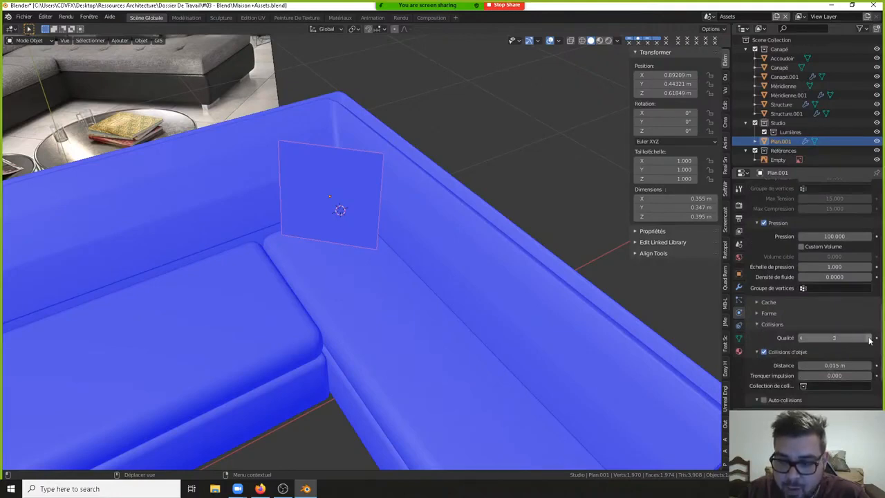
pyautogui.scroll(-2, 823, 350)
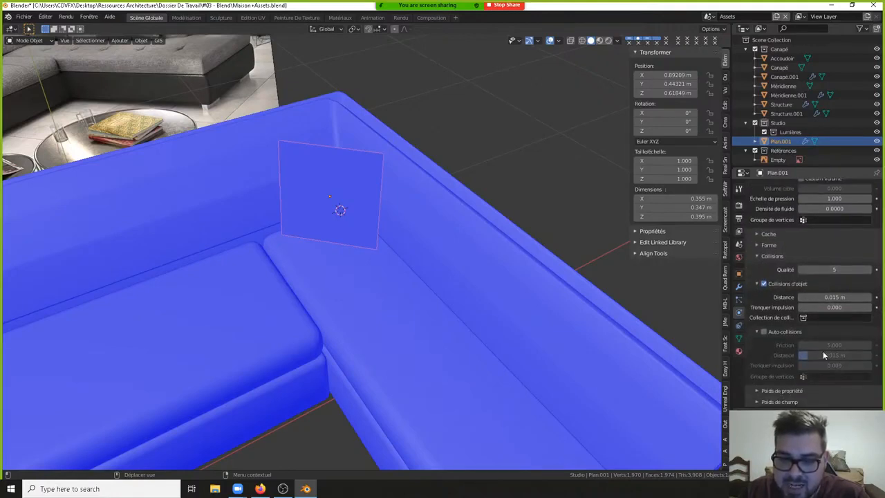
# - Enable self-collisions on Plan.001's cloth and set its object collision distance to 0.001 m
pyautogui.click(764, 332)
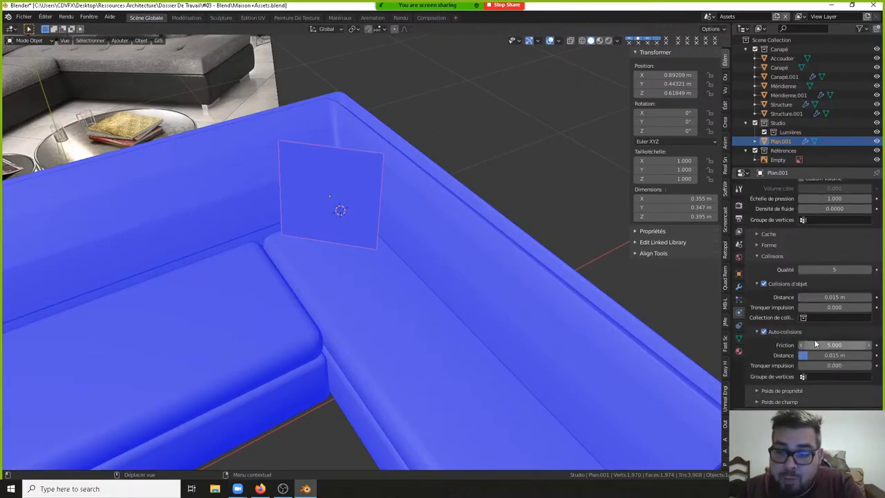
pyautogui.click(832, 297)
pyautogui.write('0.001')
pyautogui.press('Return')
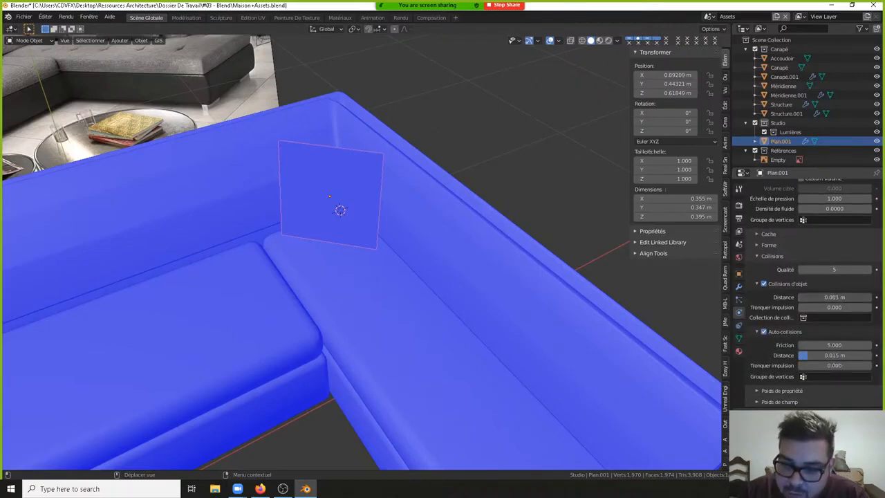
pyautogui.moveTo(386, 186); pyautogui.dragTo(458, 189, button='middle')
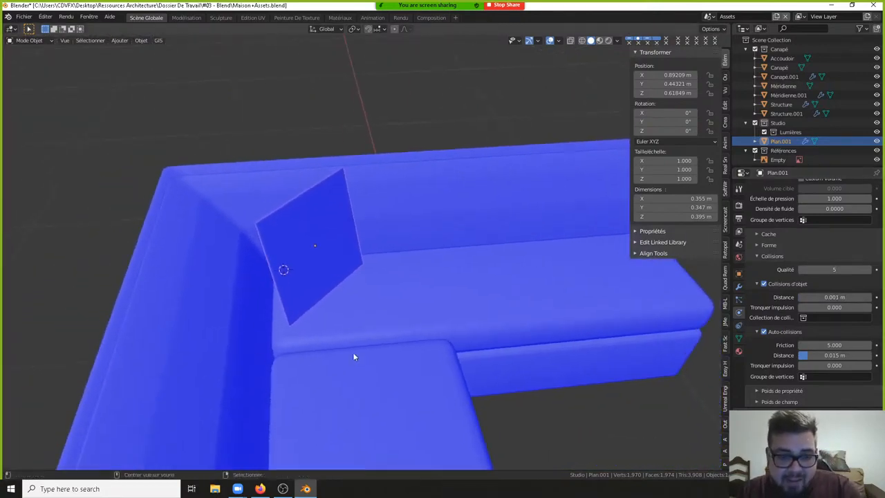
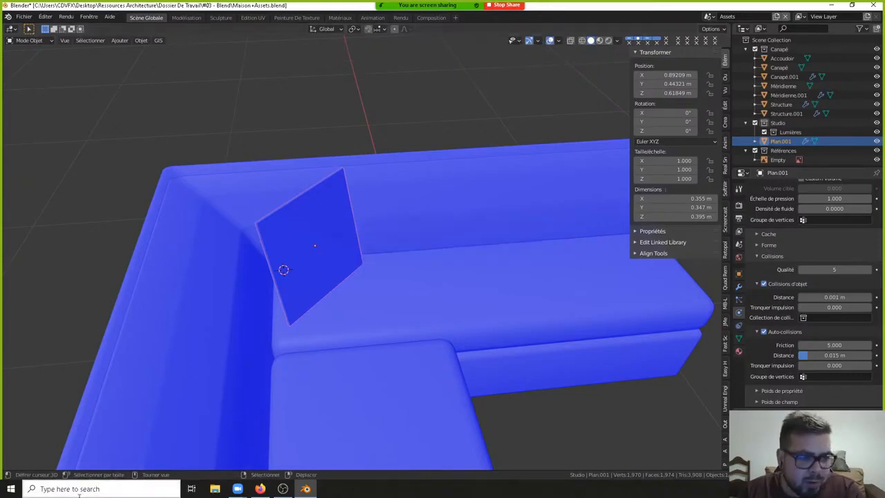
# - Reduce the program window from full size and split off a Timeline editor below the 3D view
pyautogui.moveTo(237, 487)
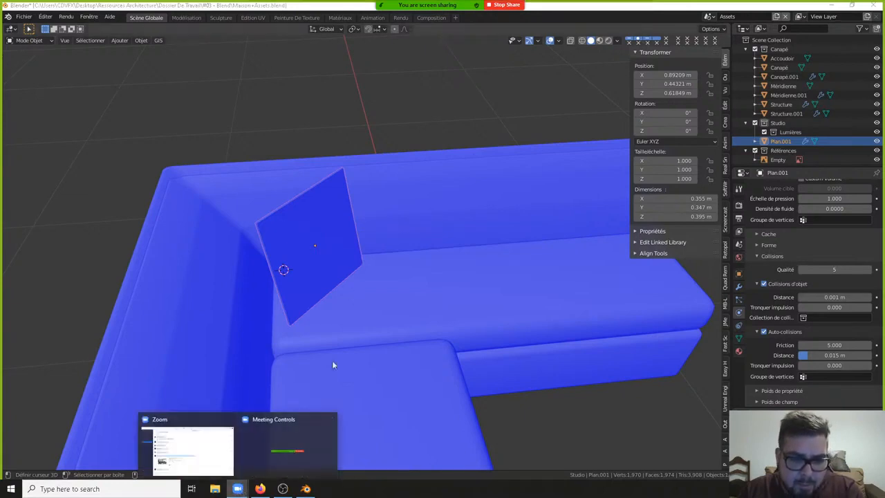
pyautogui.click(310, 362)
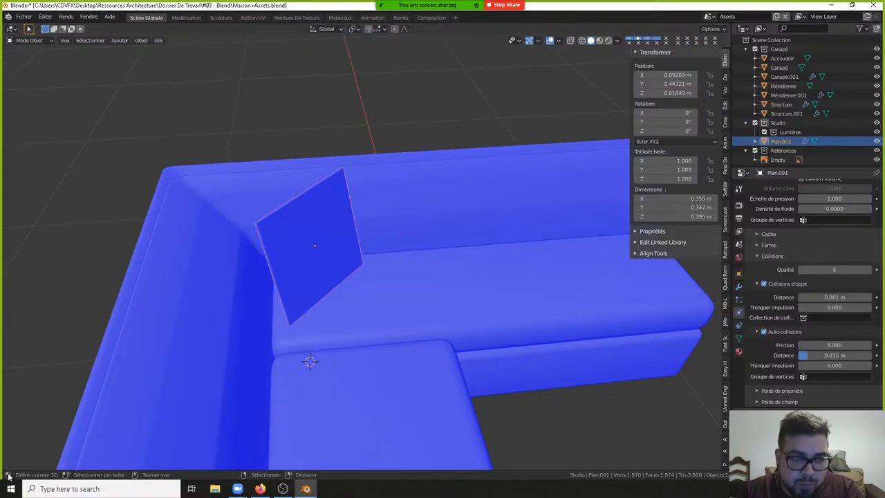
pyautogui.click(854, 6)
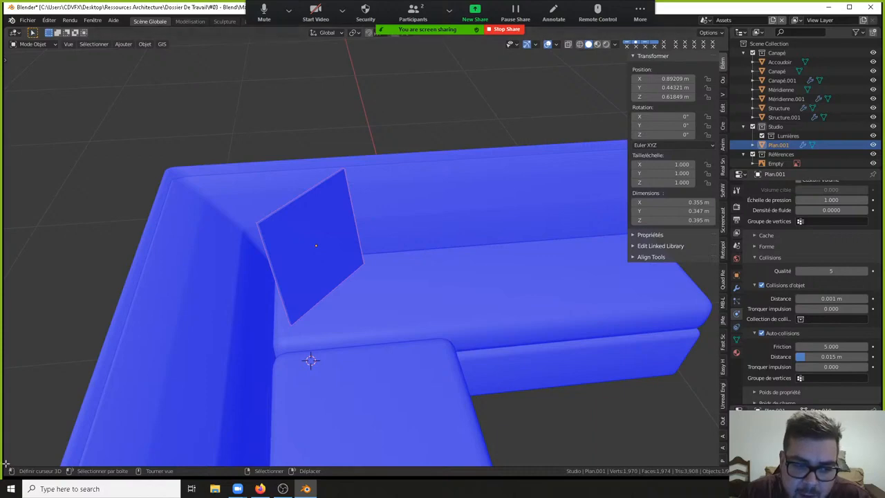
pyautogui.moveTo(7, 463); pyautogui.dragTo(72, 372)
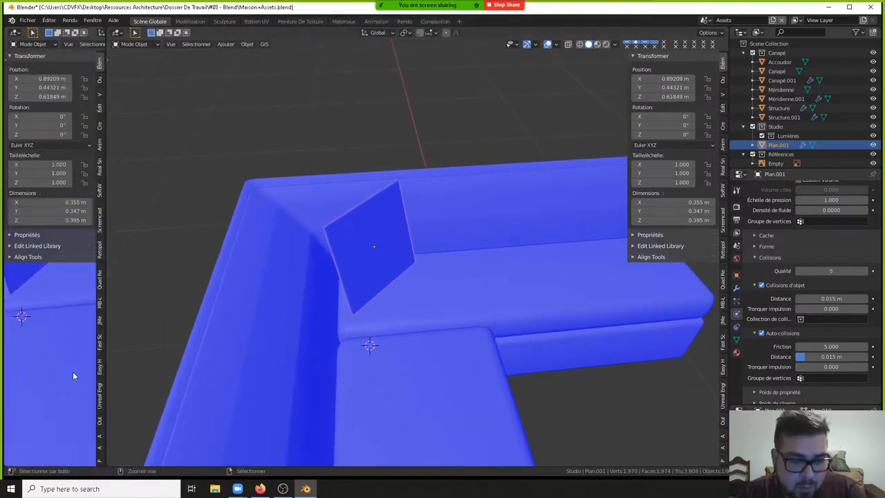
pyautogui.moveTo(88, 30); pyautogui.dragTo(76, 33)
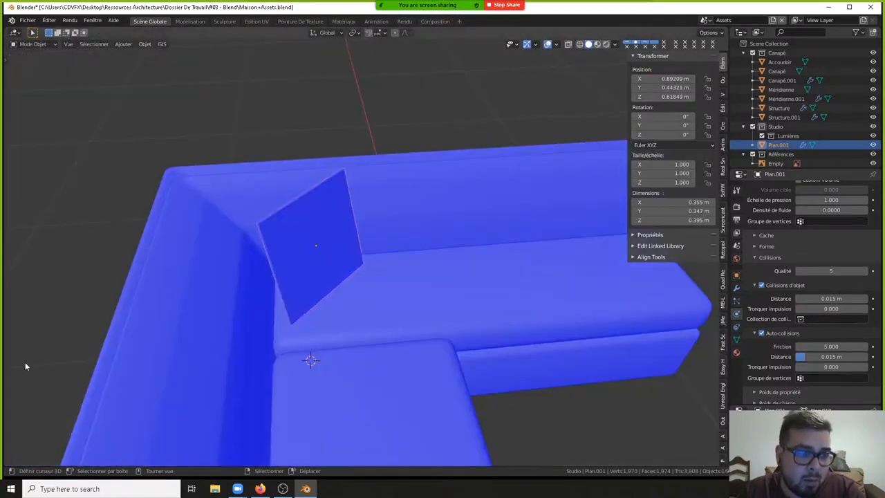
pyautogui.moveTo(7, 461); pyautogui.dragTo(14, 409)
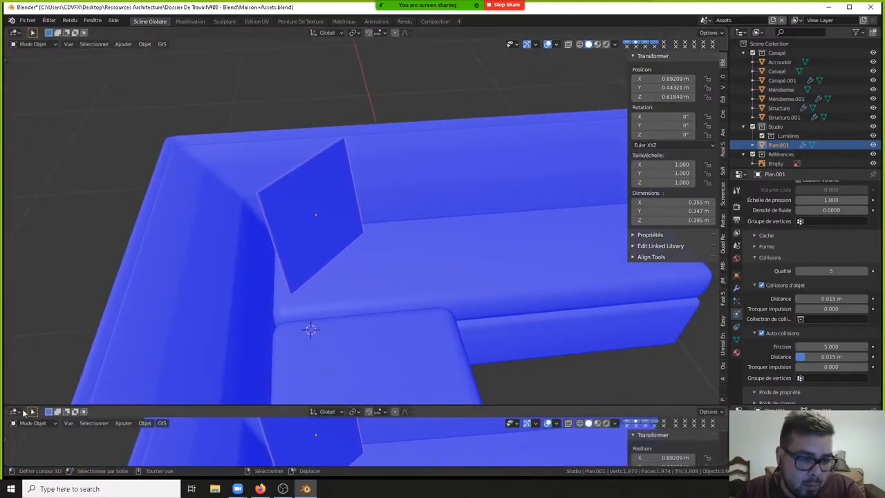
pyautogui.click(15, 412)
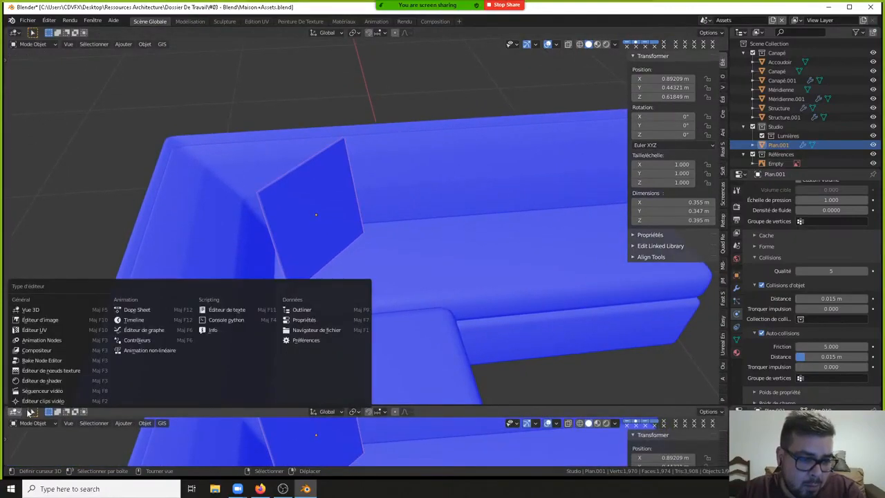
pyautogui.click(145, 321)
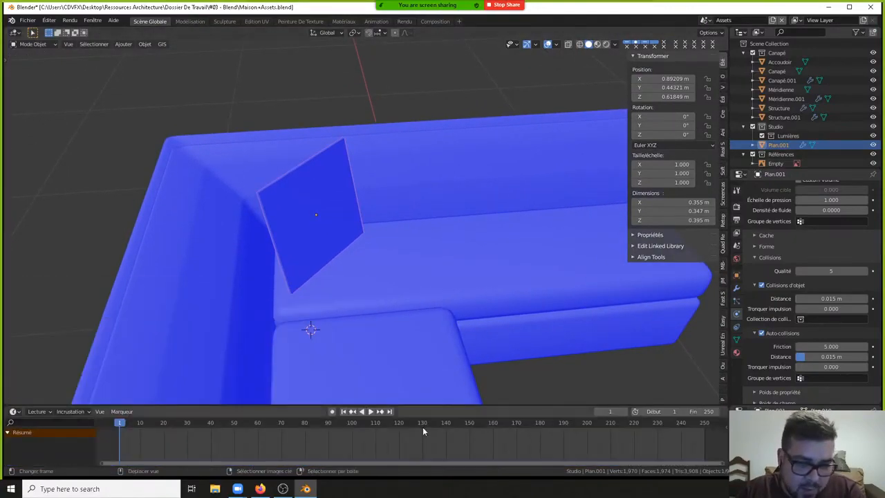
# - Test-play the cloth simulation, examine the cushion, and go back to frame 1 with self-collisions switched off
pyautogui.click(372, 411)
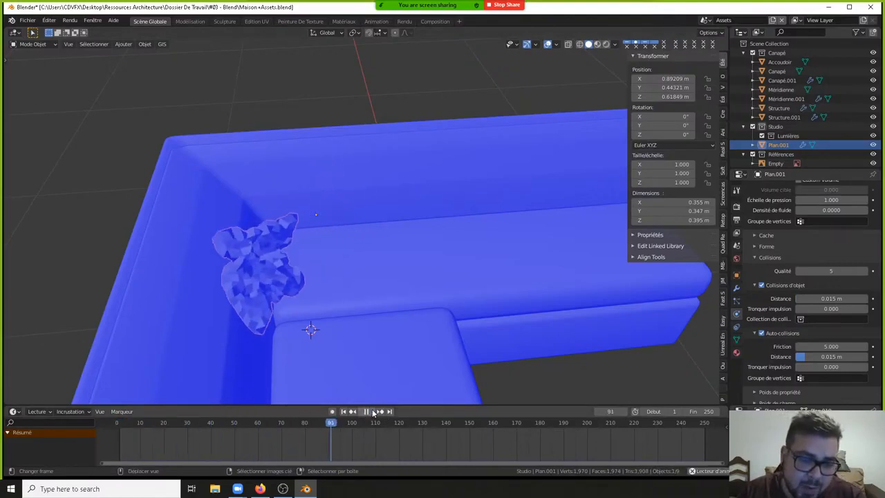
pyautogui.click(372, 411)
pyautogui.moveTo(436, 296); pyautogui.dragTo(375, 184, button='middle')
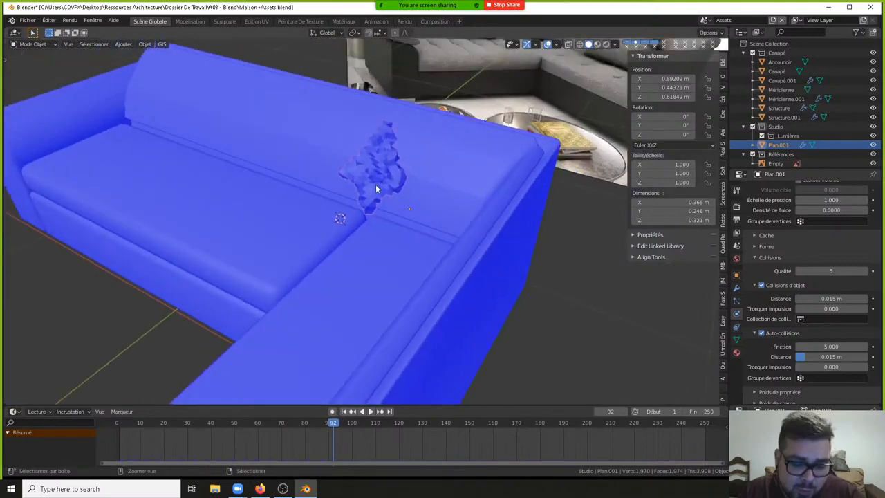
pyautogui.hotkey('shift', 'Left')
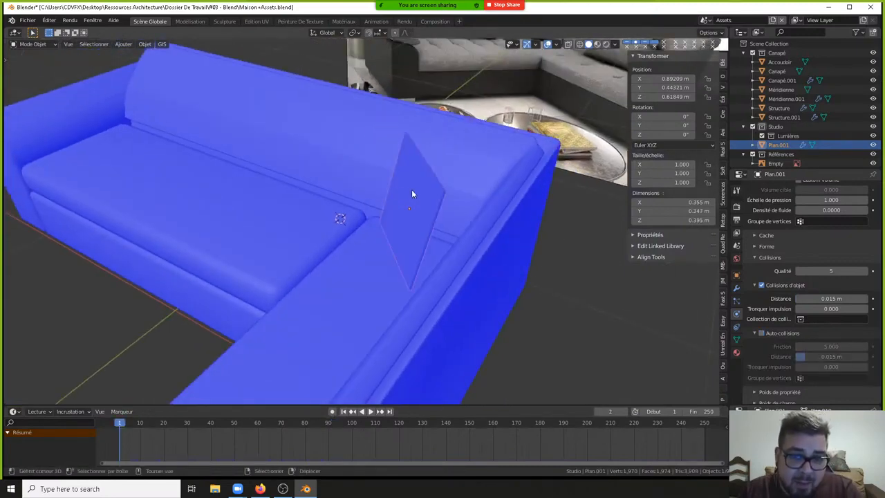
# - Apply the cushion's rotation and scale and set its origin to its geometry
pyautogui.press('q')
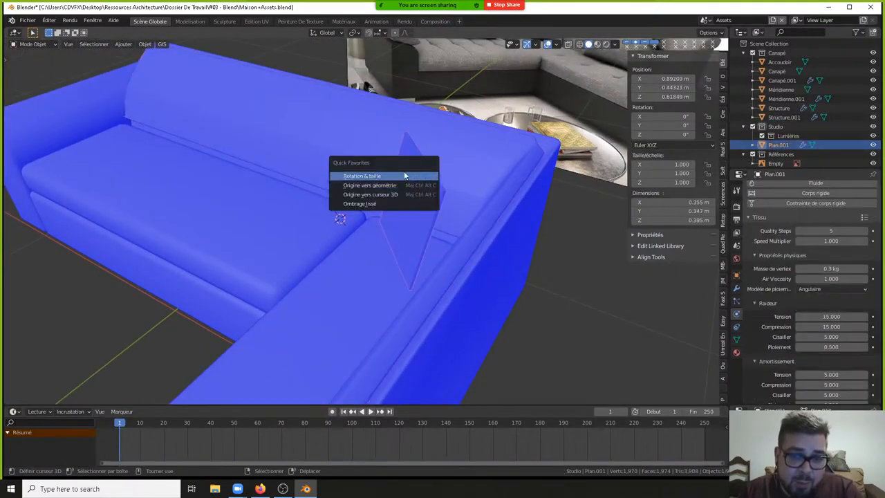
pyautogui.click(405, 175)
pyautogui.press('q')
pyautogui.click(399, 181)
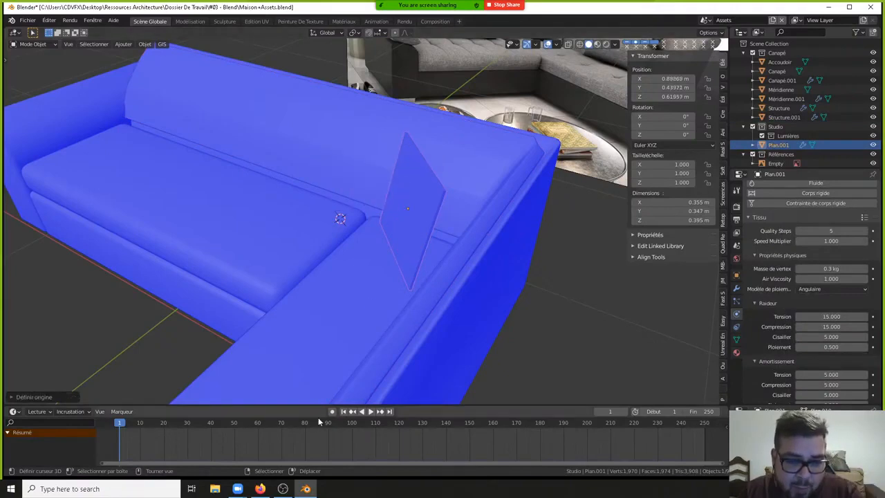
# - Replay the cushion's cloth simulation from the first frame several times and stop it at frame 16
pyautogui.click(371, 412)
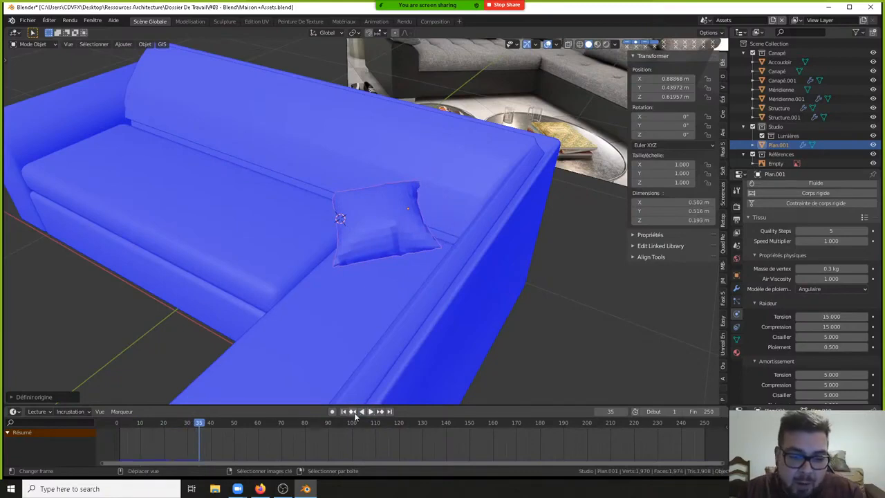
pyautogui.click(344, 411)
pyautogui.click(371, 411)
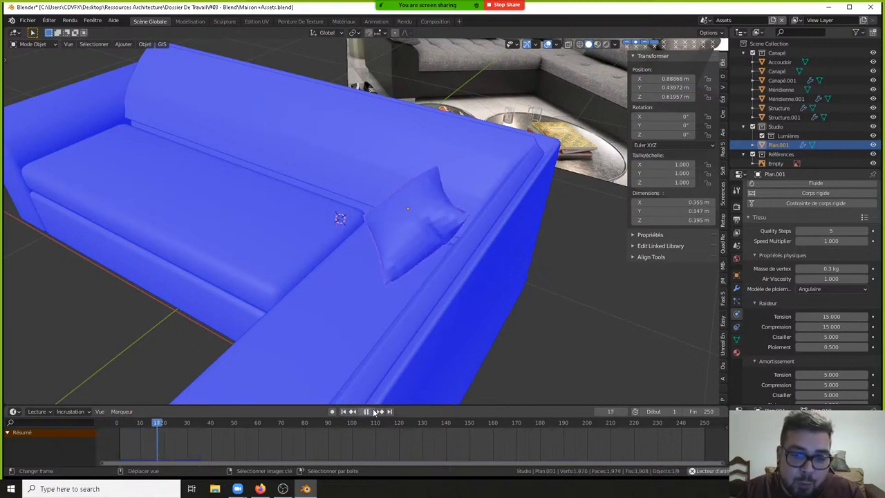
pyautogui.click(373, 412)
pyautogui.click(353, 412)
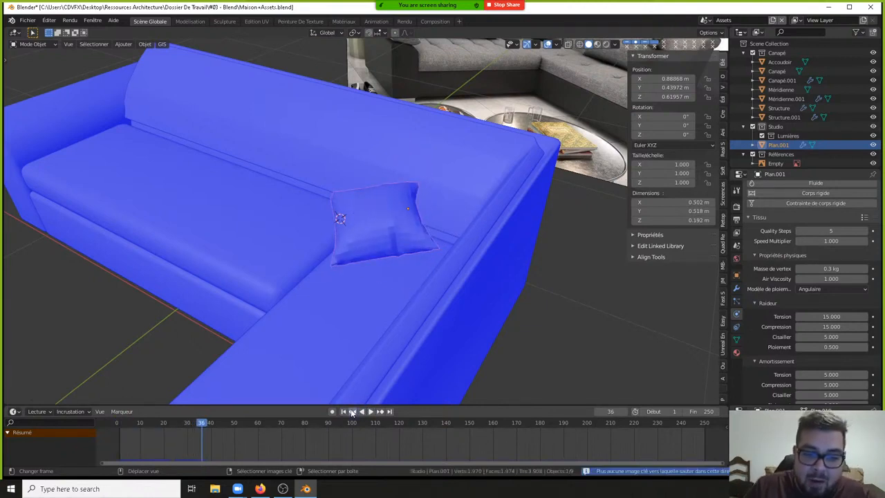
pyautogui.click(343, 411)
pyautogui.click(371, 411)
pyautogui.click(374, 412)
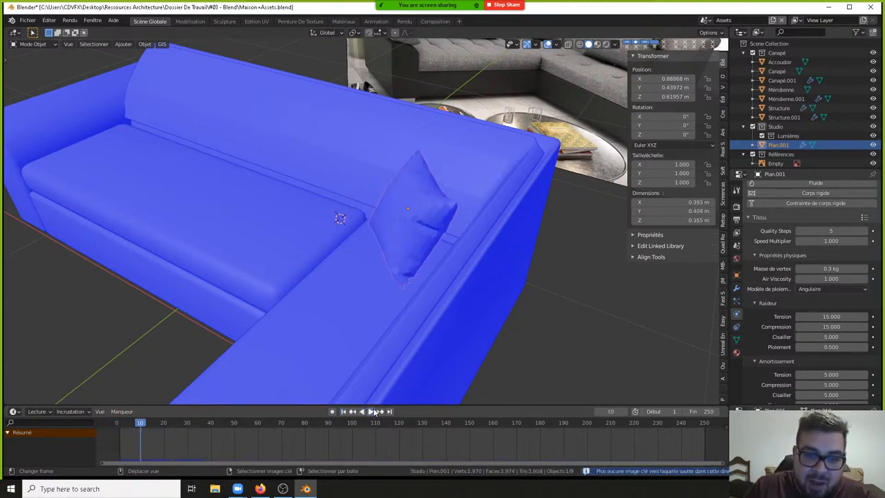
pyautogui.click(374, 411)
pyautogui.click(370, 411)
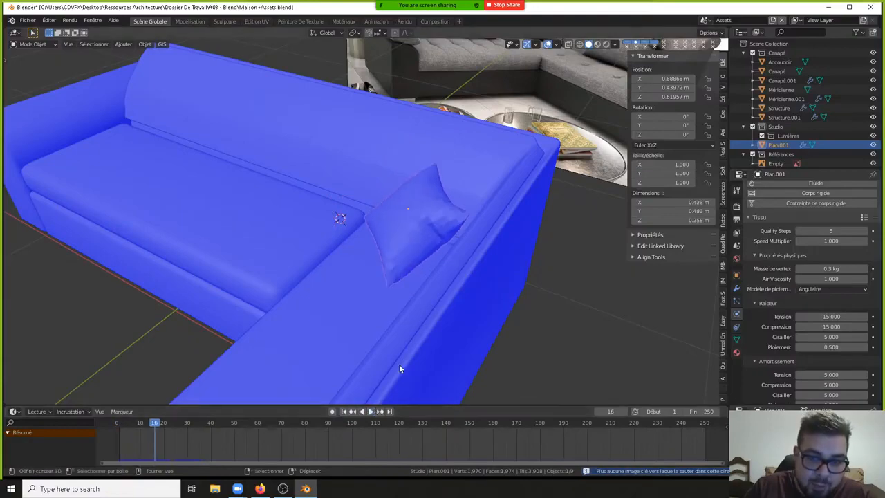
# - Examine the draped cushion and apply its Tissu (Cloth) modifier to keep the simulated shape at frame 16
pyautogui.moveTo(399, 364); pyautogui.dragTo(536, 213, button='middle')
pyautogui.moveTo(396, 239); pyautogui.dragTo(423, 245, button='middle')
pyautogui.scroll(3, 297, 293)
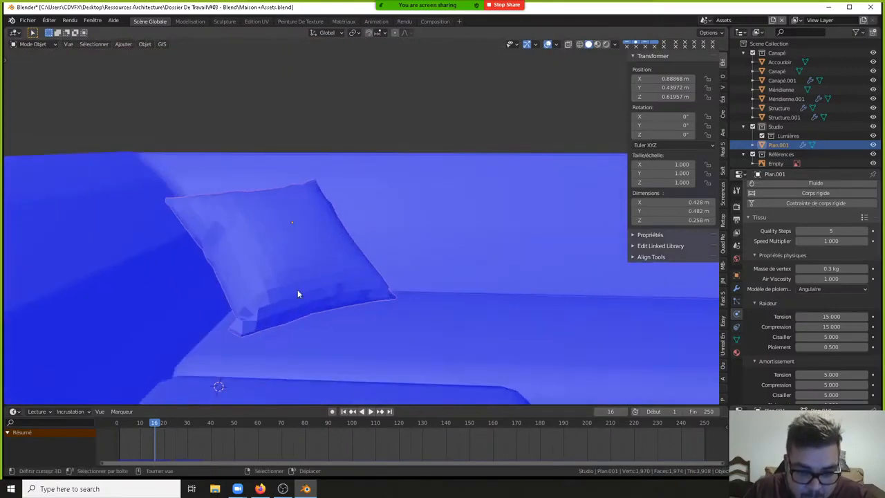
pyautogui.moveTo(297, 295); pyautogui.dragTo(443, 168, button='middle')
pyautogui.click(443, 169)
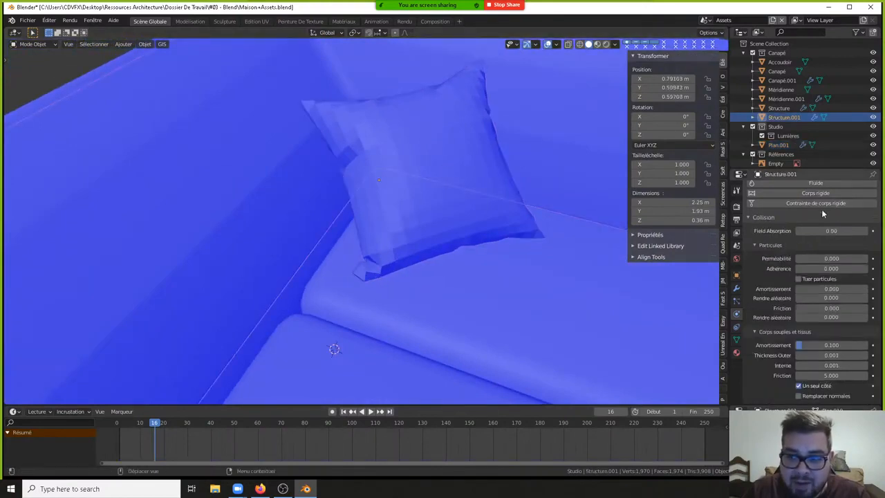
pyautogui.scroll(4, 773, 242)
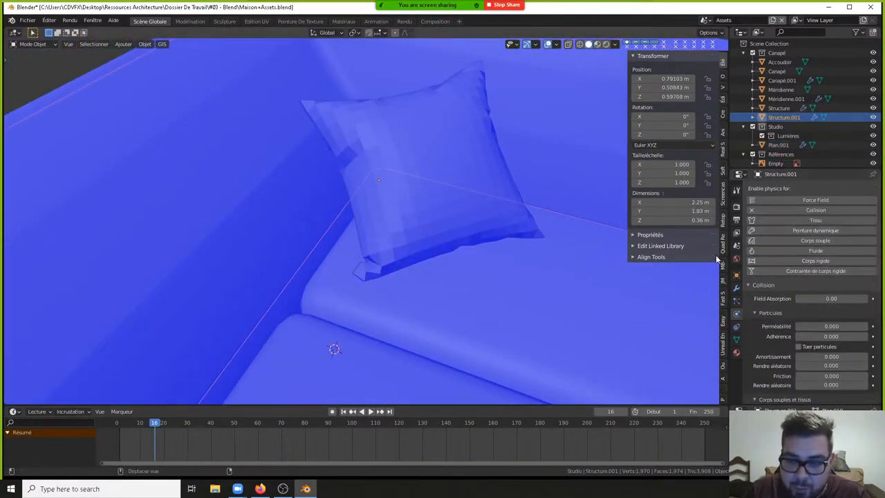
pyautogui.click(736, 288)
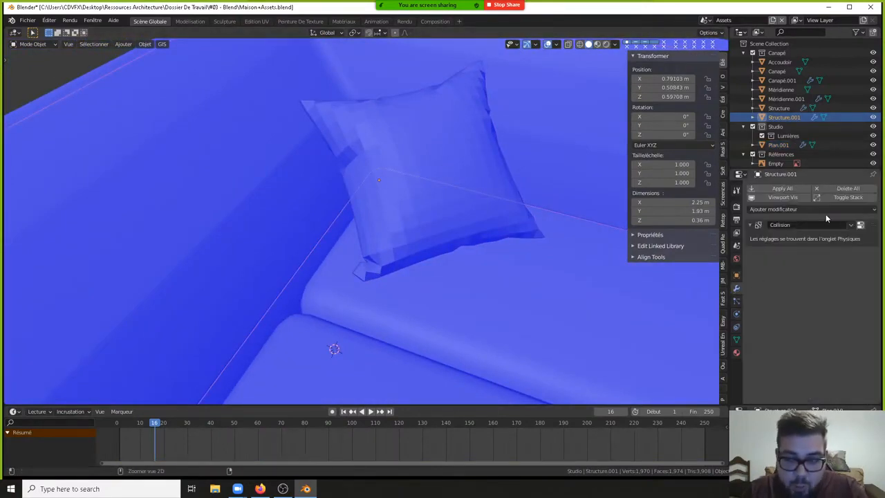
pyautogui.click(373, 163)
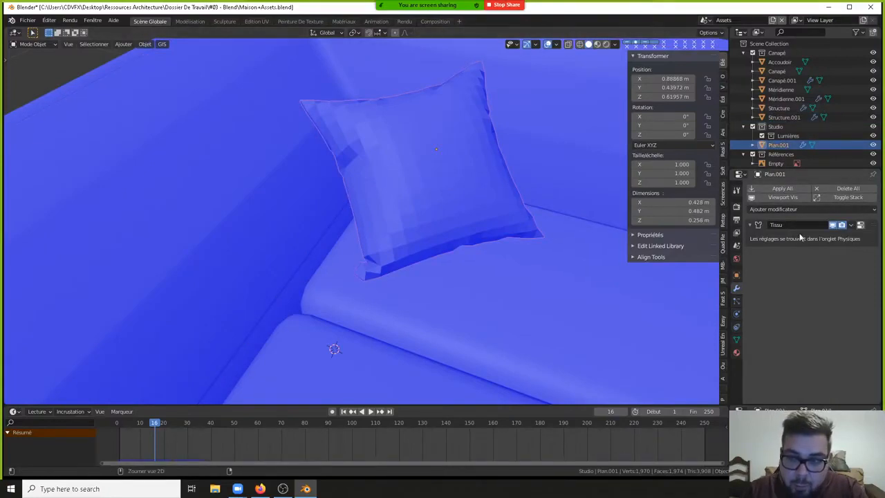
pyautogui.click(470, 186)
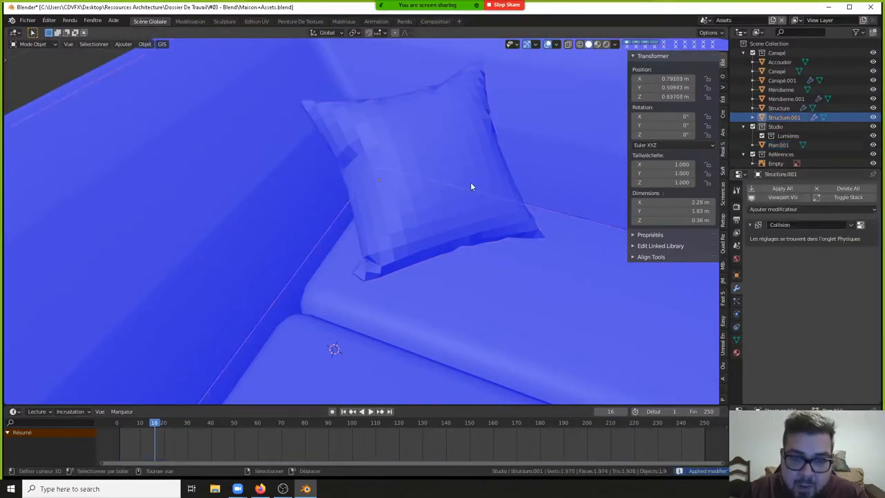
# - Add a Subdivision Surface modifier to the cushion and set its shading to smooth
pyautogui.click(433, 83)
pyautogui.click(811, 190)
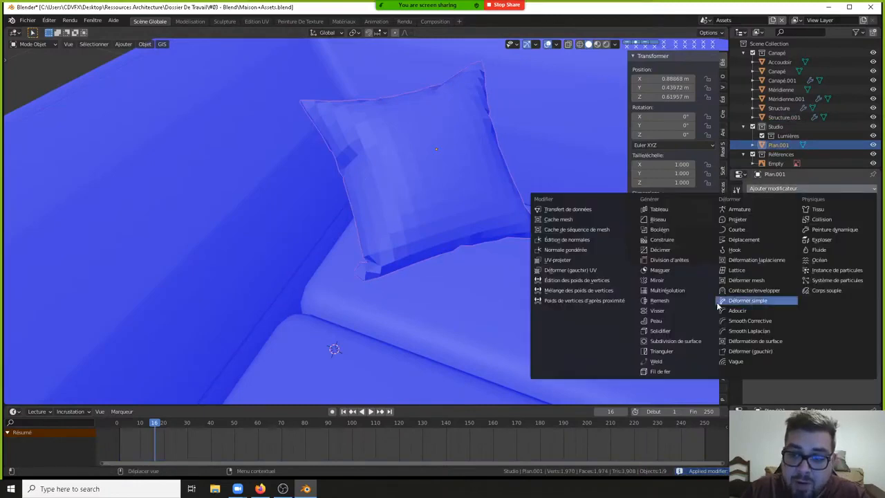
pyautogui.click(688, 342)
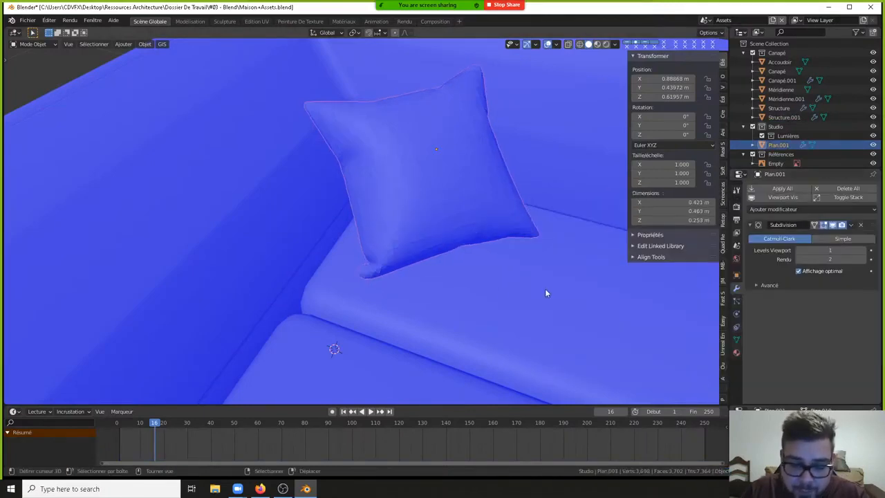
pyautogui.rightClick(437, 271)
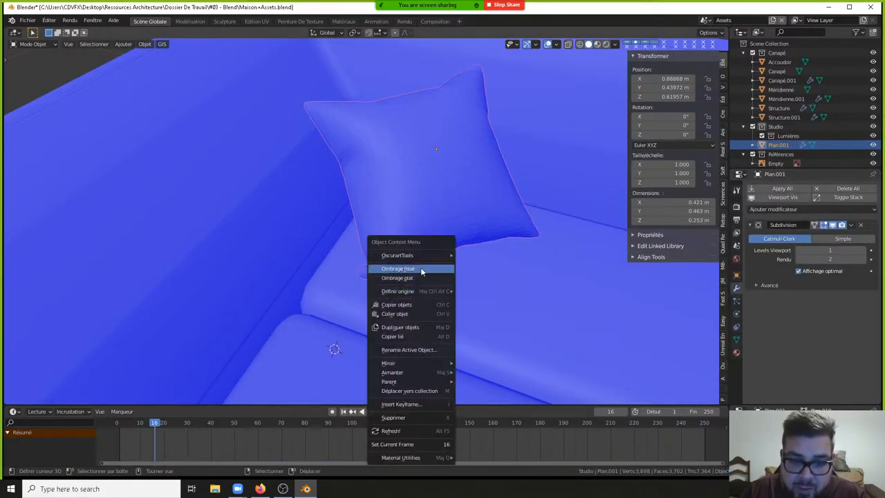
pyautogui.click(421, 267)
# - Turn on Auto Smooth for the cushion's normals with an angle of 180°
pyautogui.click(736, 338)
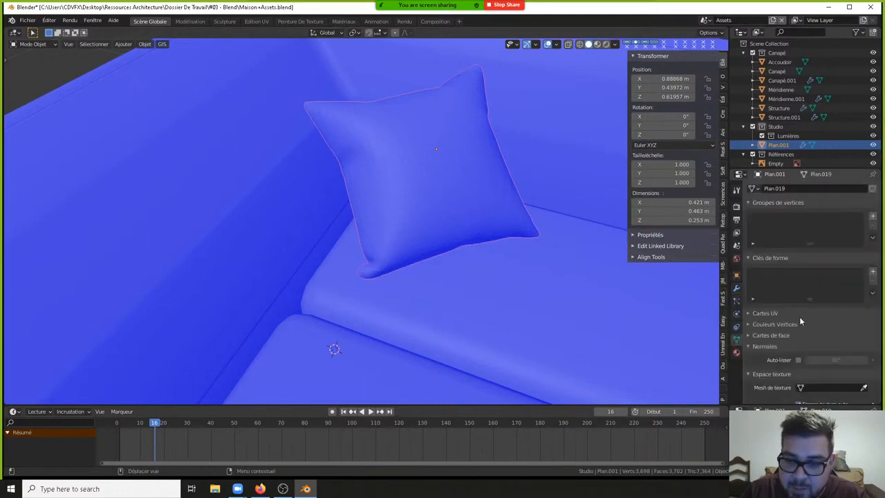
pyautogui.click(798, 359)
pyautogui.click(842, 358)
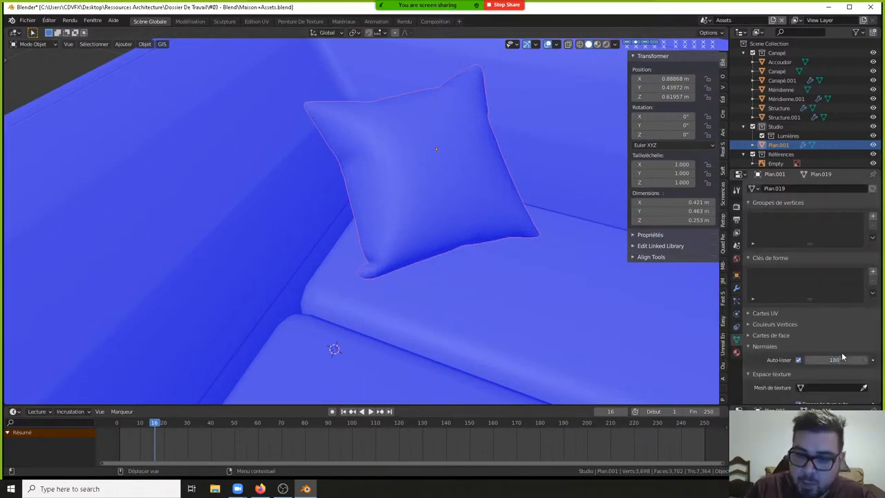
pyautogui.press('Return')
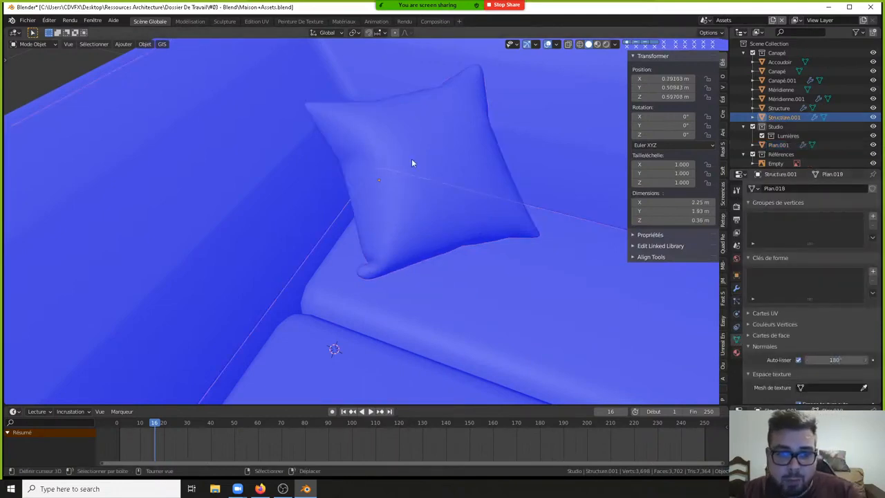
# - Apply the reshaped cushion's rotation and scale and move its origin to its geometry
pyautogui.press('q')
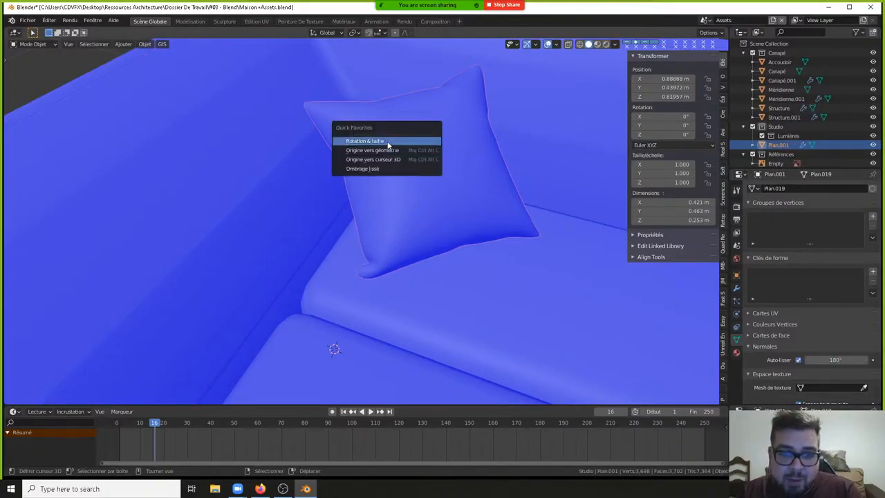
pyautogui.click(388, 142)
pyautogui.press('q')
pyautogui.click(391, 153)
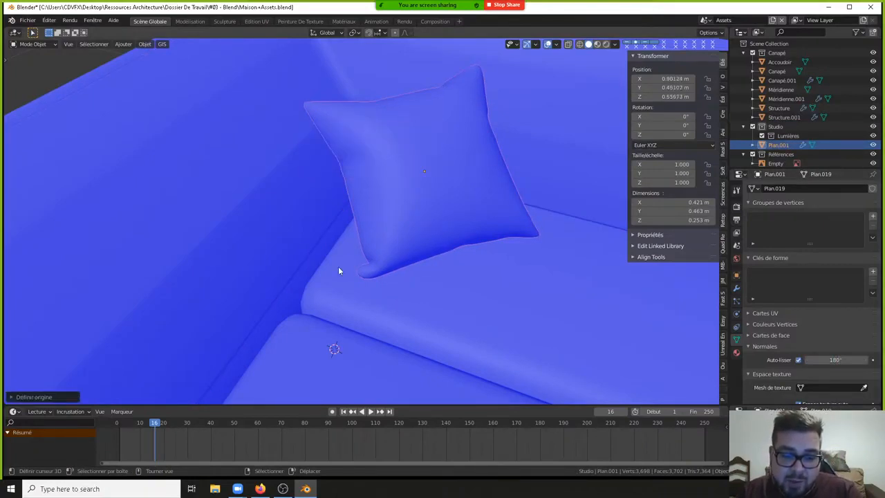
# - Return to frame 1 and move the cushion horizontally into the sofa corner, to about X 0.925 m, Y 0.522 m
pyautogui.click(344, 412)
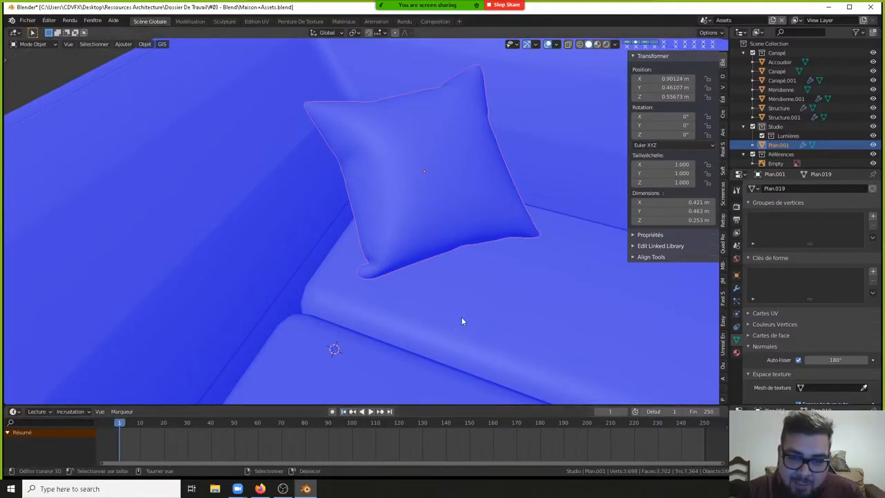
pyautogui.rightClick(421, 188)
pyautogui.rightClick(413, 164)
pyautogui.moveTo(414, 165); pyautogui.dragTo(468, 210, button='middle')
pyautogui.press('g')
pyautogui.hotkey('shift', 'z')
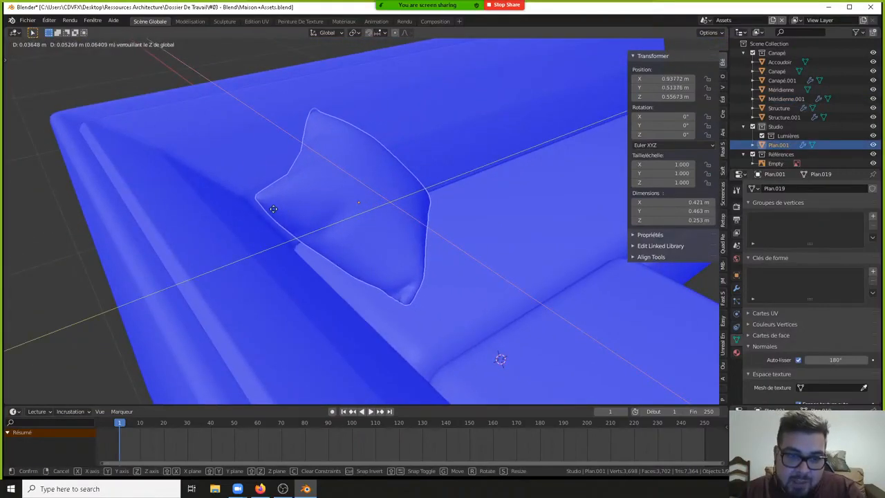
pyautogui.click(335, 205)
pyautogui.press('g')
pyautogui.press('y')
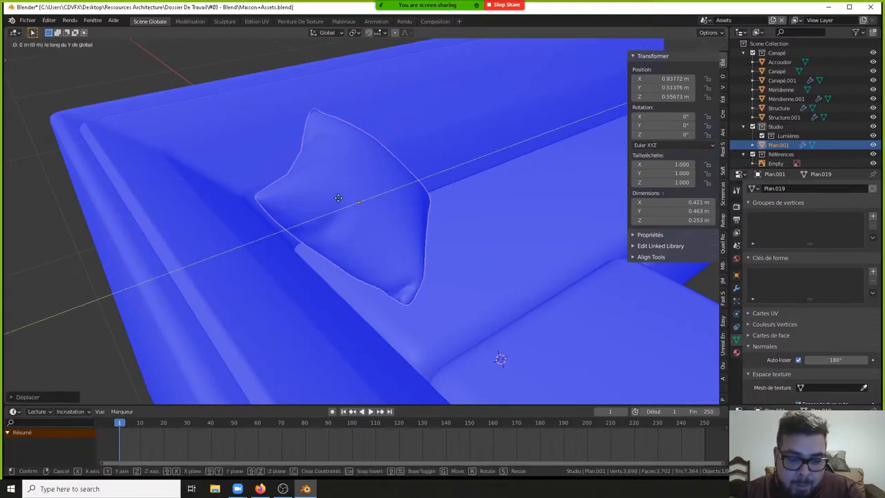
pyautogui.click(343, 236)
pyautogui.moveTo(342, 236); pyautogui.dragTo(480, 200, button='middle')
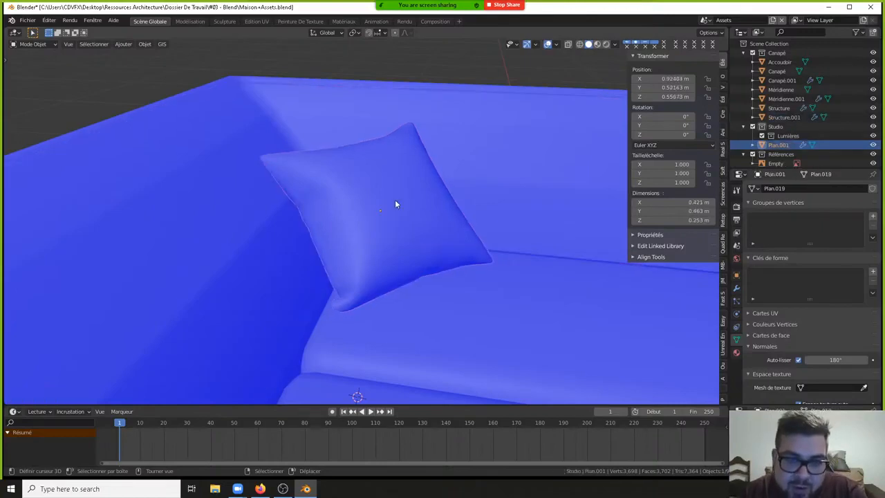
# - Inspect the cushion's mesh in Edit Mode and apply its Subdivision modifier in Object Mode
pyautogui.press('Tab')
pyautogui.moveTo(353, 186); pyautogui.dragTo(395, 186, button='middle')
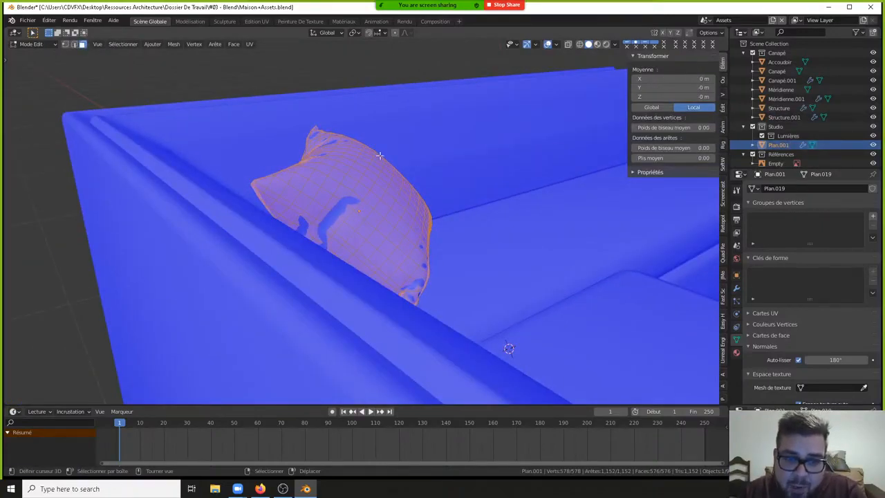
pyautogui.click(735, 288)
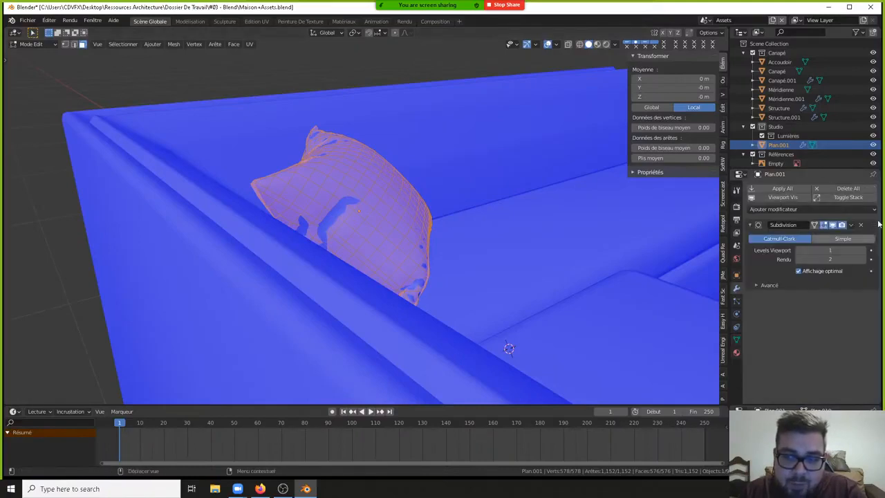
pyautogui.press('Tab')
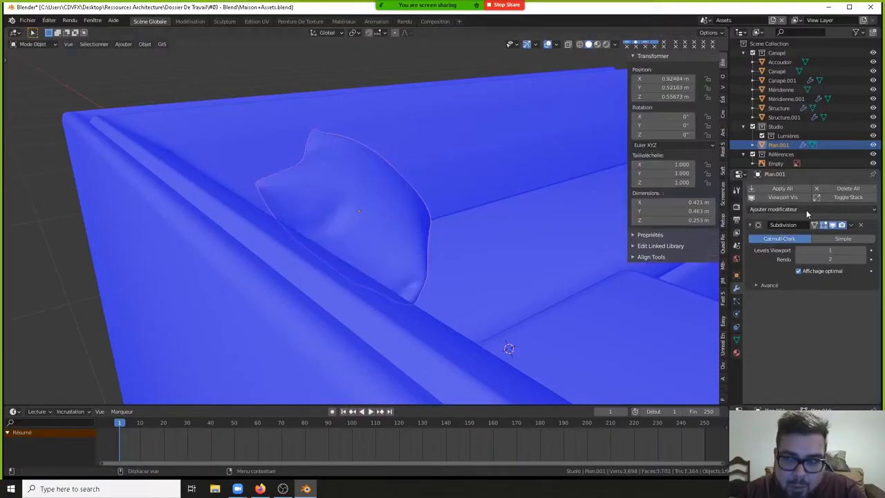
pyautogui.hotkey('ctrl', 'a')
# - Select the edge loop that runs around the cushion's seam in Edit Mode
pyautogui.press('Tab')
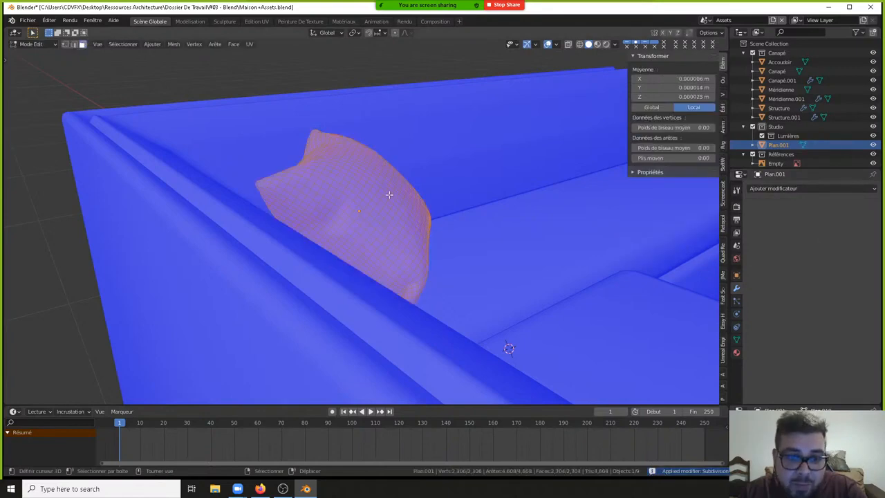
pyautogui.moveTo(390, 199); pyautogui.dragTo(305, 218, button='middle')
pyautogui.scroll(4, 297, 218)
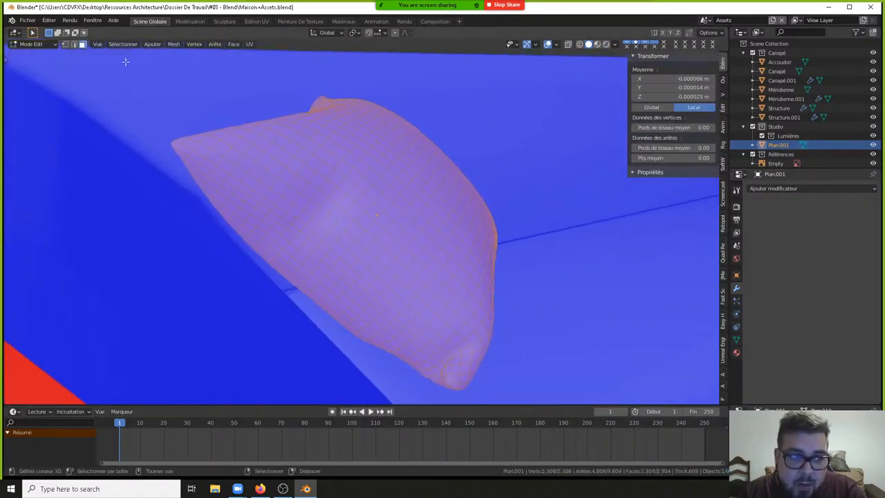
pyautogui.click(74, 45)
pyautogui.moveTo(179, 110); pyautogui.dragTo(237, 133, button='middle')
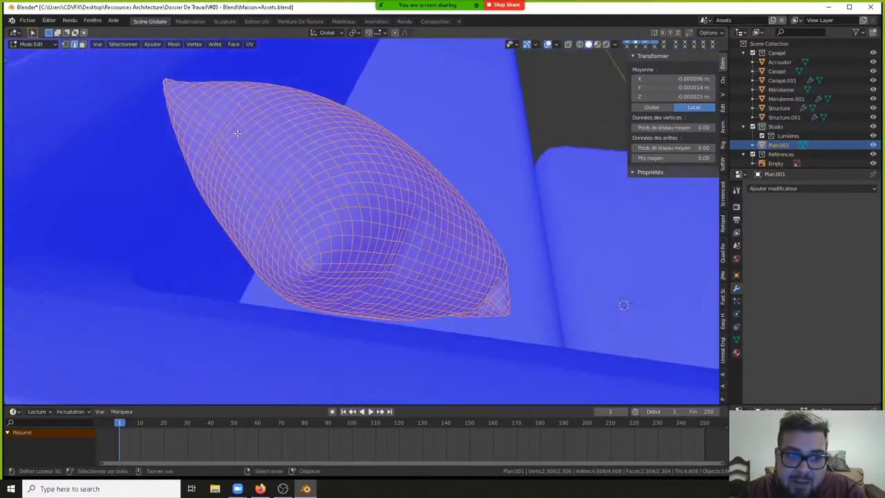
pyautogui.click(306, 263)
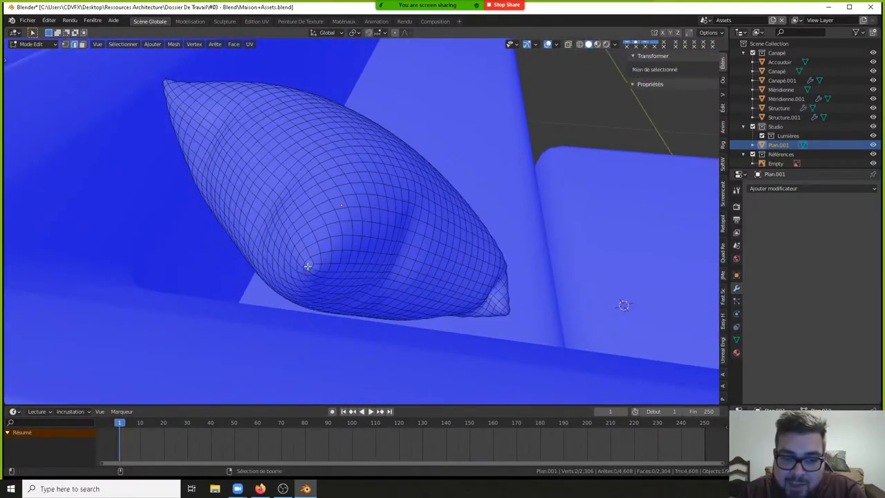
pyautogui.keyDown('alt'); pyautogui.click(306, 263); pyautogui.keyUp('alt')
# - Duplicate the seam edge loop in place and separate the copy into its own object
pyautogui.moveTo(306, 263); pyautogui.dragTo(348, 191, button='middle')
pyautogui.press('g')
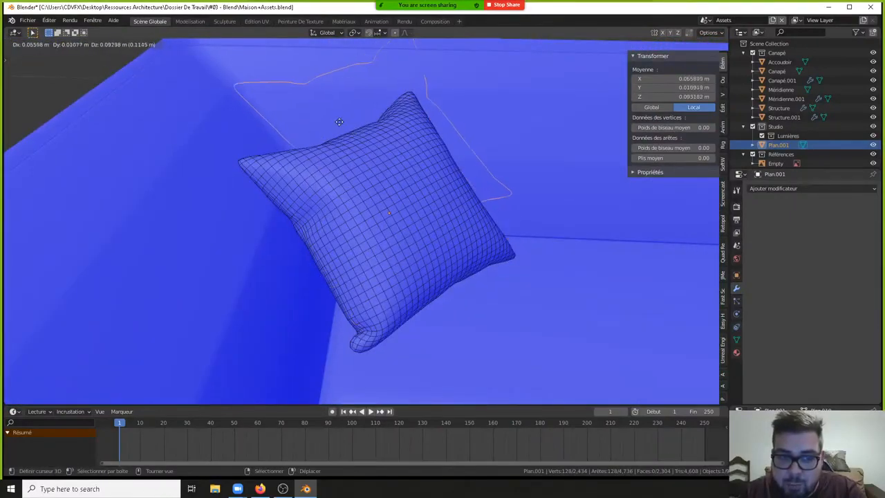
pyautogui.press('Escape')
pyautogui.press('p')
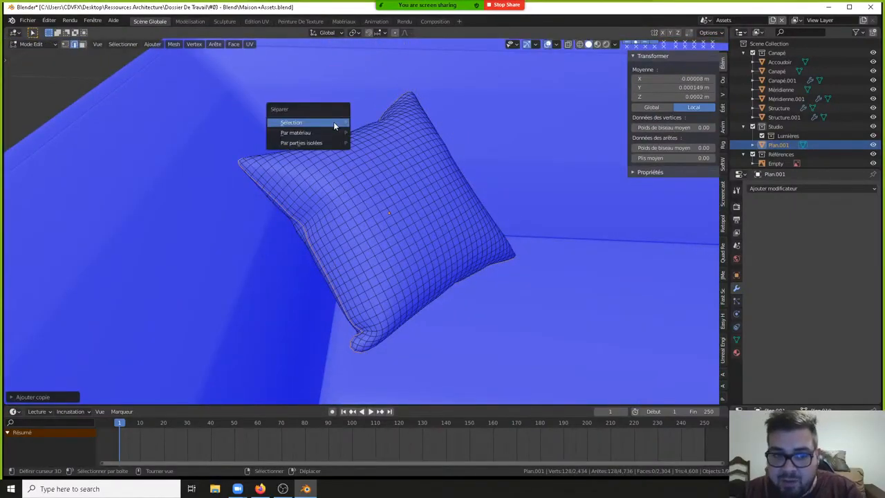
pyautogui.click(333, 121)
pyautogui.press('Tab')
# - Select the separated seam loop, test that it moves independently, and convert it from mesh to a curve
pyautogui.click(270, 198)
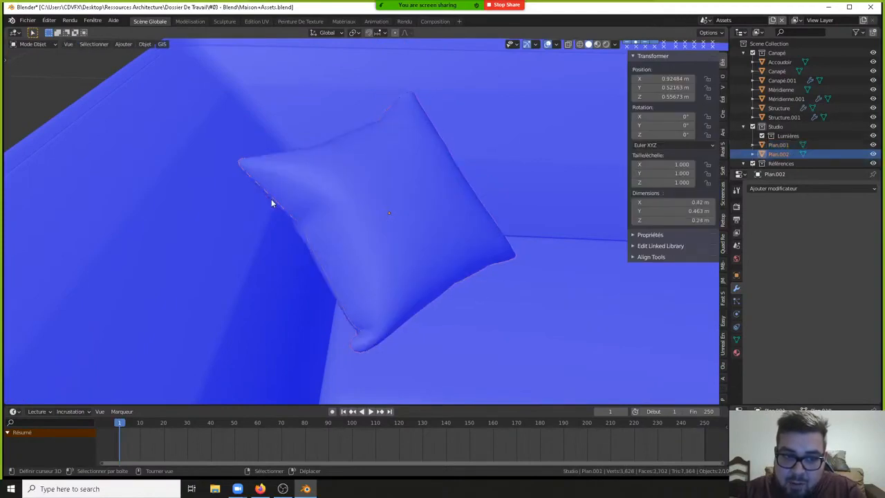
pyautogui.press('g')
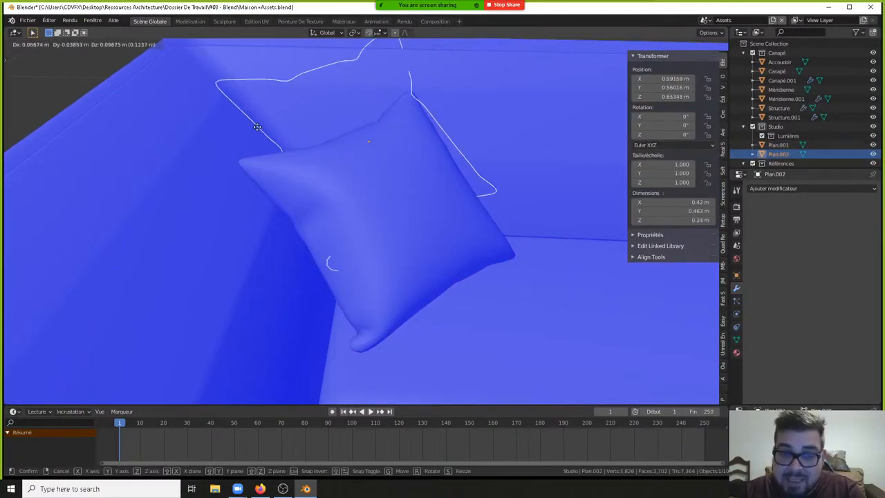
pyautogui.press('Escape')
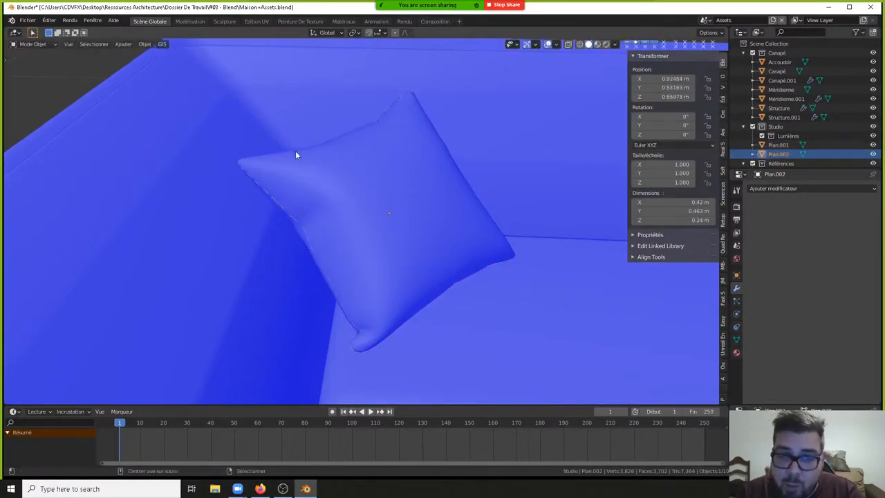
pyautogui.hotkey('alt', 'c')
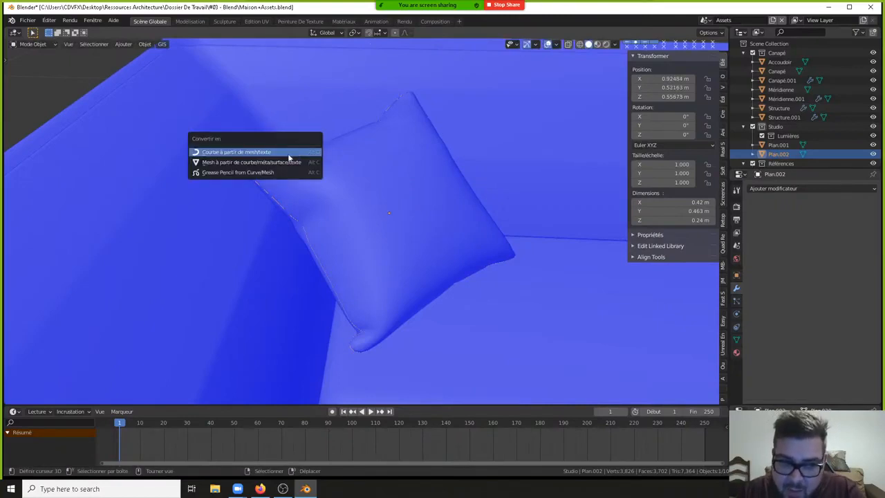
pyautogui.click(247, 150)
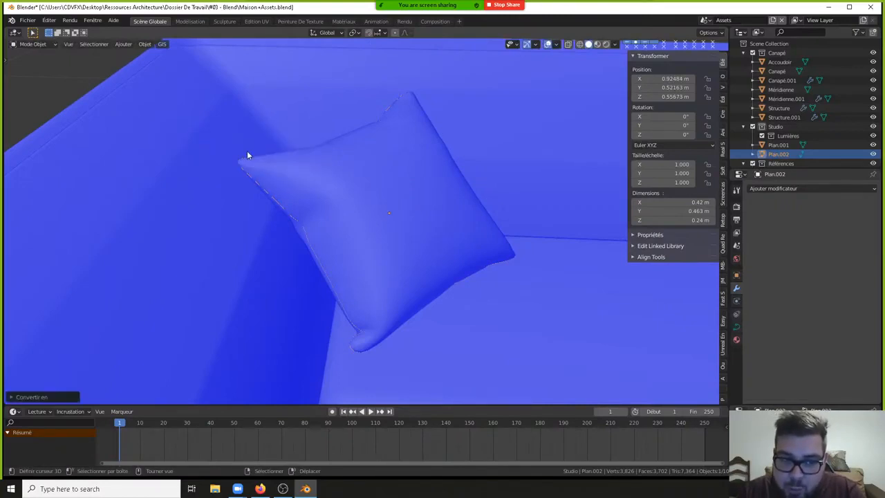
# - Give the cushion's seam curve a round bevel with a depth of 0.001 m, trying 0.01 m and 0.0025 m first
pyautogui.click(736, 326)
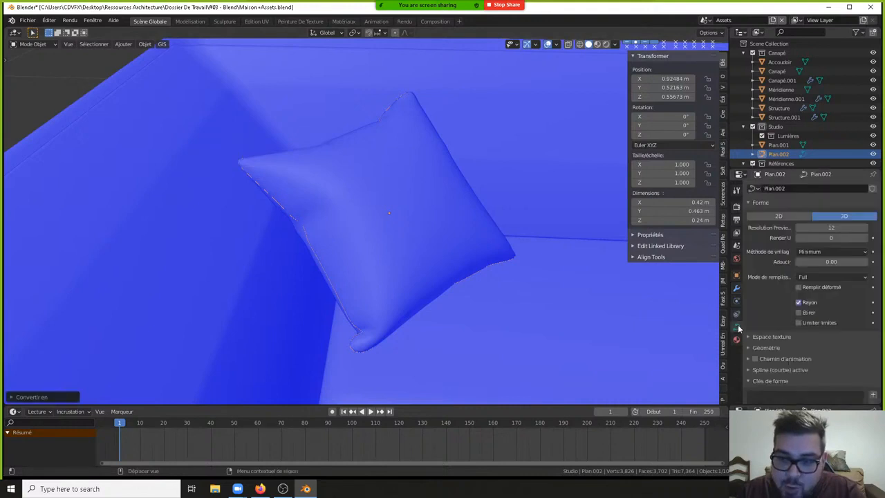
pyautogui.click(766, 346)
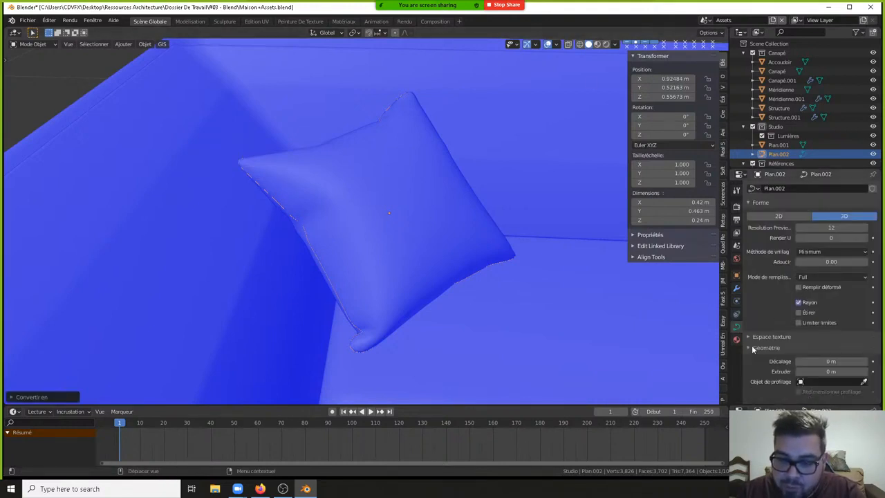
pyautogui.scroll(-4, 862, 353)
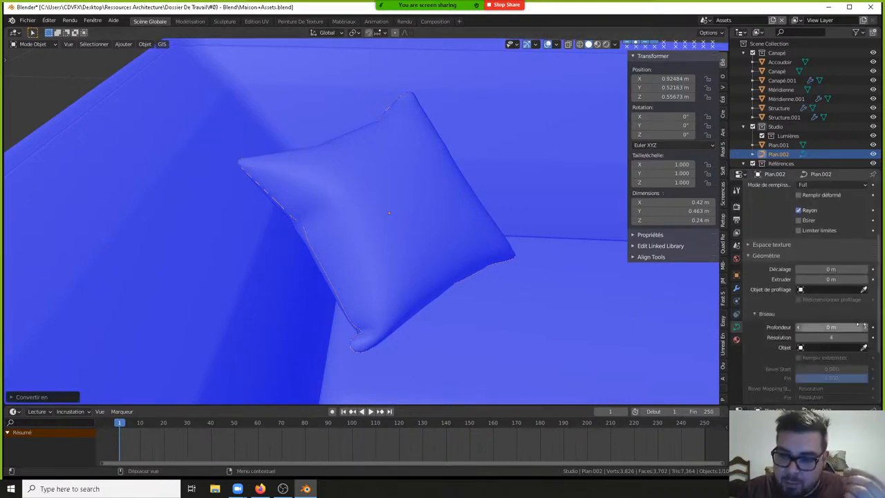
pyautogui.moveTo(831, 327); pyautogui.dragTo(840, 327)
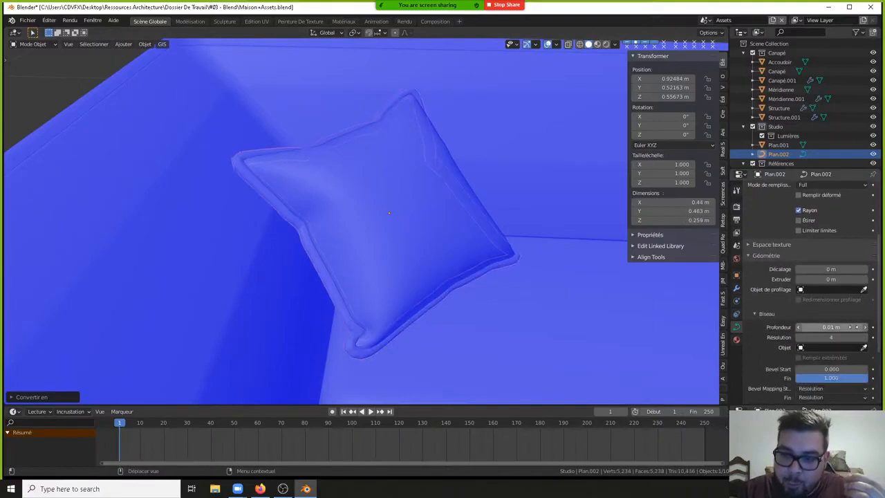
pyautogui.click(828, 326)
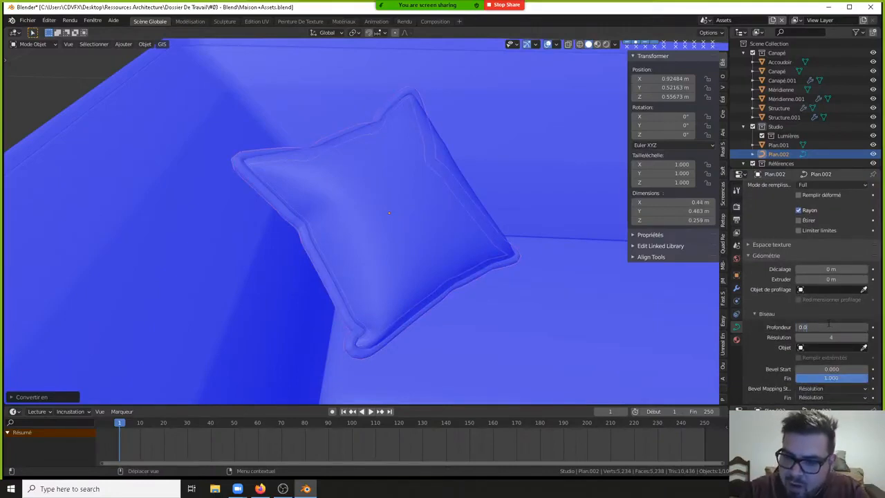
pyautogui.press('Return')
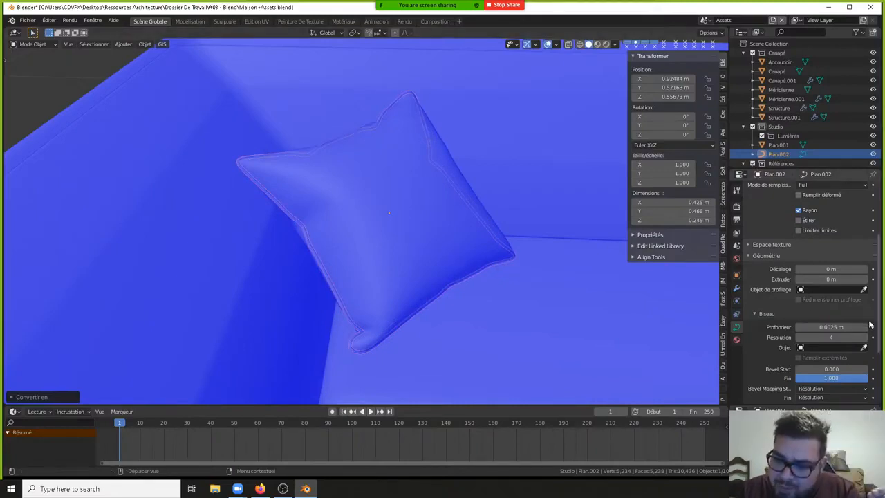
pyautogui.click(839, 328)
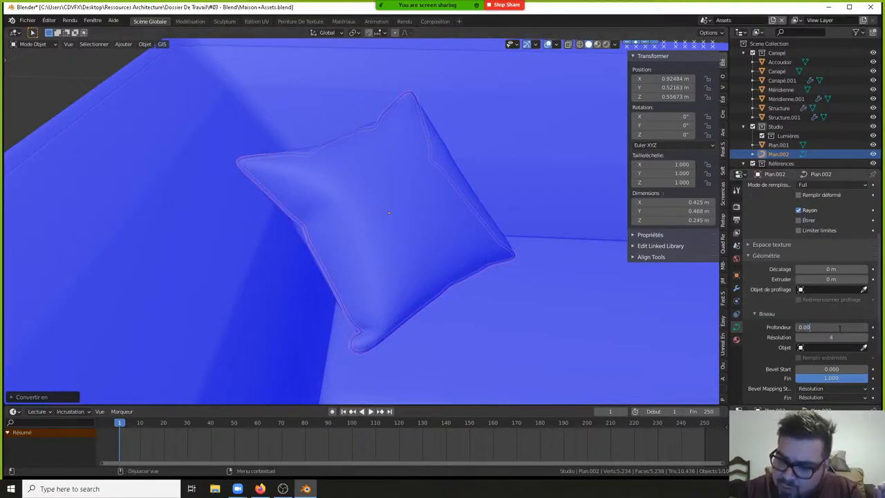
pyautogui.write('0.001')
pyautogui.press('Return')
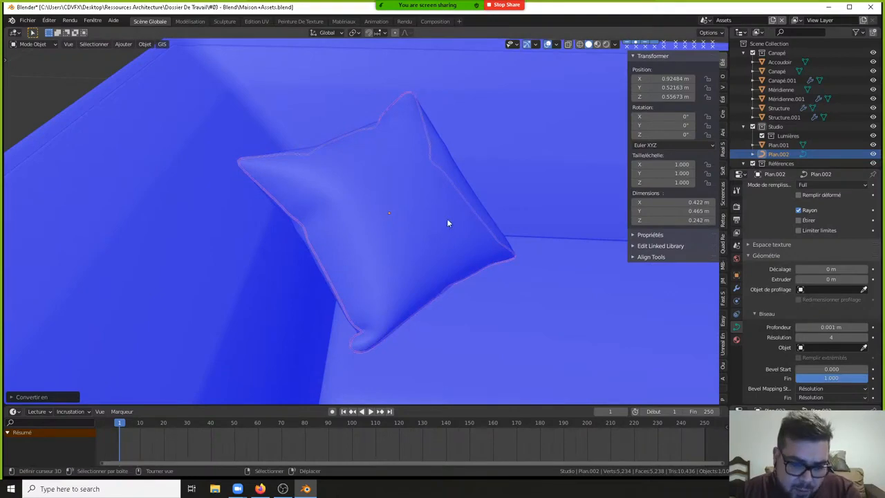
# - Select the beveled seam curve around the cushion and convert it from a curve to a mesh
pyautogui.press('a')
pyautogui.click(440, 159)
pyautogui.moveTo(266, 210); pyautogui.dragTo(188, 192, button='middle')
pyautogui.moveTo(236, 204)
pyautogui.mouseDown(button='middle')
pyautogui.moveTo(271, 228)
pyautogui.moveTo(235, 201)
pyautogui.mouseUp(button='middle')
pyautogui.rightClick(419, 228)
pyautogui.rightClick(428, 232)
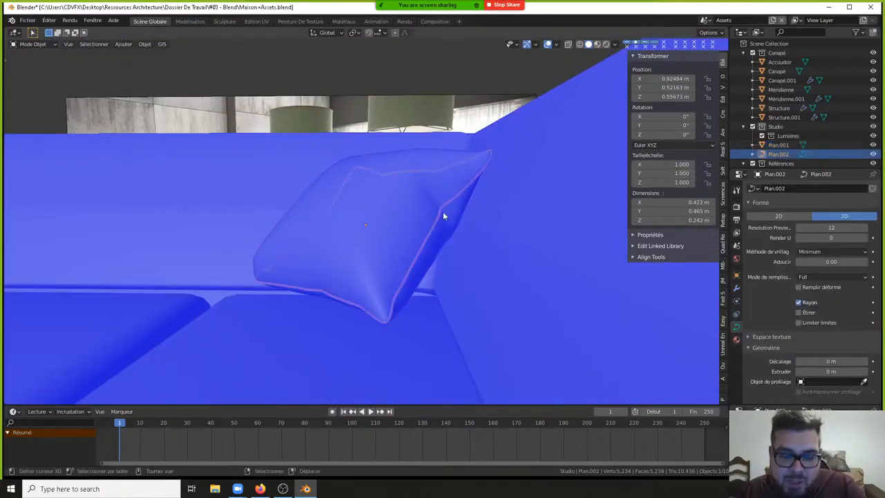
pyautogui.hotkey('alt', 'c')
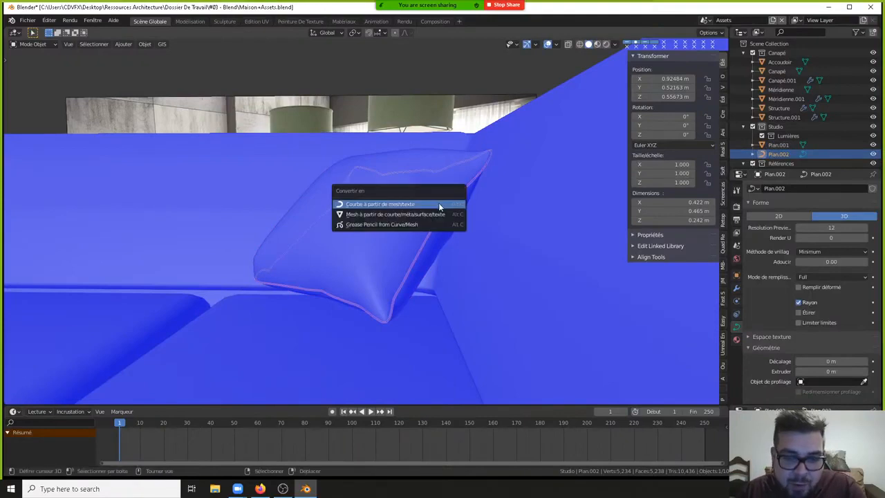
pyautogui.click(390, 215)
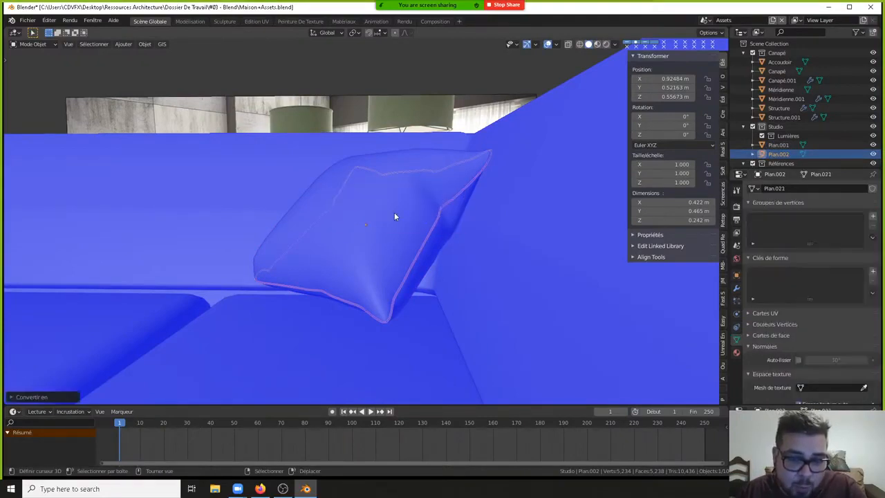
# - Shade the converted piping mesh smooth and enable Auto Smooth with an angle of 180°
pyautogui.rightClick(456, 208)
pyautogui.click(449, 200)
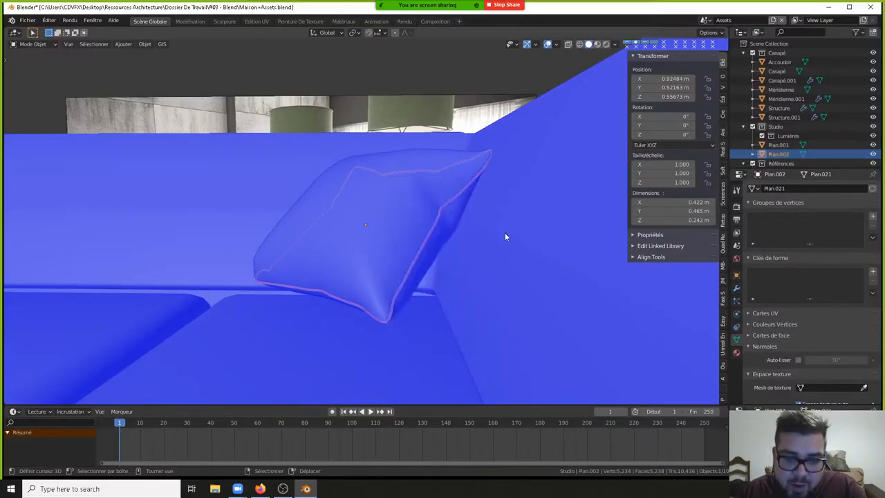
pyautogui.click(798, 359)
pyautogui.click(829, 359)
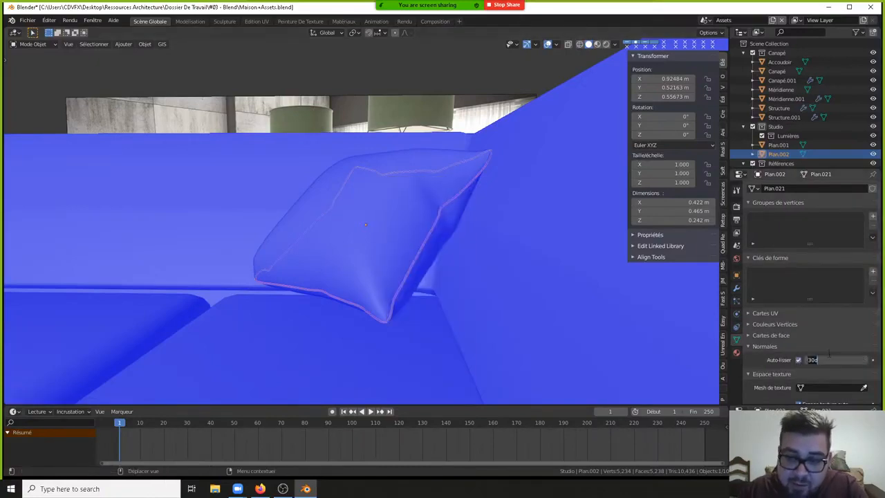
pyautogui.write('180')
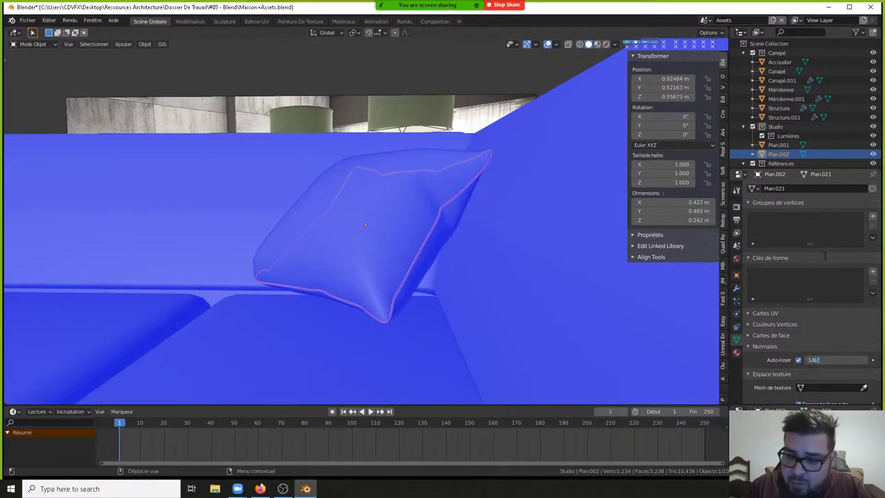
pyautogui.write('82')
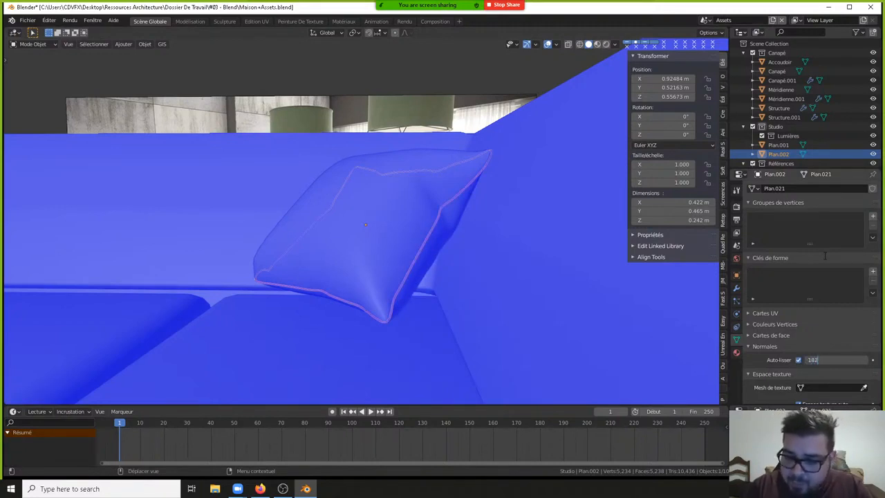
pyautogui.press('BackSpace')
pyautogui.write('0')
pyautogui.press('Return')
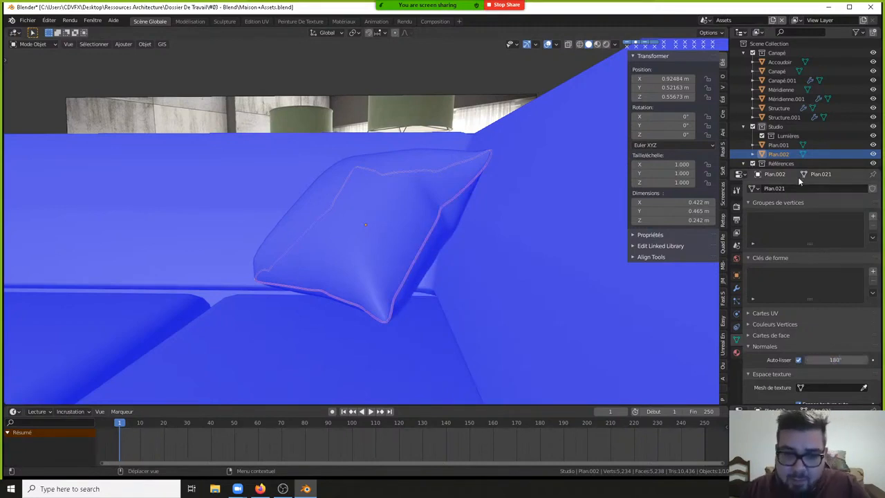
# - From the top view, place the 3D cursor at the seat's rear corner beside the armrest and add a plane there
pyautogui.press('a')
pyautogui.click(396, 265)
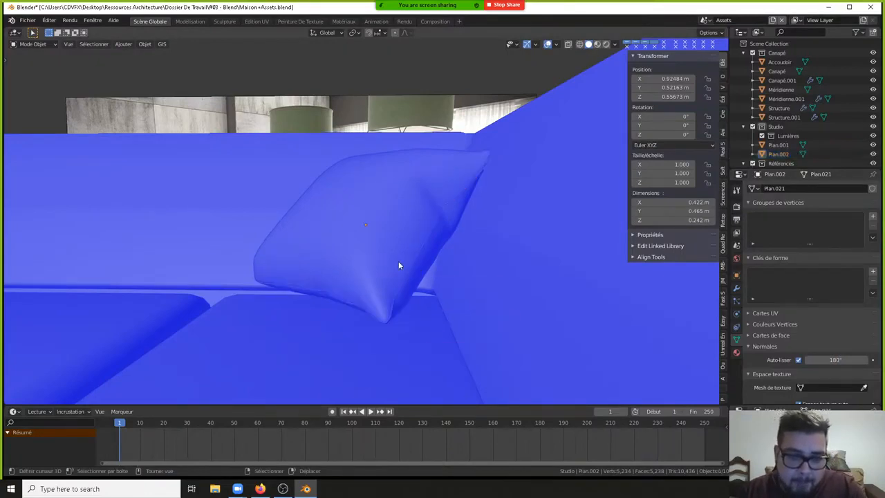
pyautogui.scroll(-4, 253, 294)
pyautogui.moveTo(252, 297); pyautogui.dragTo(438, 263, button='middle')
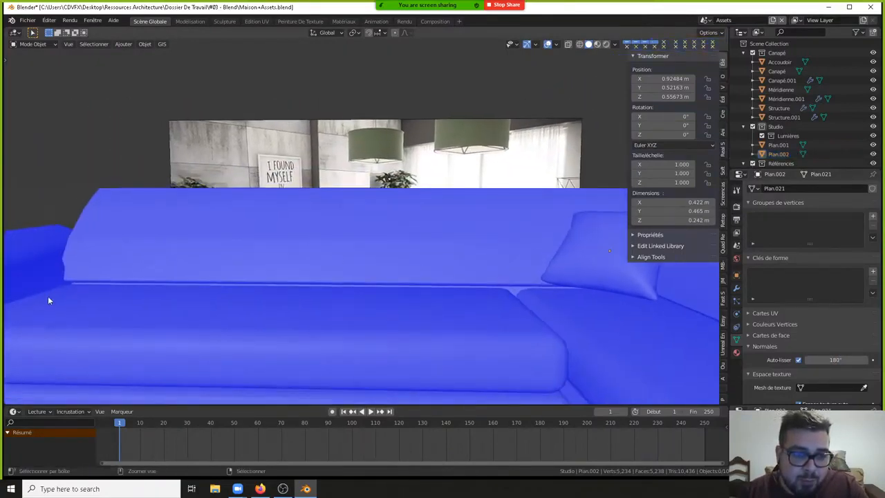
pyautogui.press('KP_7')
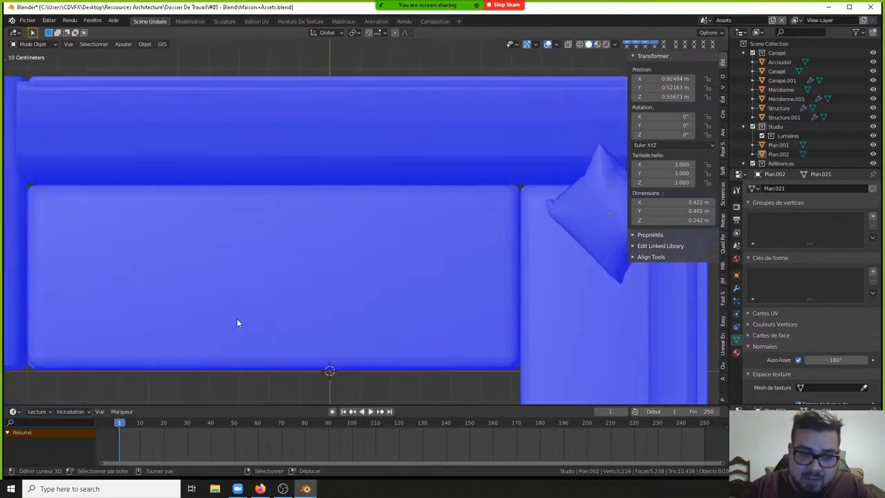
pyautogui.scroll(-3, 153, 204)
pyautogui.keyDown('shift'); pyautogui.moveTo(153, 205); pyautogui.dragTo(256, 212, button='middle'); pyautogui.keyUp('shift')
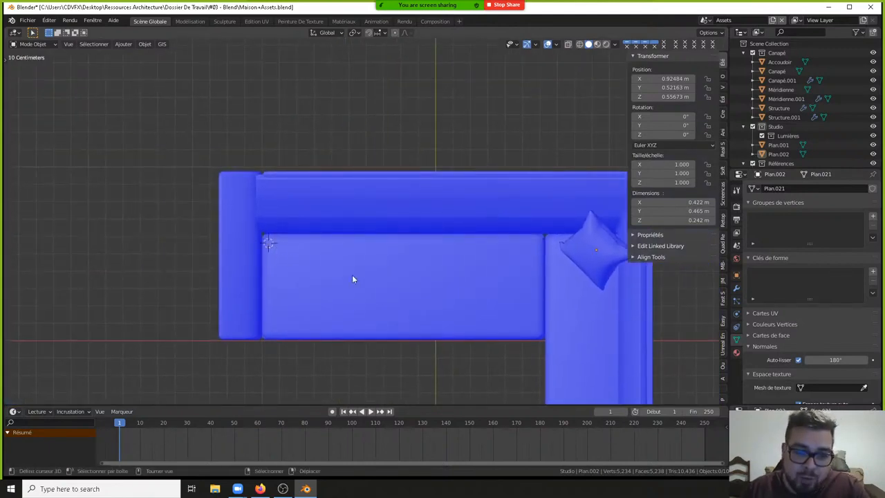
pyautogui.hotkey('shift', 'a')
pyautogui.click(382, 237)
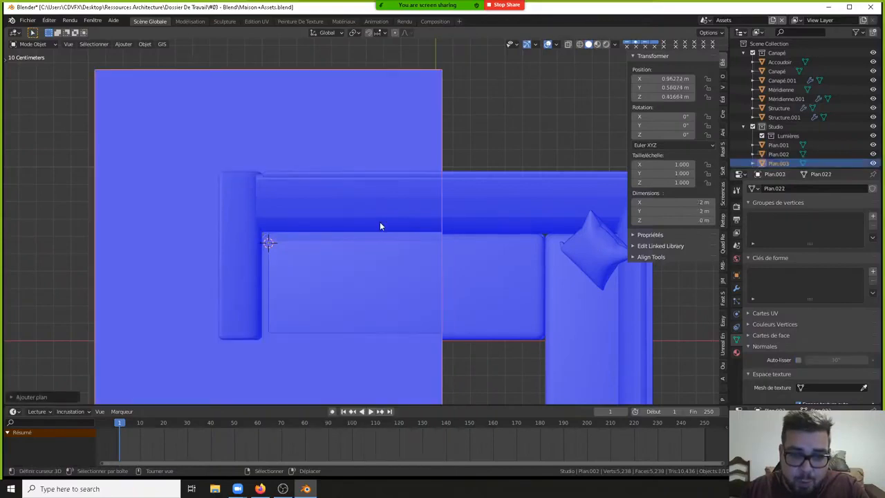
# - Rotate the new plane 180° and a further 90° about X, and scale it by 0.2
pyautogui.write('rx180')
pyautogui.press('Return')
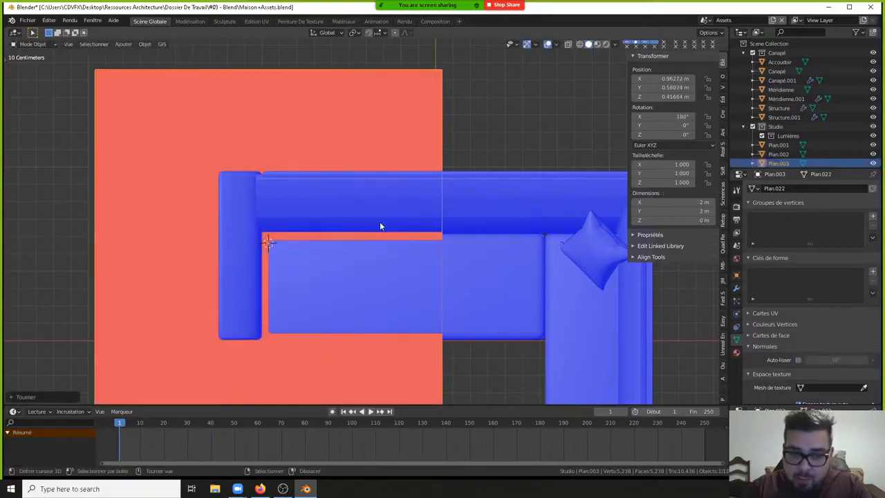
pyautogui.write('rx90')
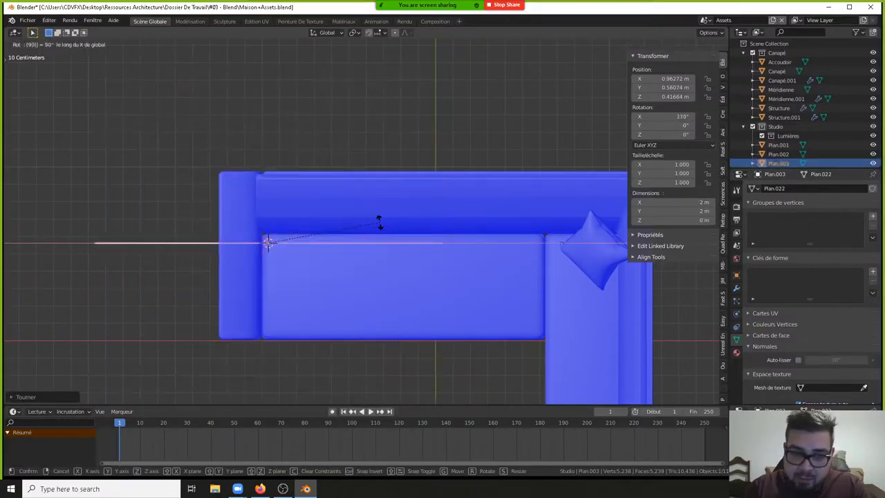
pyautogui.press('Return')
pyautogui.press('KP_1')
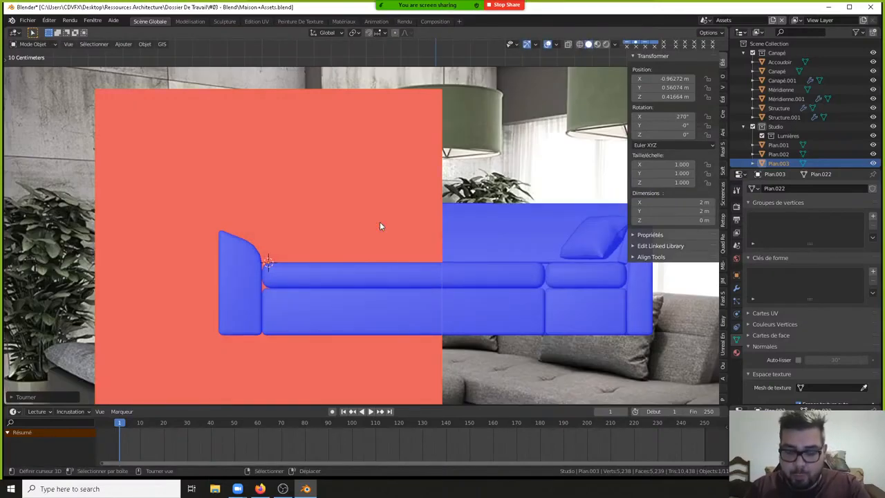
pyautogui.write('s0.2')
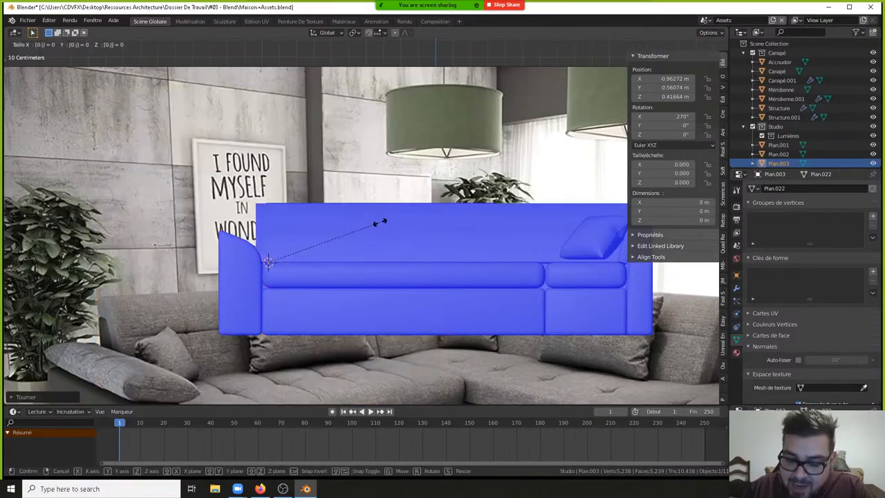
pyautogui.press('Return')
# - Apply the plane's rotation and scale, and set its origin to its geometry
pyautogui.press('q')
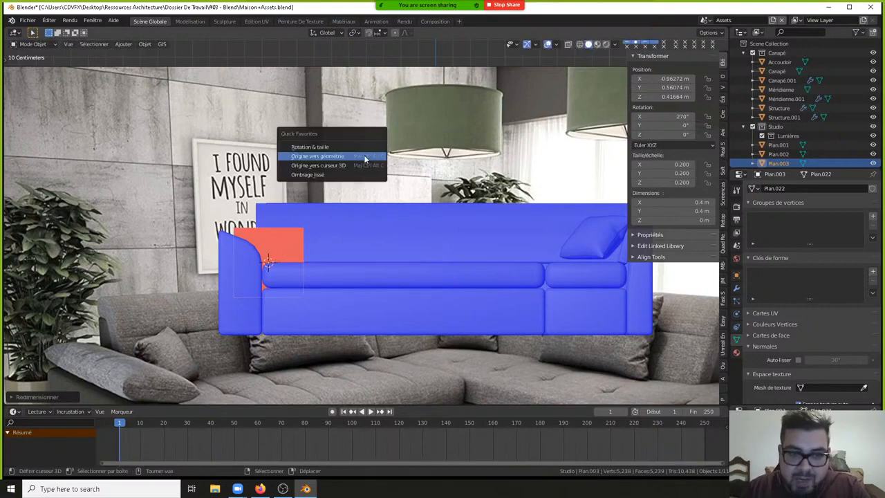
pyautogui.click(365, 145)
pyautogui.press('q')
pyautogui.click(353, 172)
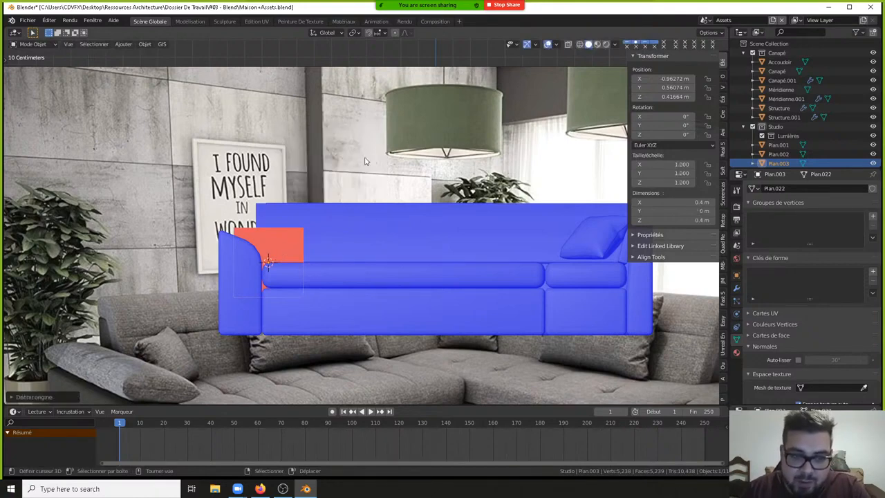
# - Rotate the upright plane 45° about the Z axis so it stands diagonally across the sofa corner
pyautogui.moveTo(366, 161); pyautogui.dragTo(362, 282, button='middle')
pyautogui.write('rz4')
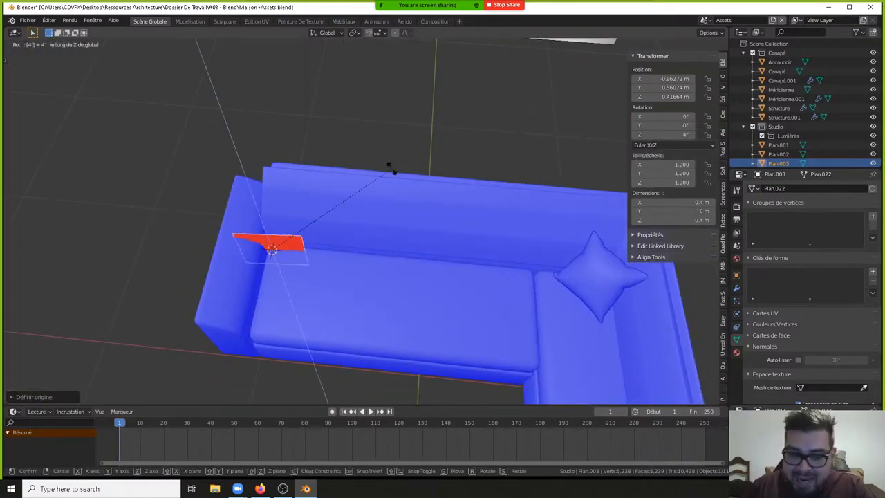
pyautogui.write('5')
pyautogui.press('Return')
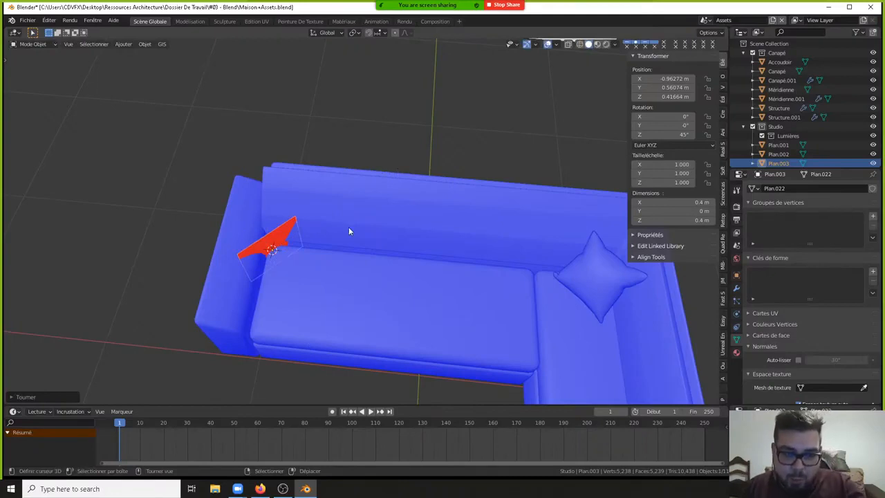
# - Raise the diagonal plane 0.2 m along the Z axis
pyautogui.write('g')
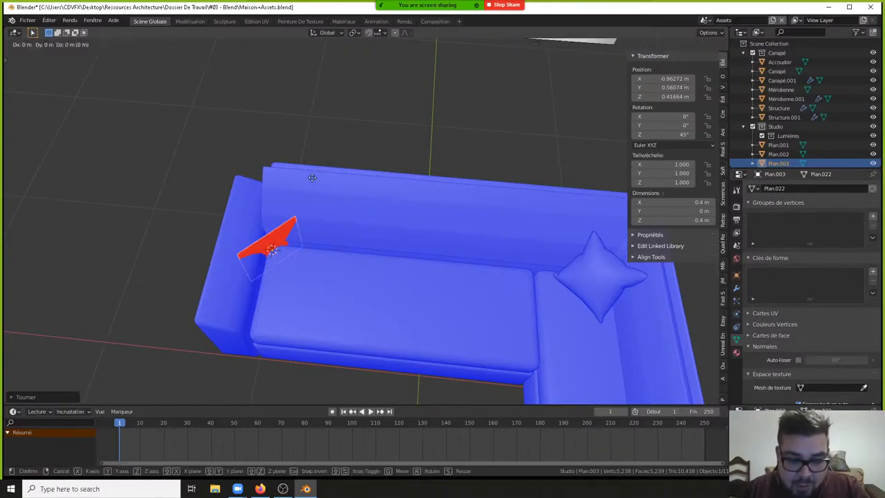
pyautogui.write('z0.12')
pyautogui.press('BackSpace')
pyautogui.press('BackSpace')
pyautogui.press('BackSpace')
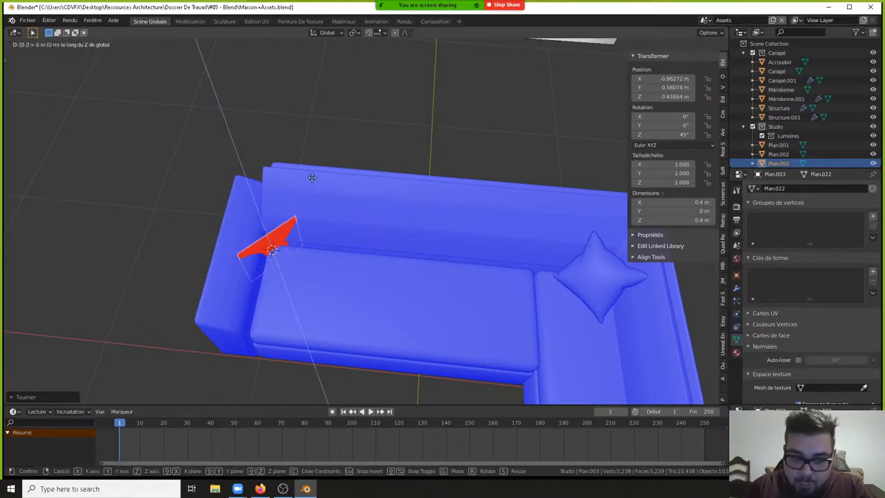
pyautogui.write('0.2')
pyautogui.press('Return')
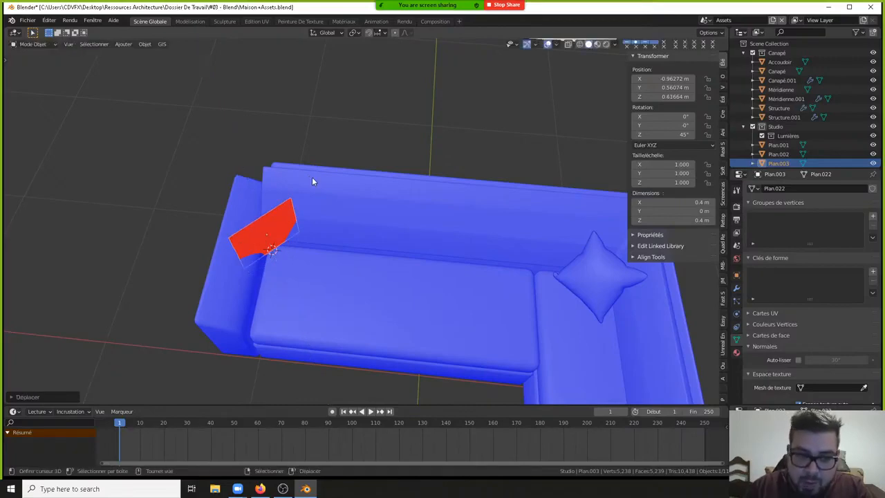
# - Inspect how the raised plane sits against the armrest and seat, and switch the viewport to rendered shading
pyautogui.moveTo(294, 250); pyautogui.dragTo(303, 189, button='middle')
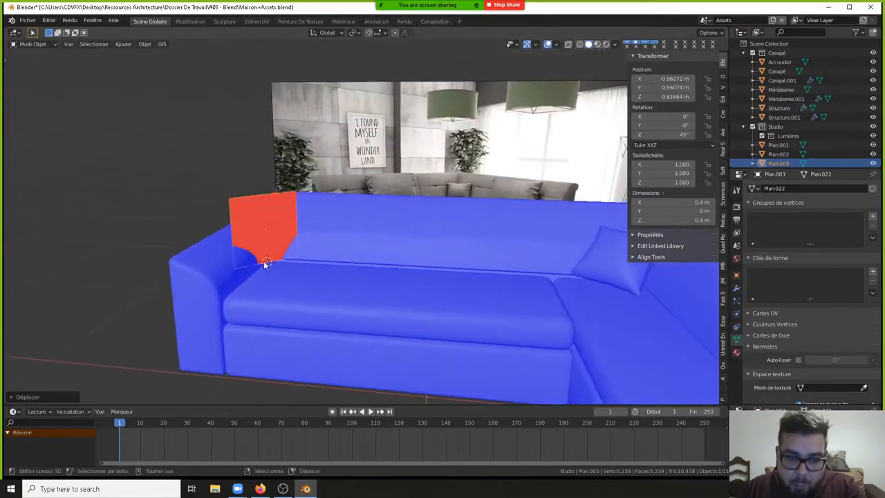
pyautogui.moveTo(328, 148); pyautogui.dragTo(308, 208, button='middle')
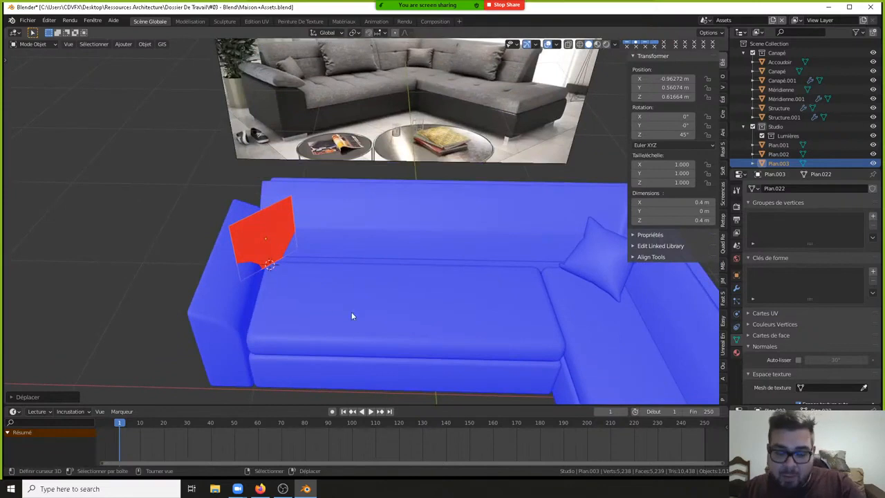
pyautogui.hotkey('alt', 'z')
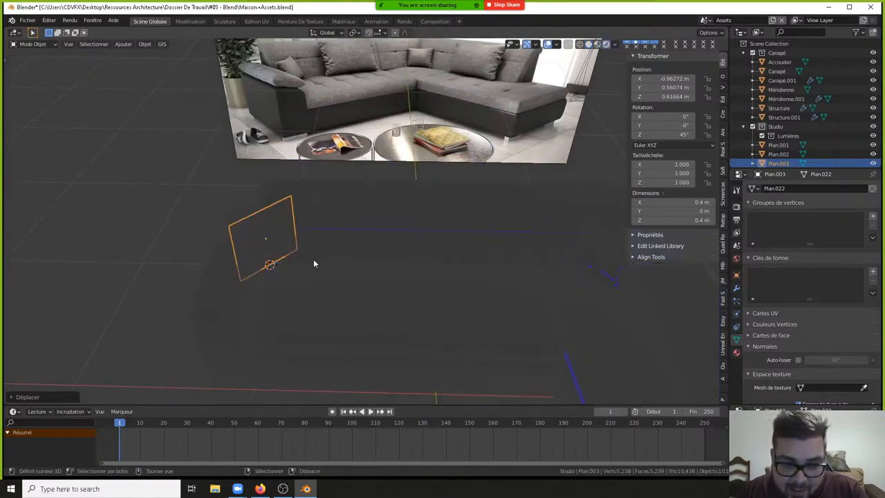
# - Return the viewport to solid shading and move the diagonal plane horizontally until it stands clear of the armrest and backrest
pyautogui.hotkey('alt', 'z')
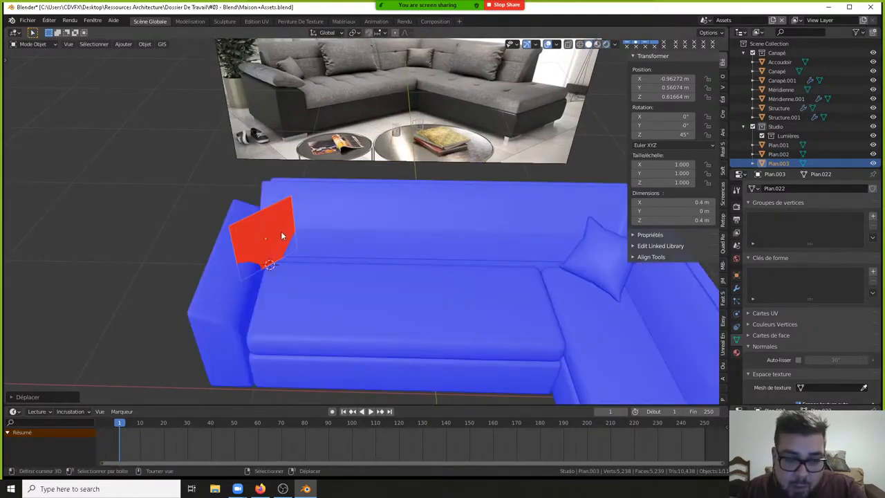
pyautogui.press('g')
pyautogui.hotkey('shift', 'z')
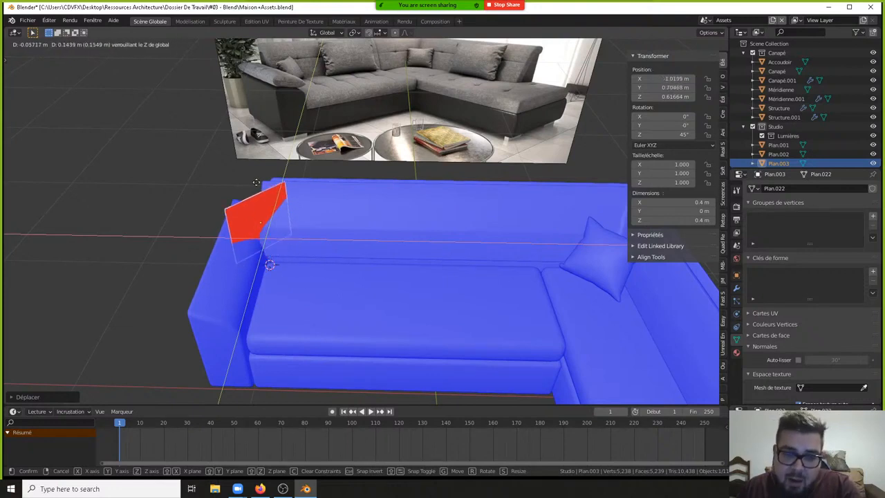
pyautogui.click(324, 312)
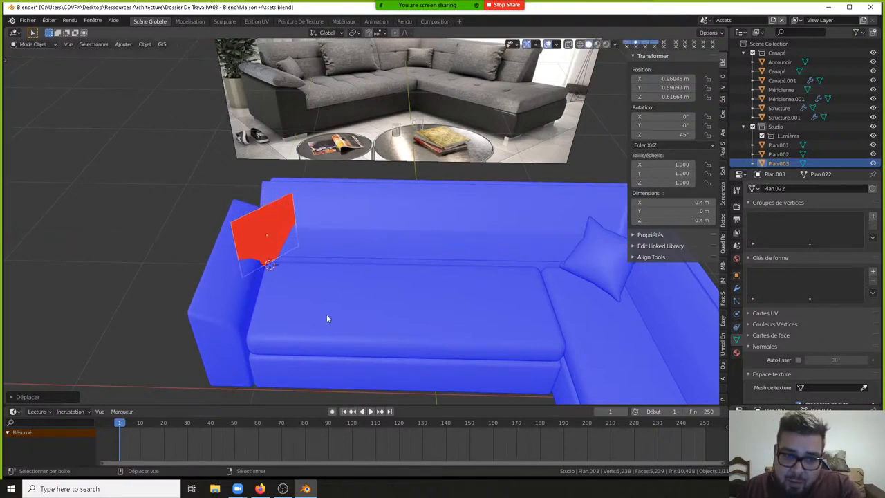
pyautogui.press('g')
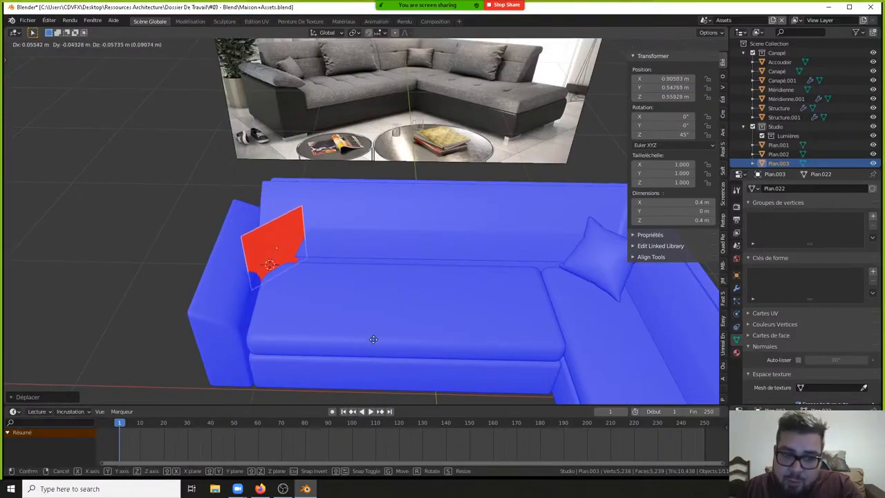
pyautogui.hotkey('shift', 'z')
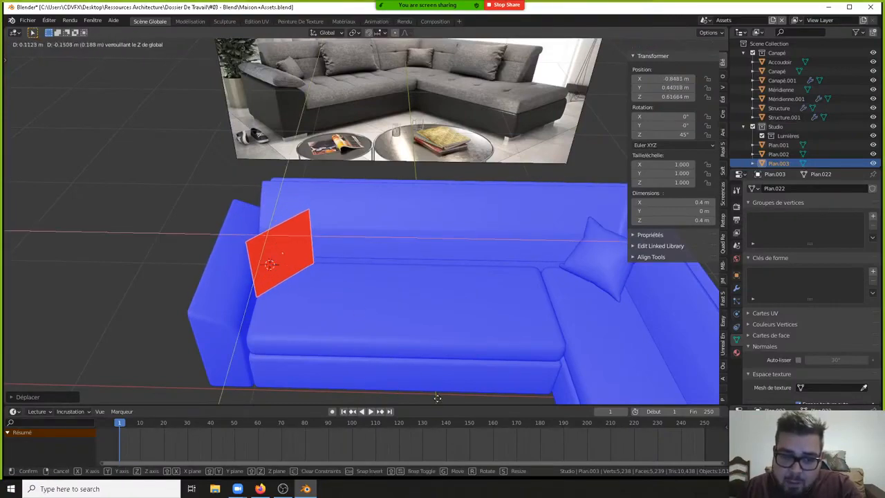
pyautogui.click(429, 352)
# - Tilt the plane about the global X and Y axes to a rotation of about X -8.2°, Y -0.5° and Z 44.7°
pyautogui.moveTo(354, 246); pyautogui.dragTo(381, 269, button='middle')
pyautogui.press('r')
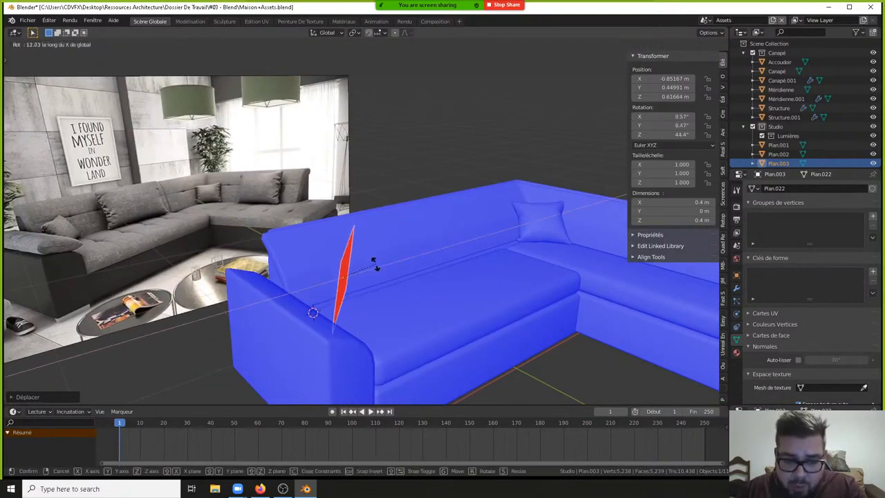
pyautogui.press('x')
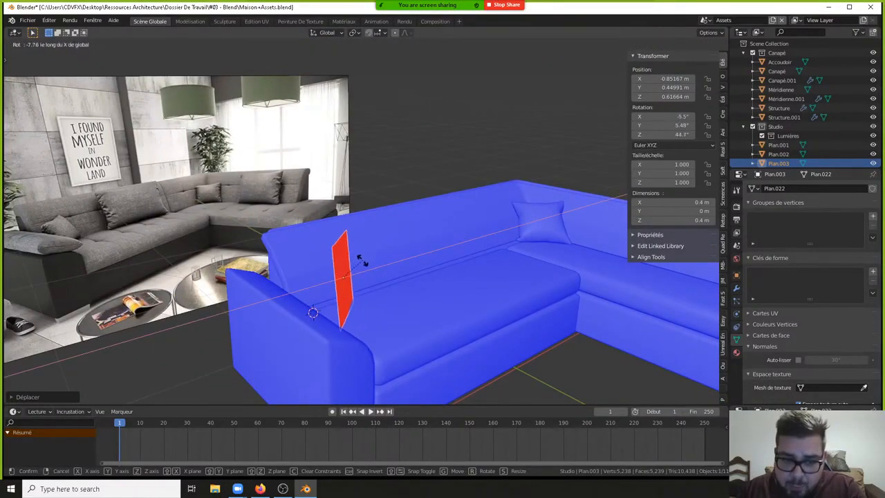
pyautogui.click(359, 257)
pyautogui.moveTo(383, 266); pyautogui.dragTo(355, 259, button='middle')
pyautogui.press('r')
pyautogui.press('y')
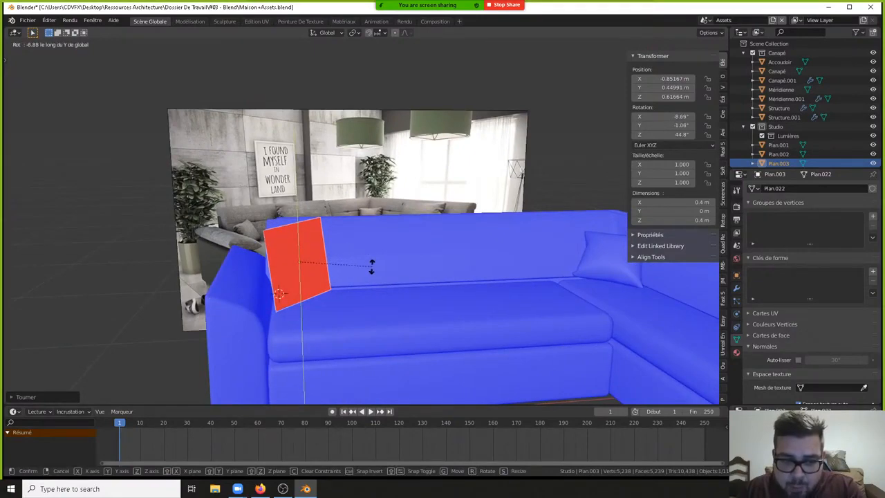
pyautogui.click(390, 305)
# - Subdivide the tilted plane's face four times in Edit Mode and return to Object Mode
pyautogui.moveTo(345, 247); pyautogui.dragTo(365, 224, button='middle')
pyautogui.press('Tab')
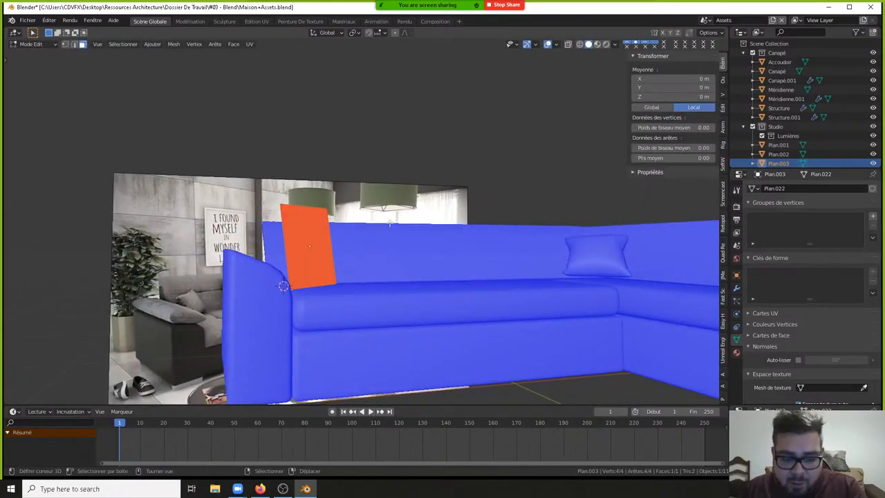
pyautogui.hotkey('ctrl', 'f')
pyautogui.click(359, 101)
pyautogui.hotkey('ctrl', 'f')
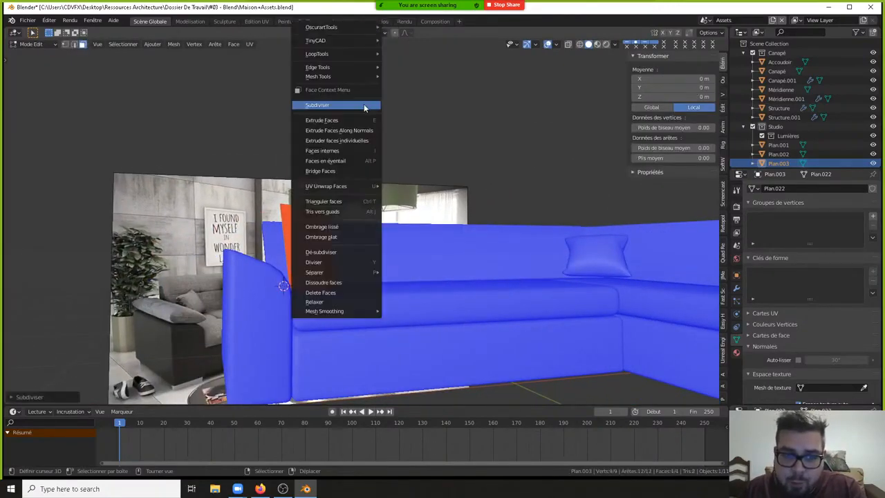
pyautogui.click(363, 105)
pyautogui.hotkey('ctrl', 'f')
pyautogui.click(363, 105)
pyautogui.hotkey('ctrl', 'f')
pyautogui.click(364, 106)
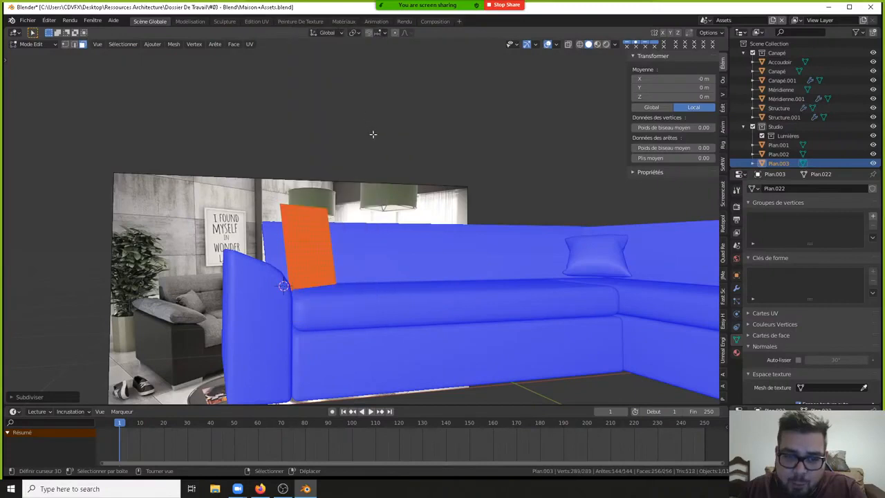
pyautogui.press('Tab')
# - Add a Solidify modifier with a 0.01 m thickness to the subdivided plane and apply it
pyautogui.click(737, 286)
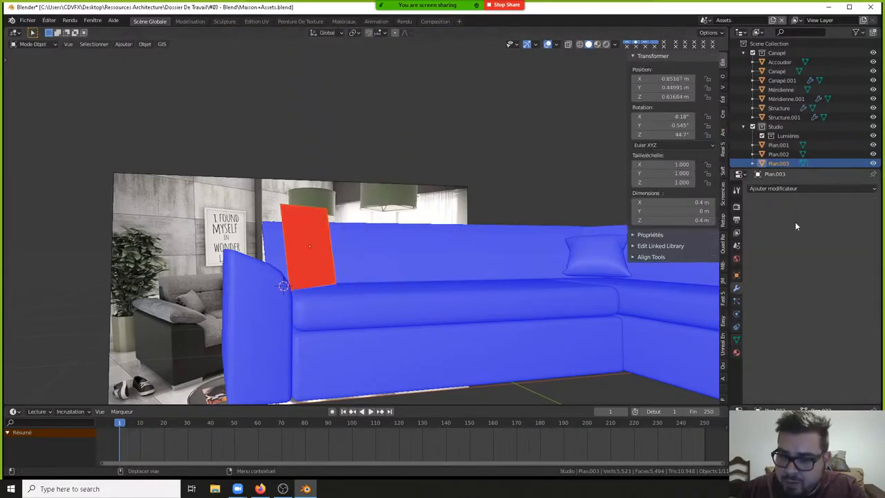
pyautogui.click(796, 213)
pyautogui.click(674, 341)
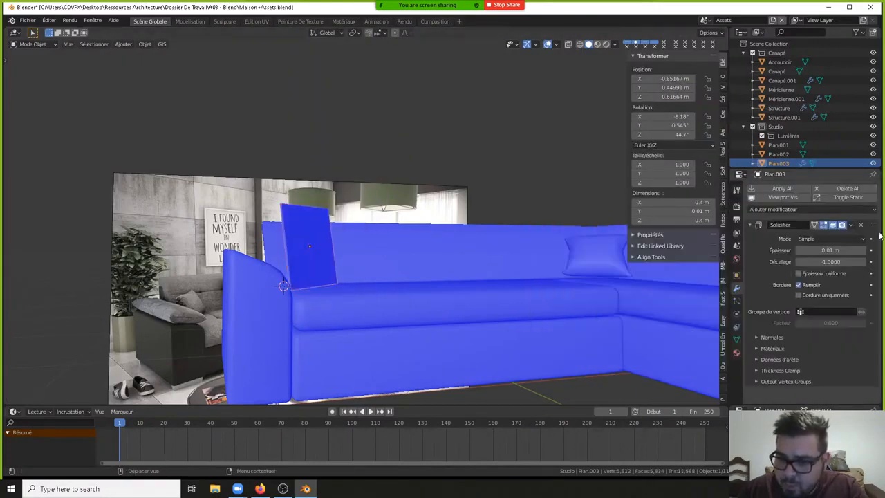
pyautogui.hotkey('ctrl', 'a')
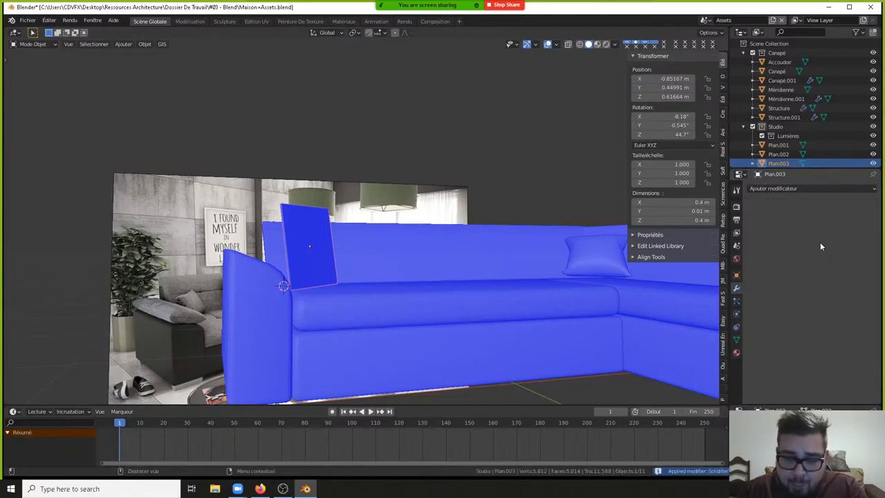
# - Apply the thickened panel's rotation and scale
pyautogui.press('q')
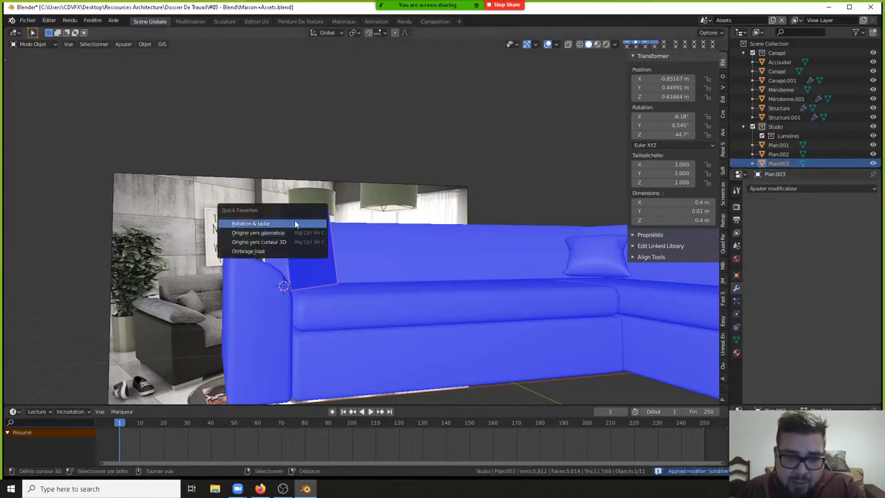
# - Apply the rotation and scale of the upright cushion plane and set its origin to its geometry
pyautogui.click(297, 225)
pyautogui.press('q')
pyautogui.click(293, 235)
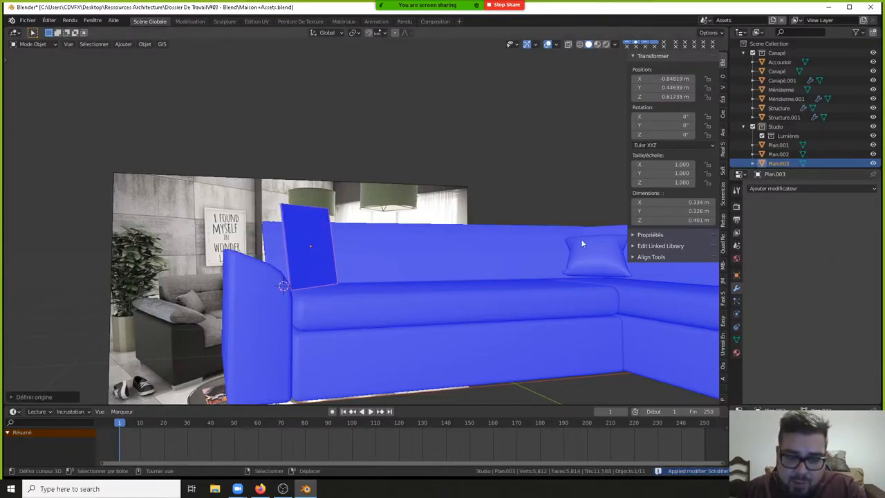
# - Add Cloth physics to the cushion plane and enable Pressure with a value of 100
pyautogui.click(737, 313)
pyautogui.click(810, 220)
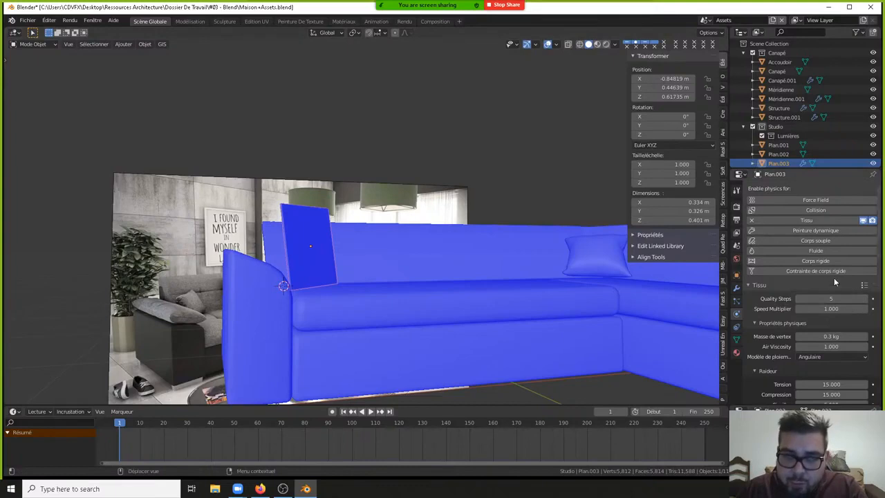
pyautogui.scroll(-10, 770, 294)
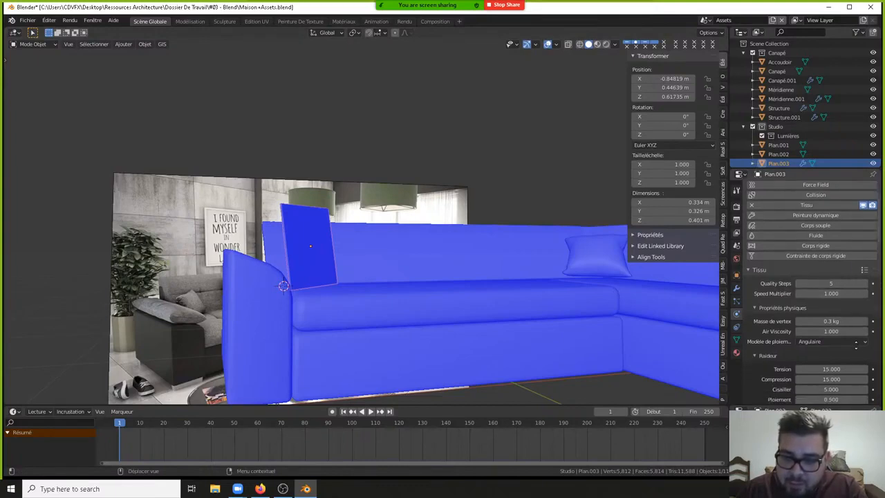
pyautogui.click(760, 302)
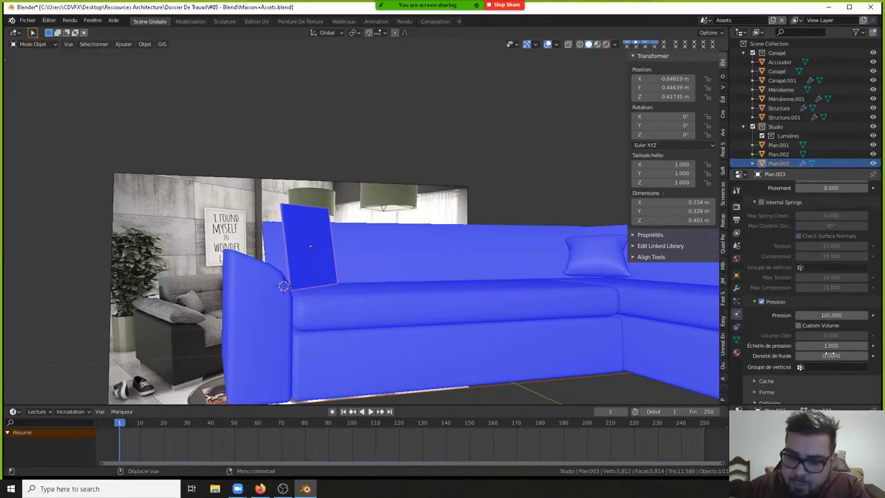
# - Set the cloth's collision quality to 5 and object collision distance to 0.001 m, and enable self-collisions
pyautogui.scroll(-4, 763, 369)
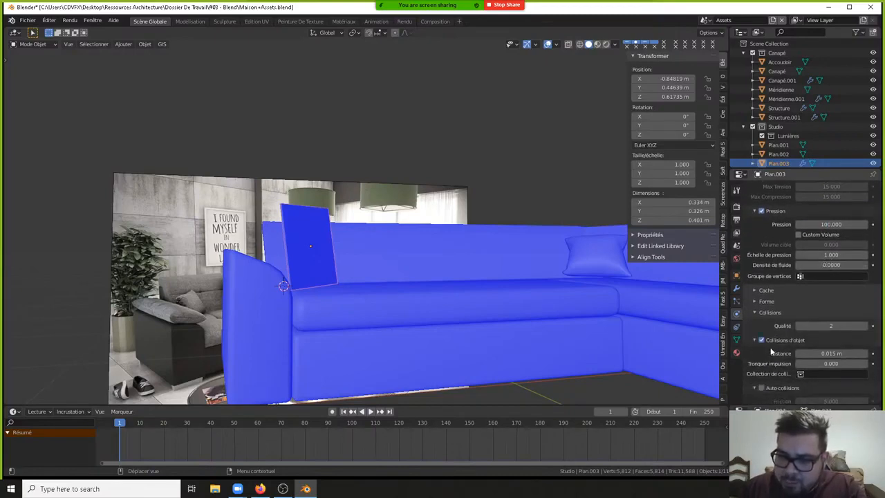
pyautogui.click(864, 325)
pyautogui.click(864, 325)
pyautogui.click(864, 326)
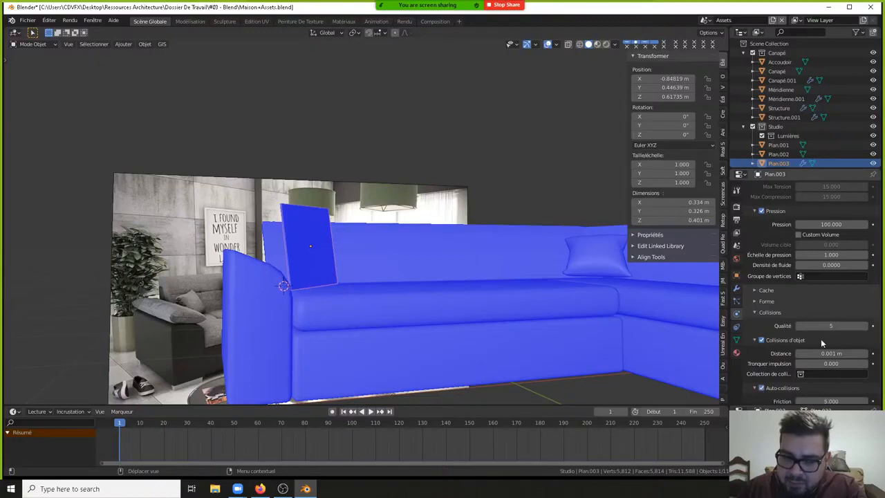
# - Play the cloth simulation to test the cushion against the sofa, stop it and return to frame 1
pyautogui.moveTo(475, 257); pyautogui.dragTo(422, 373, button='middle')
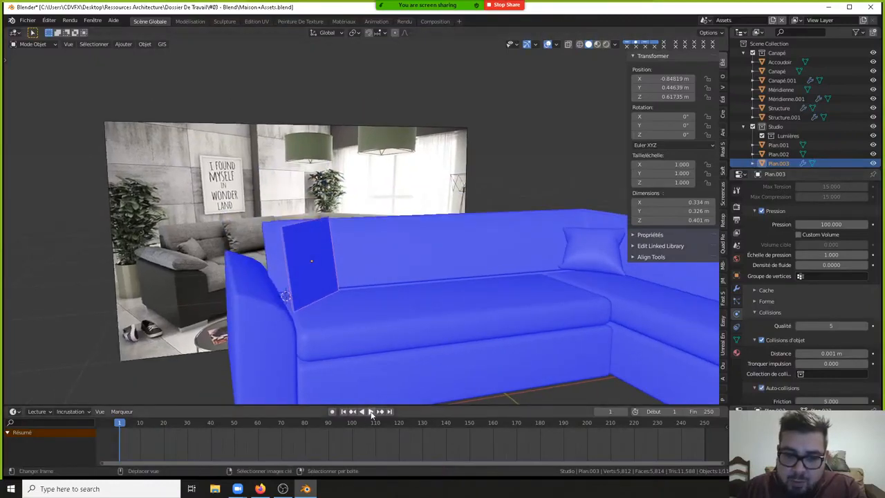
pyautogui.click(370, 411)
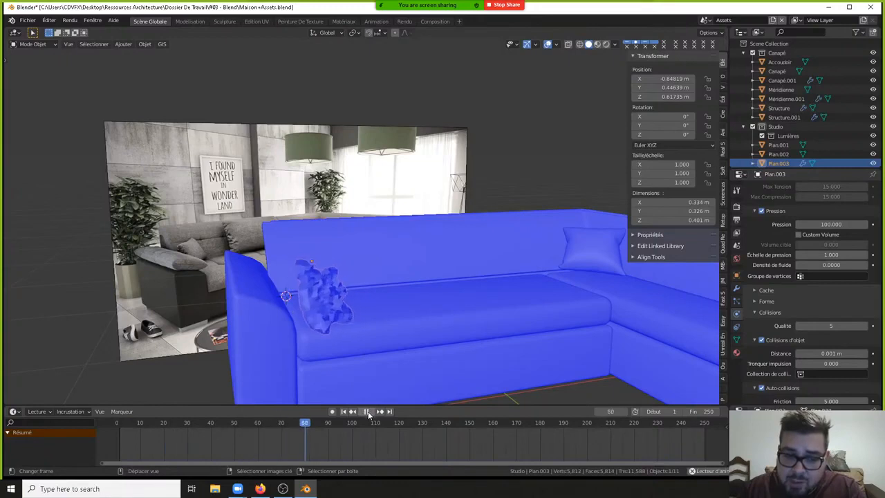
pyautogui.click(366, 411)
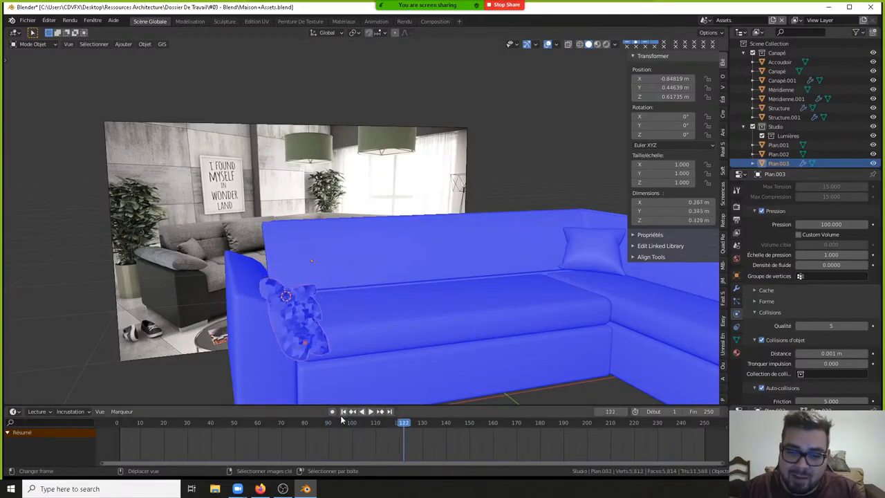
pyautogui.click(343, 411)
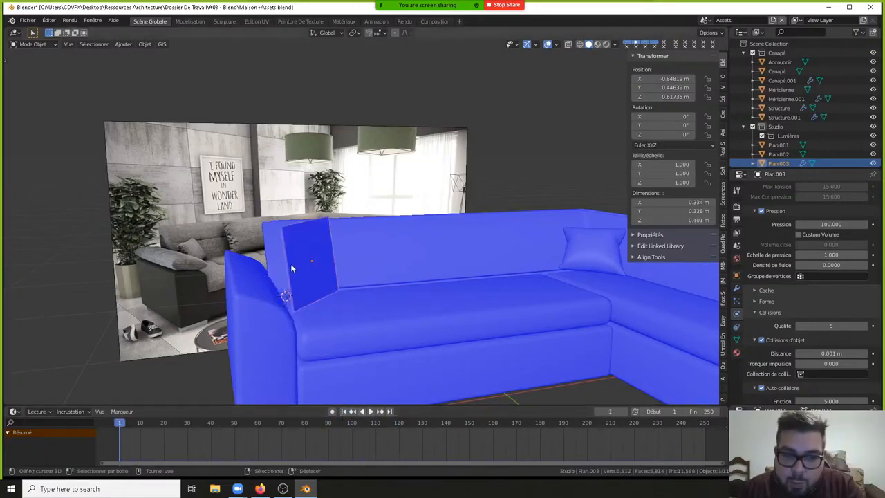
# - Apply the cushion plane's rotation again and reset its origin to its geometry
pyautogui.hotkey('ctrl', 'a')
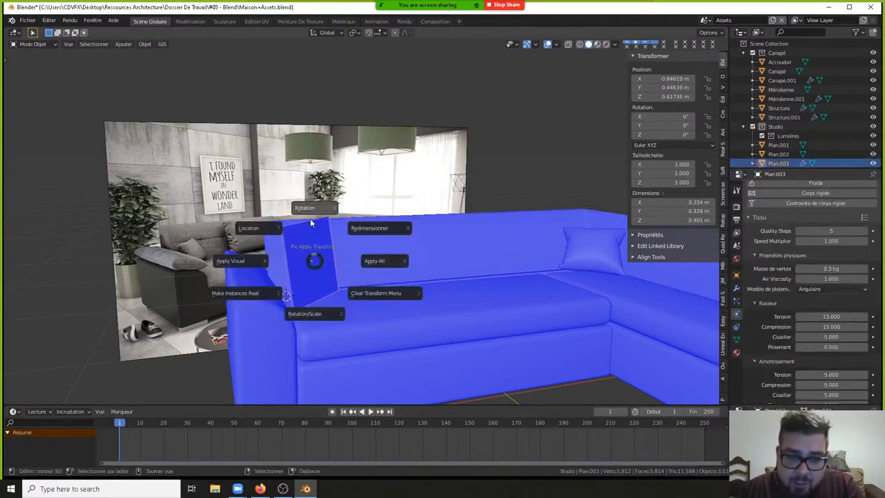
pyautogui.click(323, 215)
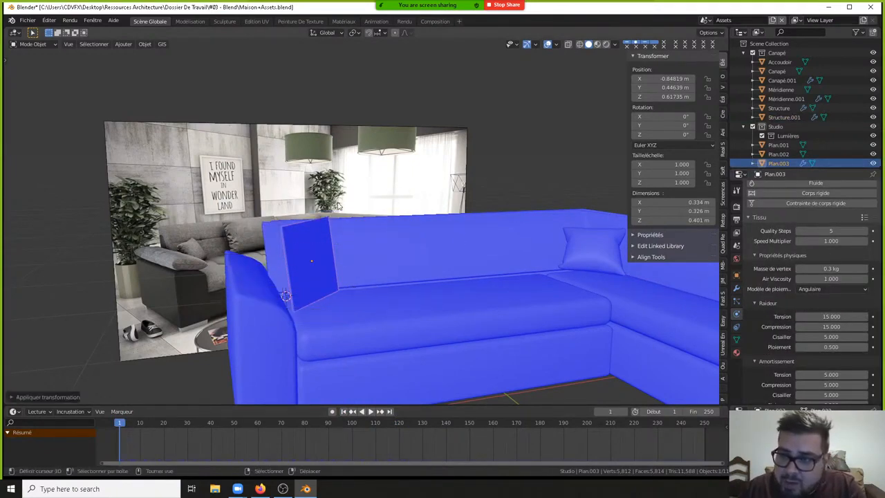
pyautogui.click(736, 288)
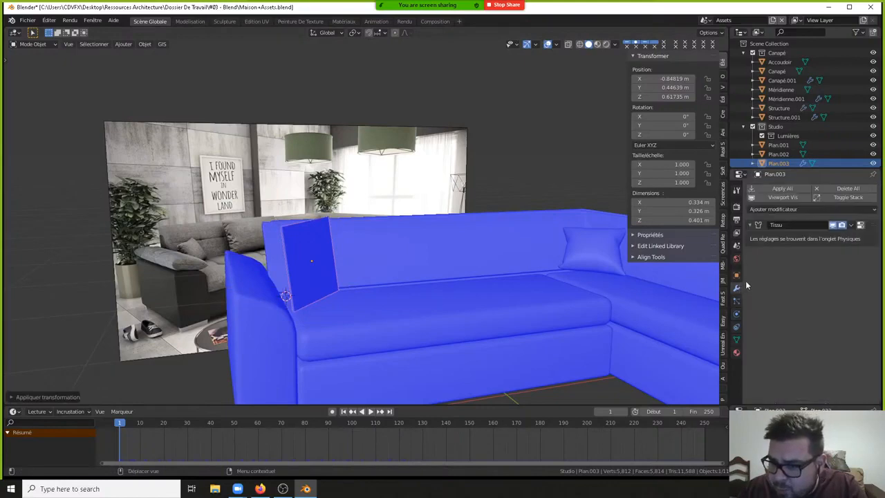
pyautogui.press('q')
pyautogui.click(385, 267)
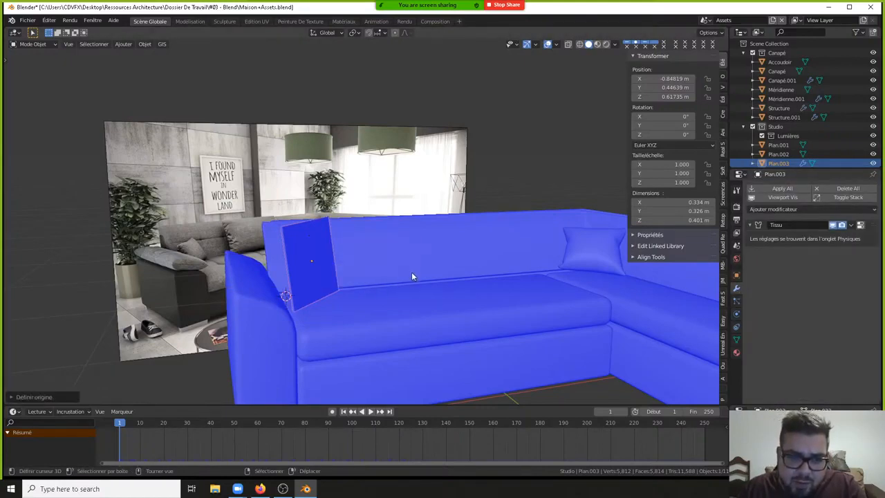
# - Replay the simulation to recheck the cushion's behaviour, rewind to the first frame and select the cushion plane
pyautogui.click(372, 411)
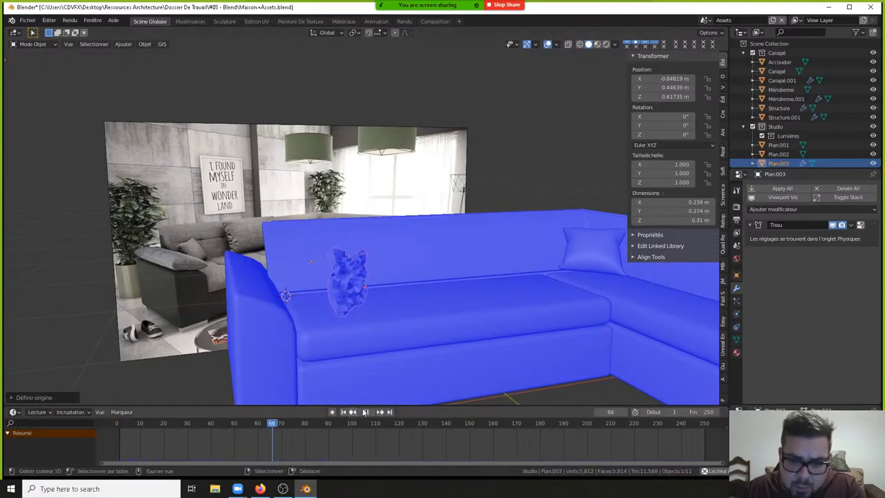
pyautogui.click(365, 411)
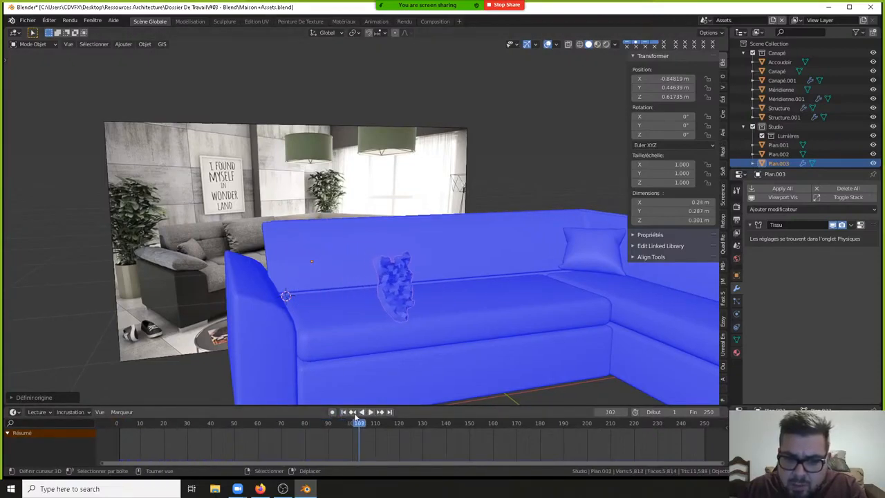
pyautogui.click(342, 411)
pyautogui.click(322, 284)
pyautogui.click(313, 274)
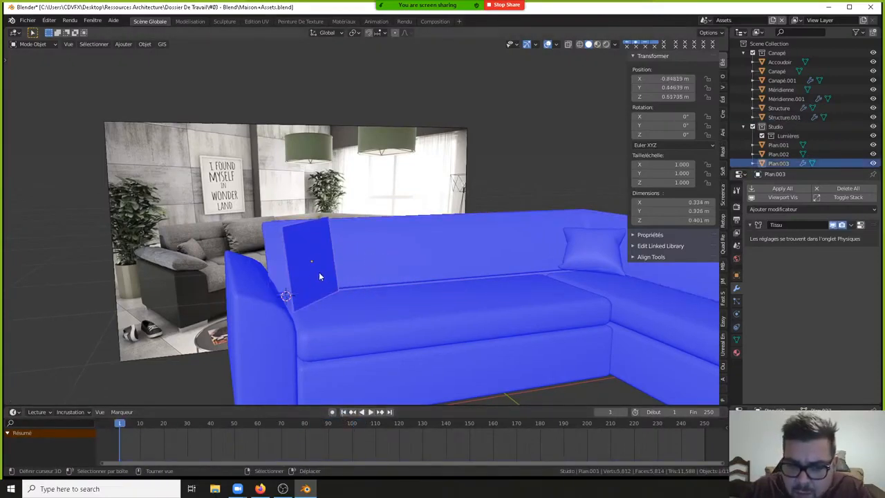
# - Check the physics settings of the cushion, seat and backrest, and add Collision to the armrest with outer and inner thickness of 0.001
pyautogui.click(736, 315)
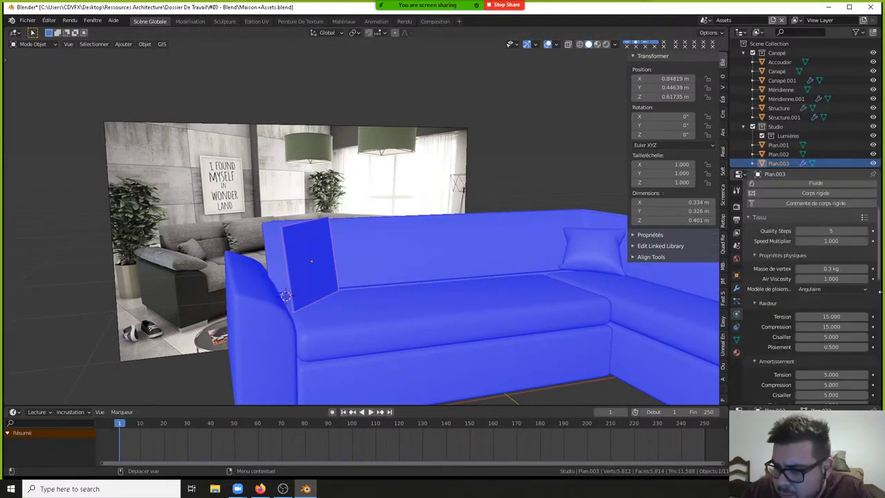
pyautogui.scroll(-3, 879, 270)
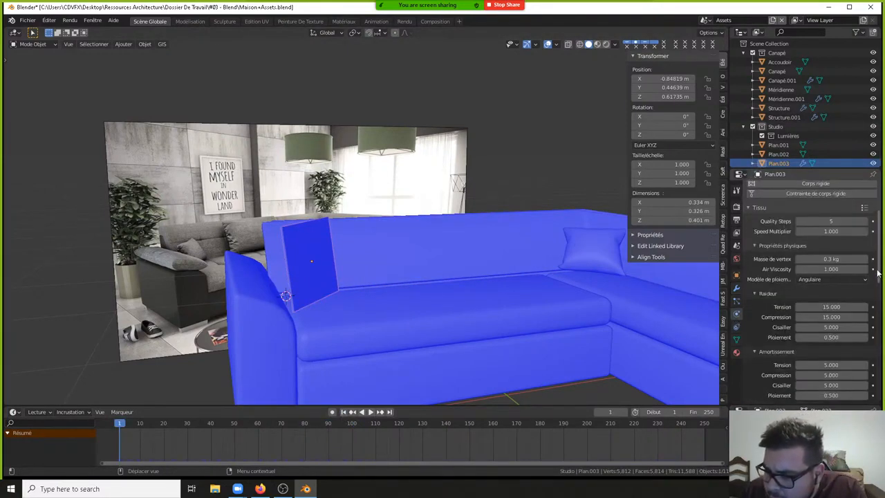
pyautogui.click(501, 299)
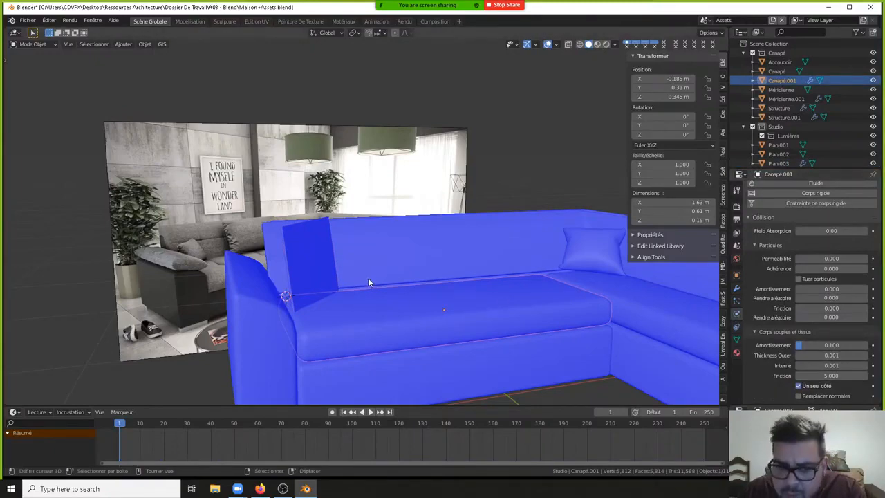
pyautogui.moveTo(364, 237); pyautogui.dragTo(325, 253, button='middle')
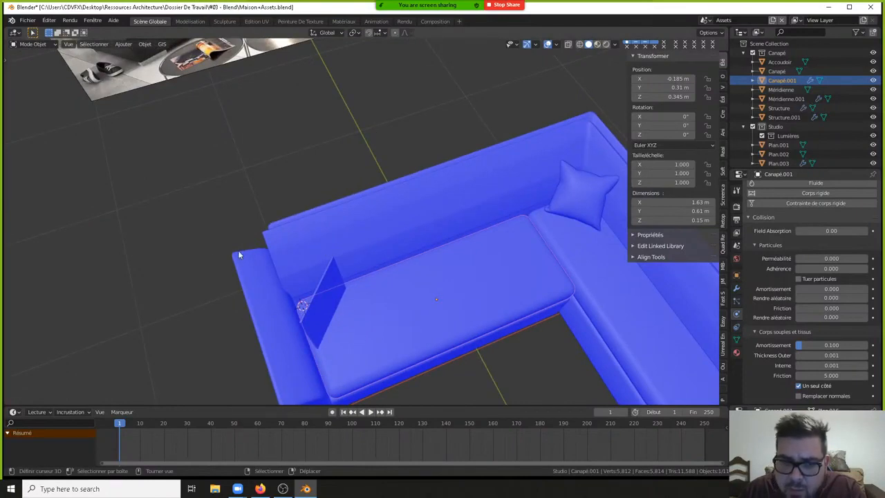
pyautogui.moveTo(341, 222); pyautogui.dragTo(361, 190, button='right')
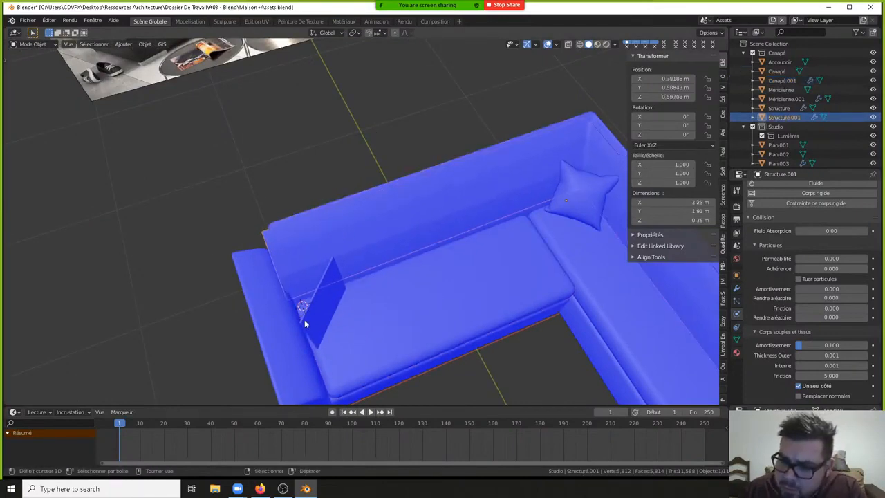
pyautogui.rightClick(291, 338)
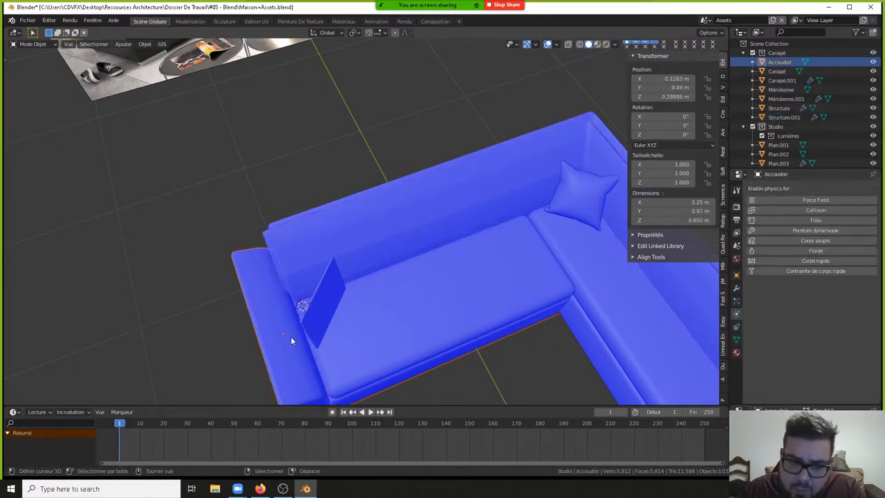
pyautogui.click(814, 210)
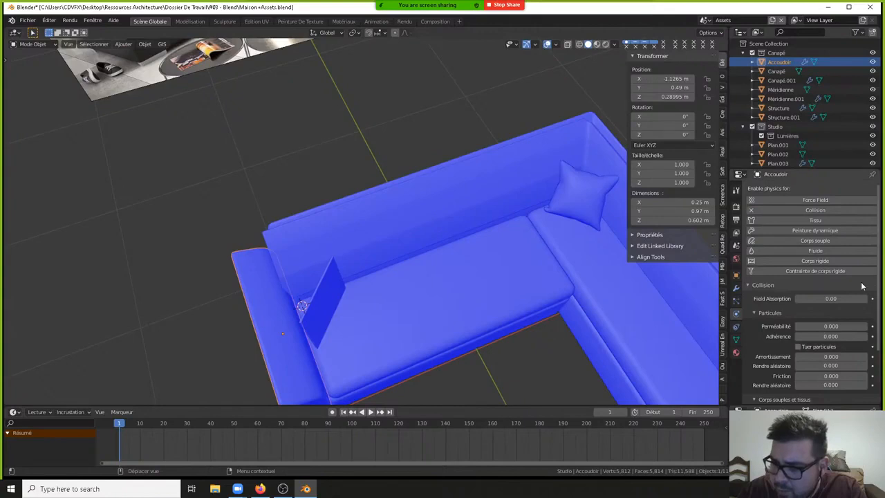
pyautogui.click(753, 211)
pyautogui.click(752, 212)
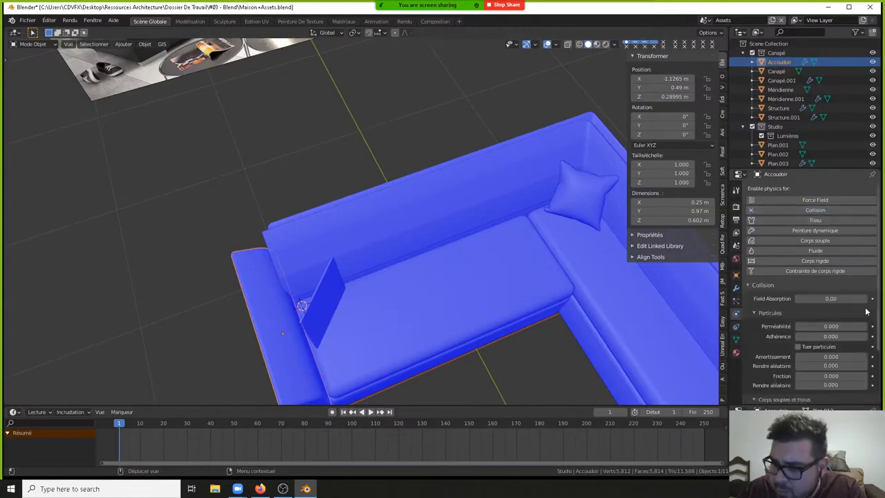
pyautogui.scroll(-3, 875, 318)
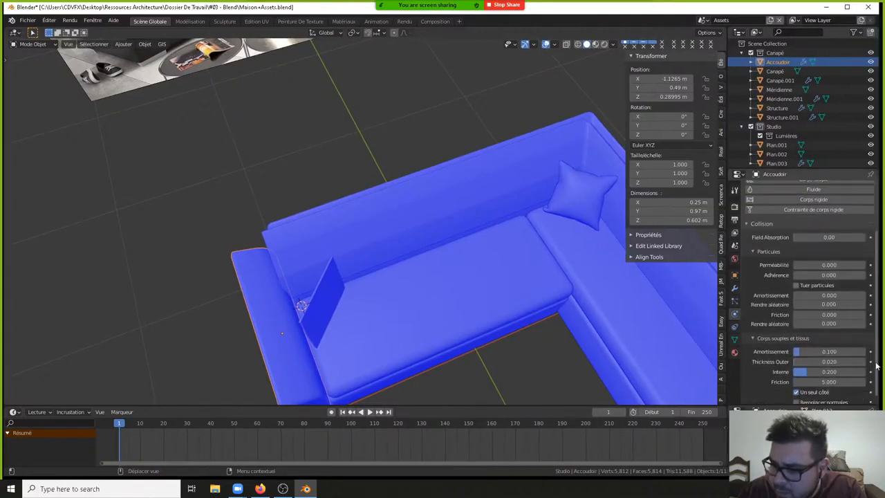
pyautogui.moveTo(877, 366); pyautogui.dragTo(820, 360)
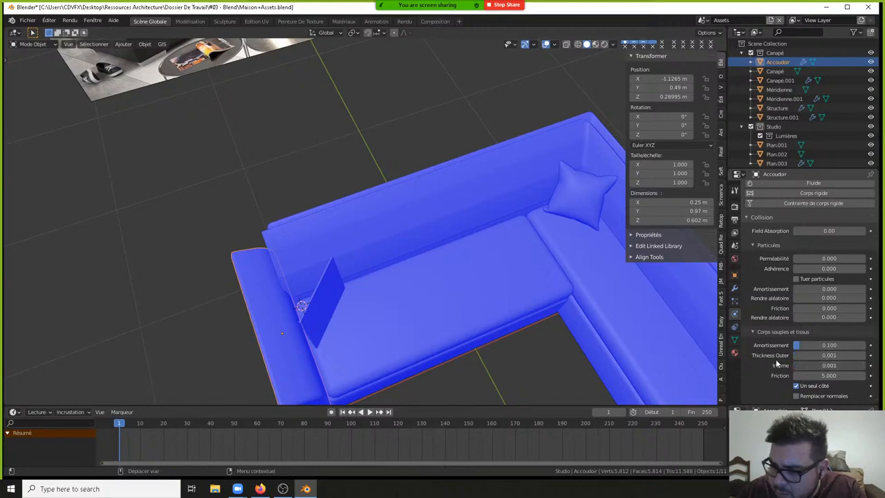
# - Review the cushion plane's cloth collision settings and run the simulation to inflate it, stopping at frame 30
pyautogui.click(319, 311)
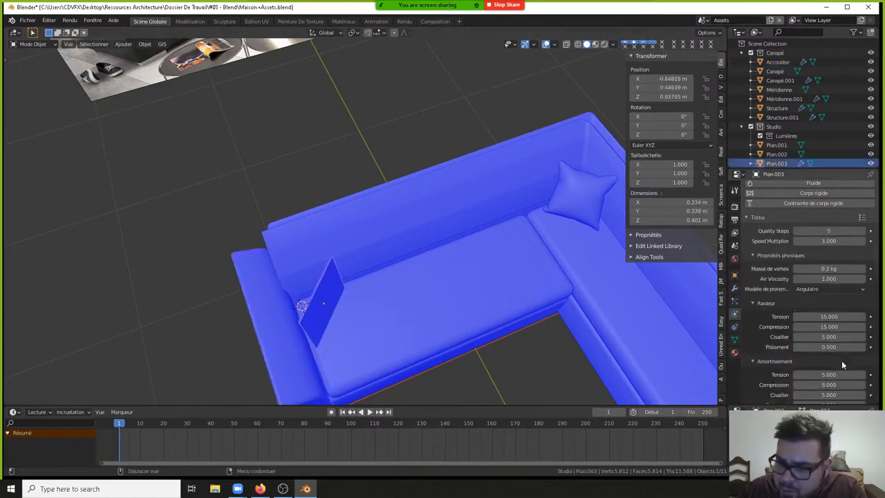
pyautogui.moveTo(879, 285); pyautogui.dragTo(822, 379)
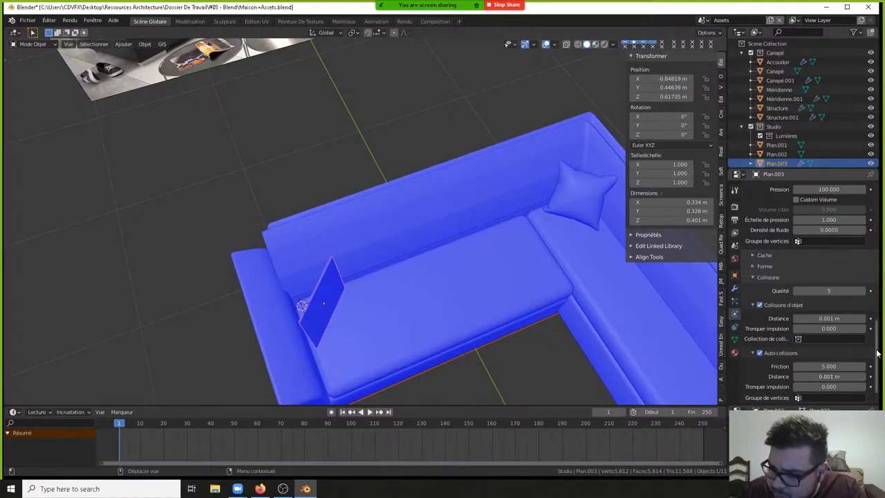
pyautogui.moveTo(876, 351); pyautogui.dragTo(875, 375)
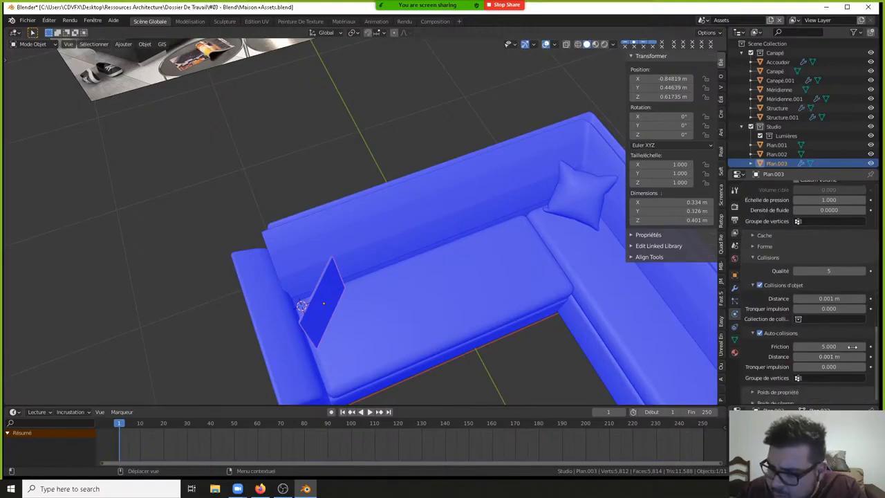
pyautogui.click(370, 411)
pyautogui.click(370, 411)
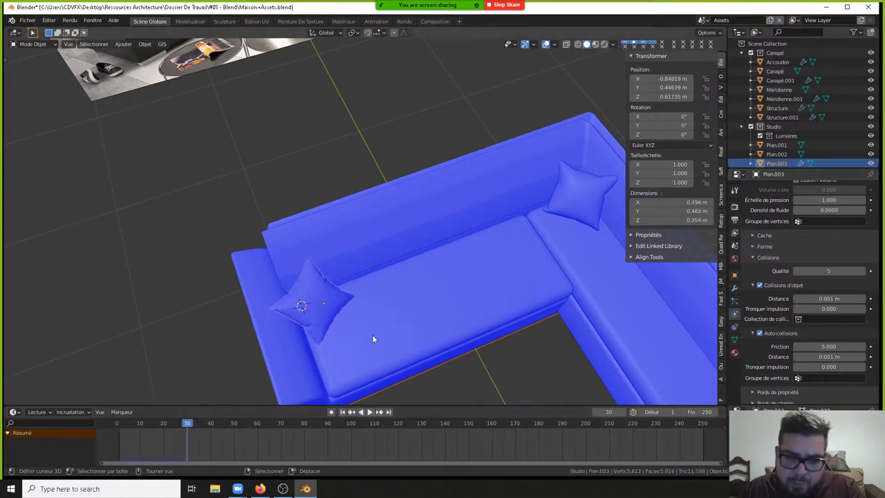
pyautogui.moveTo(385, 295); pyautogui.dragTo(400, 219, button='middle')
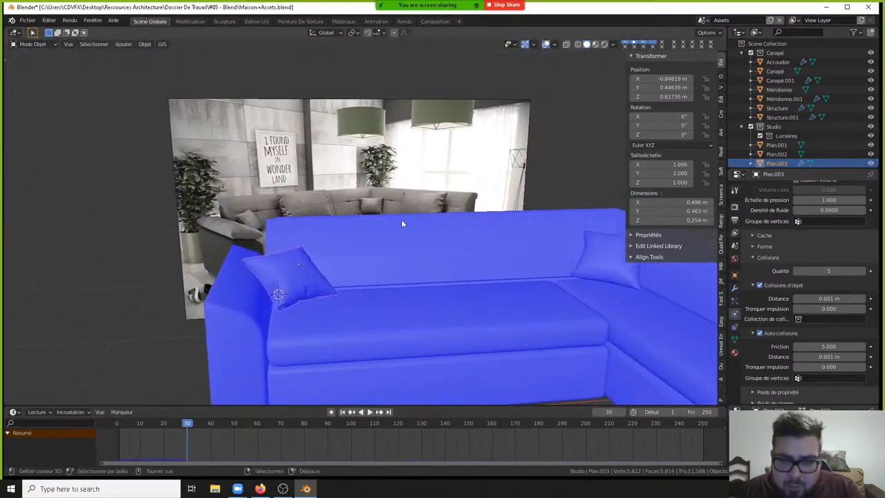
# - Apply the Cloth modifier on the inflated cushion to keep its simulated shape
pyautogui.scroll(3, 799, 290)
pyautogui.scroll(4, 799, 276)
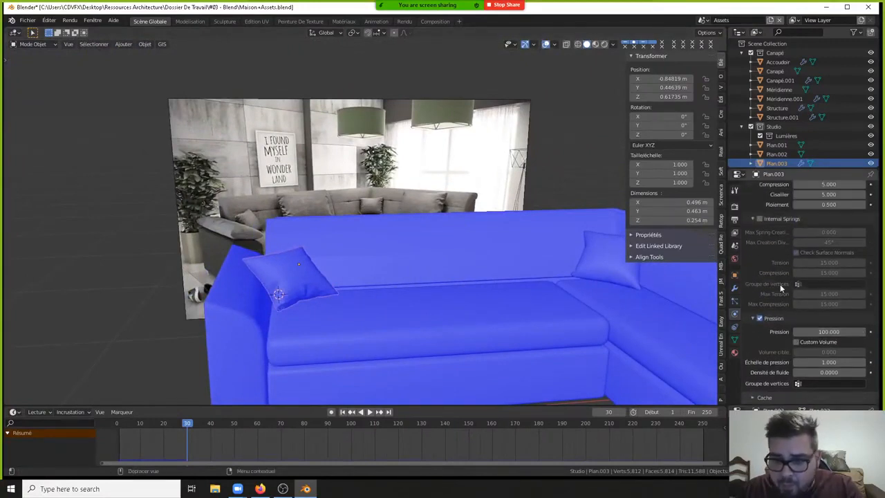
pyautogui.click(735, 288)
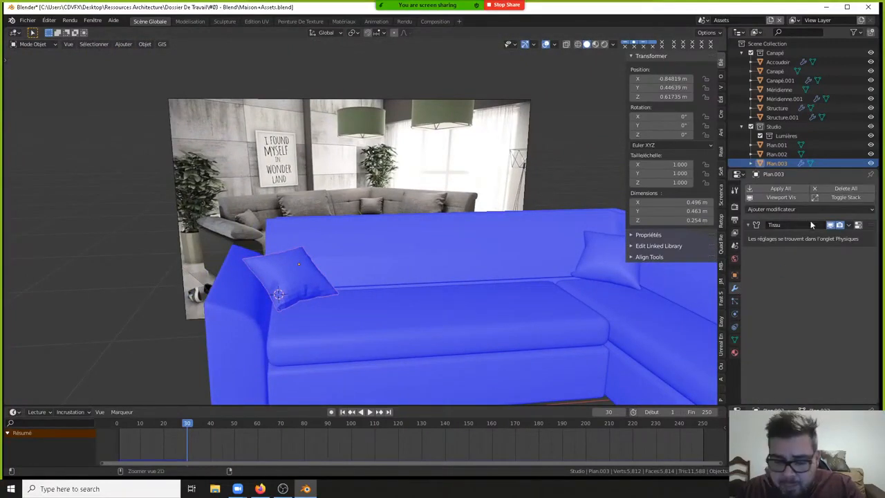
pyautogui.hotkey('ctrl', 'a')
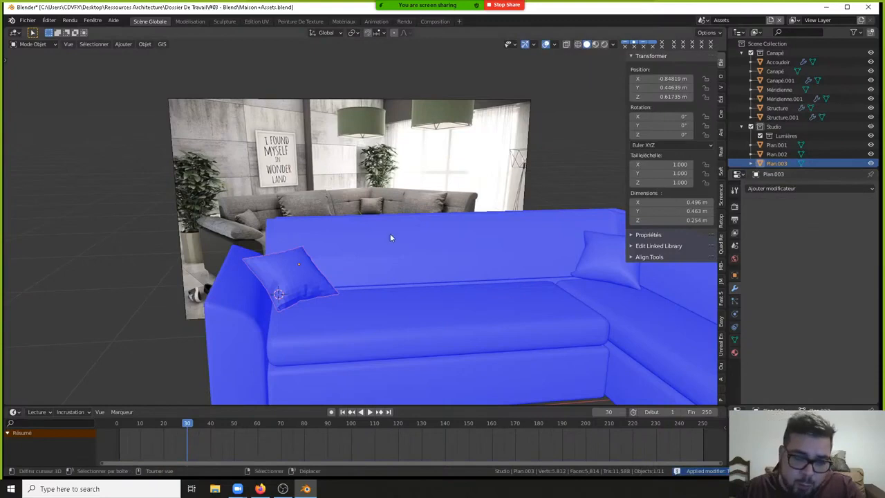
# - Add a Subdivision Surface modifier to the cushion and apply it
pyautogui.click(790, 191)
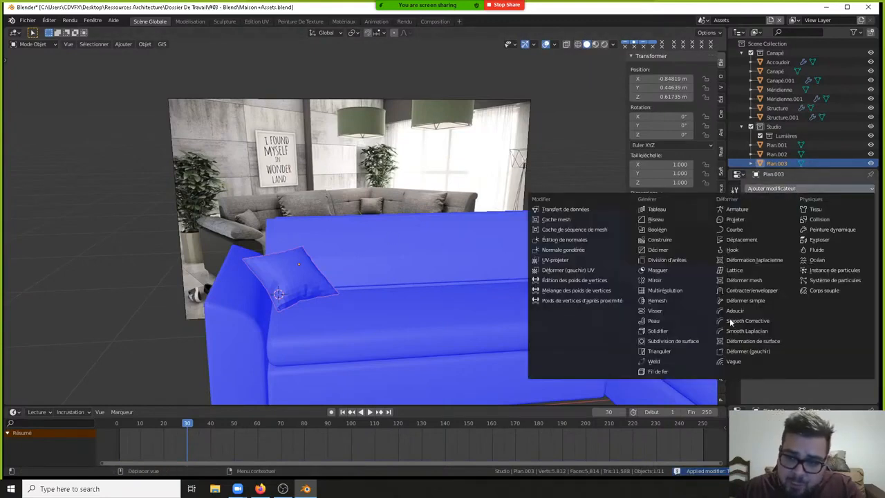
pyautogui.click(689, 341)
pyautogui.hotkey('ctrl', 'a')
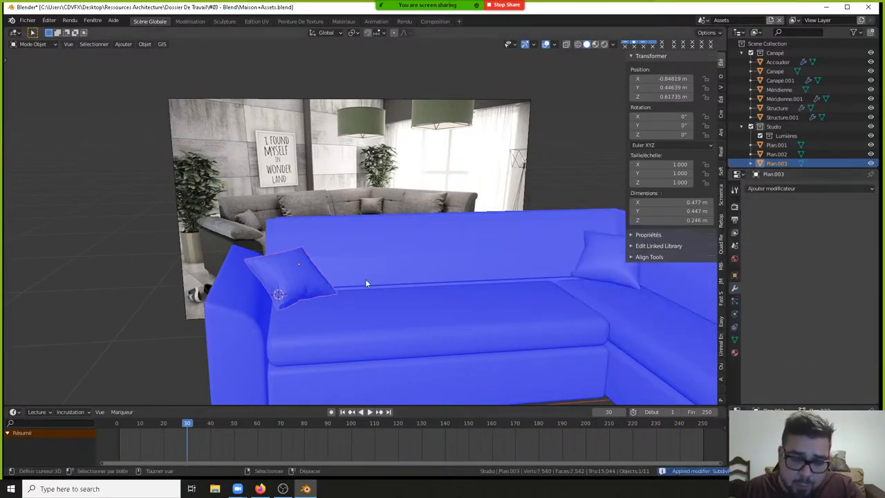
# - Shade the cushion smooth and enable Auto Smooth at 180° in its mesh normals
pyautogui.press('q')
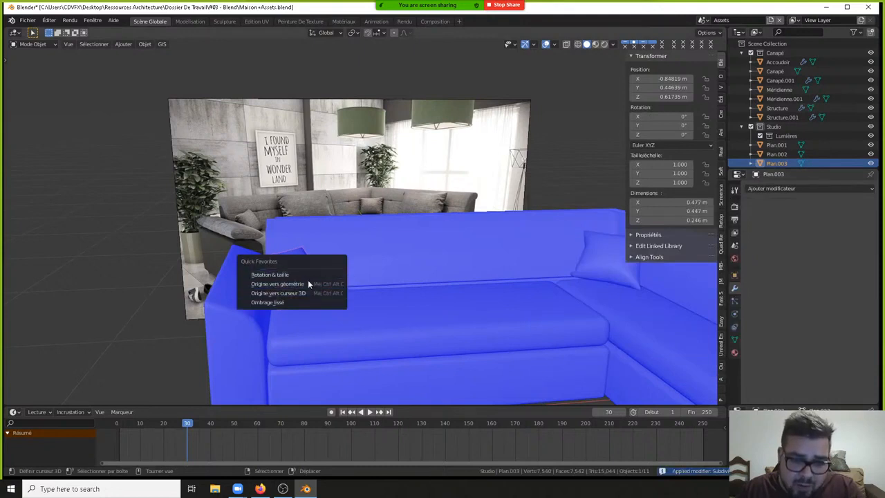
pyautogui.click(301, 302)
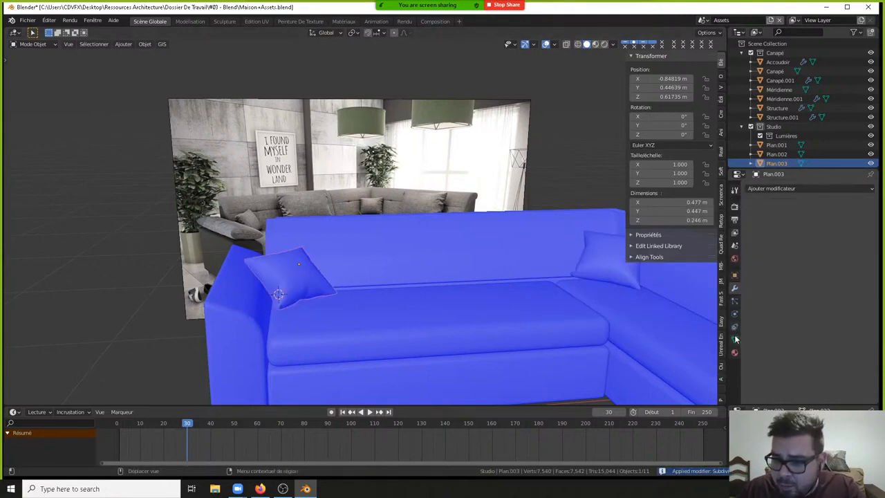
pyautogui.click(734, 339)
pyautogui.click(796, 360)
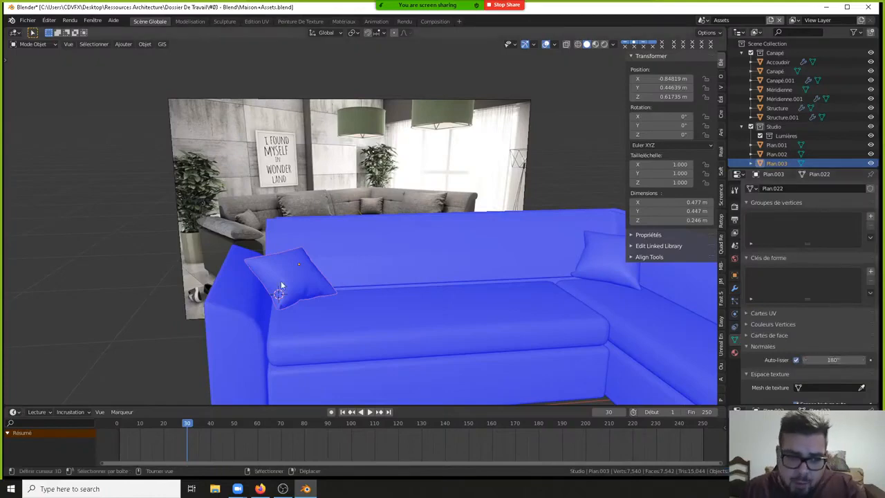
# - Enter Edit Mode on the cushion and select the edge loop running along its outer seam in edge mode
pyautogui.press('KP_Decimal')
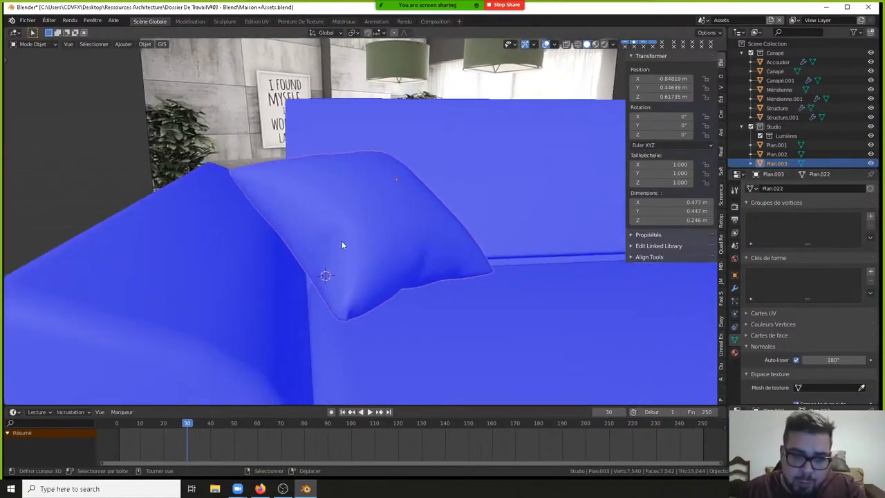
pyautogui.press('Tab')
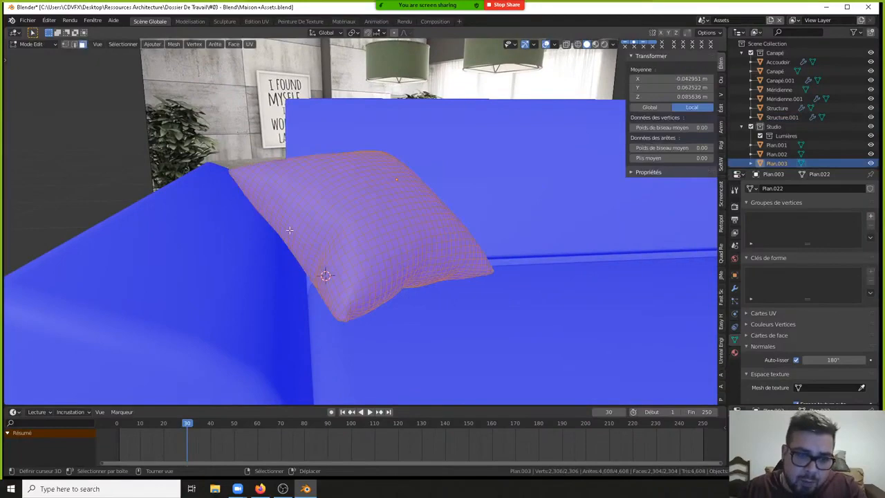
pyautogui.moveTo(289, 230); pyautogui.dragTo(355, 253, button='middle')
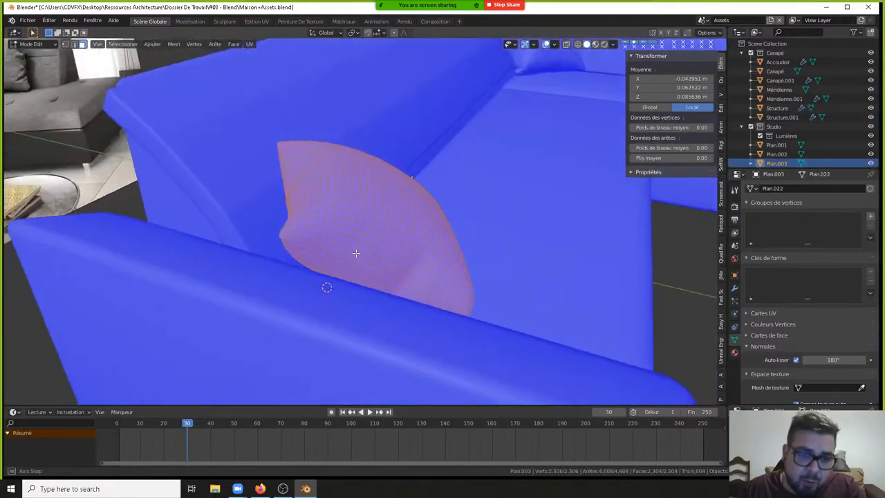
pyautogui.click(74, 44)
pyautogui.moveTo(313, 249); pyautogui.dragTo(333, 231, button='middle')
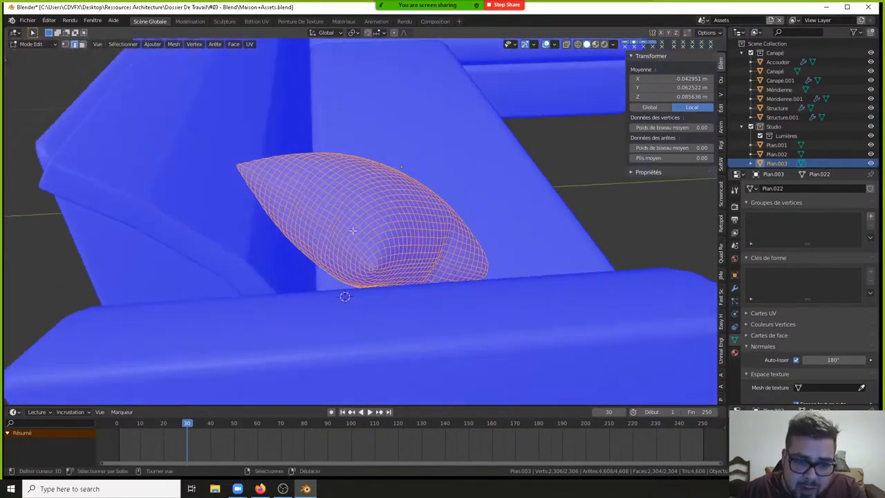
pyautogui.click(363, 264)
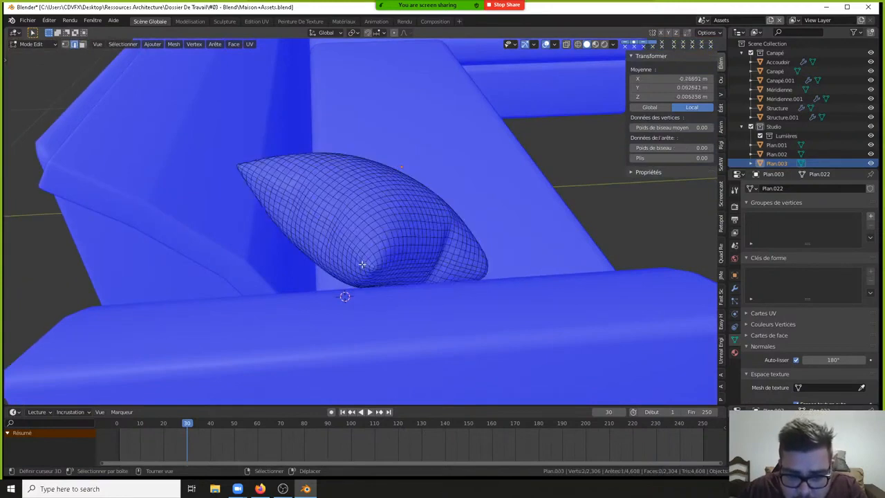
pyautogui.click(363, 264)
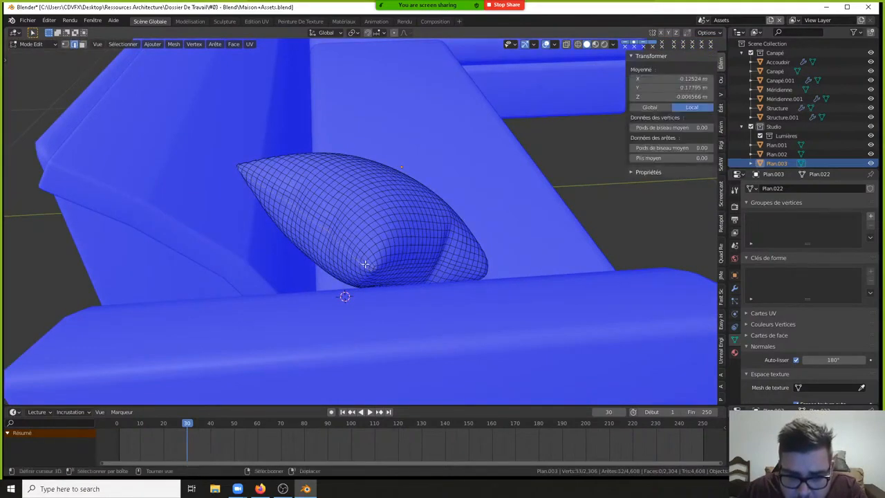
pyautogui.keyDown('alt'); pyautogui.click(365, 263); pyautogui.keyUp('alt')
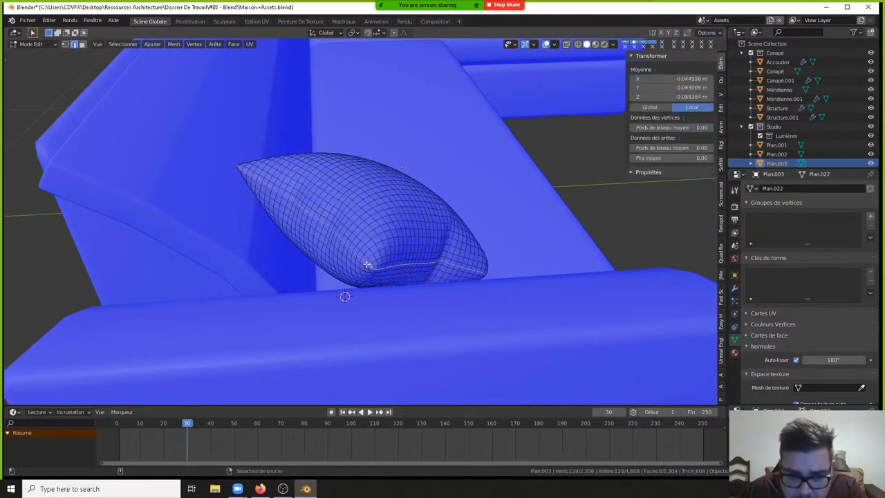
# - Duplicate the seam edge loop in place, separate it into its own object and return to Object Mode
pyautogui.moveTo(366, 265); pyautogui.dragTo(366, 191, button='middle')
pyautogui.press('g')
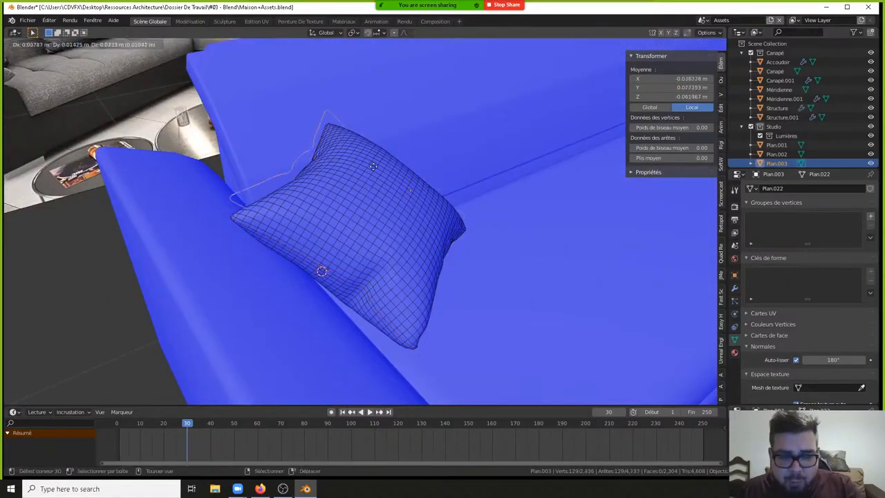
pyautogui.rightClick(343, 160)
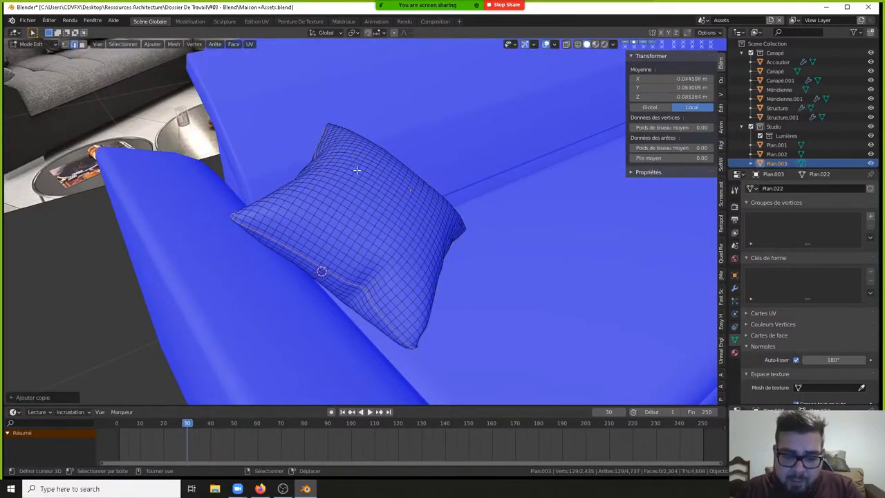
pyautogui.press('p')
pyautogui.click(342, 163)
pyautogui.press('Tab')
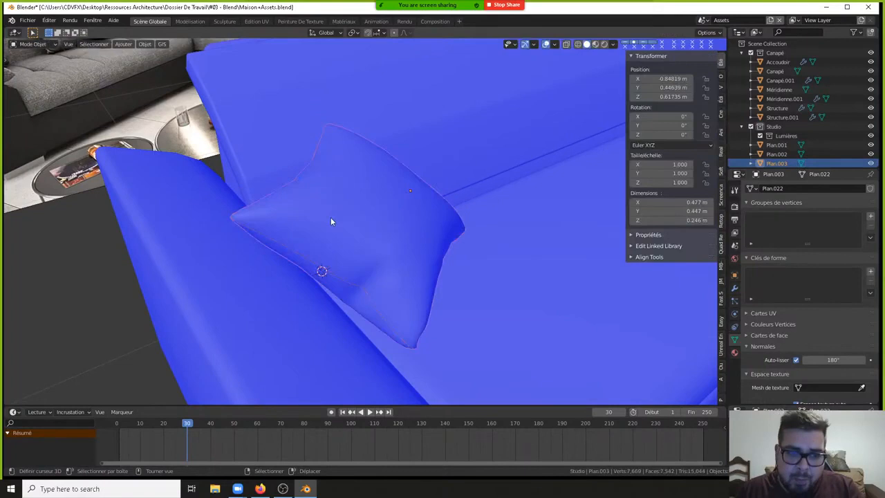
# - Select the separated seam loop and convert it from a mesh to a curve
pyautogui.click(286, 240)
pyautogui.click(283, 252)
pyautogui.click(284, 250)
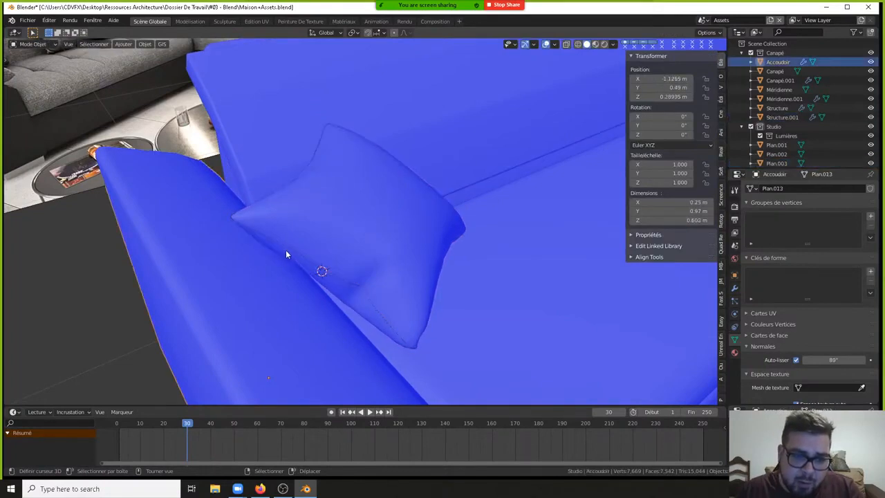
pyautogui.click(285, 250)
pyautogui.click(293, 247)
pyautogui.hotkey('alt', 'space')
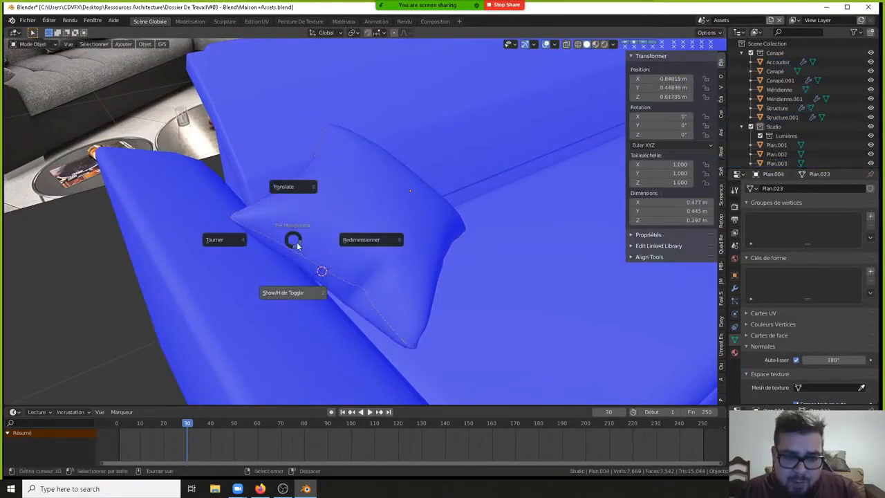
pyautogui.click(365, 154)
pyautogui.hotkey('alt', 'c')
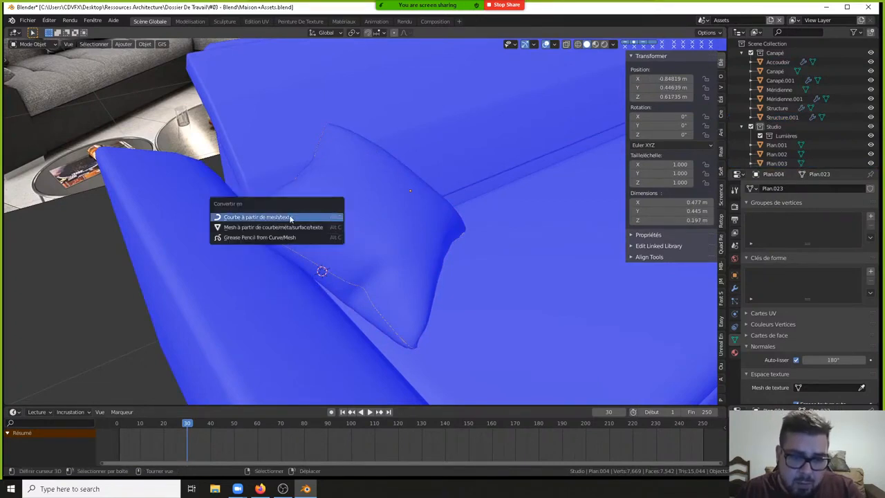
pyautogui.click(289, 217)
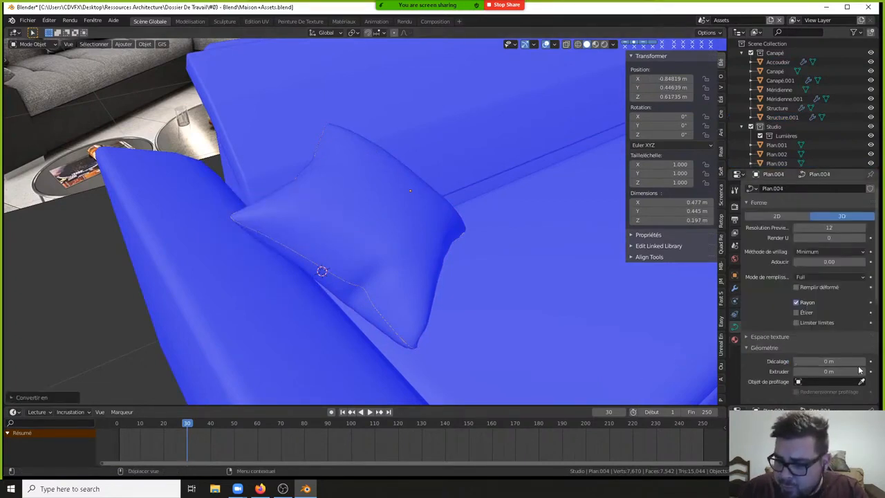
# - Set the seam curve's bevel depth to 0.0025 m to form thin piping around the cushion
pyautogui.scroll(-4, 859, 371)
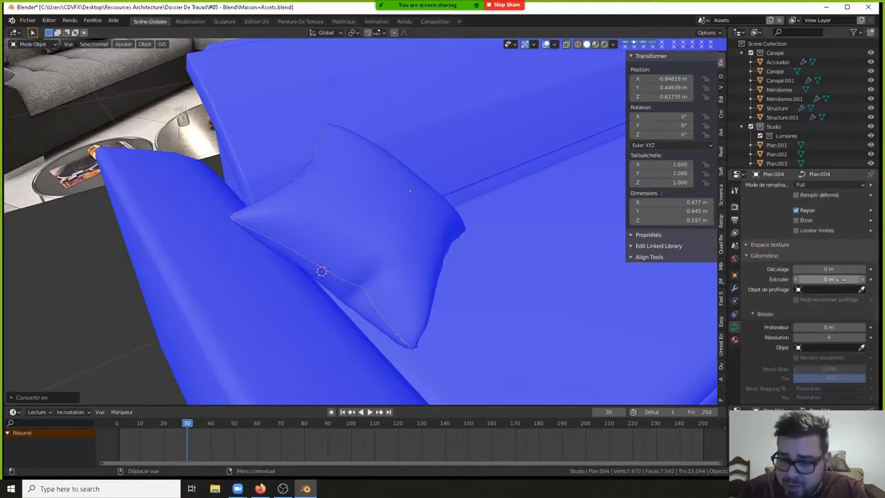
pyautogui.moveTo(841, 326); pyautogui.dragTo(844, 326)
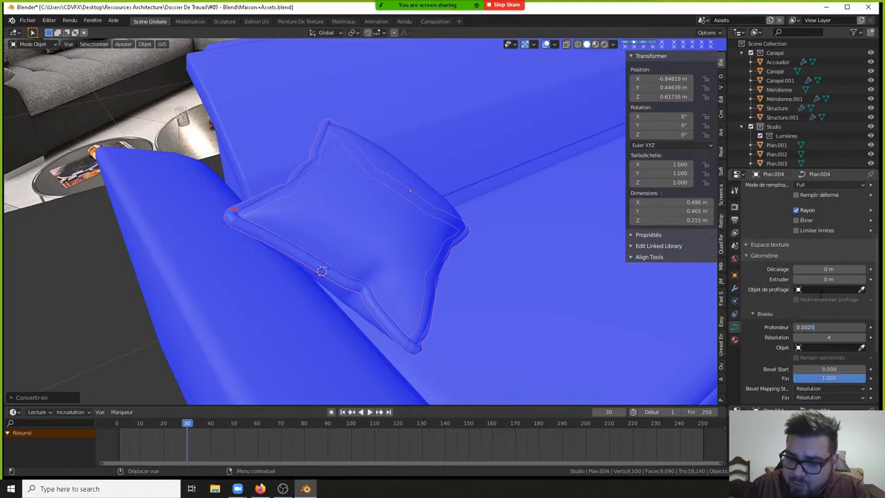
pyautogui.press('Return')
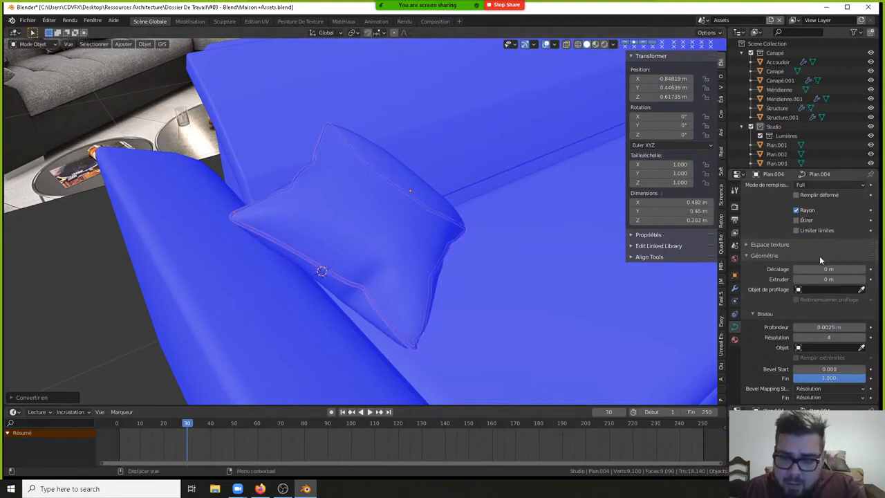
# - Convert the piping curve to a mesh, shade it smooth and set Auto Smooth to 180°
pyautogui.hotkey('alt', 'c')
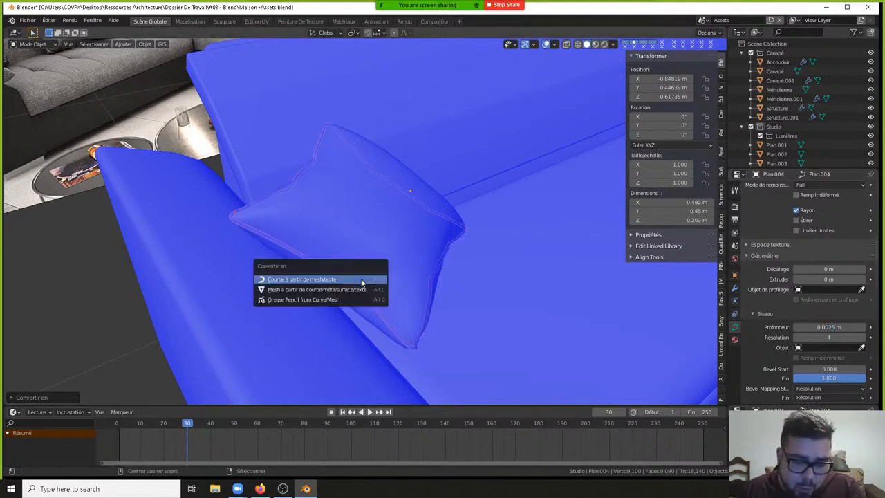
pyautogui.click(348, 289)
pyautogui.press('q')
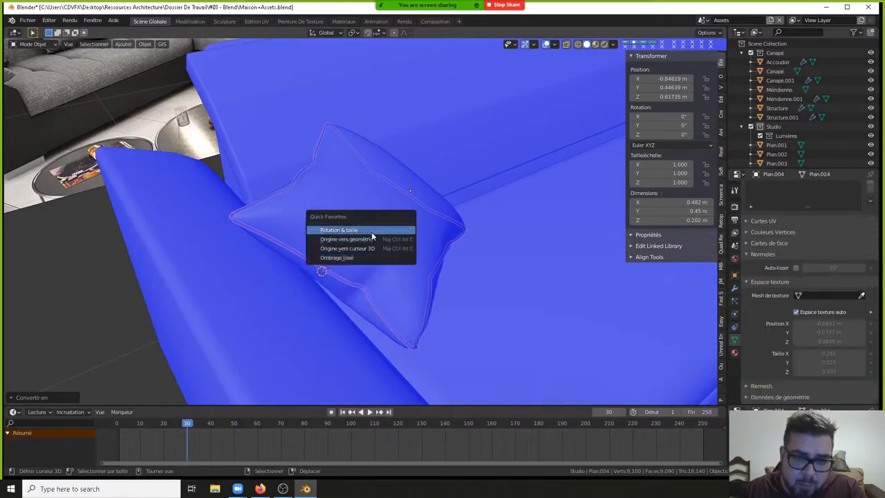
pyautogui.click(364, 255)
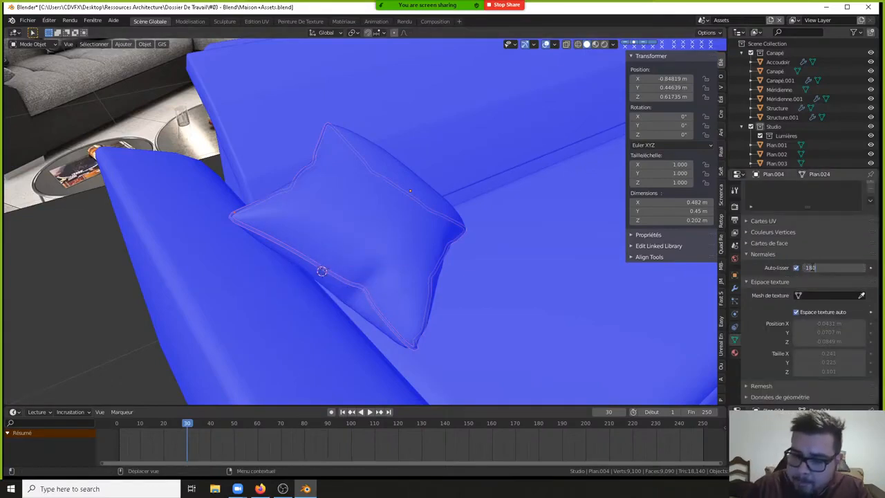
pyautogui.write('180')
pyautogui.press('Return')
# - Apply the piping's rotation and scale, set its origin to geometry and deselect everything
pyautogui.hotkey('ctrl', 'a')
pyautogui.click(393, 223)
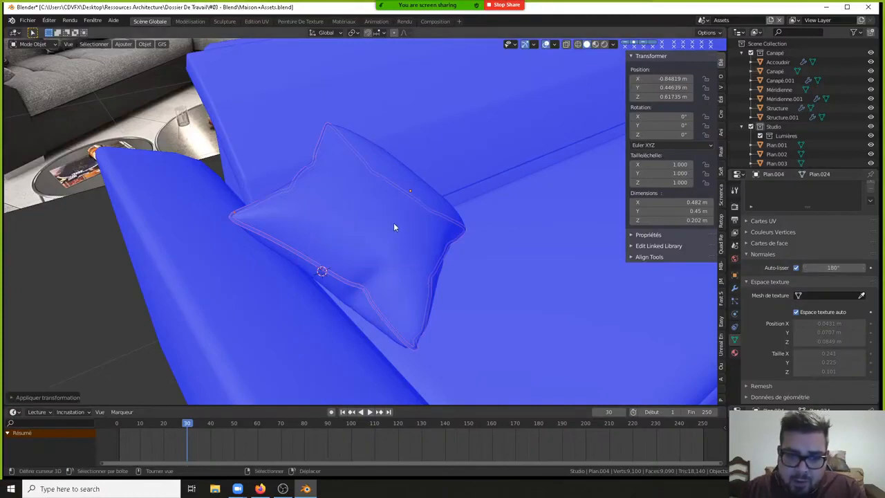
pyautogui.hotkey('shift', 'ctrl', 'alt', 'c')
pyautogui.click(391, 240)
pyautogui.press('a')
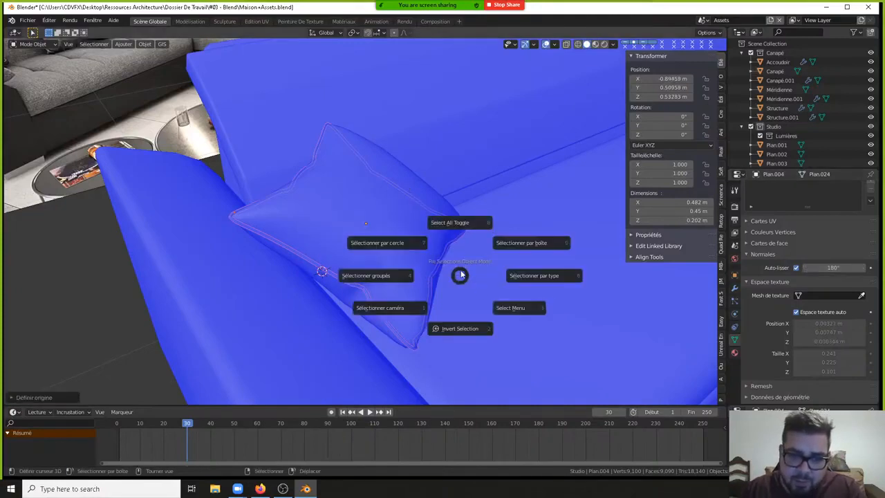
pyautogui.click(456, 225)
# - Place the 3D cursor above the long seat near the backrest and add a plane there in top view
pyautogui.scroll(-3, 542, 238)
pyautogui.moveTo(541, 272); pyautogui.dragTo(316, 241, button='middle')
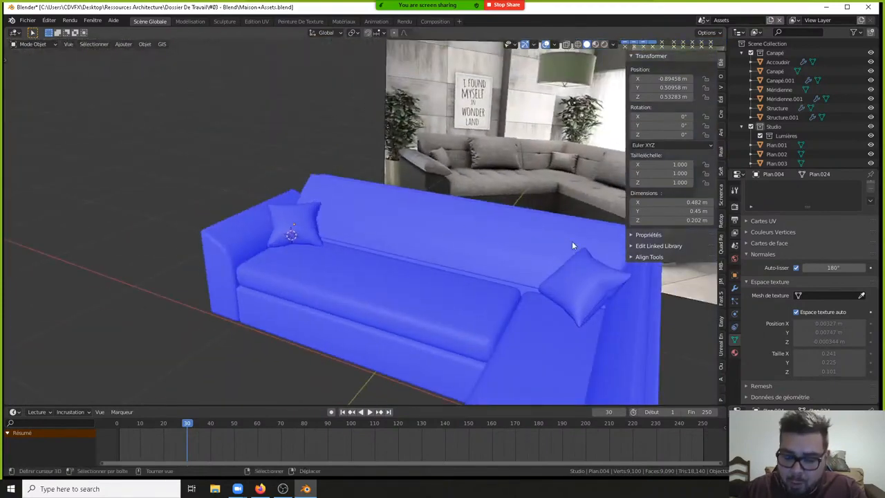
pyautogui.press('KP_1')
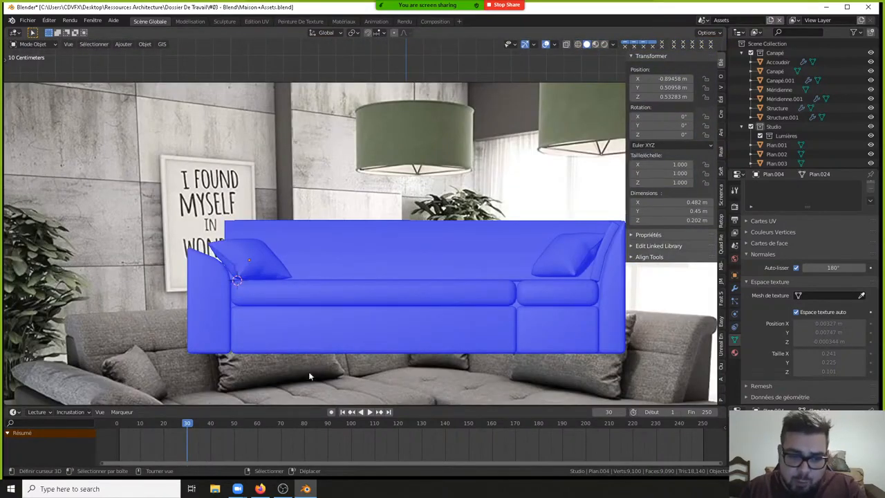
pyautogui.scroll(3, 566, 240)
pyautogui.scroll(-3, 457, 253)
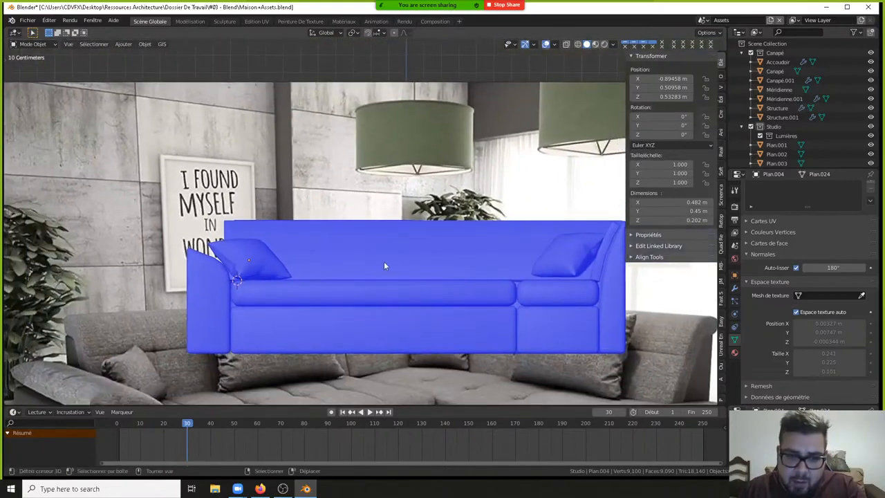
pyautogui.press('KP_7')
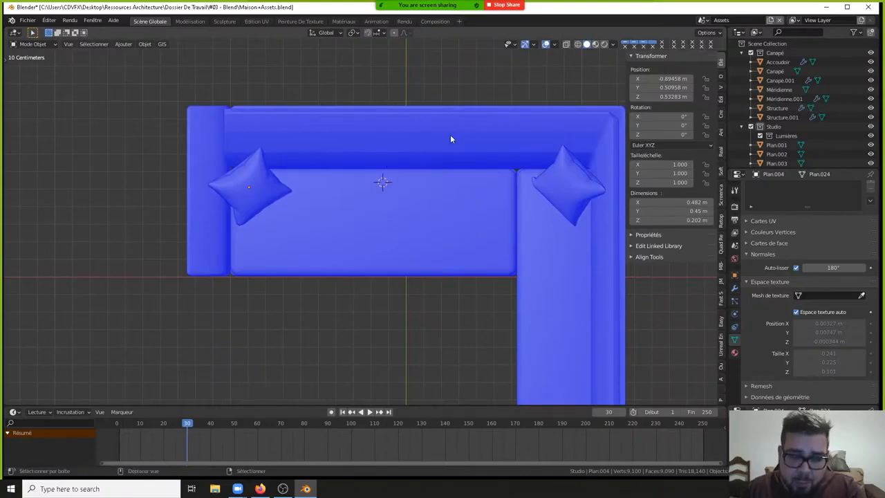
pyautogui.hotkey('shift', 'a')
pyautogui.moveTo(450, 134)
pyautogui.click(486, 135)
# - Rotate the new plane 180° and then a further 90° about X so it stands upright
pyautogui.write('r')
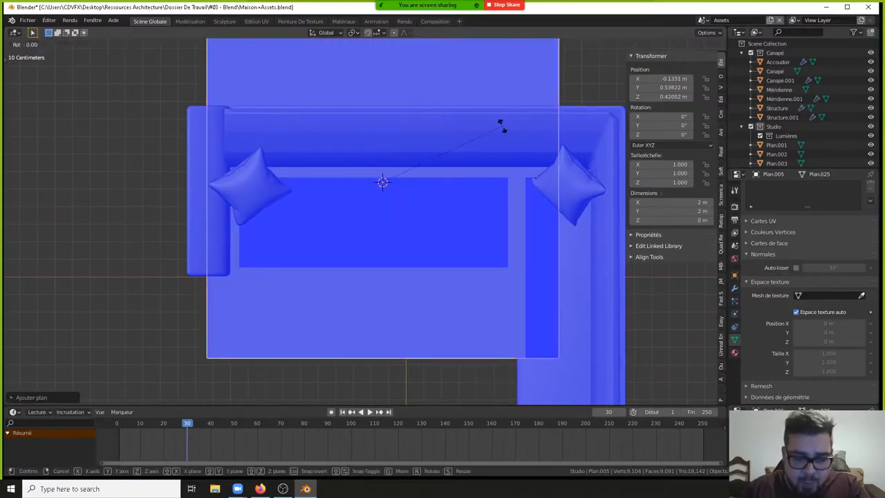
pyautogui.write('x180')
pyautogui.press('Return')
pyautogui.write('r')
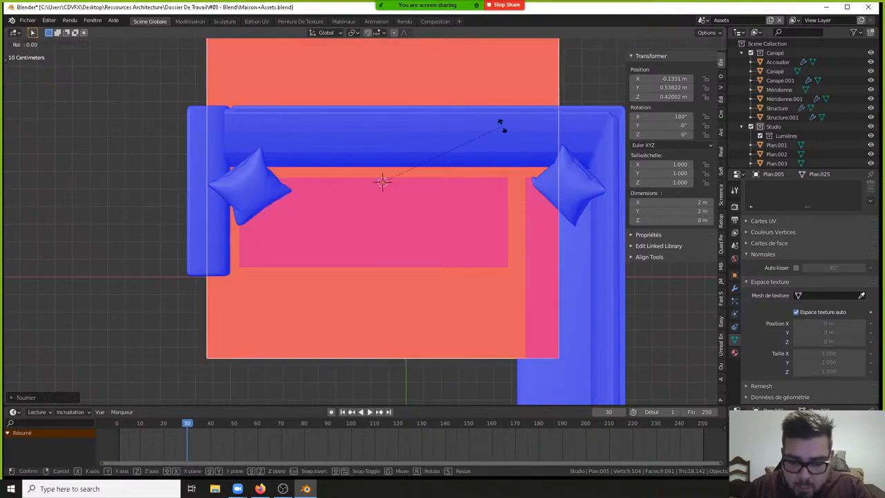
pyautogui.write('x9')
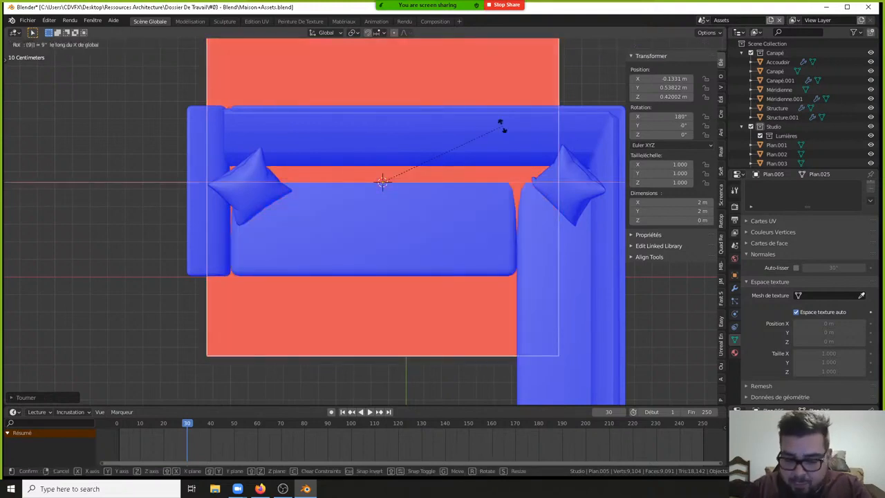
pyautogui.write('0y')
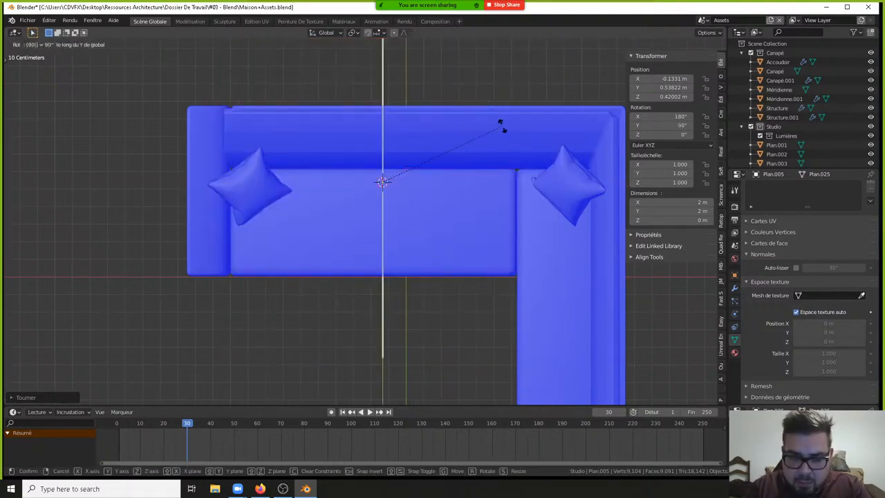
pyautogui.press('BackSpace')
pyautogui.press('BackSpace')
pyautogui.write('x90')
pyautogui.press('Return')
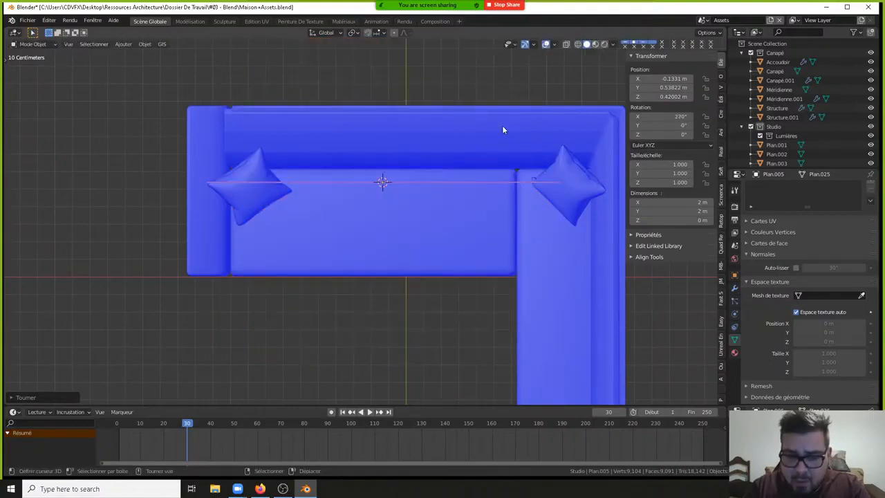
# - In front view, scale the plane by 0.2 and stretch it by 1.5 along X
pyautogui.press('KP_1')
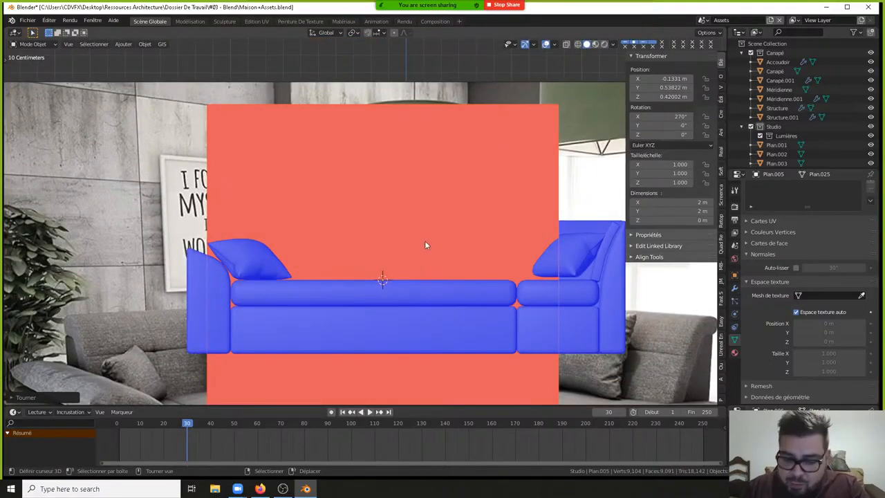
pyautogui.write('s0.2')
pyautogui.press('Return')
pyautogui.press('s')
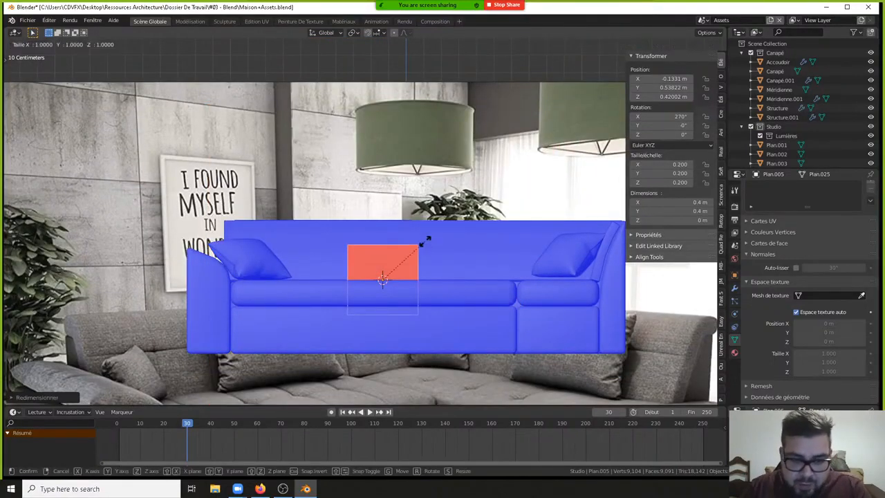
pyautogui.write('x1.5')
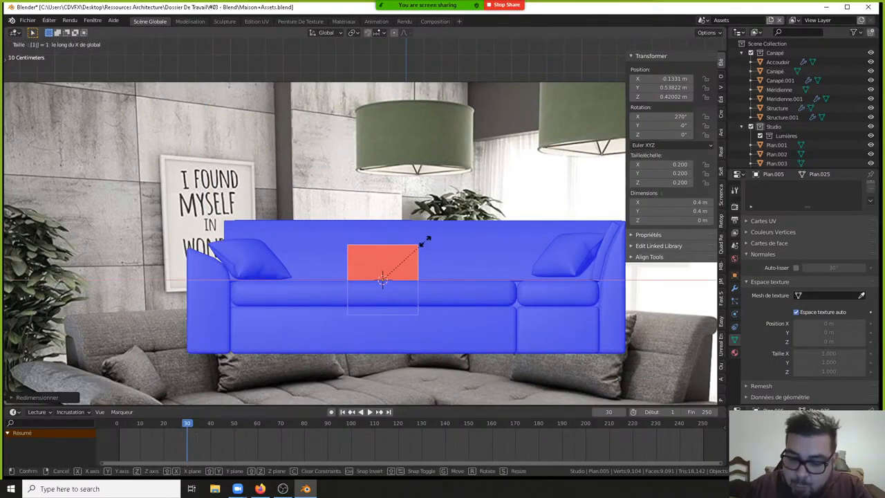
pyautogui.press('Return')
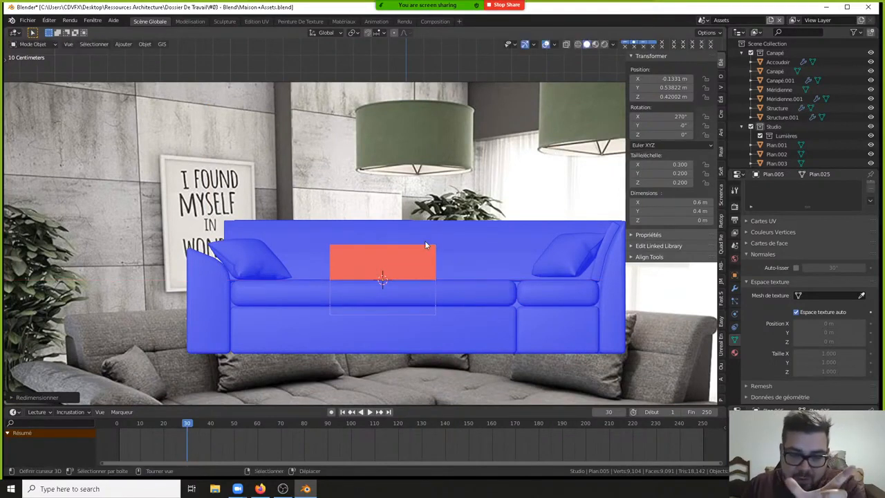
# - Raise the plane 0.2 m along Z and tilt it towards the backrest to an X rotation of about 248°
pyautogui.write('g')
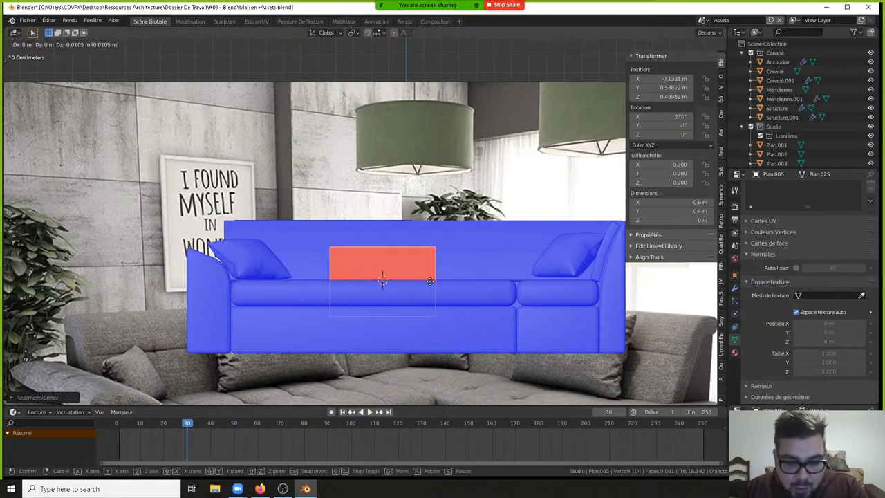
pyautogui.write('z0.2')
pyautogui.press('Return')
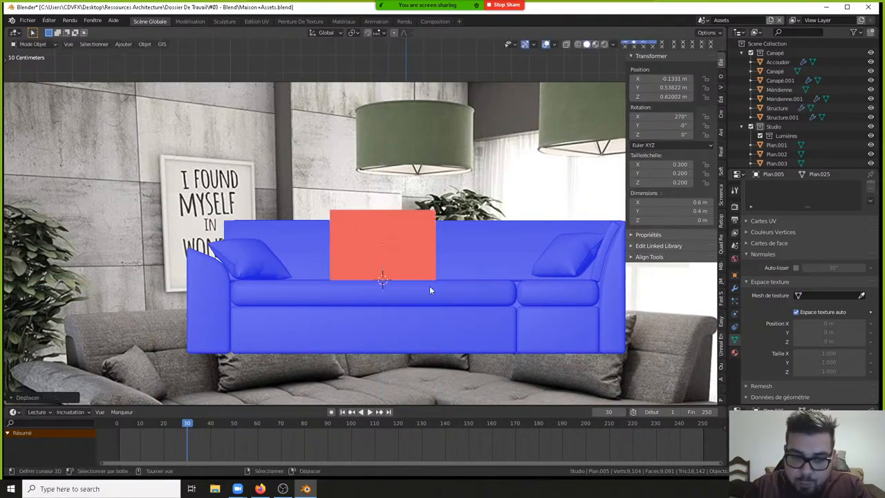
pyautogui.moveTo(429, 290); pyautogui.dragTo(511, 241, button='middle')
pyautogui.press('r')
pyautogui.press('x')
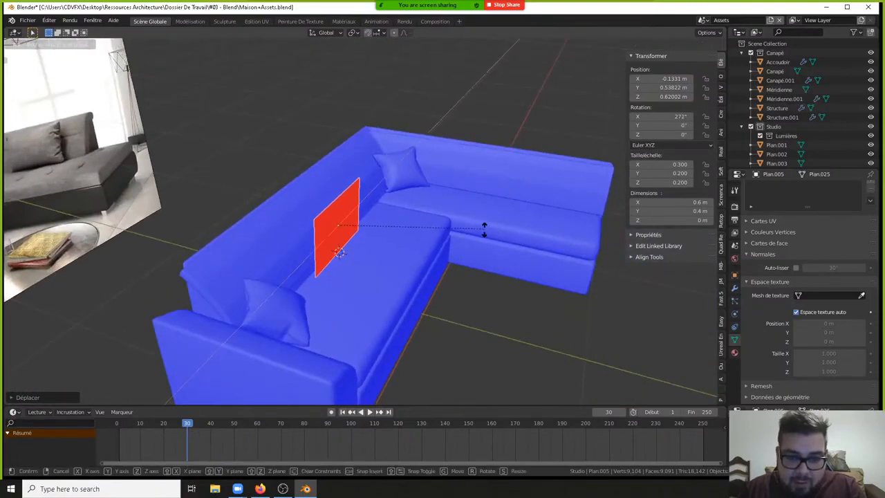
pyautogui.click(405, 198)
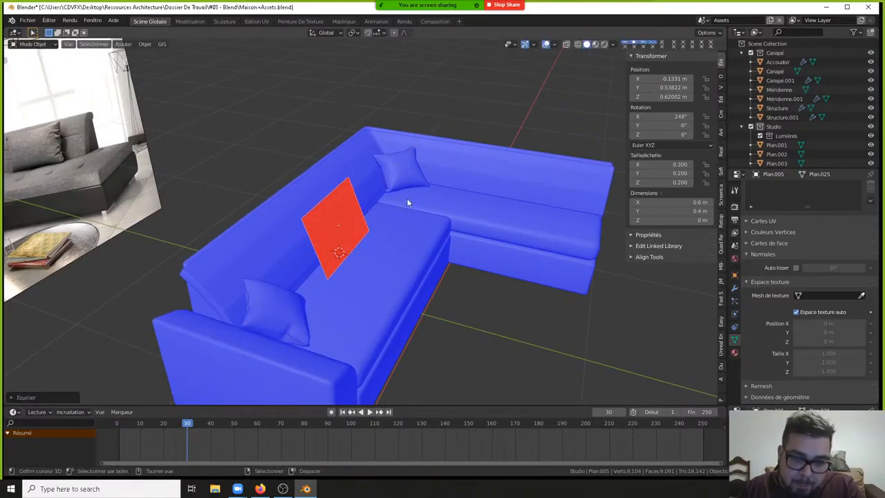
# - Apply the tilted plane's rotation and scale and set its origin to geometry
pyautogui.press('q')
pyautogui.click(403, 188)
pyautogui.press('q')
pyautogui.click(404, 200)
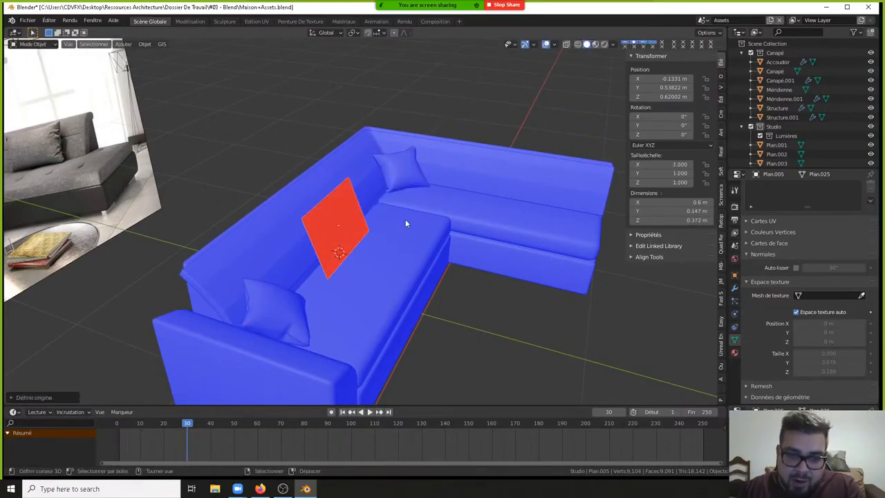
# - Subdivide the plane's mesh four times in Edit Mode and return to Object Mode
pyautogui.press('Tab')
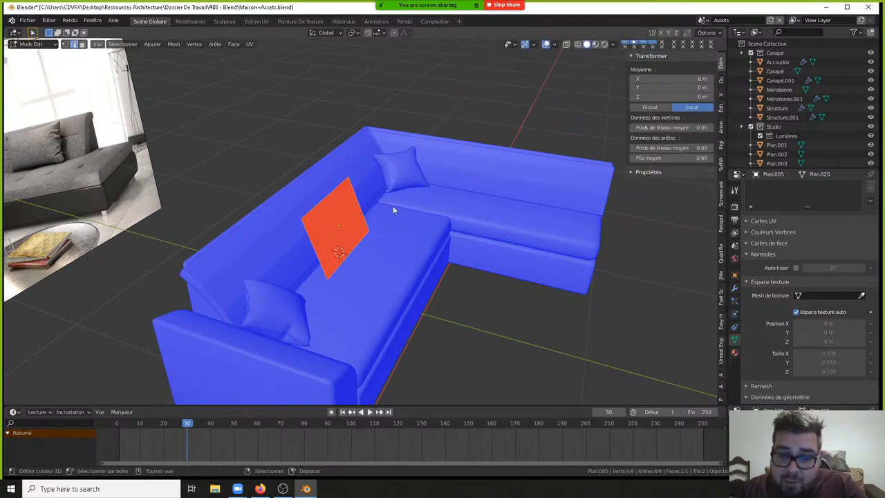
pyautogui.rightClick(392, 205)
pyautogui.click(376, 176)
pyautogui.rightClick(380, 170)
pyautogui.click(378, 167)
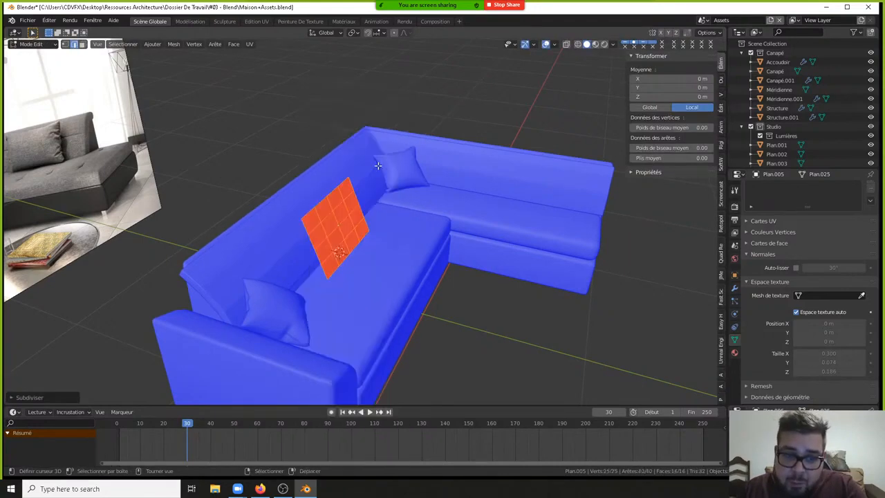
pyautogui.rightClick(378, 165)
pyautogui.click(379, 168)
pyautogui.rightClick(380, 165)
pyautogui.click(382, 164)
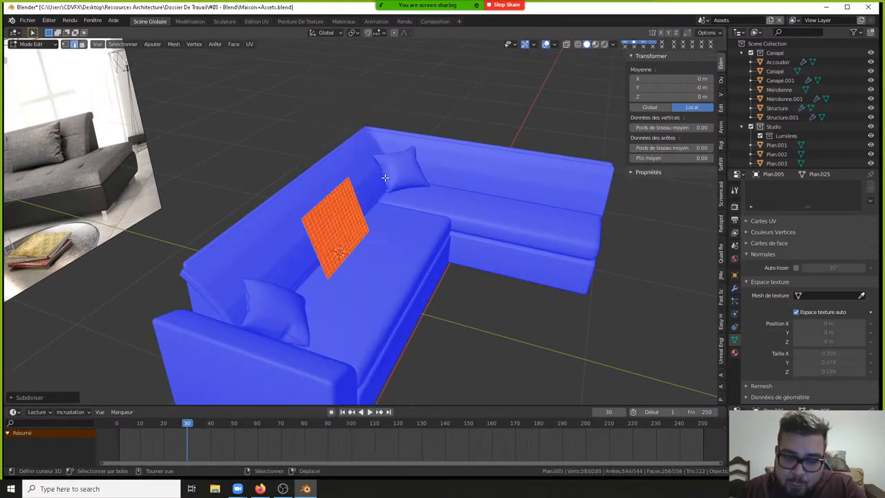
pyautogui.press('Tab')
# - Add a Solidify modifier to the subdivided plane and apply it
pyautogui.click(733, 287)
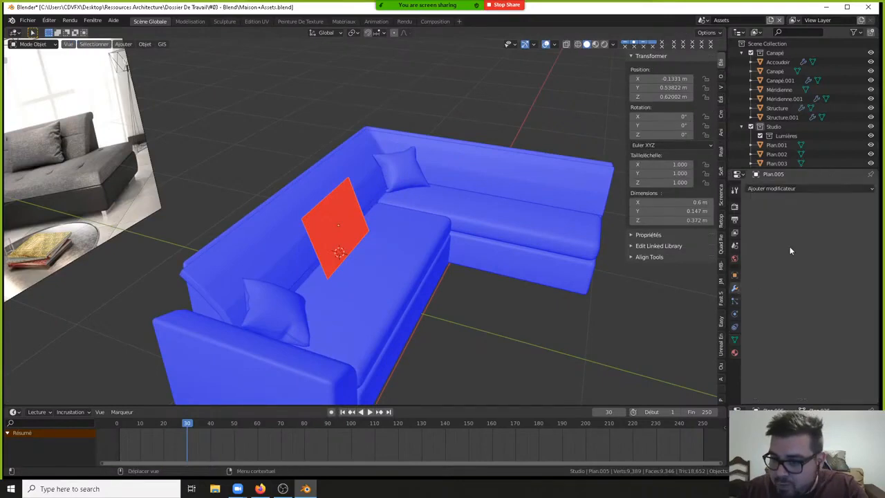
pyautogui.click(814, 188)
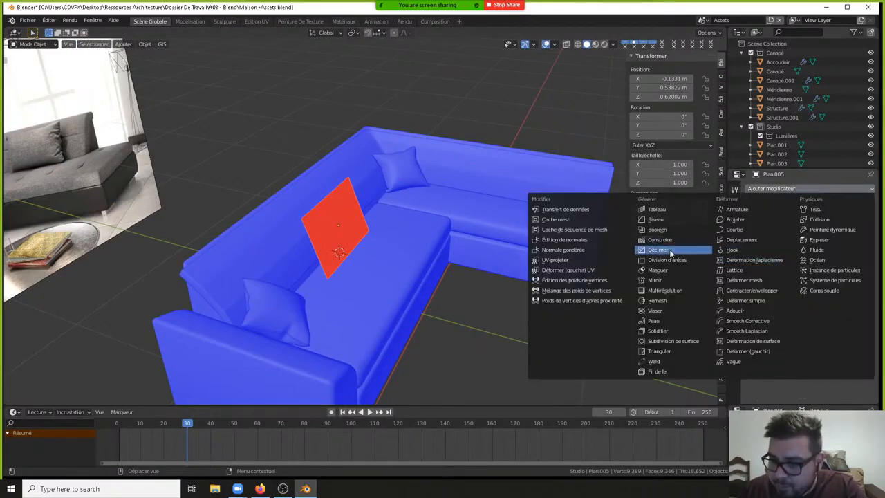
pyautogui.click(657, 331)
pyautogui.hotkey('ctrl', 'a')
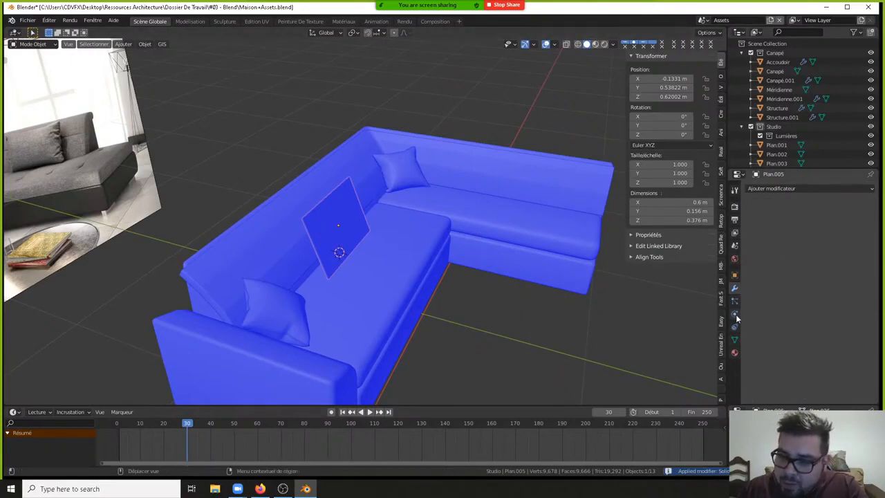
# - Enable cloth physics on the thickened plane and turn on pressure with a value of 100
pyautogui.click(734, 314)
pyautogui.click(815, 219)
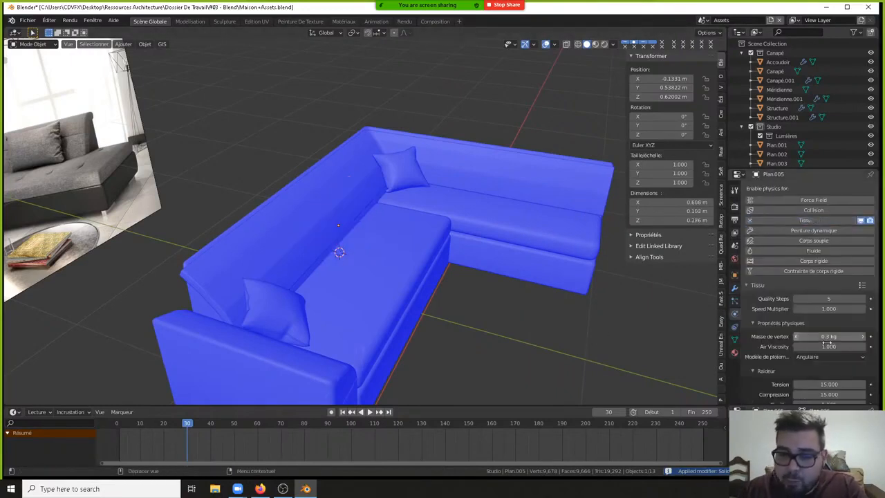
pyautogui.scroll(-6, 827, 342)
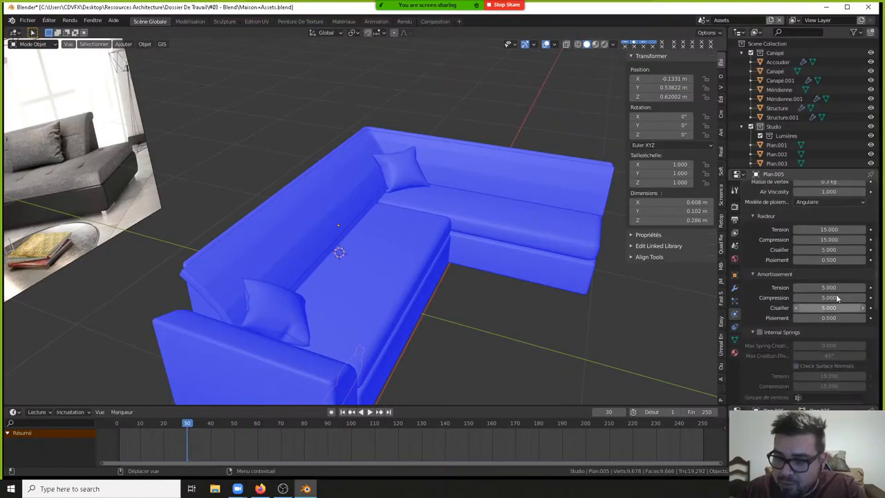
pyautogui.scroll(-3, 836, 297)
pyautogui.click(760, 362)
pyautogui.click(805, 376)
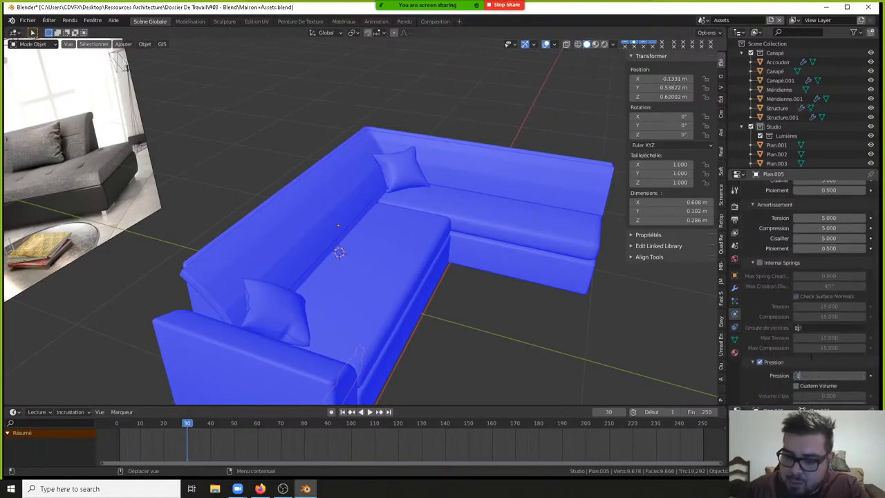
# - Enable cloth self-collisions, set both the self-collision and object collision distances to 0.001 m, and raise collision quality to 5
pyautogui.scroll(-8, 754, 340)
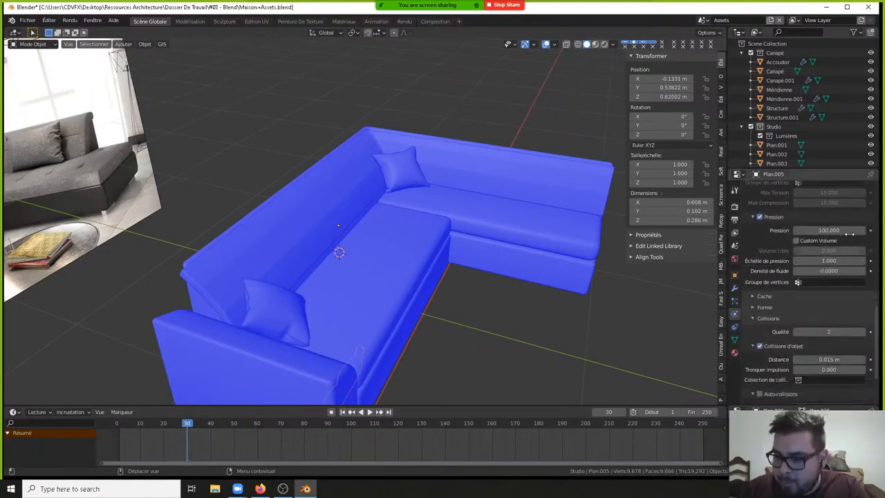
pyautogui.click(759, 329)
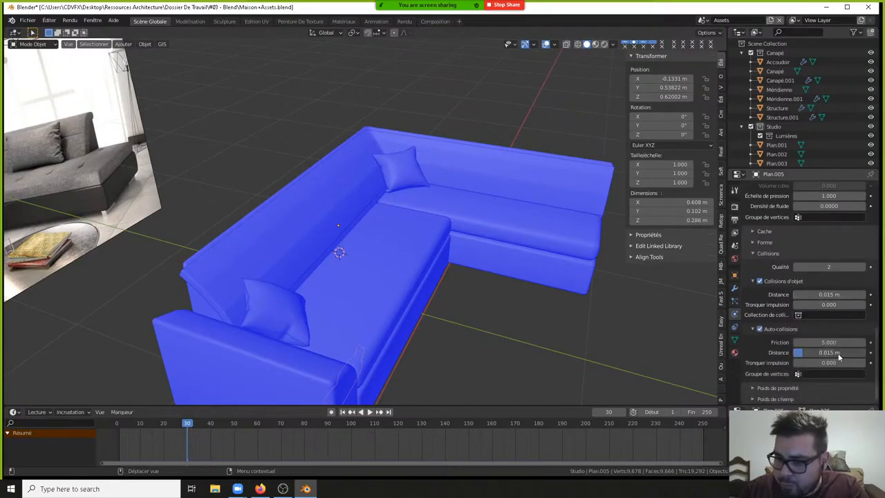
pyautogui.moveTo(838, 354); pyautogui.dragTo(777, 356)
pyautogui.click(862, 268)
pyautogui.click(862, 267)
pyautogui.click(862, 268)
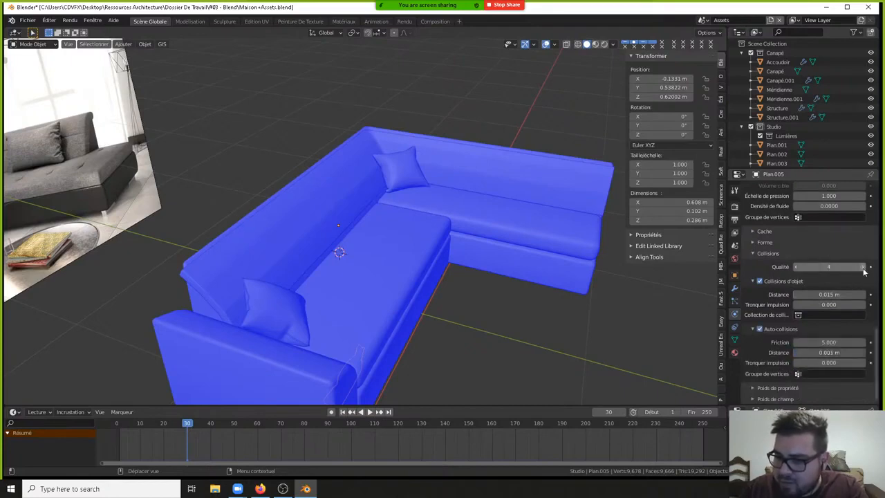
pyautogui.moveTo(838, 296); pyautogui.dragTo(795, 296)
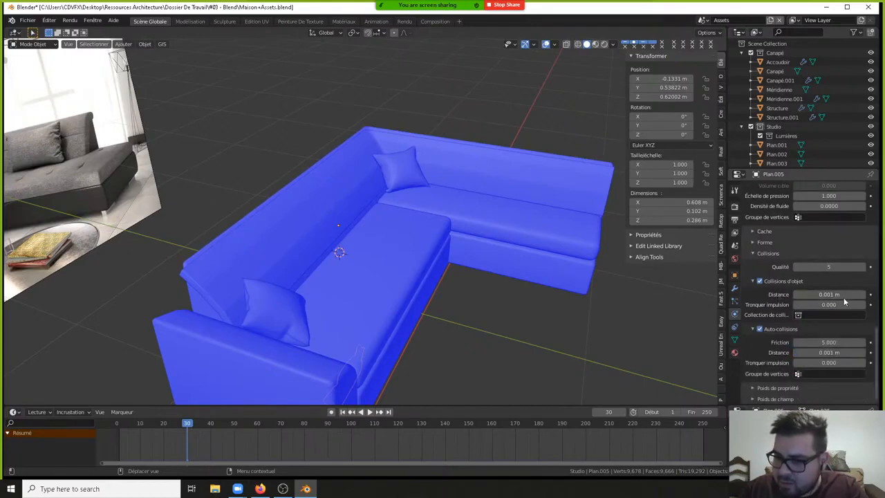
# - Rewind to frame 1 and run the cloth simulation to about frame 29 to inflate the cushion
pyautogui.moveTo(483, 229); pyautogui.dragTo(422, 215, button='middle')
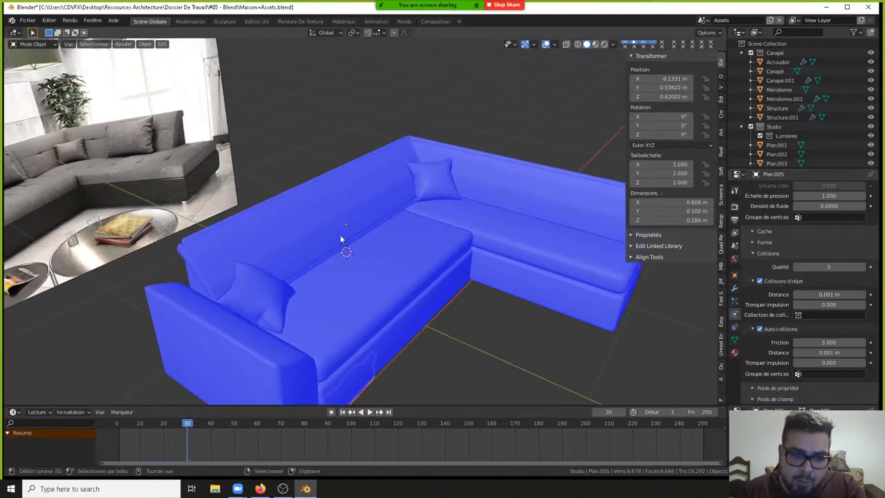
pyautogui.moveTo(359, 372); pyautogui.dragTo(376, 337, button='middle')
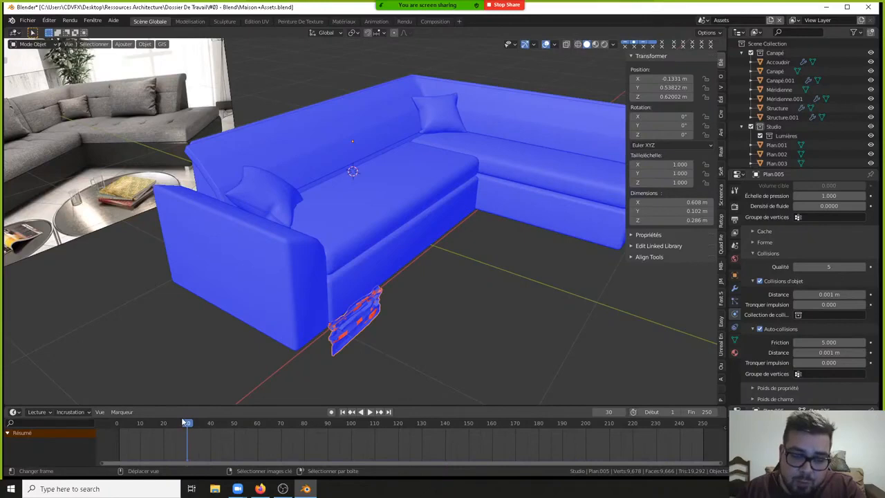
pyautogui.click(343, 412)
pyautogui.moveTo(368, 220); pyautogui.dragTo(362, 204, button='middle')
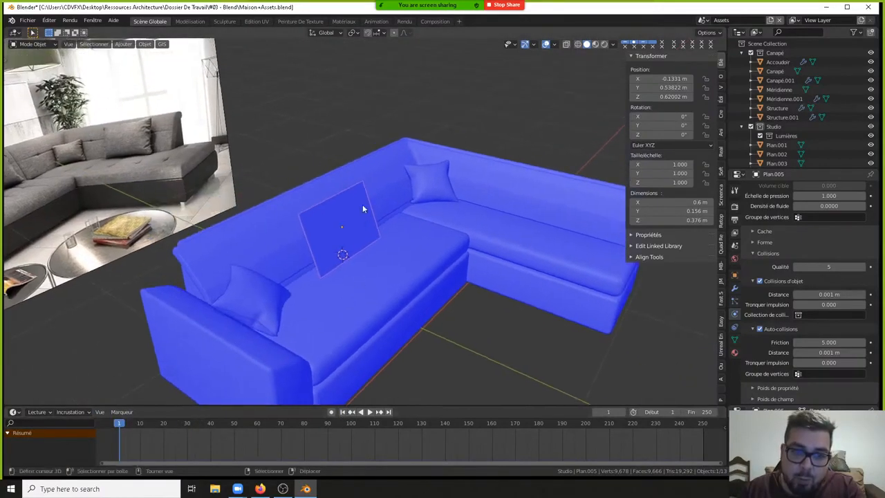
pyautogui.moveTo(364, 248); pyautogui.dragTo(376, 240, button='middle')
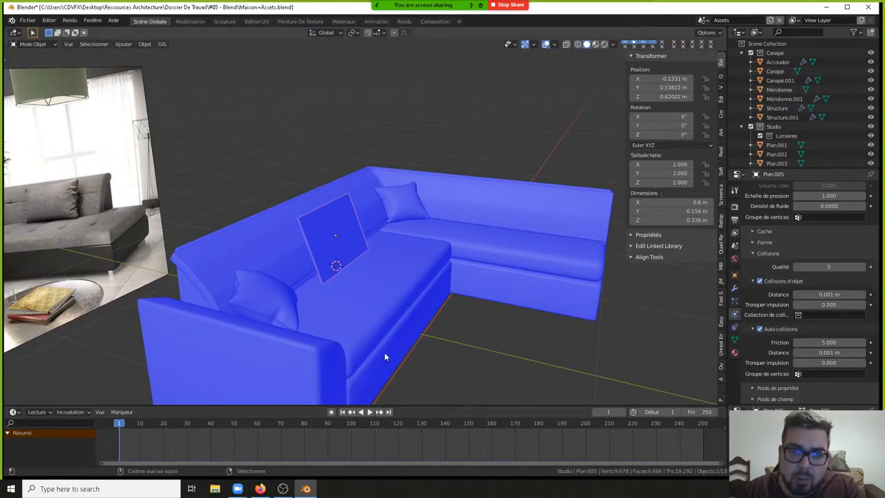
pyautogui.click(369, 412)
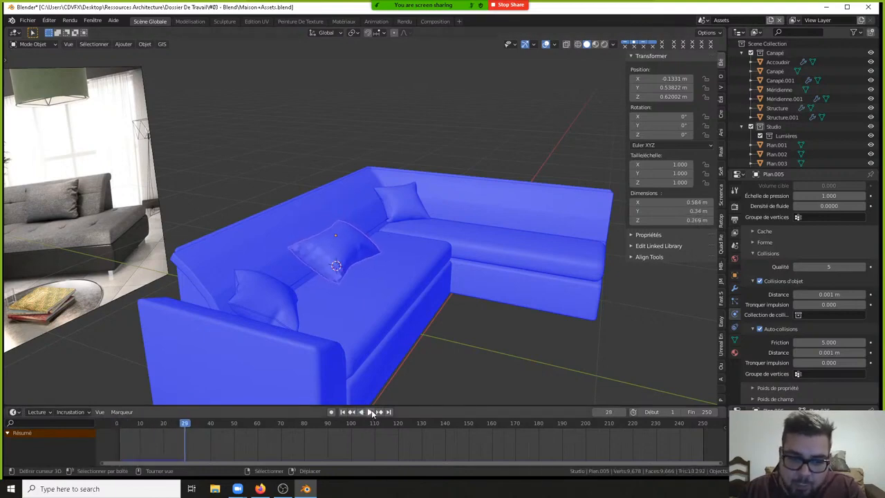
# - Scrub the simulation back to frame 17 and apply the wide cushion's cloth modifier in that shape
pyautogui.moveTo(398, 285); pyautogui.dragTo(323, 342, button='middle')
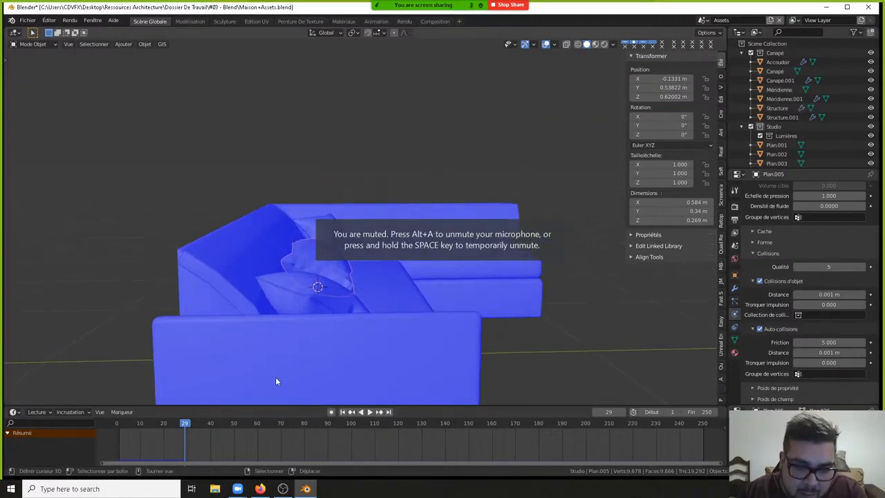
pyautogui.hotkey('ctrl', 'shift', 'space')
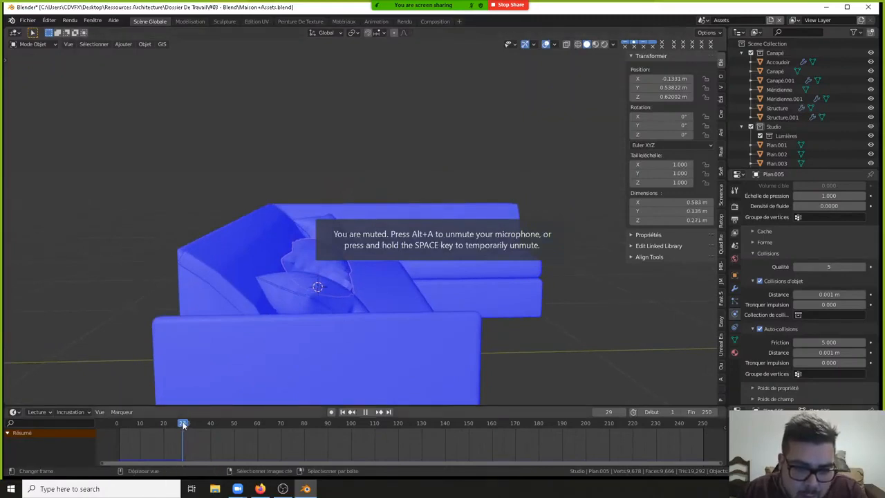
pyautogui.press('space')
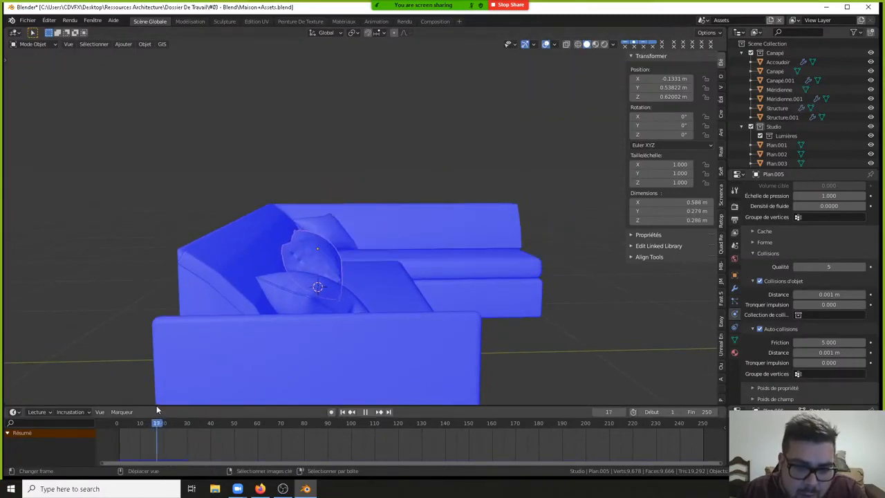
pyautogui.moveTo(469, 253); pyautogui.dragTo(384, 269, button='middle')
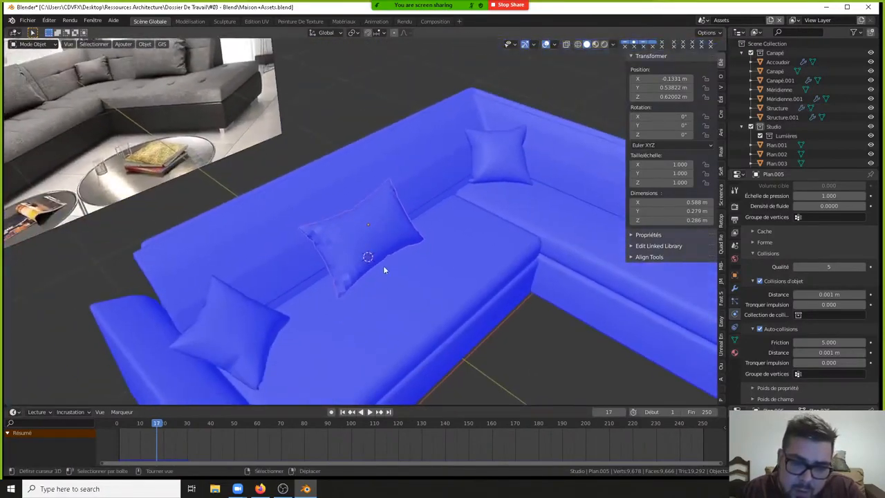
pyautogui.click(734, 290)
pyautogui.hotkey('ctrl', 'a')
pyautogui.click(504, 245)
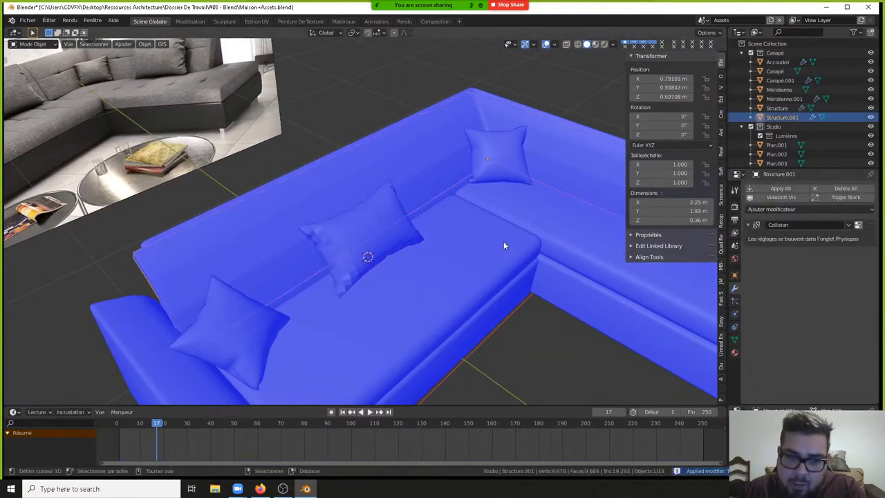
pyautogui.click(336, 253)
# - Add a Subdivision Surface modifier to the wide cushion and apply it
pyautogui.click(772, 188)
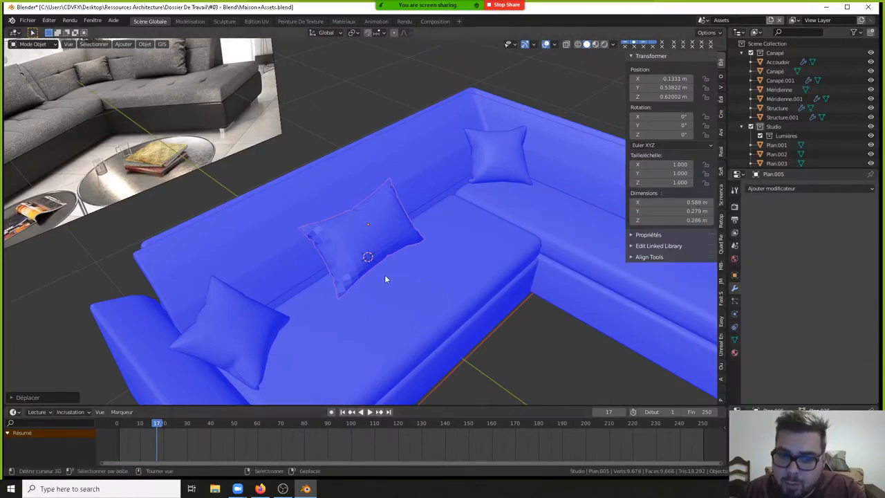
pyautogui.click(795, 188)
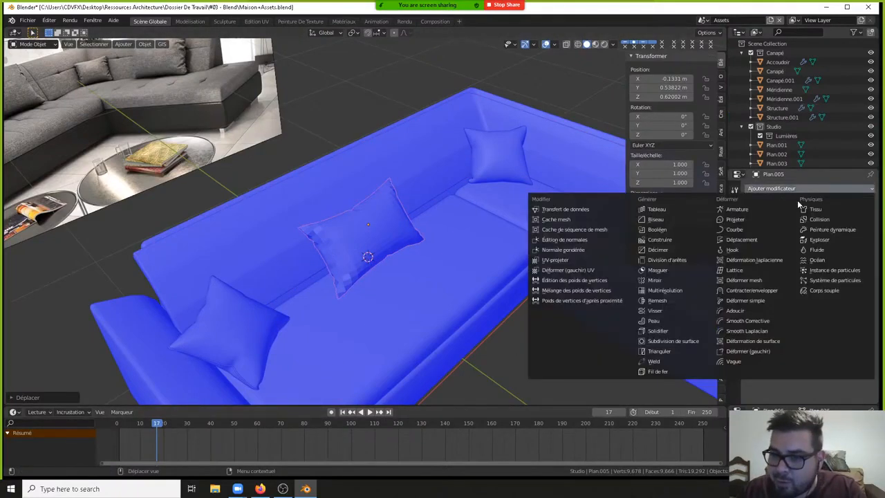
pyautogui.click(670, 341)
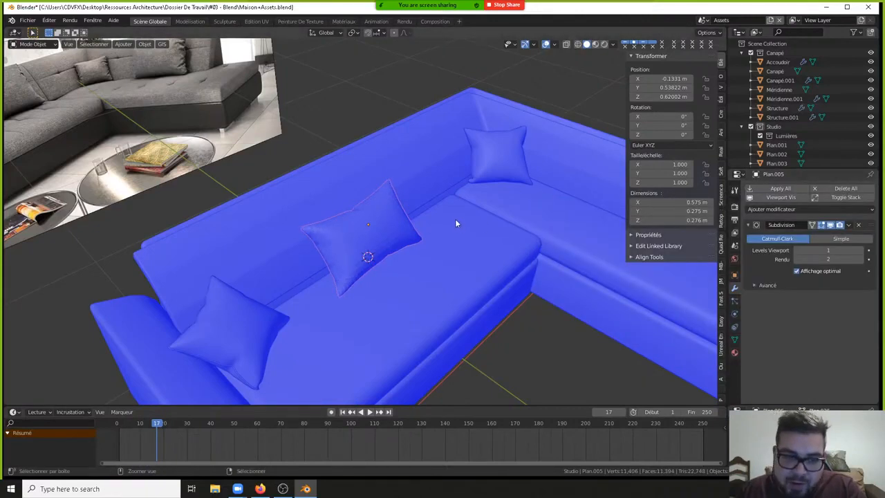
pyautogui.hotkey('ctrl', 'a')
# - Smooth the cushion's shading using Auto Smooth with an angle of 180°
pyautogui.rightClick(415, 239)
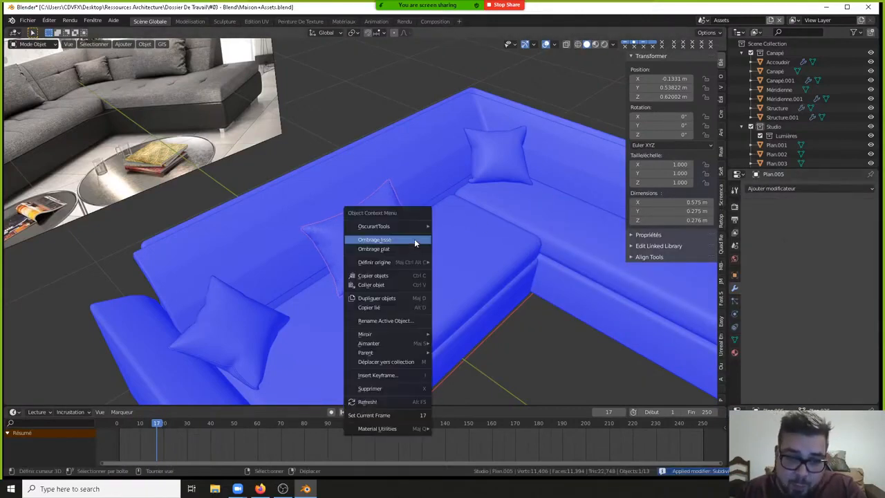
pyautogui.moveTo(399, 262)
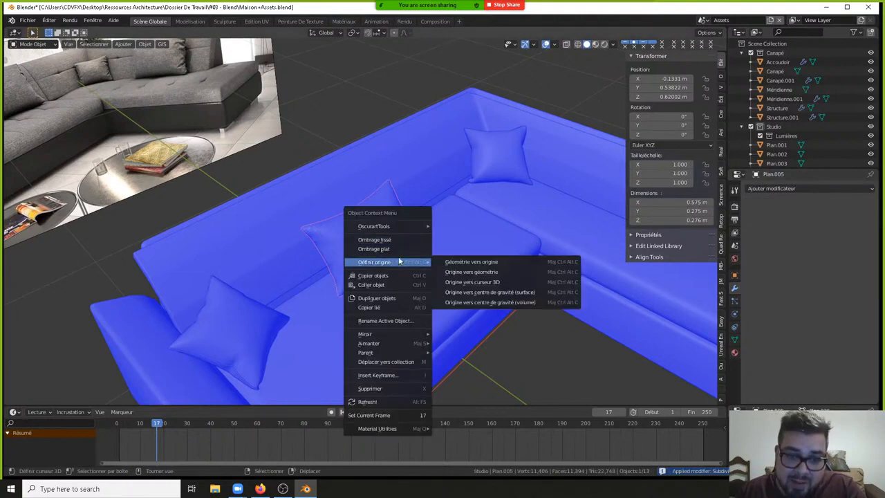
pyautogui.click(734, 338)
pyautogui.click(829, 268)
pyautogui.write('1')
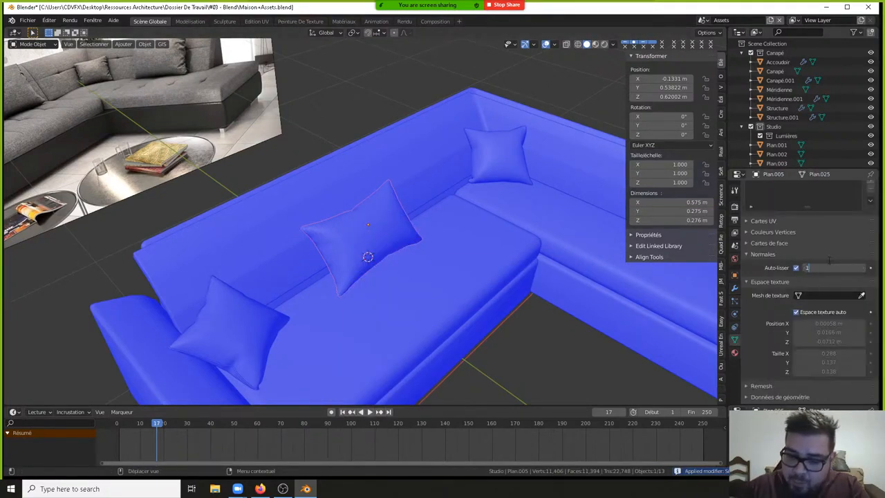
pyautogui.write('80')
pyautogui.press('Return')
# - Open the wide cushion's mesh for editing at its side seam
pyautogui.press('Tab')
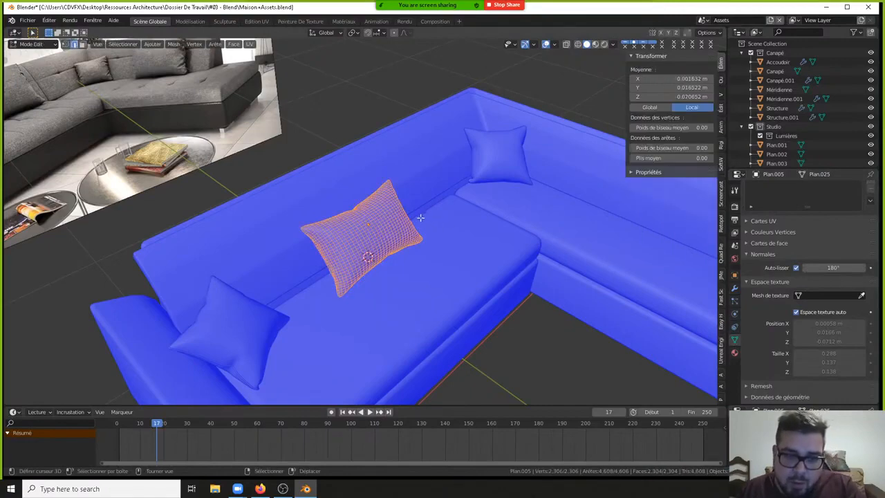
pyautogui.scroll(4, 372, 218)
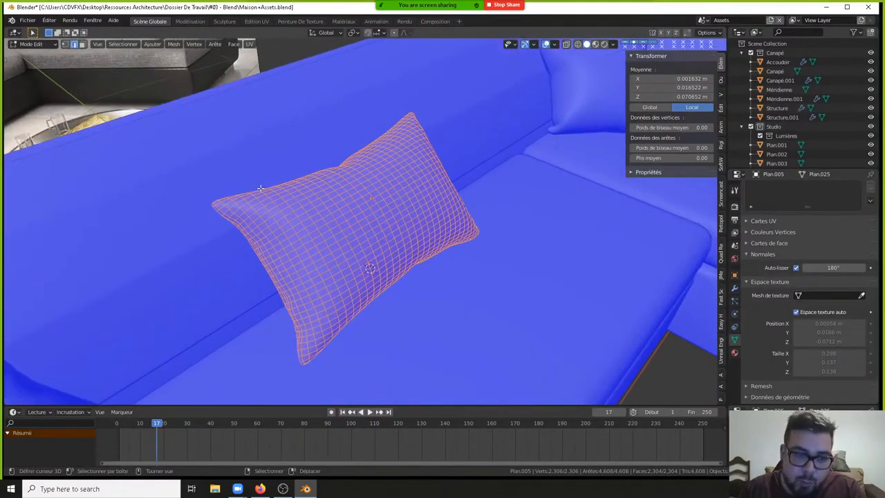
pyautogui.moveTo(273, 171); pyautogui.dragTo(274, 170, button='middle')
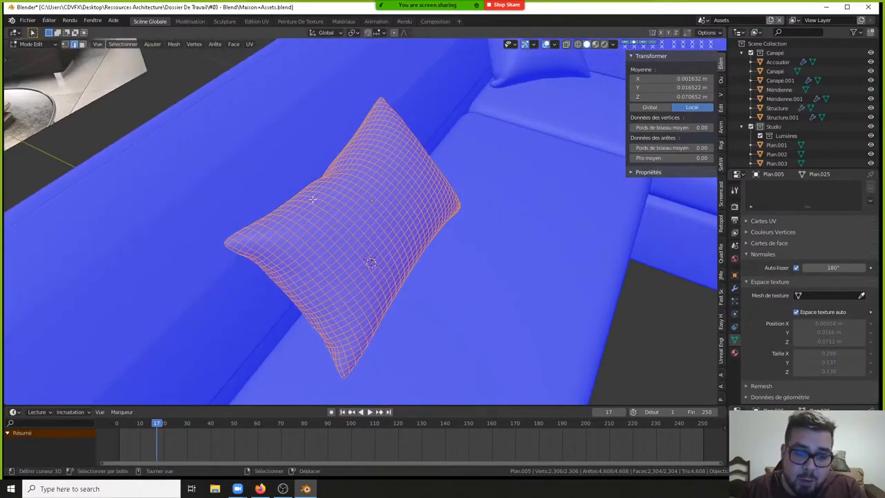
pyautogui.moveTo(312, 200); pyautogui.dragTo(319, 176, button='middle')
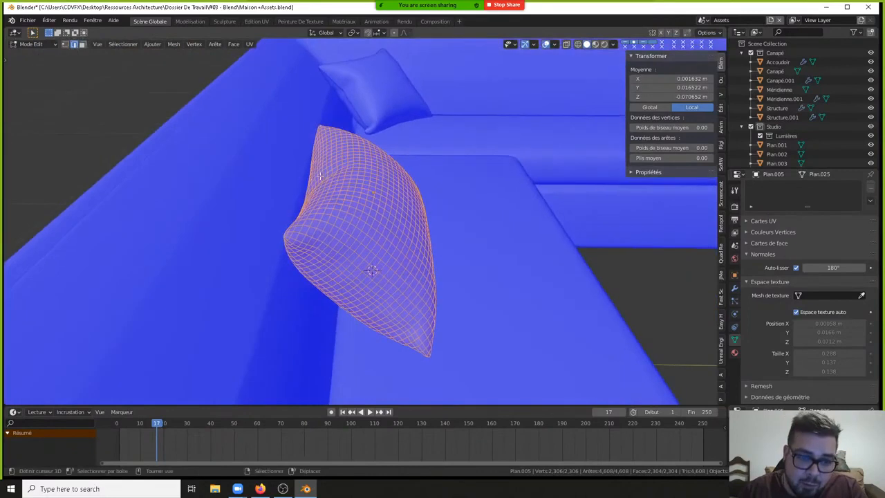
pyautogui.click(302, 253)
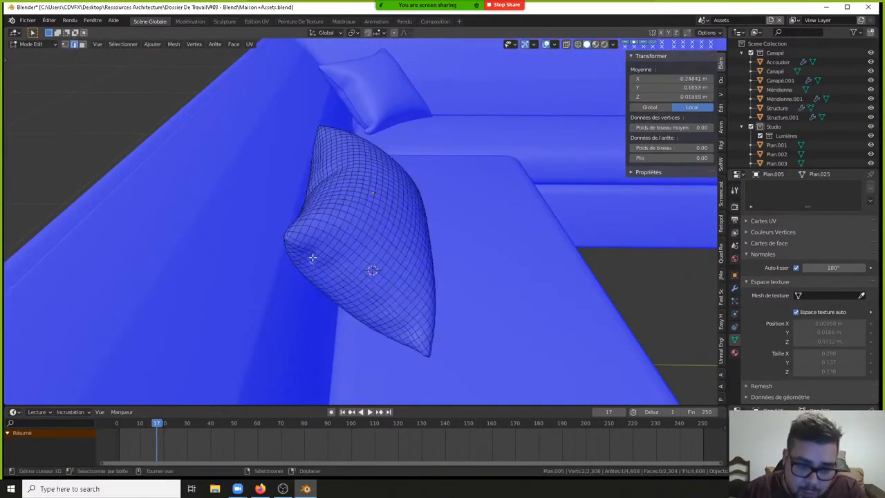
pyautogui.hotkey('alt', 'a')
pyautogui.keyDown('alt'); pyautogui.rightClick(312, 260); pyautogui.keyUp('alt')
pyautogui.rightClick(312, 262)
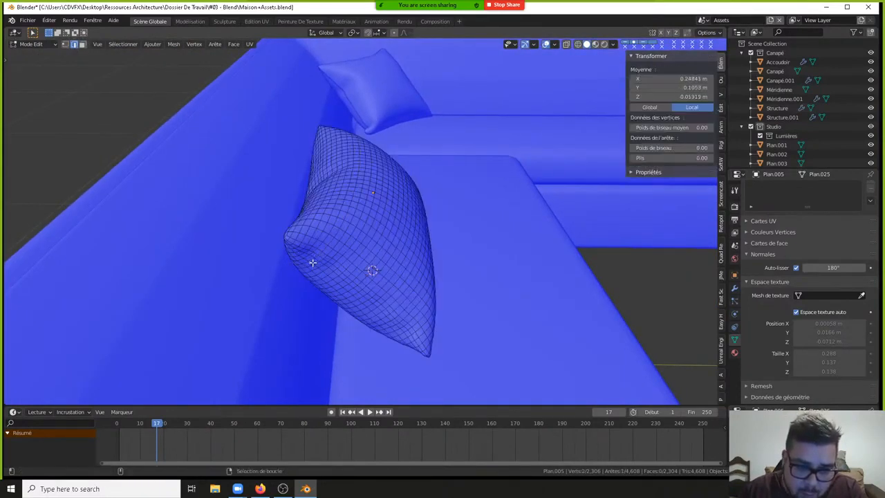
pyautogui.keyDown('alt'); pyautogui.rightClick(313, 262); pyautogui.keyUp('alt')
pyautogui.rightClick(311, 256)
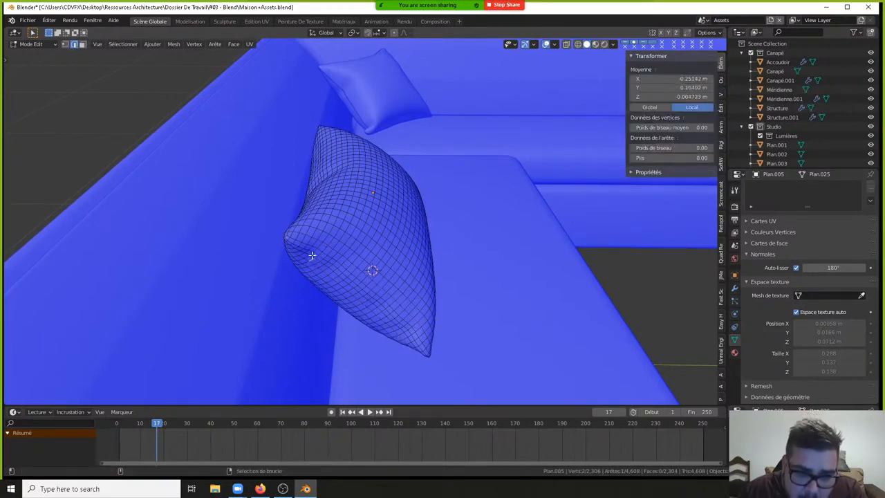
pyautogui.keyDown('ctrl'); pyautogui.rightClick(322, 258); pyautogui.keyUp('ctrl')
pyautogui.moveTo(386, 285); pyautogui.dragTo(325, 206, button='middle')
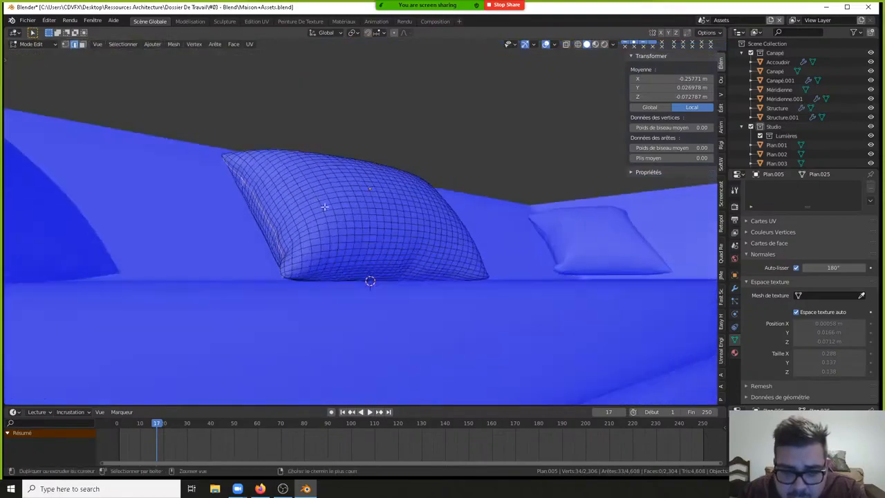
pyautogui.moveTo(303, 245); pyautogui.dragTo(346, 190, button='middle')
pyautogui.scroll(-6, 324, 226)
pyautogui.scroll(6, 329, 233)
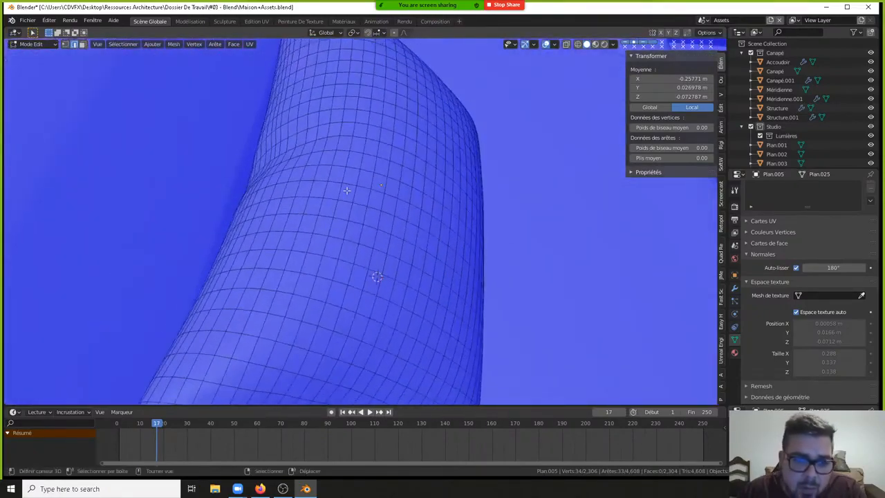
pyautogui.keyDown('ctrl'); pyautogui.rightClick(239, 247); pyautogui.keyUp('ctrl')
pyautogui.moveTo(239, 246); pyautogui.dragTo(253, 247, button='middle')
pyautogui.scroll(-5, 253, 246)
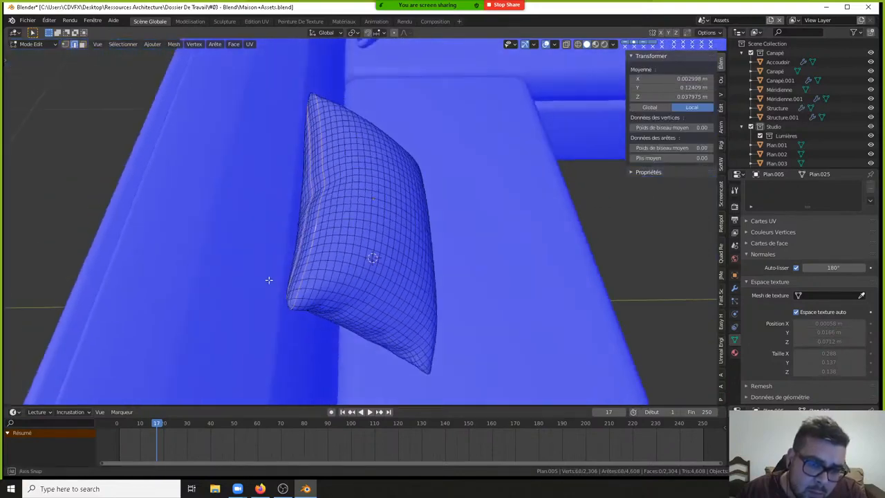
pyautogui.moveTo(269, 279); pyautogui.dragTo(351, 230, button='middle')
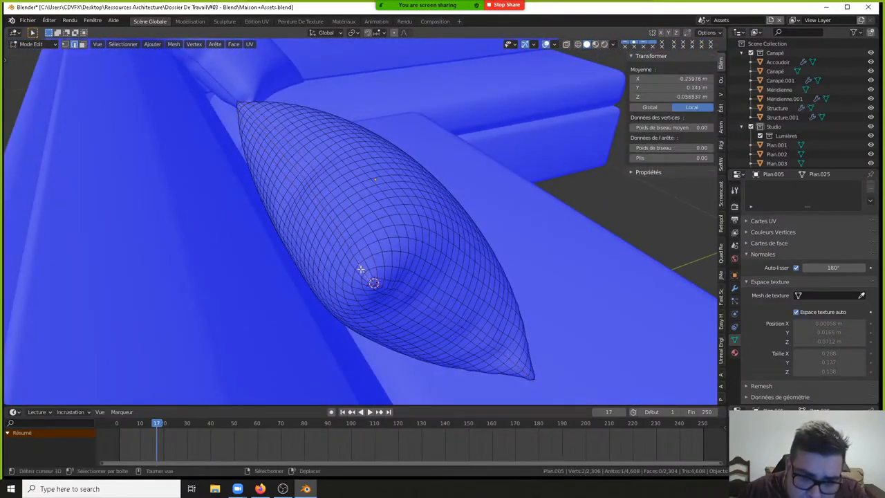
# - Select the seam edge loop running around the cushion, duplicate it in place and separate the copy into its own object
pyautogui.hotkey('alt', 'a')
pyautogui.keyDown('alt'); pyautogui.click(361, 270); pyautogui.keyUp('alt')
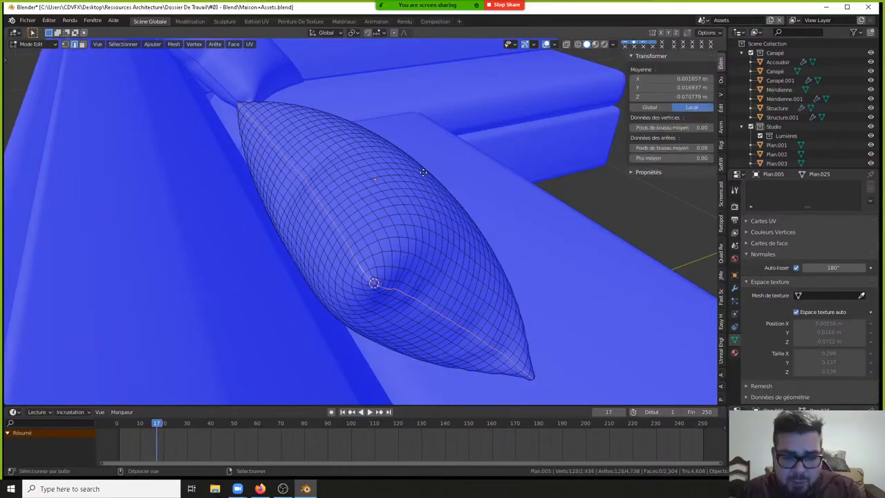
pyautogui.rightClick(457, 129)
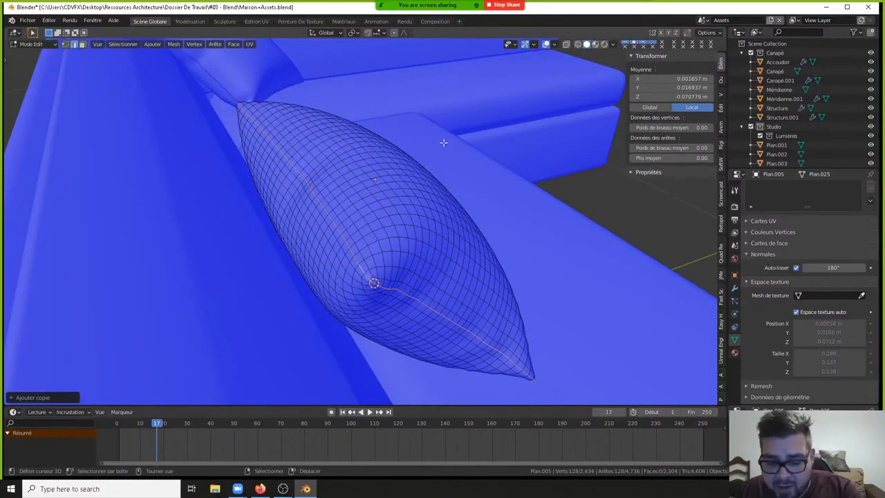
pyautogui.press('p')
pyautogui.click(431, 144)
pyautogui.press('Tab')
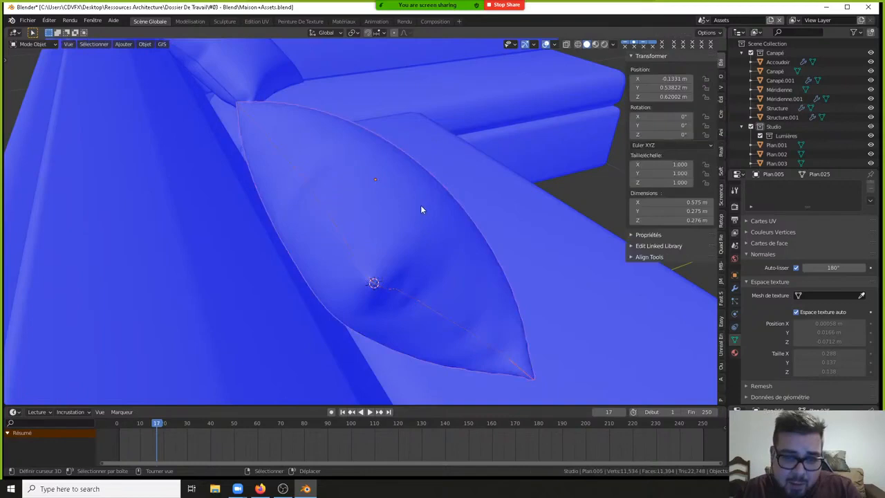
# - Convert the separated seam loop from a mesh to a curve
pyautogui.rightClick(410, 294)
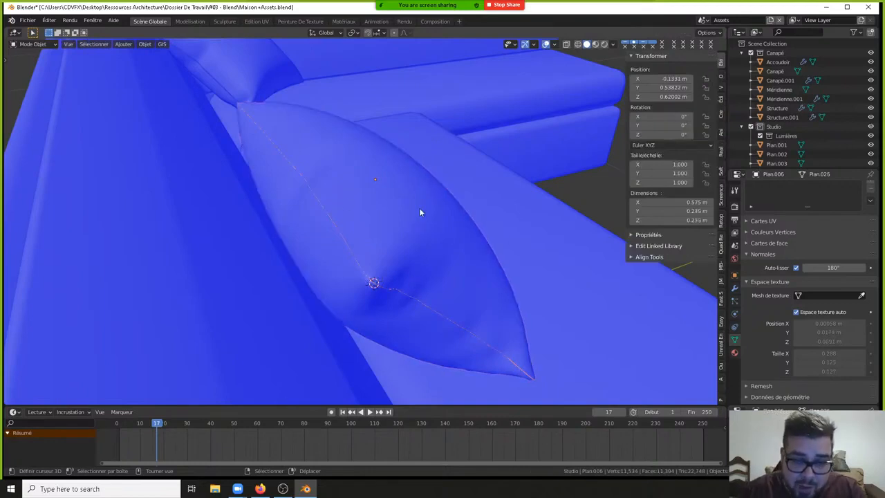
pyautogui.hotkey('alt', 'c')
pyautogui.click(437, 221)
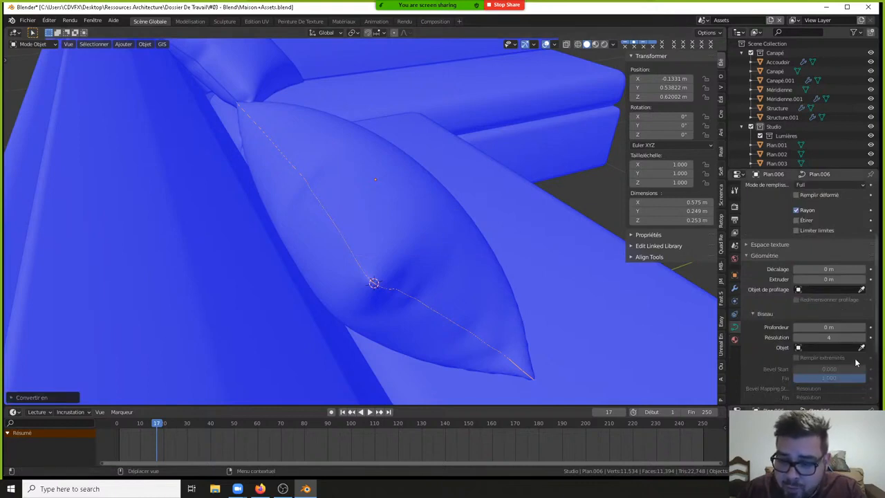
# - Thicken the seam curve into piping with a bevel depth of 0.0025 m
pyautogui.scroll(-3, 855, 362)
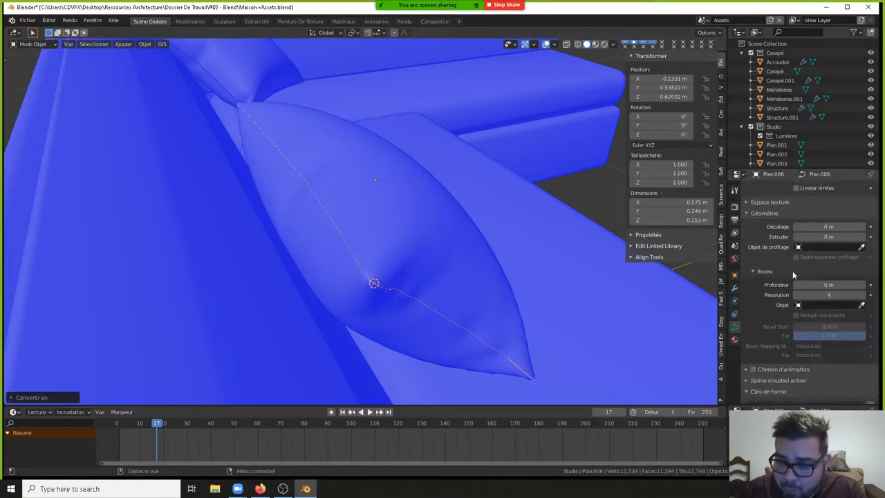
pyautogui.click(828, 284)
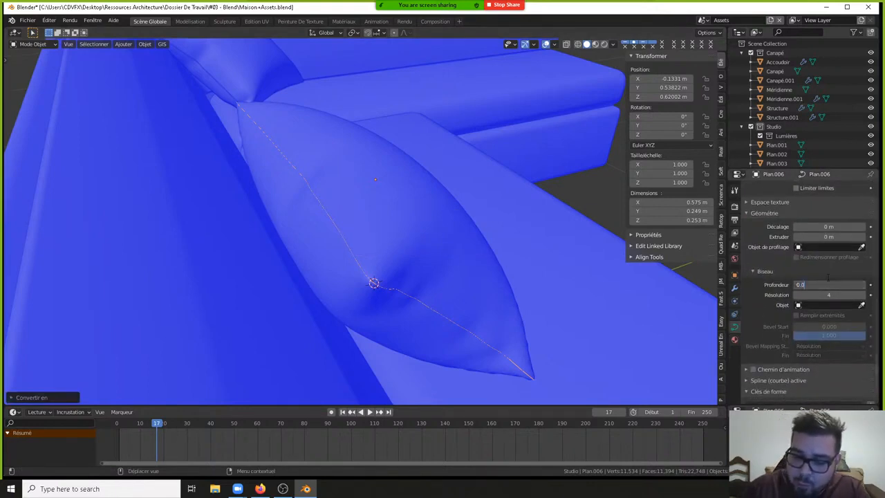
pyautogui.write('0.0258')
pyautogui.press('Return')
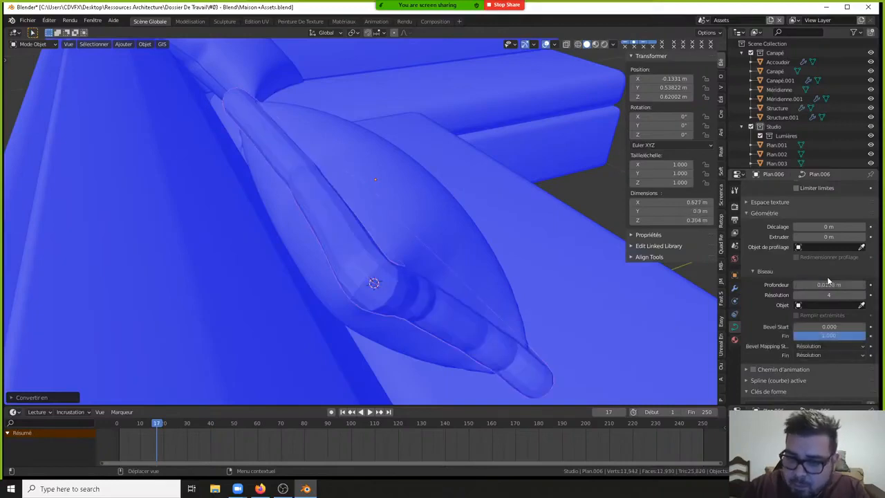
pyautogui.click(828, 284)
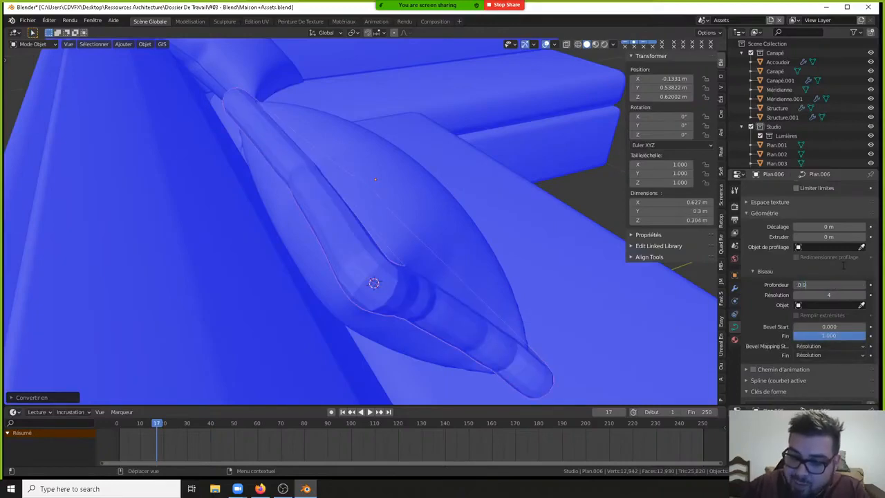
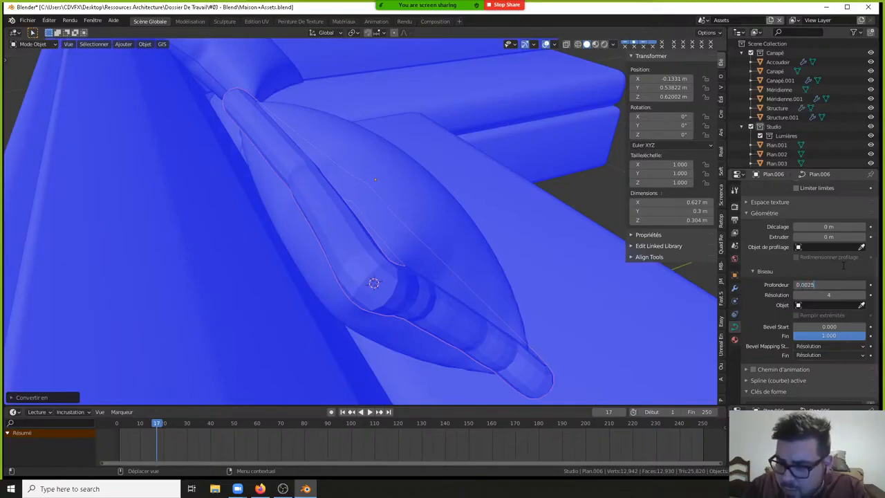
pyautogui.write('0.0025')
pyautogui.press('Return')
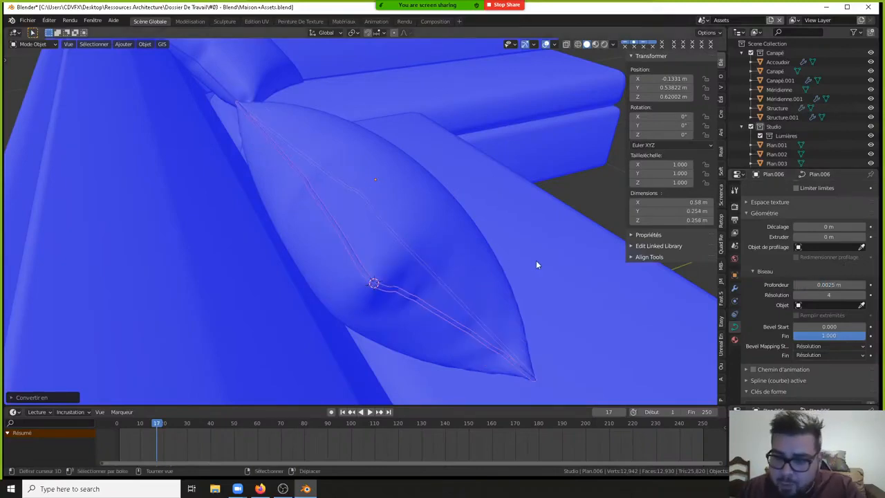
# - Convert the piping curve to a mesh, apply its rotation and scale, and set its origin to its geometry
pyautogui.hotkey('alt', 'c')
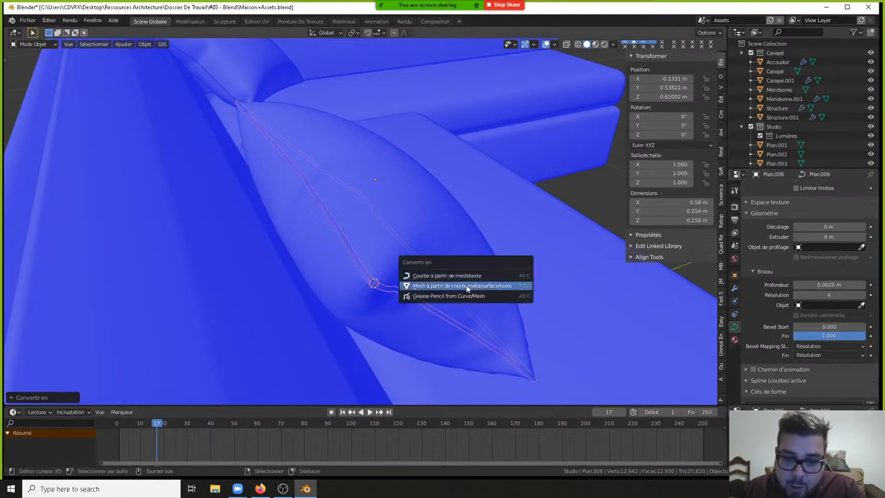
pyautogui.click(467, 289)
pyautogui.press('q')
pyautogui.click(408, 297)
pyautogui.press('q')
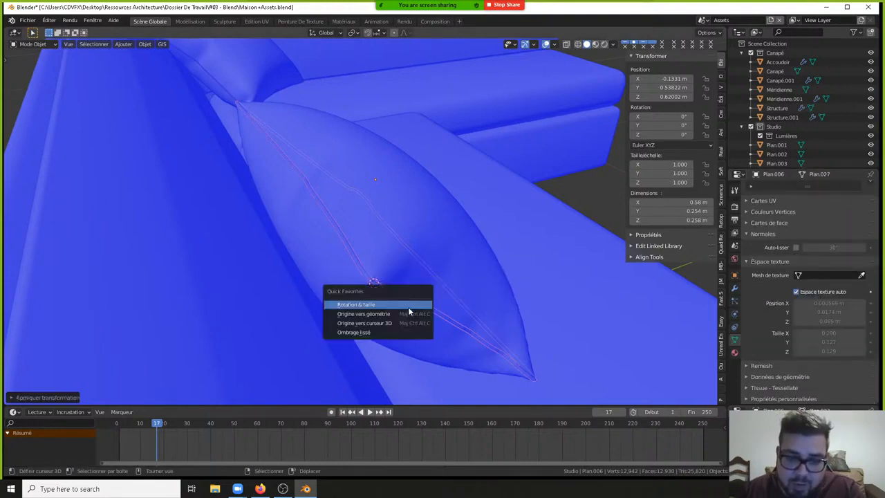
pyautogui.click(408, 314)
# - Shade the piping smooth and enable Auto Smooth at 180°
pyautogui.rightClick(467, 287)
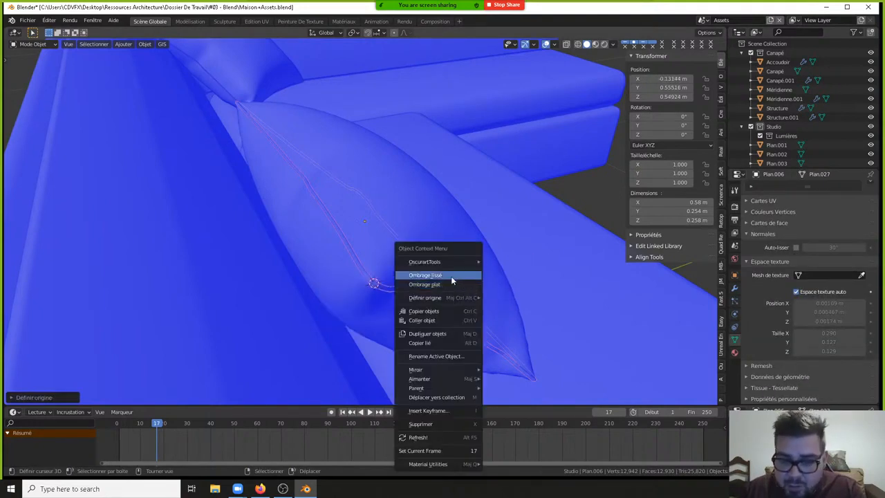
pyautogui.click(796, 247)
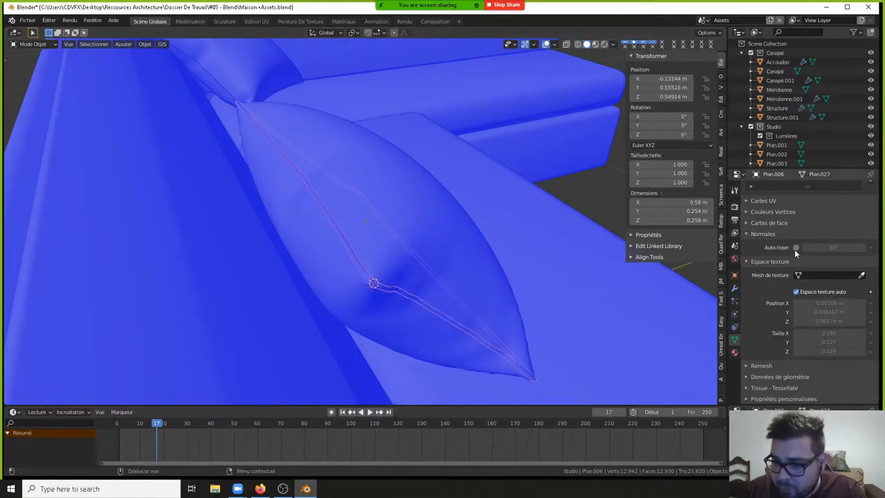
pyautogui.click(825, 247)
pyautogui.press('Return')
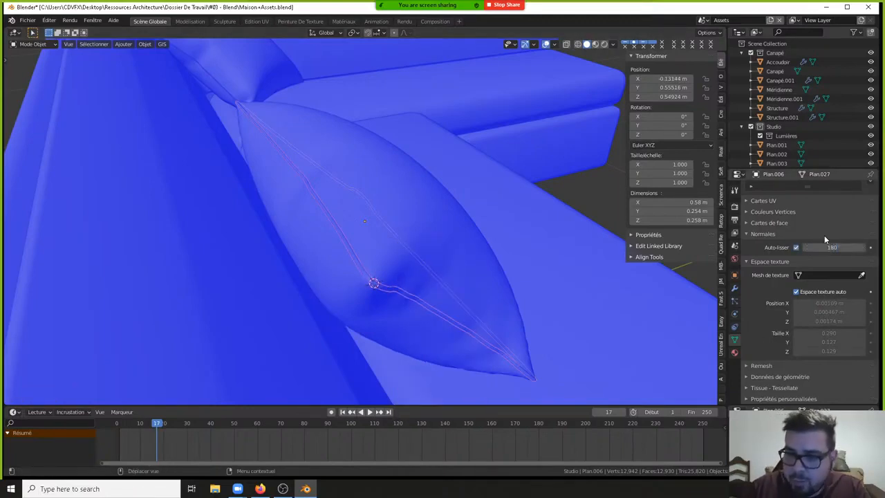
# - Place the 3D cursor on the chaise seat near its backrest and add a plane there
pyautogui.press('KP_7')
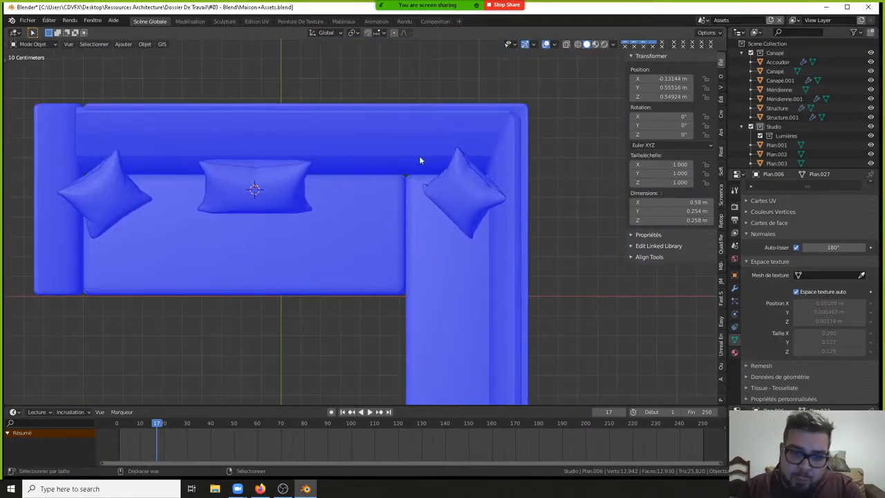
pyautogui.keyDown('shift'); pyautogui.moveTo(419, 159); pyautogui.dragTo(375, 42, button='middle'); pyautogui.keyUp('shift')
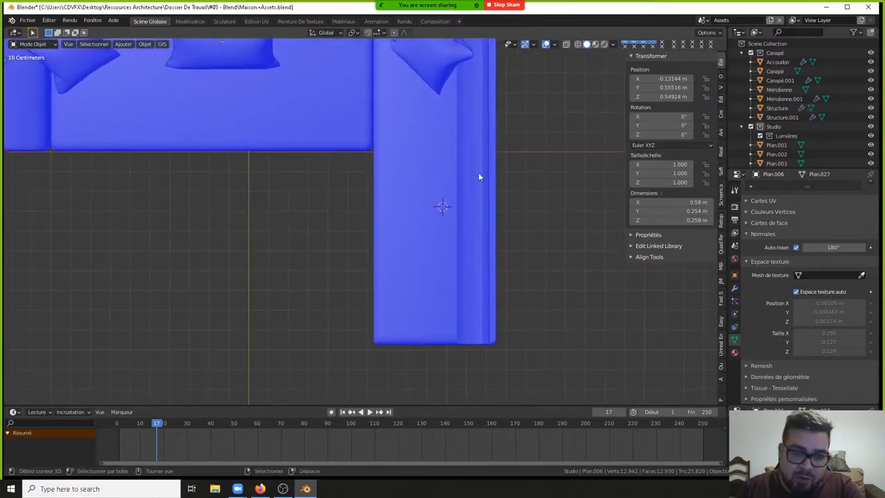
pyautogui.keyDown('shift'); pyautogui.moveTo(426, 165); pyautogui.dragTo(433, 220, button='middle'); pyautogui.keyUp('shift')
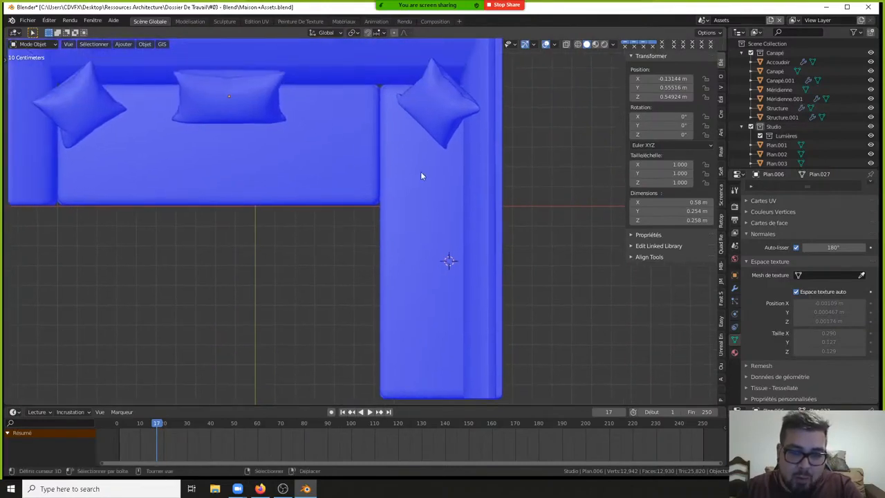
pyautogui.hotkey('shift', 'a')
pyautogui.click(475, 160)
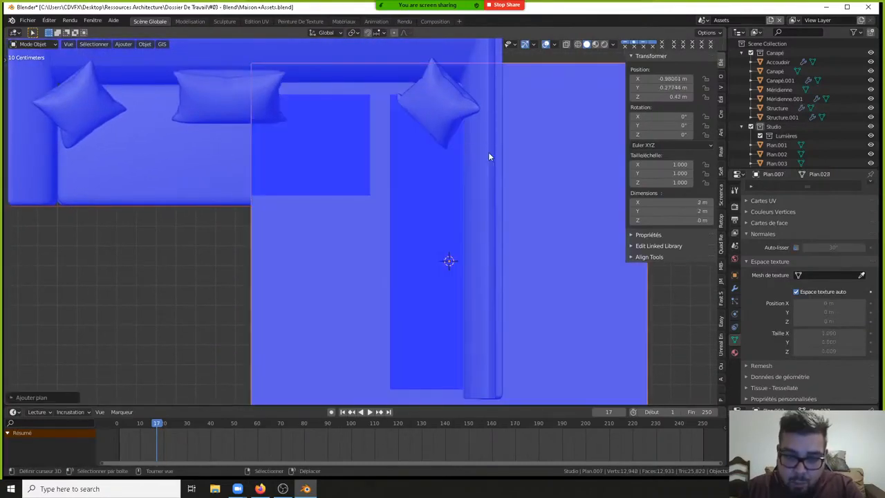
# - Stand the new plane upright, parallel to the chaise backrest, with a Y rotation of 90°
pyautogui.write('ry180')
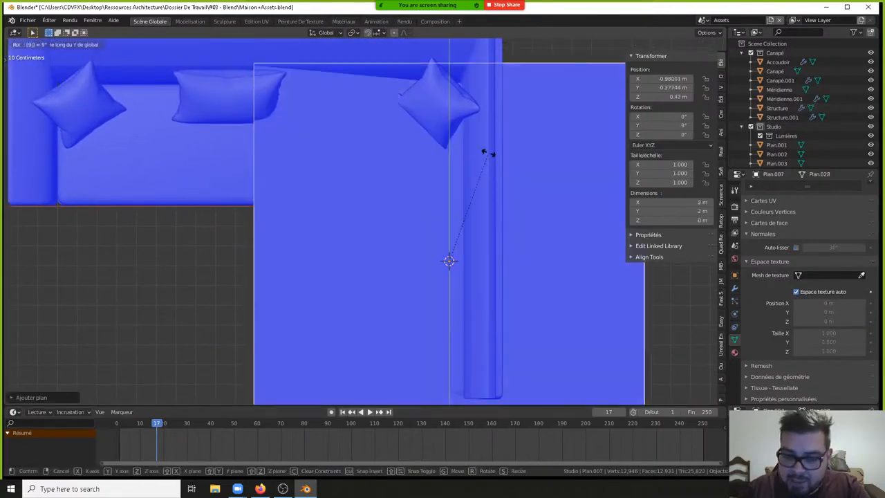
pyautogui.press('Return')
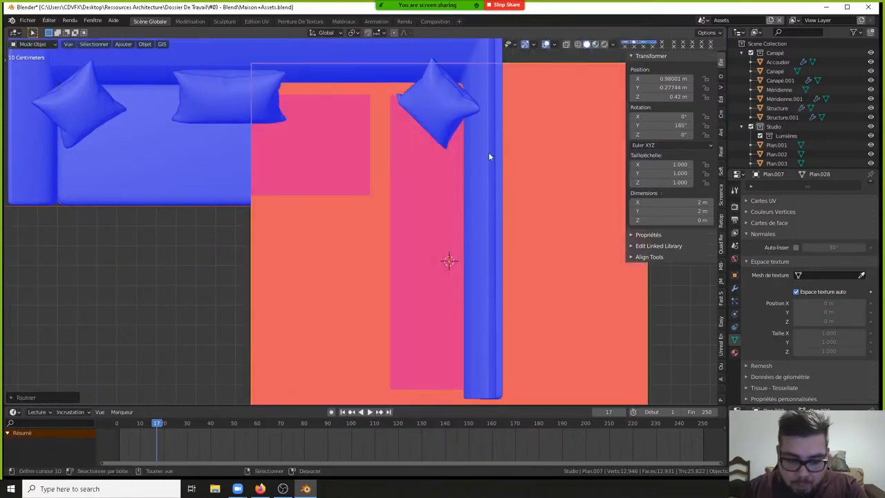
pyautogui.write('ry90')
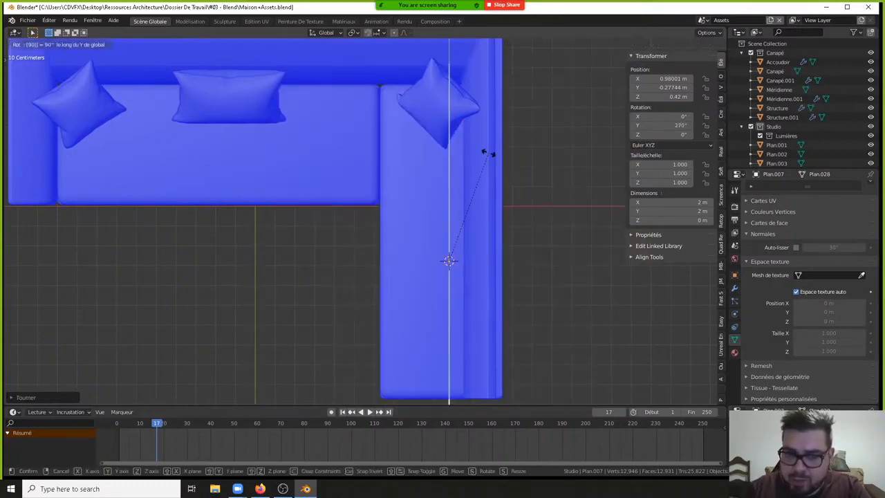
pyautogui.press('Return')
pyautogui.moveTo(488, 152); pyautogui.dragTo(552, 107, button='middle')
pyautogui.moveTo(501, 166); pyautogui.dragTo(509, 133, button='middle')
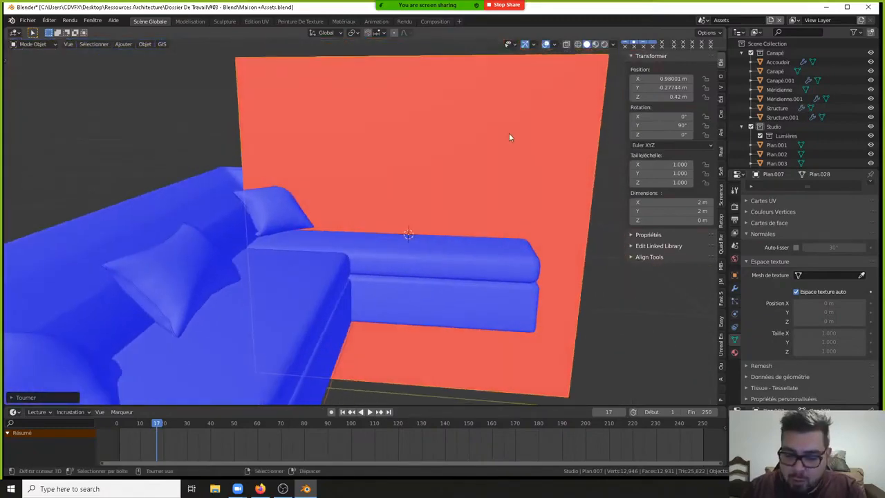
# - Scale the upright plane uniformly by 0.2 while viewing the sofa from the side
pyautogui.press('KP_3')
pyautogui.press('KP_1')
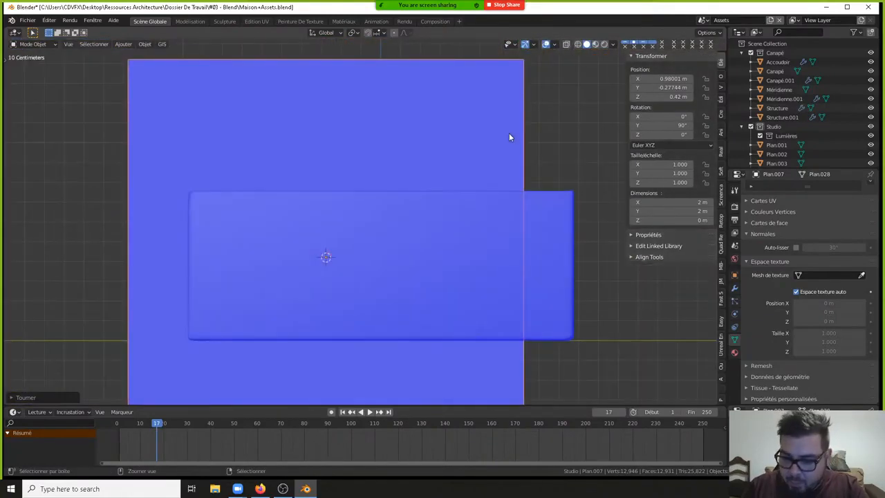
pyautogui.press('ctrl+KP_1')
pyautogui.press('KP_Decimal')
pyautogui.write('s')
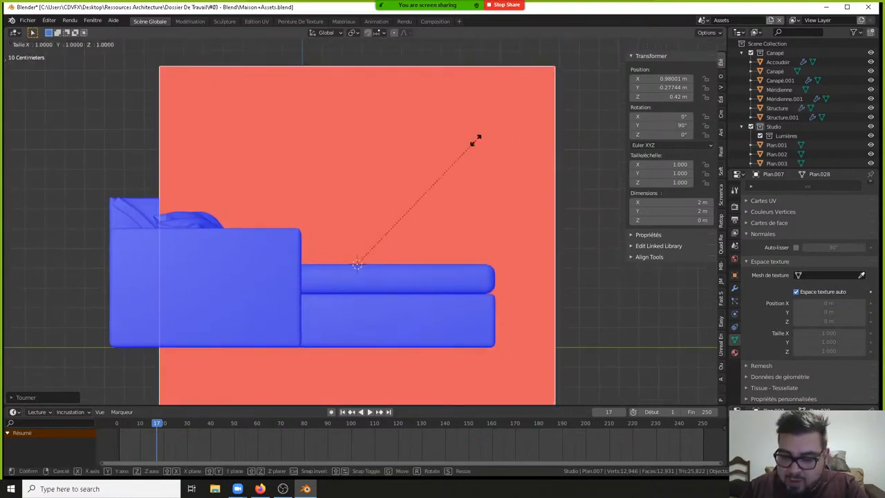
pyautogui.write('0.2')
pyautogui.press('Return')
# - Raise the plane 0.2 m along Z and stretch it by 1.5 along Y
pyautogui.write('g')
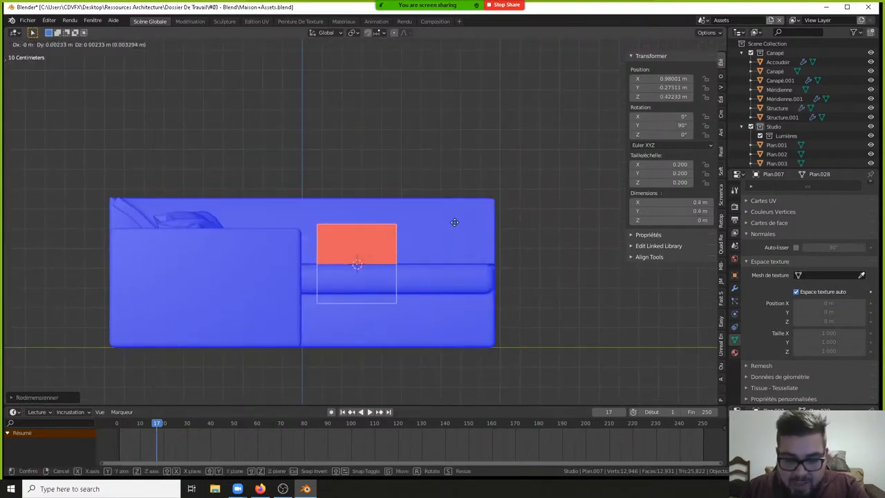
pyautogui.write('z0.2')
pyautogui.press('Return')
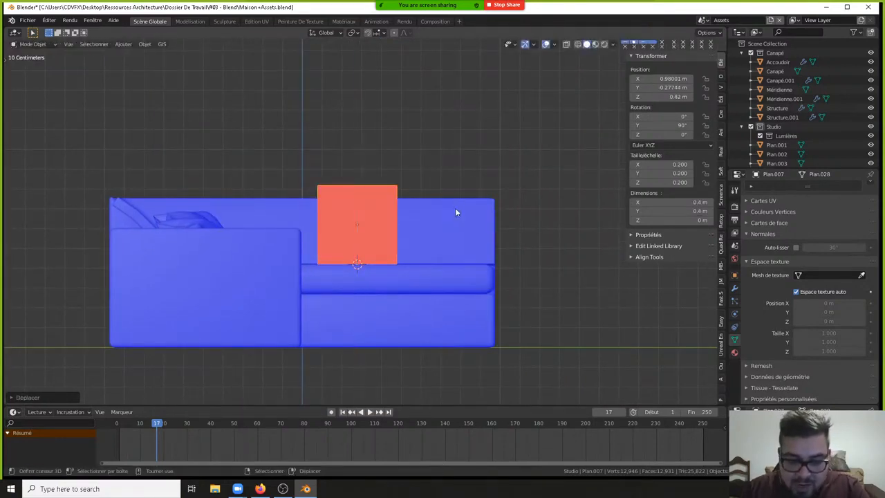
pyautogui.write('sy1.5')
pyautogui.press('Return')
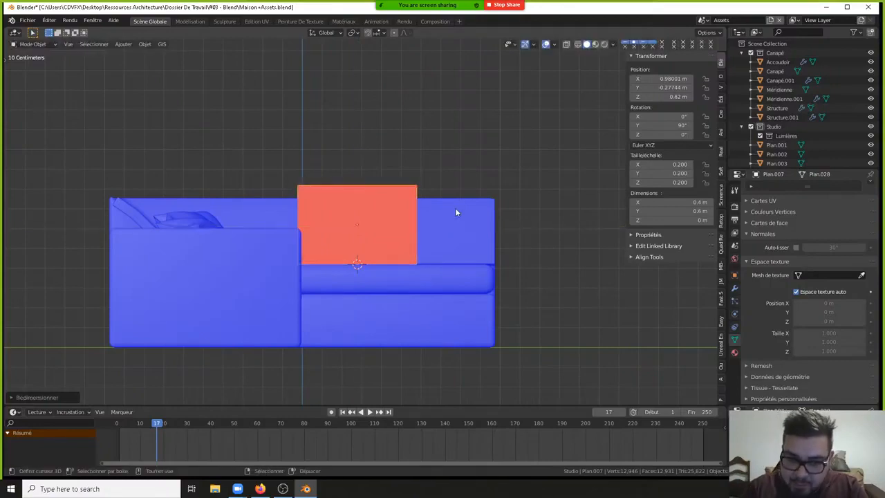
# - Apply the plane's rotation and scale, and set its origin to its geometry
pyautogui.press('q')
pyautogui.click(414, 163)
pyautogui.press('q')
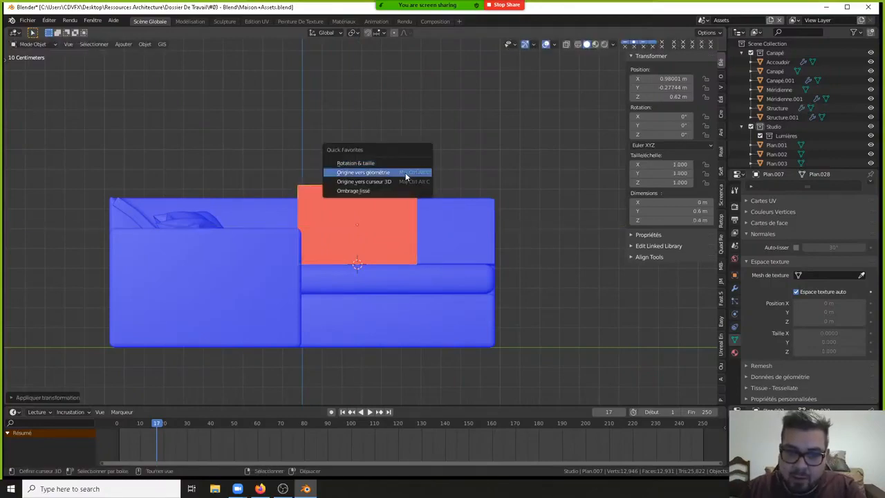
pyautogui.click(406, 173)
pyautogui.moveTo(415, 177); pyautogui.dragTo(481, 186, button='middle')
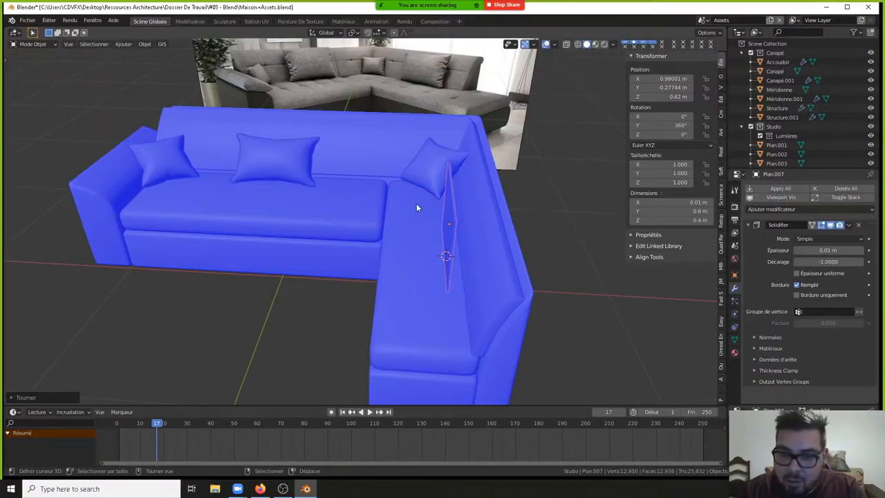
pyautogui.moveTo(416, 207); pyautogui.dragTo(483, 199, button='middle')
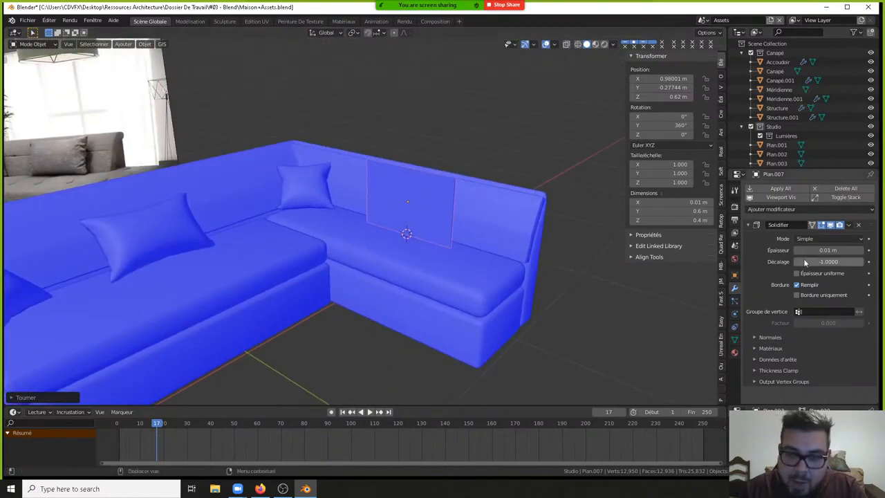
pyautogui.moveTo(410, 137); pyautogui.dragTo(665, 233, button='middle')
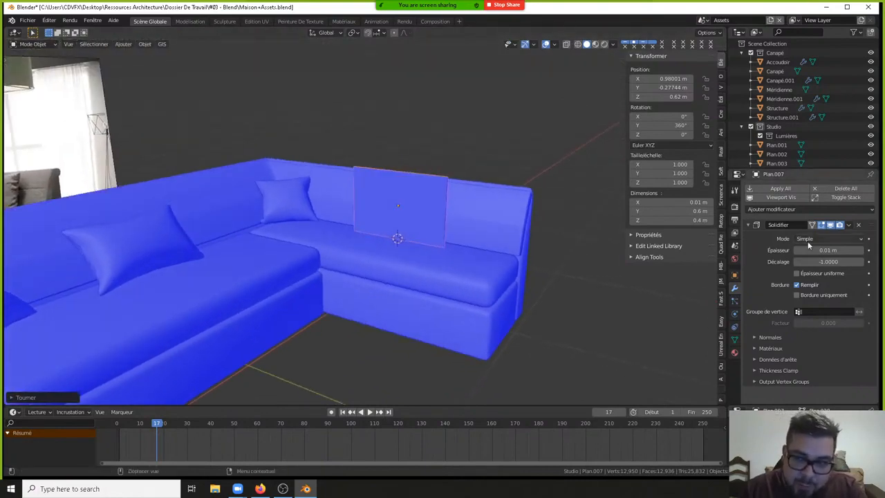
pyautogui.hotkey('ctrl', 'a')
pyautogui.moveTo(470, 185); pyautogui.dragTo(357, 200, button='middle')
pyautogui.hotkey('ctrl', 'z')
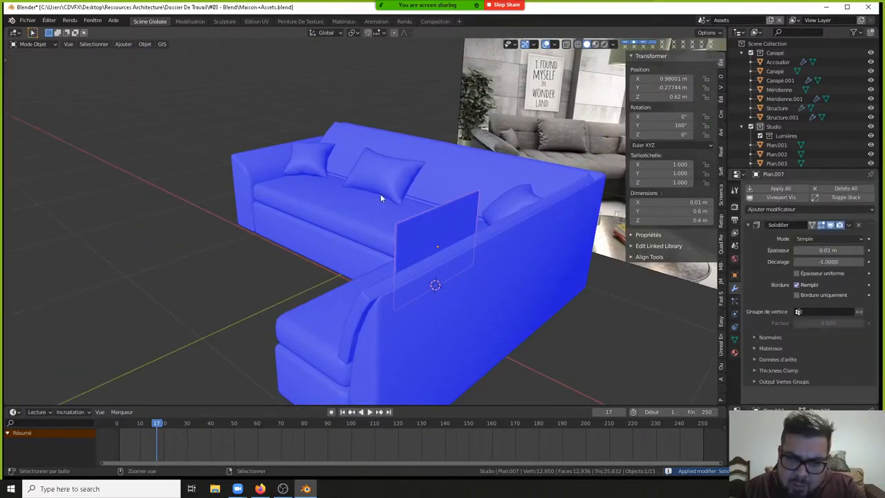
pyautogui.hotkey('ctrl', 'z')
pyautogui.hotkey('ctrl', 'z')
# - Subdivide the whole upright plane three times in Edit Mode and return to Object Mode
pyautogui.moveTo(450, 208); pyautogui.dragTo(565, 198, button='middle')
pyautogui.press('Tab')
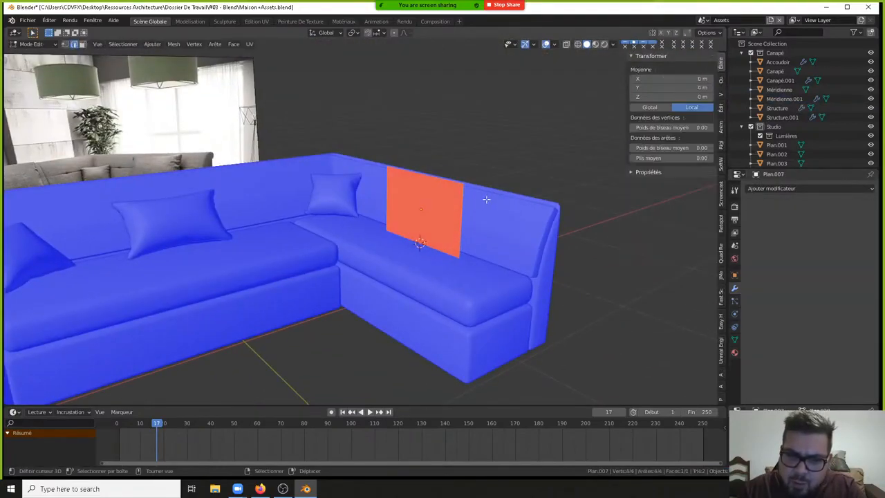
pyautogui.moveTo(477, 201); pyautogui.dragTo(517, 188, button='middle')
pyautogui.rightClick(490, 191)
pyautogui.click(469, 171)
pyautogui.rightClick(470, 172)
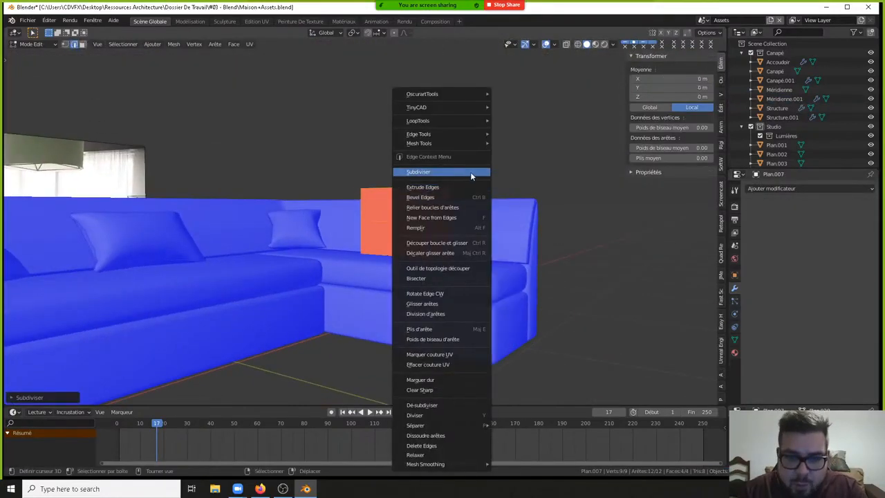
pyautogui.click(470, 171)
pyautogui.rightClick(471, 172)
pyautogui.click(472, 173)
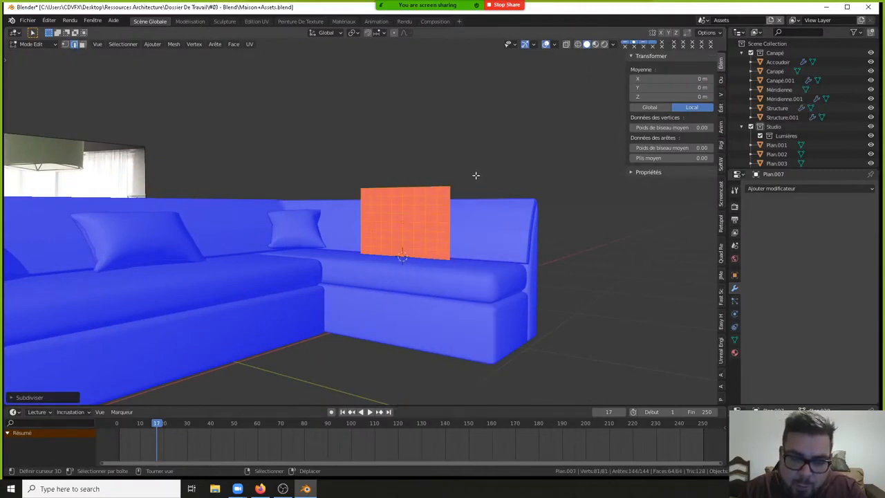
pyautogui.press('Tab')
# - Add a Solidify modifier with 0.01 m thickness to the plane, apply it, and recentre the origin on the geometry
pyautogui.click(799, 188)
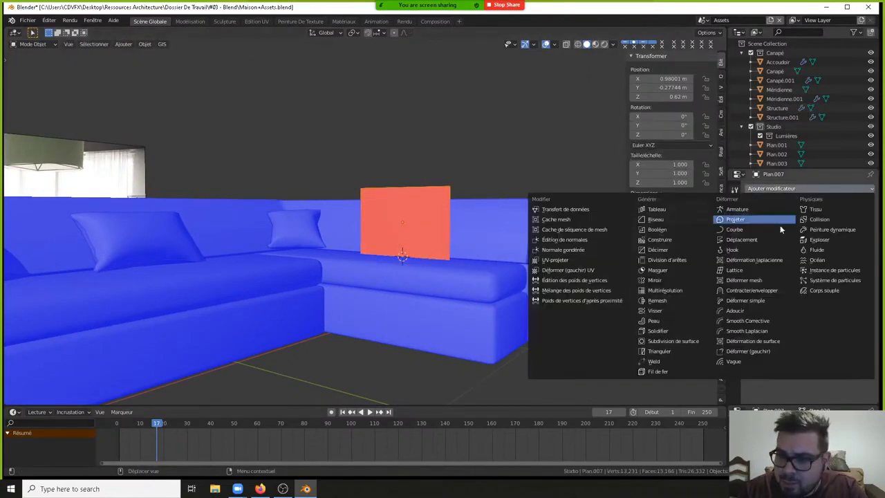
pyautogui.click(667, 331)
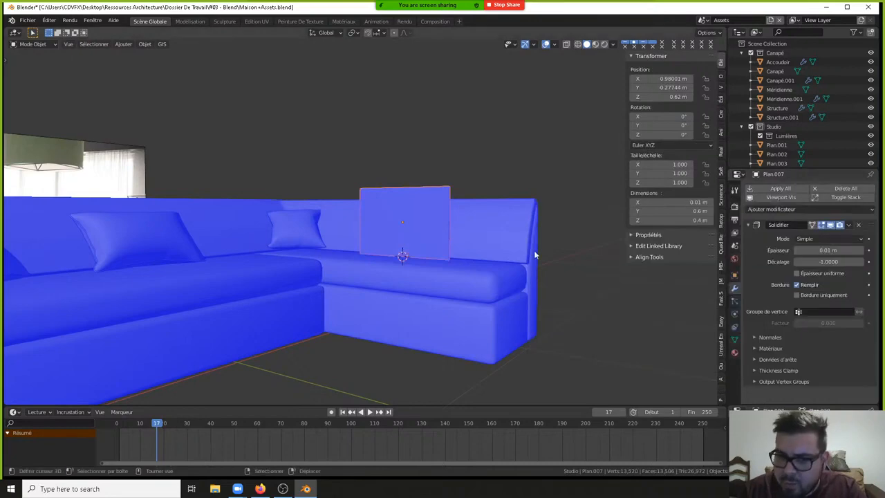
pyautogui.hotkey('ctrl', 'a')
pyautogui.press('q')
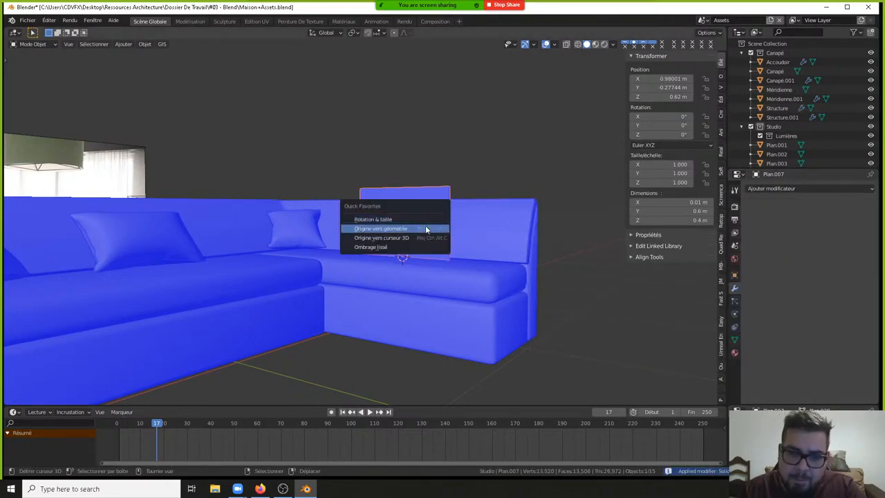
pyautogui.click(405, 228)
# - Tilt the cushion panel 12.6° about Y towards the chaise backrest, apply the rotation, and reset its origin to its geometry
pyautogui.moveTo(482, 205); pyautogui.dragTo(451, 208, button='middle')
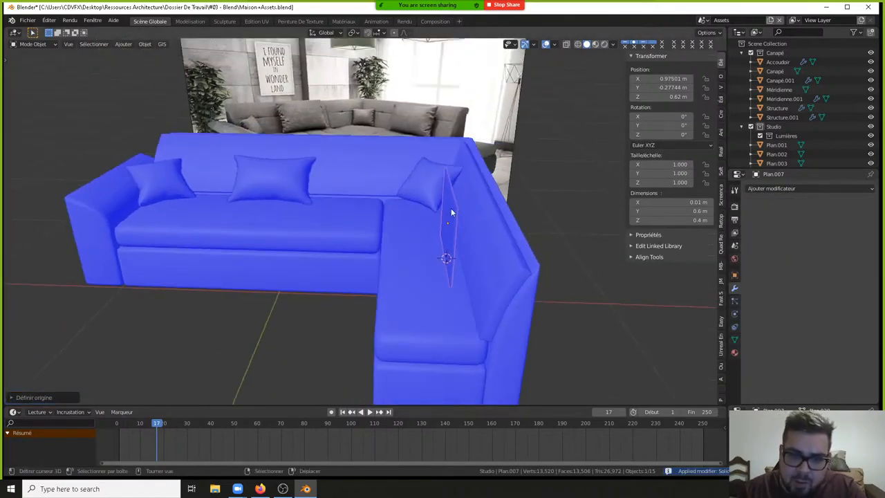
pyautogui.click(452, 213)
pyautogui.click(452, 212)
pyautogui.press('r')
pyautogui.press('y')
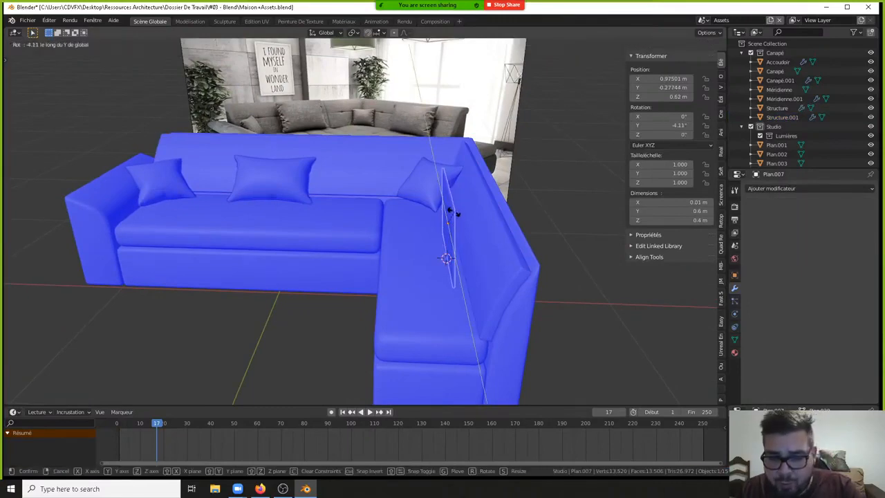
pyautogui.click(558, 267)
pyautogui.moveTo(549, 241); pyautogui.dragTo(469, 220, button='middle')
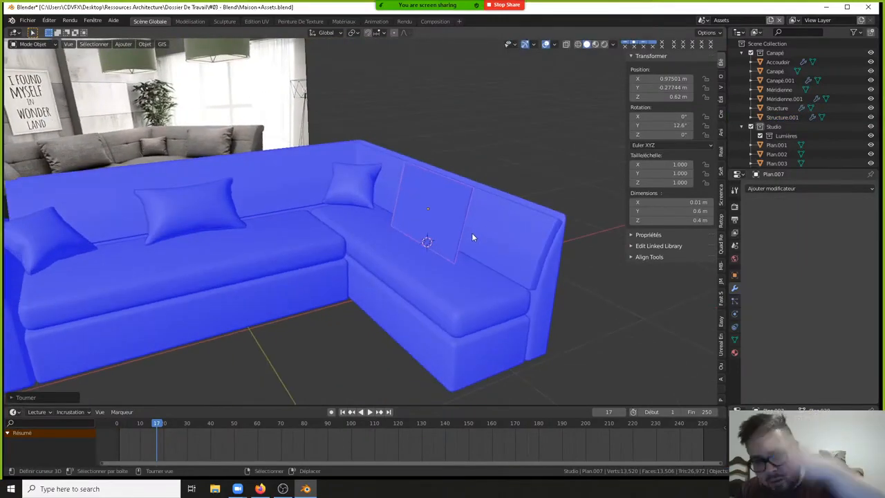
pyautogui.press('q')
pyautogui.click(497, 191)
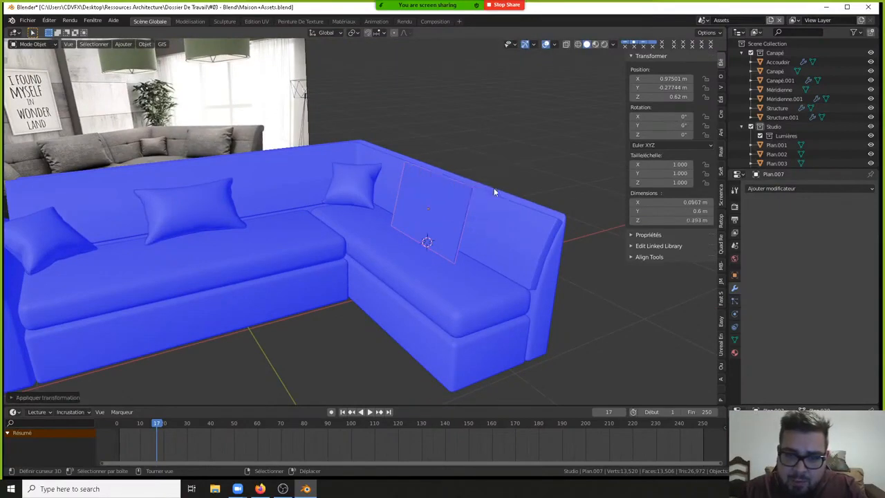
pyautogui.press('q')
pyautogui.click(493, 199)
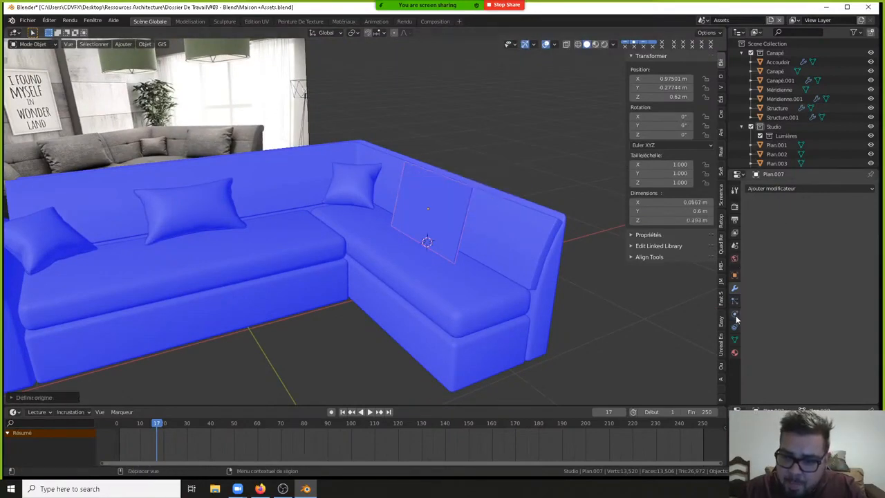
# - Add Cloth physics to the upright cushion panel, return to frame 1, and enable Pressure with a value of 100
pyautogui.click(735, 314)
pyautogui.click(805, 220)
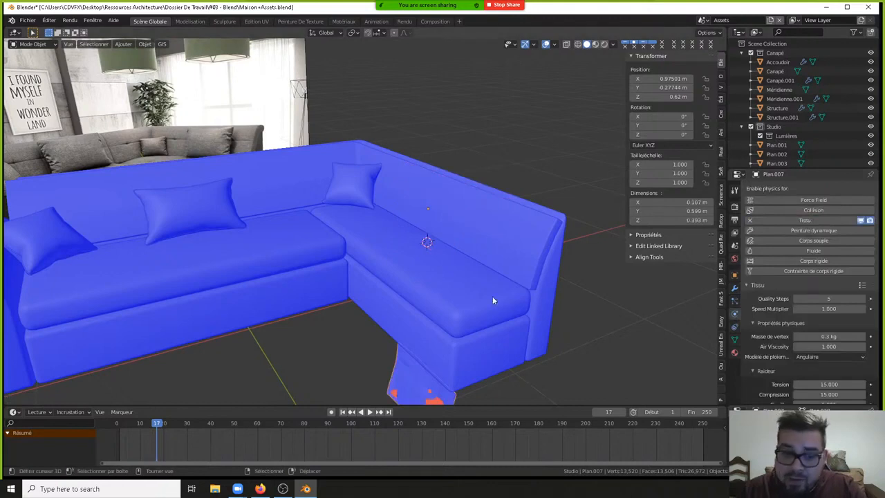
pyautogui.moveTo(157, 425); pyautogui.dragTo(119, 425)
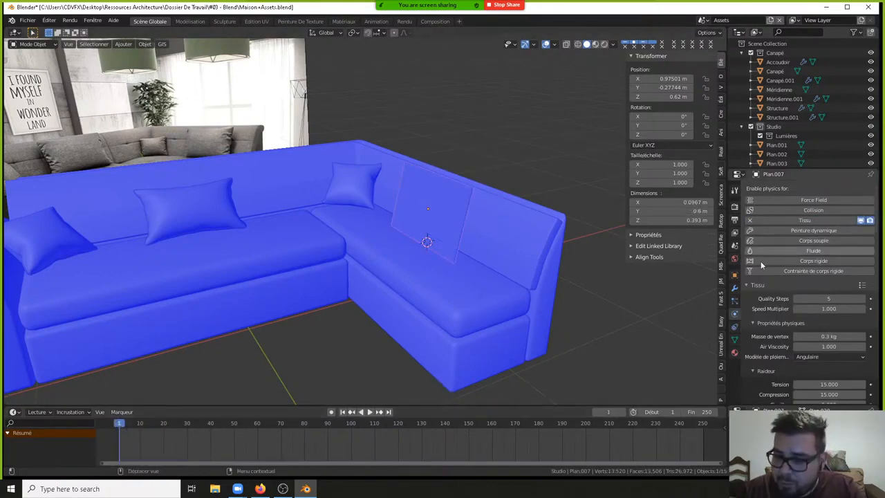
pyautogui.scroll(-10, 842, 355)
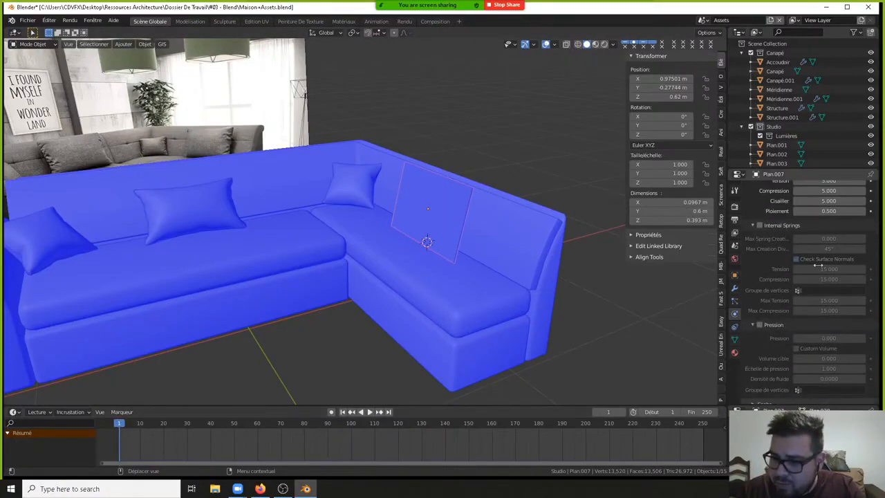
pyautogui.click(759, 324)
pyautogui.click(833, 338)
pyautogui.write('100')
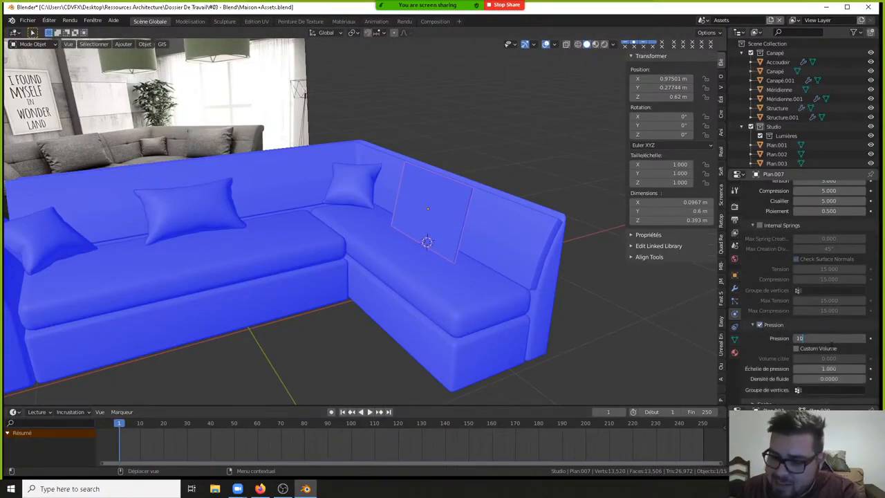
pyautogui.press('Return')
# - Set the cloth's collision quality to 5 and object distance to 0.001 m, and enable self-collisions with a 0.001 m distance
pyautogui.scroll(-5, 863, 332)
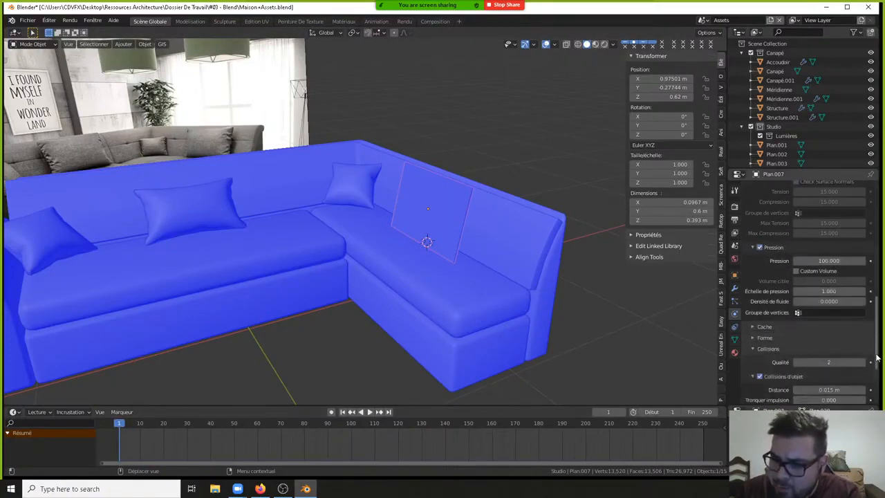
pyautogui.click(863, 300)
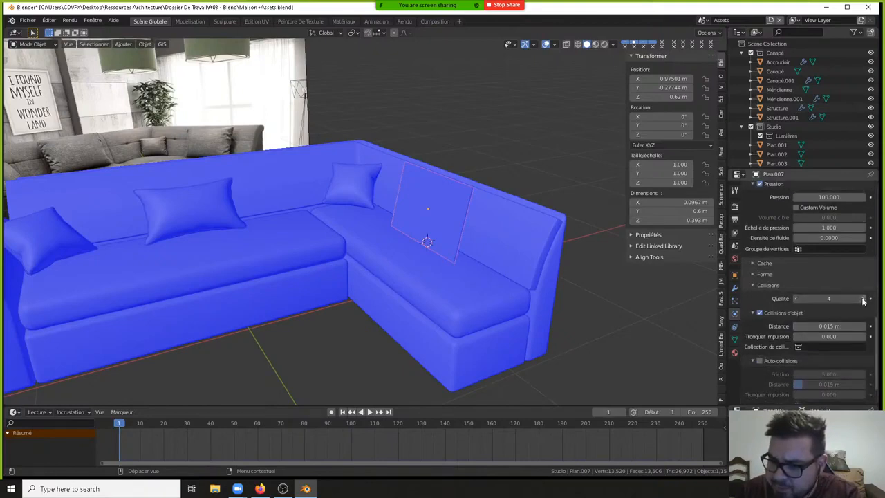
pyautogui.moveTo(843, 326); pyautogui.dragTo(796, 326)
pyautogui.click(771, 362)
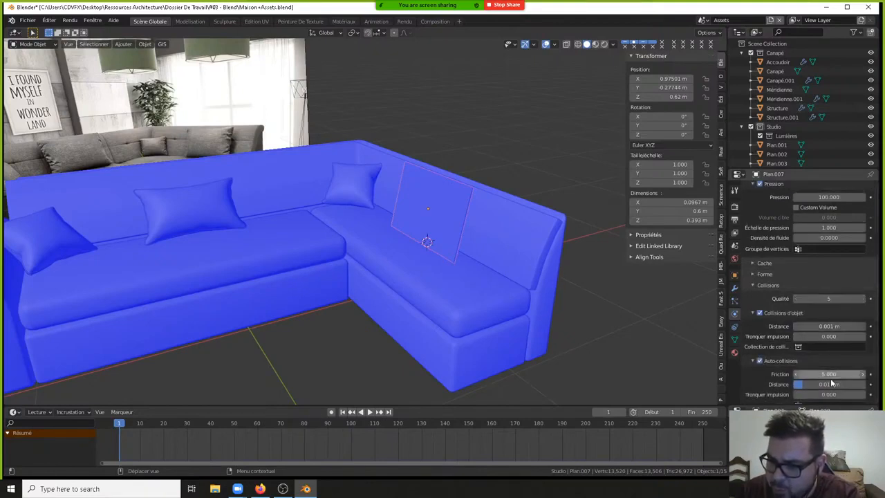
pyautogui.moveTo(836, 384); pyautogui.dragTo(789, 381)
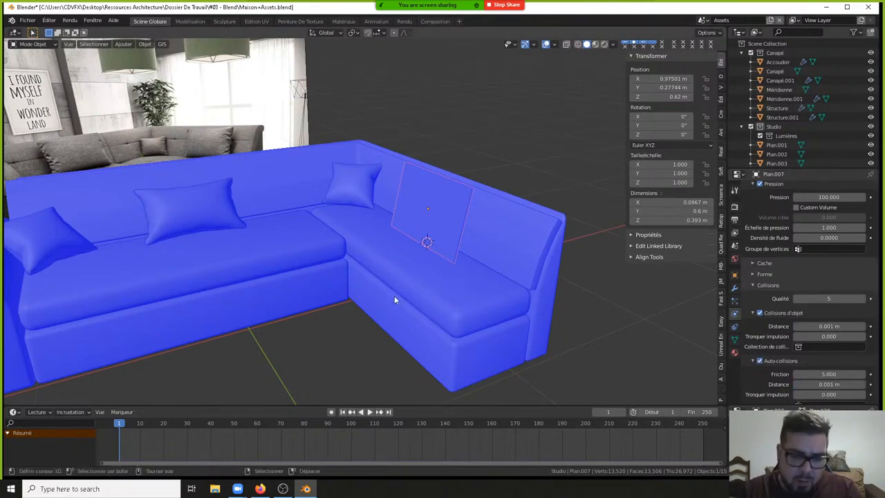
# - Simulate the inflating cushion, shift it to X 1.0383 m towards the chaise backrest, and keep its shape at frame 12
pyautogui.click(370, 411)
pyautogui.click(370, 413)
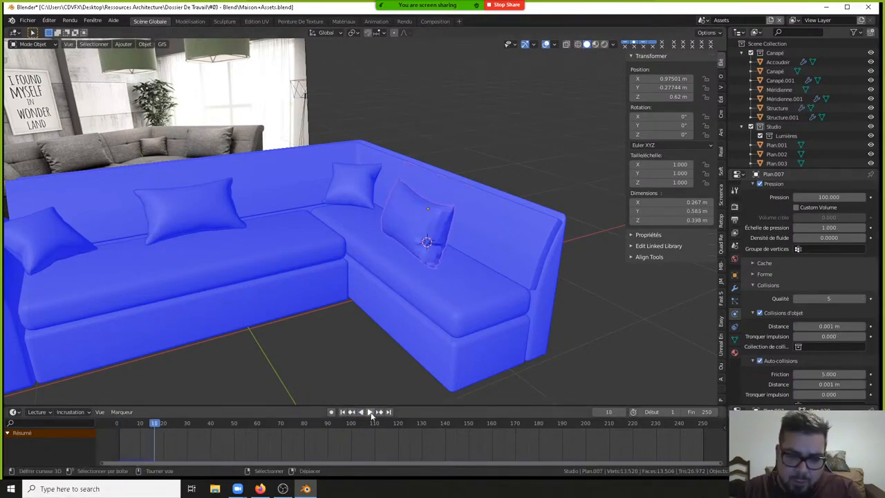
pyautogui.click(370, 412)
pyautogui.click(371, 411)
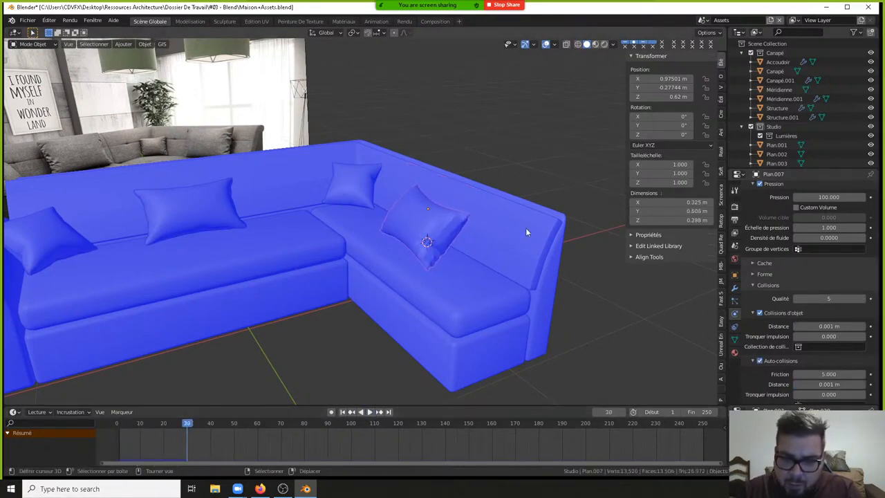
pyautogui.moveTo(525, 228); pyautogui.dragTo(452, 252, button='middle')
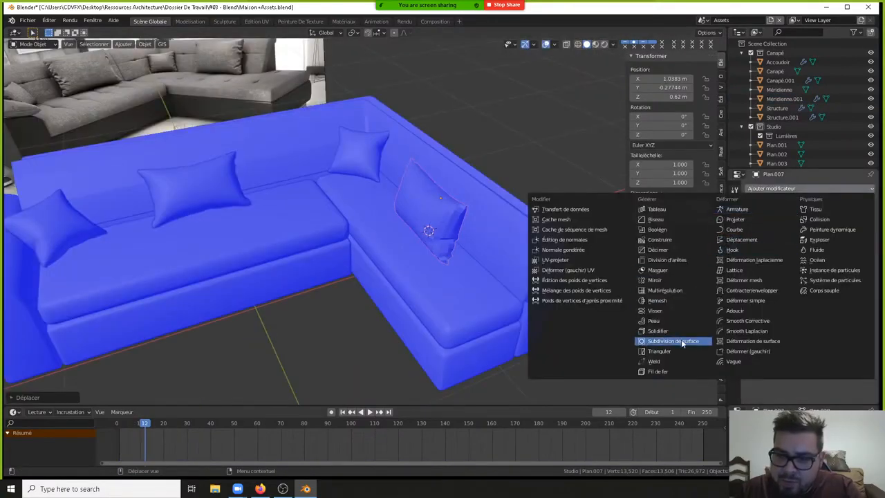
# - Add and apply a Subdivision Surface modifier on the inflated cushion, and set its origin to its geometry
pyautogui.click(681, 339)
pyautogui.hotkey('ctrl', 'a')
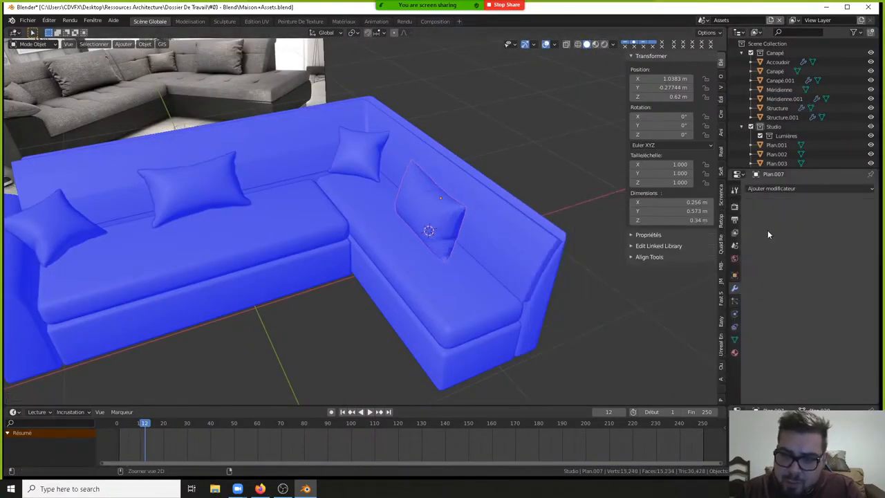
pyautogui.press('q')
pyautogui.click(449, 206)
pyautogui.press('q')
pyautogui.click(448, 213)
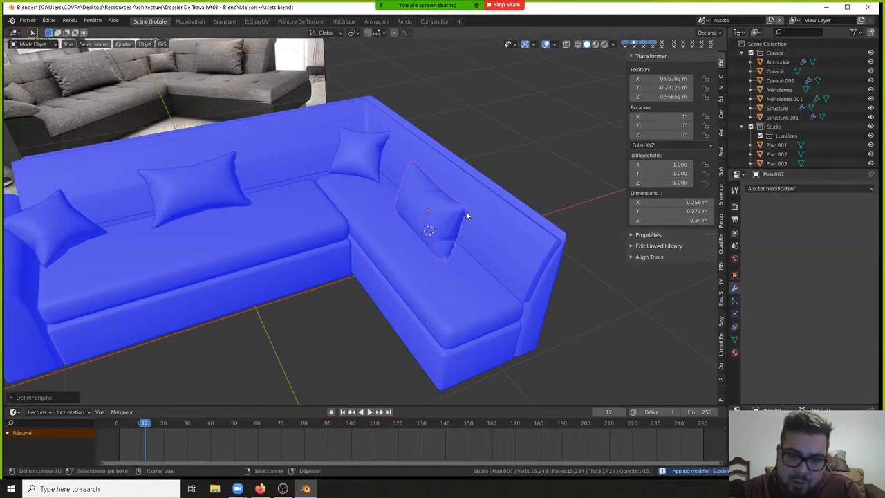
# - In Edit Mode, select the edge loop running around the cushion's side seam
pyautogui.moveTo(466, 211); pyautogui.dragTo(513, 221, button='middle')
pyautogui.press('Tab')
pyautogui.scroll(5, 493, 180)
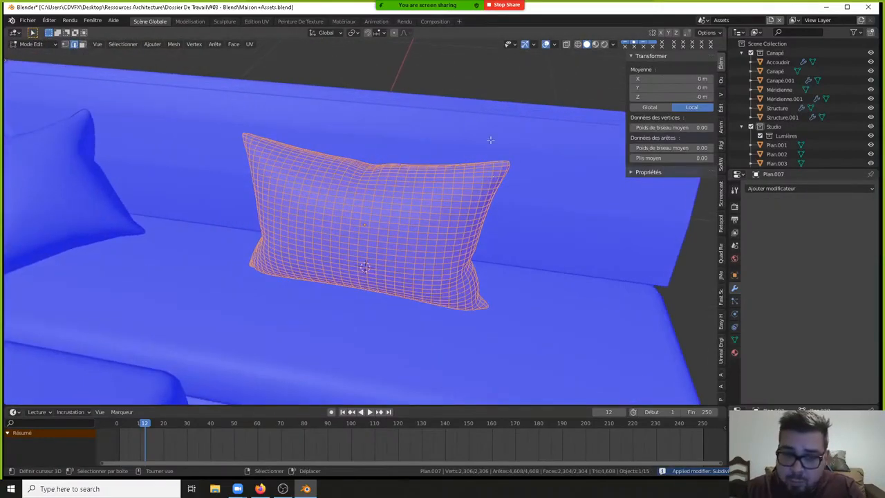
pyautogui.moveTo(492, 140); pyautogui.dragTo(370, 121, button='middle')
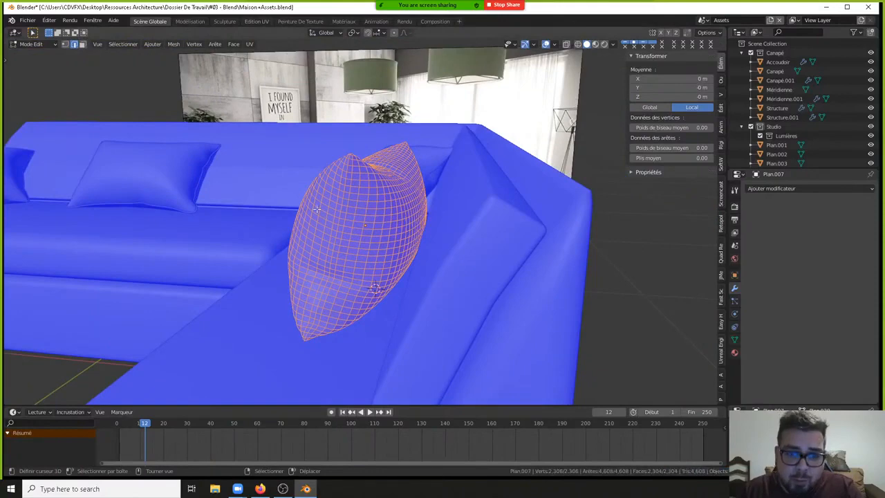
pyautogui.click(336, 192)
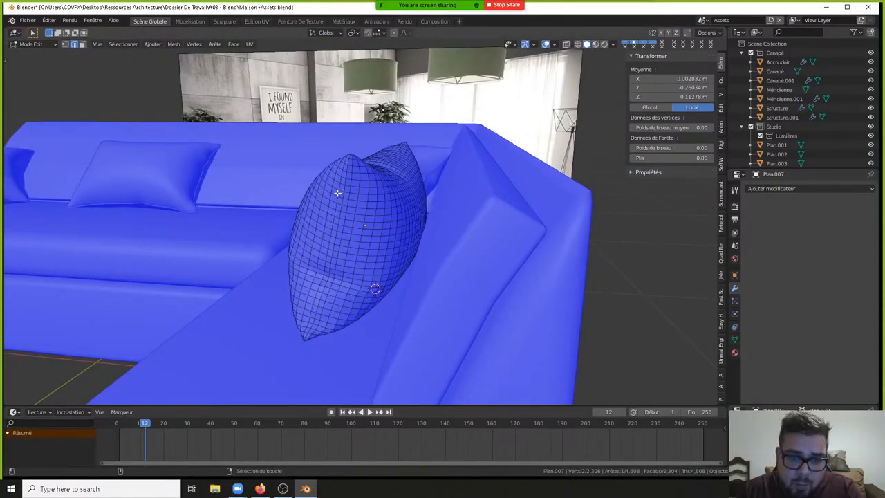
pyautogui.moveTo(337, 192); pyautogui.dragTo(374, 265, button='middle')
pyautogui.keyDown('ctrl'); pyautogui.click(374, 264); pyautogui.keyUp('ctrl')
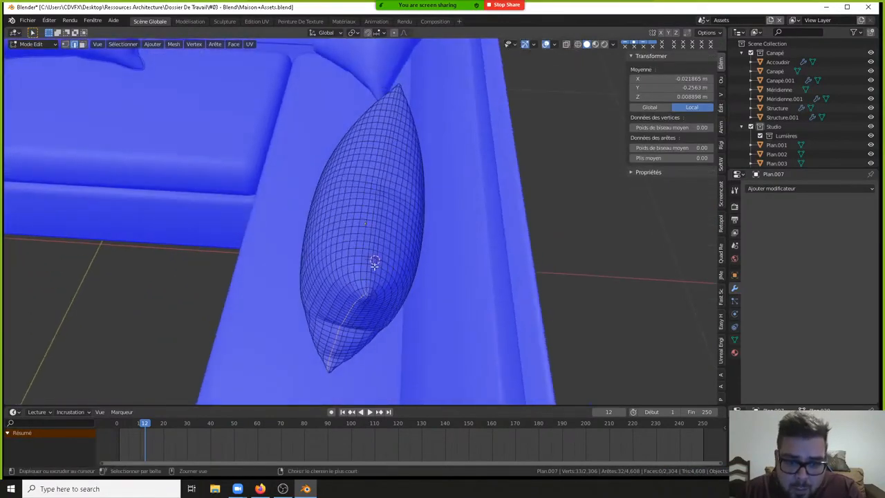
pyautogui.hotkey('alt', 'a')
pyautogui.keyDown('alt'); pyautogui.click(374, 266); pyautogui.keyUp('alt')
# - Duplicate the seam edge loop in place, separate it into its own object, and return to Object Mode
pyautogui.press('v')
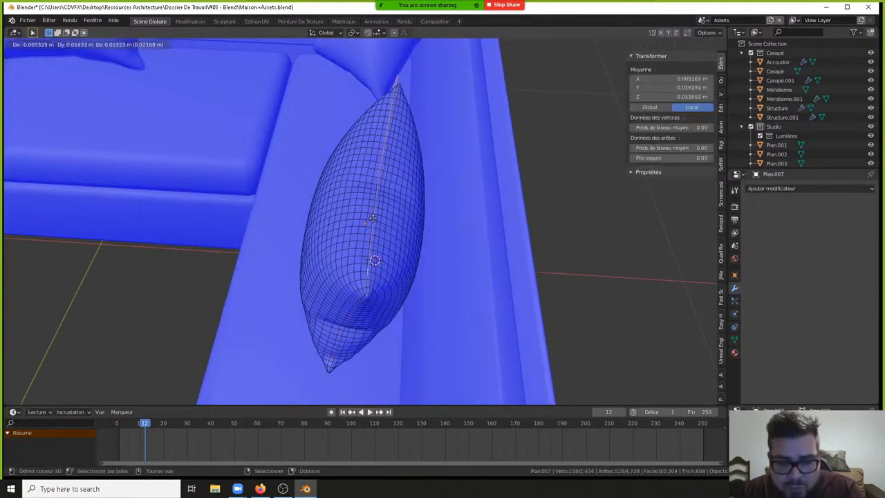
pyautogui.click(370, 195)
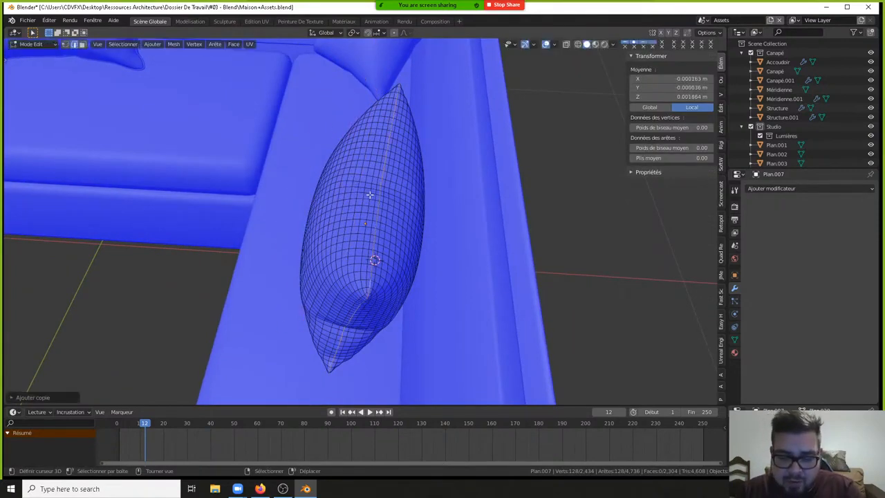
pyautogui.press('p')
pyautogui.click(364, 191)
pyautogui.press('Tab')
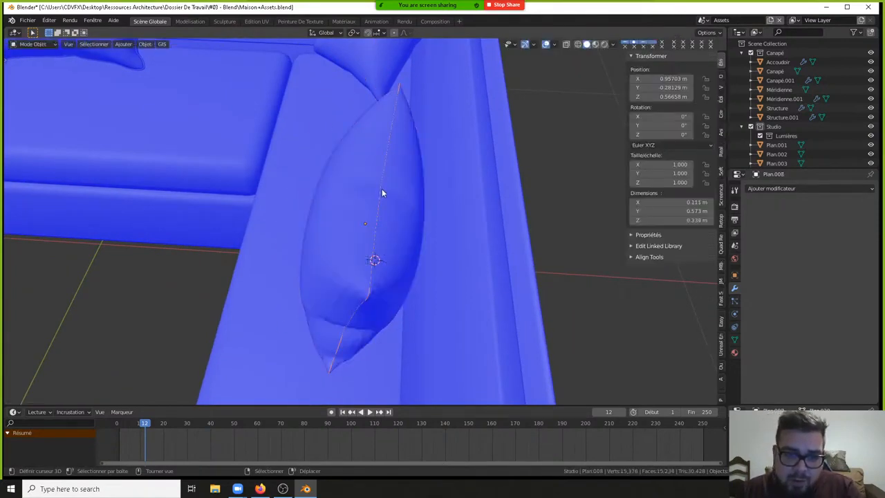
# - Convert the separated seam loop to a curve and give it a bevel depth of 0.0025 m
pyautogui.hotkey('alt', 'c')
pyautogui.click(326, 170)
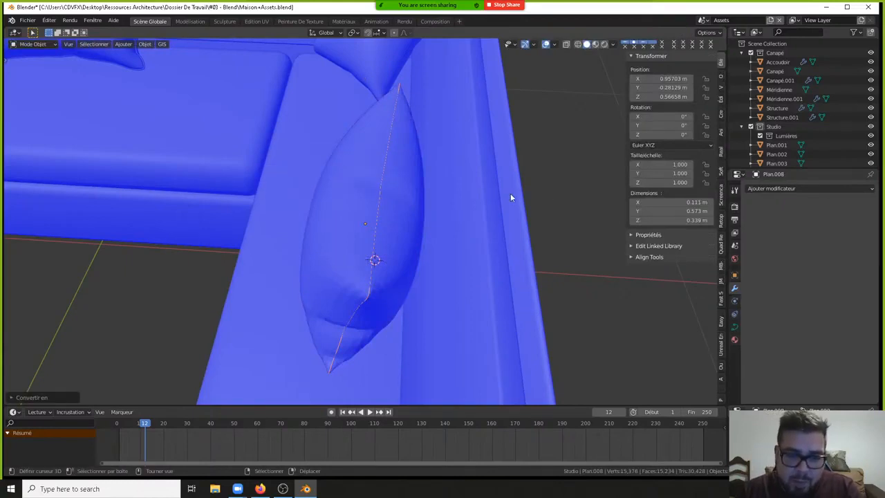
pyautogui.click(734, 327)
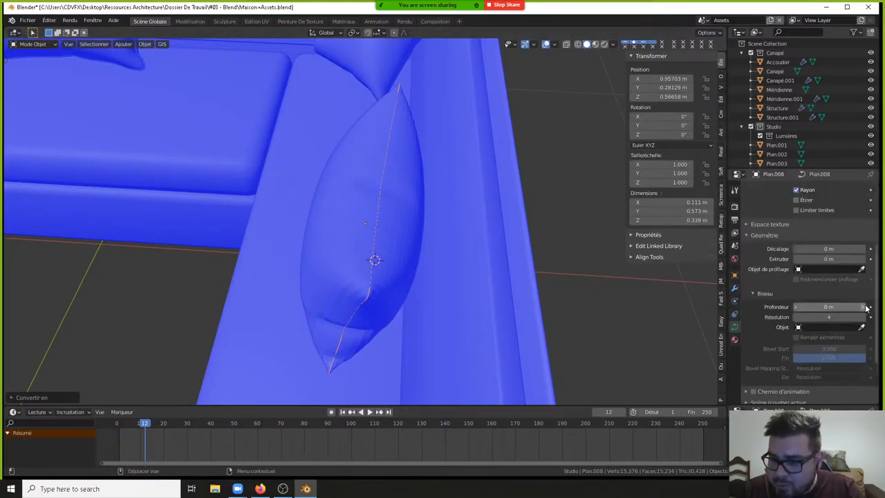
pyautogui.click(869, 307)
pyautogui.click(854, 308)
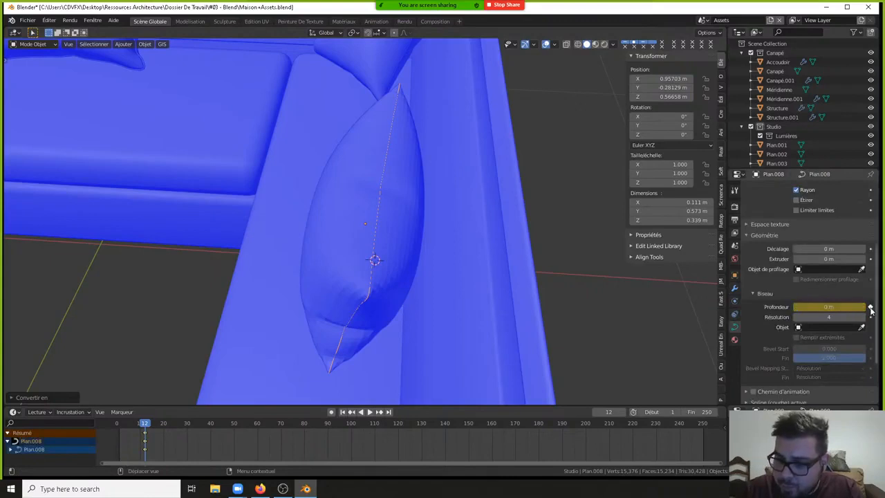
pyautogui.click(870, 308)
pyautogui.click(835, 306)
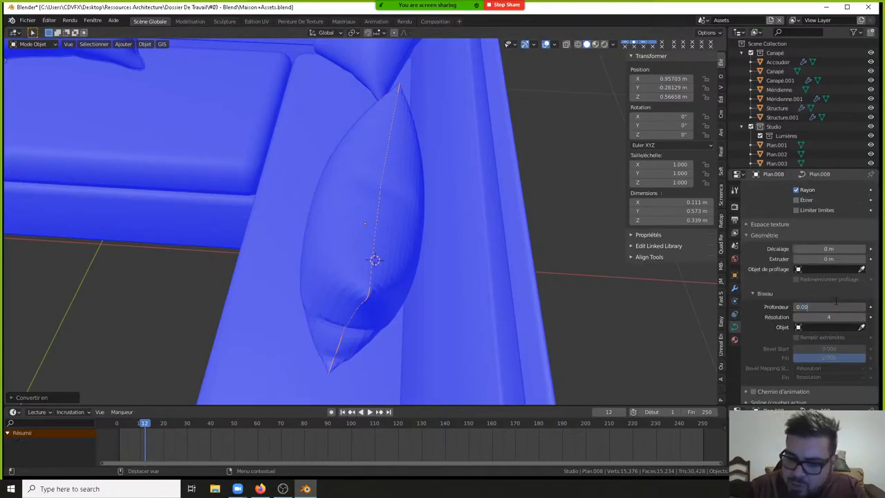
pyautogui.write('0.0025')
pyautogui.press('Return')
# - Set the seam piping's origin to its geometry and convert the curve to a mesh
pyautogui.press('q')
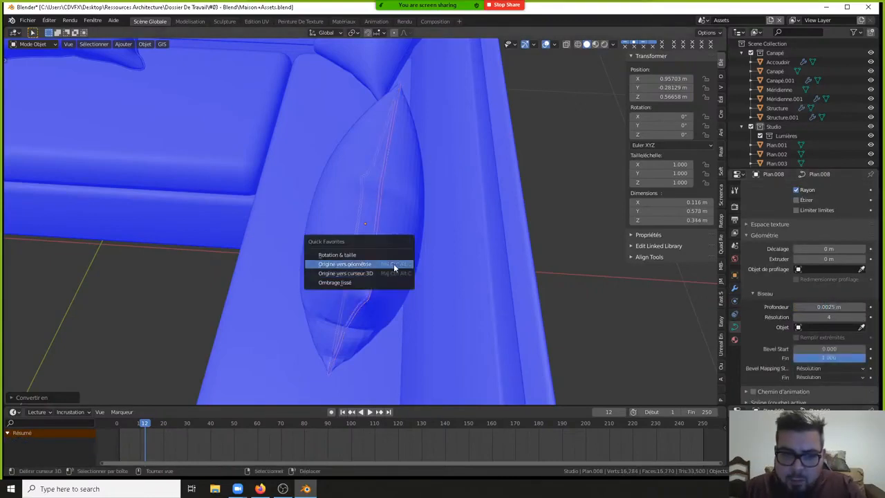
pyautogui.click(374, 264)
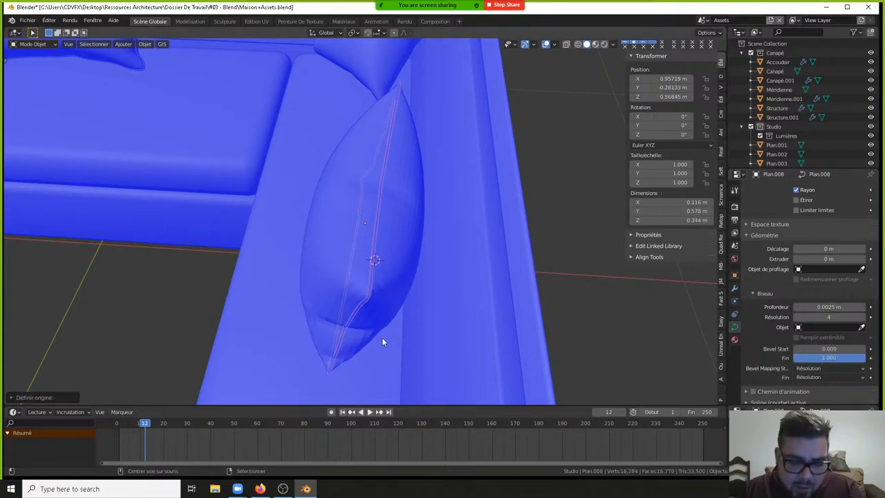
pyautogui.press('q')
pyautogui.click(356, 343)
# - Enable Auto Smooth on the seam piping and the cushion, with the cushion's angle at 180°
pyautogui.moveTo(253, 284); pyautogui.dragTo(342, 240, button='middle')
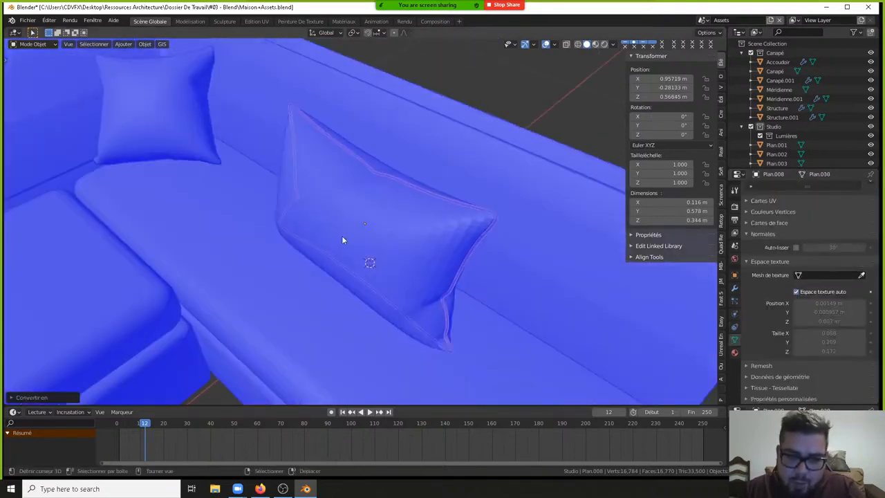
pyautogui.rightClick(486, 158)
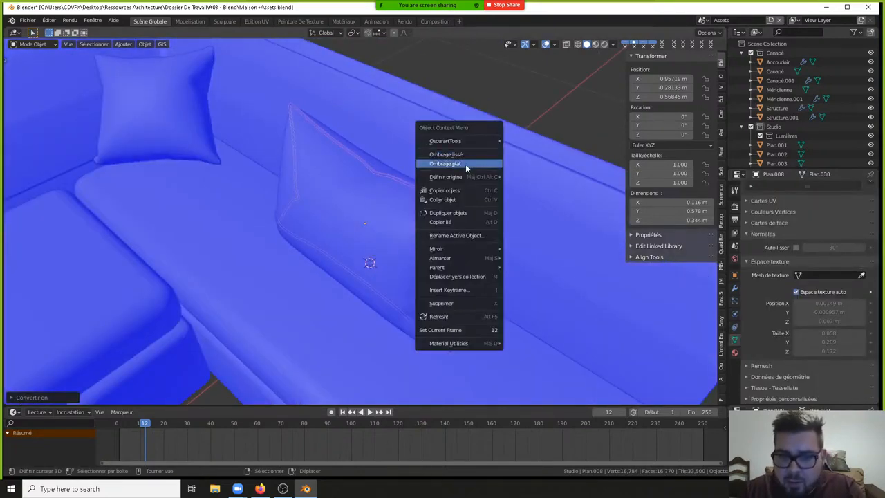
pyautogui.click(465, 164)
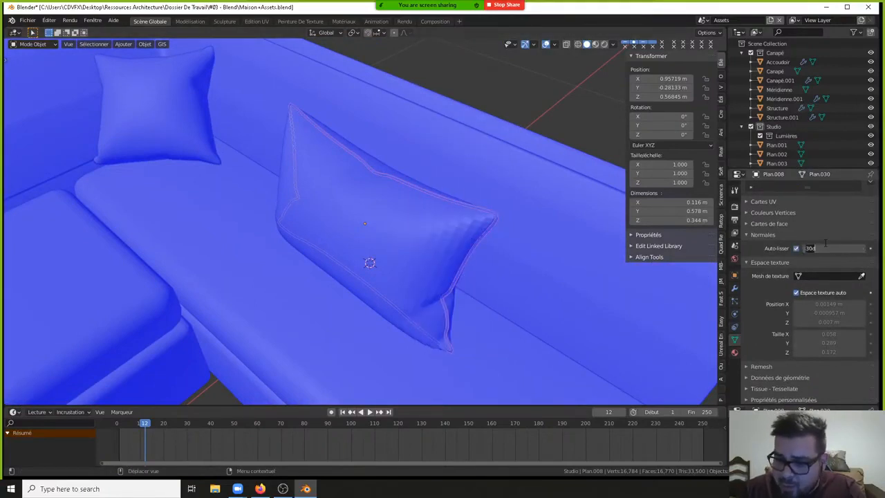
pyautogui.rightClick(434, 290)
pyautogui.scroll(-8, 463, 382)
pyautogui.moveTo(463, 381); pyautogui.dragTo(513, 154, button='middle')
pyautogui.moveTo(429, 142)
pyautogui.mouseDown(button='middle')
pyautogui.moveTo(499, 173)
pyautogui.moveTo(522, 158)
pyautogui.mouseUp(button='middle')
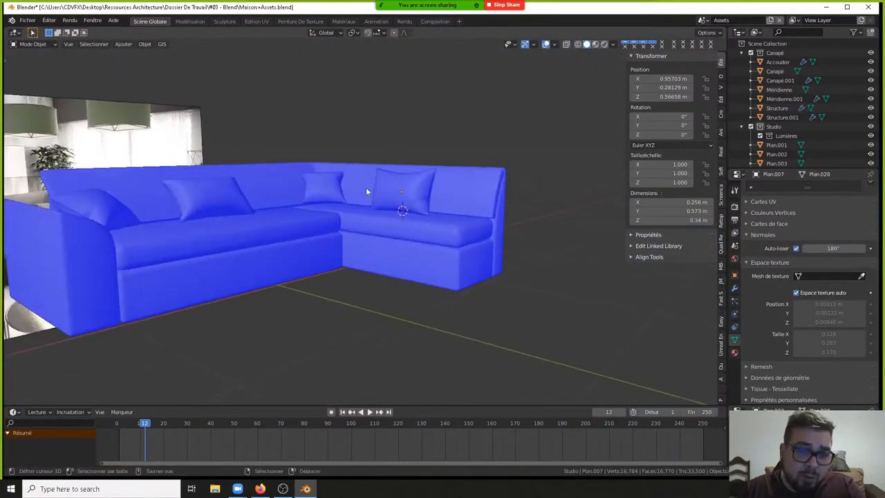
# - Reset the 3D cursor to the world origin and show the whole sofa from above with X-ray turned on
pyautogui.moveTo(366, 188)
pyautogui.mouseDown(button='middle')
pyautogui.moveTo(433, 202)
pyautogui.moveTo(411, 183)
pyautogui.moveTo(408, 231)
pyautogui.moveTo(414, 223)
pyautogui.moveTo(400, 252)
pyautogui.moveTo(401, 170)
pyautogui.moveTo(379, 256)
pyautogui.moveTo(340, 283)
pyautogui.moveTo(352, 245)
pyautogui.mouseUp(button='middle')
pyautogui.moveTo(376, 152); pyautogui.dragTo(379, 248, button='middle')
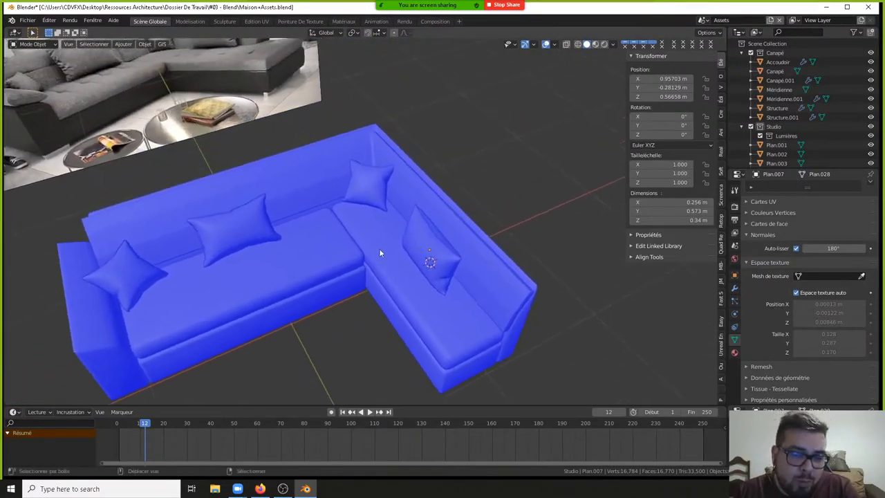
pyautogui.moveTo(379, 199); pyautogui.dragTo(357, 173, button='middle')
pyautogui.hotkey('shift', 'c')
pyautogui.press('KP_7')
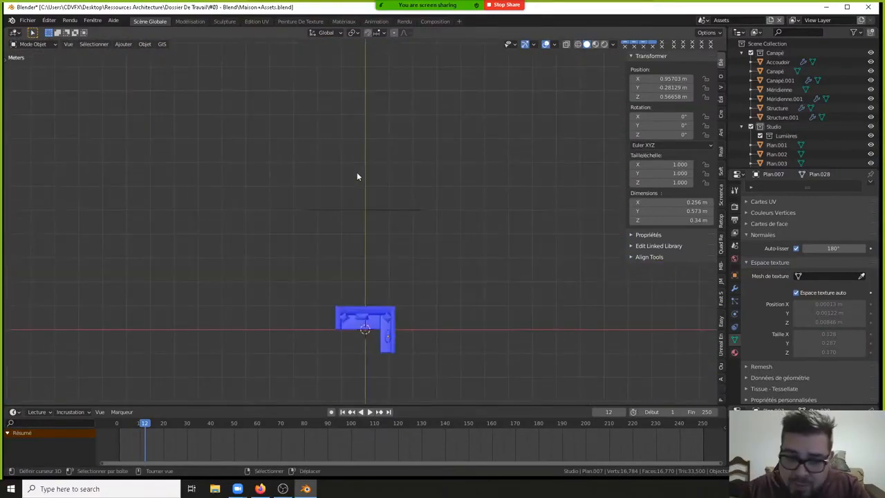
pyautogui.scroll(5, 401, 173)
pyautogui.keyDown('shift'); pyautogui.moveTo(402, 319); pyautogui.dragTo(378, 330, button='middle'); pyautogui.keyUp('shift')
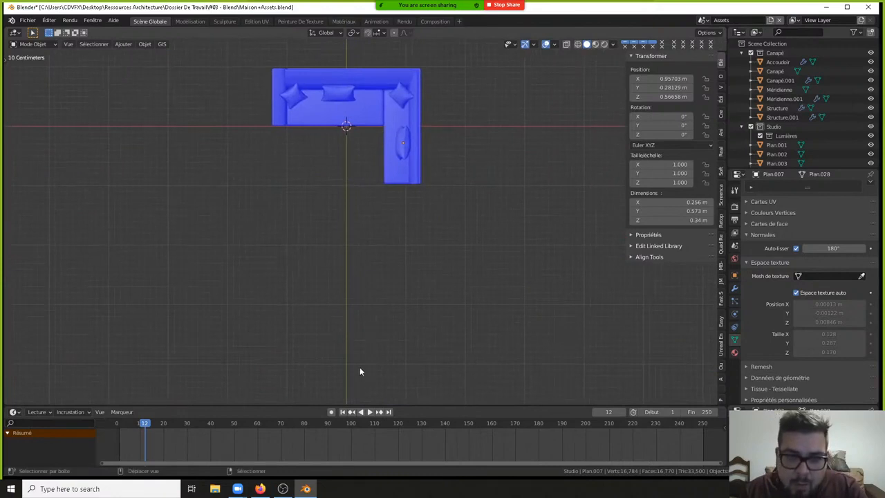
pyautogui.keyDown('shift'); pyautogui.moveTo(371, 145); pyautogui.dragTo(389, 225, button='middle'); pyautogui.keyUp('shift')
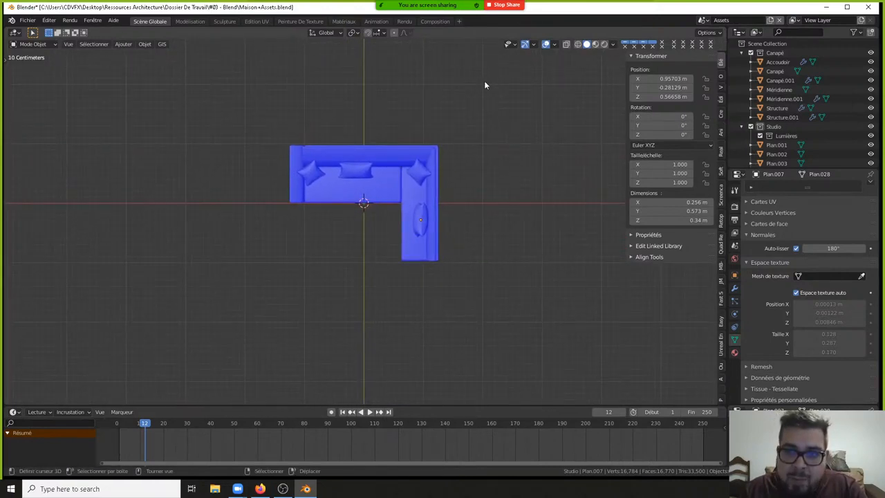
pyautogui.click(568, 45)
pyautogui.scroll(3, 436, 137)
pyautogui.keyDown('shift'); pyautogui.moveTo(426, 145); pyautogui.dragTo(433, 191, button='middle'); pyautogui.keyUp('shift')
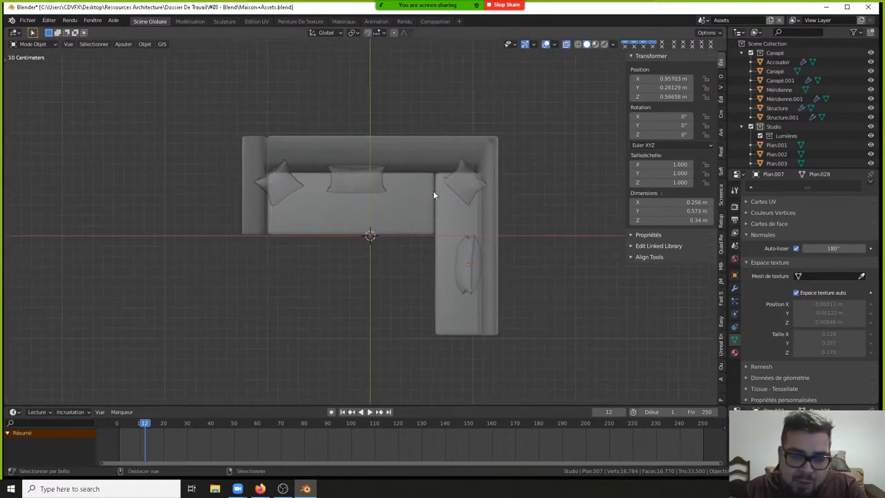
# - Add a cube at the world origin and flatten it along Z to about 0.09 m thick
pyautogui.hotkey('shift', 'a')
pyautogui.moveTo(434, 195)
pyautogui.click(485, 201)
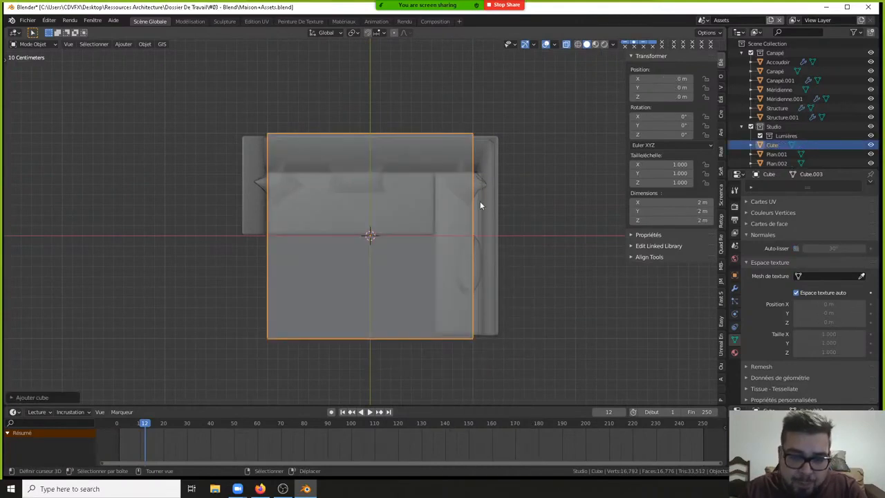
pyautogui.press('s')
pyautogui.press('z')
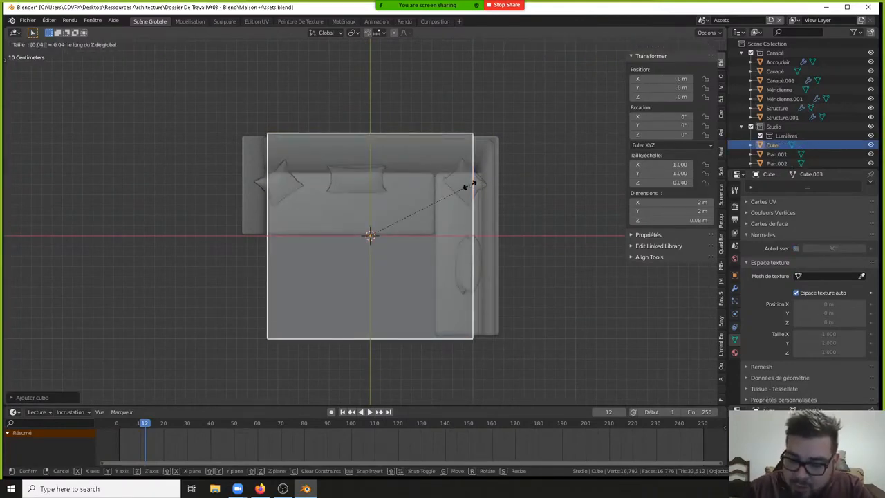
pyautogui.press('Return')
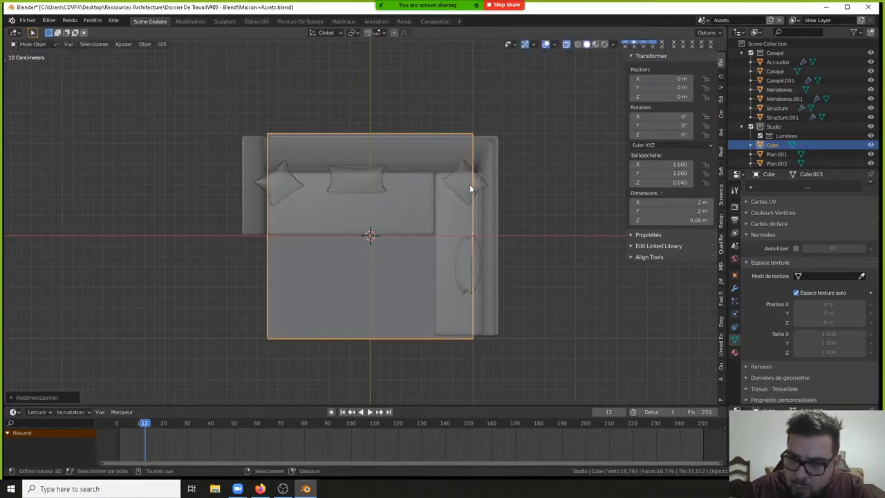
# - From the front with X-ray off, move the flattened cube beneath the sofa's armrest, to about X -1.116 m and Z -0.041 m
pyautogui.moveTo(469, 184); pyautogui.dragTo(388, 129, button='middle')
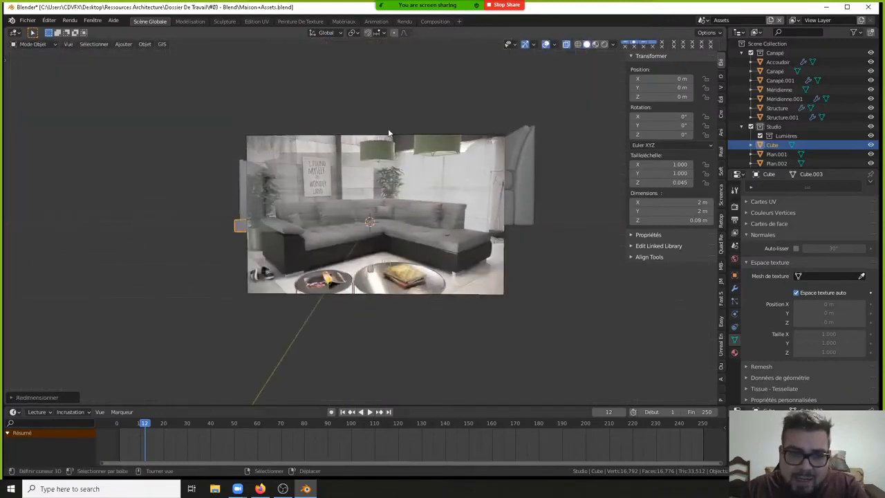
pyautogui.press('KP_7')
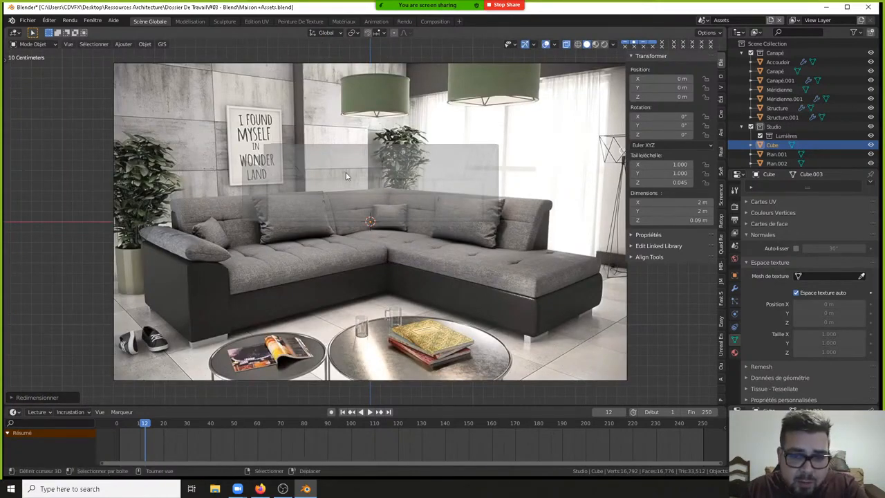
pyautogui.click(567, 45)
pyautogui.scroll(5, 514, 121)
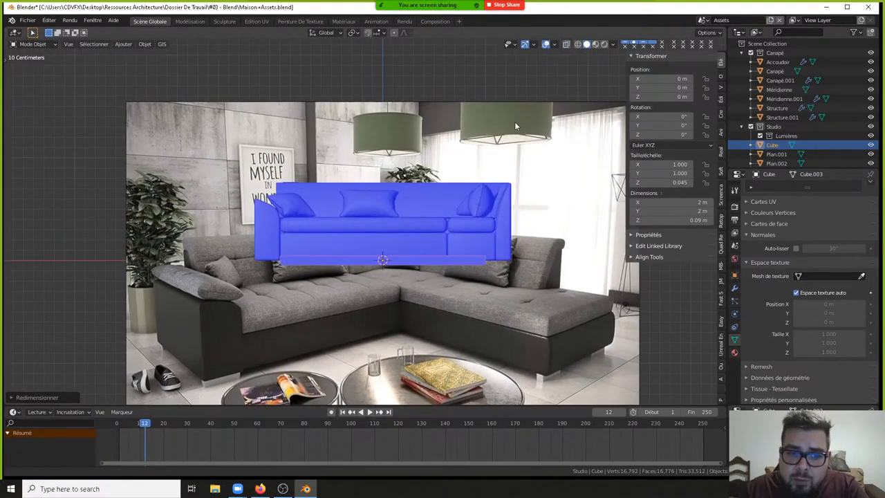
pyautogui.press('g')
pyautogui.press('z')
pyautogui.press('x')
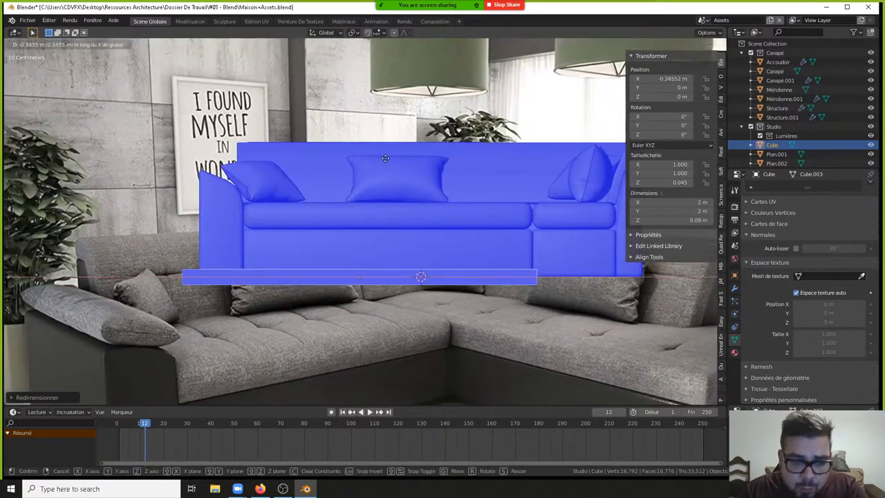
pyautogui.click(218, 163)
pyautogui.press('g')
pyautogui.press('z')
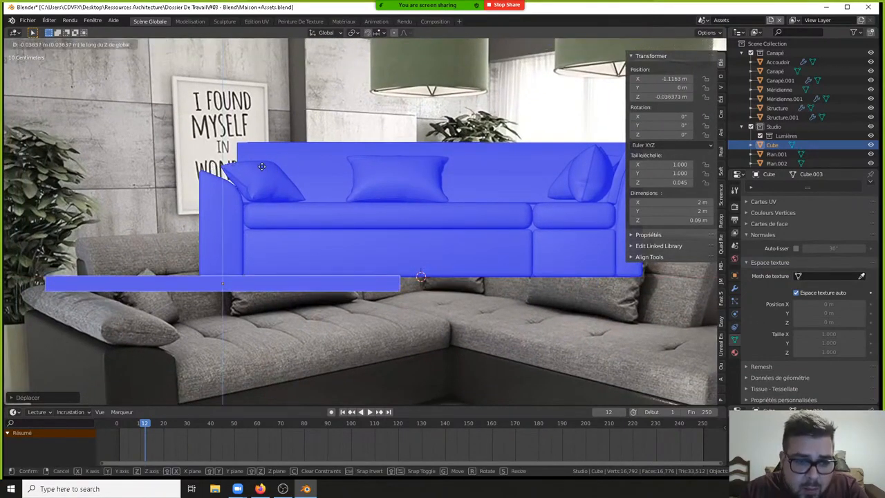
pyautogui.click(262, 83)
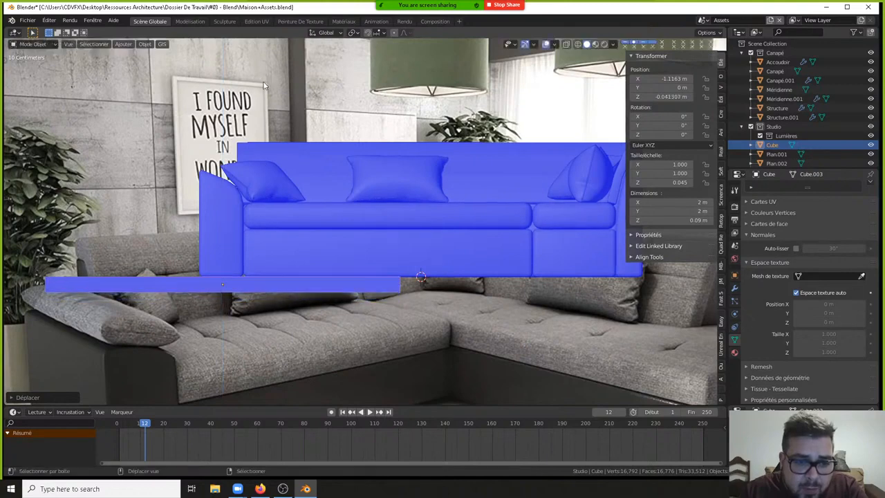
# - From above with X-ray on, narrow the cube along X to about 0.227 m and align it with the armrest at about X -1.129 m
pyautogui.scroll(6, 260, 165)
pyautogui.scroll(-5, 300, 163)
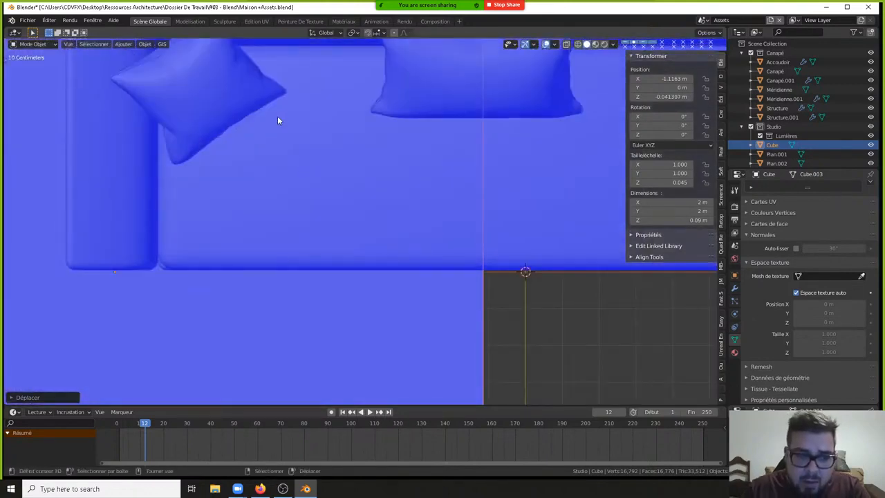
pyautogui.click(567, 47)
pyautogui.press('s')
pyautogui.press('x')
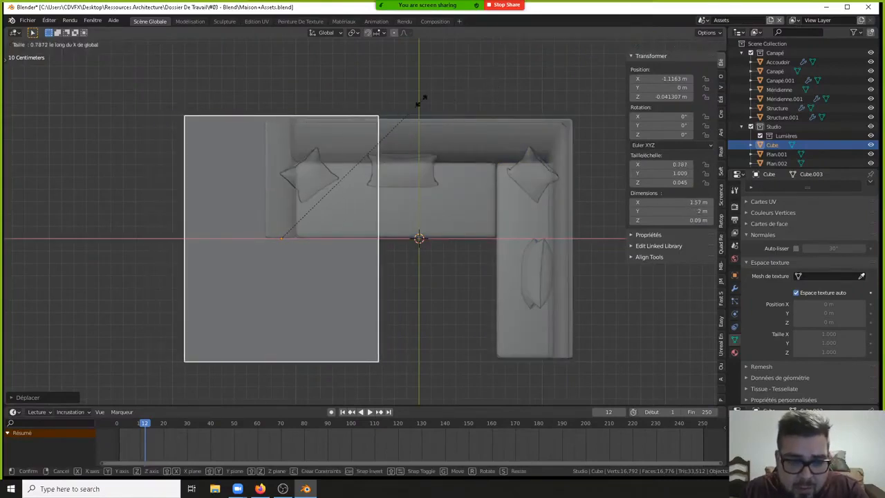
pyautogui.click(276, 209)
pyautogui.scroll(3, 279, 191)
pyautogui.keyDown('shift'); pyautogui.moveTo(280, 190); pyautogui.dragTo(387, 253, button='middle'); pyautogui.keyUp('shift')
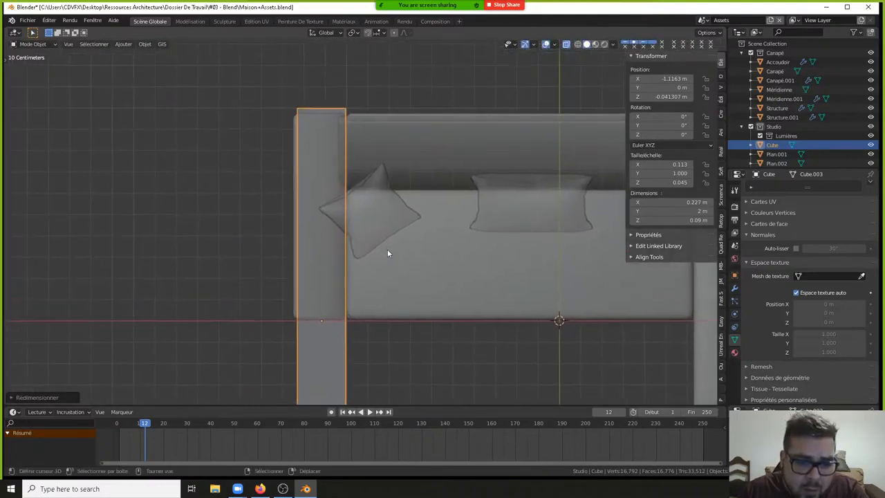
pyautogui.press('g')
pyautogui.press('x')
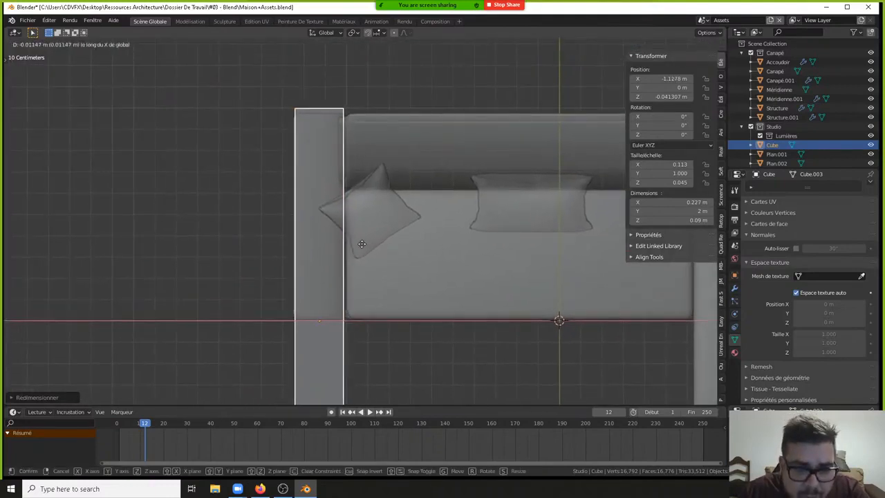
pyautogui.click(360, 242)
# - Shorten the cube along Y to about 1.17 m and move it back over the armrest to about Y 0.459 m
pyautogui.press('s')
pyautogui.press('y')
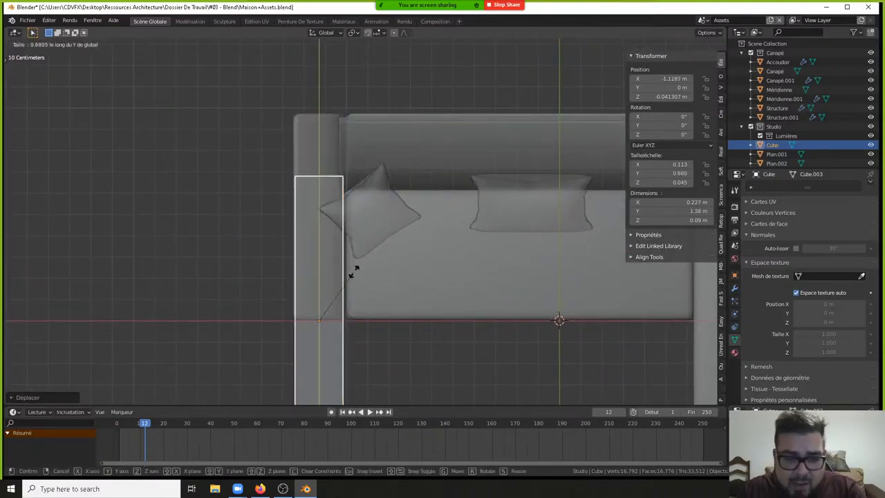
pyautogui.click(350, 280)
pyautogui.press('g')
pyautogui.press('y')
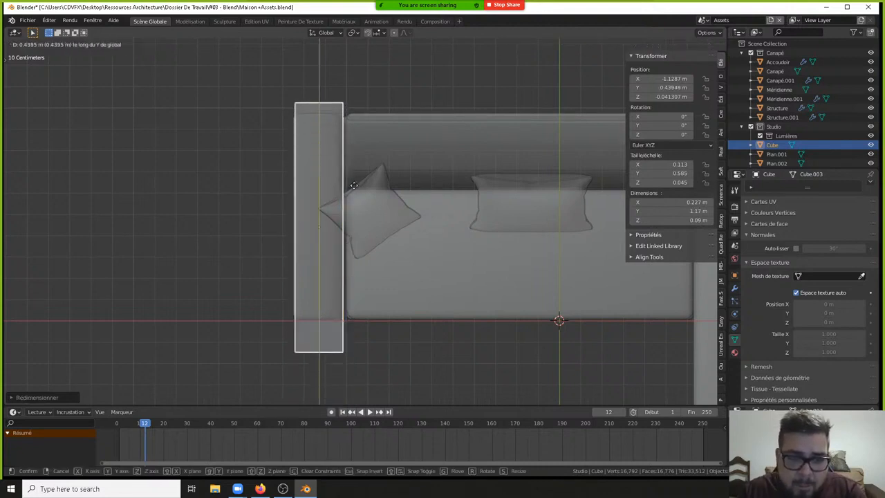
pyautogui.click(354, 183)
# - Fit the cube to the armrest's depth, about 0.945 m long and centred at about Y 0.492 m
pyautogui.press('s')
pyautogui.press('y')
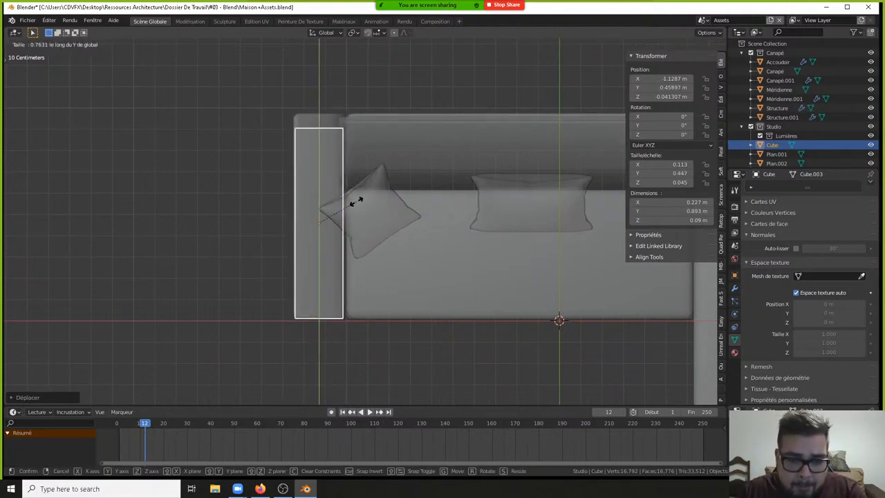
pyautogui.click(356, 200)
pyautogui.press('g')
pyautogui.press('y')
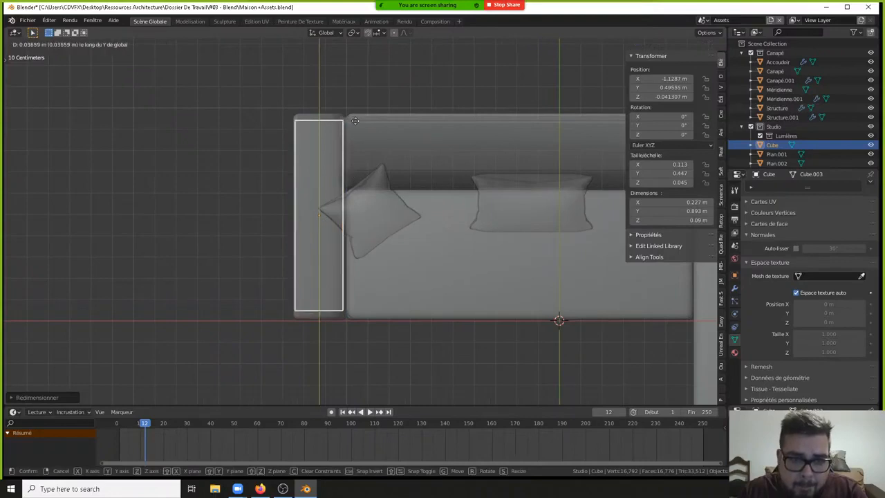
pyautogui.click(351, 129)
pyautogui.press('s')
pyautogui.press('y')
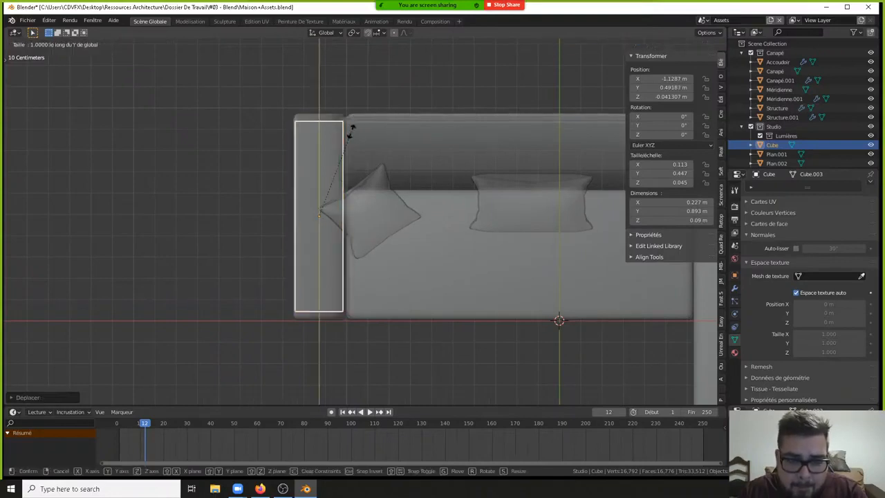
pyautogui.click(352, 75)
# - Turn X-ray off in the front view and add a Bevel modifier on the edges of the block under the armrest
pyautogui.press('KP_0')
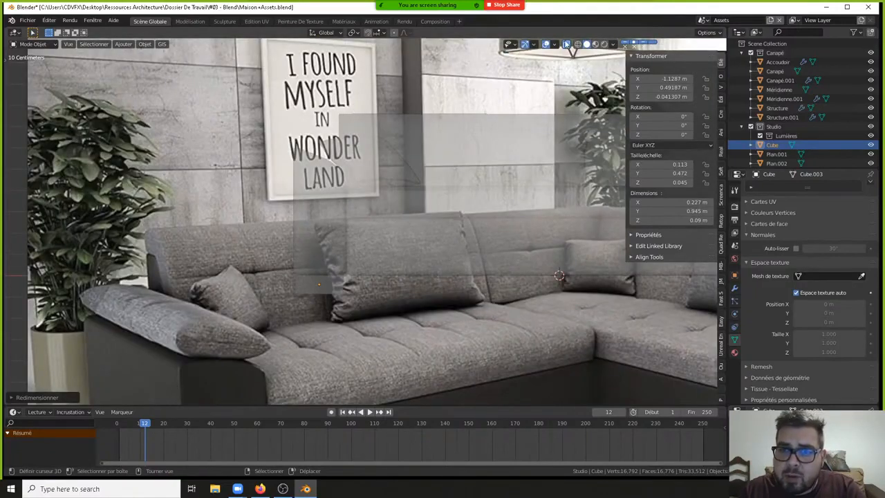
pyautogui.click(566, 44)
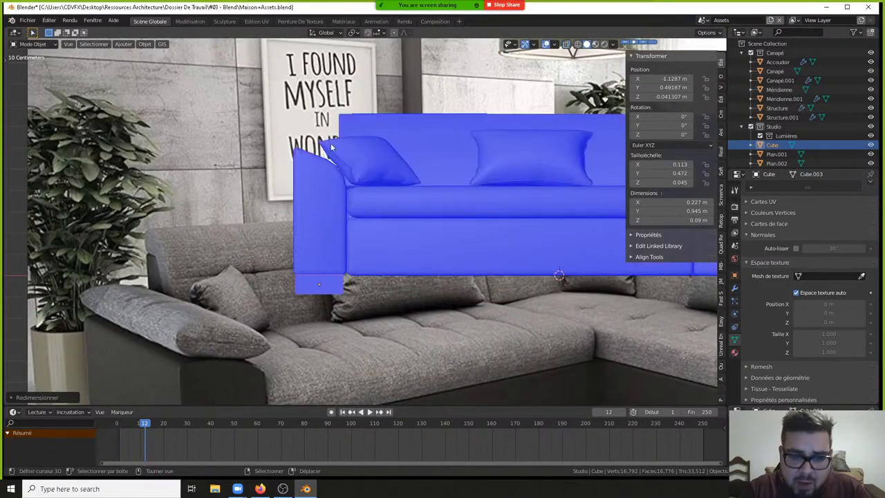
pyautogui.scroll(5, 836, 217)
pyautogui.click(735, 289)
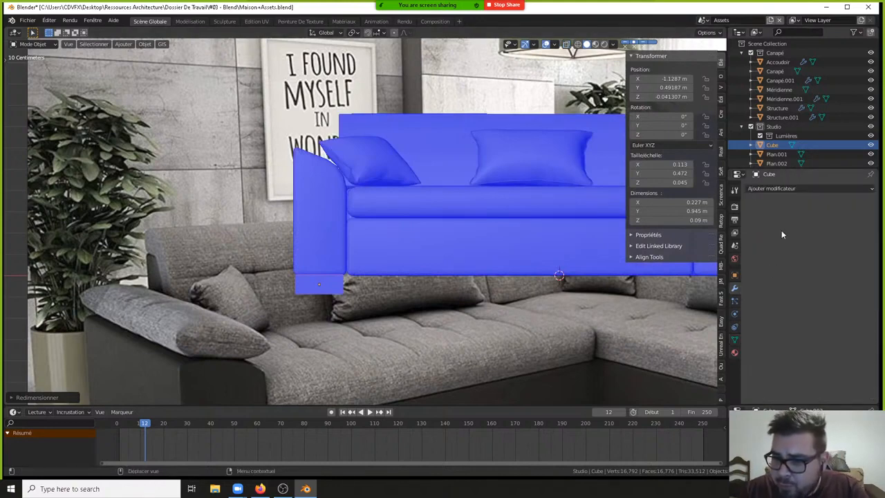
pyautogui.click(782, 188)
pyautogui.click(655, 221)
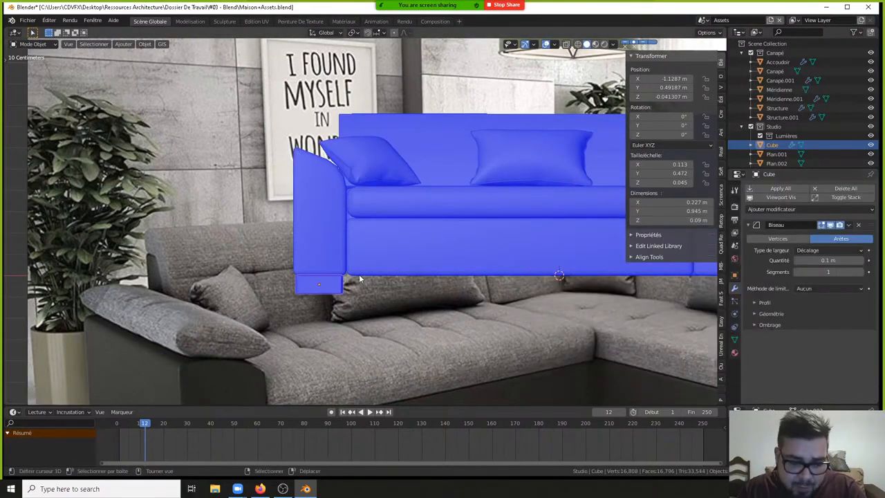
# - Apply the scale of the block under the armrest and reset its origin
pyautogui.hotkey('ctrl', 'a')
pyautogui.click(347, 260)
pyautogui.click(340, 274)
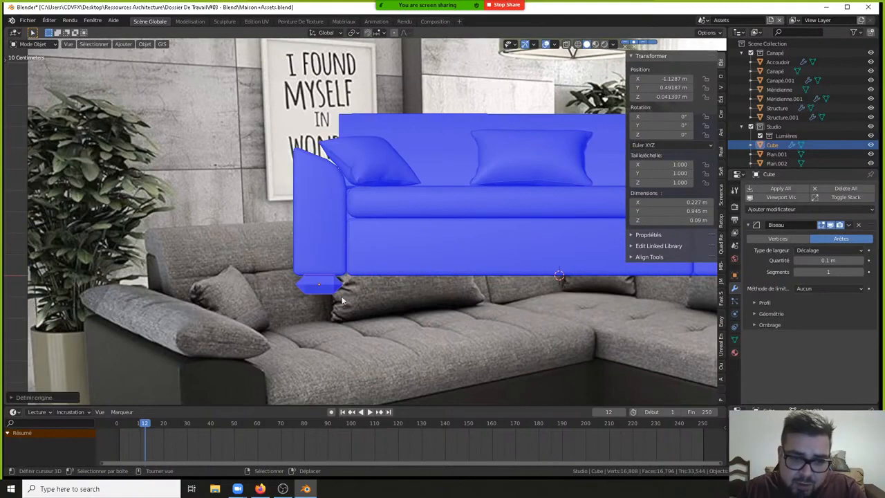
# - Set the block's bevel amount to 0.025 m with 3 segments
pyautogui.click(827, 261)
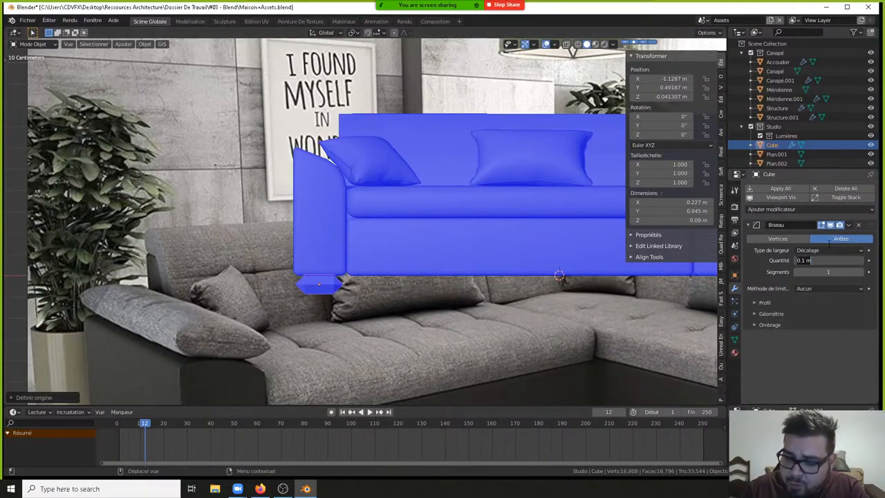
pyautogui.write('0.025')
pyautogui.press('Return')
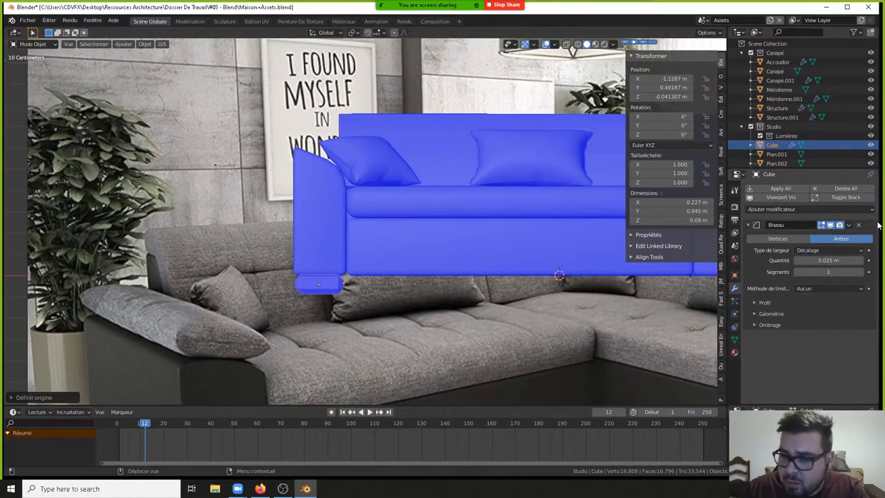
pyautogui.click(861, 271)
pyautogui.click(860, 272)
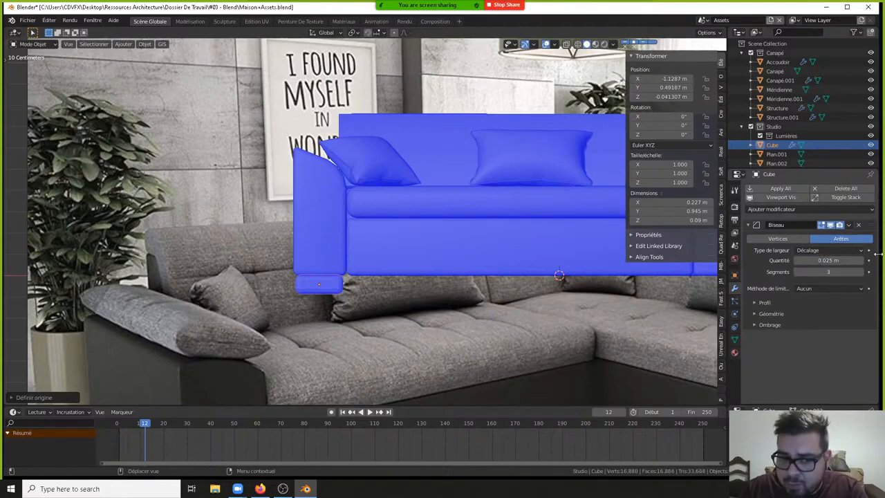
# - Shade the block smooth and enable Auto Smooth on its normals
pyautogui.moveTo(525, 249); pyautogui.dragTo(446, 239, button='middle')
pyautogui.rightClick(444, 233)
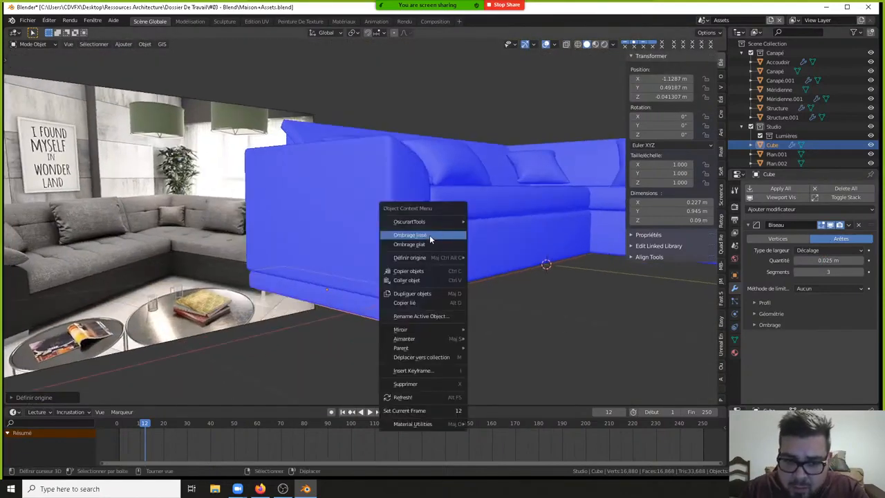
pyautogui.click(429, 235)
pyautogui.click(734, 337)
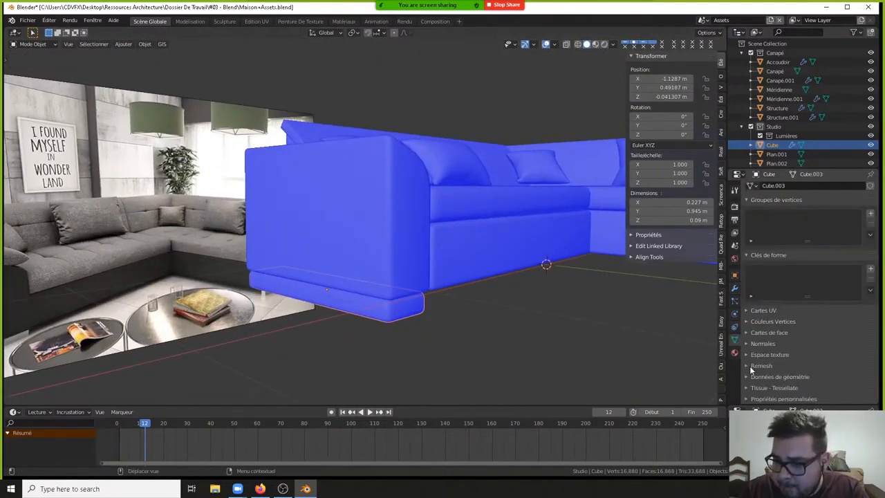
pyautogui.click(747, 343)
pyautogui.click(796, 356)
# - Try an Auto Smooth angle of 180° on the block
pyautogui.click(828, 356)
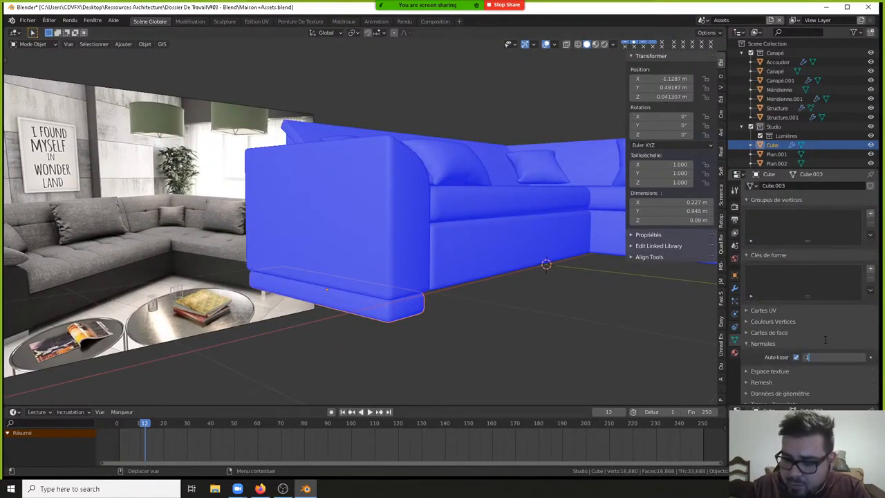
pyautogui.write('180')
pyautogui.press('Return')
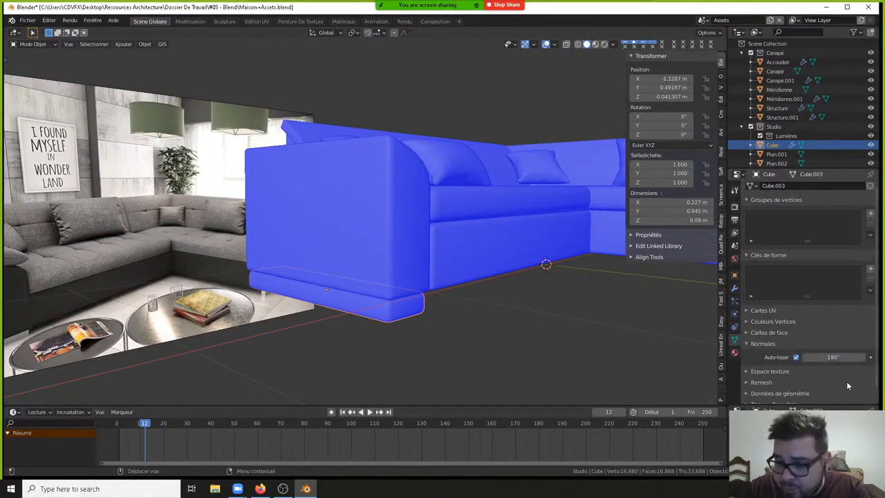
# - Set the block's Auto Smooth angle to 89°
pyautogui.click(838, 357)
pyautogui.write('89')
pyautogui.press('Return')
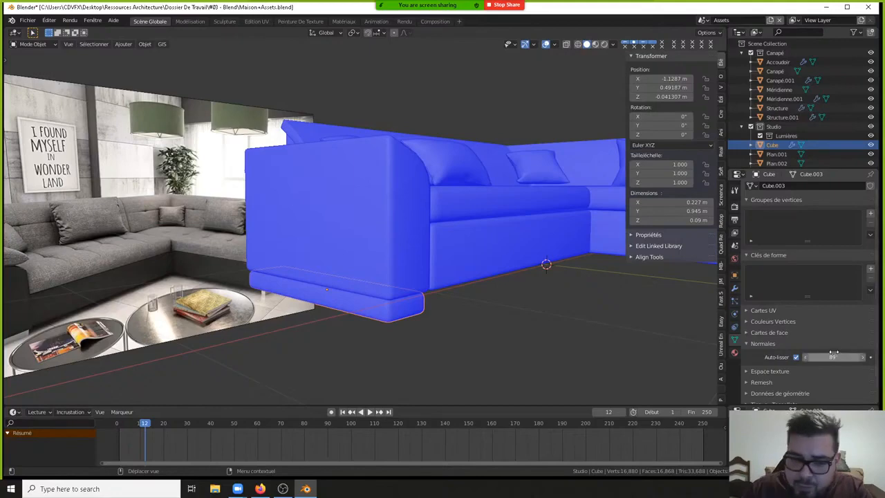
# - Scale the block along Y to about 0.961 m and shift it along Y to centre it under the armrest
pyautogui.moveTo(530, 218); pyautogui.dragTo(410, 239, button='middle')
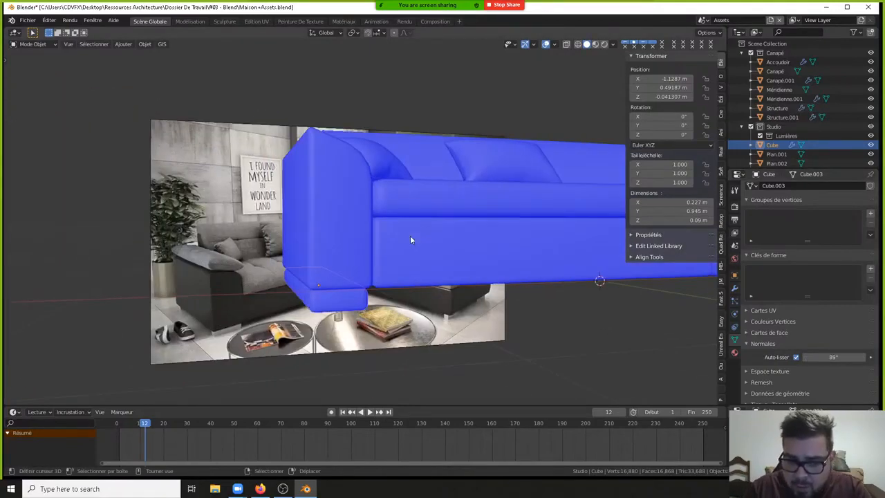
pyautogui.press('ctrl+KP_3')
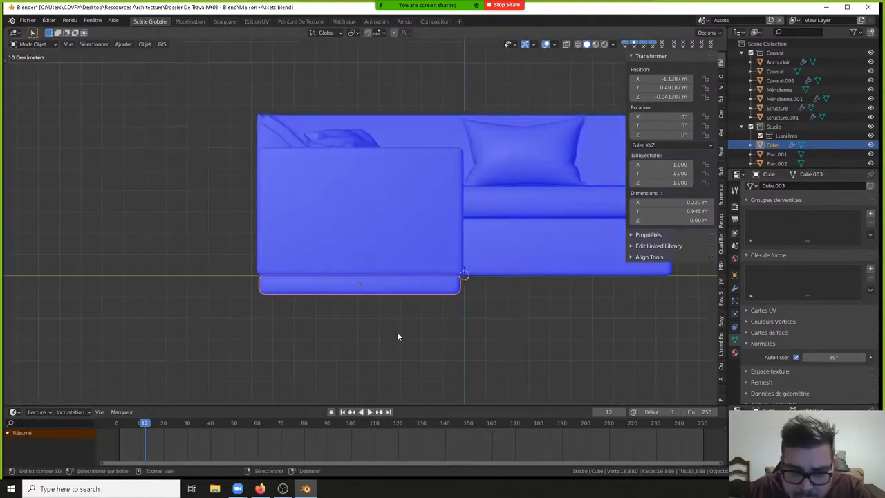
pyautogui.press('s')
pyautogui.press('y')
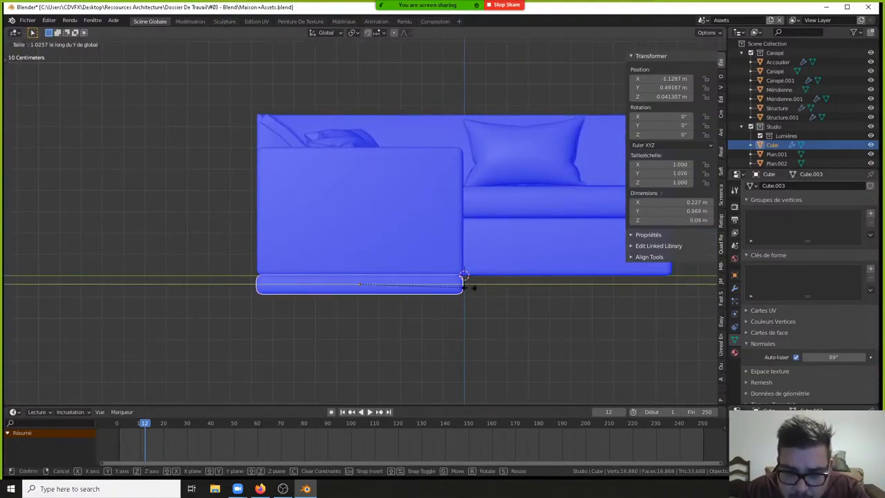
pyautogui.click(481, 290)
pyautogui.press('g')
pyautogui.press('y')
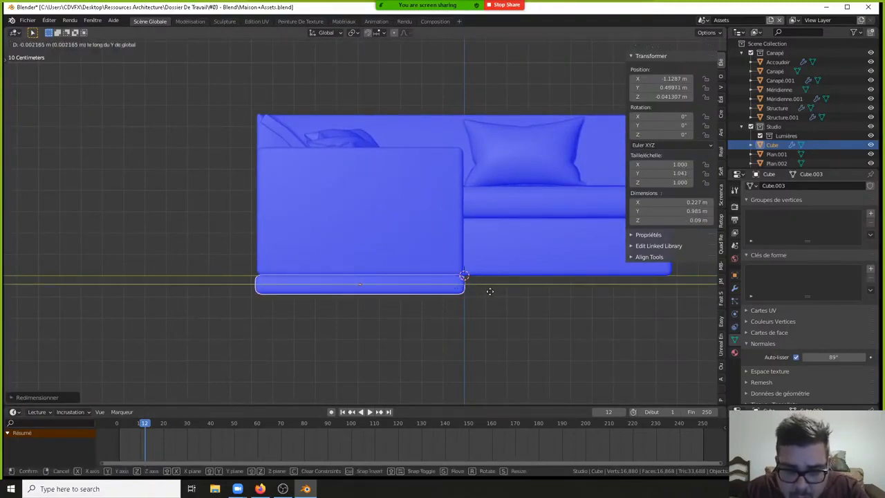
pyautogui.click(492, 292)
pyautogui.press('s')
pyautogui.press('y')
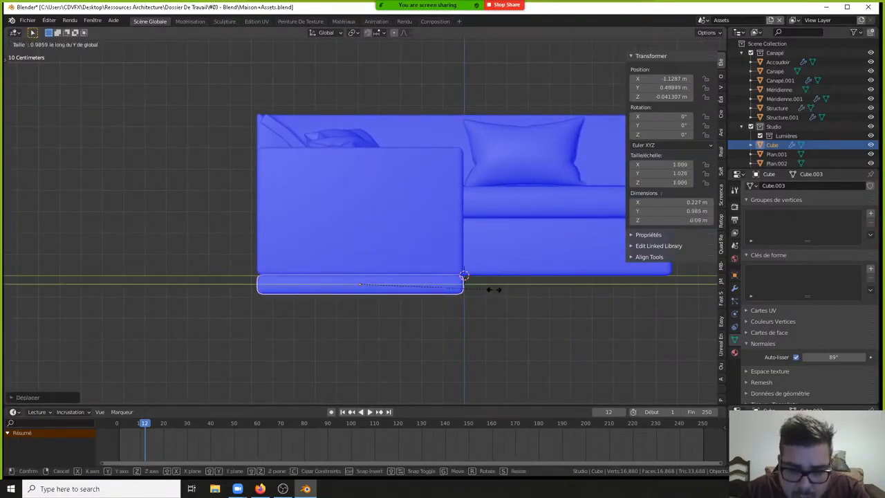
pyautogui.click(488, 291)
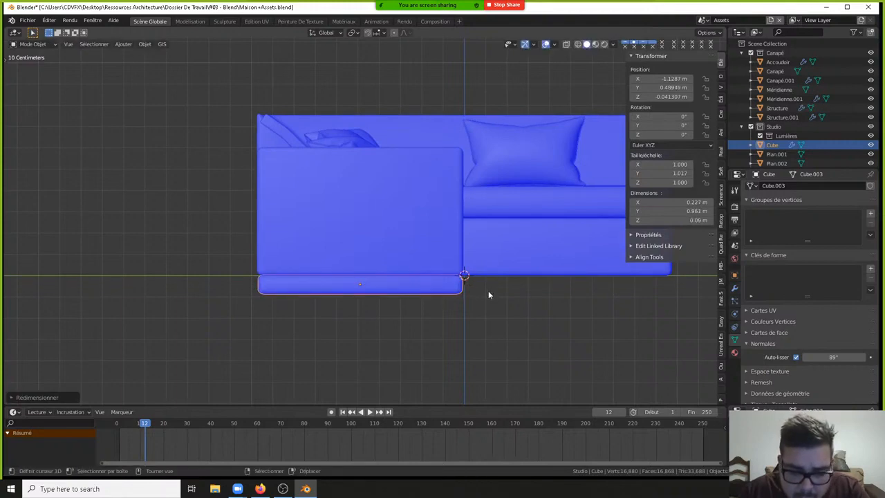
# - Apply the block's scale and set its origin
pyautogui.press('q')
pyautogui.click(454, 271)
pyautogui.press('q')
pyautogui.click(453, 285)
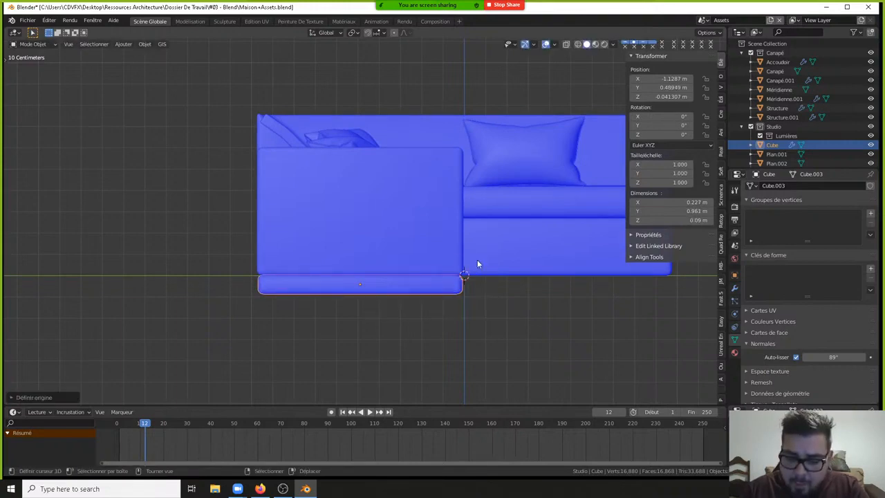
# - Duplicate the block along X and place the copy under the sofa, against the inner side of the chaise at about X 0.5 m
pyautogui.press('KP_0')
pyautogui.keyDown('shift'); pyautogui.moveTo(473, 134); pyautogui.dragTo(366, 26, button='middle'); pyautogui.keyUp('shift')
pyautogui.press('KP_7')
pyautogui.scroll(-6, 371, 209)
pyautogui.press('KP_0')
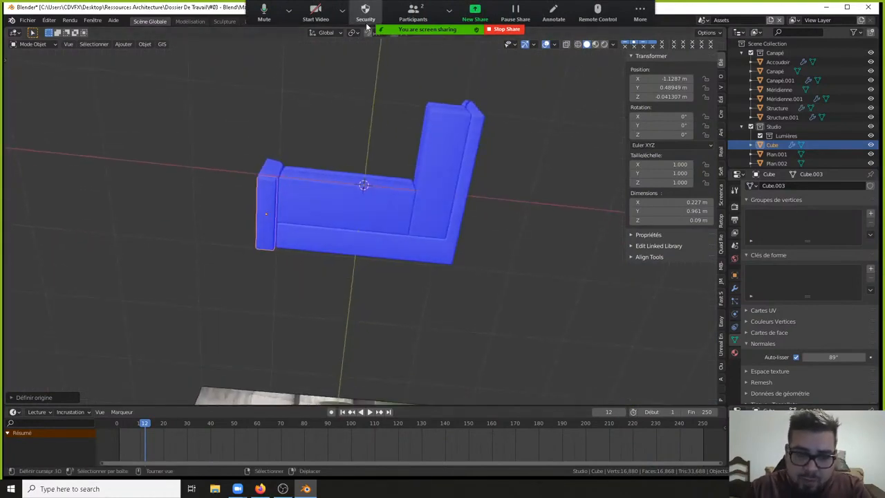
pyautogui.press('KP_7')
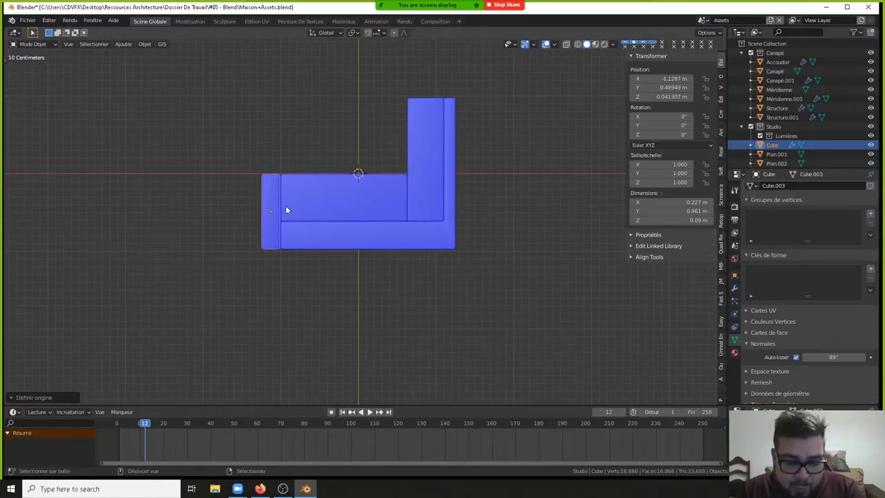
pyautogui.hotkey('shift', 'd')
pyautogui.press('x')
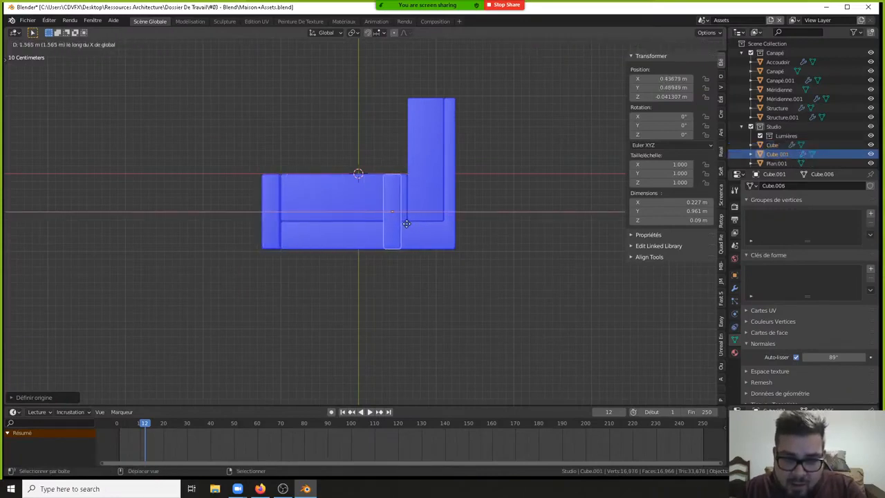
pyautogui.click(456, 230)
# - Duplicate the second block along X to about X 0.935 m and rotate the copy 90° around Z
pyautogui.hotkey('shift', 'd')
pyautogui.press('x')
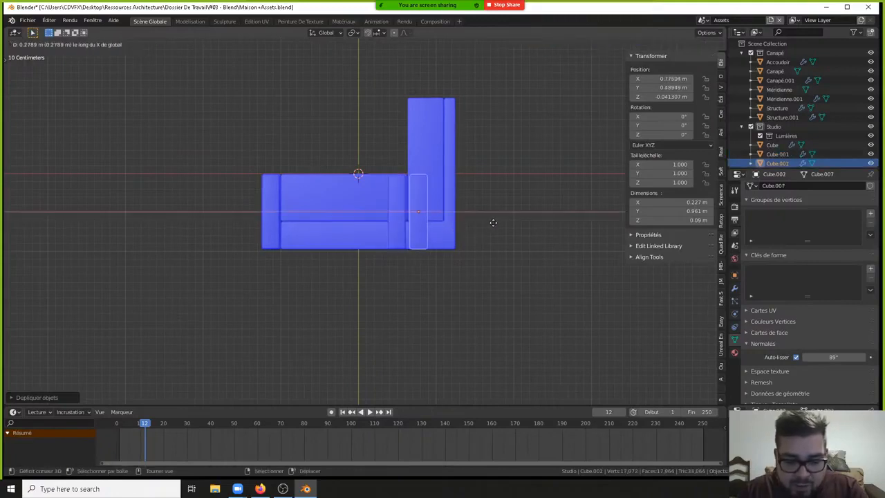
pyautogui.click(504, 214)
pyautogui.write('rz90')
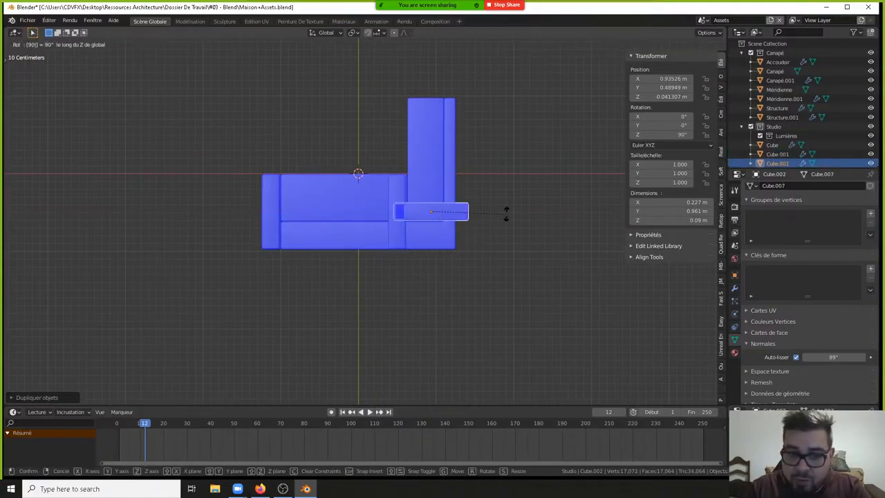
pyautogui.click(506, 218)
# - Move the rotated block along Y to the open end of the chaise, at about Y -0.887 m
pyautogui.press('g')
pyautogui.press('y')
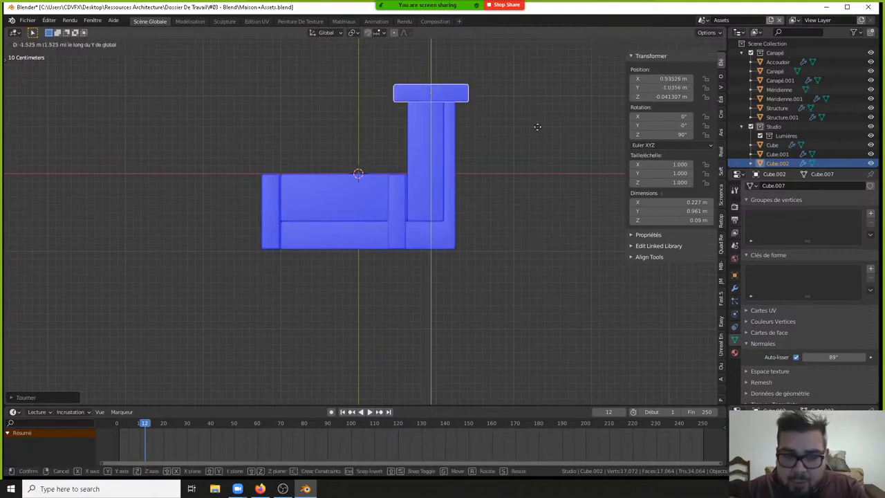
pyautogui.click(538, 141)
pyautogui.keyDown('shift'); pyautogui.moveTo(476, 132); pyautogui.dragTo(459, 221, button='middle'); pyautogui.keyUp('shift')
pyautogui.keyDown('ctrl'); pyautogui.moveTo(467, 132); pyautogui.dragTo(446, 224, button='middle'); pyautogui.keyUp('ctrl')
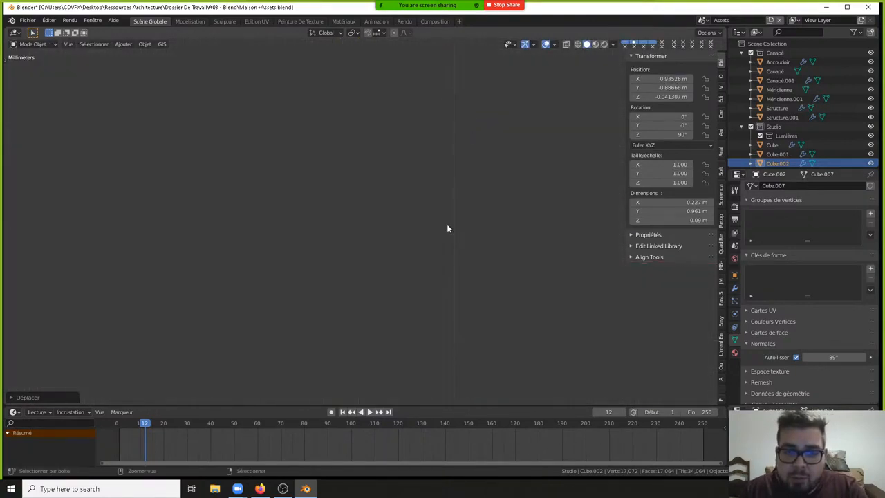
pyautogui.press('KP_Decimal')
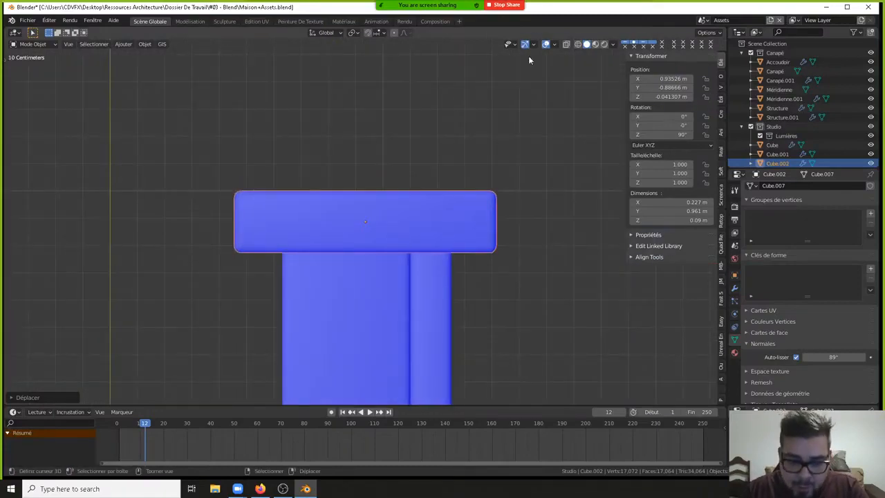
pyautogui.press('s')
pyautogui.press('x')
pyautogui.press('x')
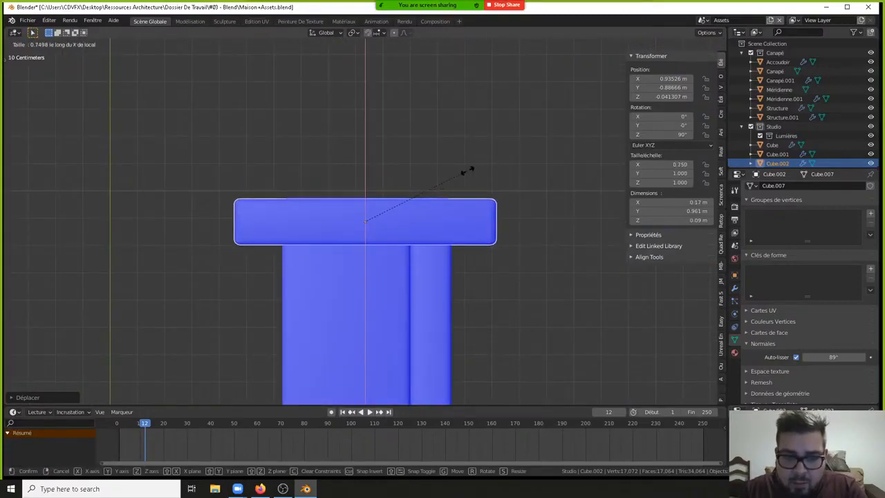
pyautogui.press('x')
pyautogui.press('y')
pyautogui.rightClick(449, 184)
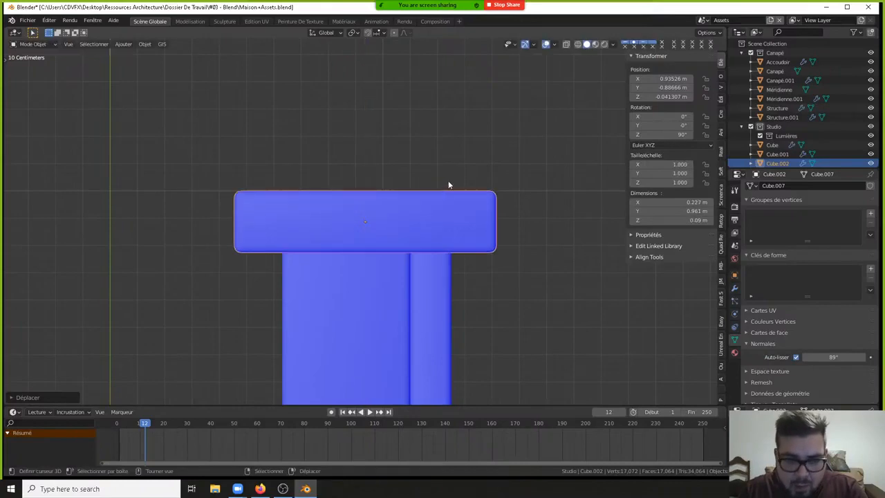
# - Scale the rotated block along global X to the chaise's width, about 0.607 m, and move it along Y flush with the chaise's end
pyautogui.press('s')
pyautogui.press('x')
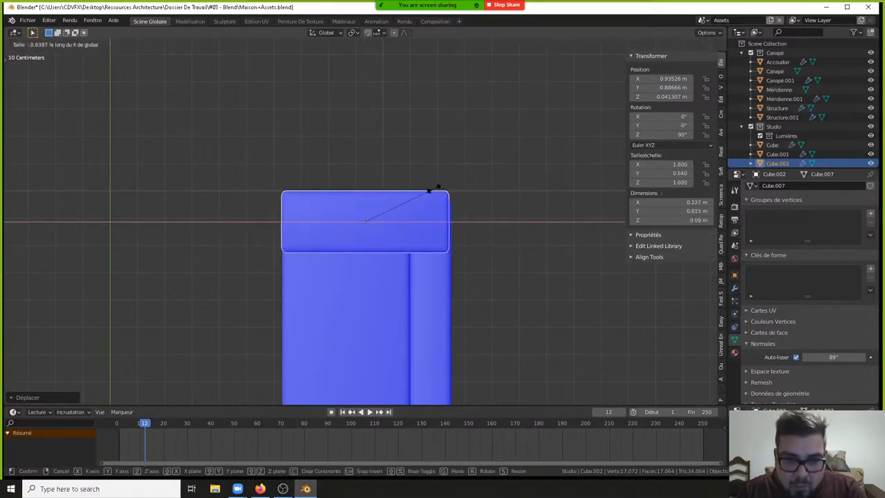
pyautogui.click(422, 190)
pyautogui.press('g')
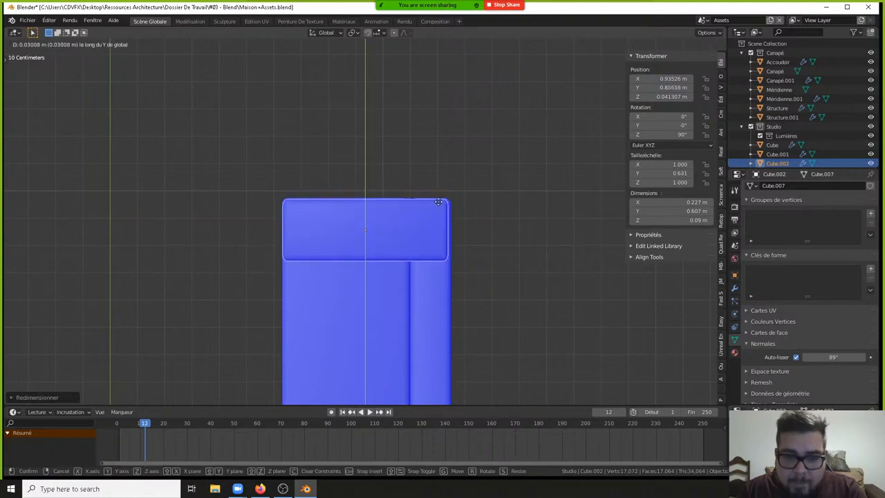
pyautogui.click(440, 210)
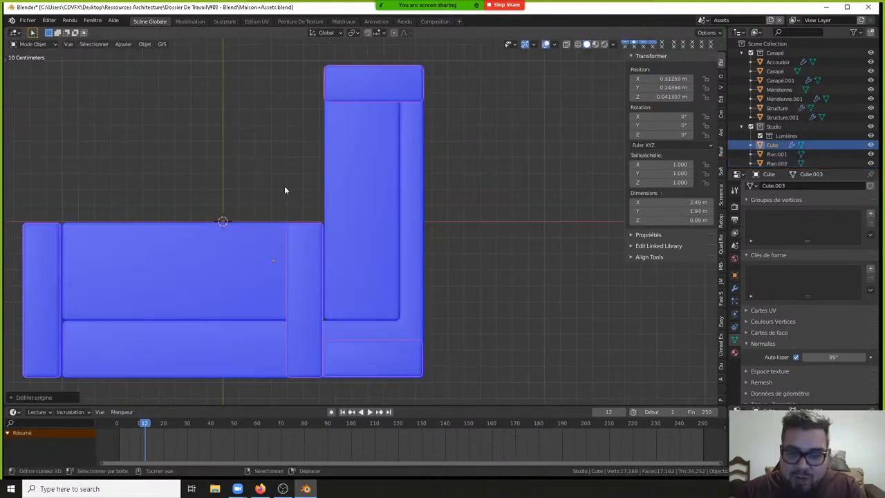
# - Rename the joined base blocks object as Pieds in the Studio collection
pyautogui.moveTo(263, 268); pyautogui.dragTo(311, 218, button='middle')
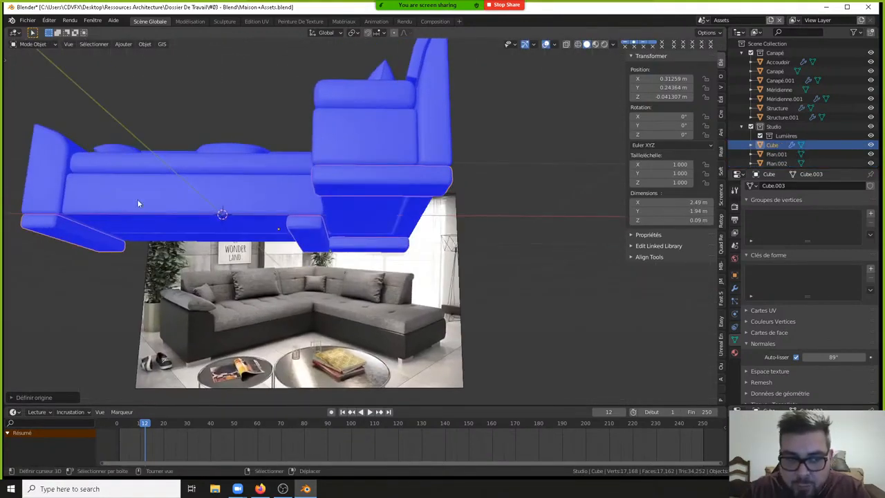
pyautogui.moveTo(381, 200); pyautogui.dragTo(389, 109, button='middle')
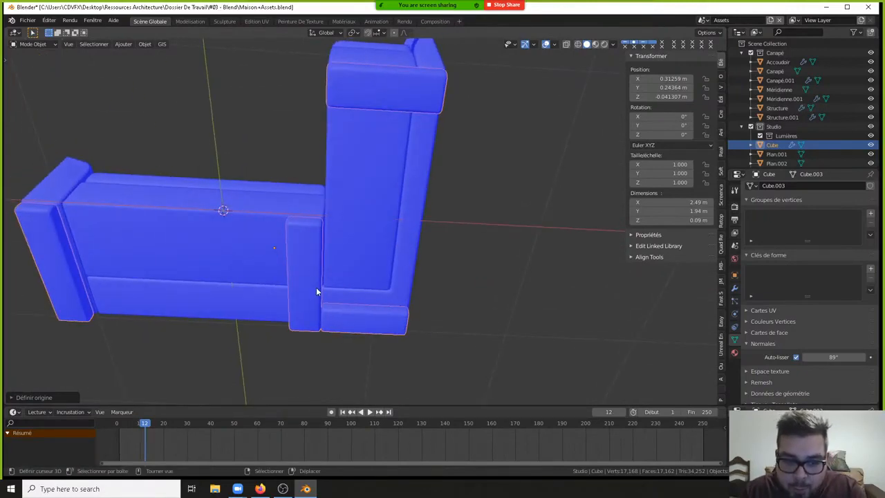
pyautogui.moveTo(210, 242); pyautogui.dragTo(357, 206, button='middle')
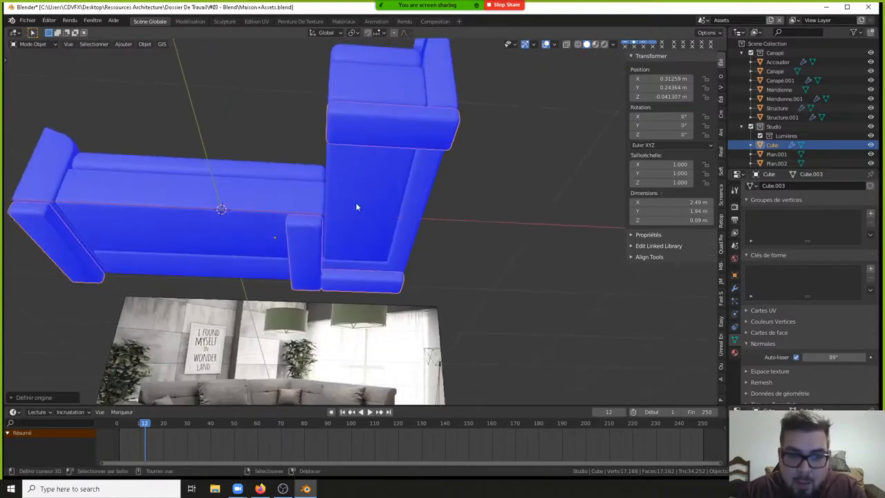
pyautogui.click(778, 147)
pyautogui.doubleClick(777, 147)
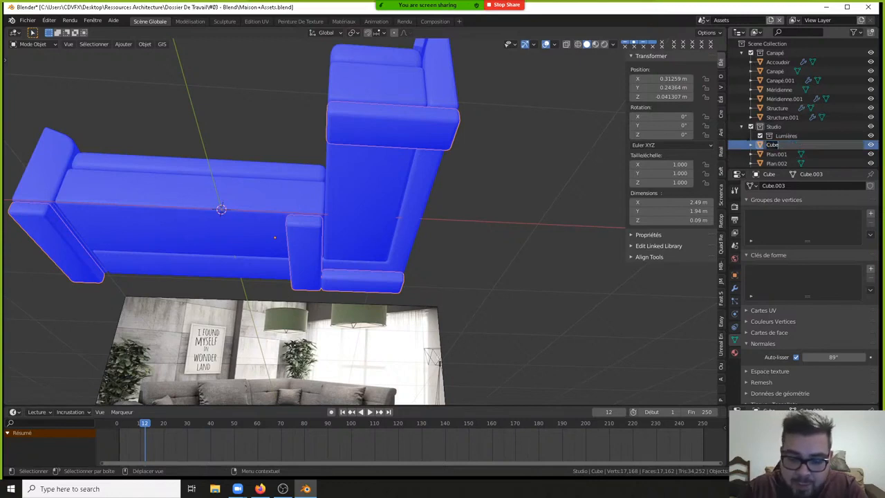
pyautogui.press('Return')
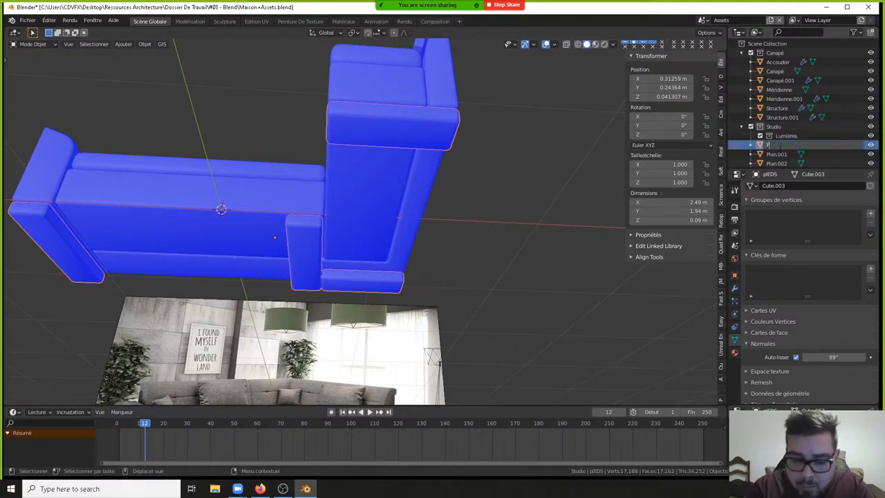
pyautogui.press('Return')
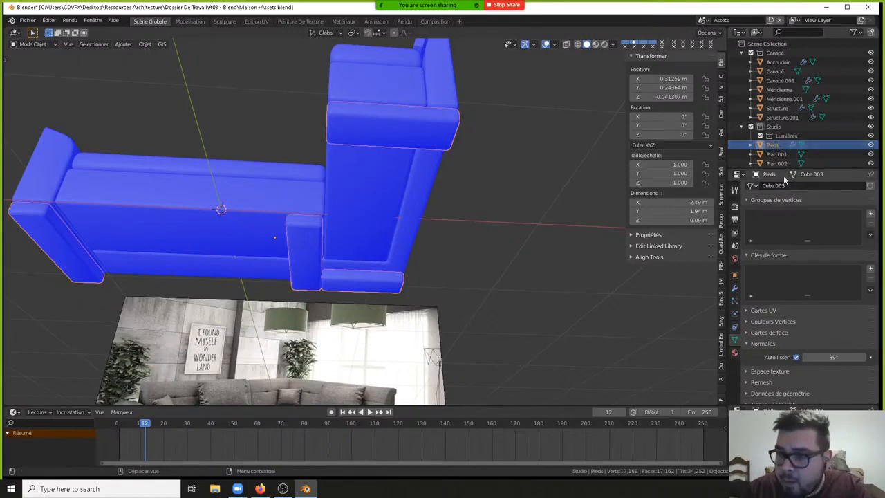
# - Rename the cushion object Plan.001 as Coussin_01
pyautogui.click(778, 154)
pyautogui.doubleClick(778, 154)
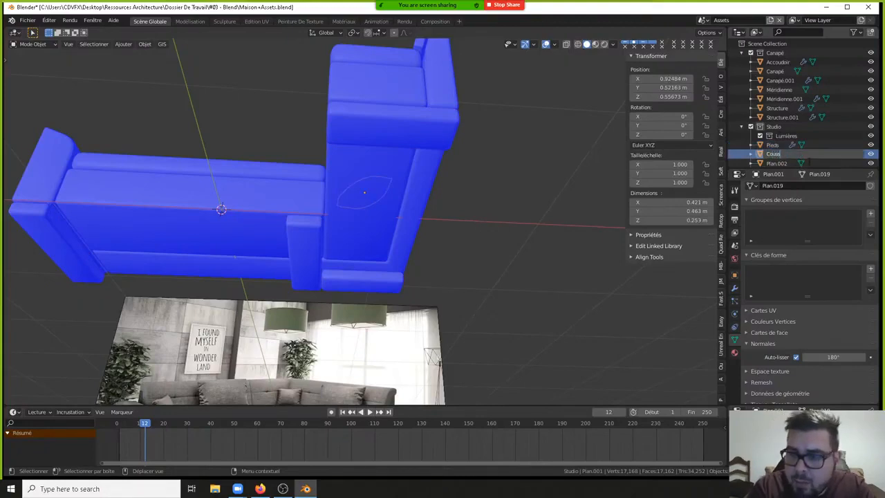
pyautogui.write('Coussin')
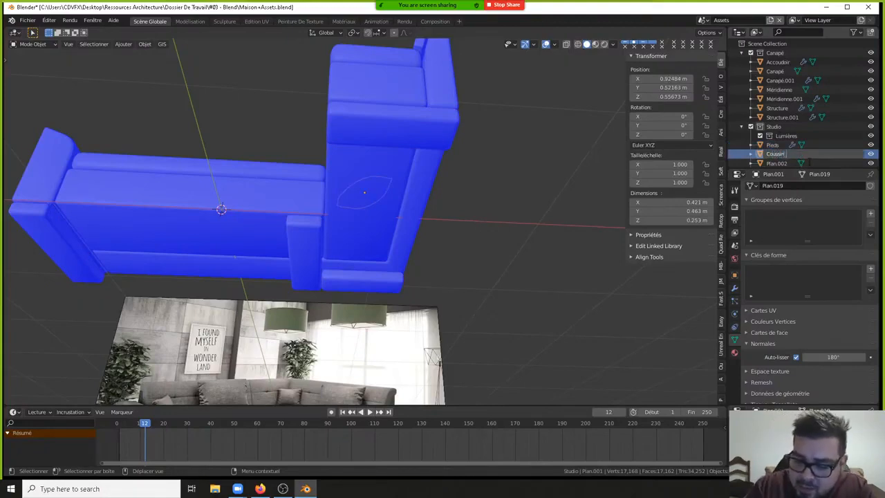
pyautogui.write('_01')
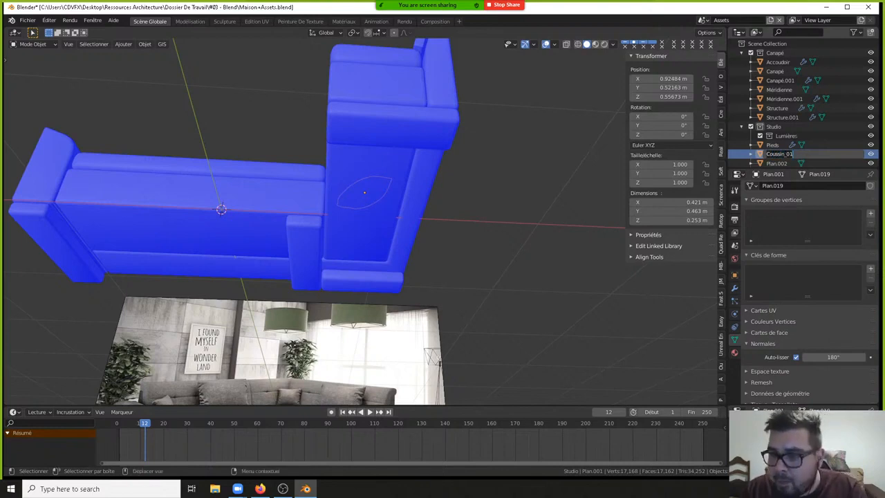
pyautogui.press('Return')
# - Rename that cushion's piping object Plan.002 as C_Coussin_01
pyautogui.doubleClick(780, 164)
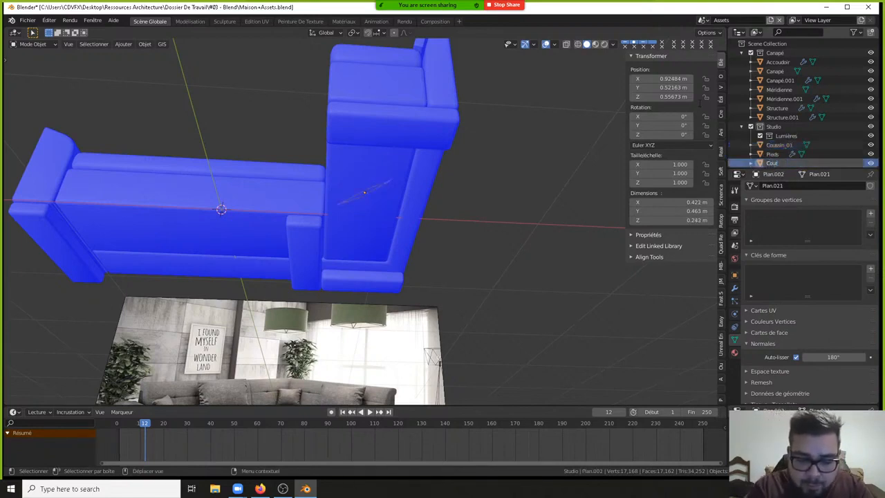
pyautogui.write('C_')
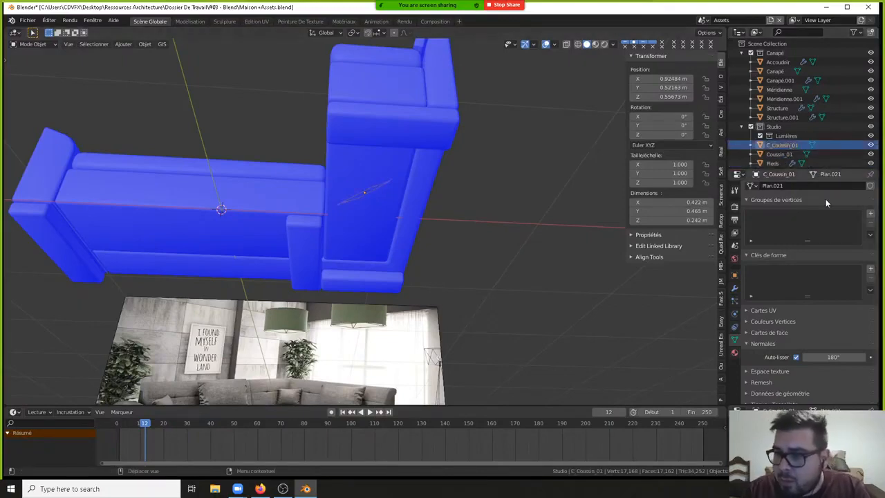
pyautogui.press('Return')
# - Rename the cushion object Plan.003 as Coussin_02
pyautogui.scroll(-2, 794, 105)
pyautogui.scroll(-1, 793, 106)
pyautogui.click(780, 138)
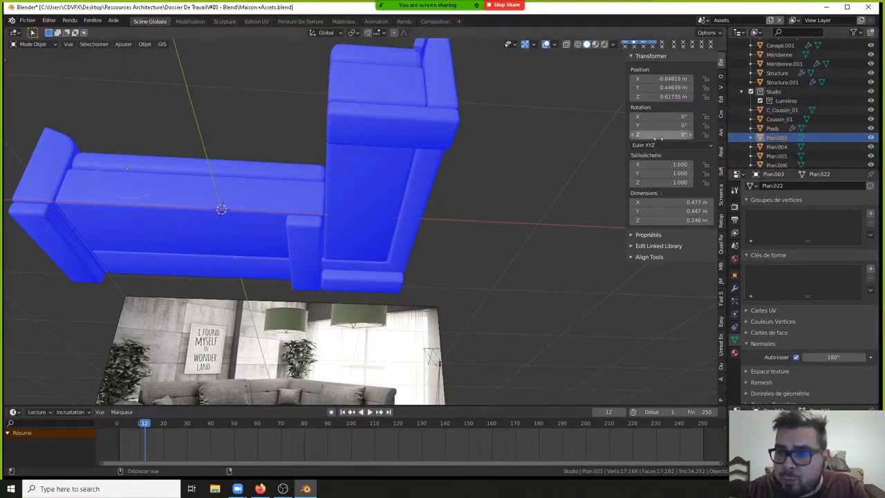
pyautogui.doubleClick(777, 138)
pyautogui.write('Coussin_01')
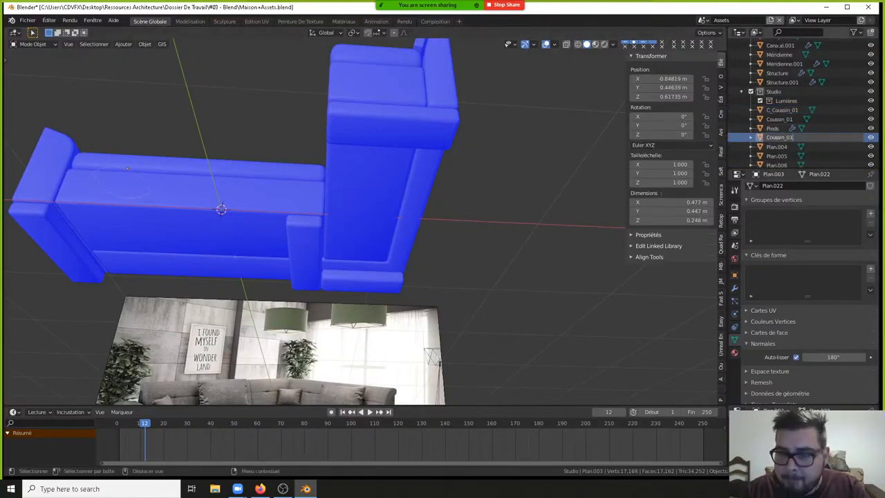
pyautogui.press('Return')
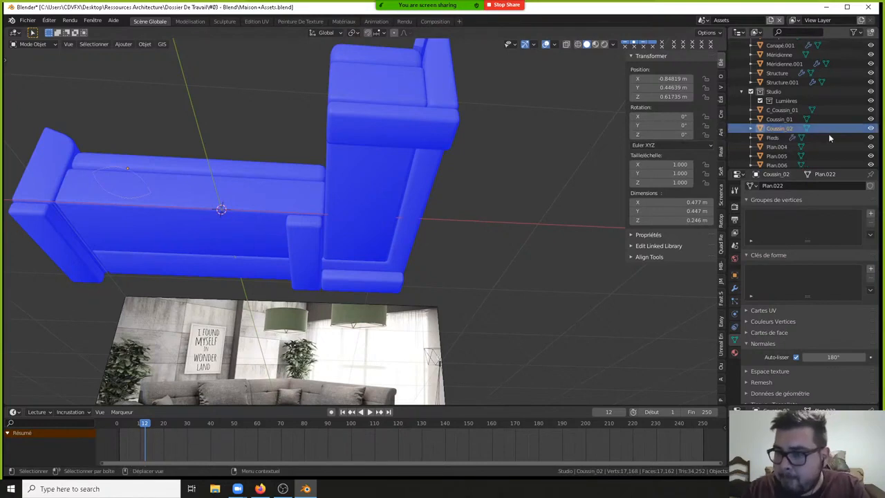
# - Rename the piping object Plan.004 as C_Coussin_02
pyautogui.click(777, 147)
pyautogui.doubleClick(784, 147)
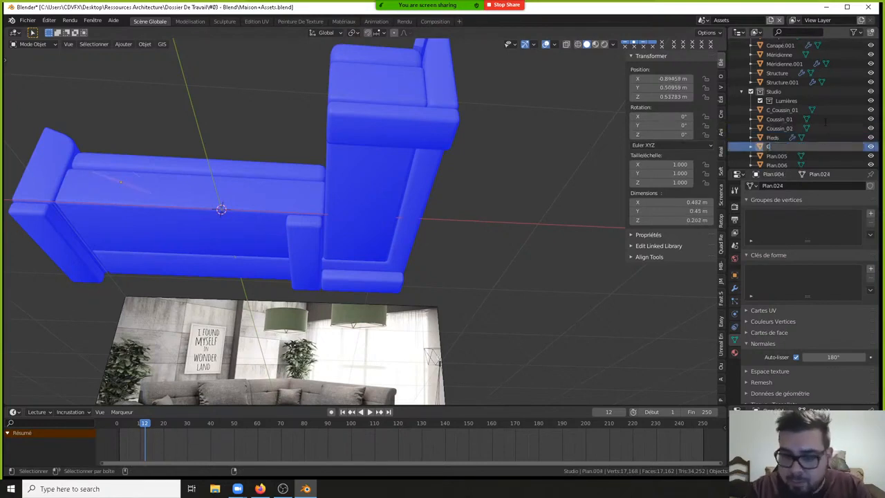
pyautogui.write('C_Coussin_0')
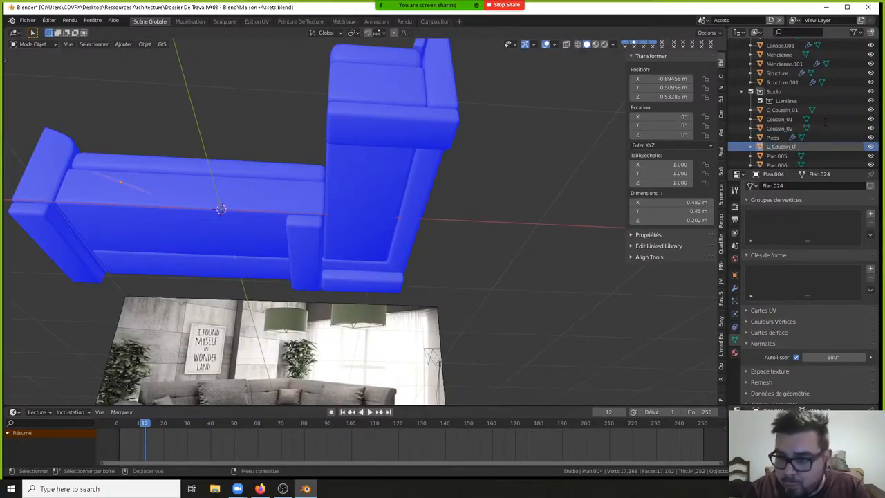
pyautogui.write('2')
pyautogui.press('Return')
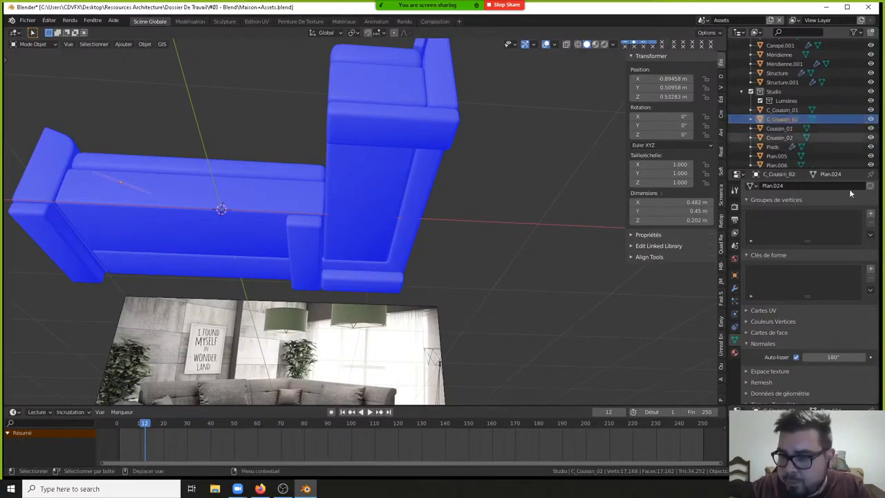
# - Rename the cushion object Plan.005 as Coussin_03
pyautogui.click(782, 156)
pyautogui.doubleClick(782, 157)
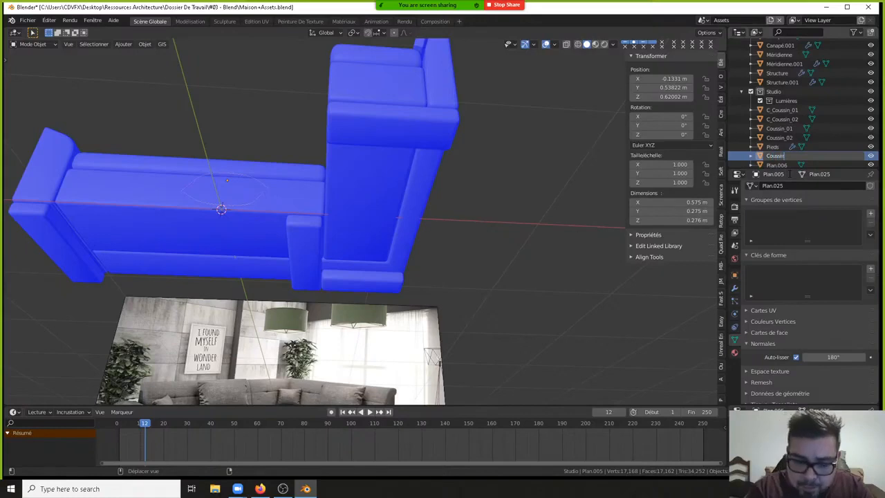
pyautogui.write('Coussin_03')
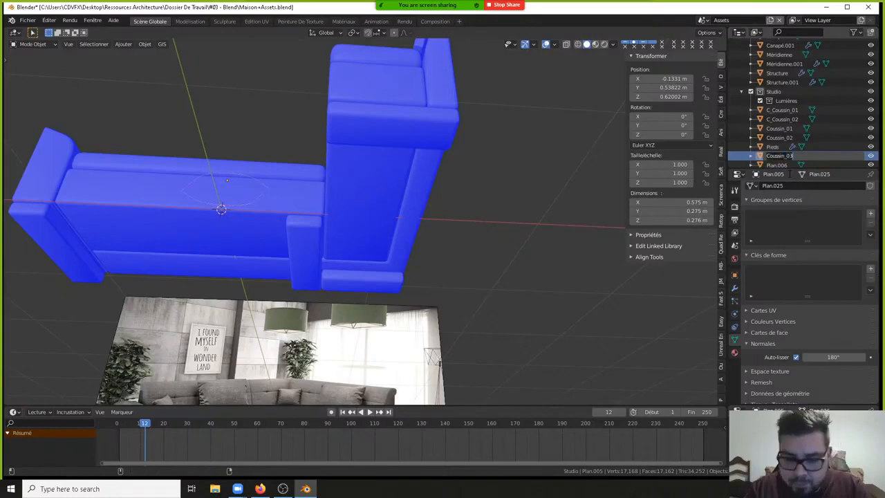
pyautogui.press('Return')
# - Rename the piping object Plan.006 as C_Coussin_03
pyautogui.click(782, 165)
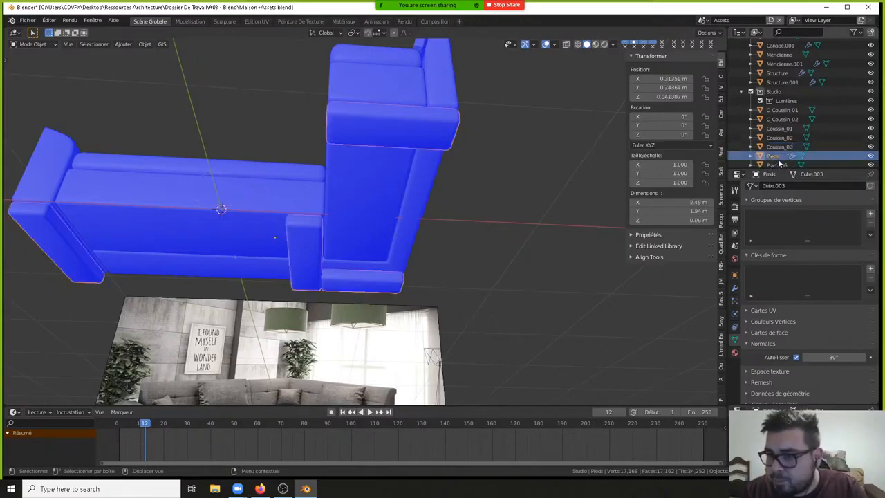
pyautogui.doubleClick(782, 165)
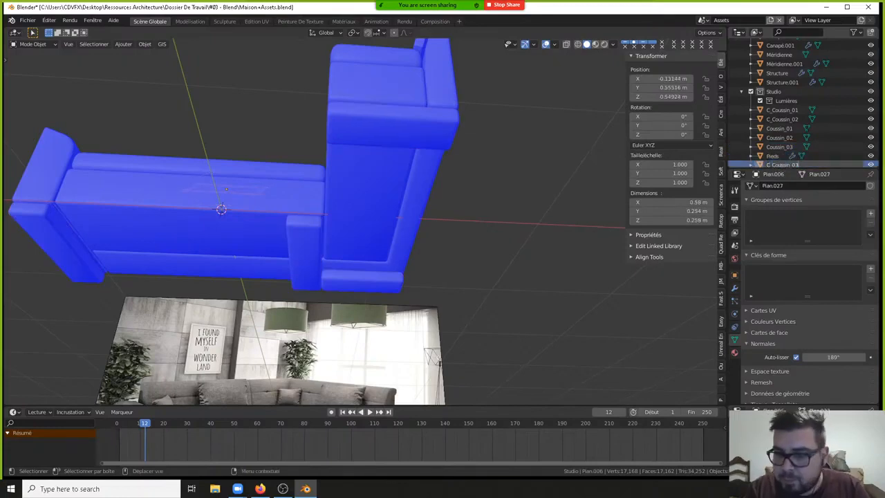
pyautogui.press('Return')
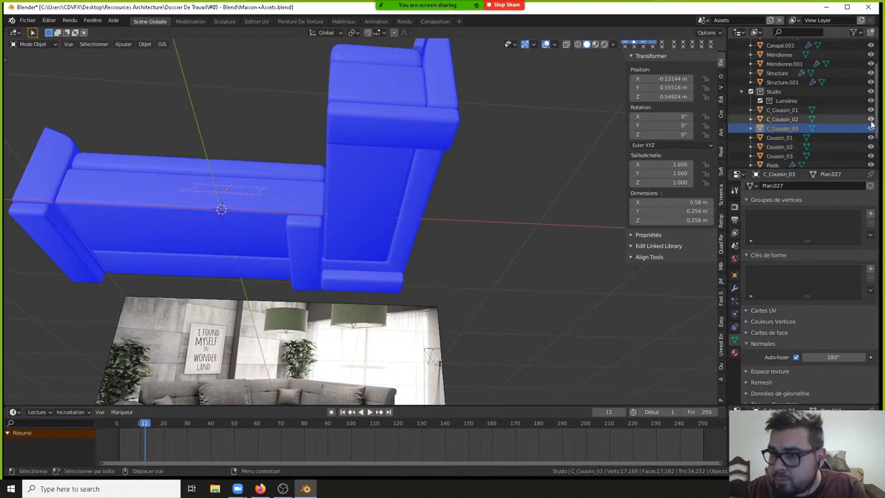
# - Rename the cushion object Plan.007 as Coussin_04
pyautogui.scroll(-3, 877, 126)
pyautogui.click(778, 132)
pyautogui.press('Tab')
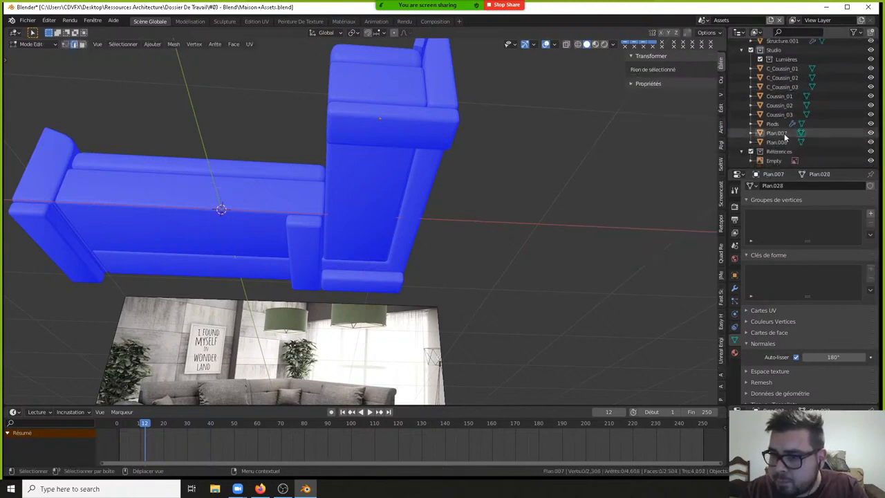
pyautogui.doubleClick(779, 133)
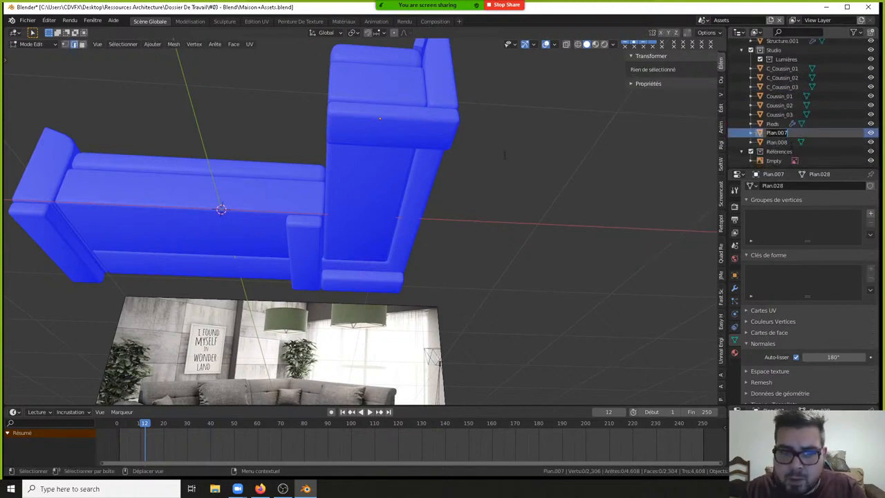
pyautogui.click(554, 194)
pyautogui.moveTo(559, 175); pyautogui.dragTo(525, 258, button='middle')
pyautogui.press('Tab')
pyautogui.doubleClick(791, 132)
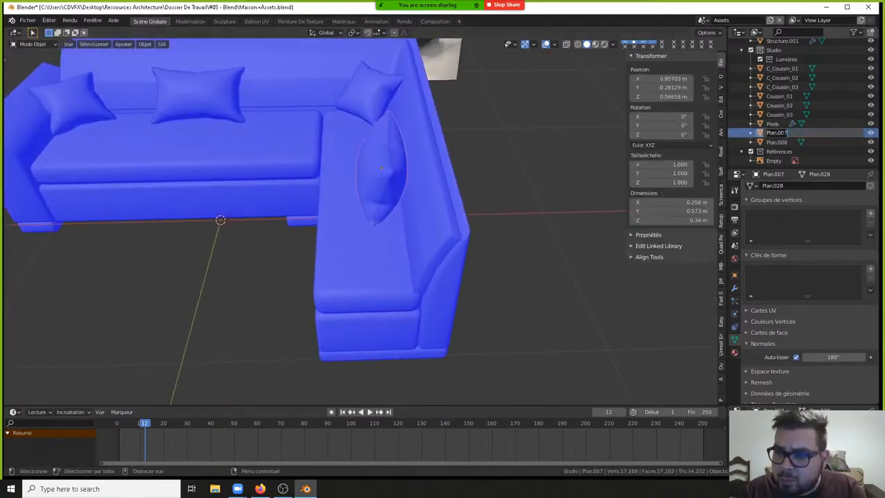
pyautogui.write('Coussin_03')
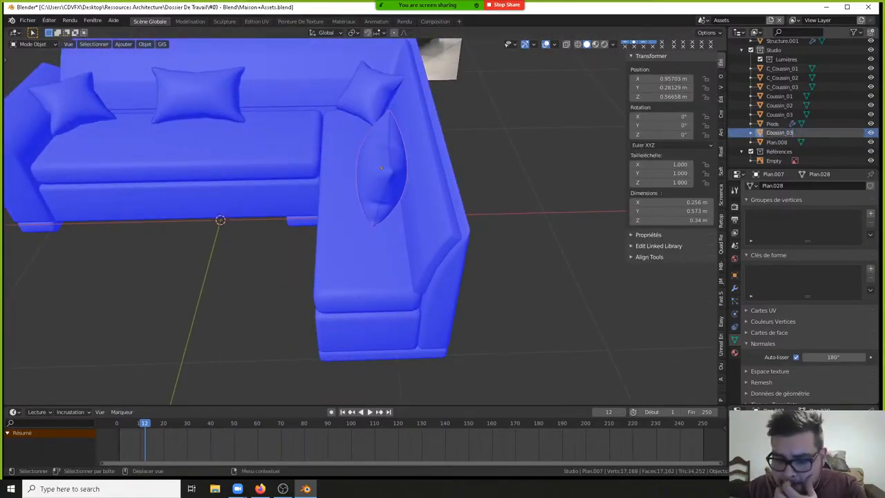
pyautogui.press('Return')
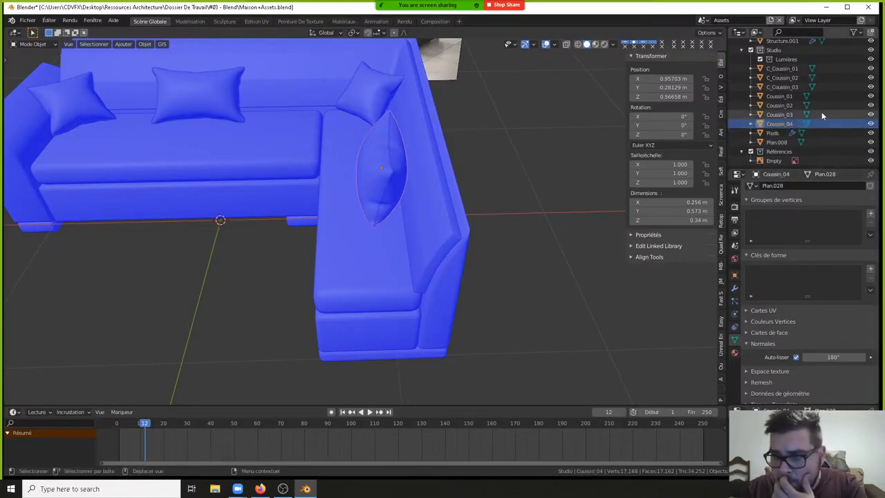
# - Rename the piping object Plan.008 as C_Coussin_04
pyautogui.click(779, 143)
pyautogui.doubleClick(780, 142)
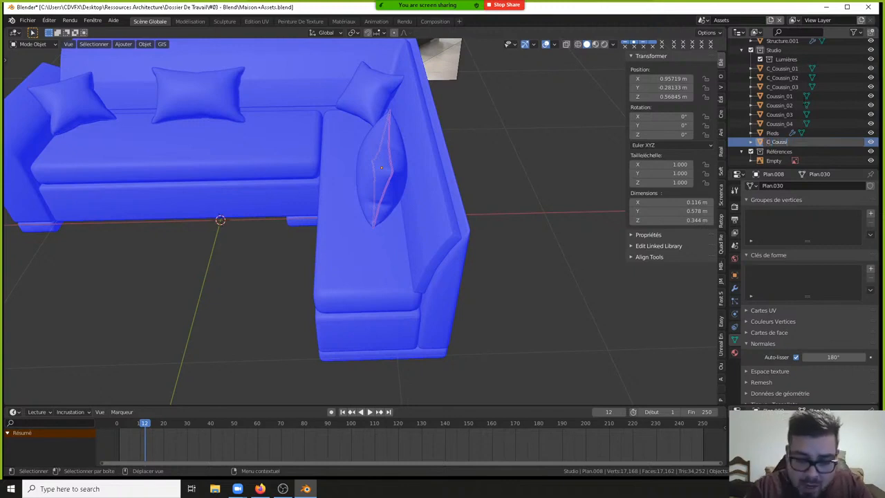
pyautogui.write('C_Coussin_04')
pyautogui.press('Return')
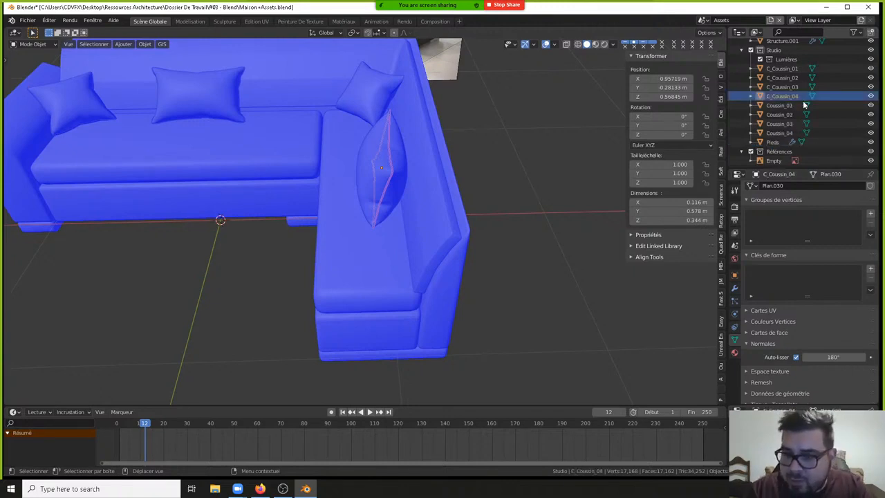
# - Create a new collection in the scene and name it Coussins
pyautogui.click(781, 68)
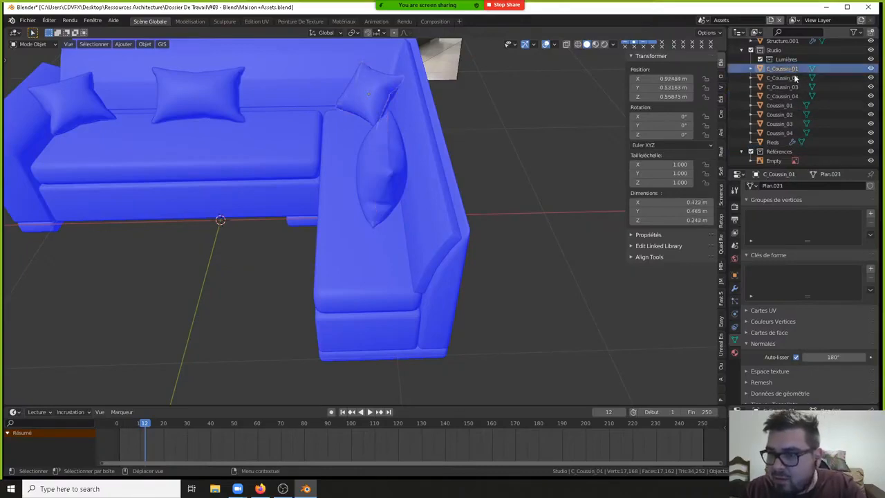
pyautogui.keyDown('shift'); pyautogui.click(781, 132); pyautogui.keyUp('shift')
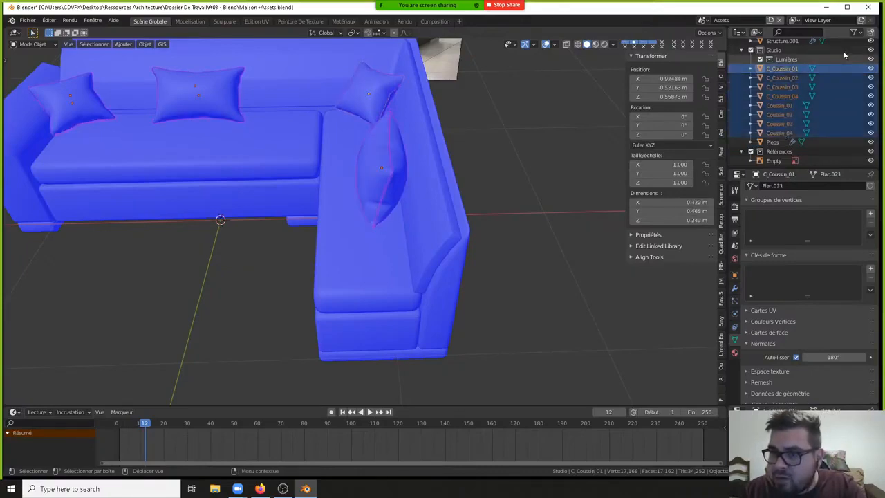
pyautogui.rightClick(792, 110)
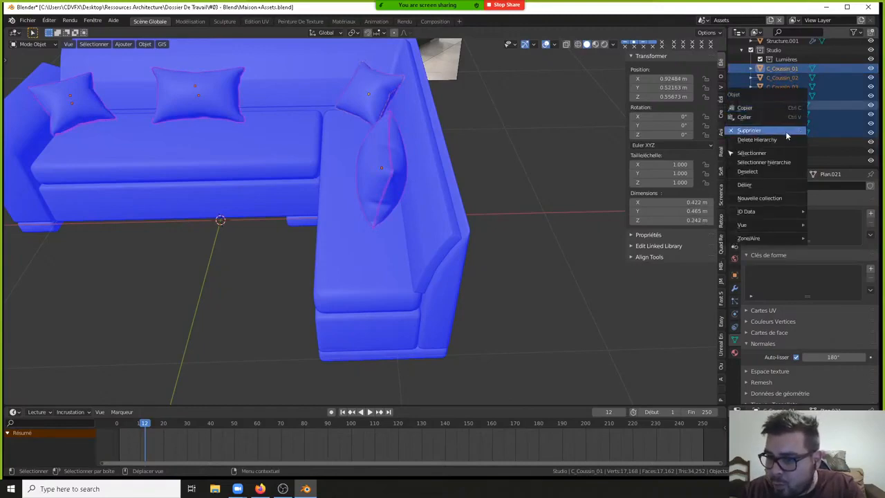
pyautogui.click(786, 200)
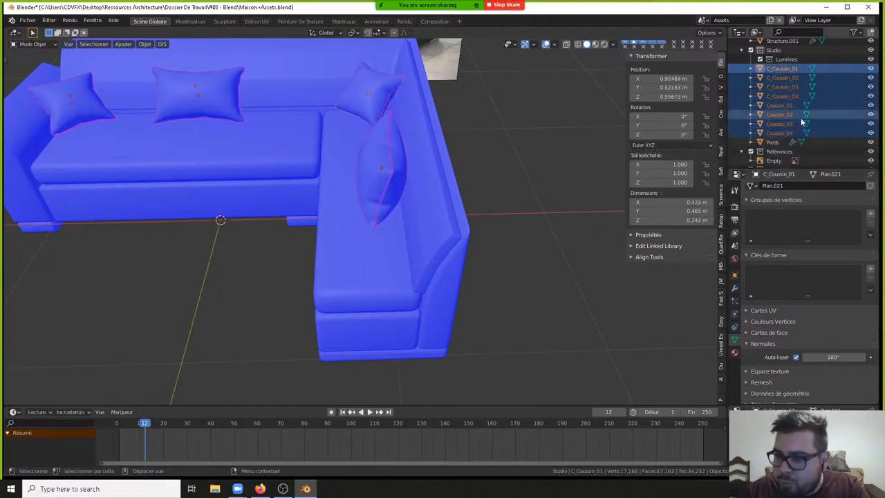
pyautogui.scroll(-1, 813, 83)
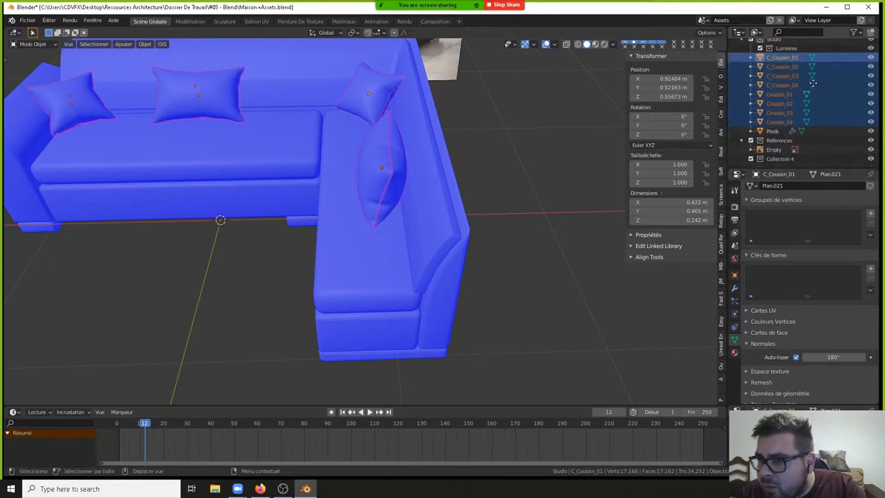
pyautogui.scroll(1, 813, 83)
pyautogui.click(788, 164)
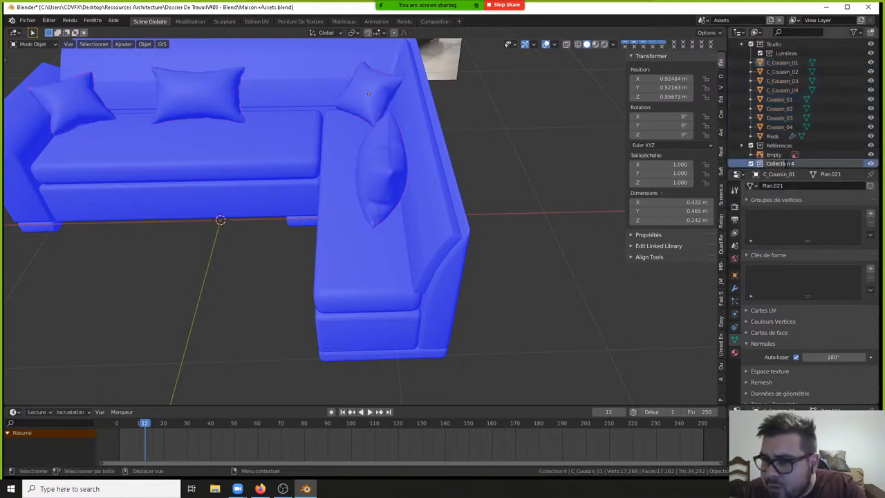
pyautogui.moveTo(803, 167); pyautogui.dragTo(760, 164)
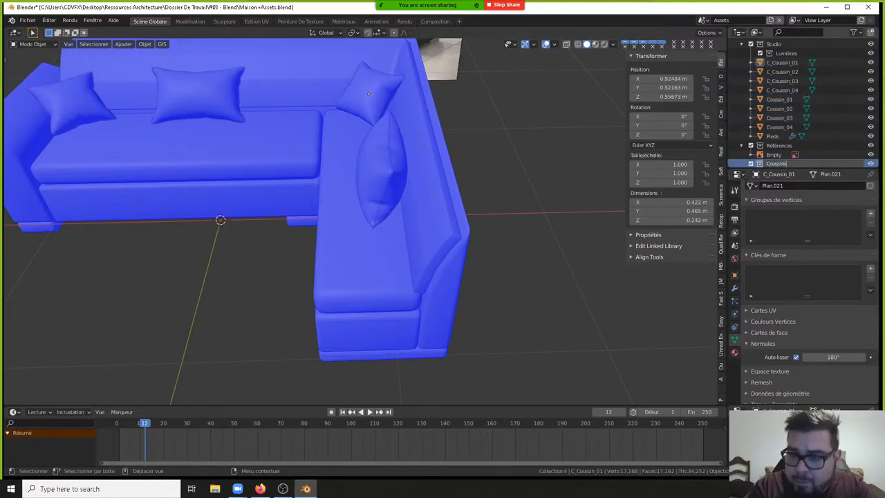
pyautogui.press('Return')
# - Move all the cushion and piping objects, C_Coussin_01 through Coussin_04, into the Coussins collection
pyautogui.click(785, 126)
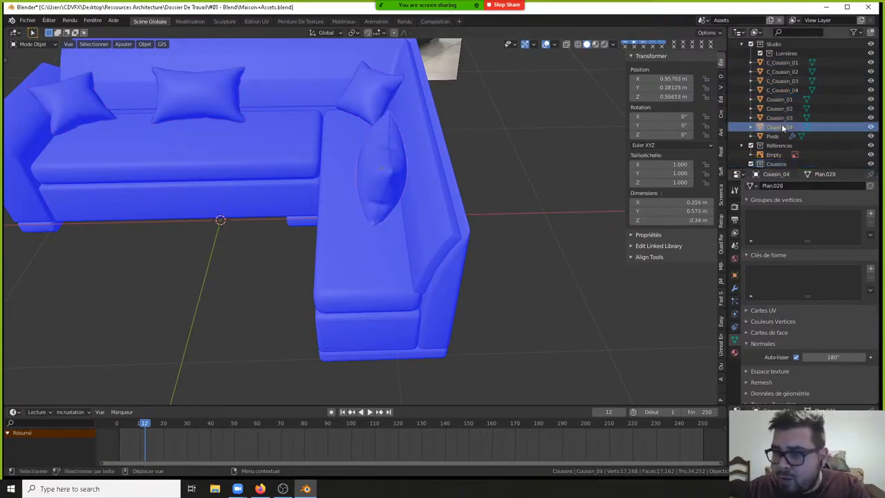
pyautogui.keyDown('shift'); pyautogui.click(793, 64); pyautogui.keyUp('shift')
pyautogui.press('m')
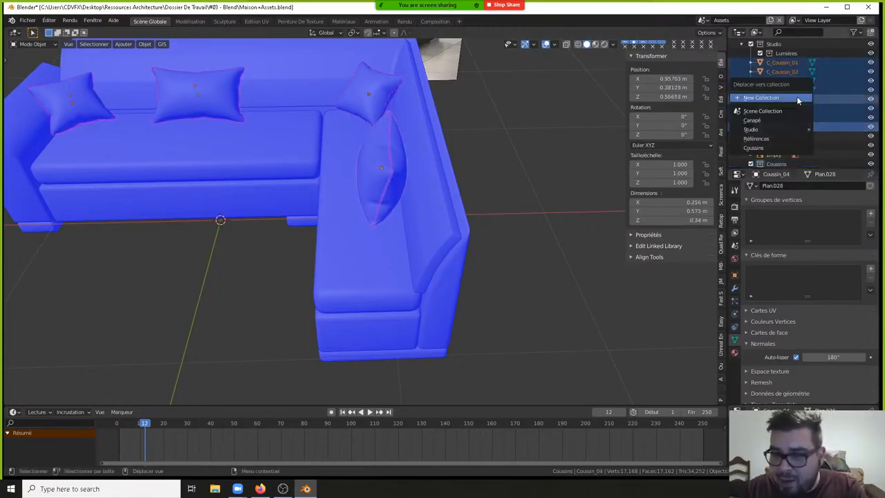
pyautogui.click(770, 147)
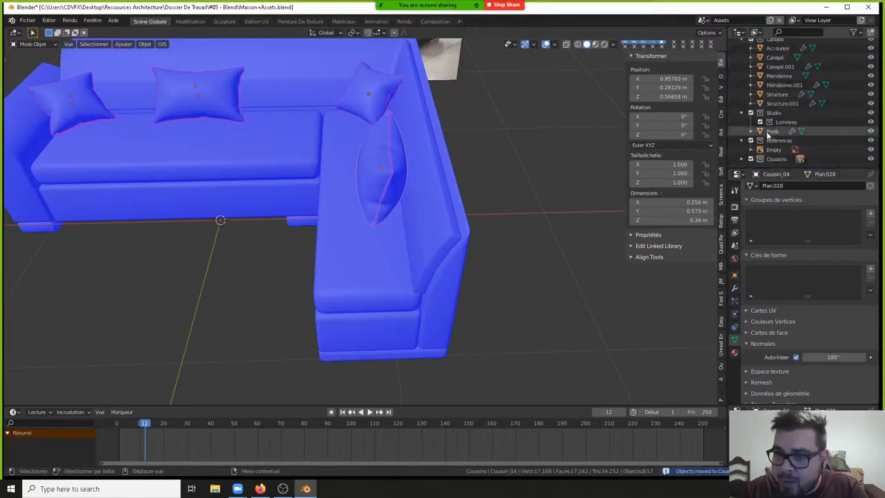
# - Nest the Coussins collection inside the Canapé collection
pyautogui.click(774, 160)
pyautogui.press('m')
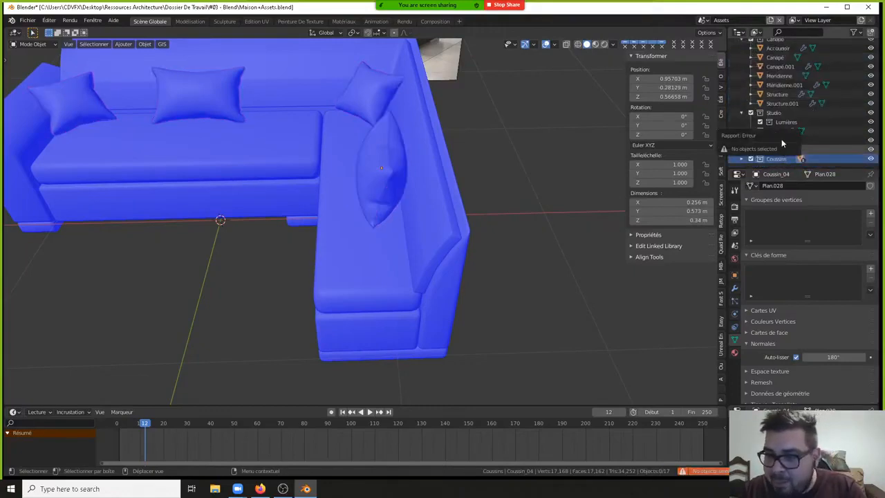
pyautogui.scroll(1, 760, 62)
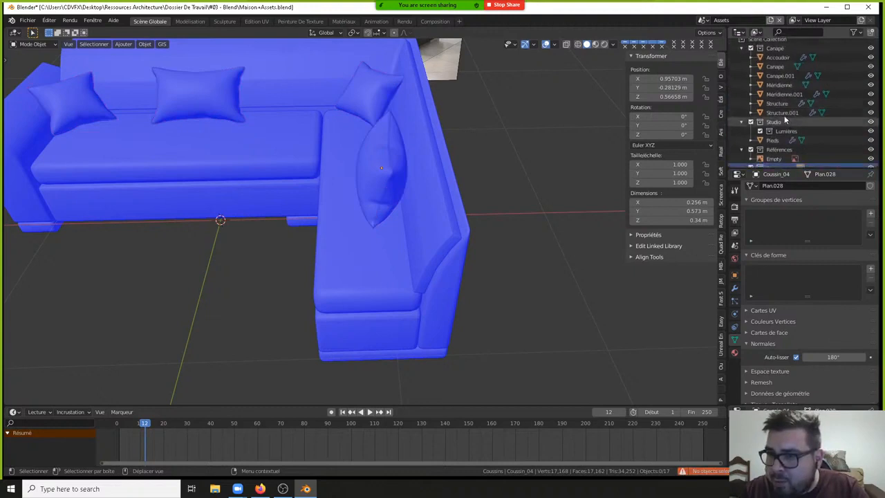
pyautogui.scroll(-1, 776, 142)
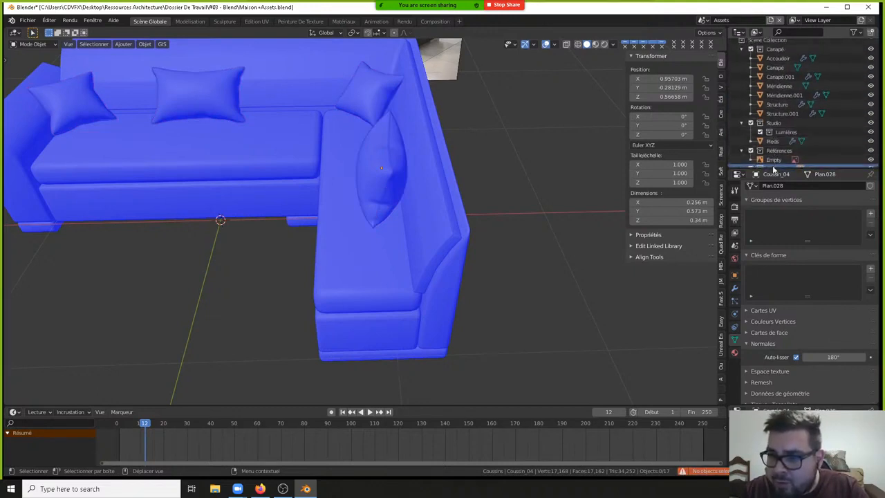
pyautogui.moveTo(774, 161); pyautogui.dragTo(781, 53)
pyautogui.scroll(1, 775, 69)
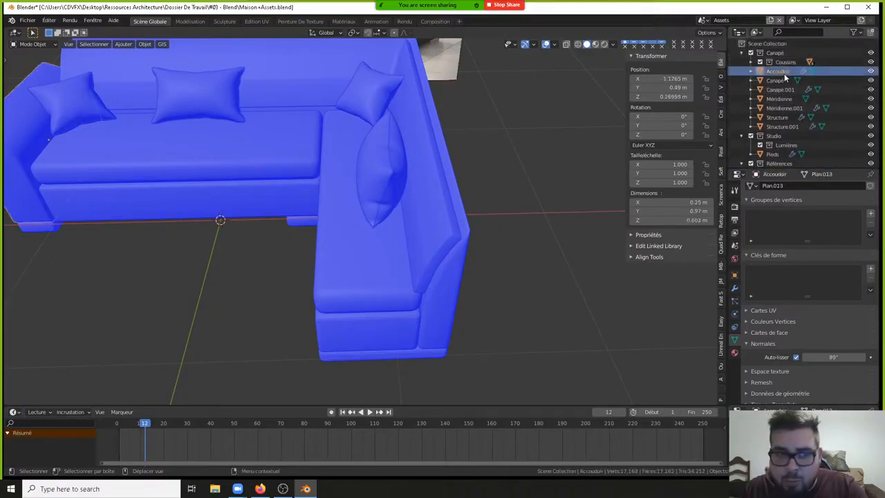
# - Rename the sofa's seat cushion object Canapé.001 as Coussin_Canapé
pyautogui.click(779, 81)
pyautogui.click(784, 90)
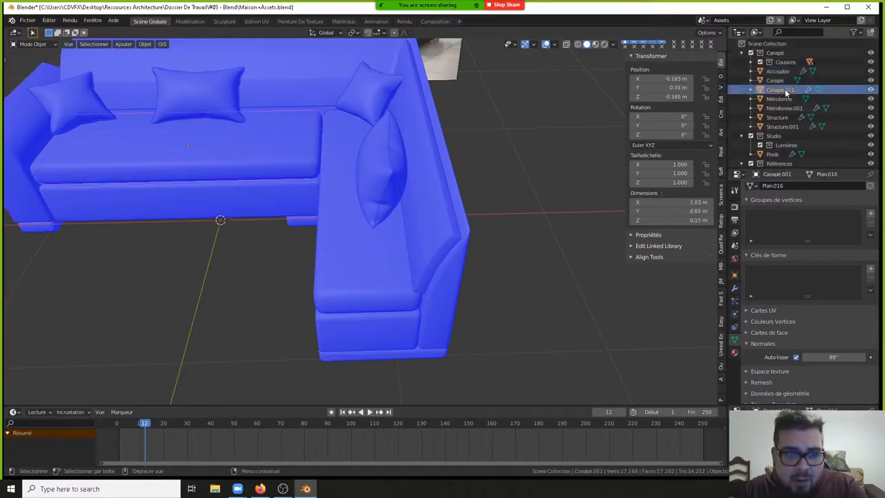
pyautogui.doubleClick(786, 90)
pyautogui.write('Coussin')
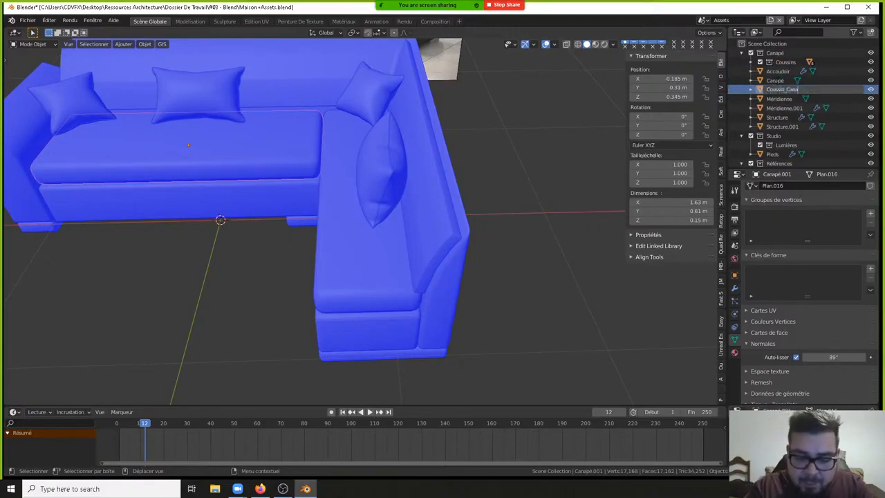
pyautogui.press('Return')
# - Rename the chaise's seat cushion object Méridienne.001 as Coussin_Méridienne
pyautogui.click(779, 99)
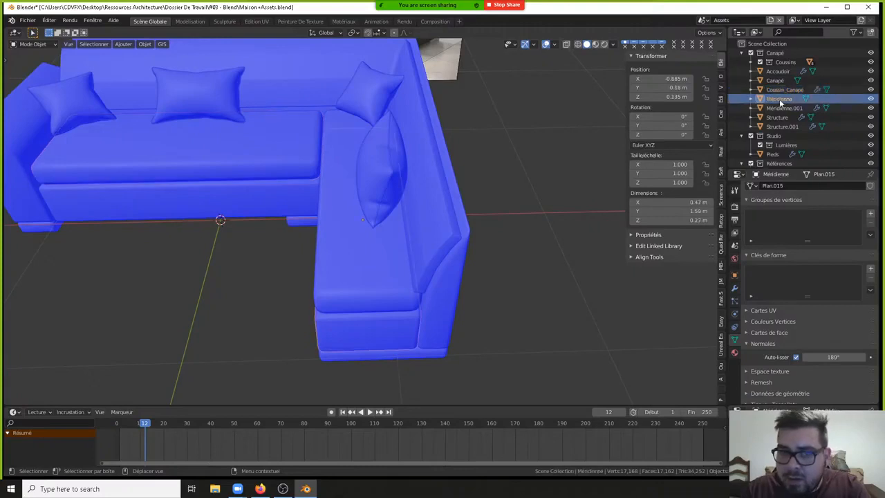
pyautogui.click(790, 109)
pyautogui.doubleClick(788, 108)
pyautogui.write('C')
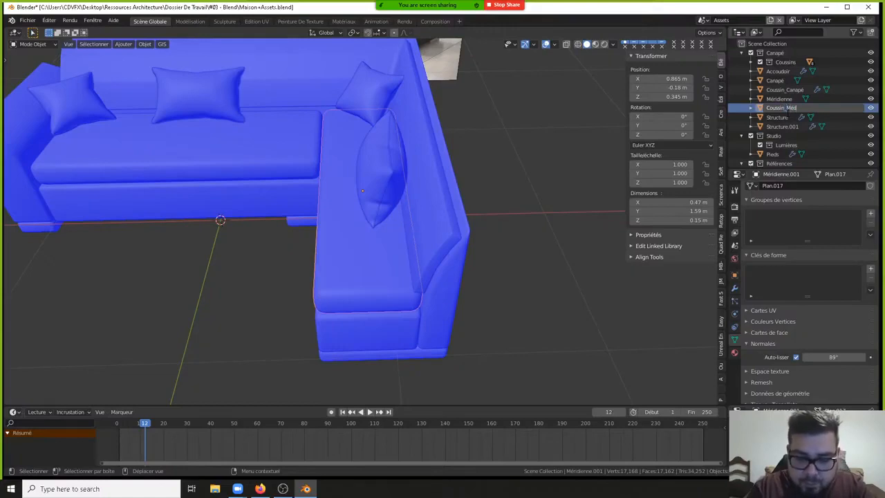
pyautogui.write('oussin_Méridienne')
pyautogui.press('Return')
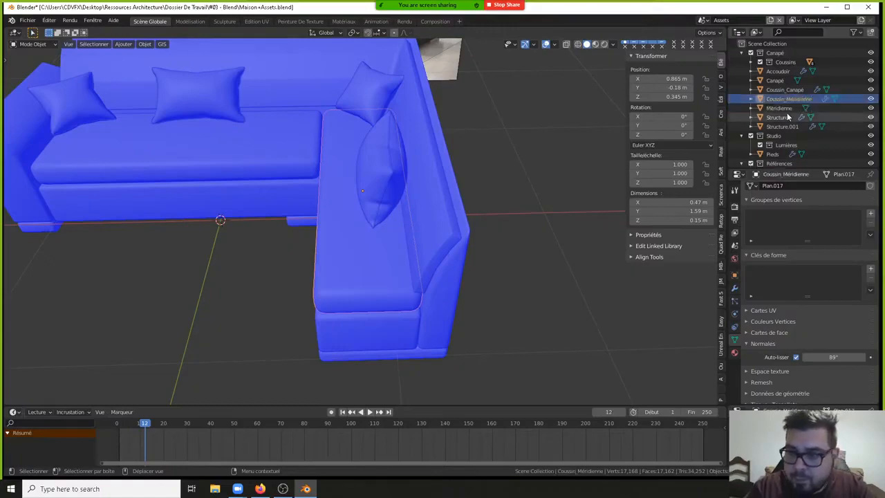
# - Rename the back cushion object Structure.001 as Coussin_Structure and save the file
pyautogui.click(781, 118)
pyautogui.click(782, 127)
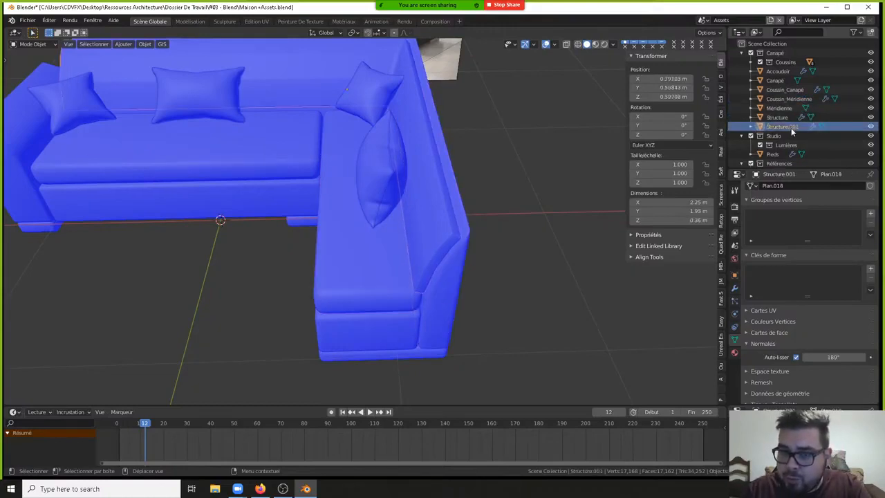
pyautogui.doubleClick(782, 127)
pyautogui.write('Coussin_S')
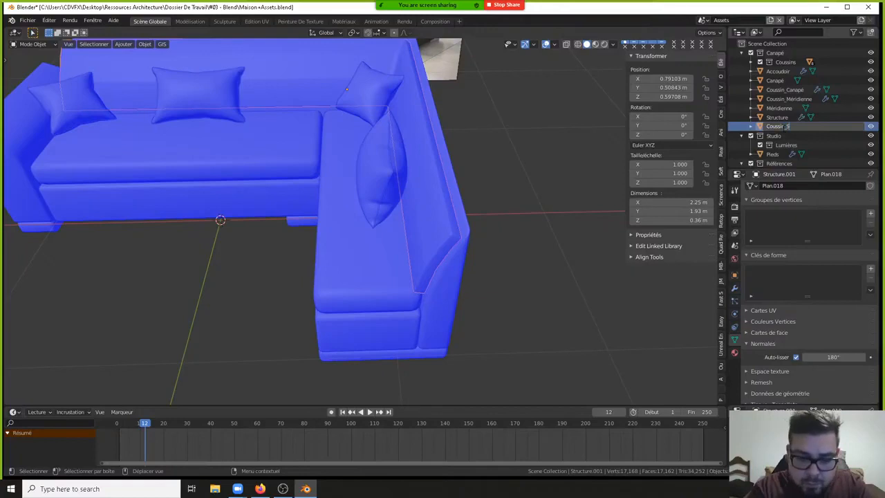
pyautogui.write('tructure')
pyautogui.press('Return')
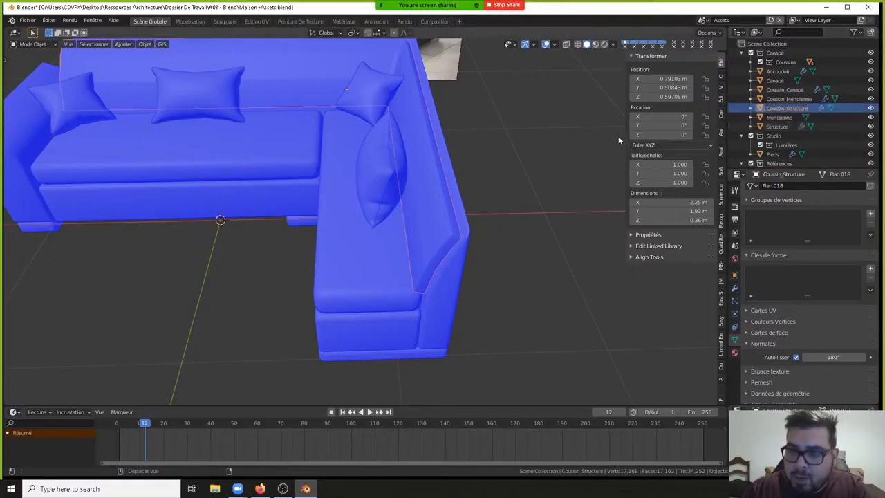
pyautogui.click(28, 20)
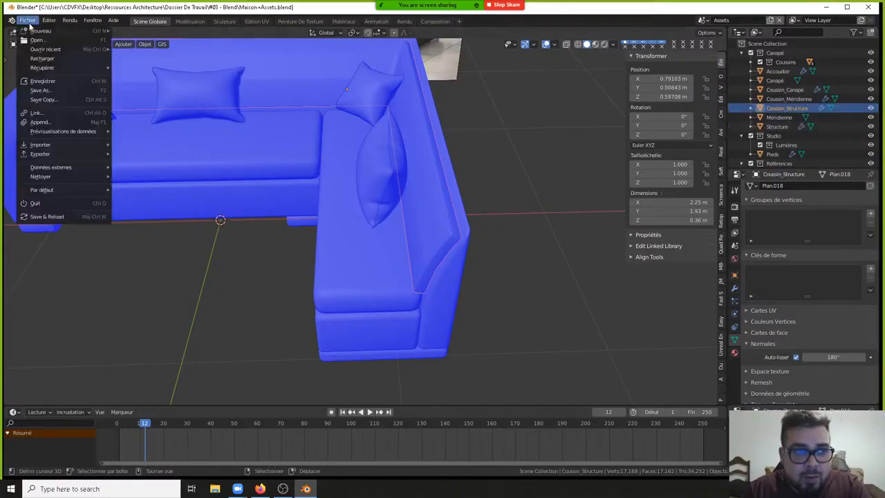
pyautogui.click(43, 83)
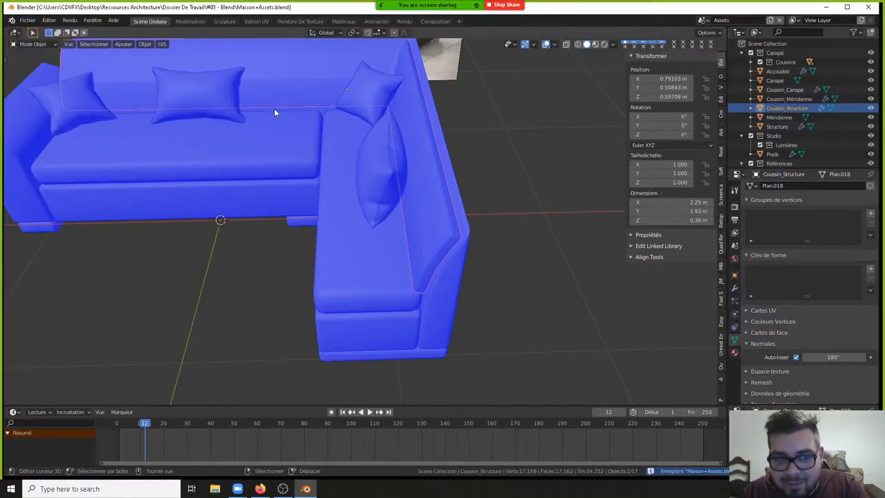
pyautogui.press('a')
pyautogui.click(279, 51)
pyautogui.keyDown('shift'); pyautogui.moveTo(246, 107); pyautogui.dragTo(240, 135, button='middle'); pyautogui.keyUp('shift')
pyautogui.scroll(1, 263, 81)
pyautogui.keyDown('shift'); pyautogui.moveTo(263, 81); pyautogui.dragTo(255, 130, button='middle'); pyautogui.keyUp('shift')
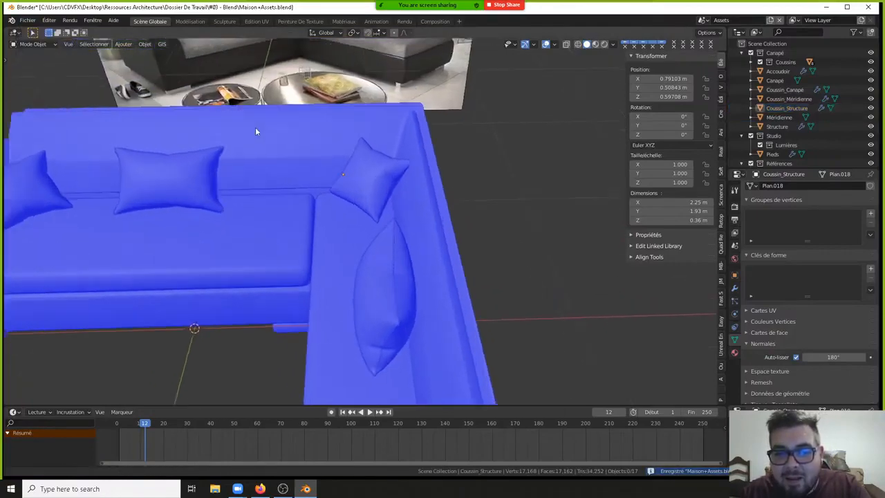
pyautogui.scroll(3, 246, 163)
pyautogui.scroll(-5, 242, 169)
pyautogui.keyDown('shift'); pyautogui.moveTo(236, 178); pyautogui.dragTo(275, 114, button='middle'); pyautogui.keyUp('shift')
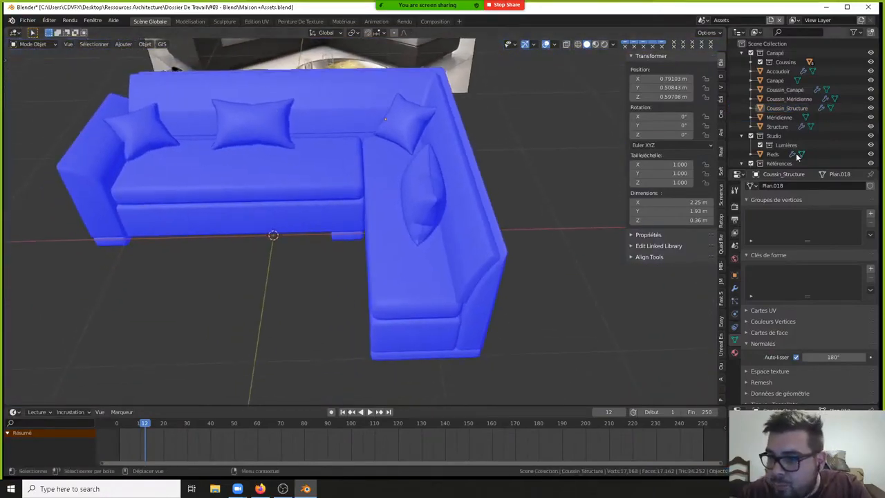
# - Move the Pieds object from Studio into the Canapé collection and collapse the Canapé, Studio and Références collections
pyautogui.moveTo(796, 156); pyautogui.dragTo(782, 54)
pyautogui.click(742, 53)
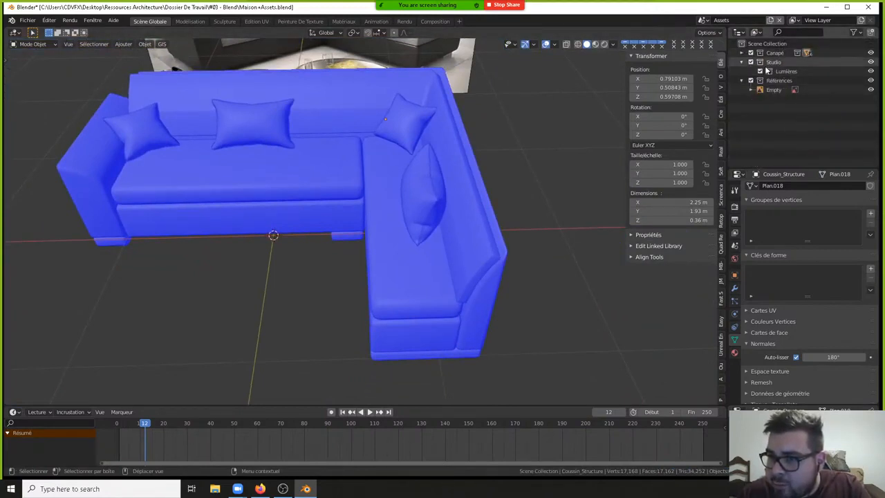
pyautogui.click(741, 63)
pyautogui.click(742, 71)
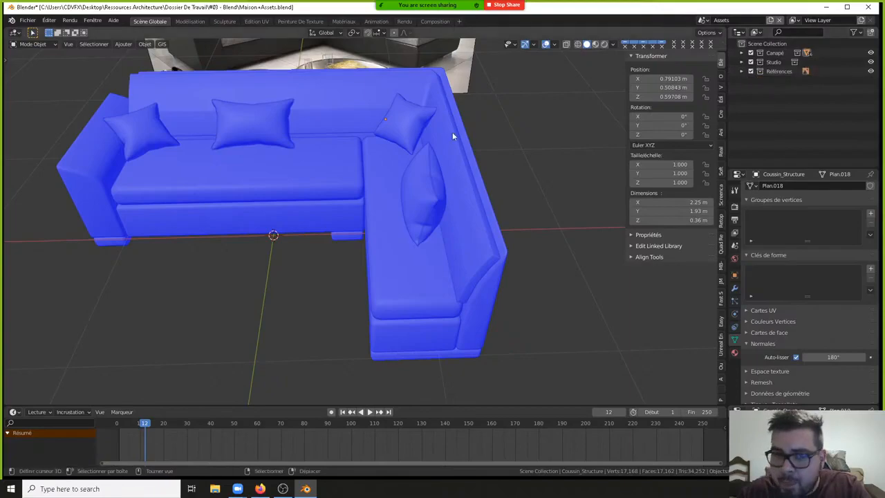
pyautogui.press('a')
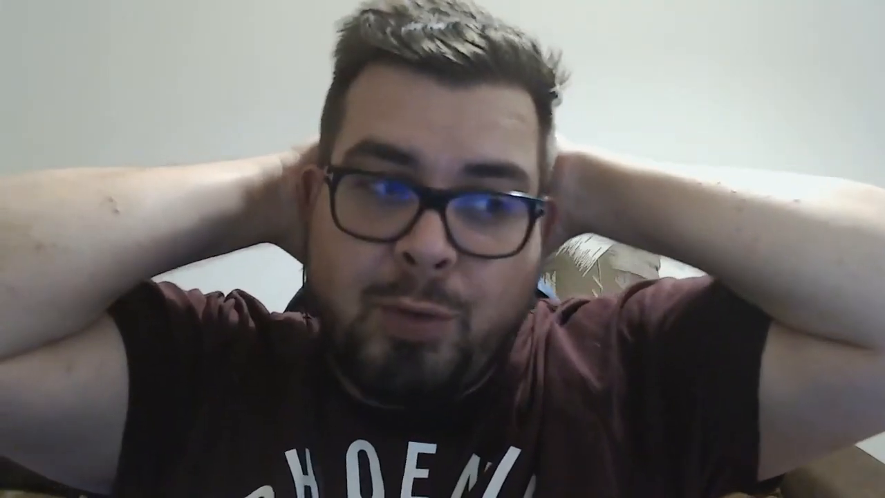